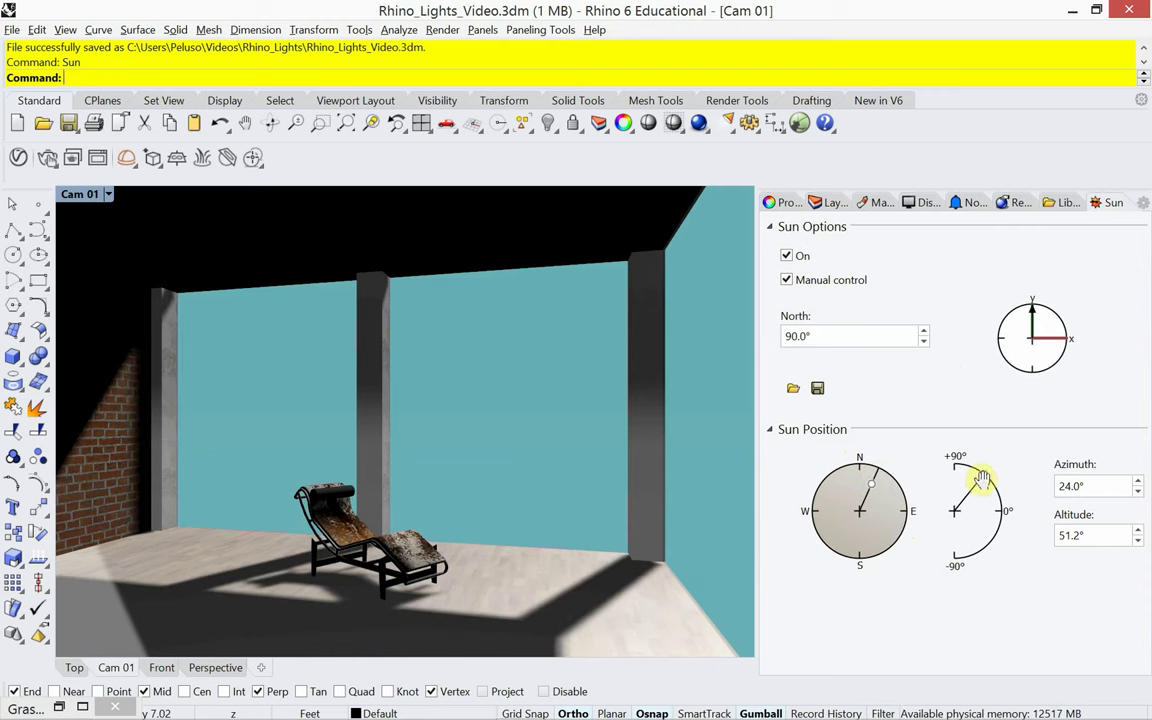
Step: Set the sun's altitude to about 53.5° and bring up the model's layer list
mouse_move(984, 478)
mouse_down()
mouse_move(958, 474)
mouse_move(980, 474)
mouse_move(1000, 505)
mouse_move(983, 476)
mouse_move(978, 487)
mouse_up()
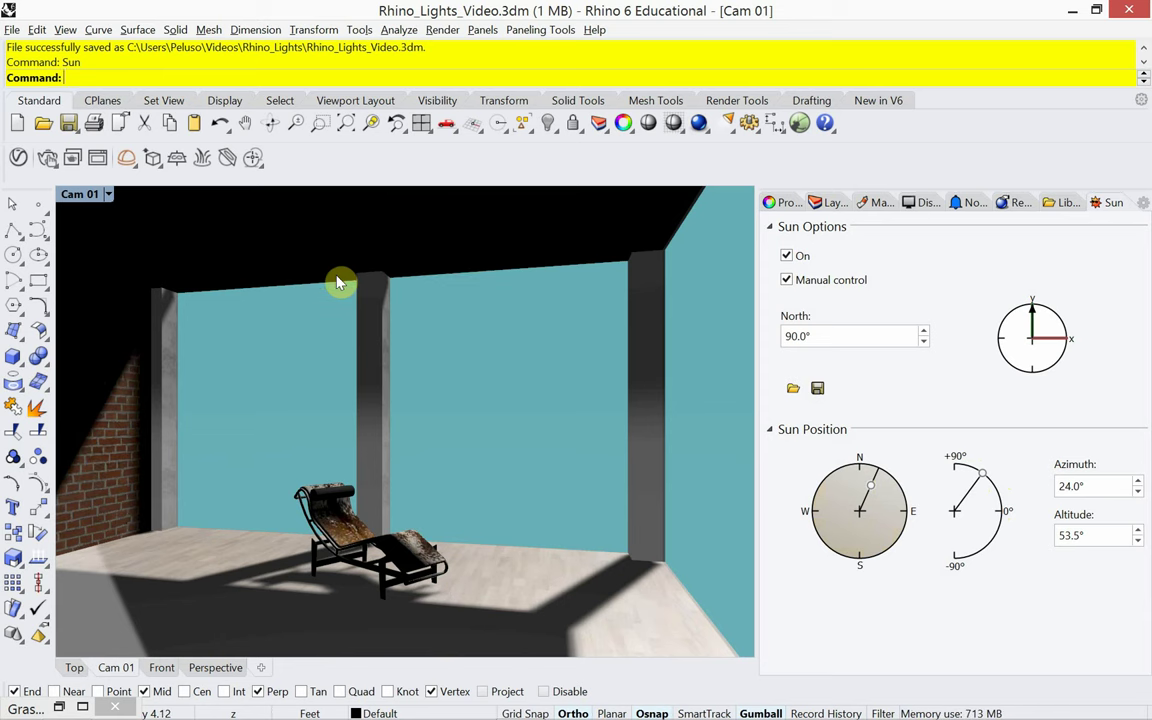
click(830, 205)
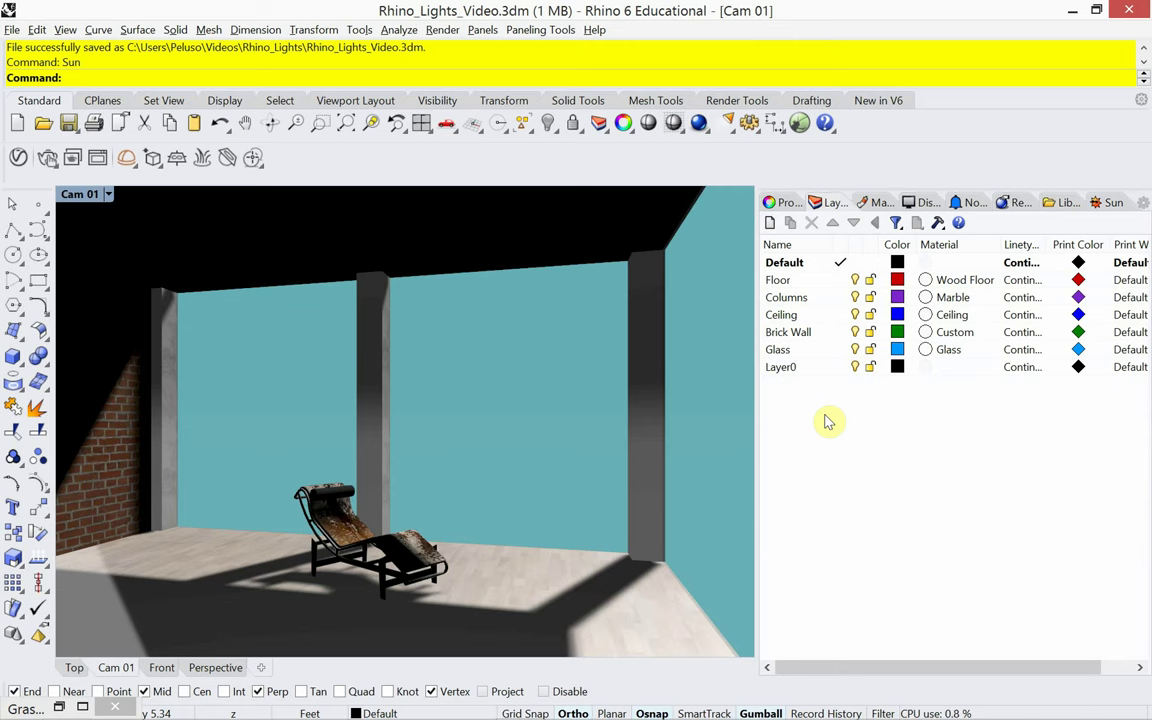
Step: Switch to Photoshop and open the reference render Test.jpg from the Rhino_Lights folder in Videos
mouse_move(372, 707)
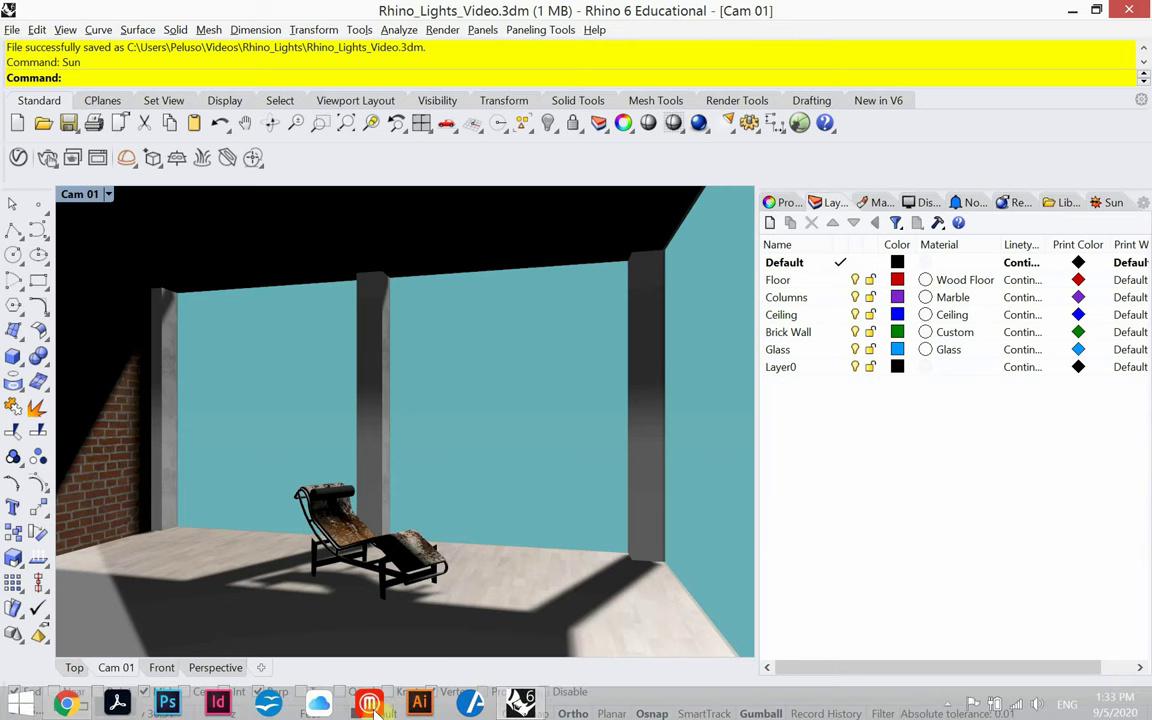
click(183, 707)
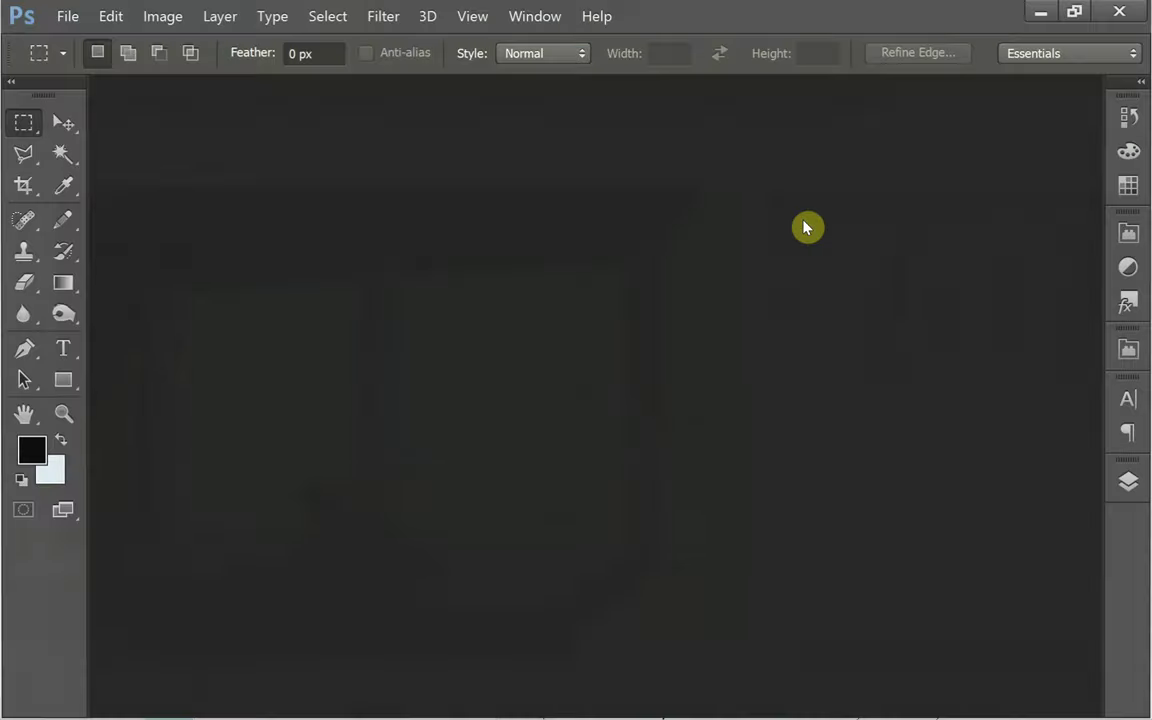
click(67, 17)
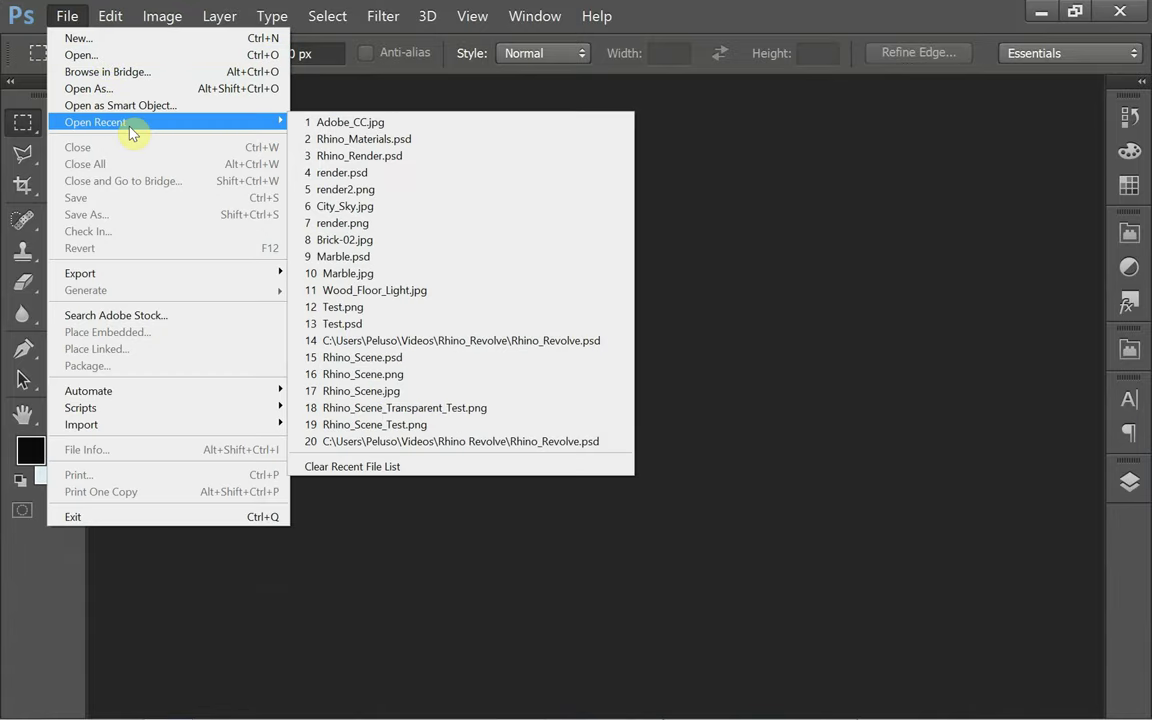
click(95, 55)
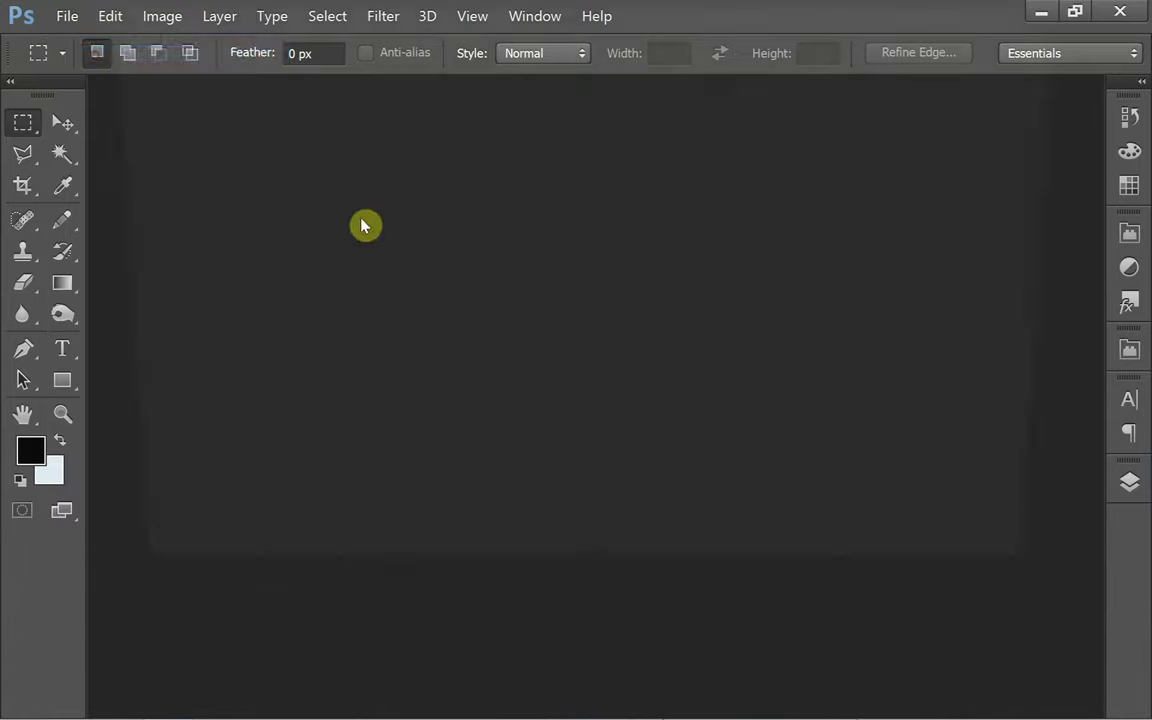
click(205, 353)
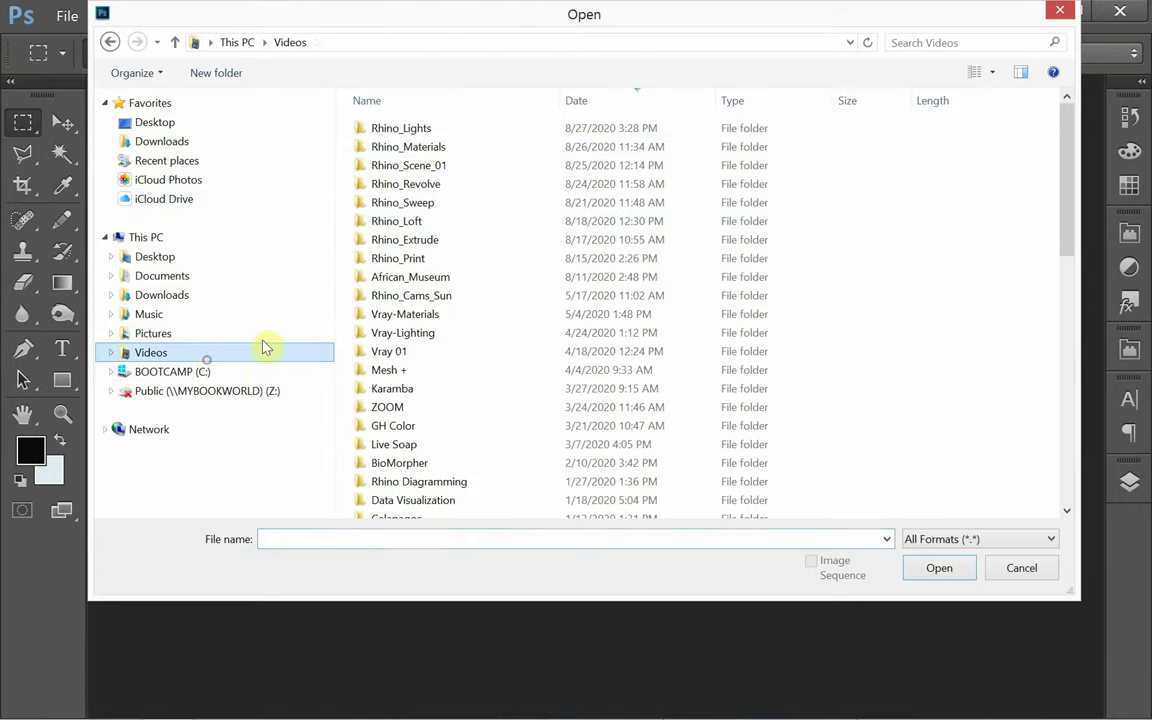
double_click(426, 134)
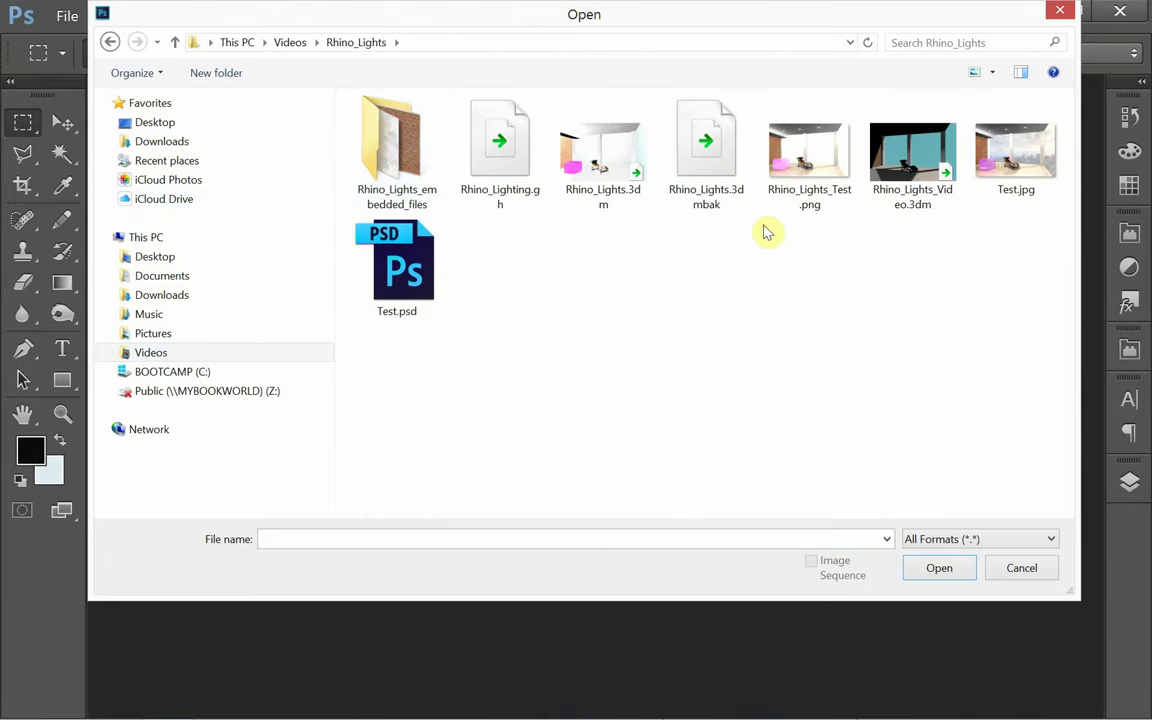
double_click(1012, 160)
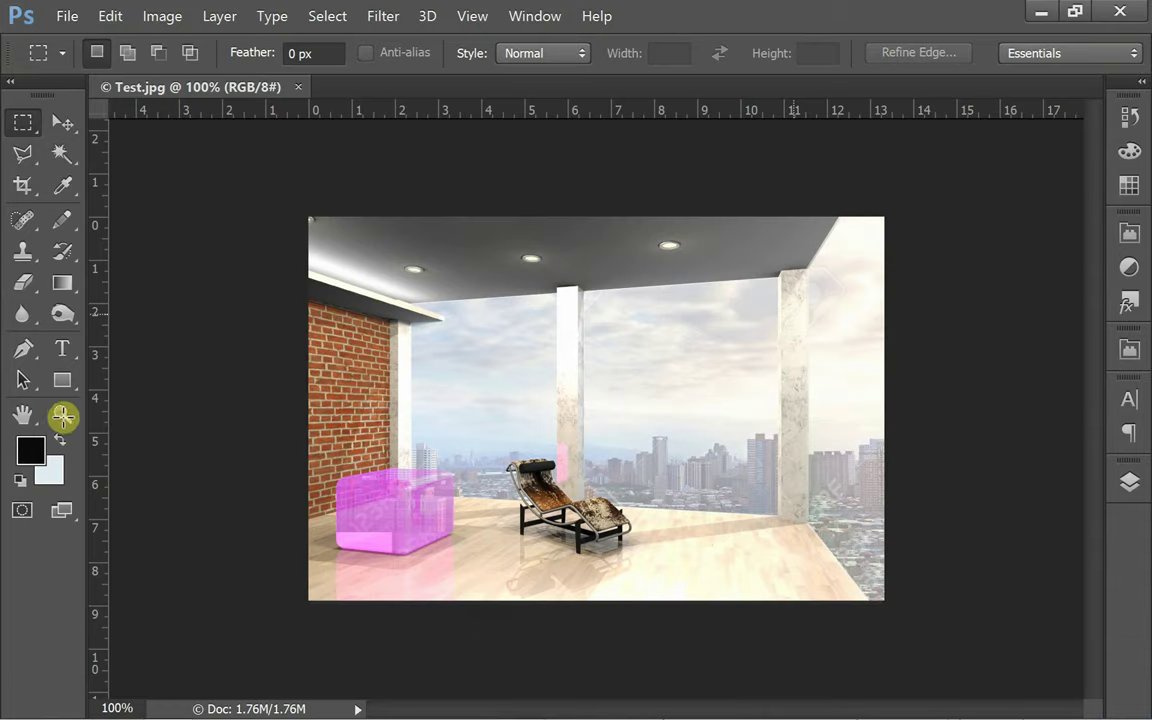
Step: Examine the recessed ceiling lights in the reference render up close, and return to the full image
click(63, 411)
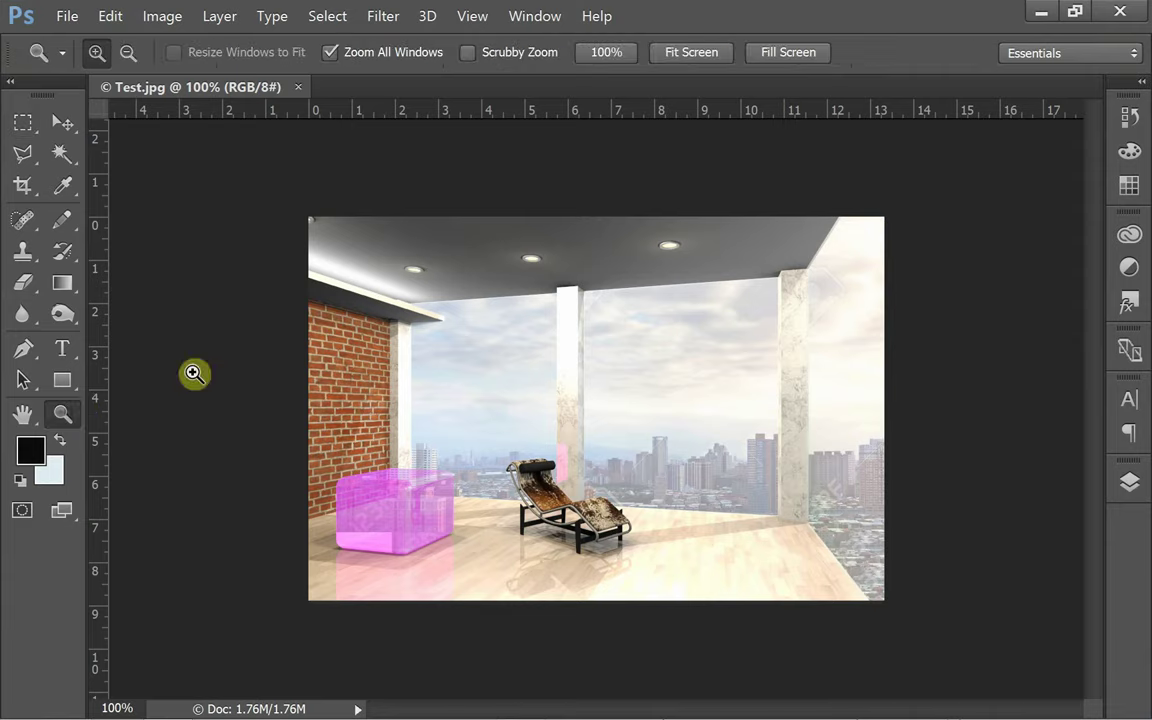
drag(326, 368, 780, 184)
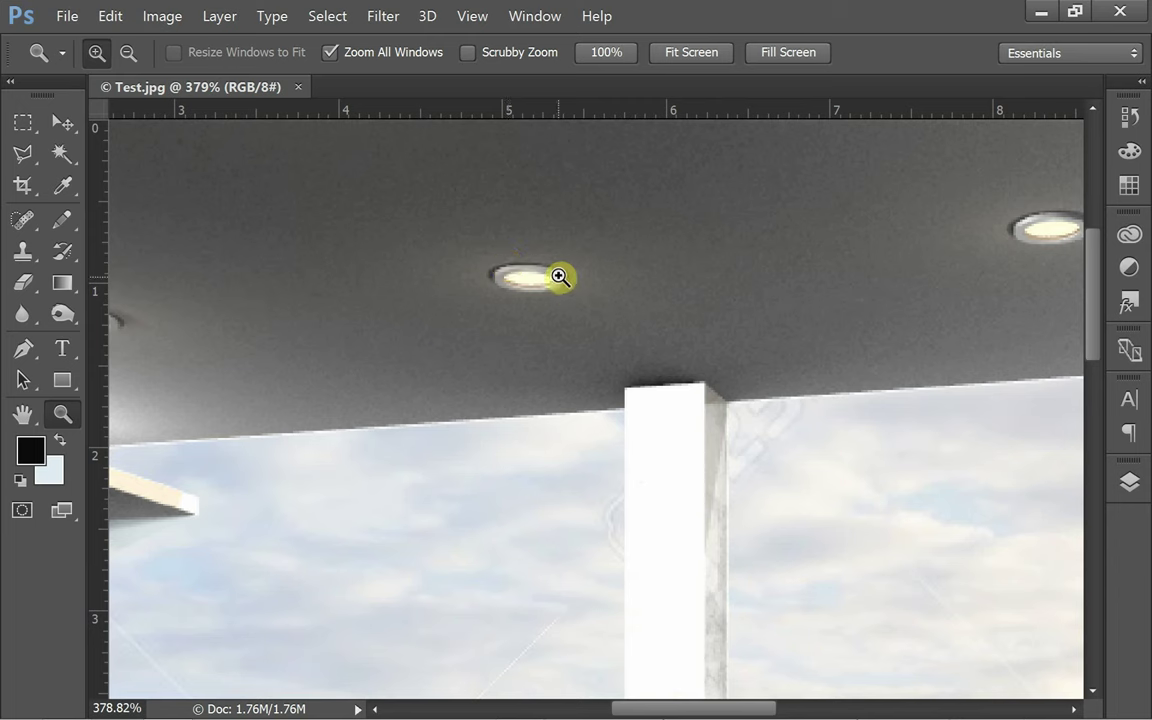
key(alt)
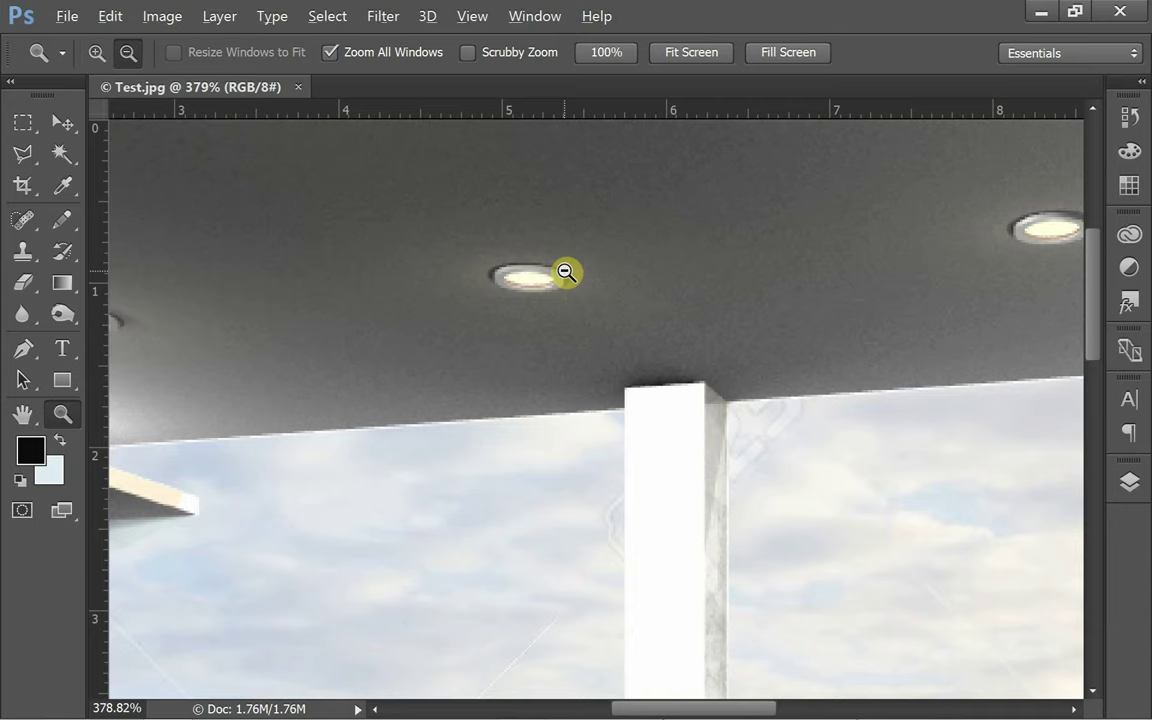
key(ctrl)
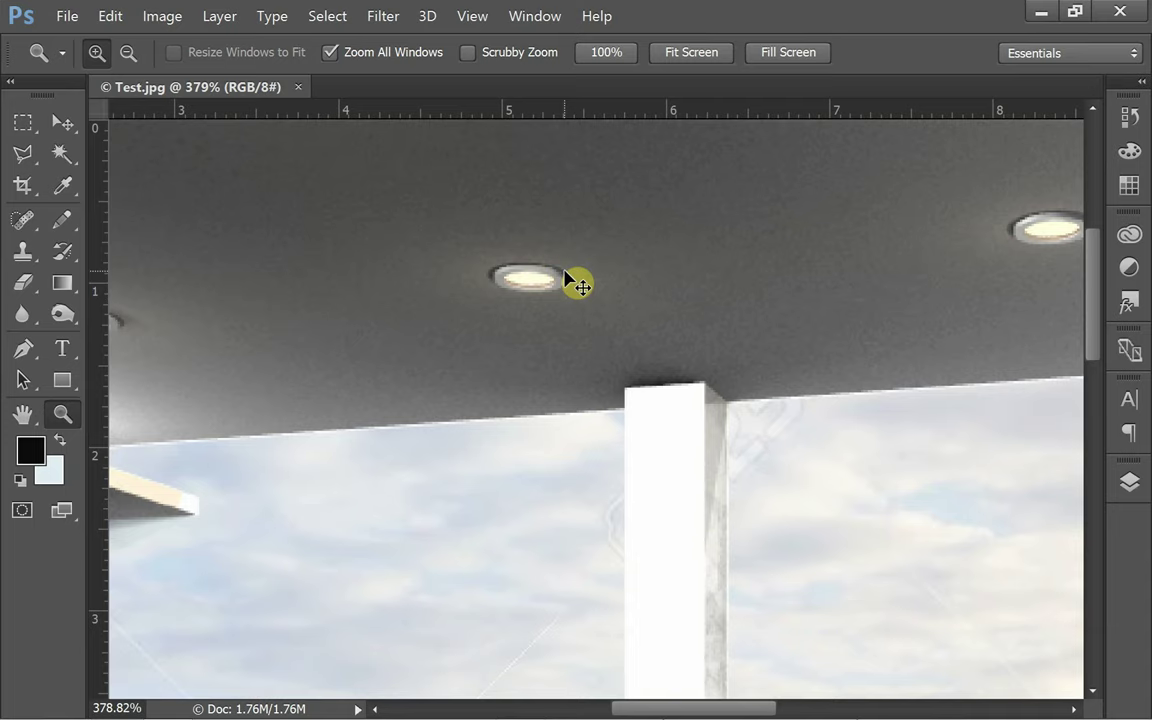
key(ctrl+0)
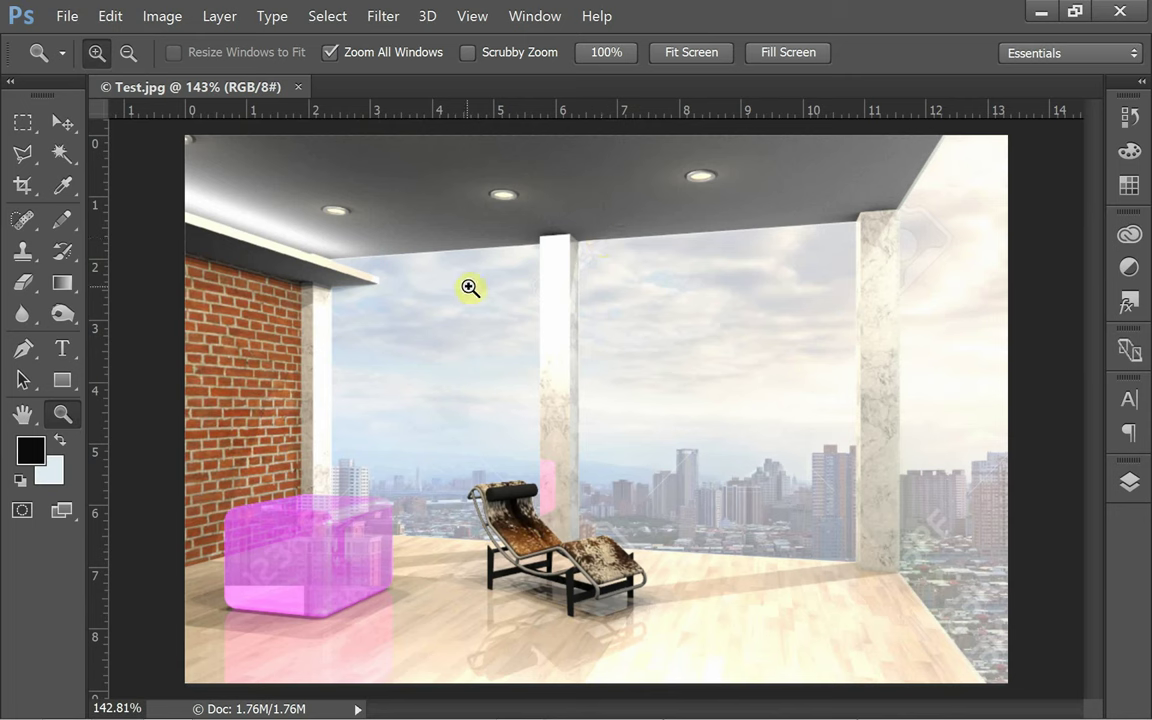
click(66, 704)
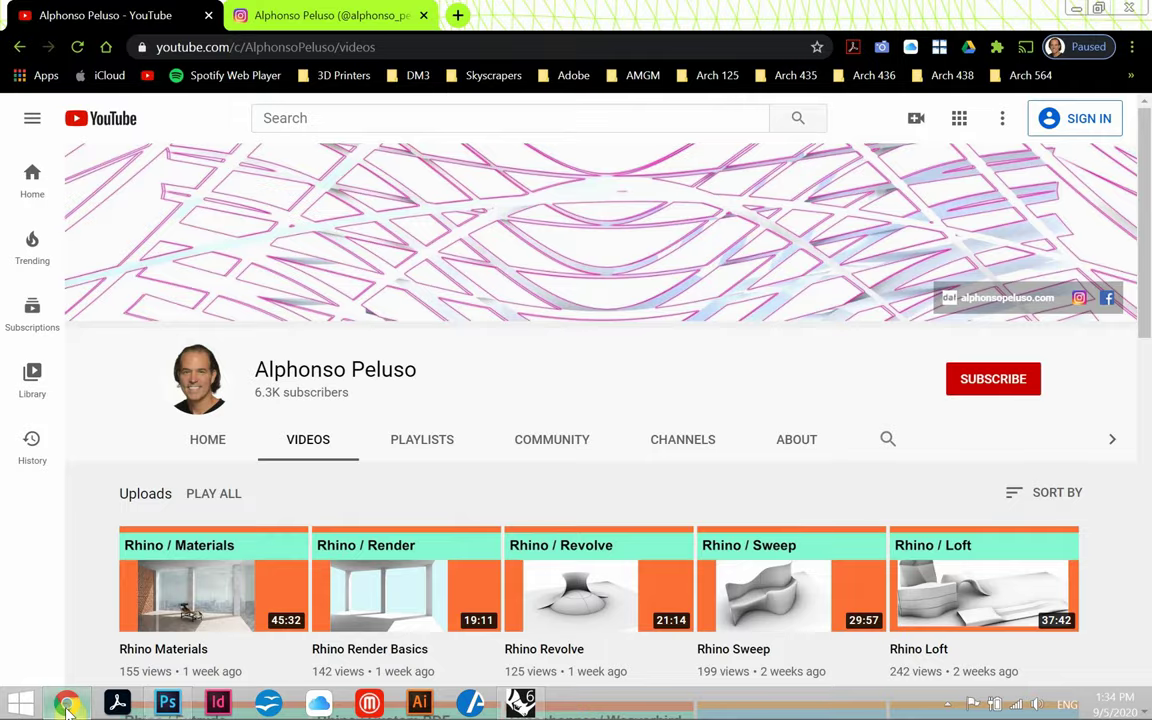
click(117, 704)
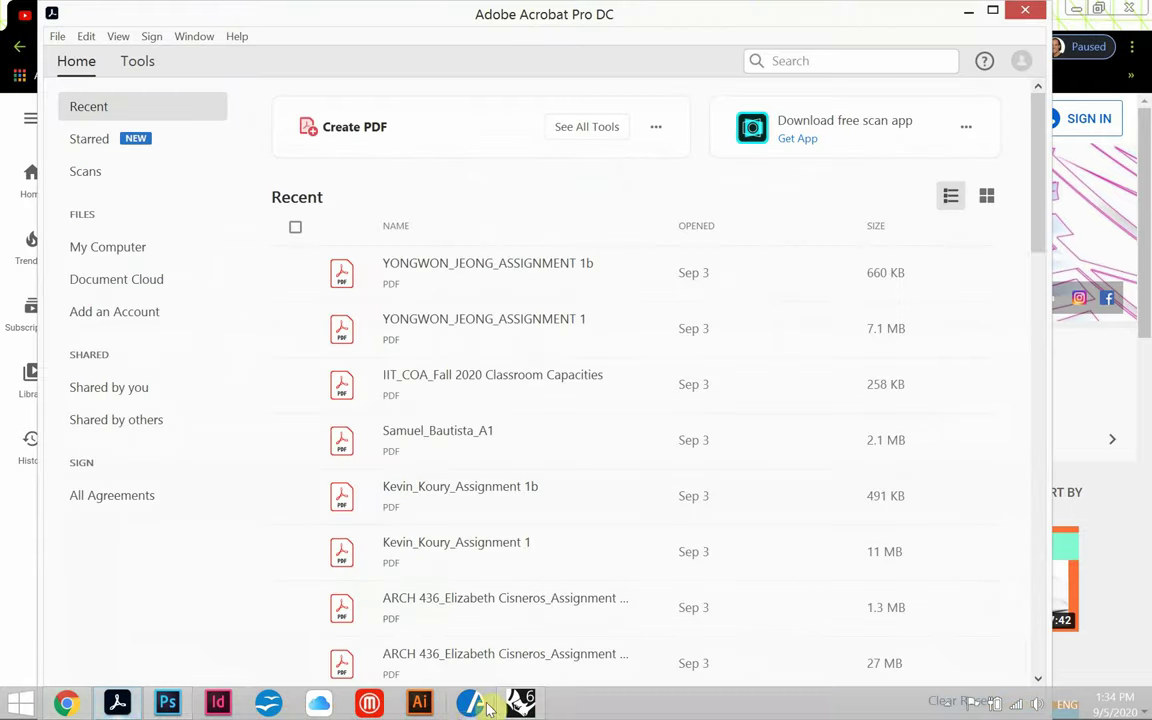
click(1024, 11)
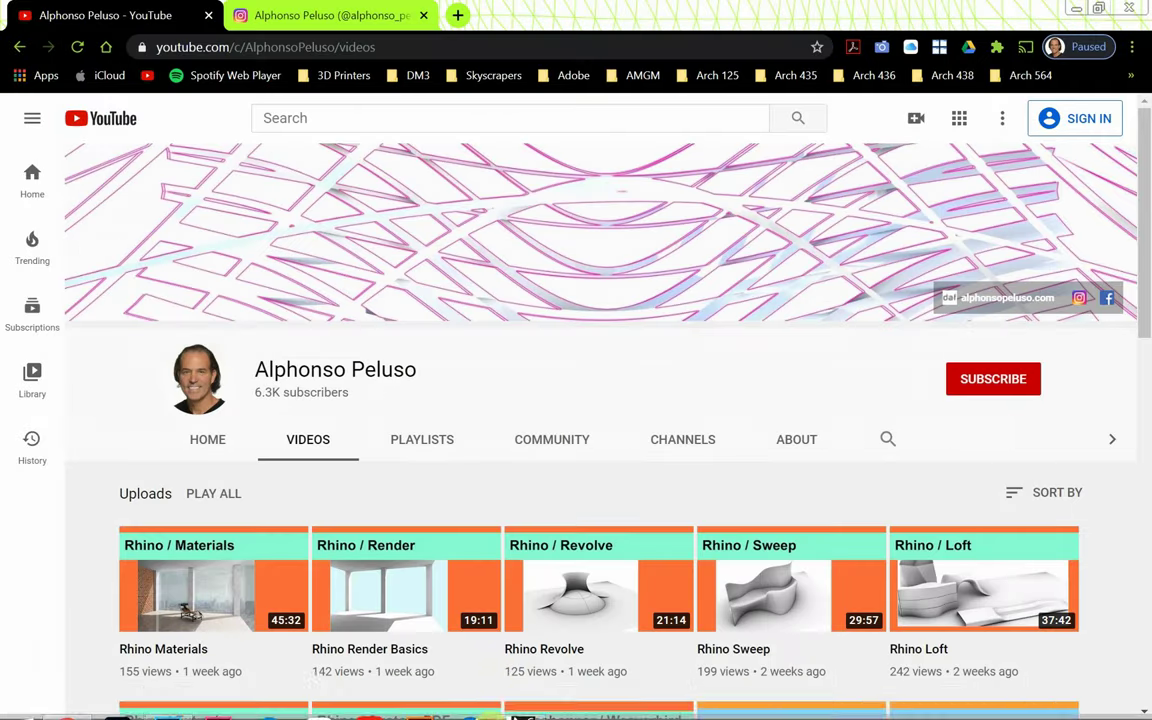
Step: Switch back to Rhino, add a layer named Light Pockets and make it the current layer
click(521, 704)
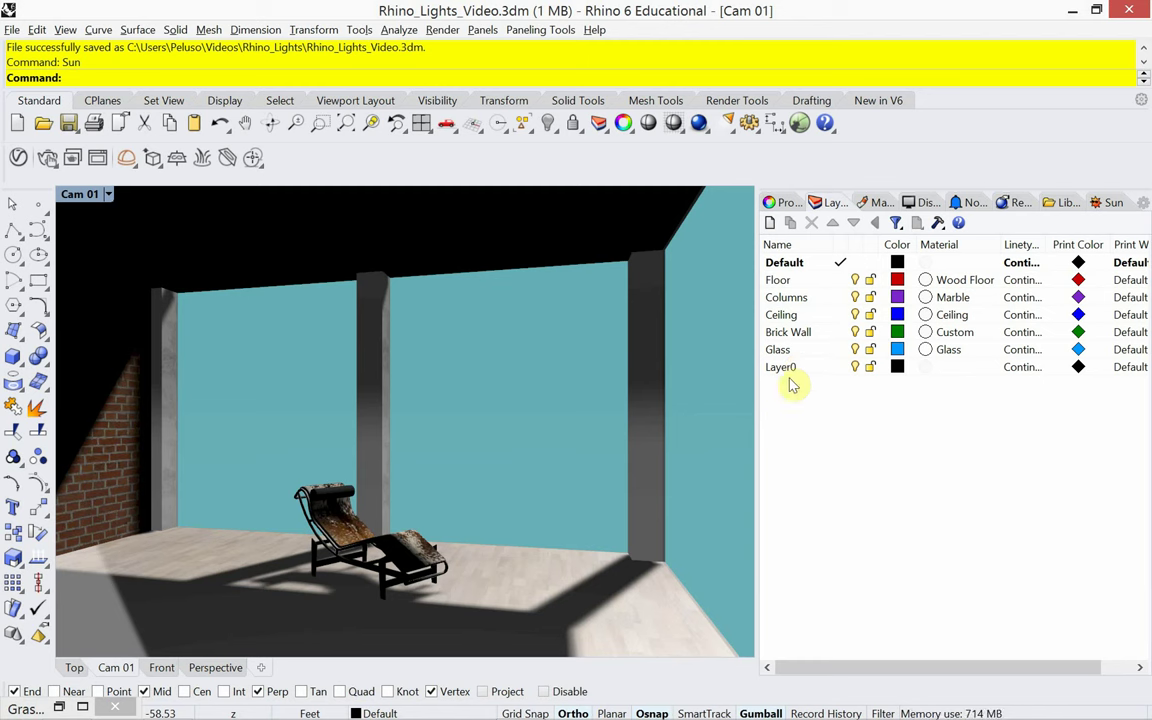
right_click(776, 412)
click(797, 418)
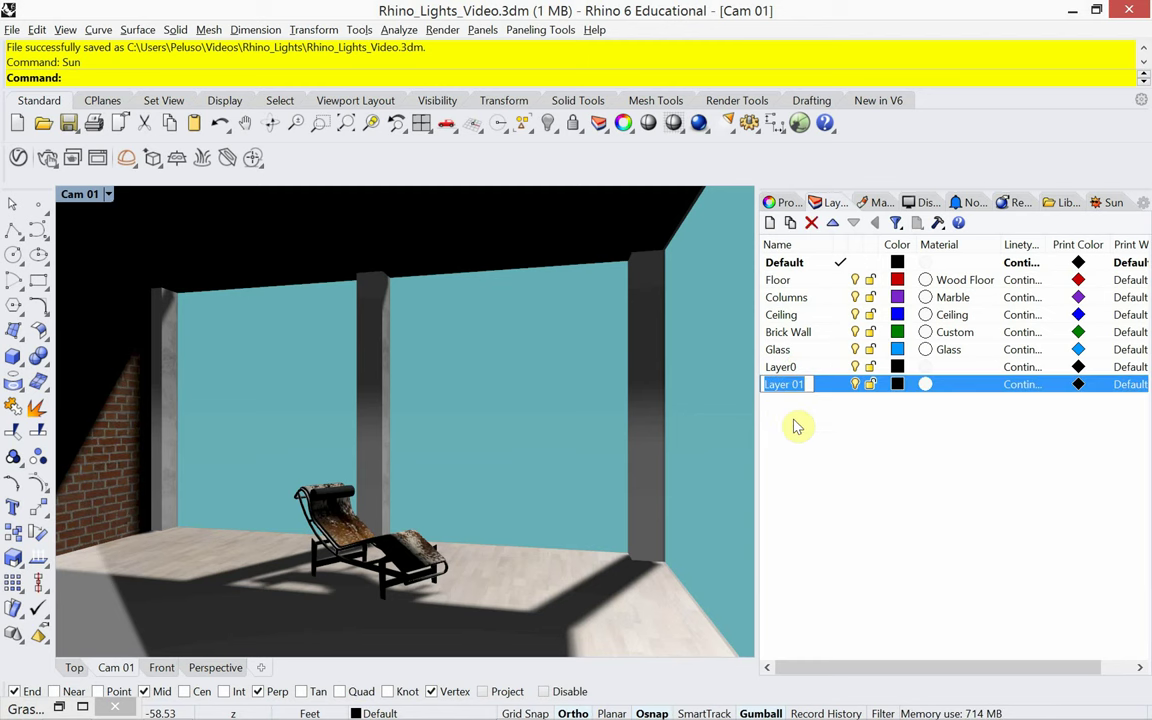
text(Light Po)
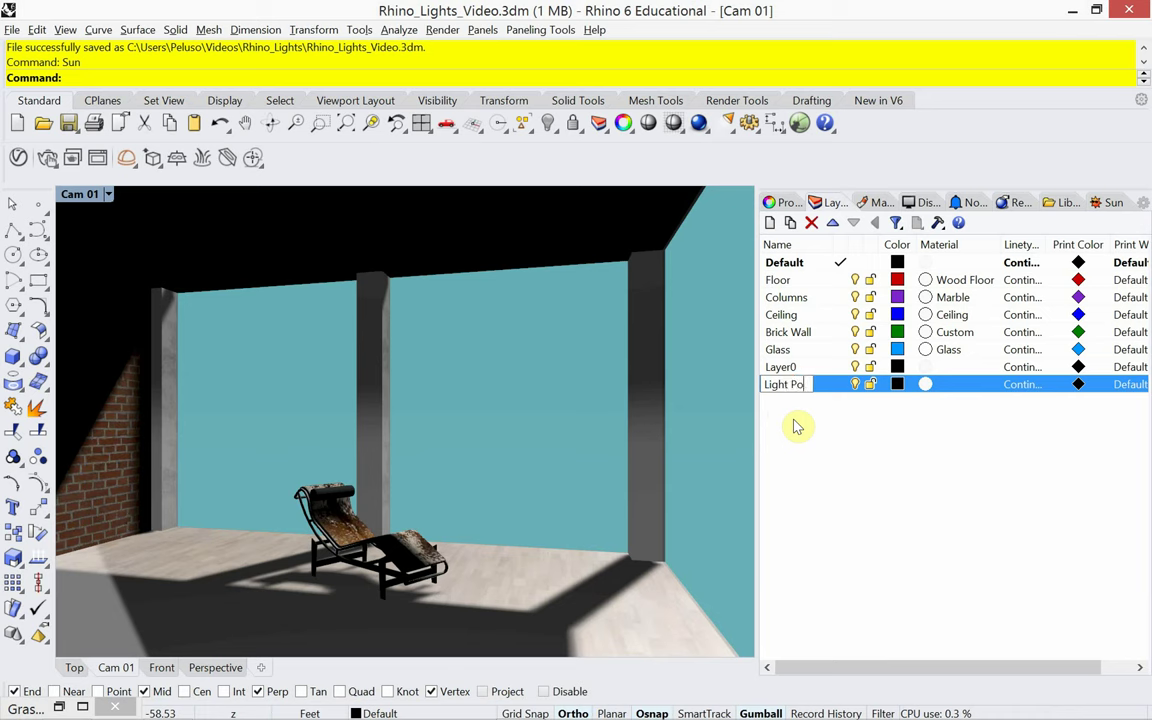
text(ckets)
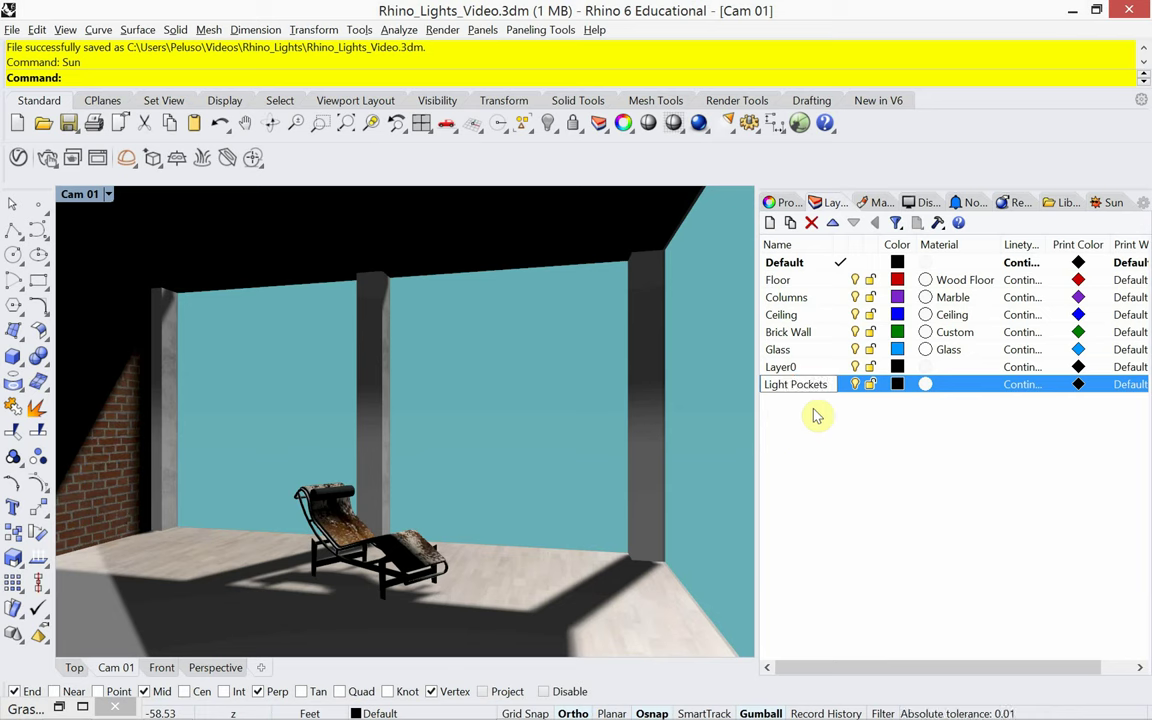
click(842, 385)
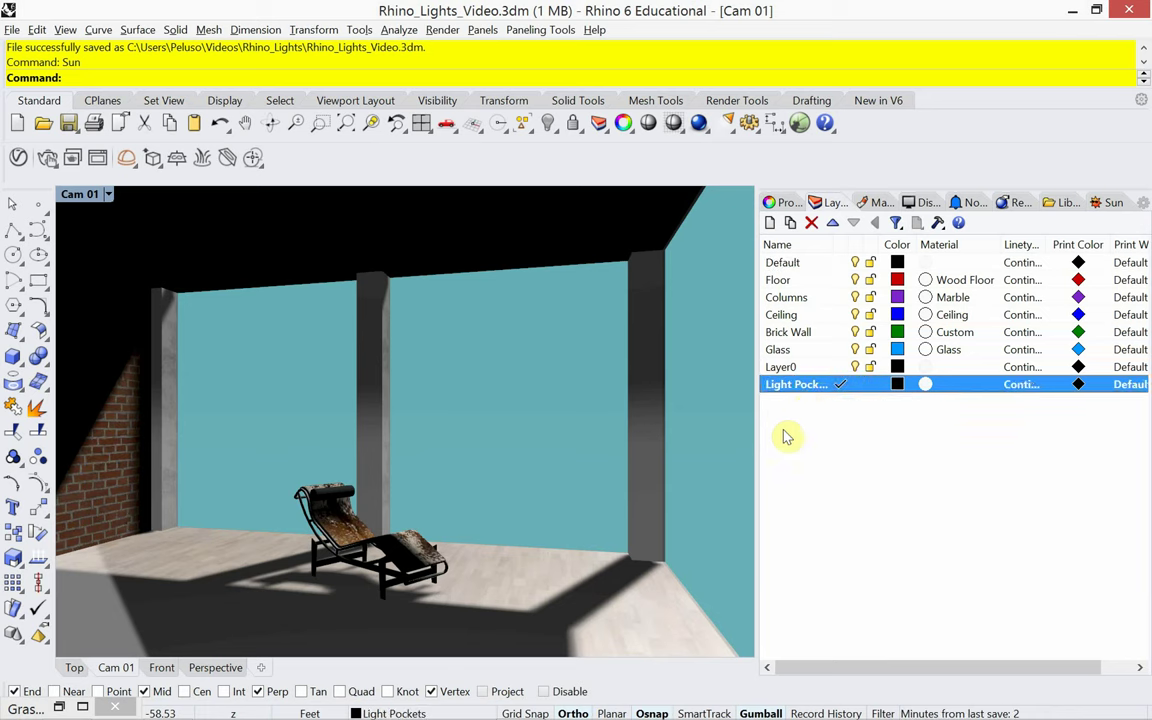
Step: Show the room in the Top view and turn off Layer0 to hide the lounge chair
click(80, 669)
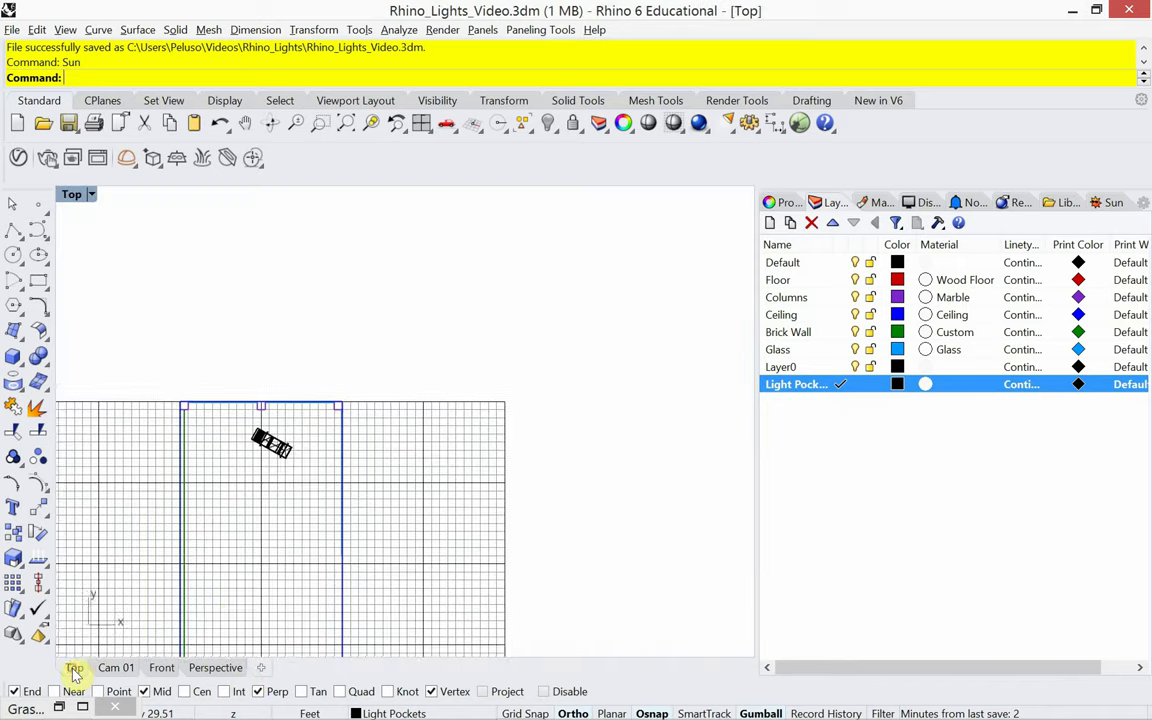
scroll(368, 478, up, 5)
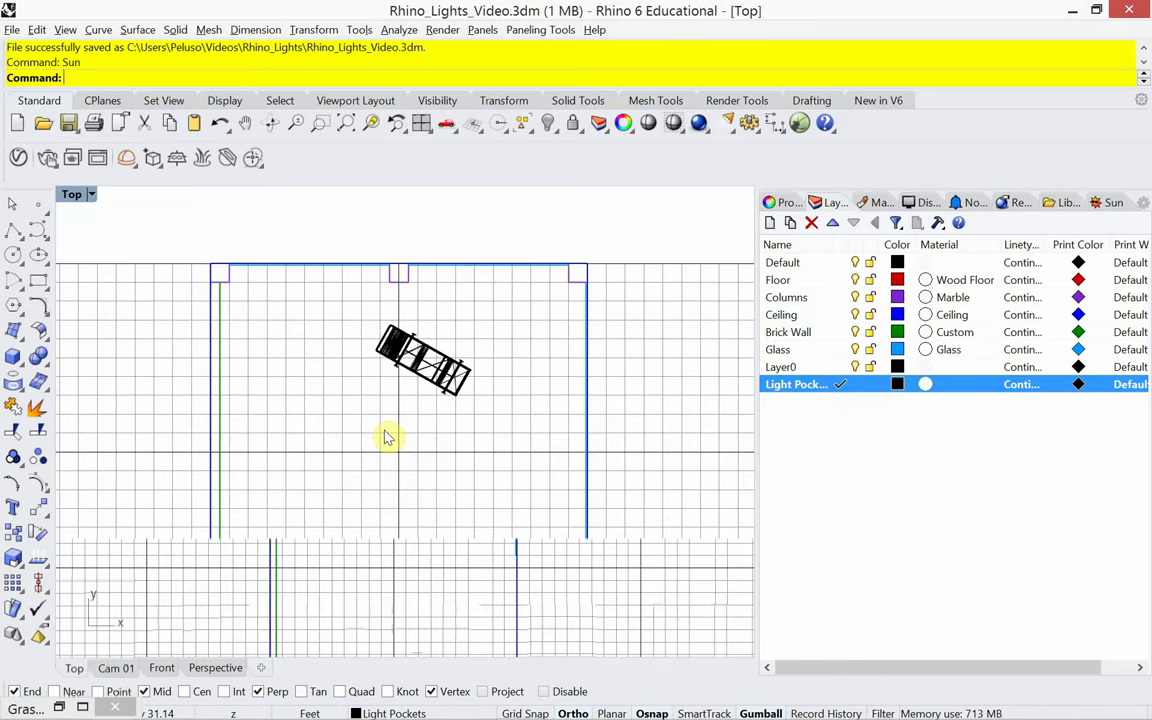
scroll(388, 437, up, 4)
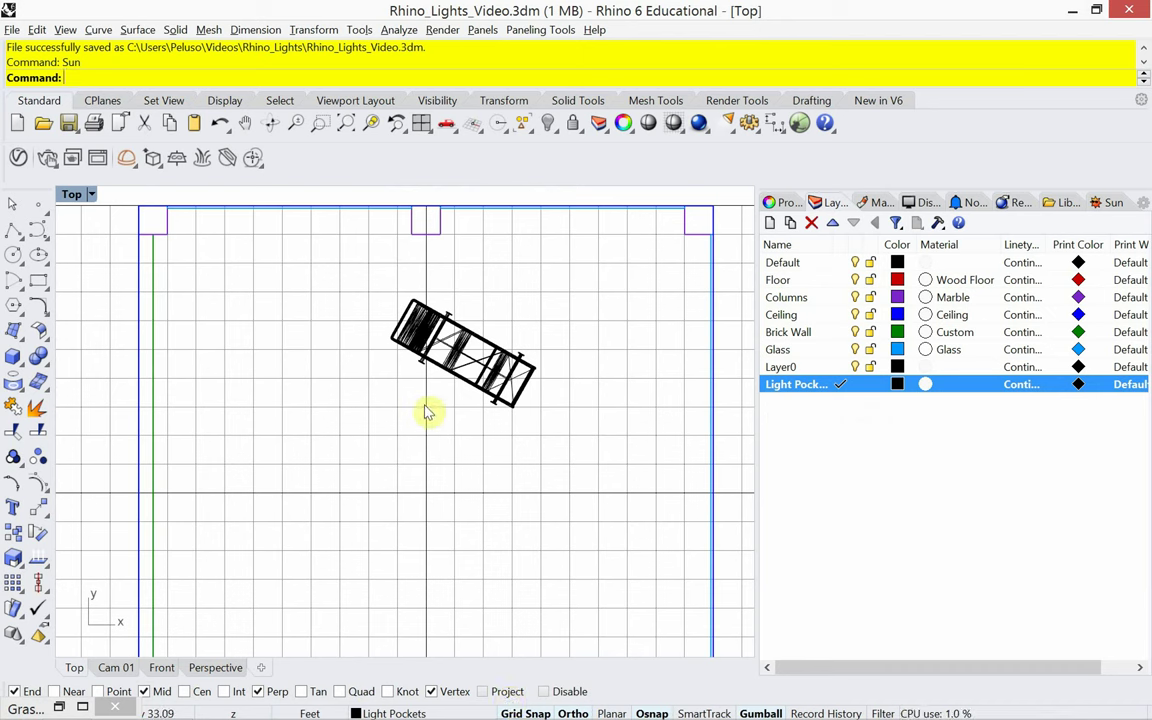
click(855, 367)
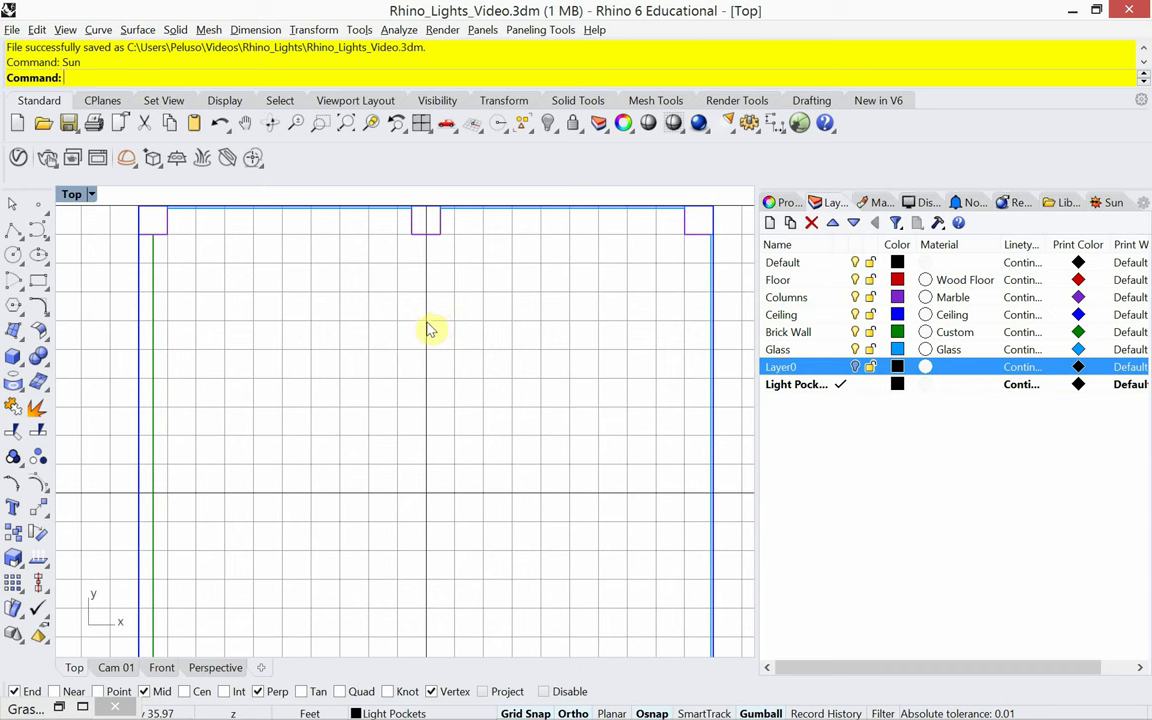
Step: Draw a circle 6" in diameter, centred in line with the middle column and four grid squares in from the glass wall
text(circle)
key(Return)
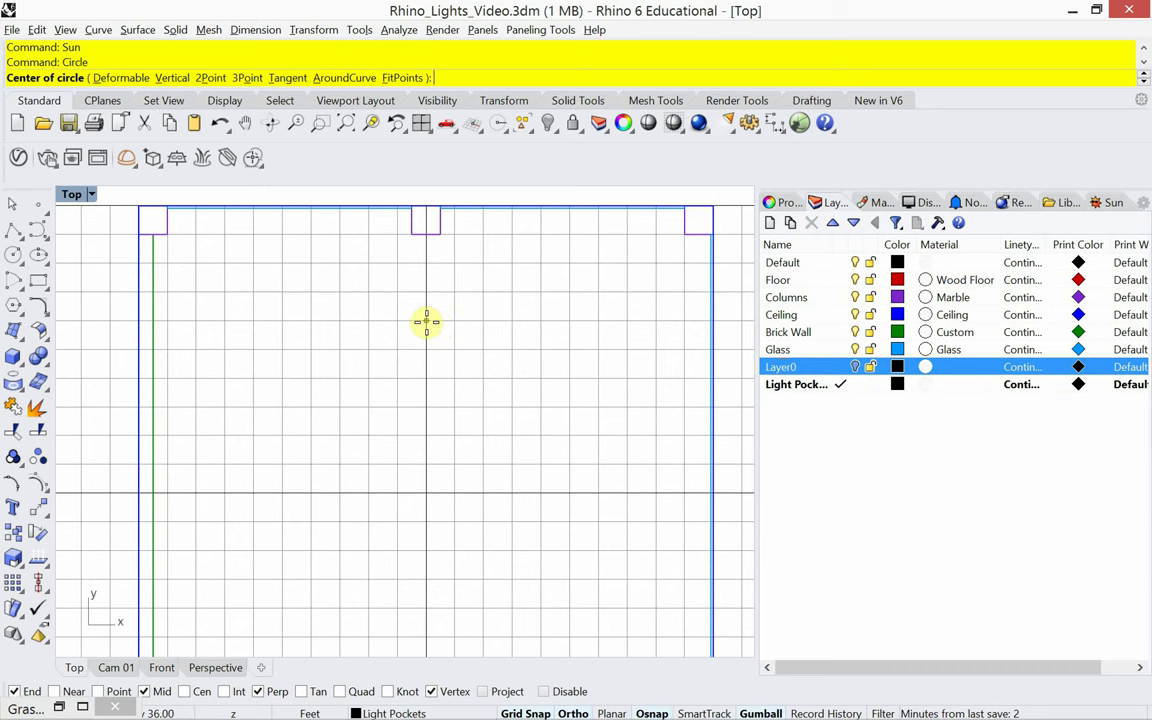
click(427, 321)
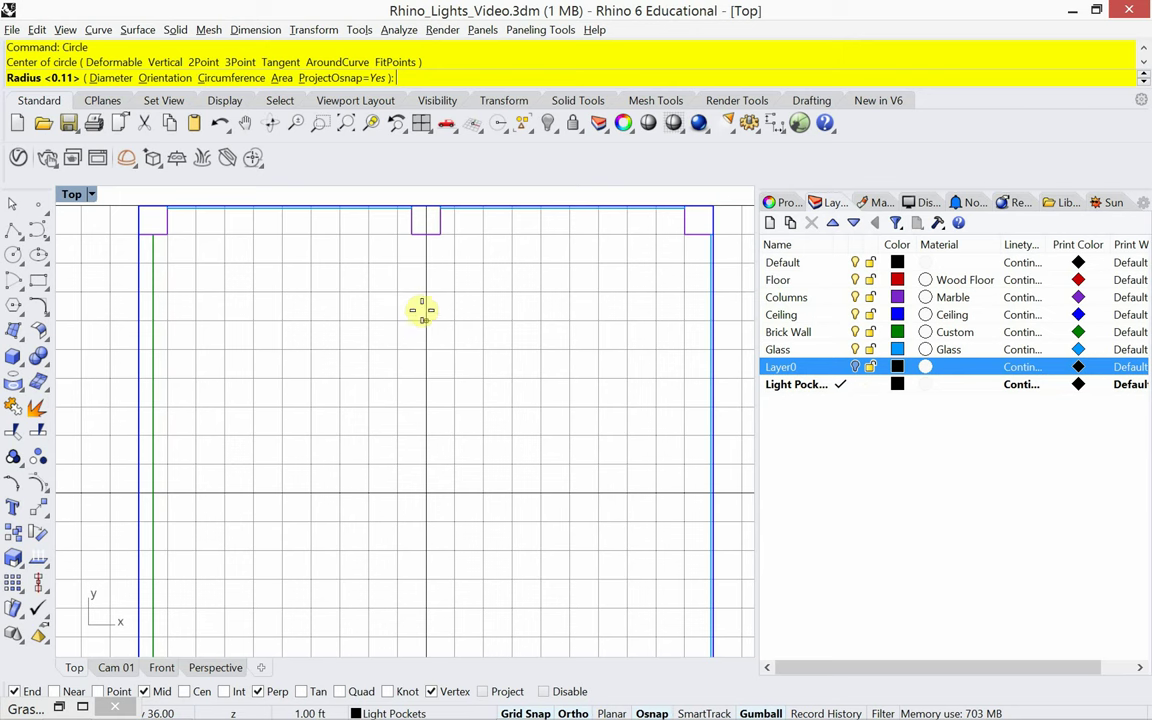
click(112, 79)
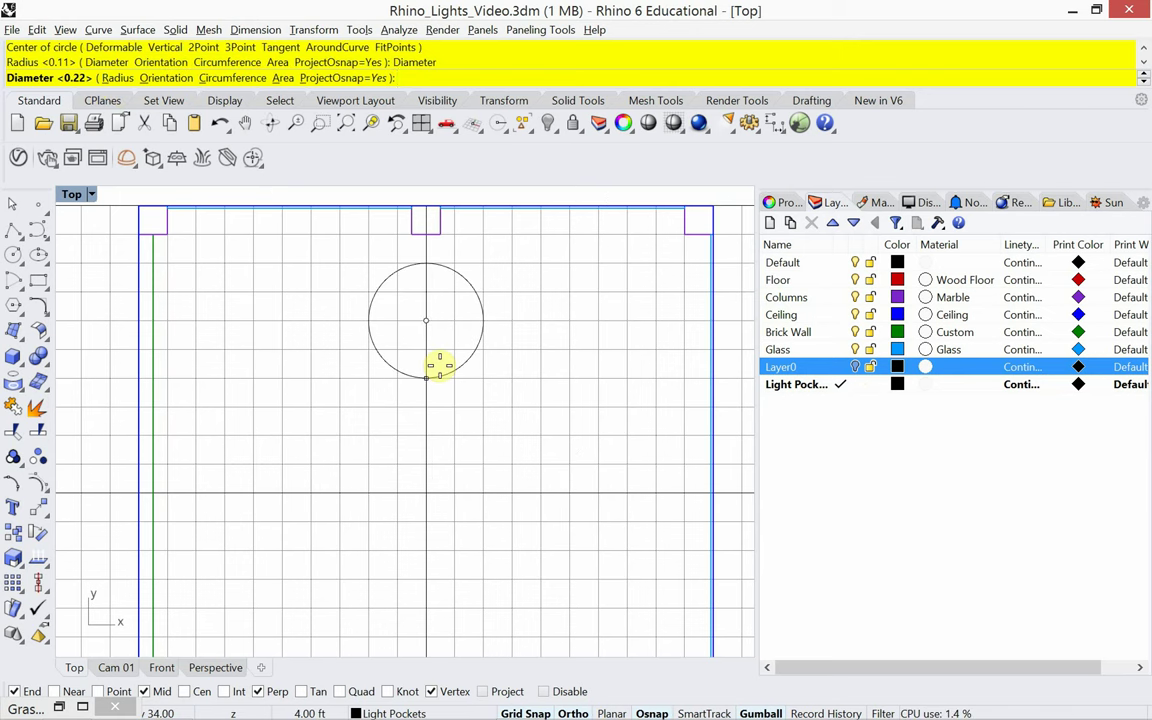
text(6")
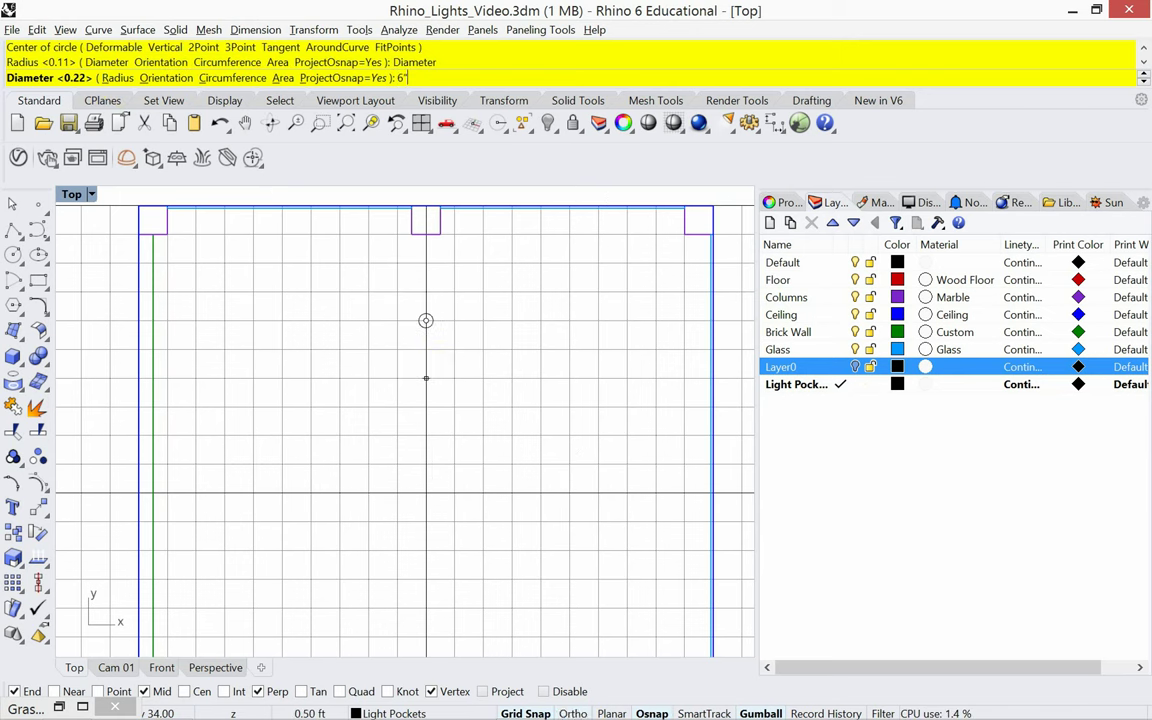
key(Return)
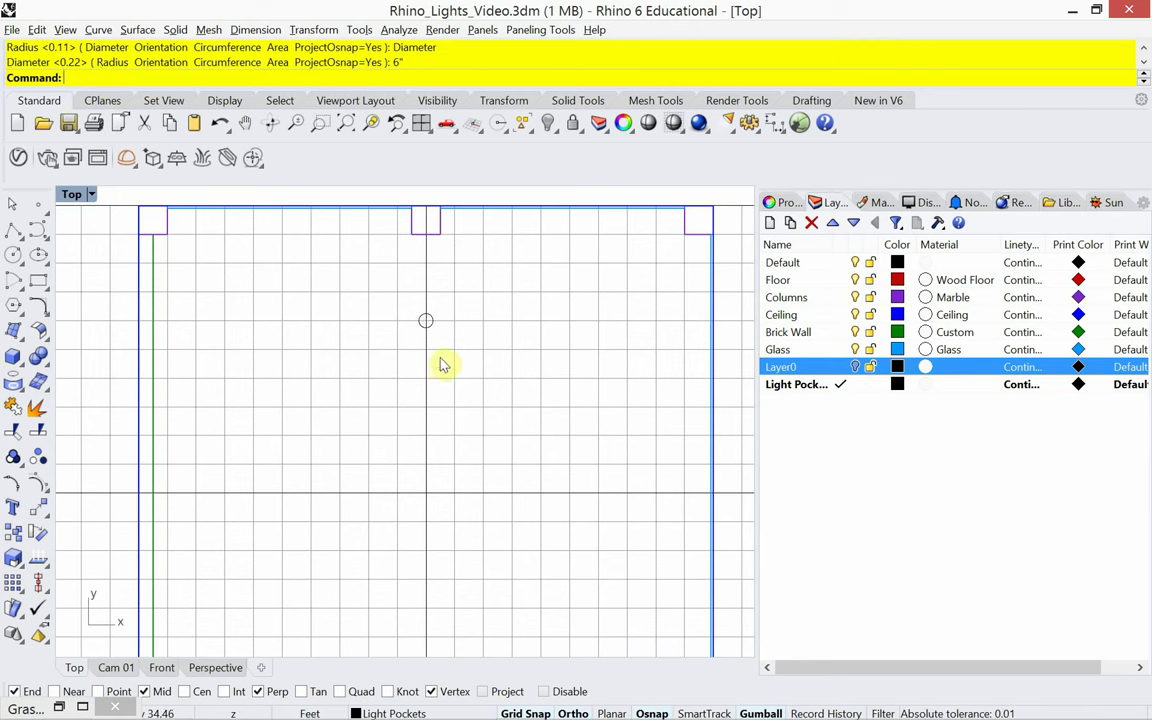
Step: Extrude the 6" circle 3" upward from the floor as a solid, checking the direction in the Front view
click(431, 322)
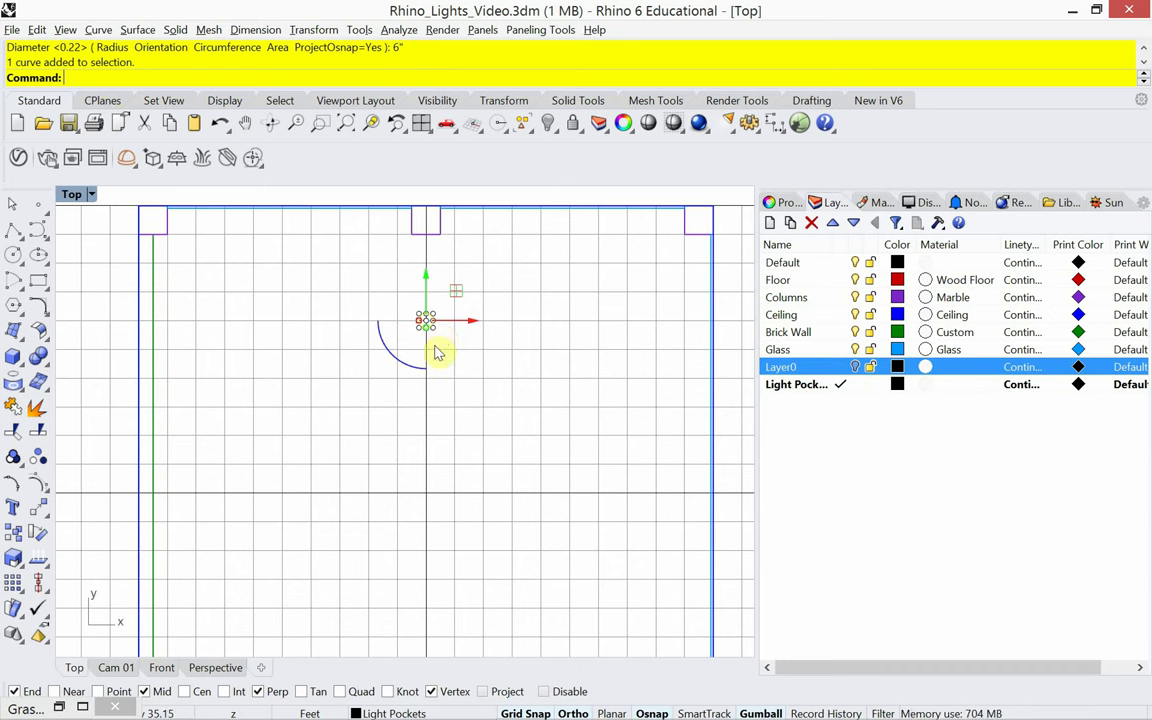
key(Escape)
click(430, 327)
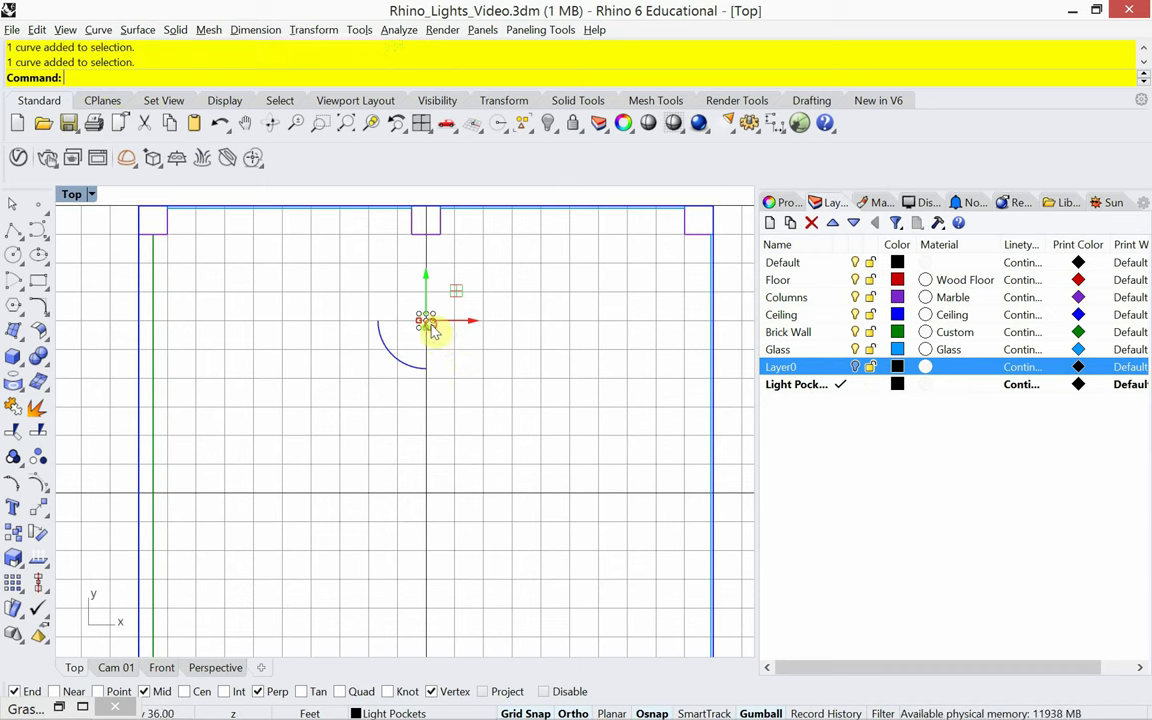
text(Extrudecrv)
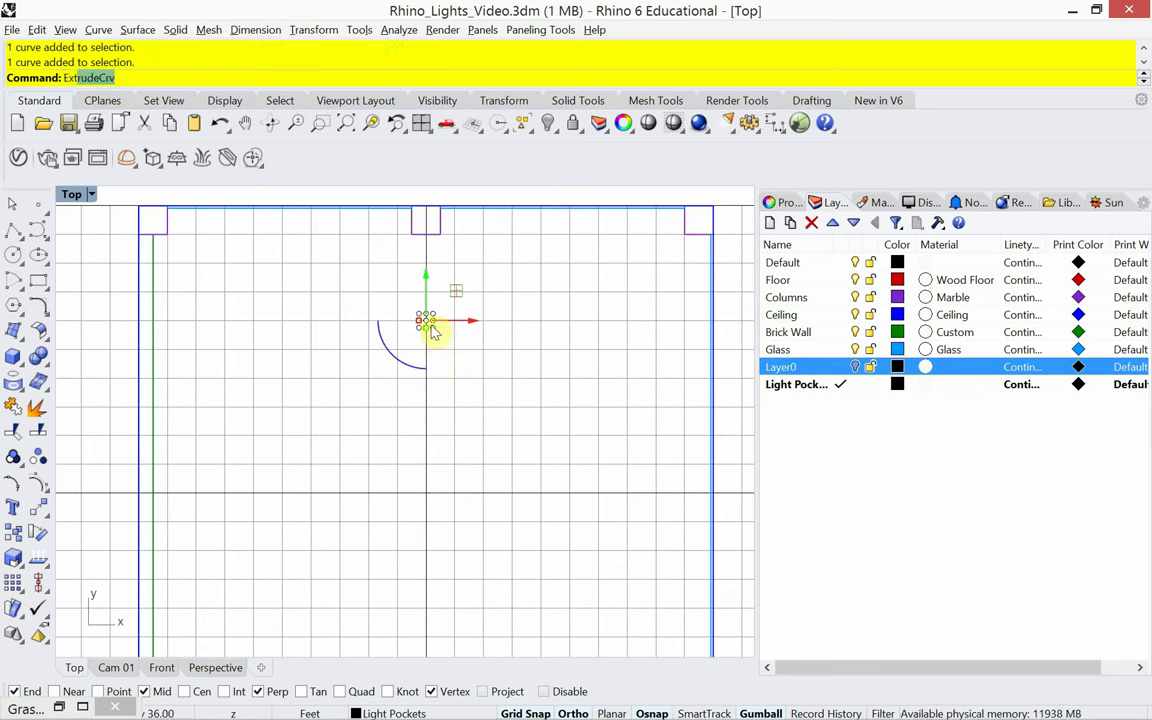
key(Return)
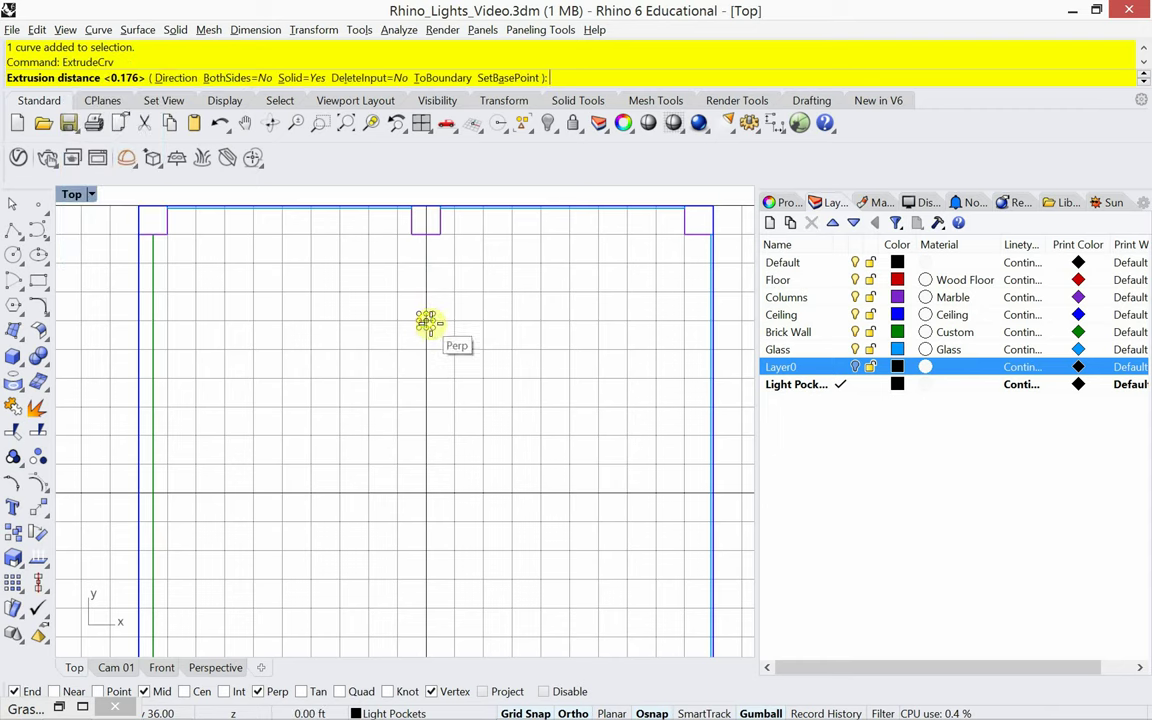
click(162, 667)
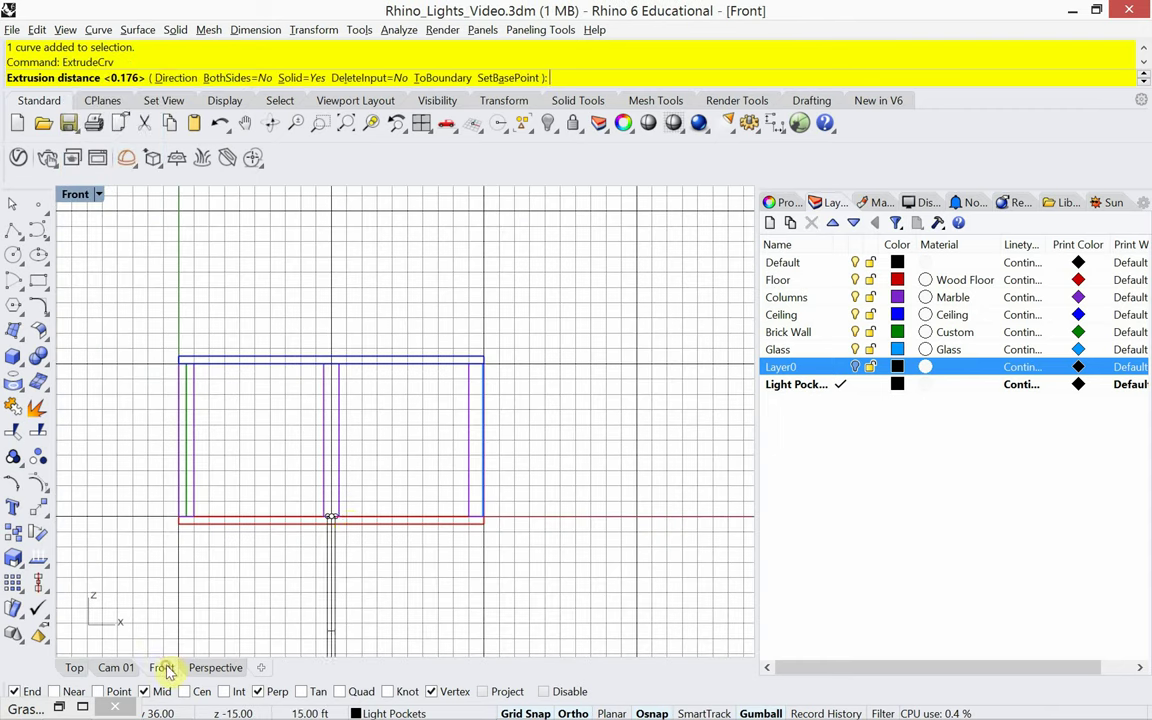
scroll(316, 538, up, 3)
scroll(330, 530, down, 1)
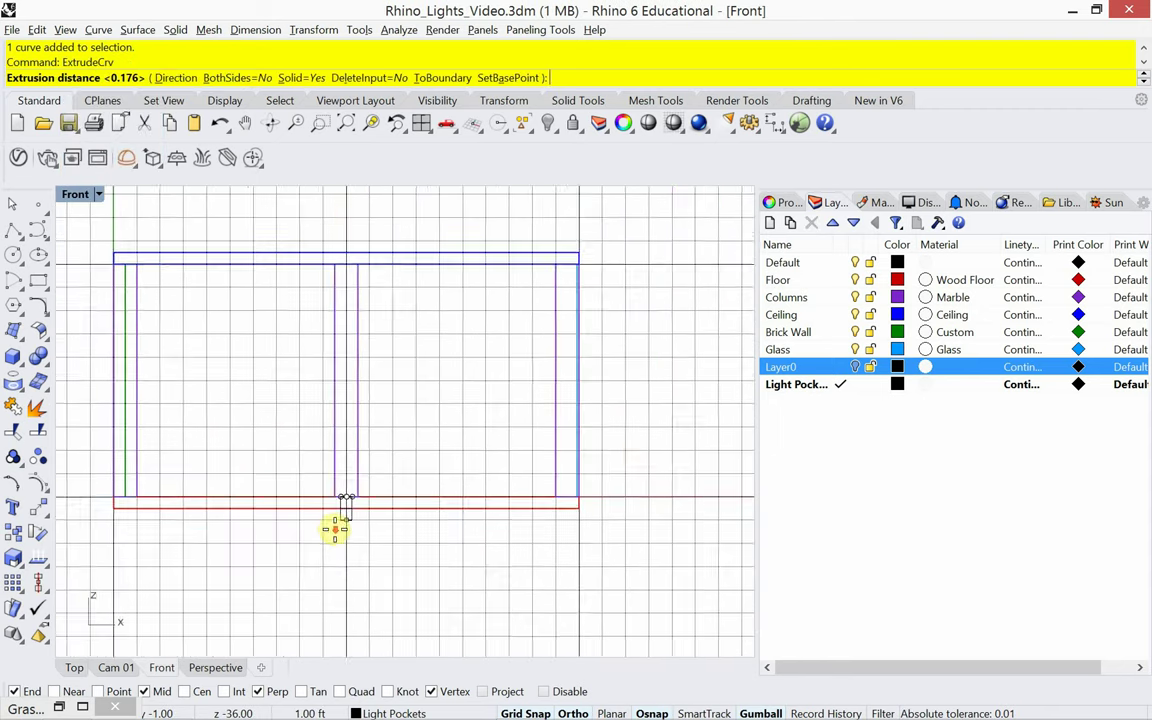
right_drag(335, 530, 398, 554)
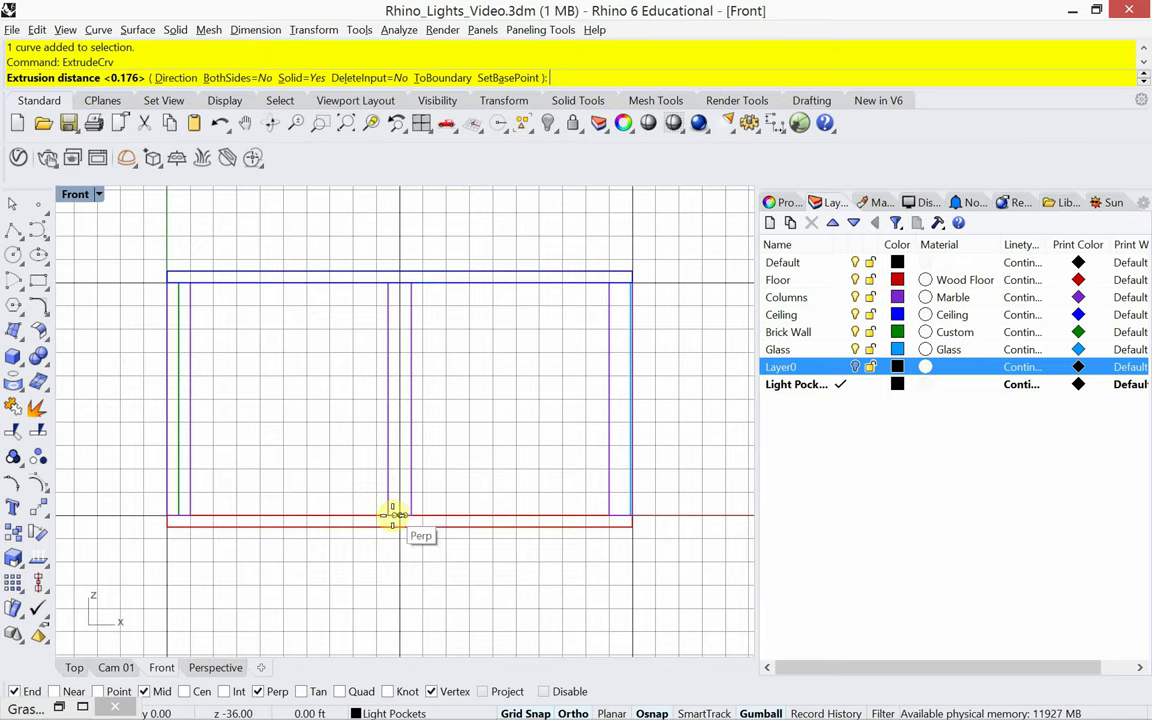
scroll(384, 527, up, 3)
scroll(404, 508, up, 3)
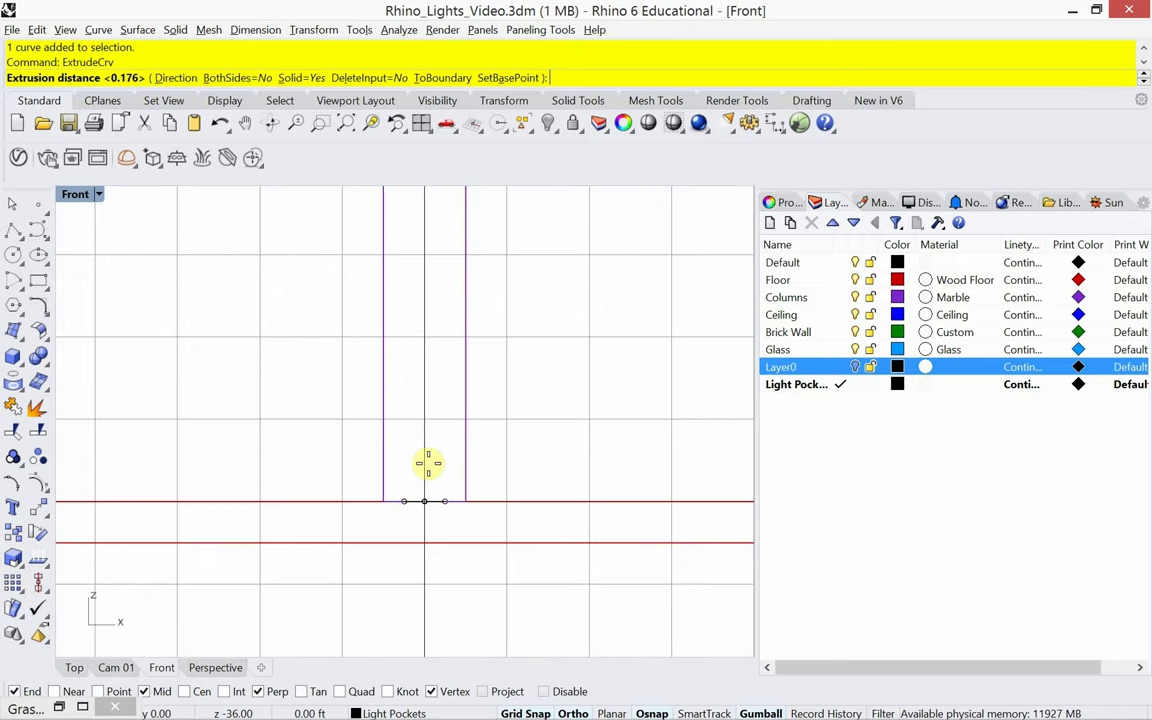
text(3")
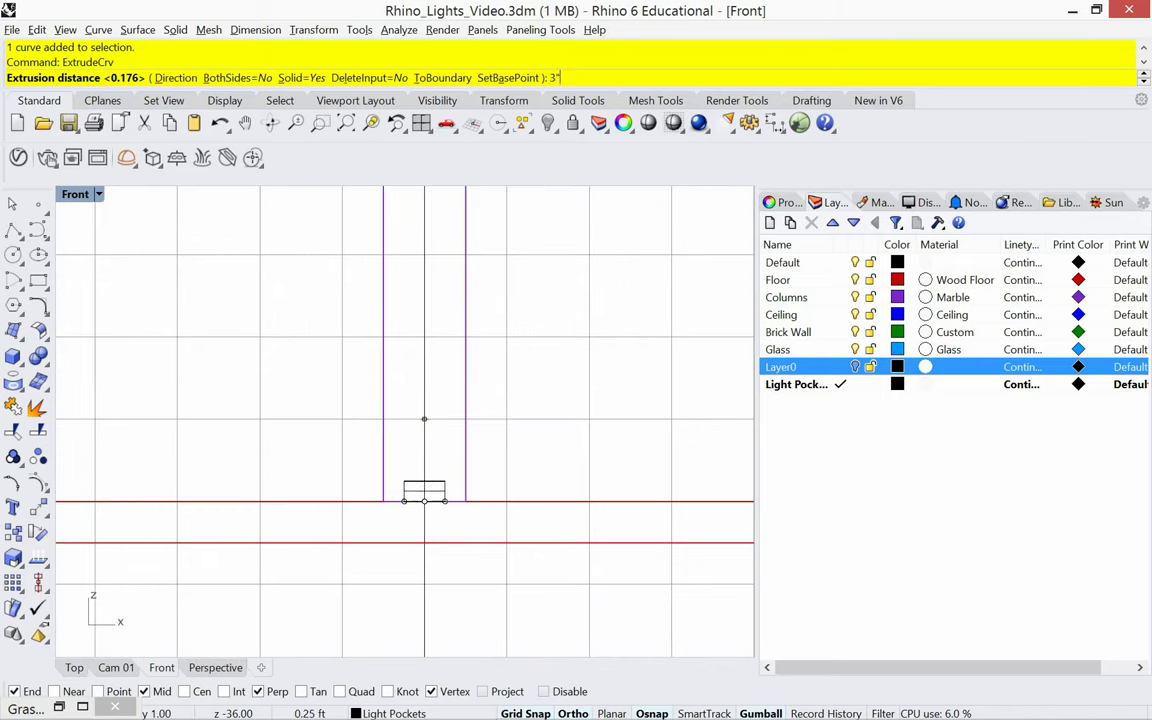
key(Return)
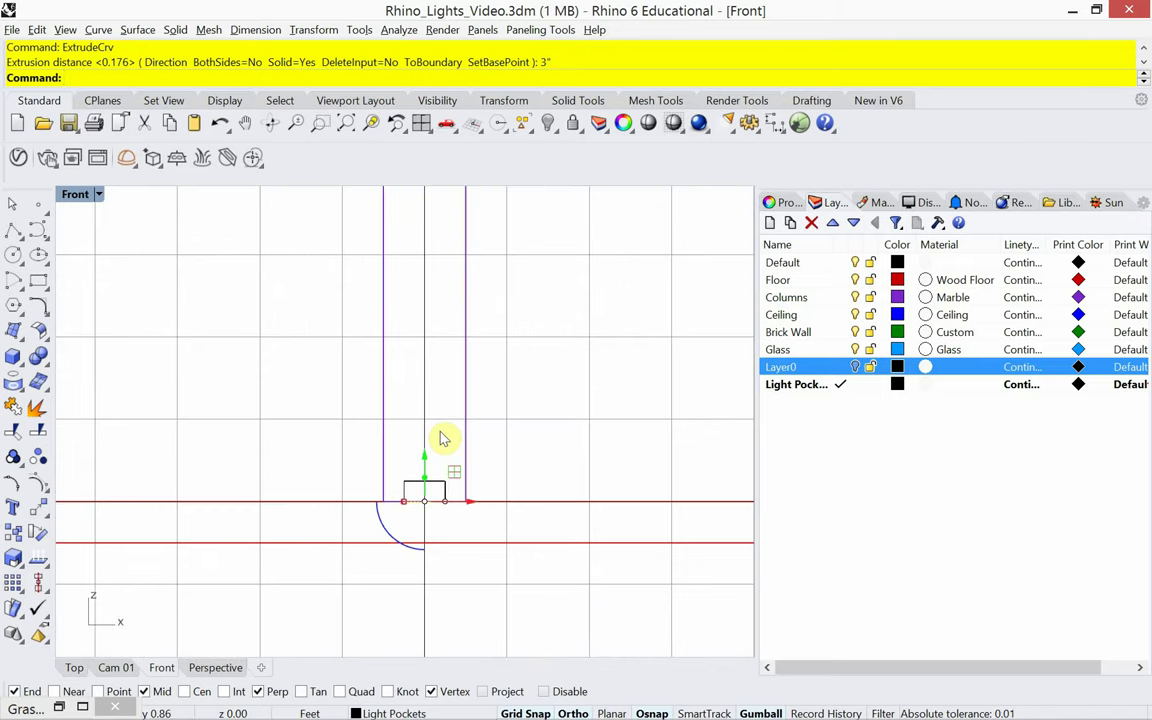
key(Escape)
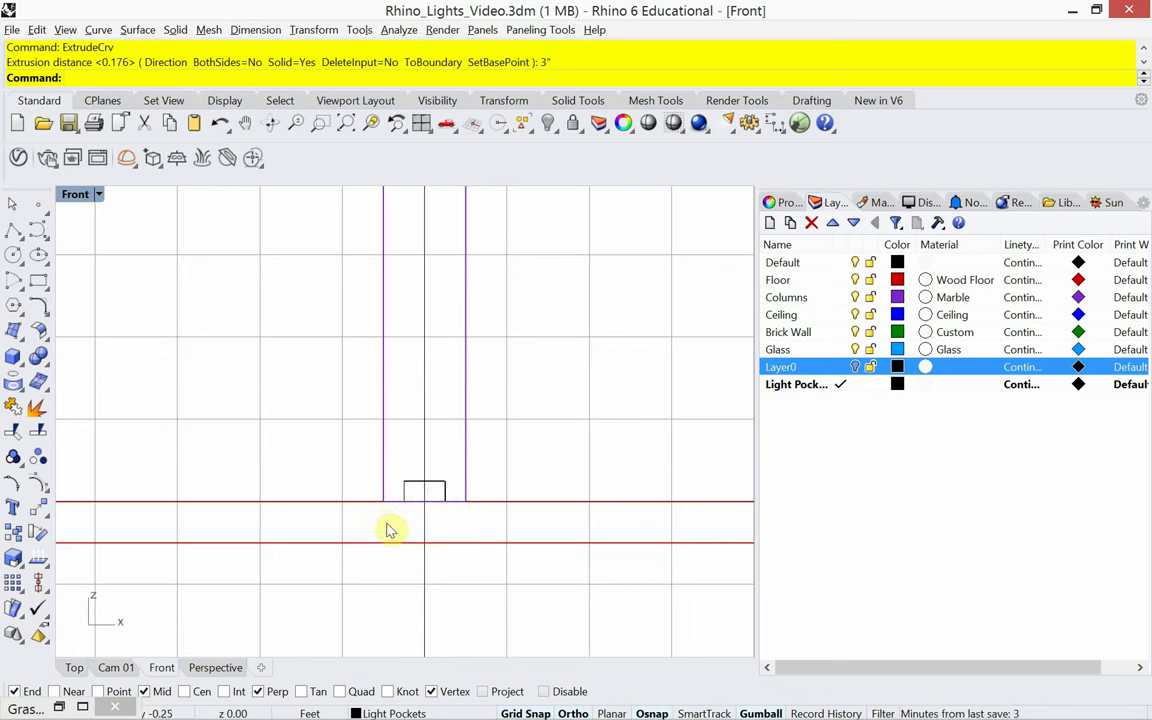
Step: Try moving only the extruded cylinder from the floor to the underside of the ceiling, and undo that move
click(408, 490)
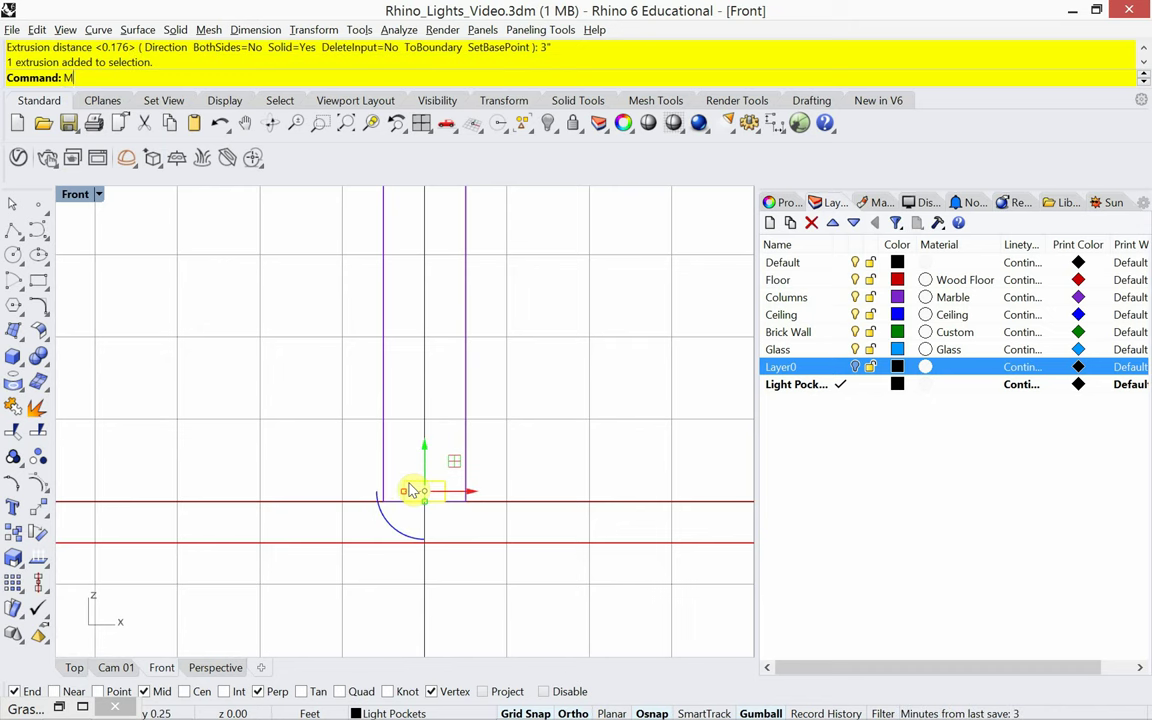
text(Move)
key(Return)
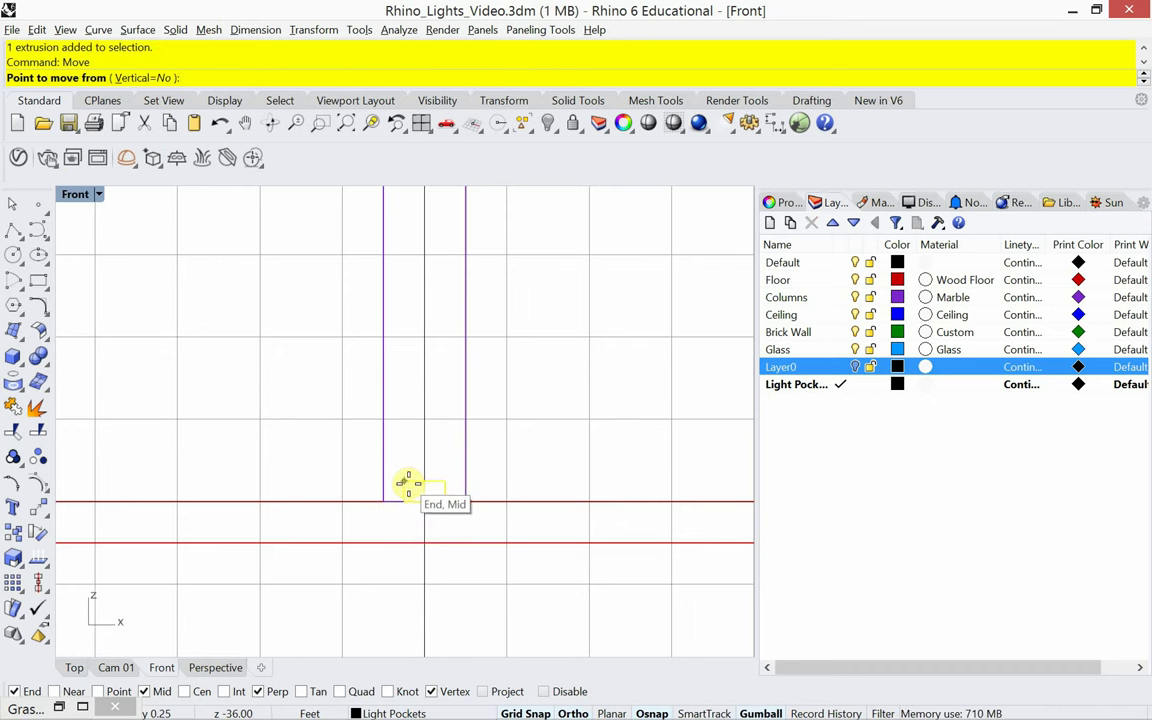
click(440, 498)
scroll(440, 575, down, 5)
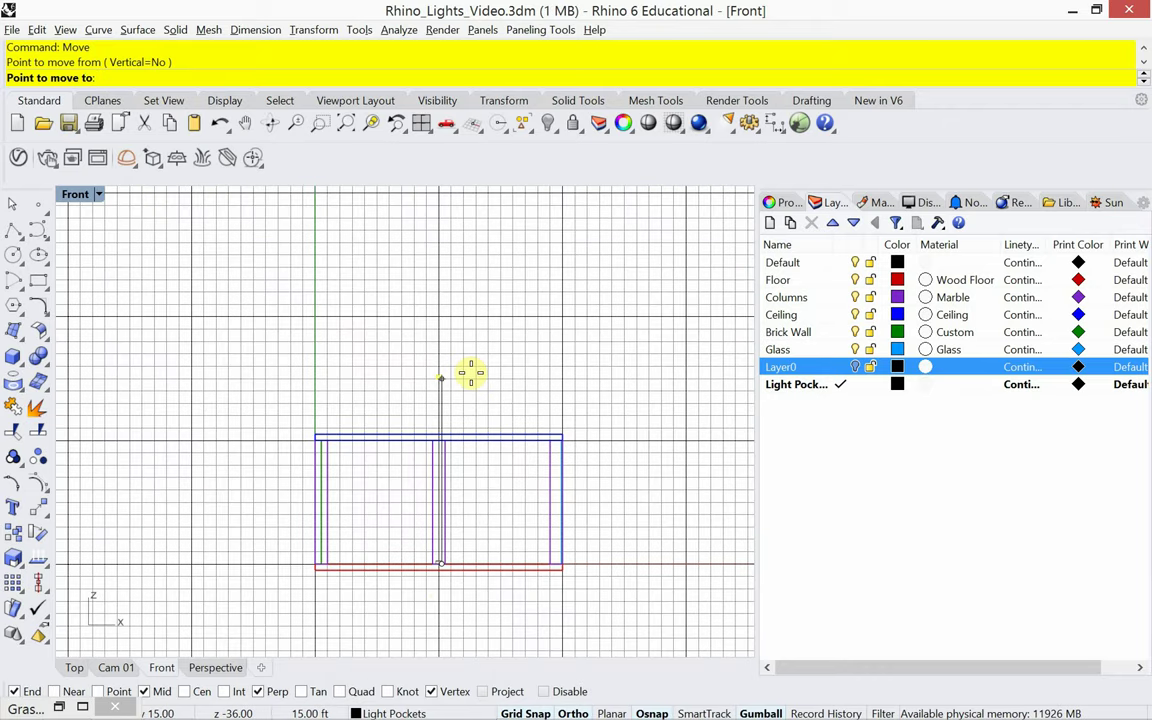
scroll(540, 457, up, 3)
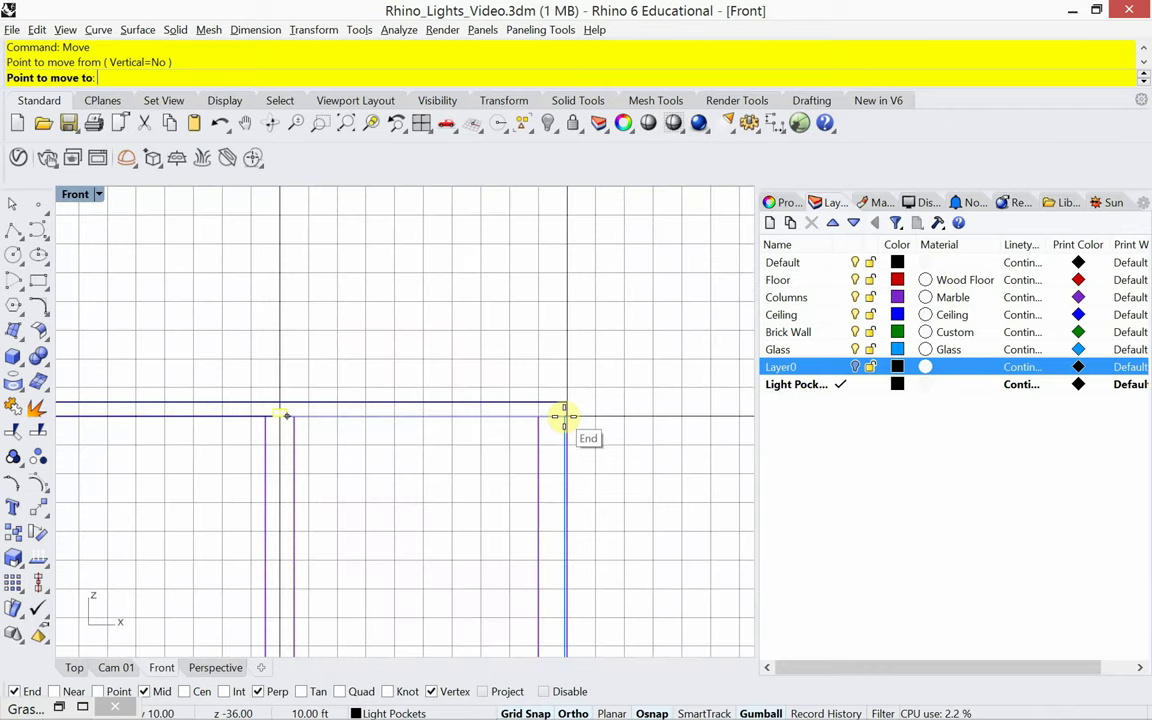
click(564, 415)
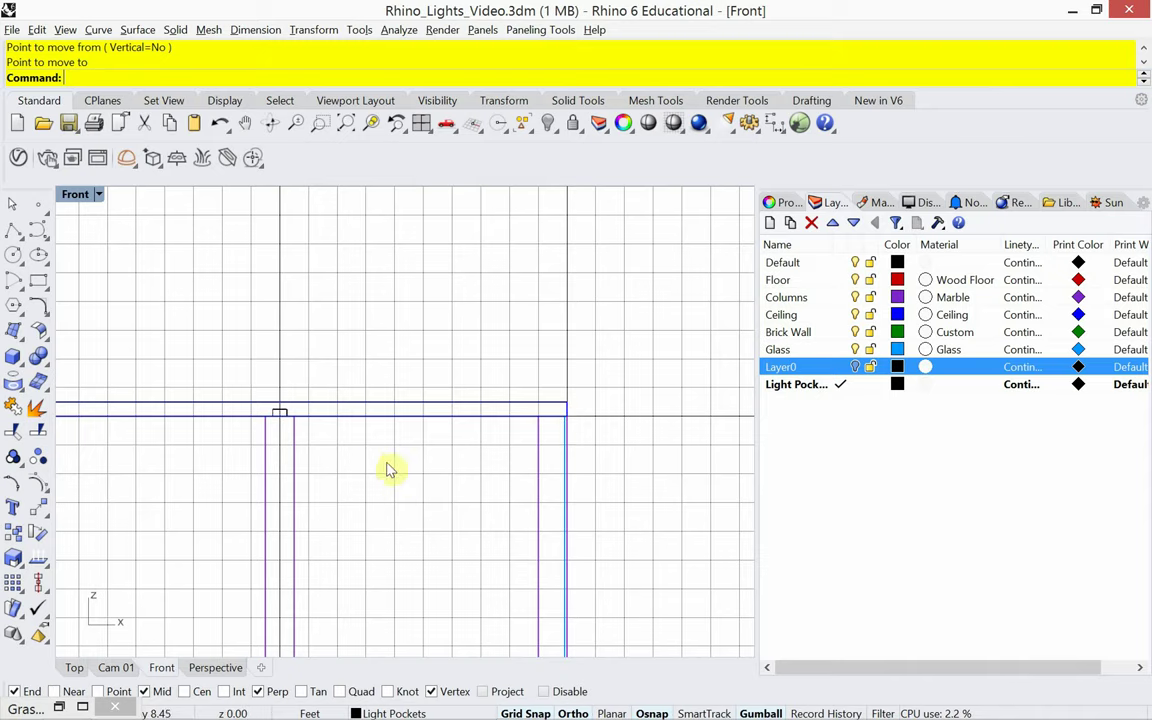
scroll(280, 427, up, 3)
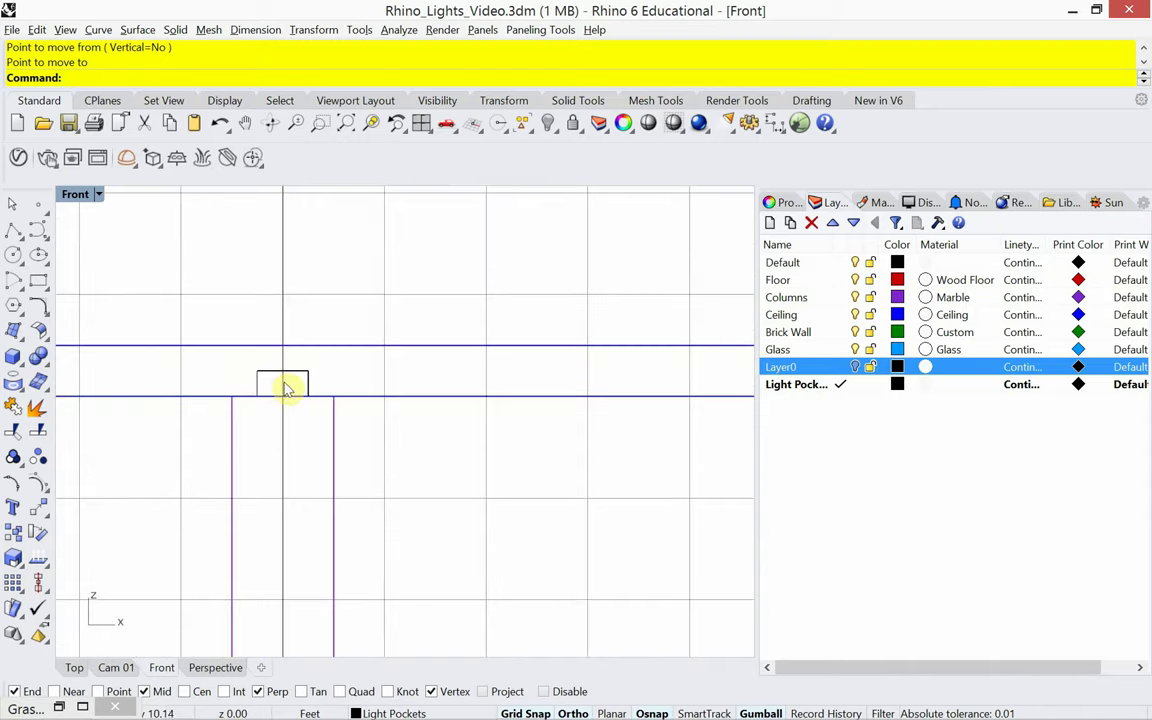
scroll(428, 435, down, 3)
scroll(428, 435, down, 3)
scroll(386, 566, up, 5)
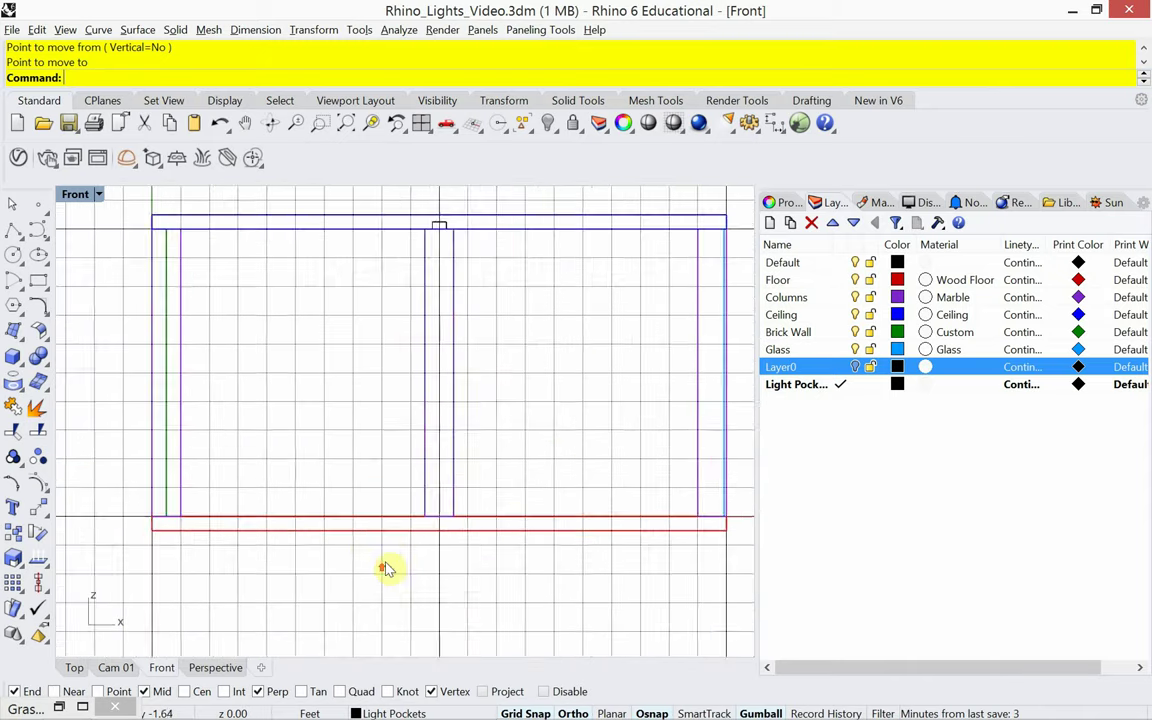
drag(430, 493, 535, 474)
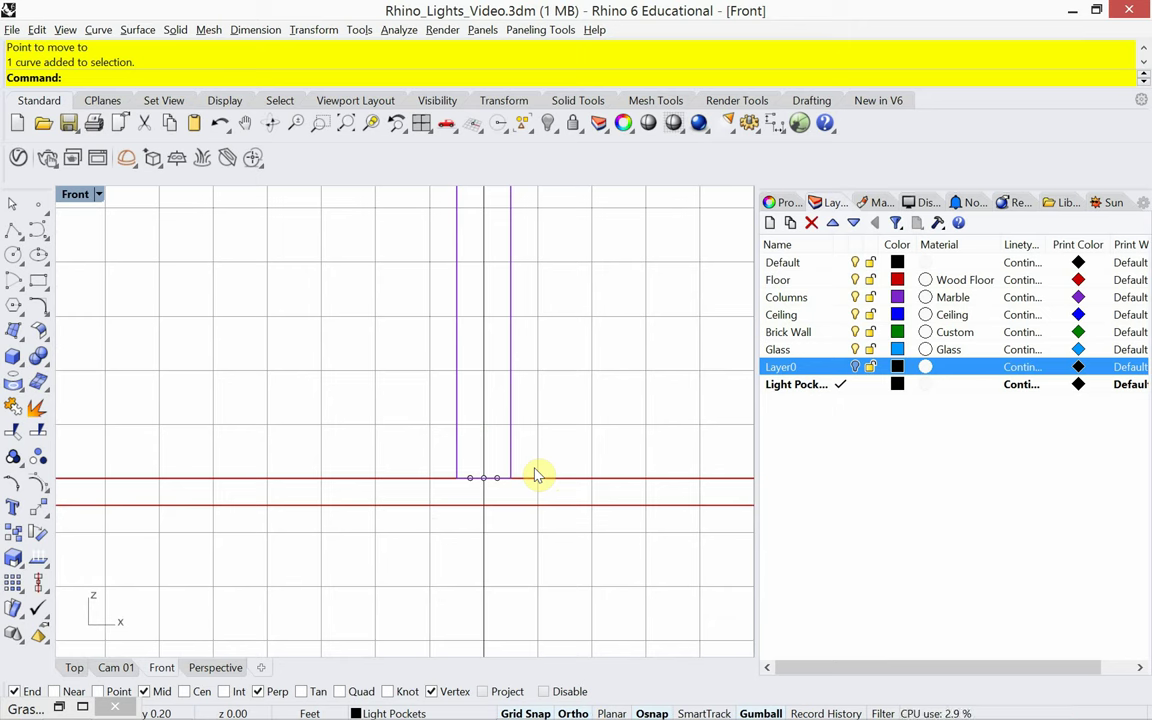
key(ctrl+z)
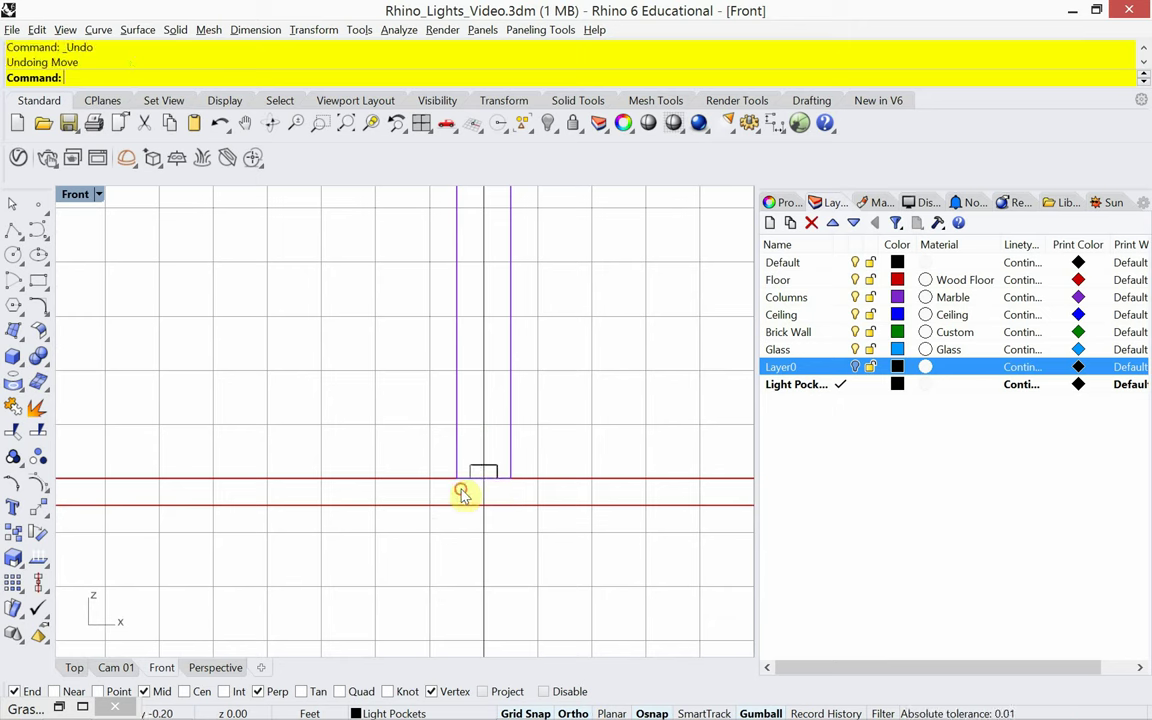
Step: Move the circle and its extrusion together 10 ft straight up to the underside of the ceiling, and check the Cam 01 view
drag(461, 493, 506, 458)
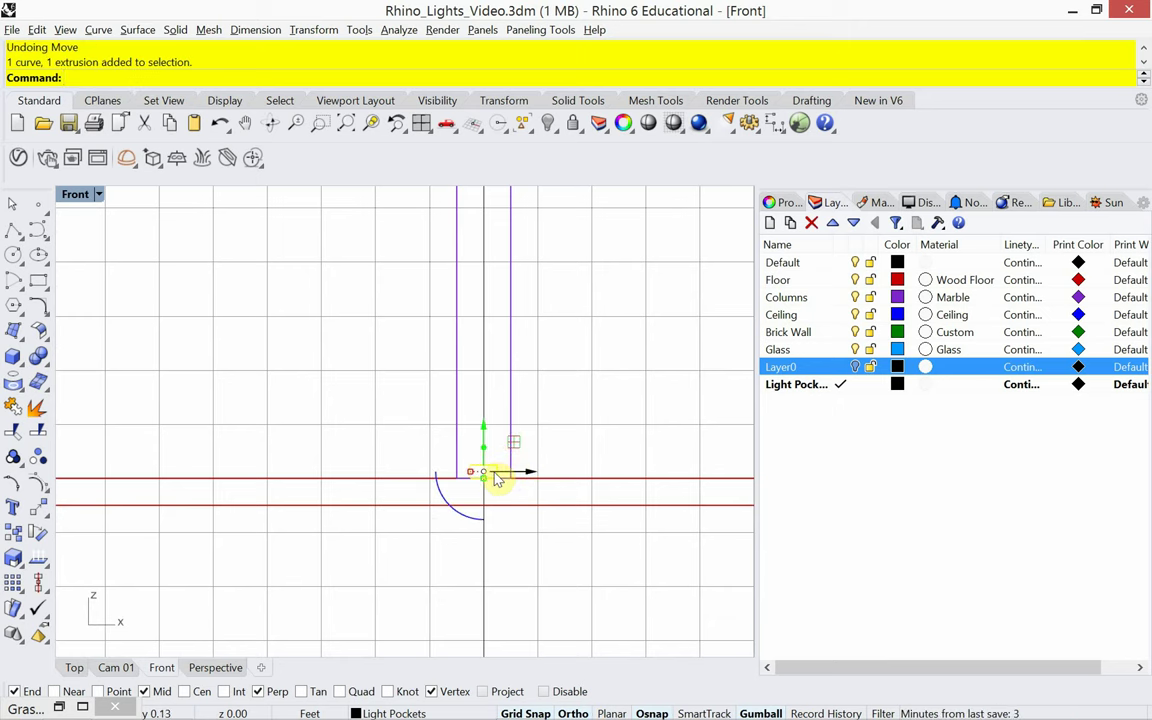
key(Return)
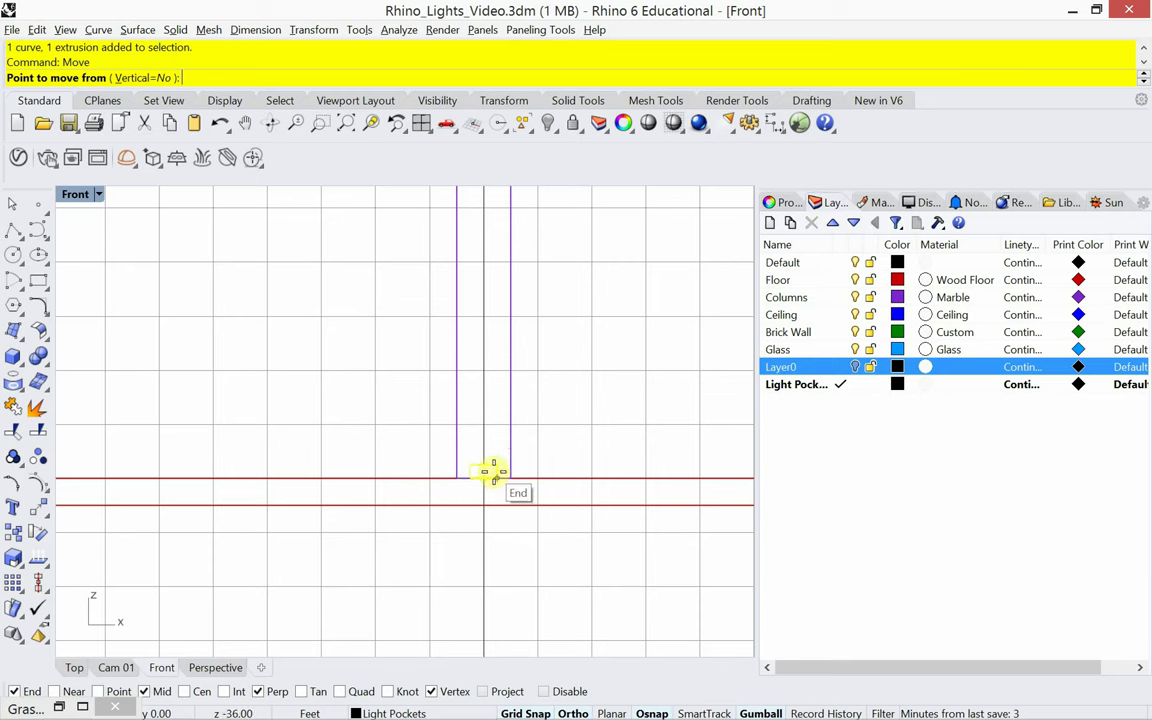
click(511, 475)
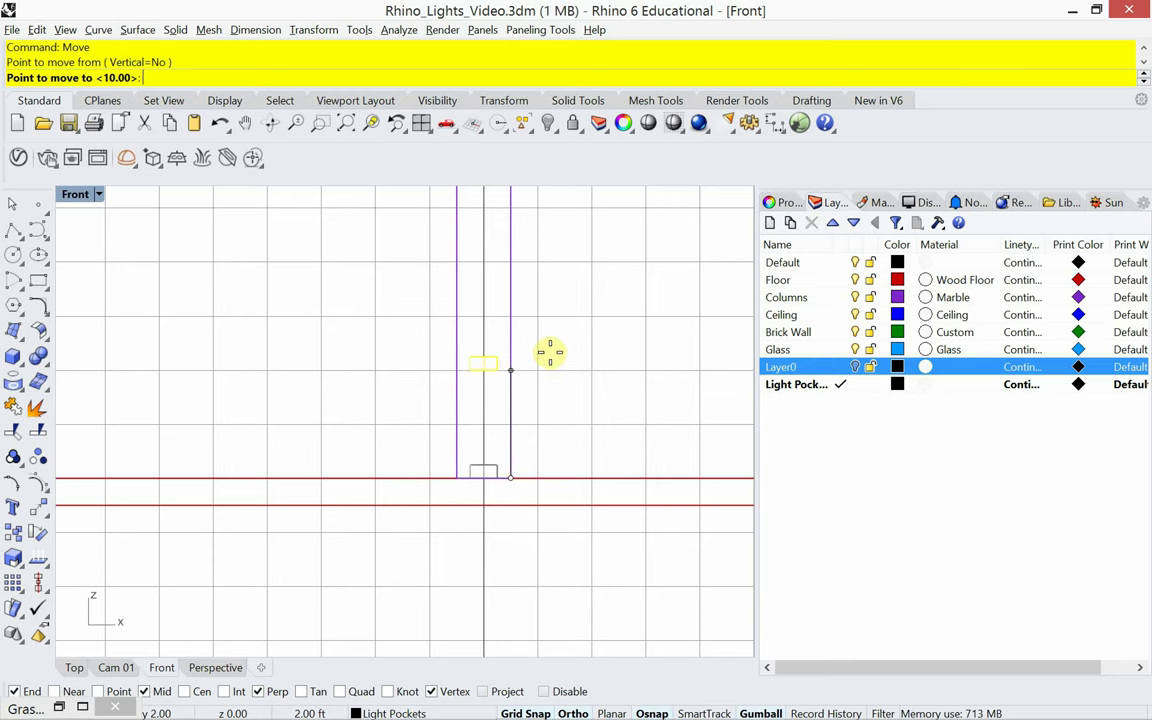
scroll(450, 437, down, 5)
scroll(490, 318, up, 2)
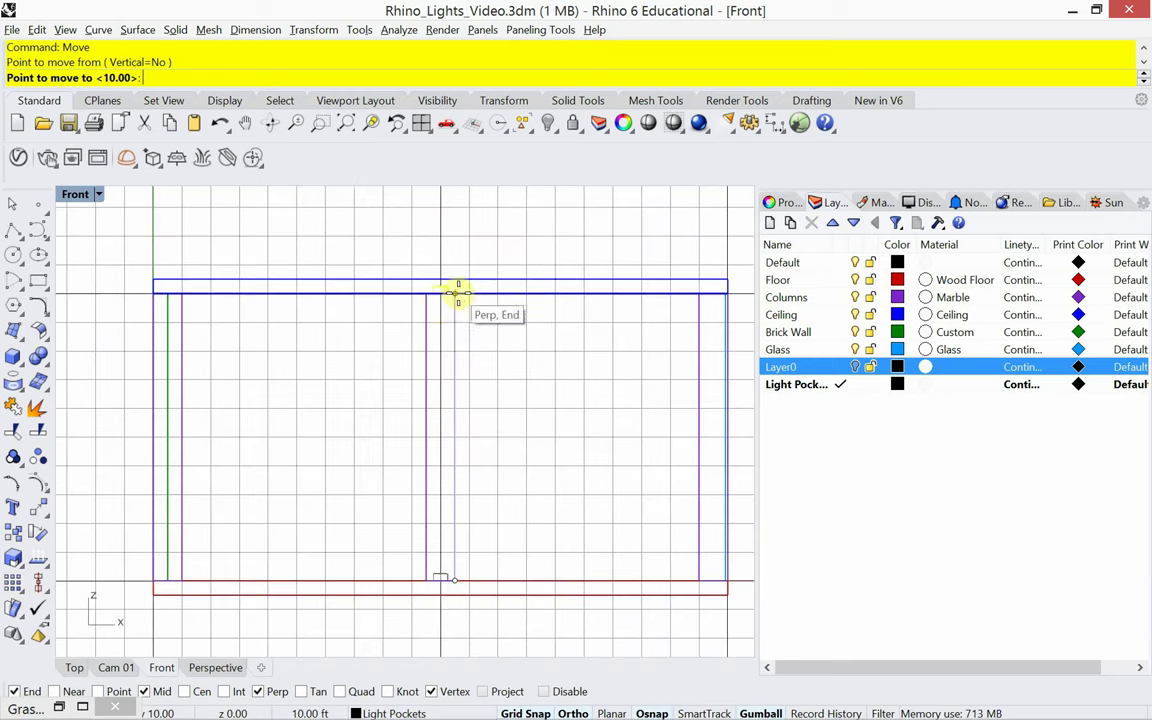
click(455, 293)
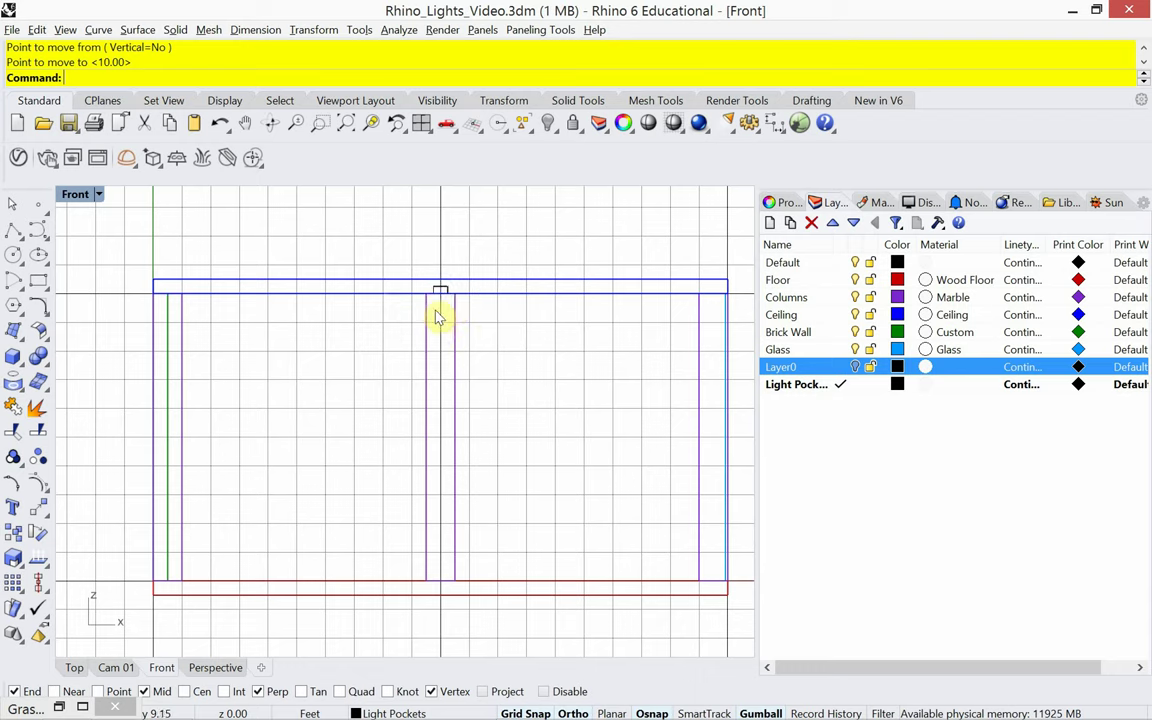
scroll(435, 318, up, 2)
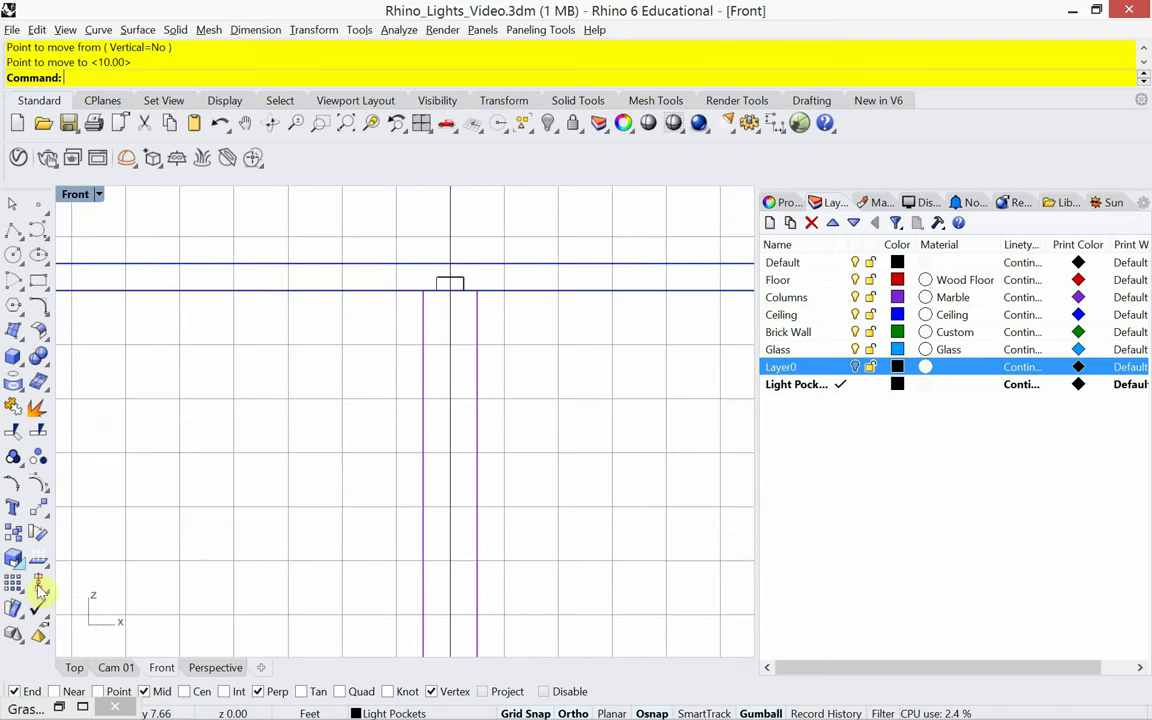
click(115, 667)
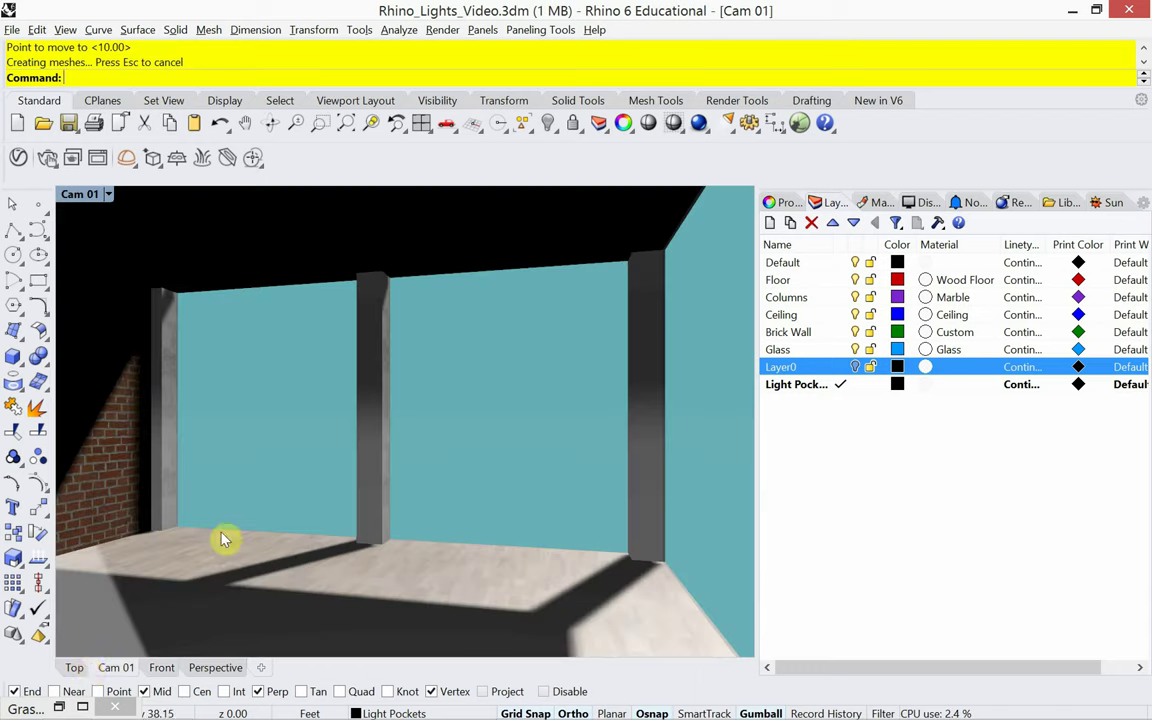
Step: In the Top view, copy the light pocket and its circle 5' to each side of the original, parallel to the glass wall
click(74, 667)
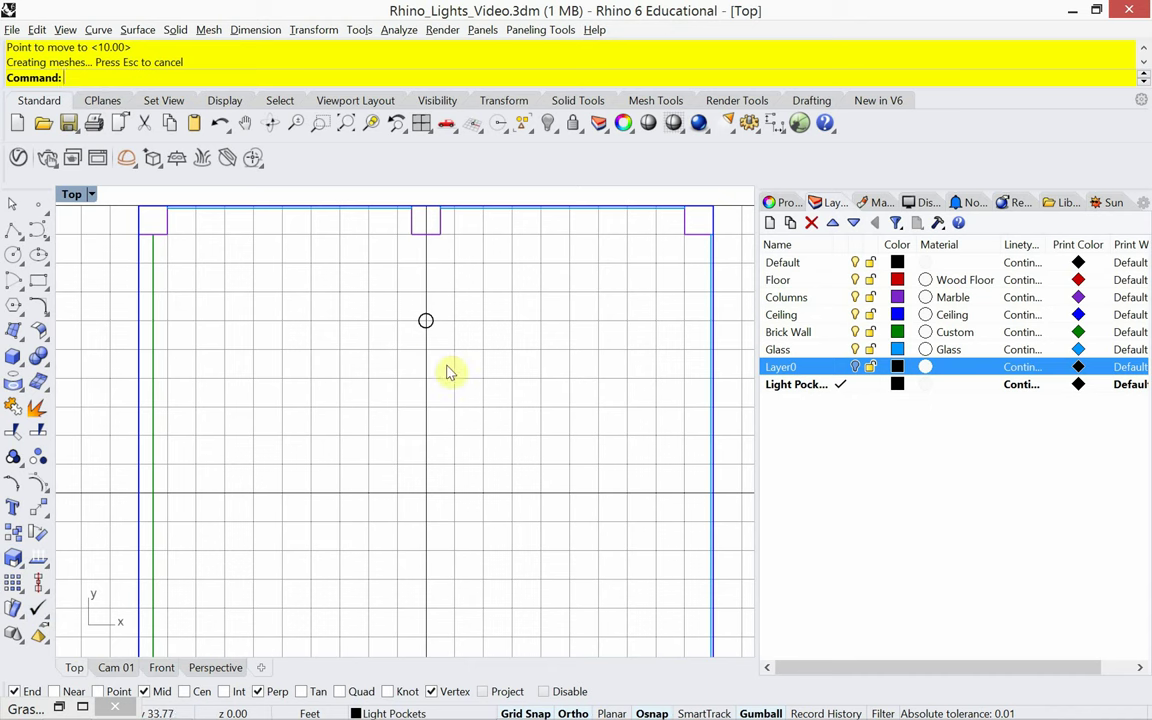
drag(386, 360, 479, 293)
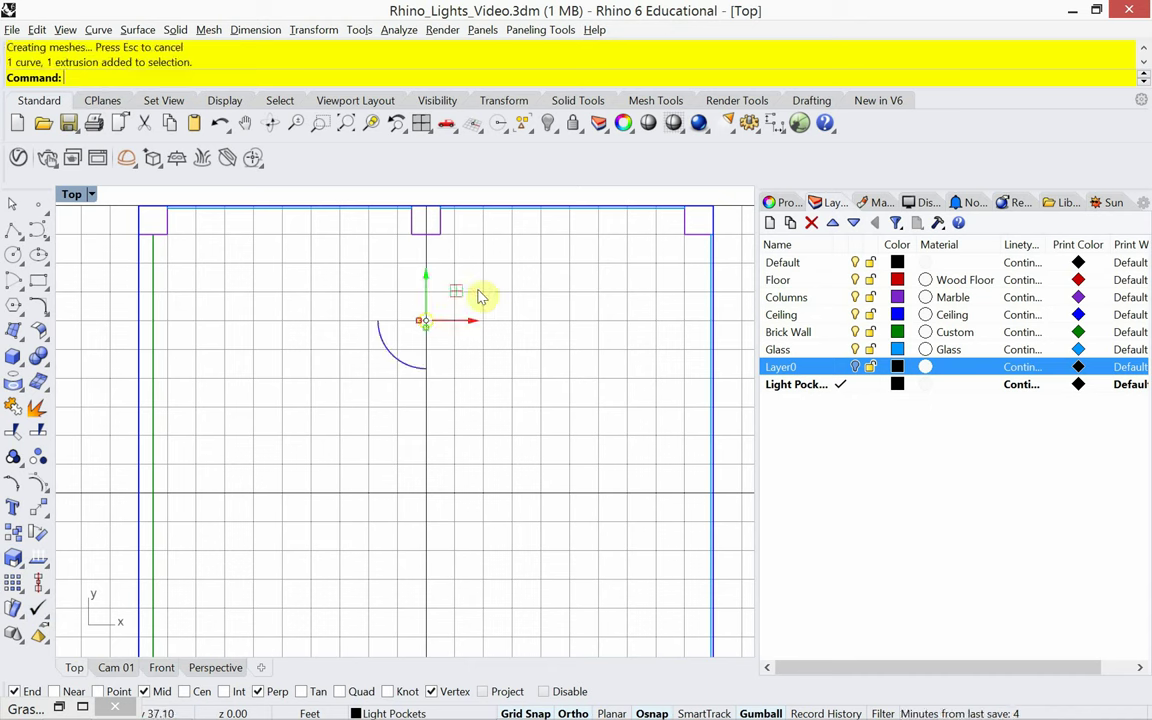
text(copy)
key(Return)
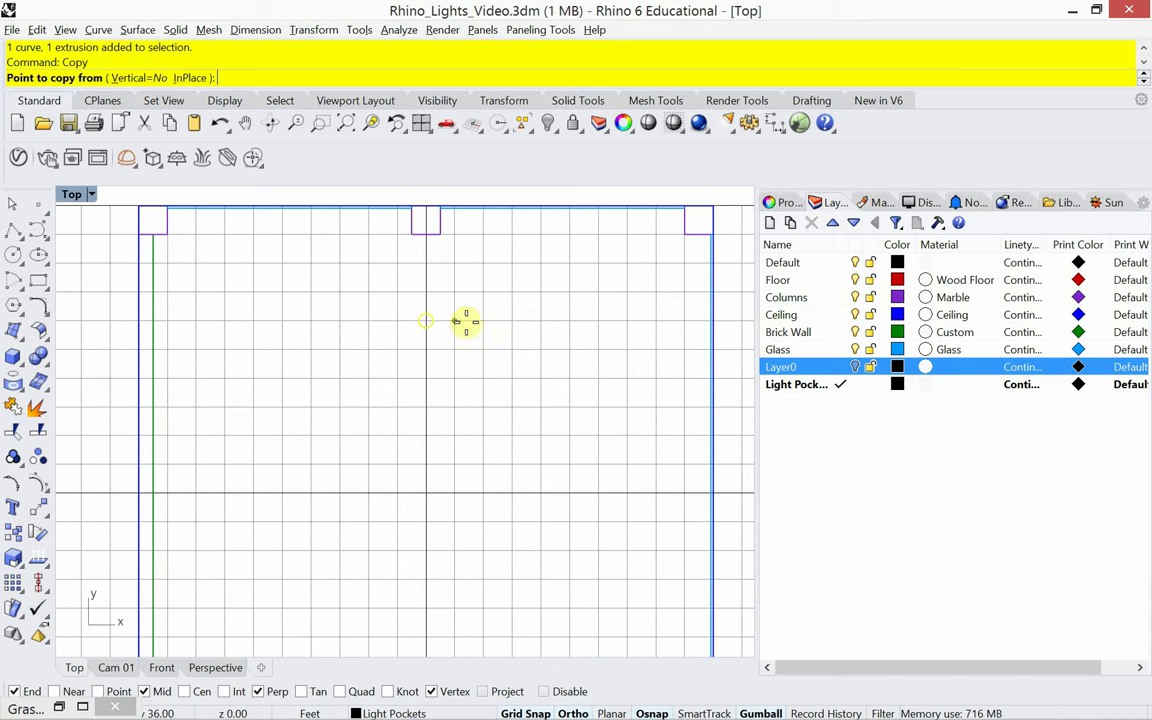
click(455, 320)
text(5)
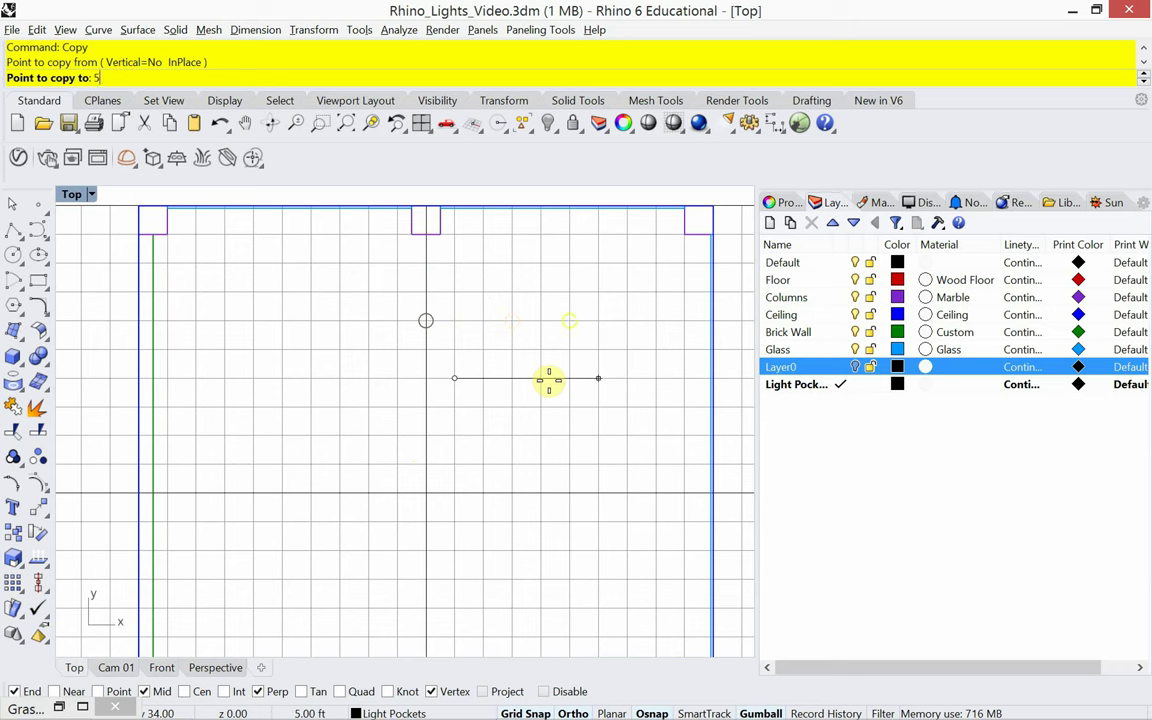
text(')
key(Return)
click(545, 378)
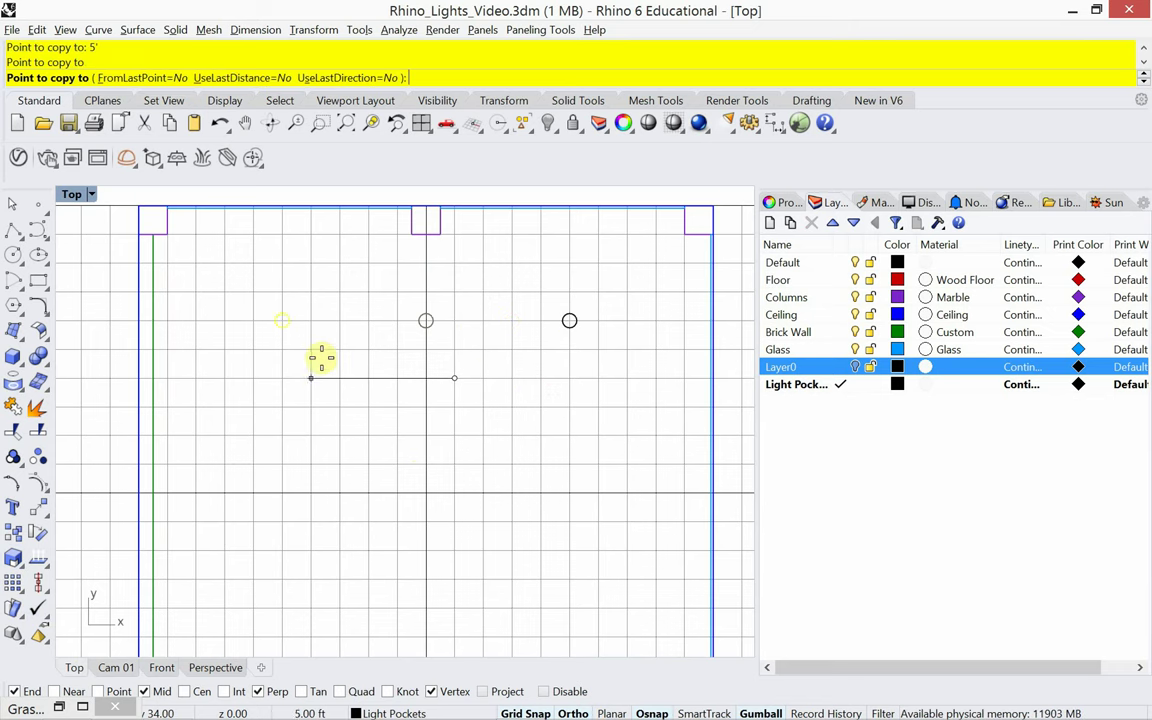
text(5')
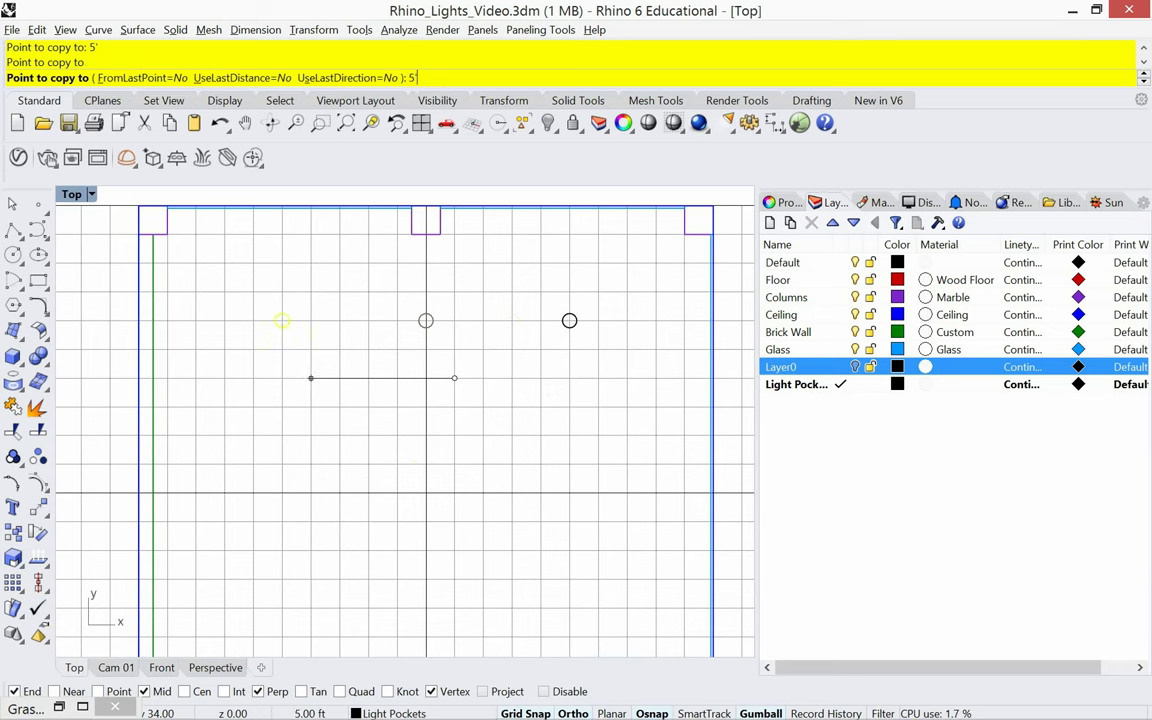
key(Return)
click(291, 367)
key(Return)
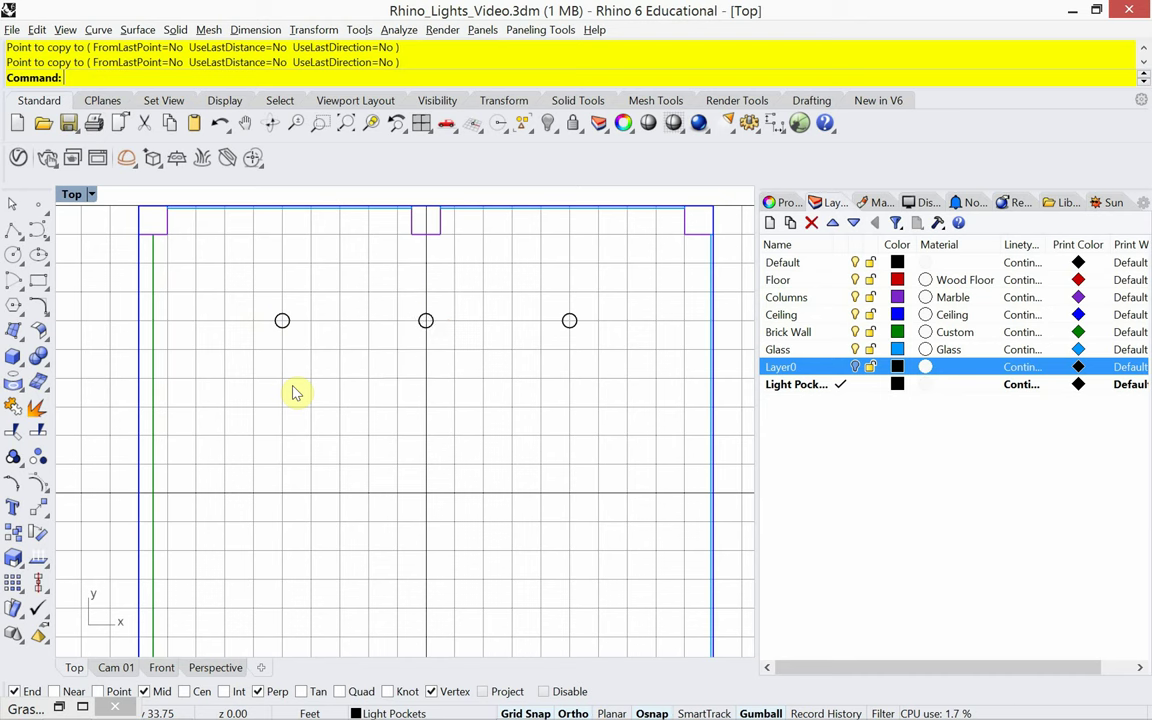
Step: Copy the row of three light pockets and their circles 5' toward the room's interior, straight away from the glass wall
drag(240, 377, 617, 298)
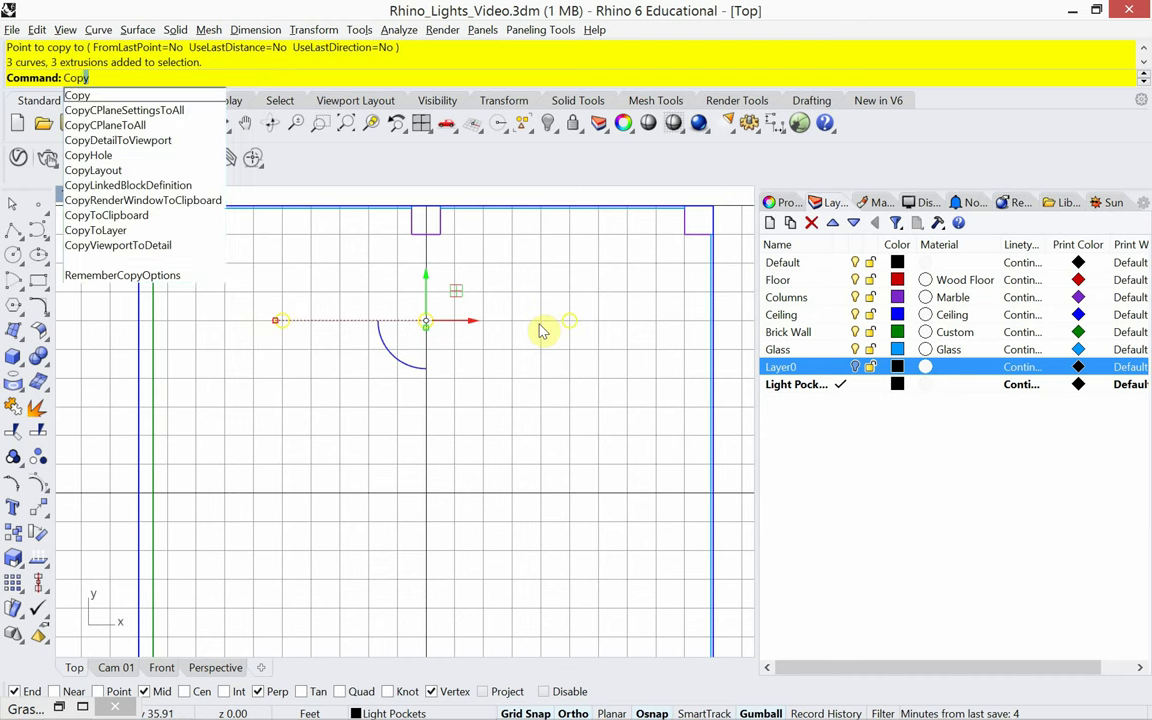
key(Return)
click(483, 320)
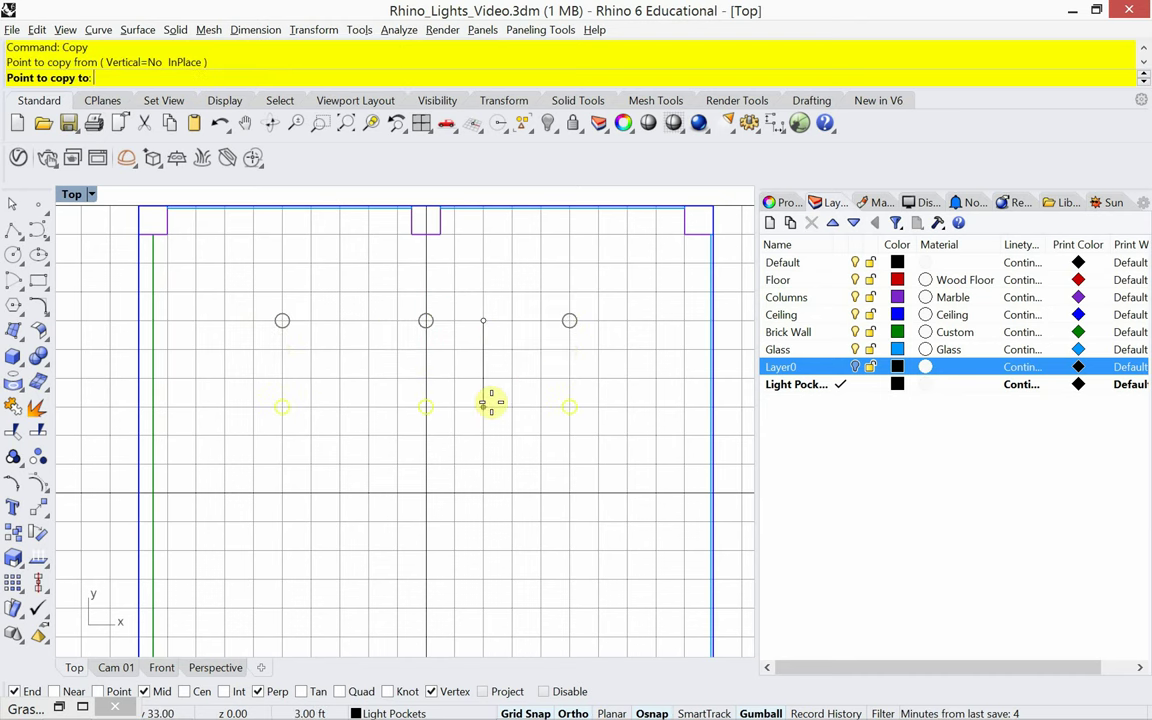
text(5')
key(Return)
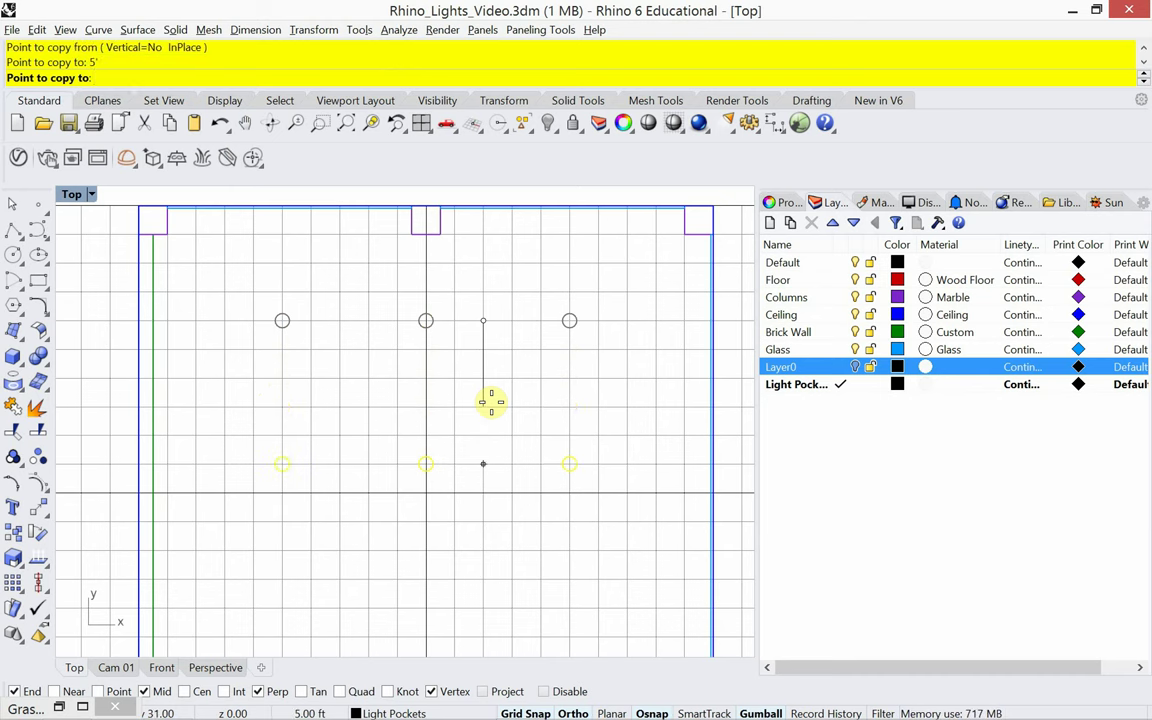
click(491, 402)
key(Return)
key(Escape)
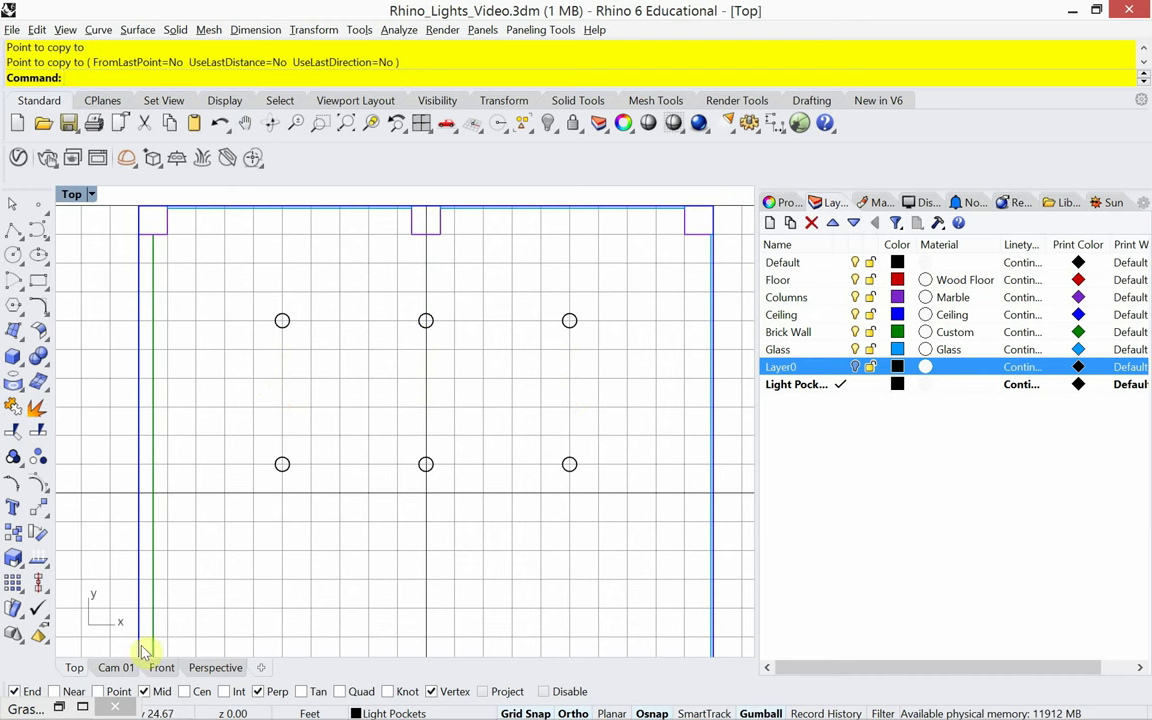
Step: In the Cam 01 view, select all objects on the Light Pockets layer to check which pockets fall within the frame
click(112, 667)
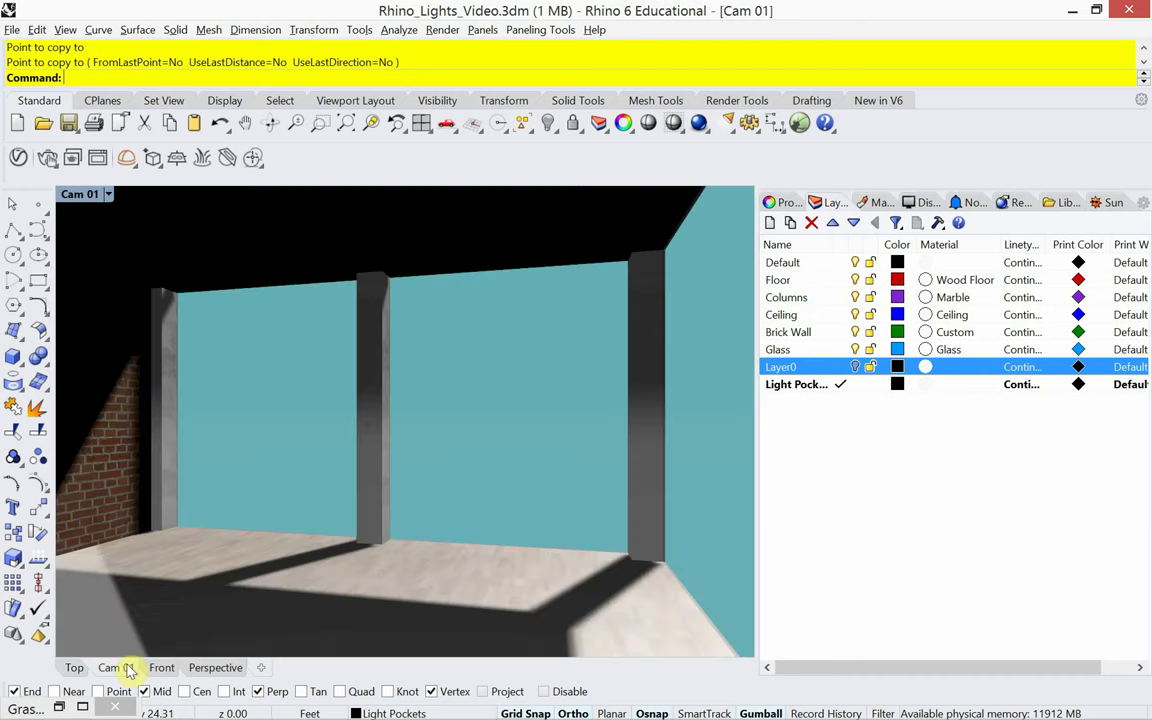
click(806, 388)
right_click(806, 390)
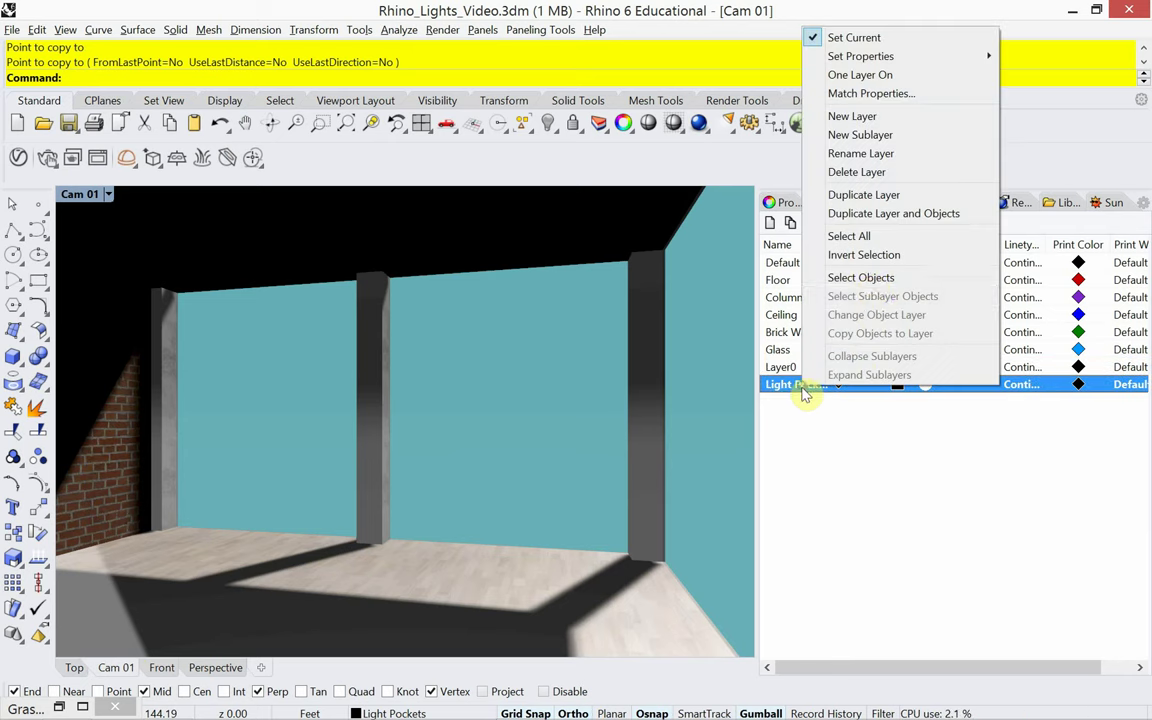
click(862, 277)
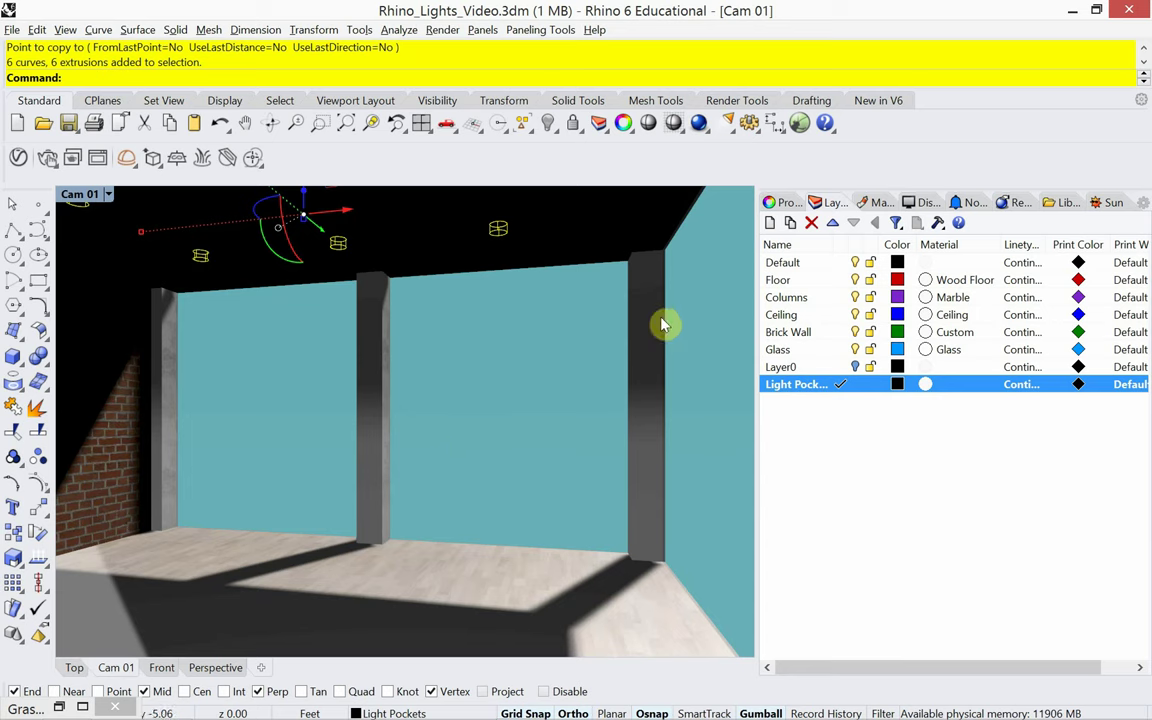
Step: Try a lens length of 27 for the Cam 01 camera and select the Light Pockets objects to check the framing
click(784, 203)
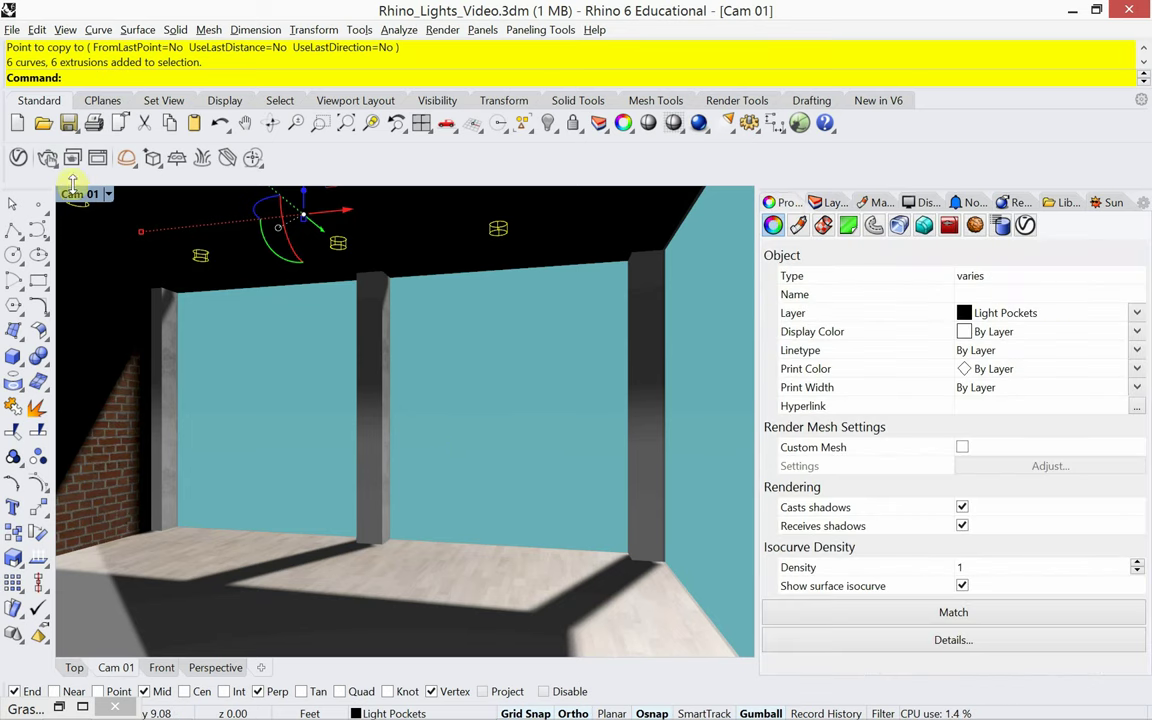
click(205, 320)
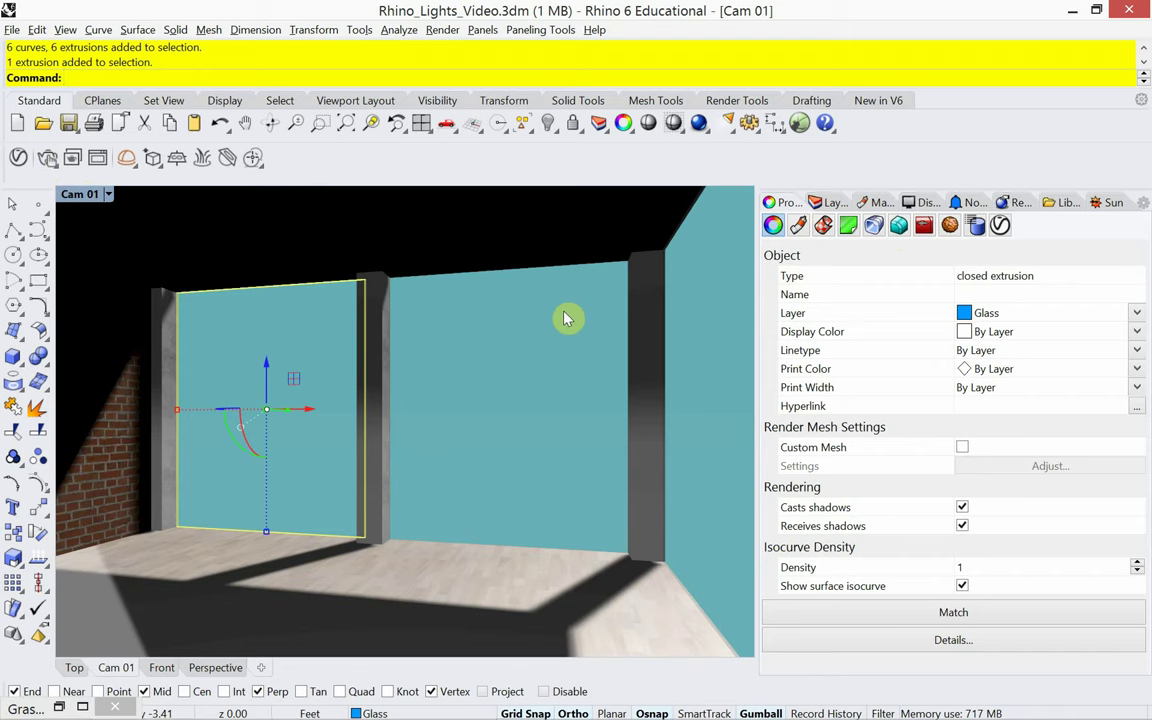
key(Escape)
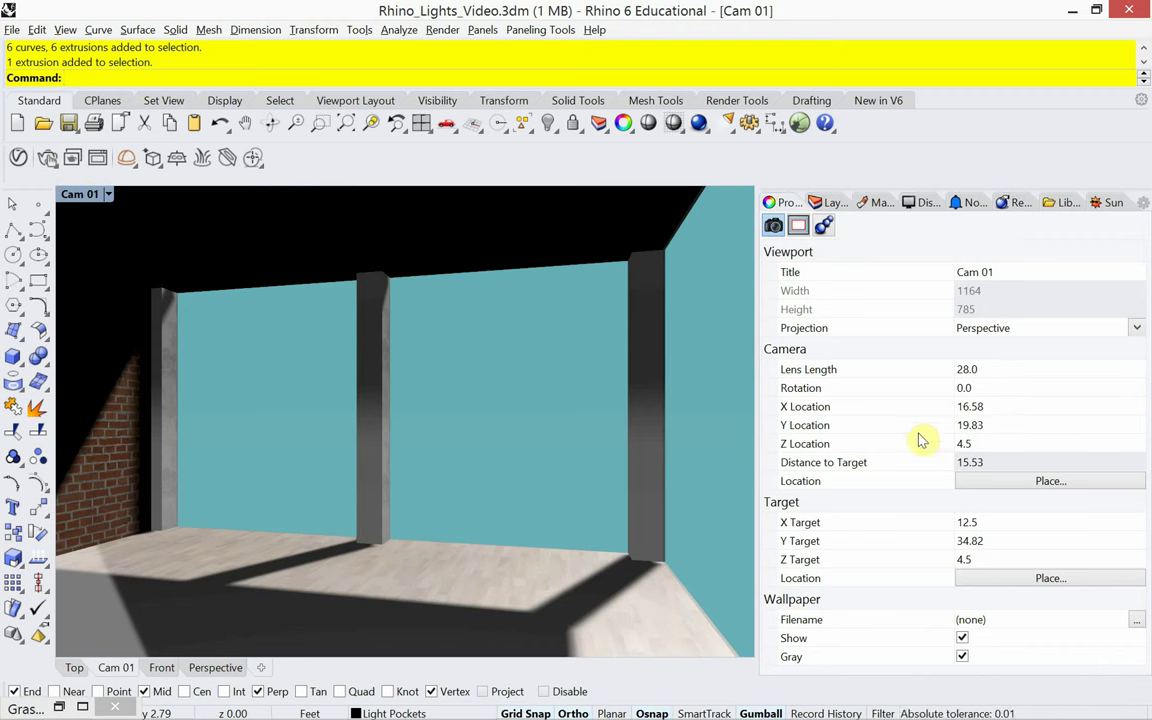
click(988, 371)
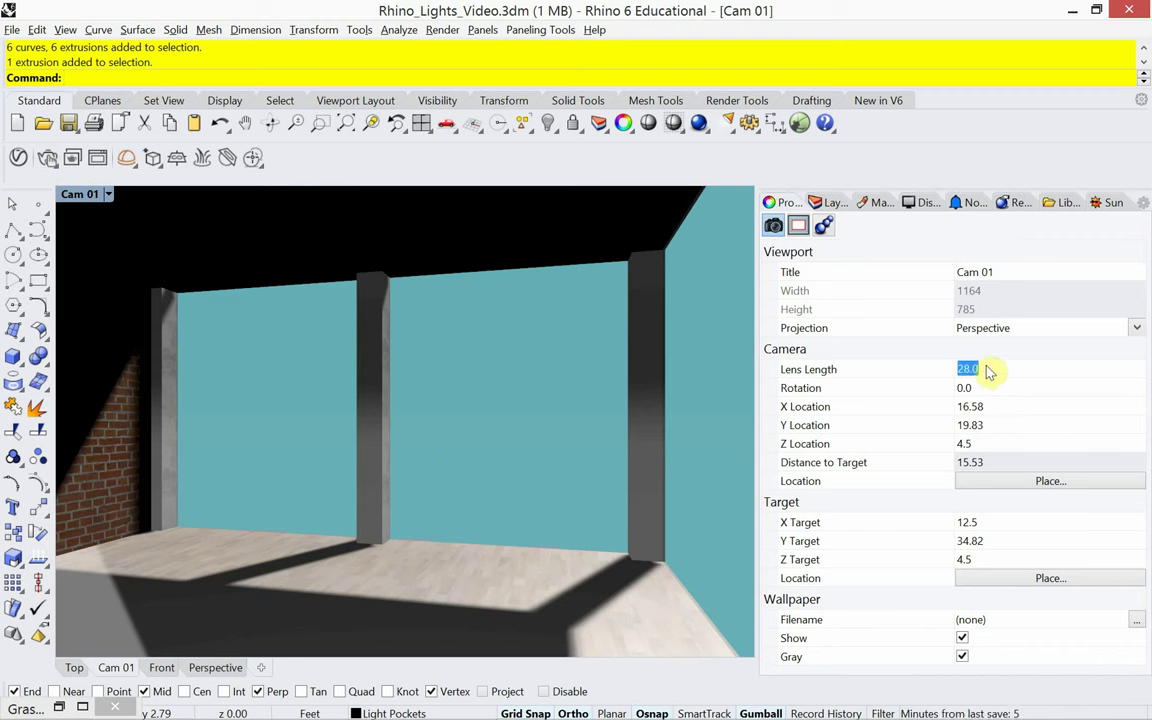
text(27)
key(Return)
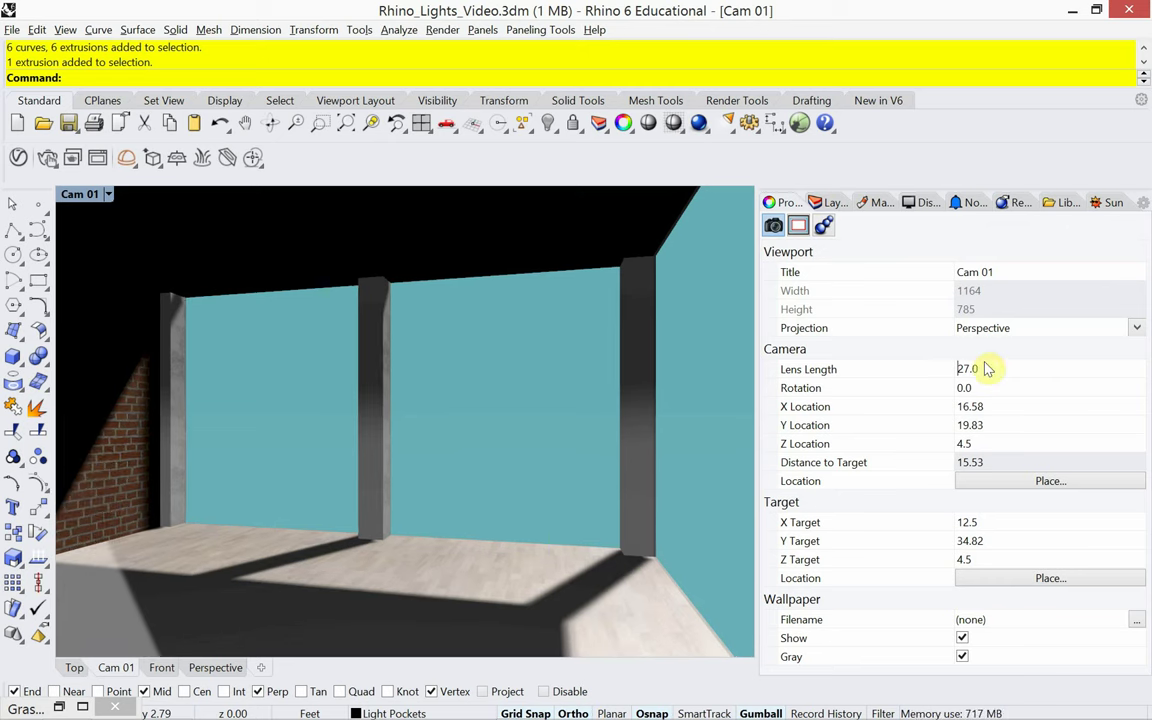
click(822, 202)
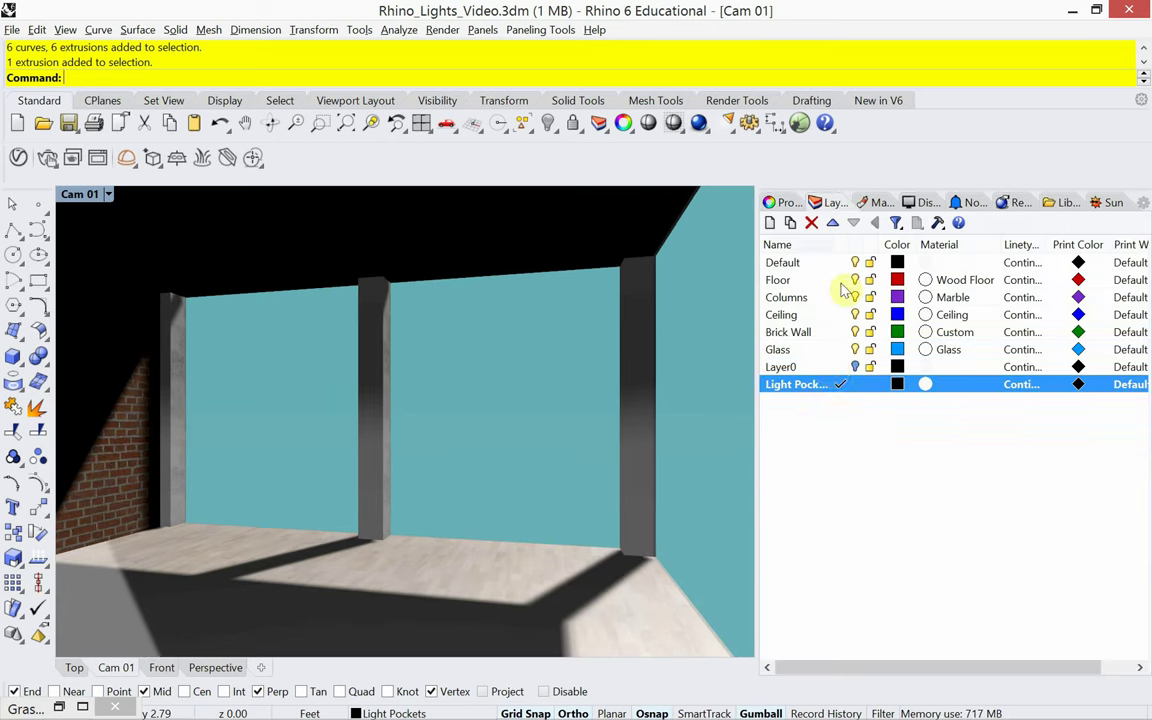
right_click(810, 386)
click(875, 275)
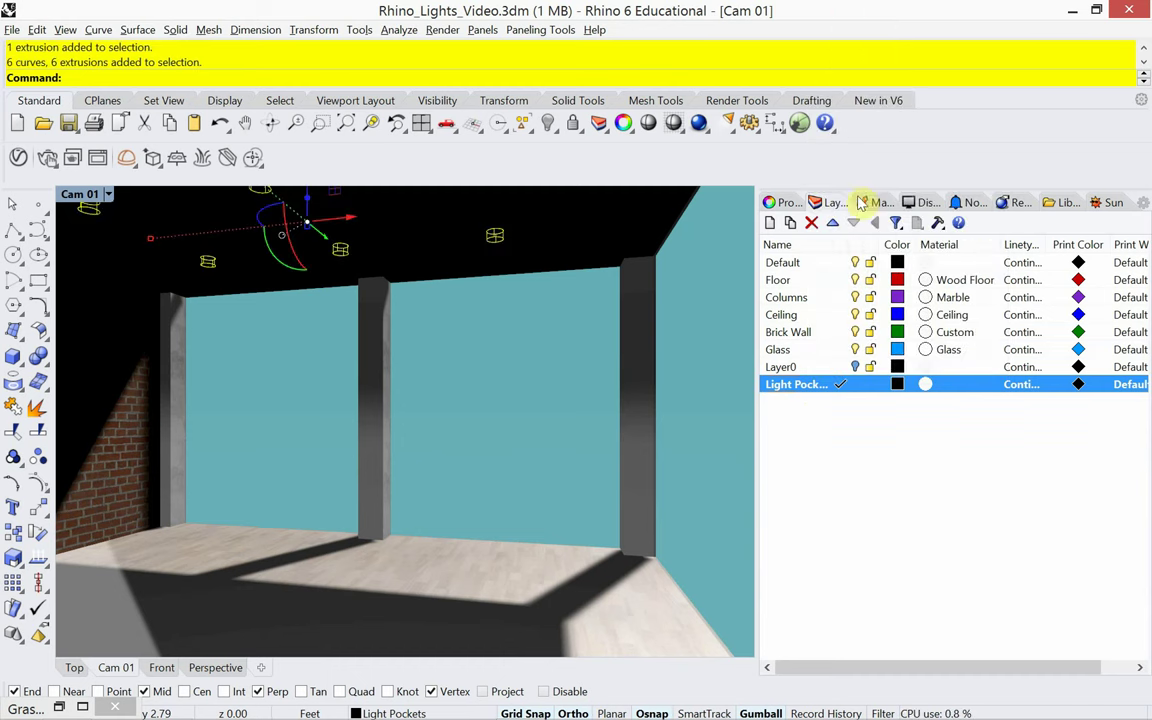
key(Escape)
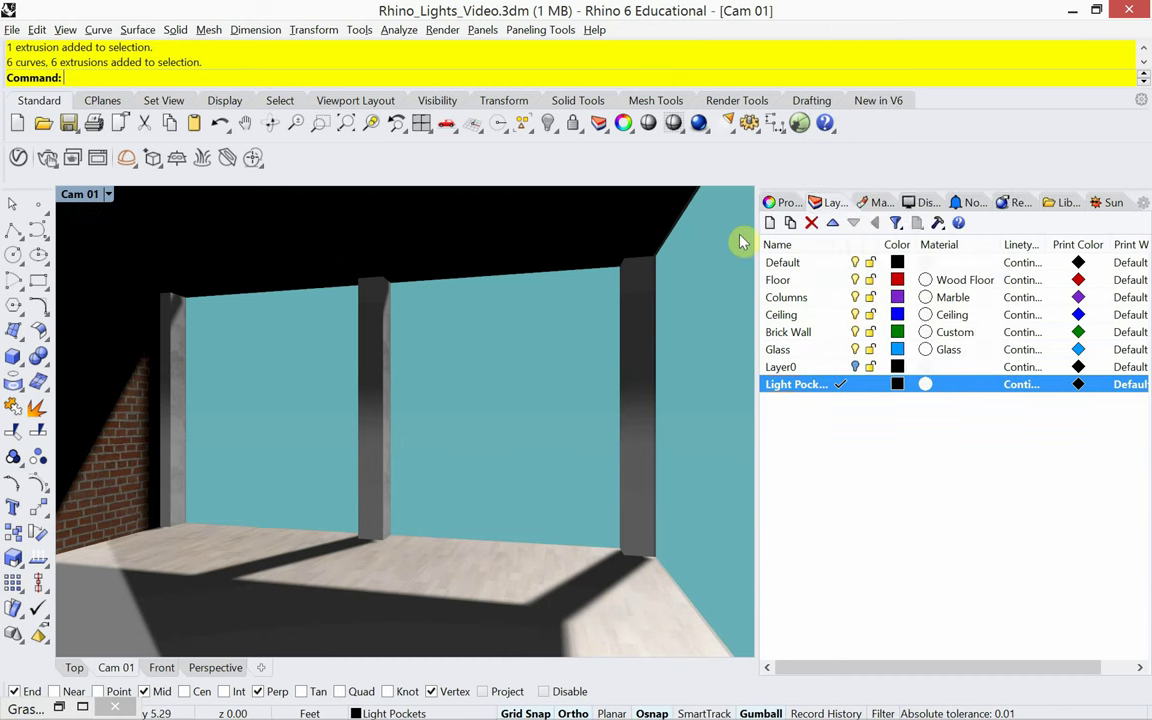
Step: Set the Cam 01 lens length to 25 and check the framing by selecting the objects on the Light Pockets layer
key(F3)
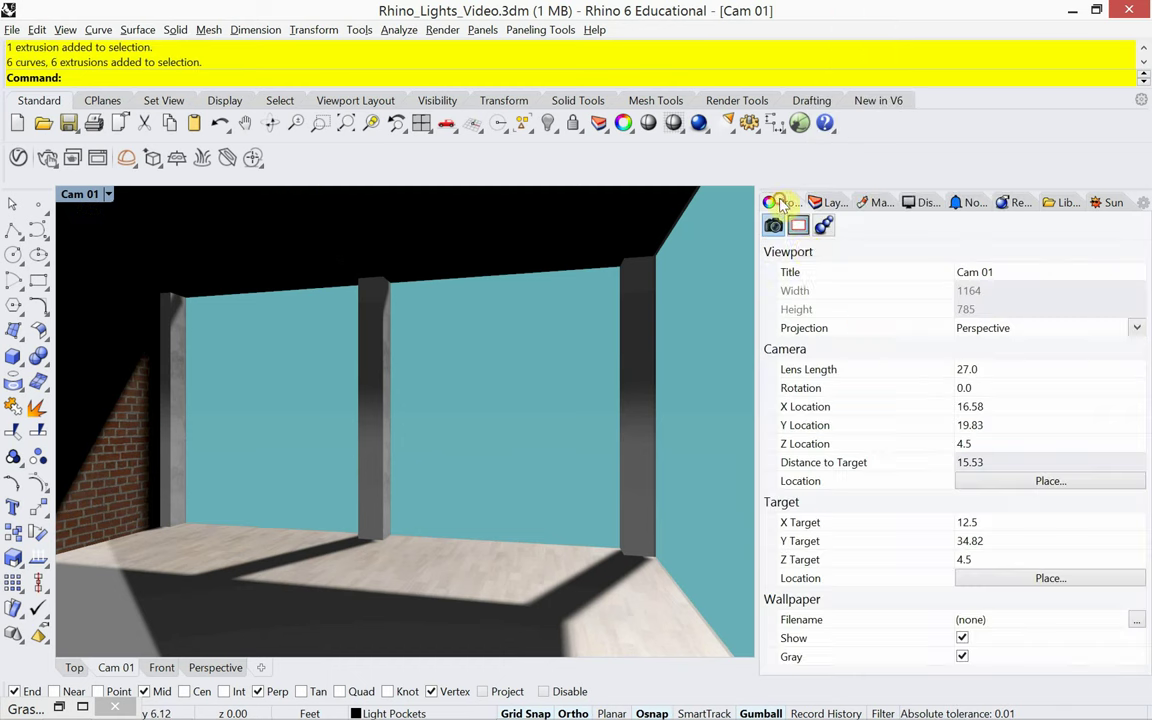
click(980, 372)
text(2)
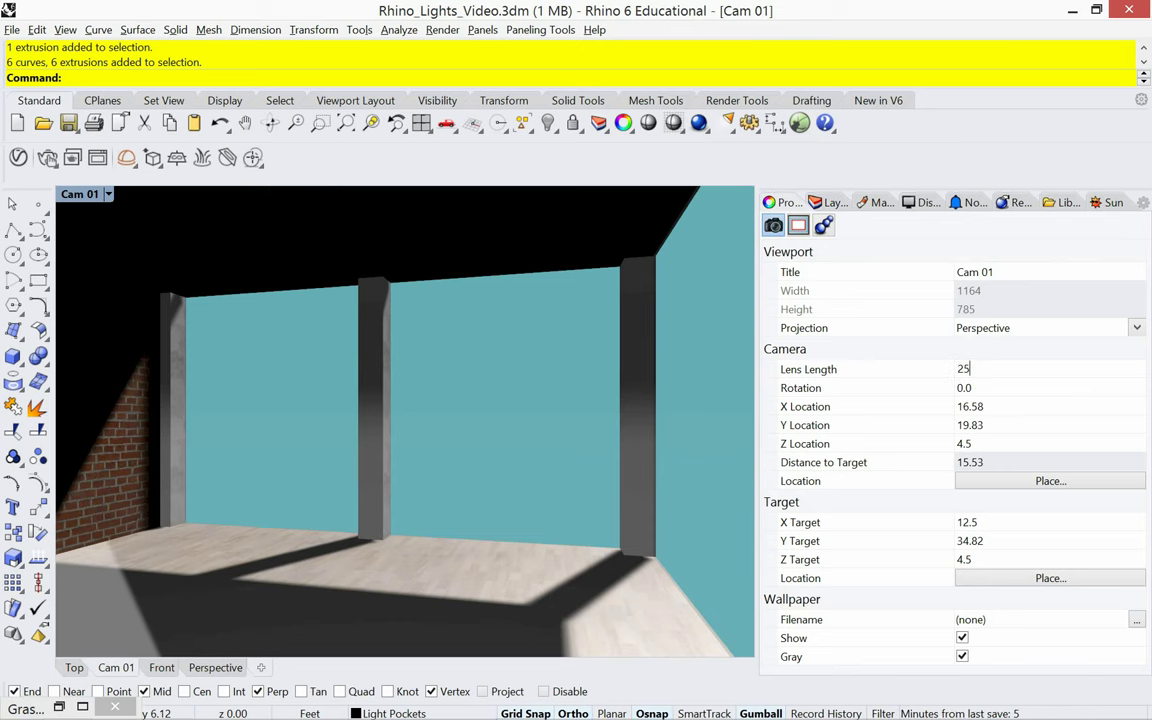
text(5)
key(Return)
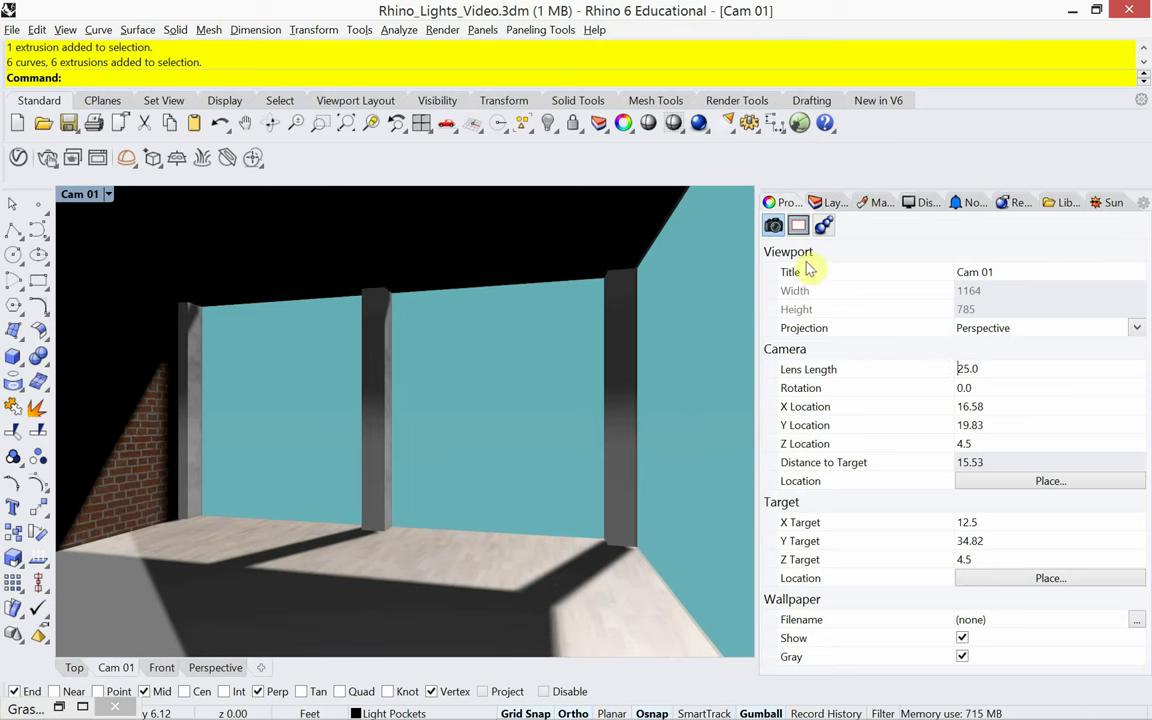
click(830, 202)
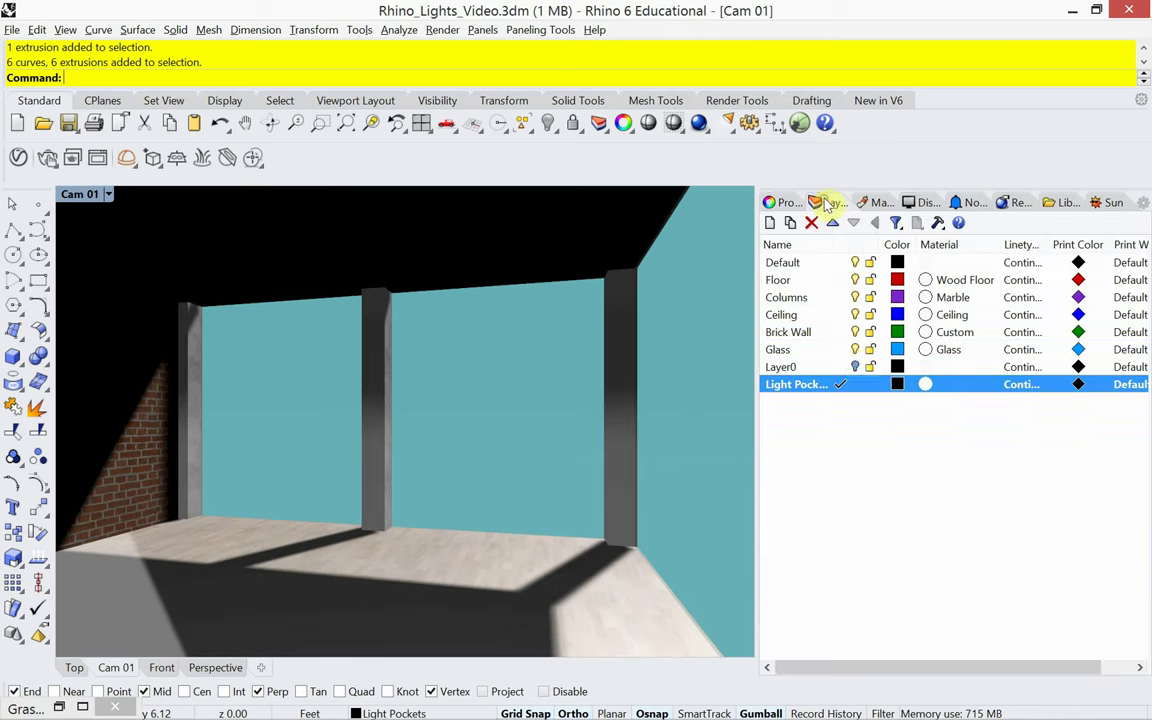
right_click(803, 388)
click(855, 278)
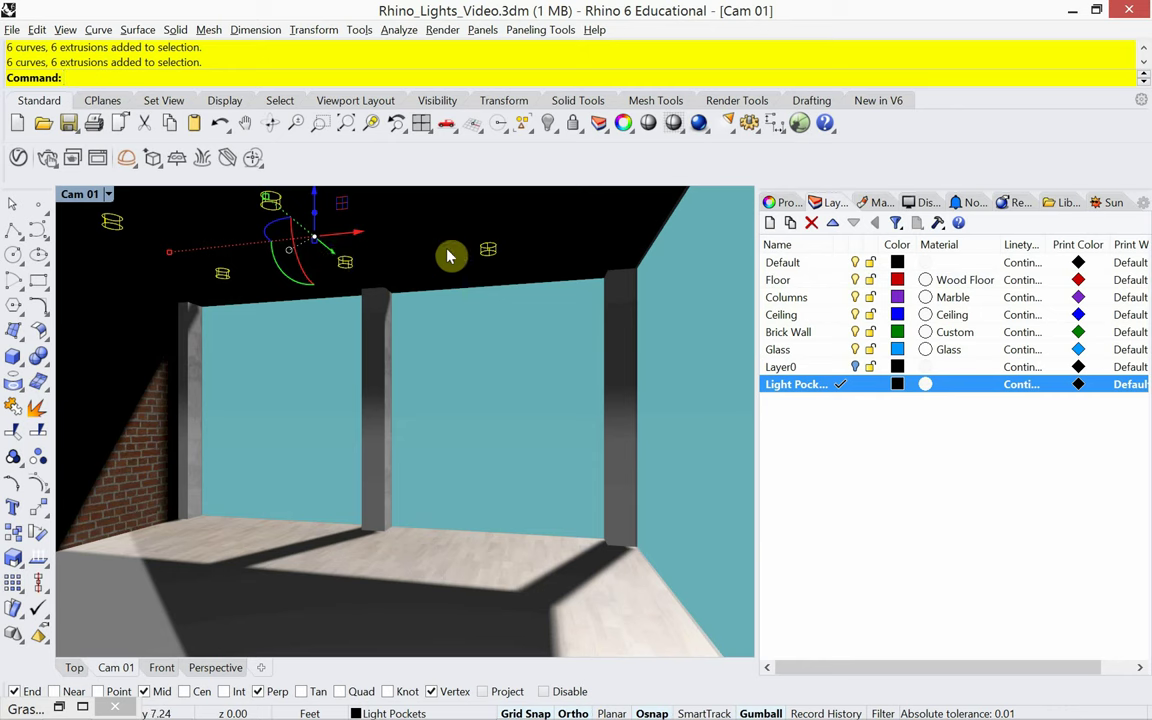
key(Escape)
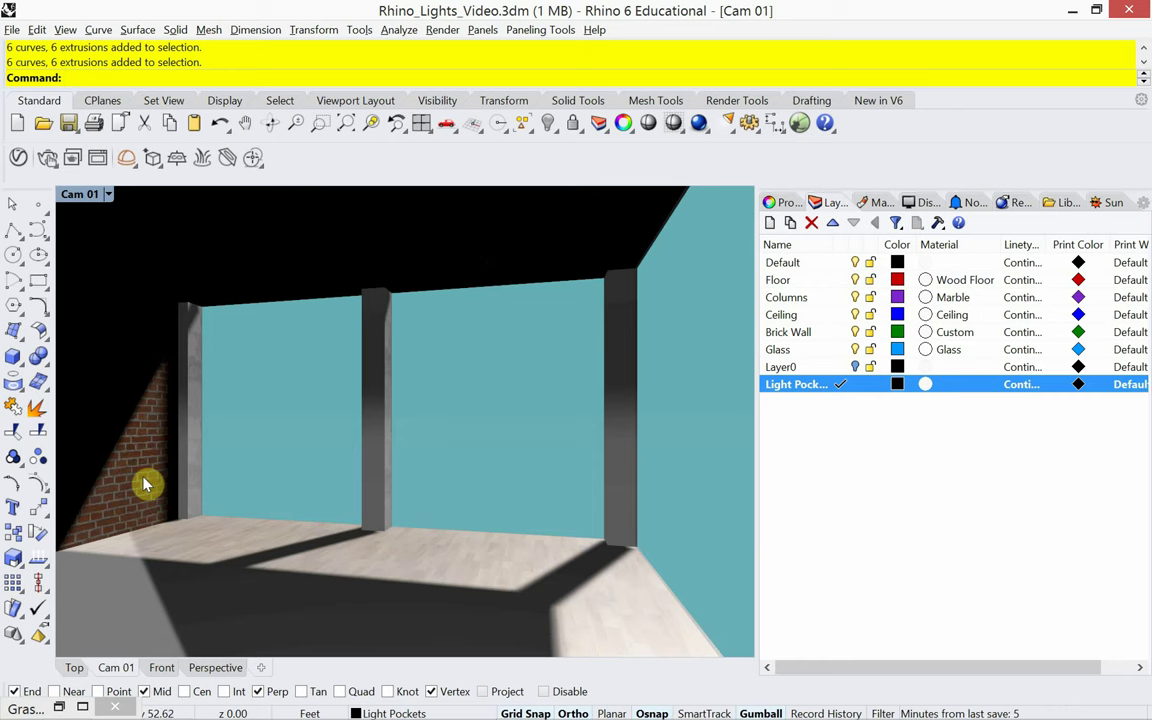
Step: In the Front view, try to subtract the light pocket cylinders from the ceiling with BooleanDifference, using DeleteInput=No
click(160, 667)
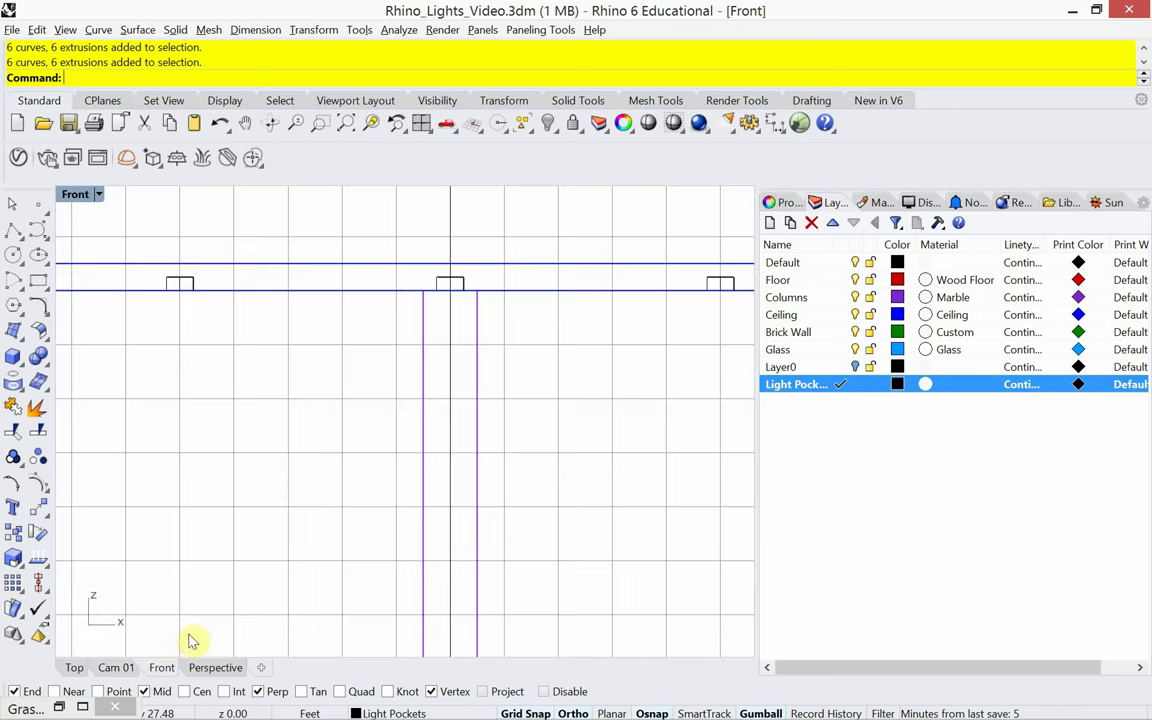
scroll(329, 445, down, 2)
right_drag(329, 445, 393, 435)
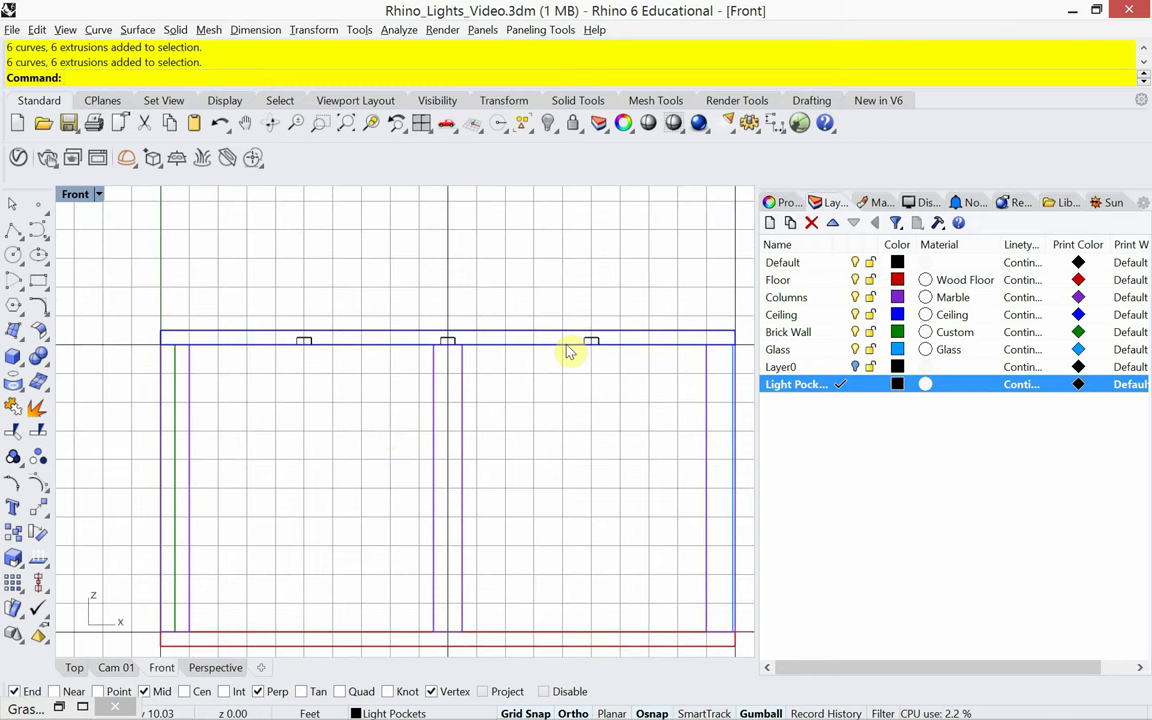
text(BooleanDifference)
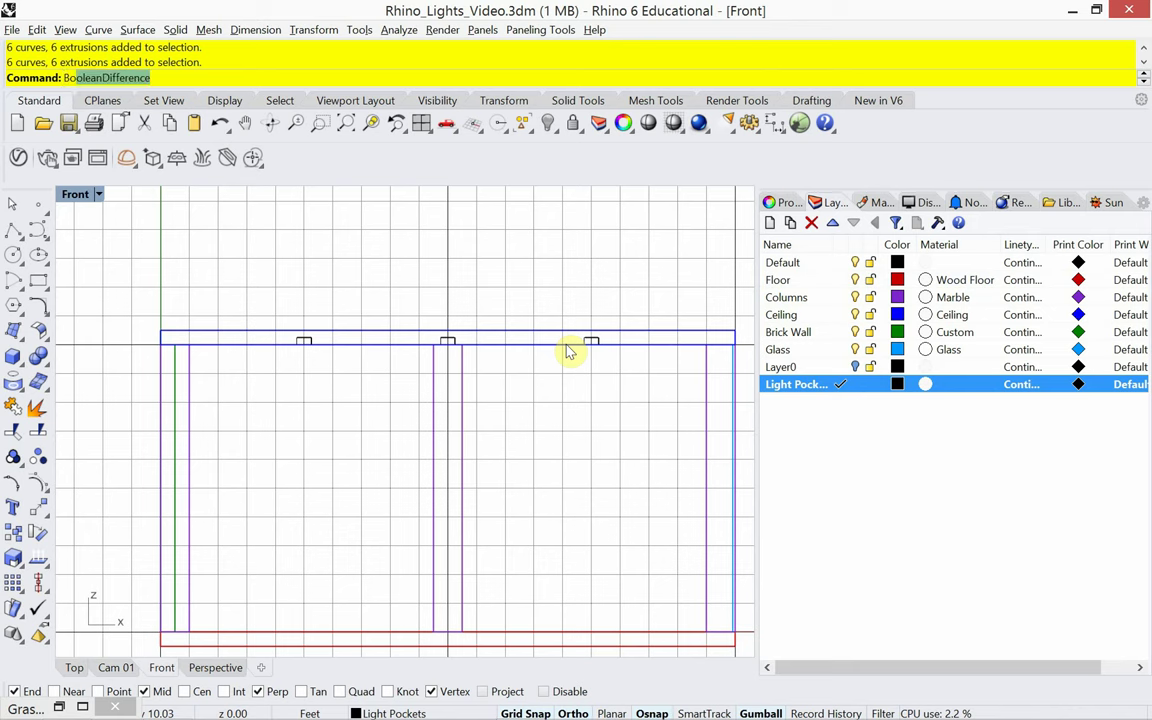
key(Return)
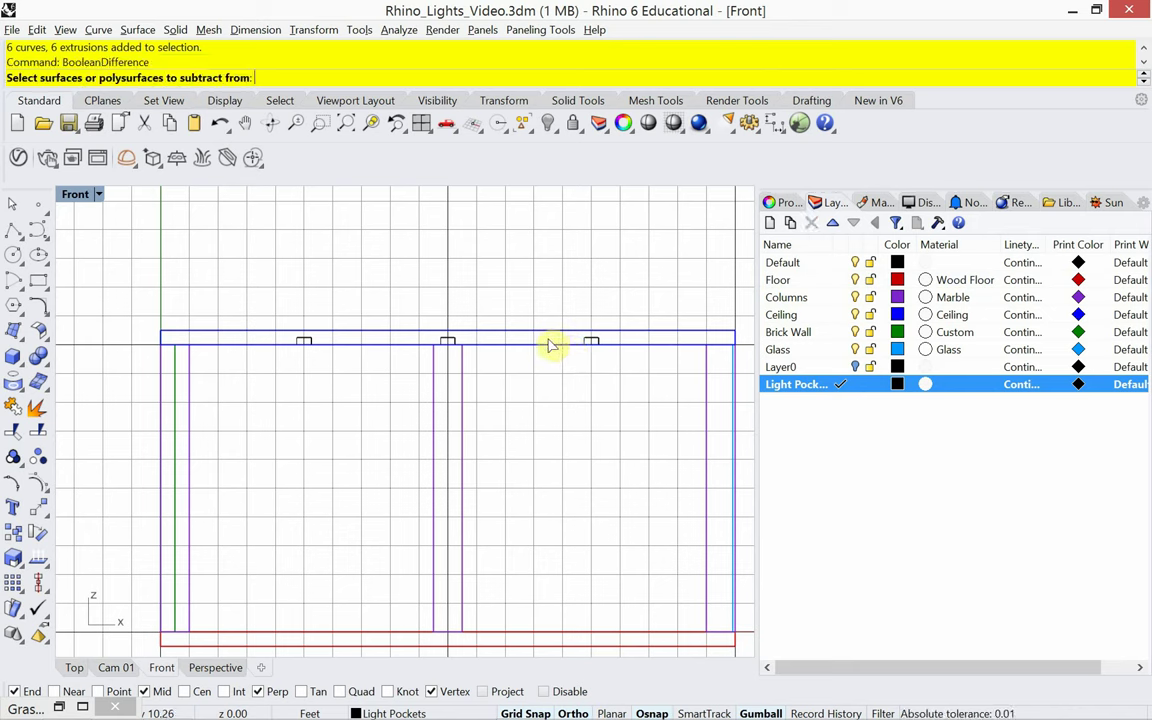
click(549, 349)
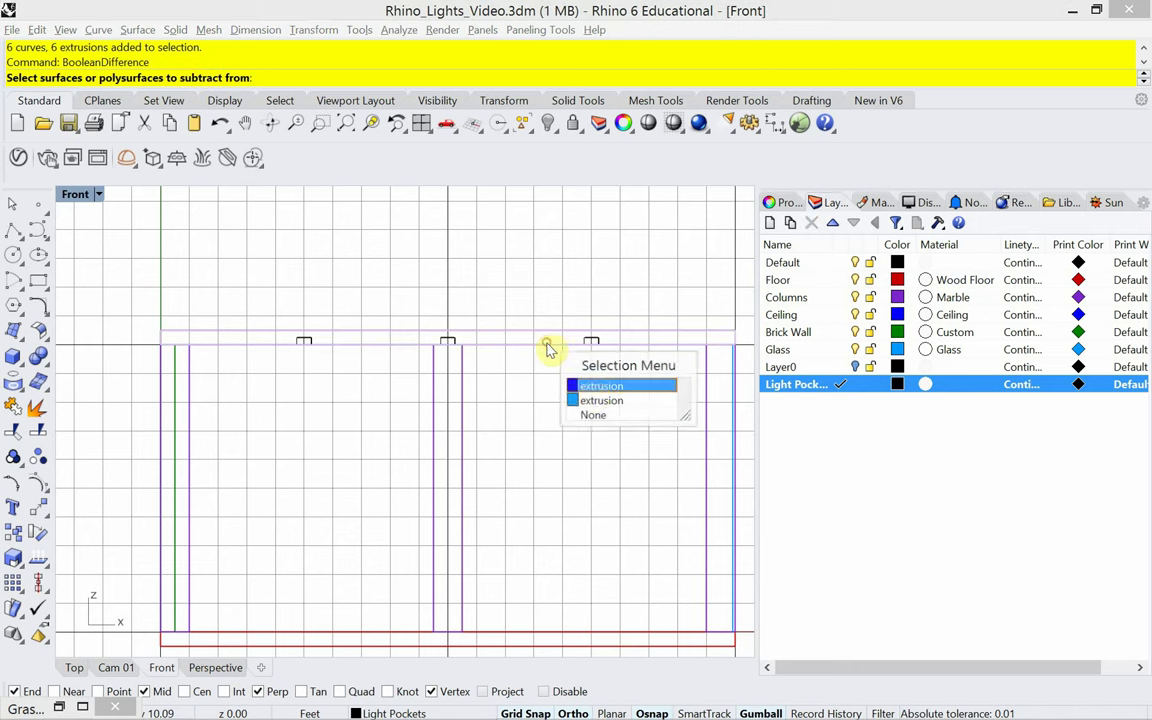
click(595, 387)
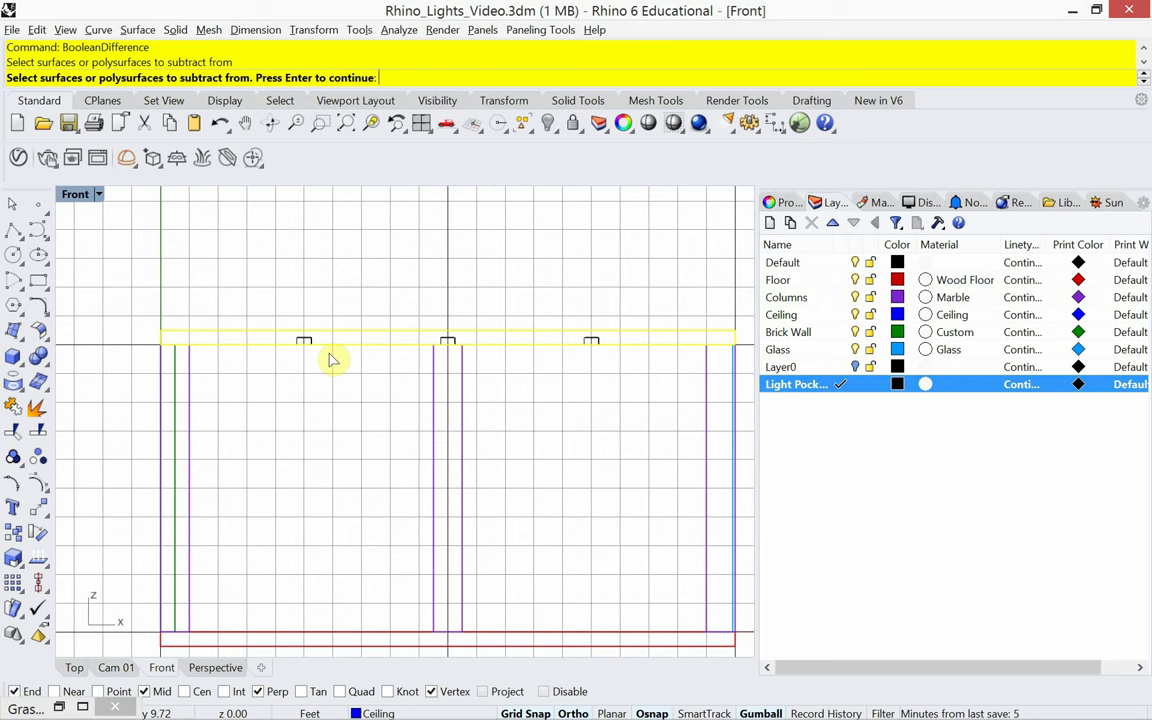
drag(269, 362, 620, 345)
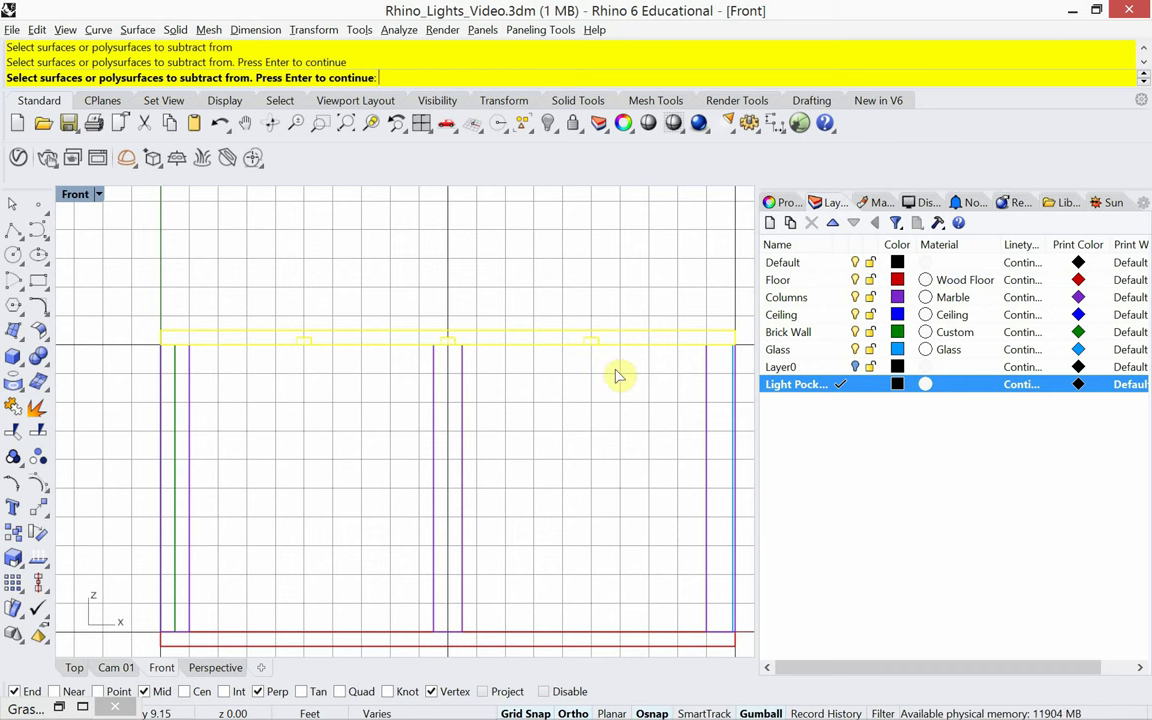
key(Return)
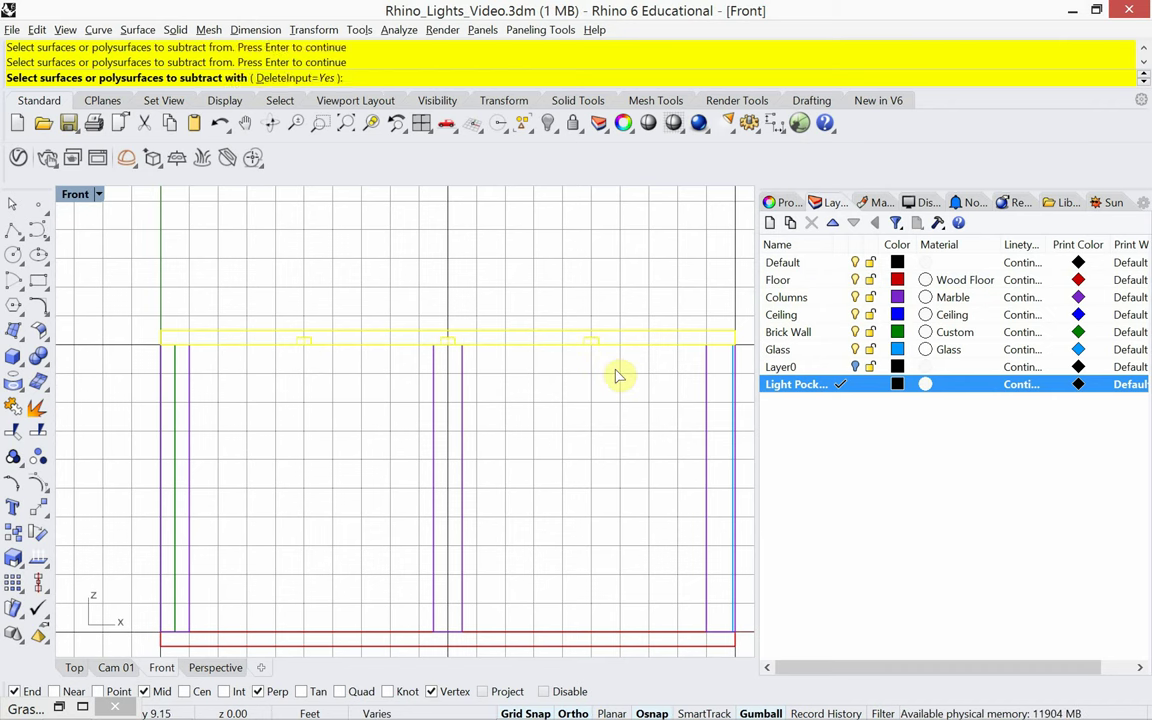
click(303, 80)
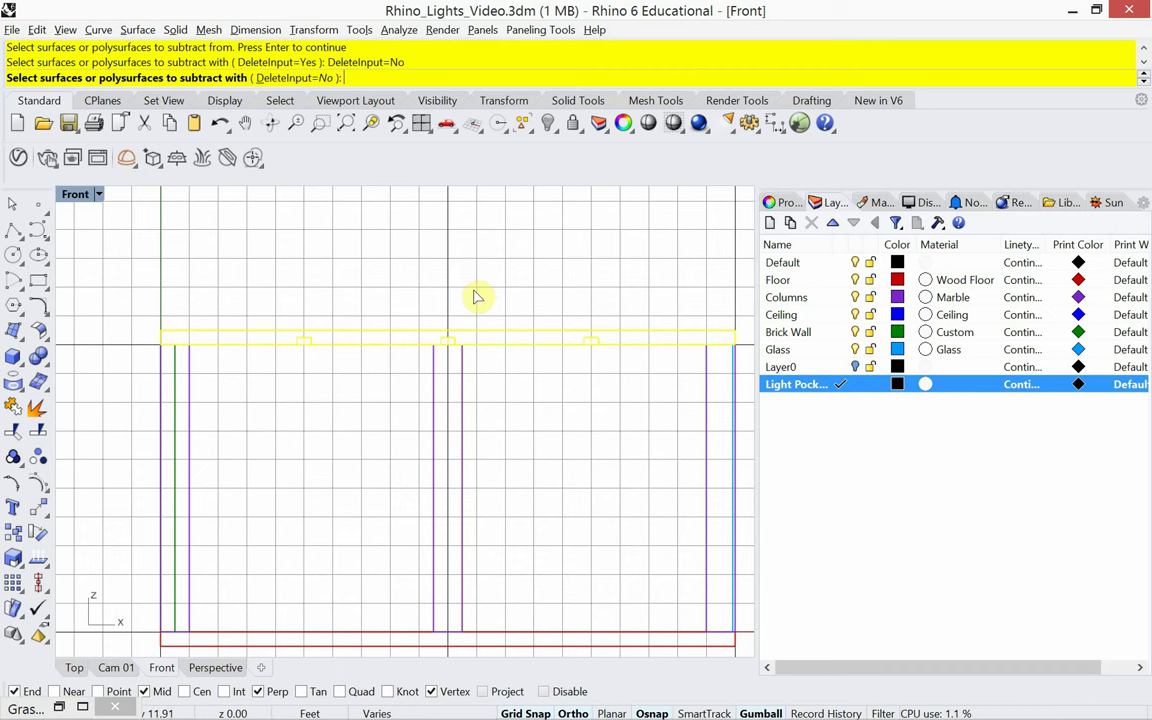
key(Return)
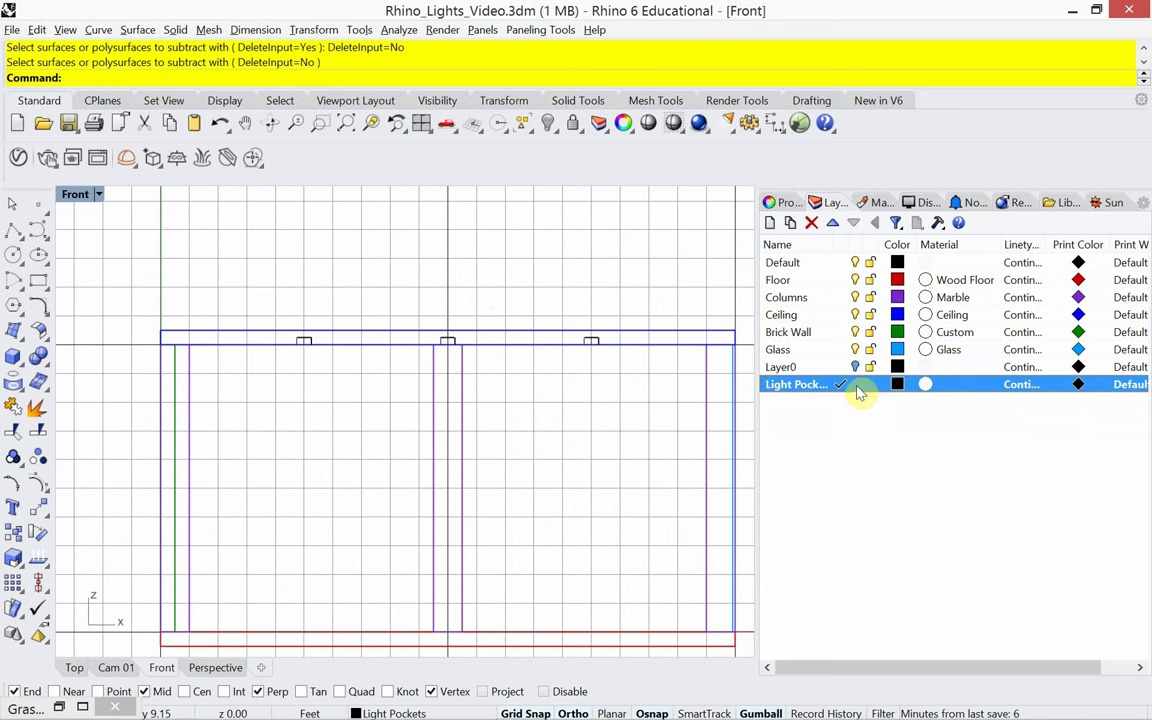
Step: Create a new layer named Light Recess and make it the current layer
right_click(802, 405)
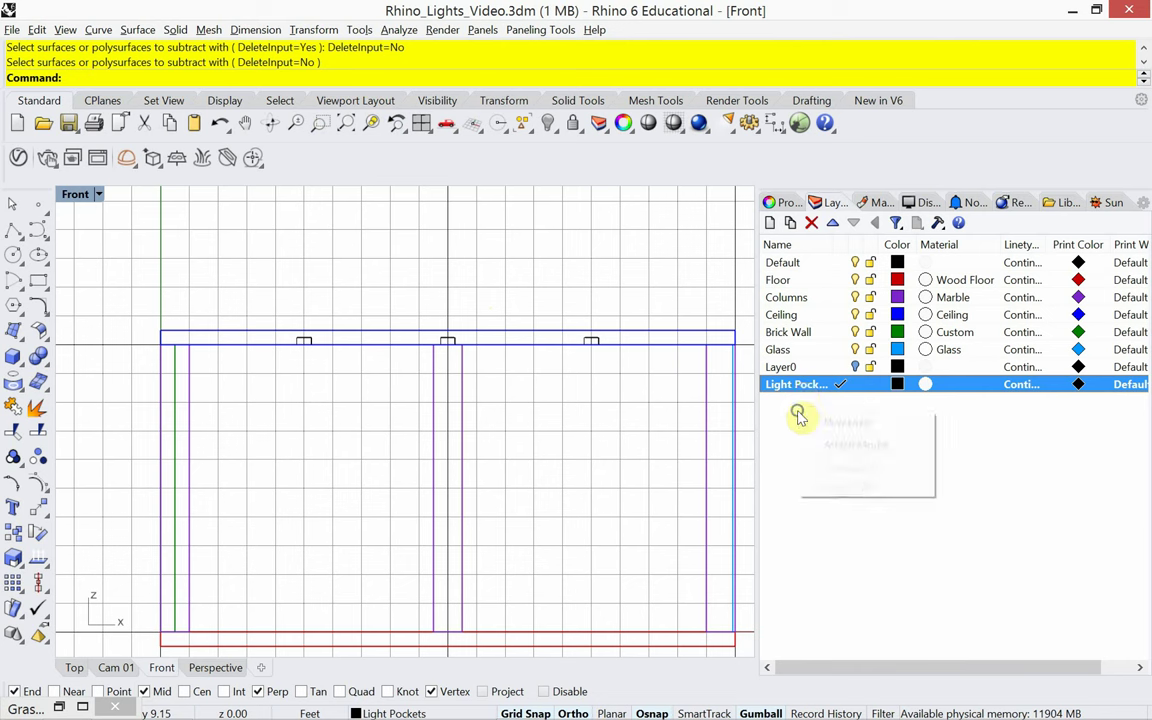
click(820, 423)
text(Light Re)
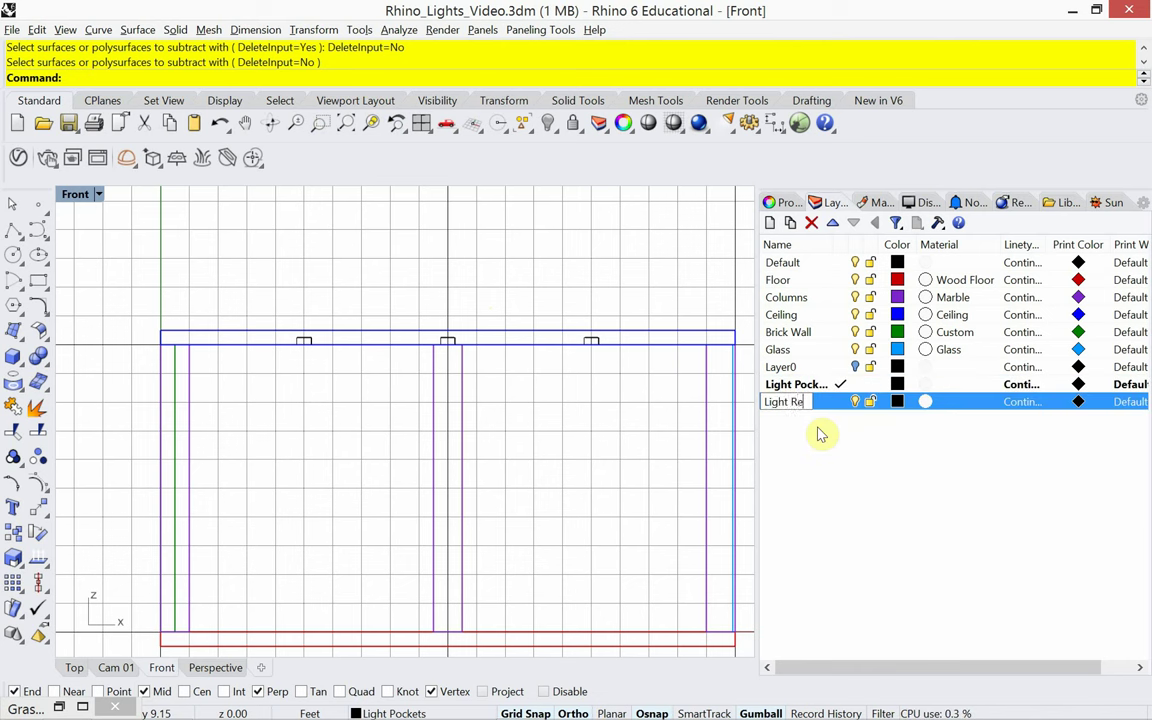
text(cess)
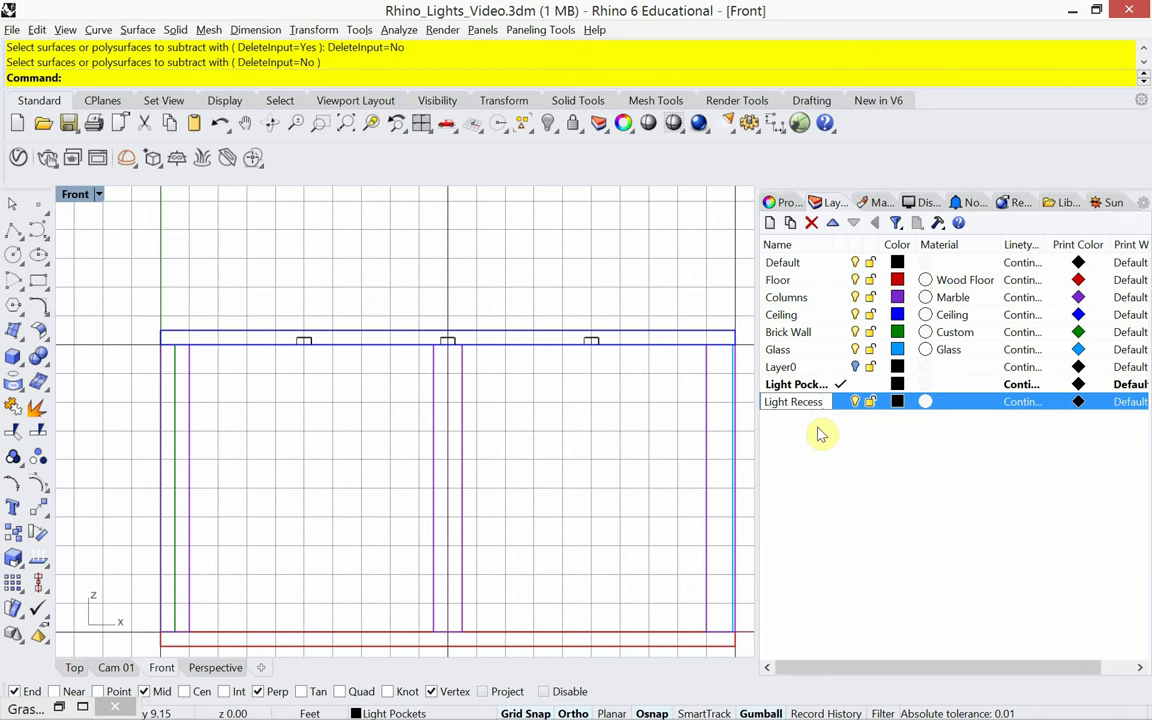
click(841, 403)
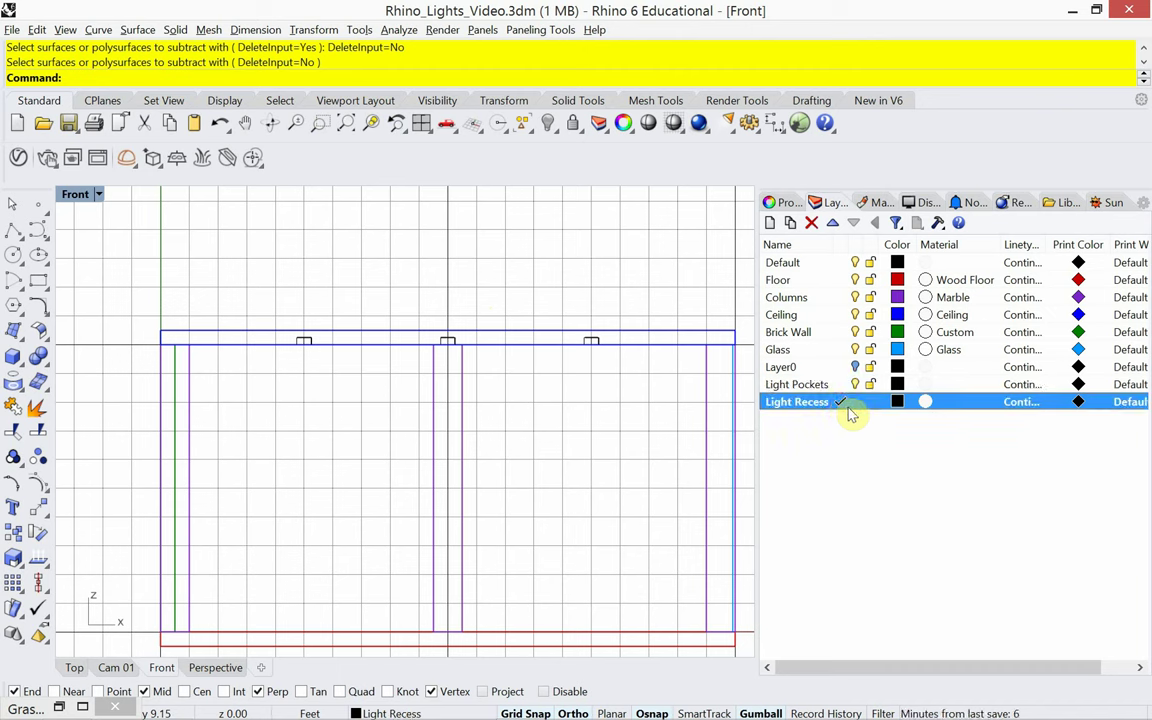
Step: Set the Light Pockets layer color to aqua green (RGB 0, 255, 164) and highlight the Light Recess layer
click(897, 389)
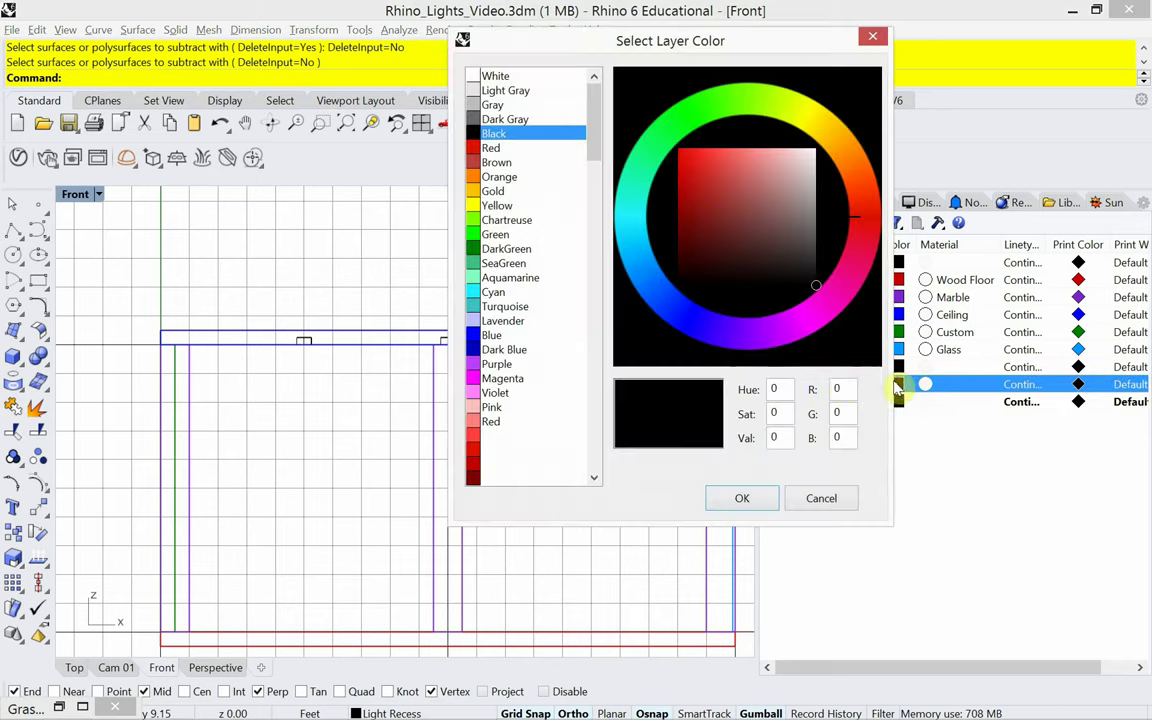
click(647, 181)
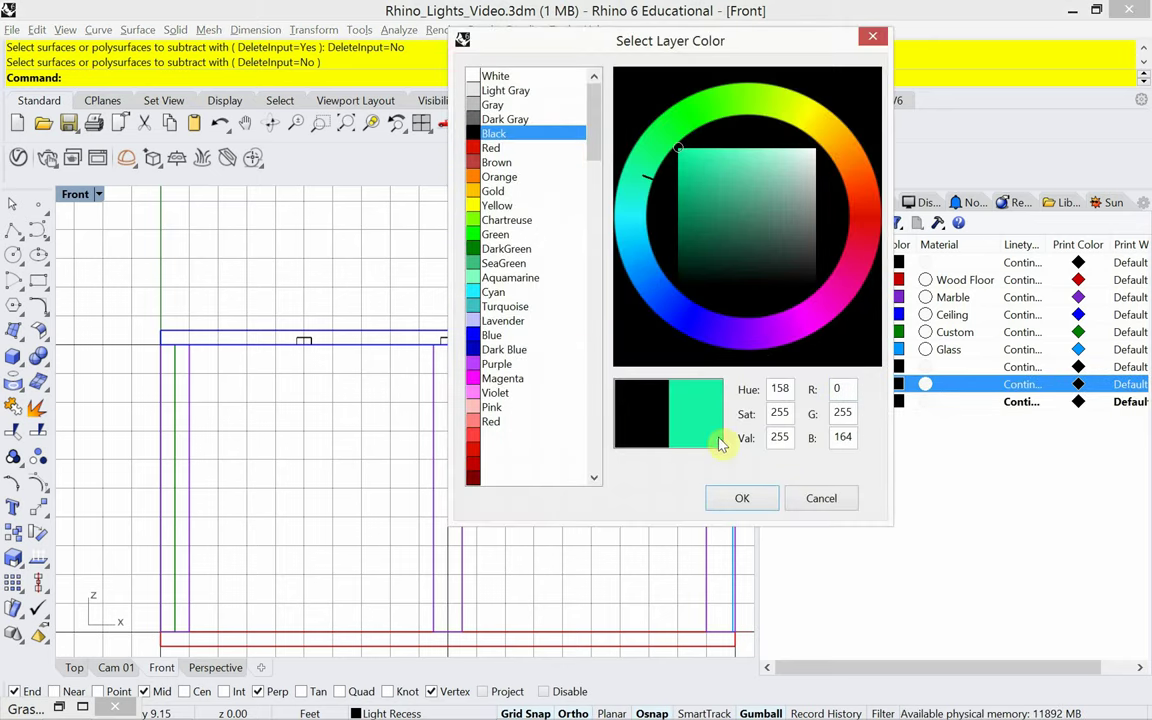
click(740, 498)
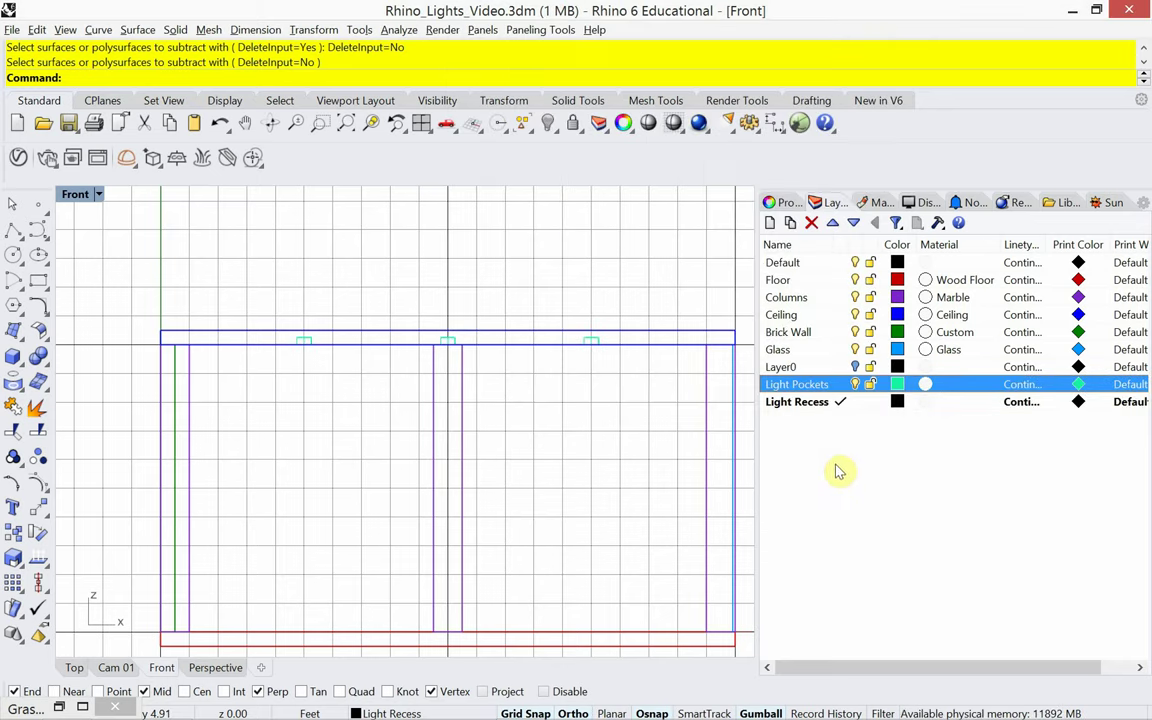
click(858, 408)
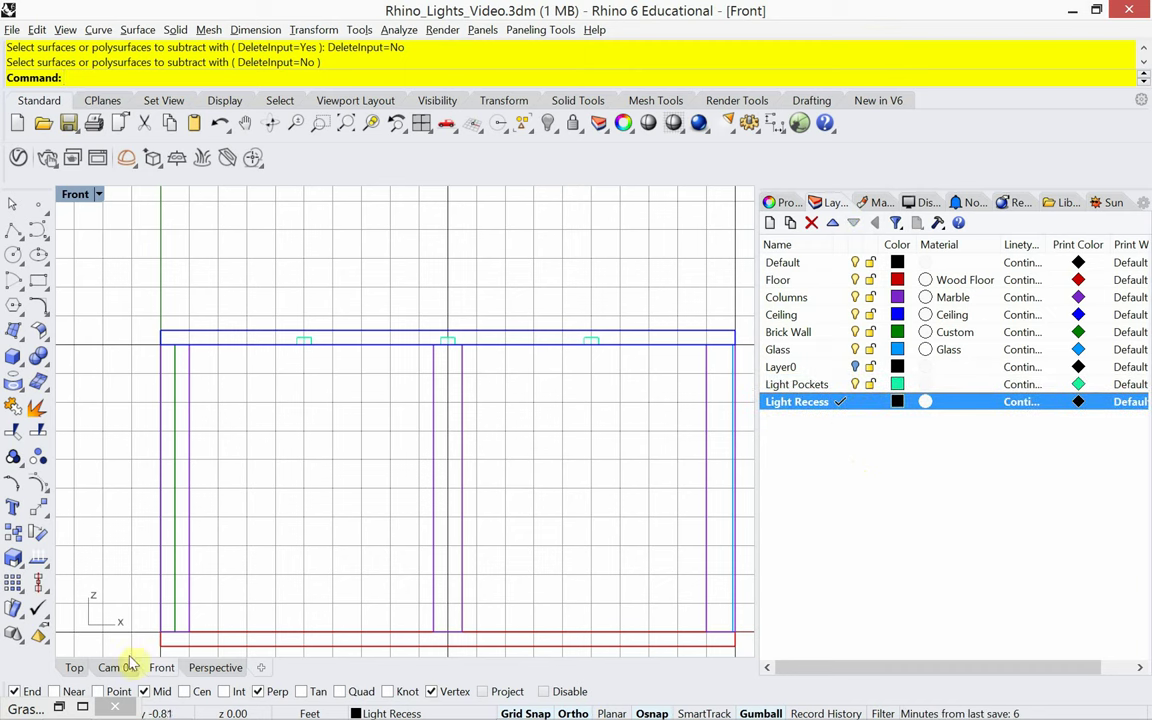
Step: In the Top view, place a point light at the center of the middle light pocket in the row nearest the window wall
click(201, 668)
right_drag(355, 425, 447, 445)
scroll(458, 267, up, 5)
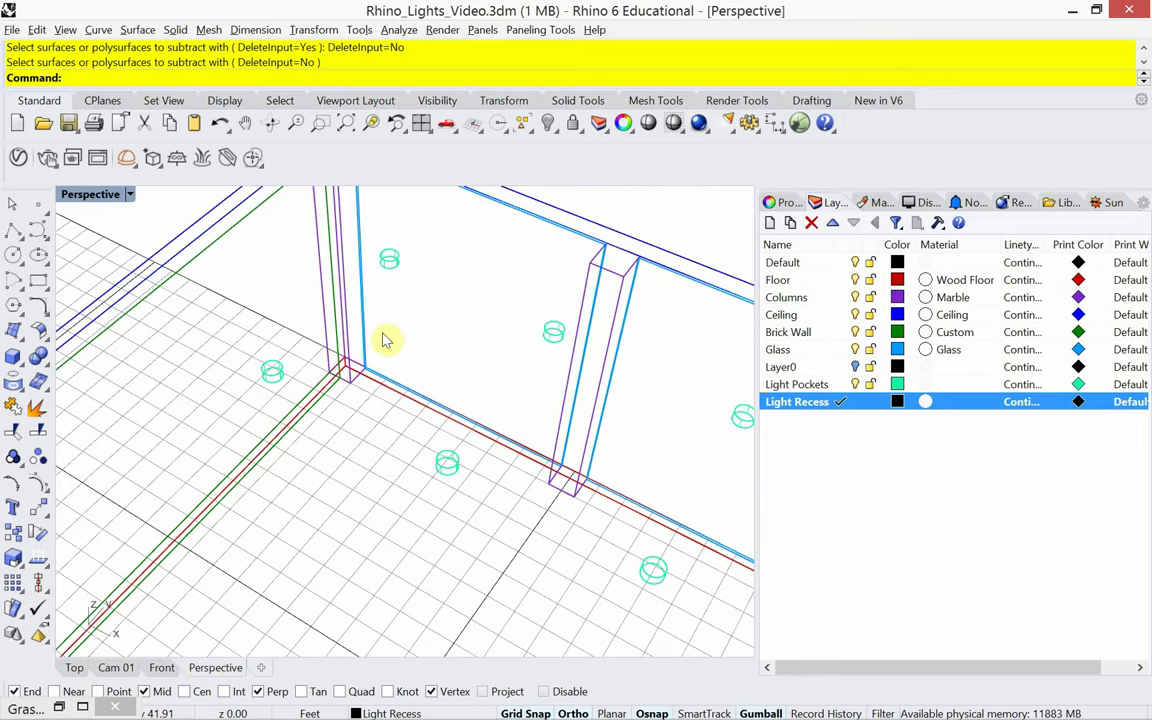
scroll(386, 337, down, 2)
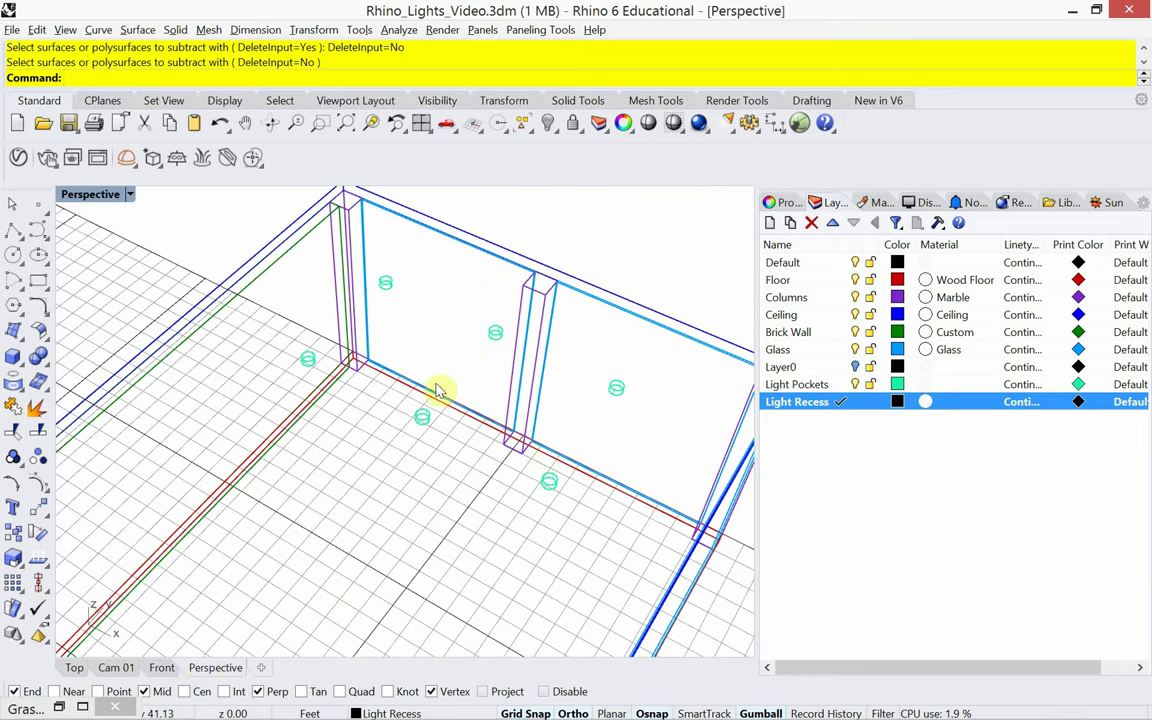
click(76, 668)
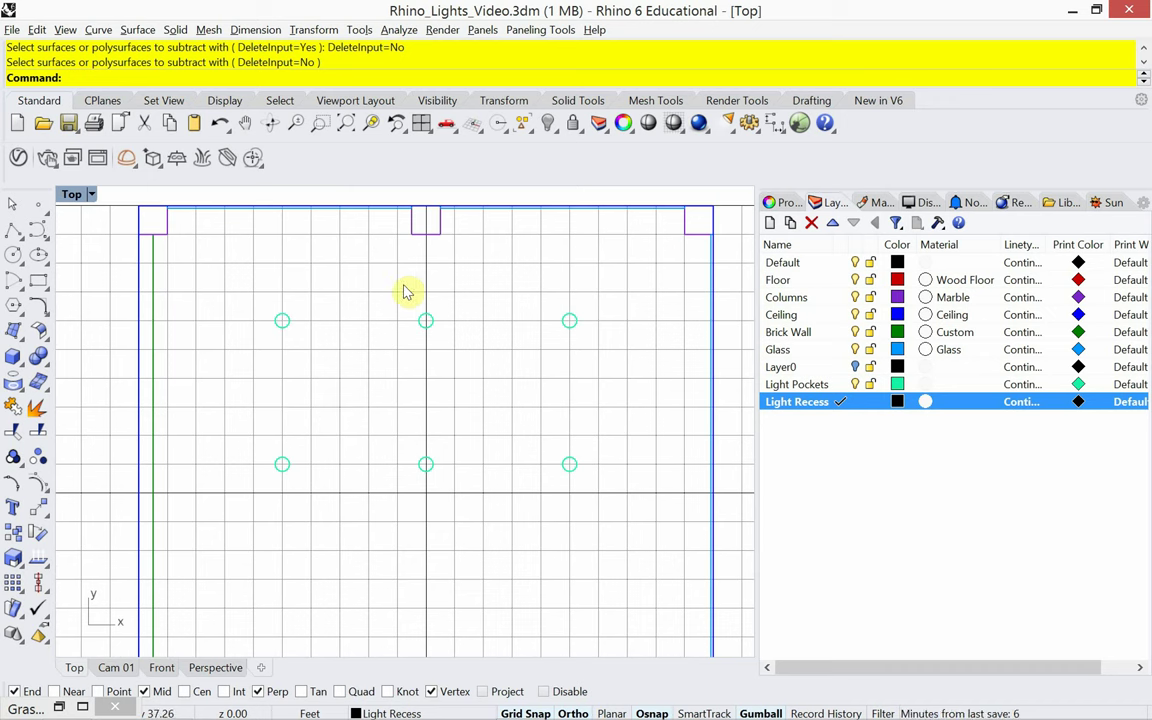
click(735, 103)
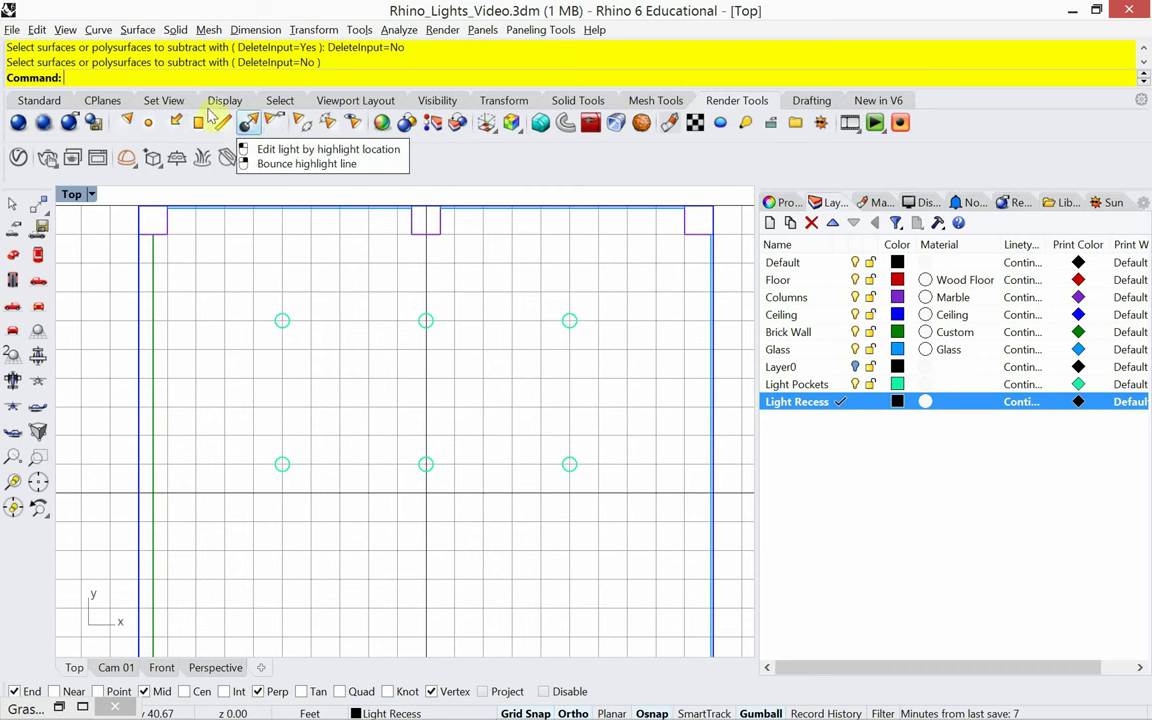
click(150, 122)
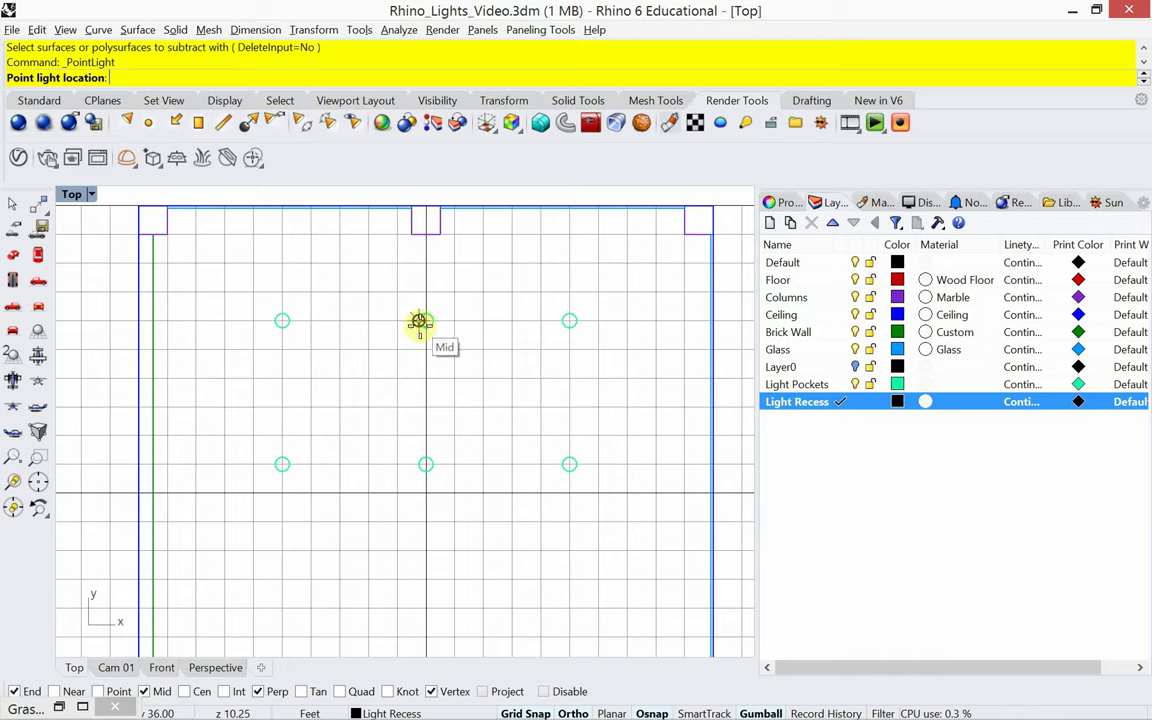
scroll(428, 320, up, 5)
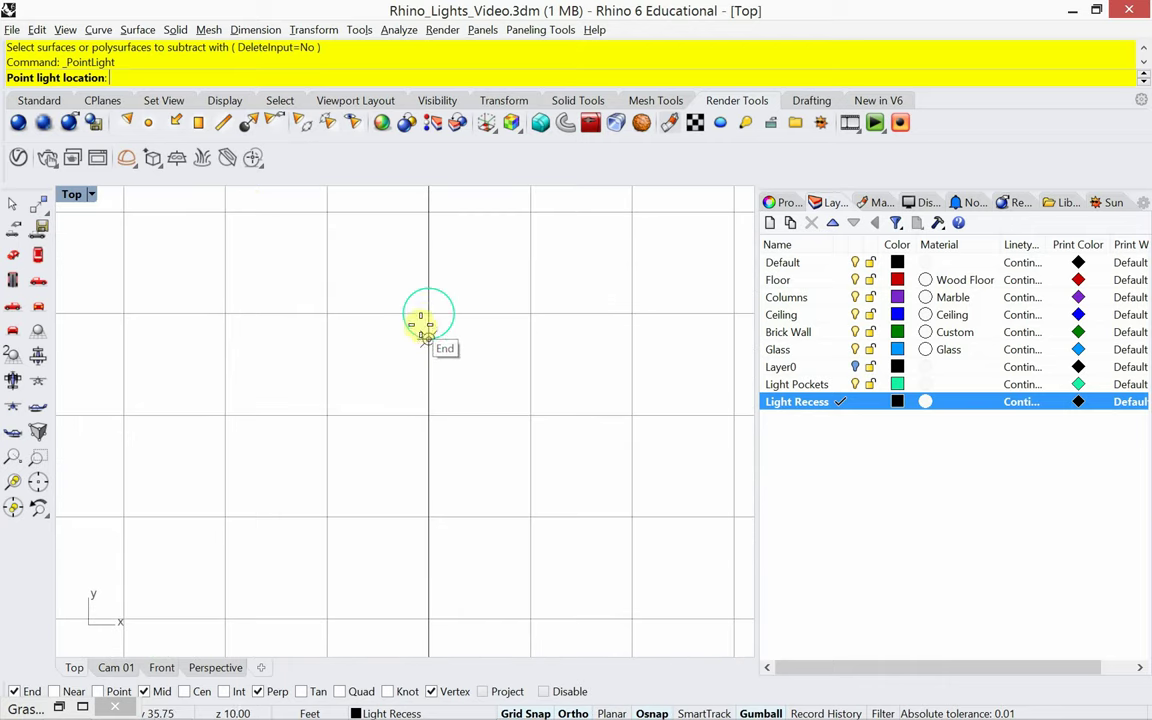
click(428, 314)
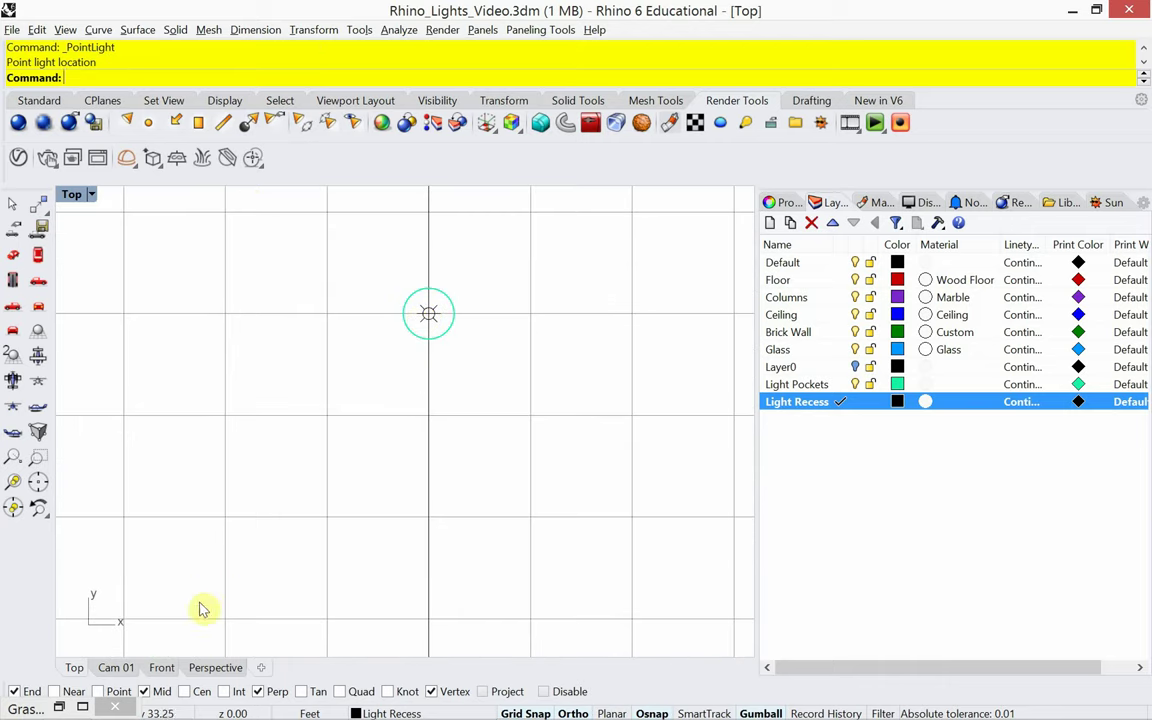
Step: In the Front view, move the point light straight up from the floor to the ceiling's underside at the middle light pocket
click(161, 668)
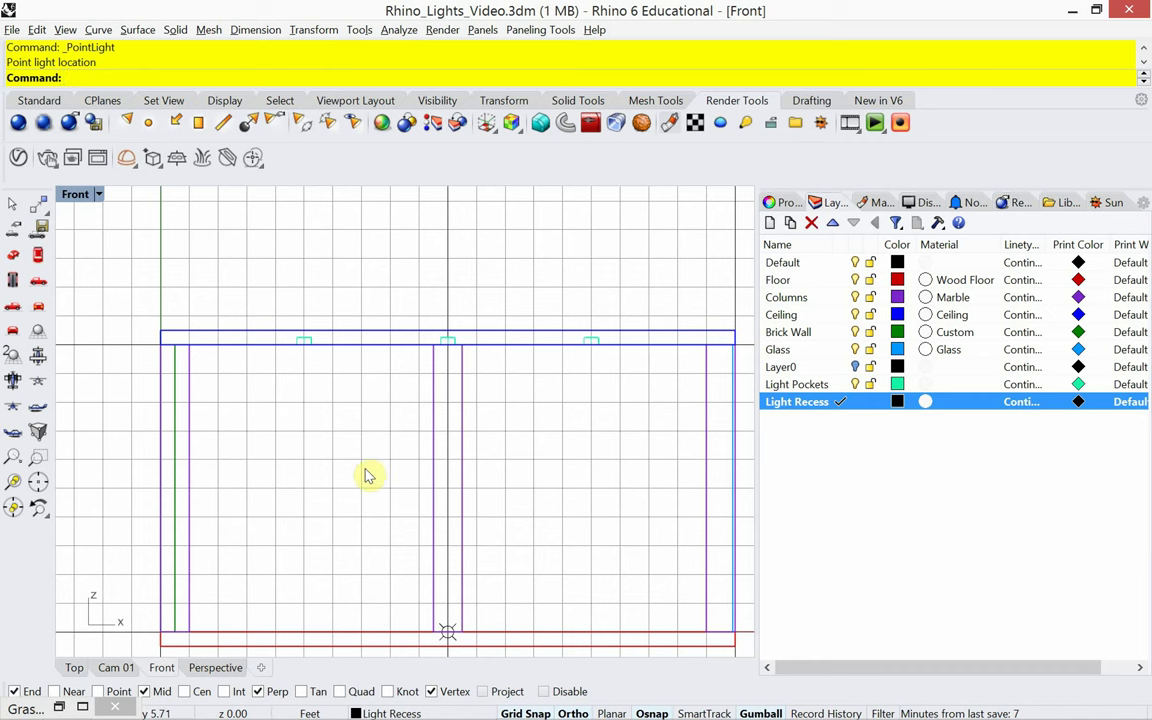
text(Move)
key(Return)
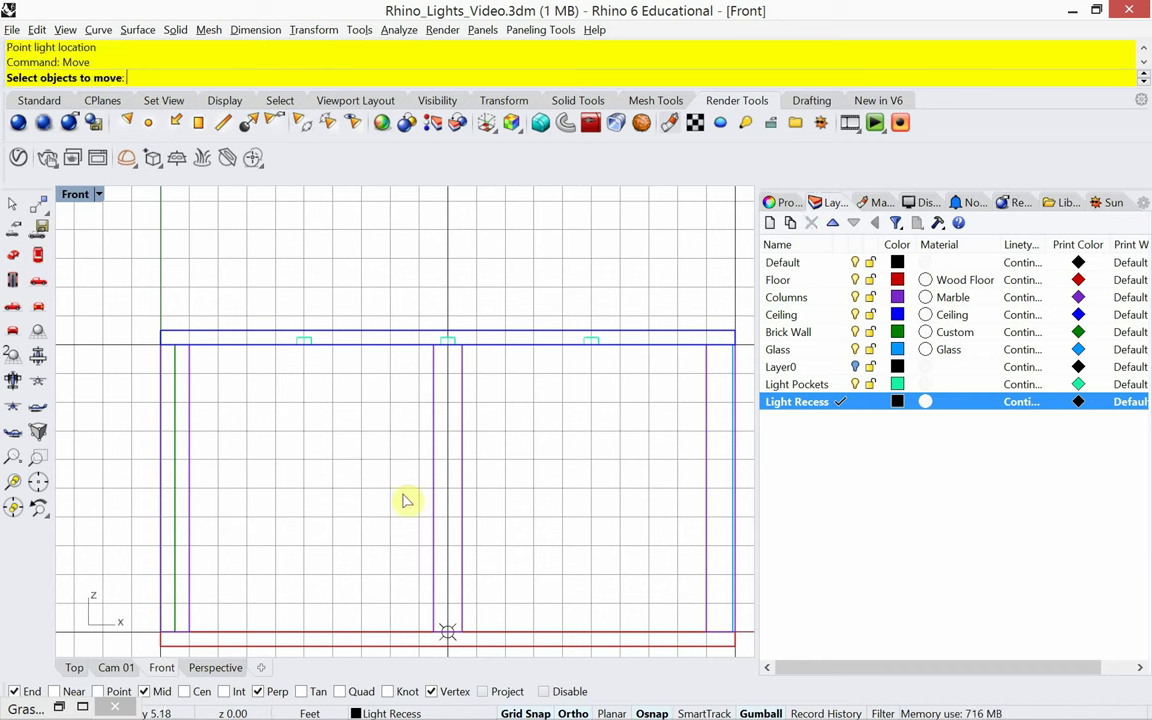
click(448, 632)
click(510, 651)
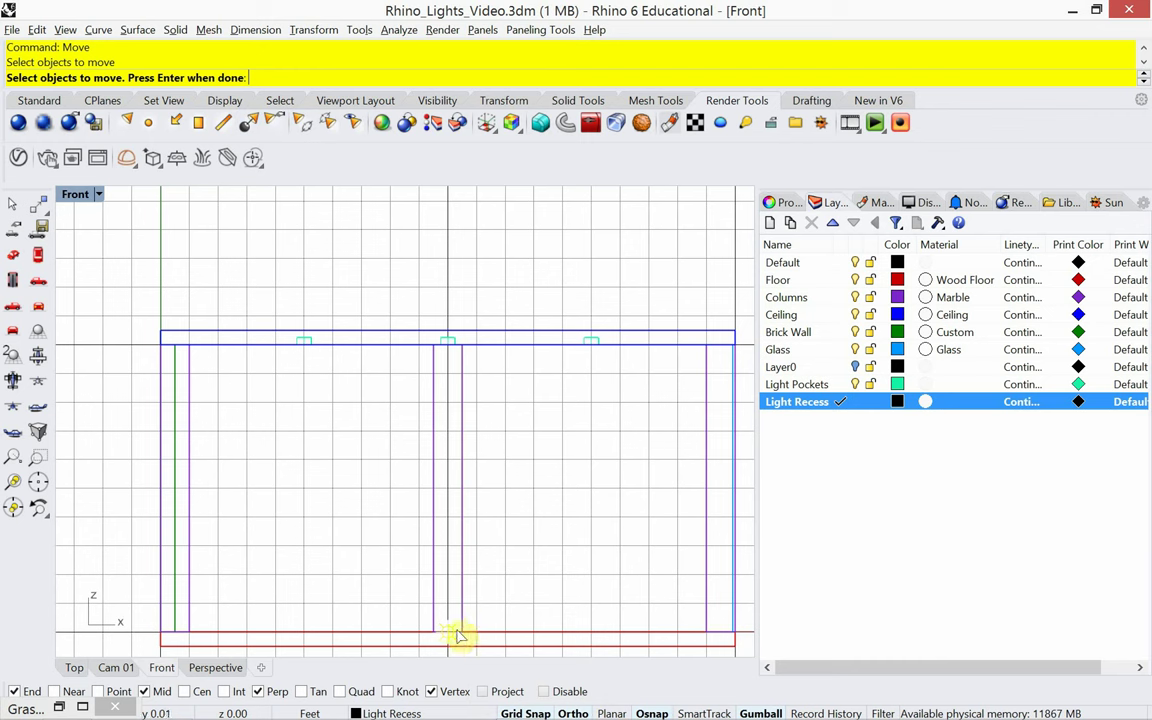
key(Return)
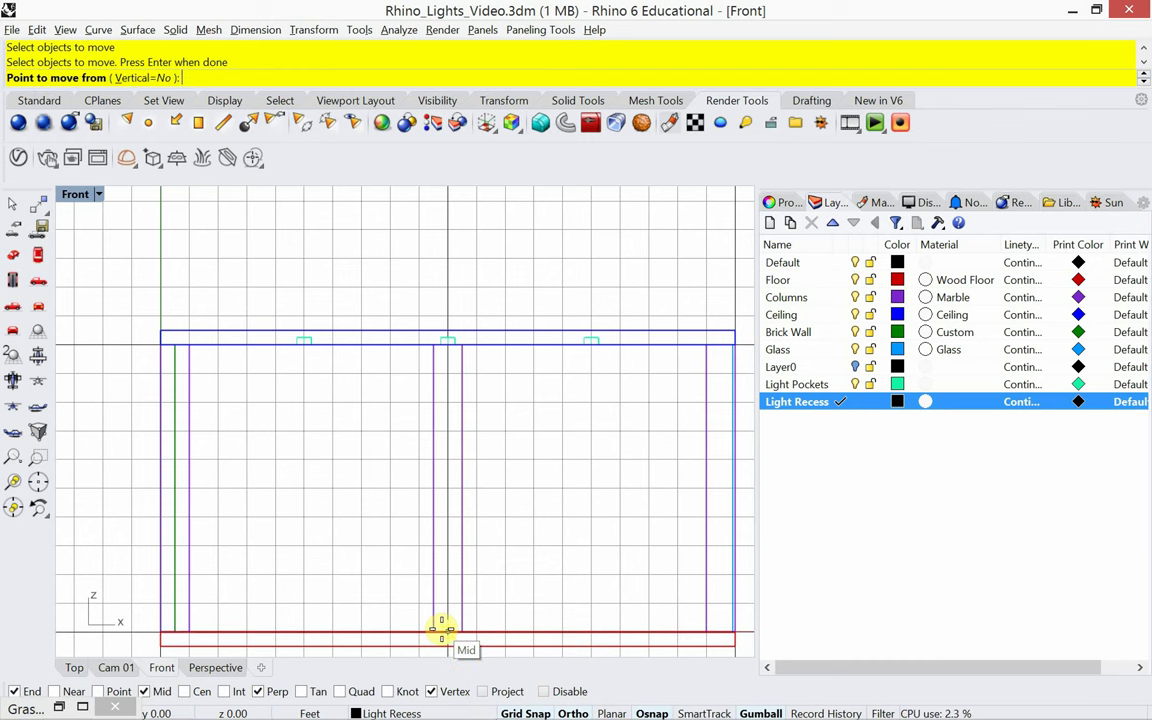
click(445, 631)
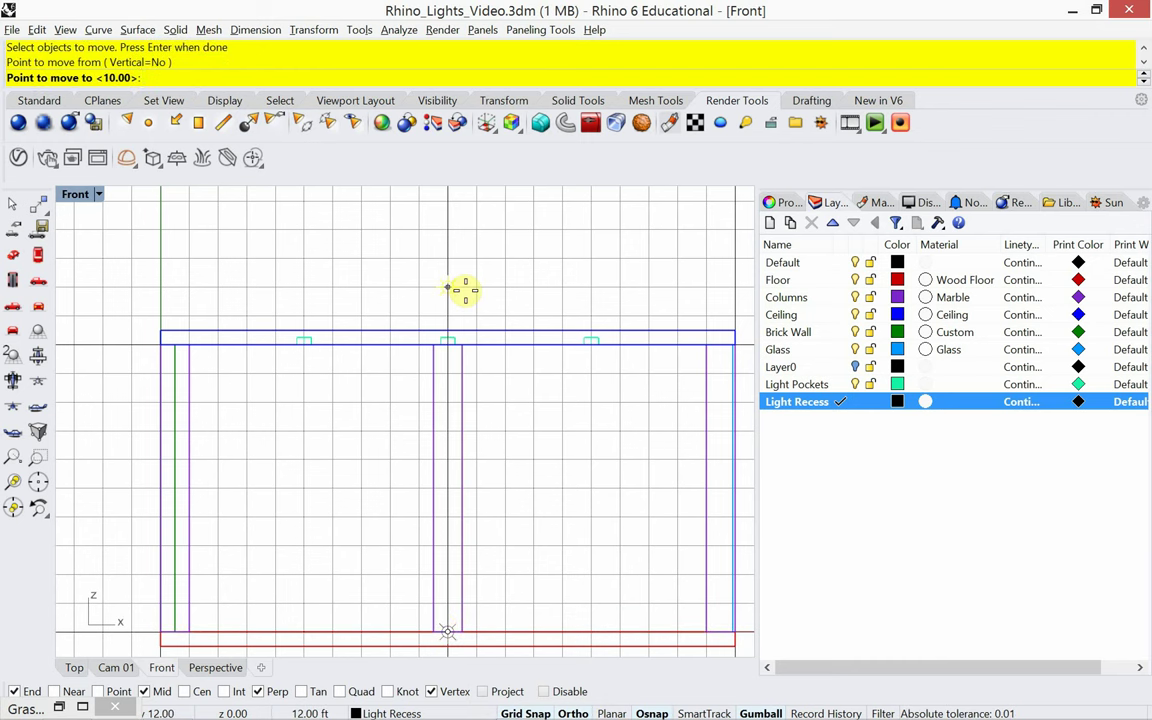
click(447, 341)
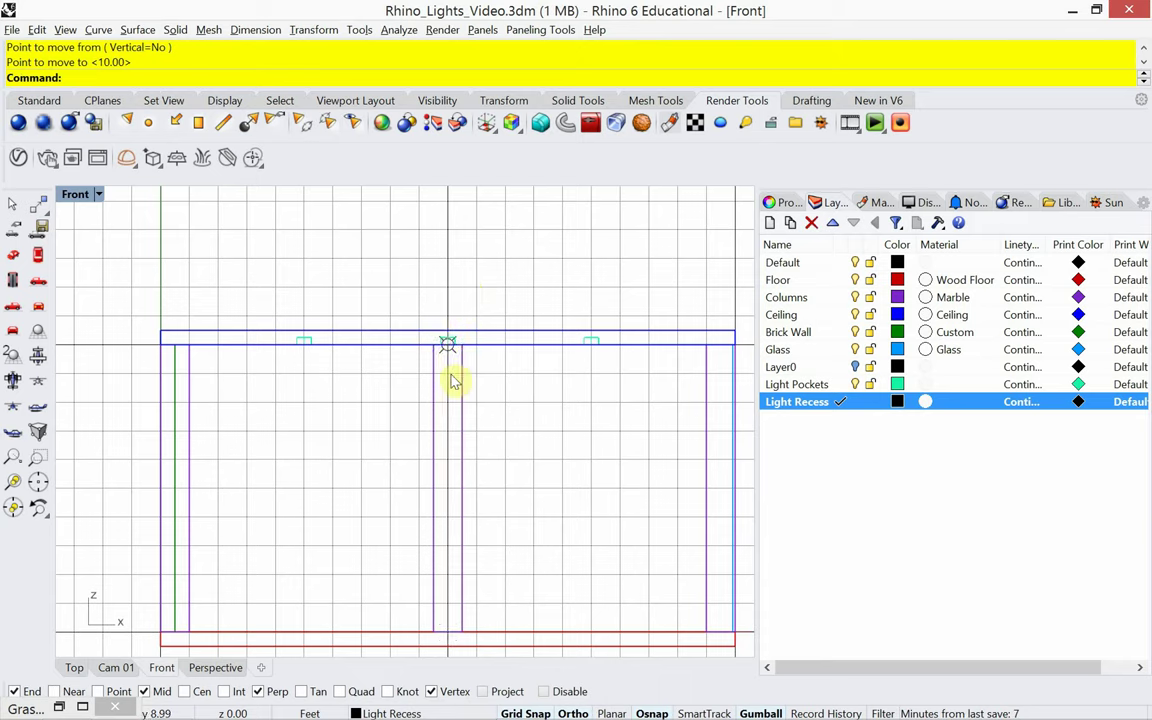
scroll(445, 345, up, 4)
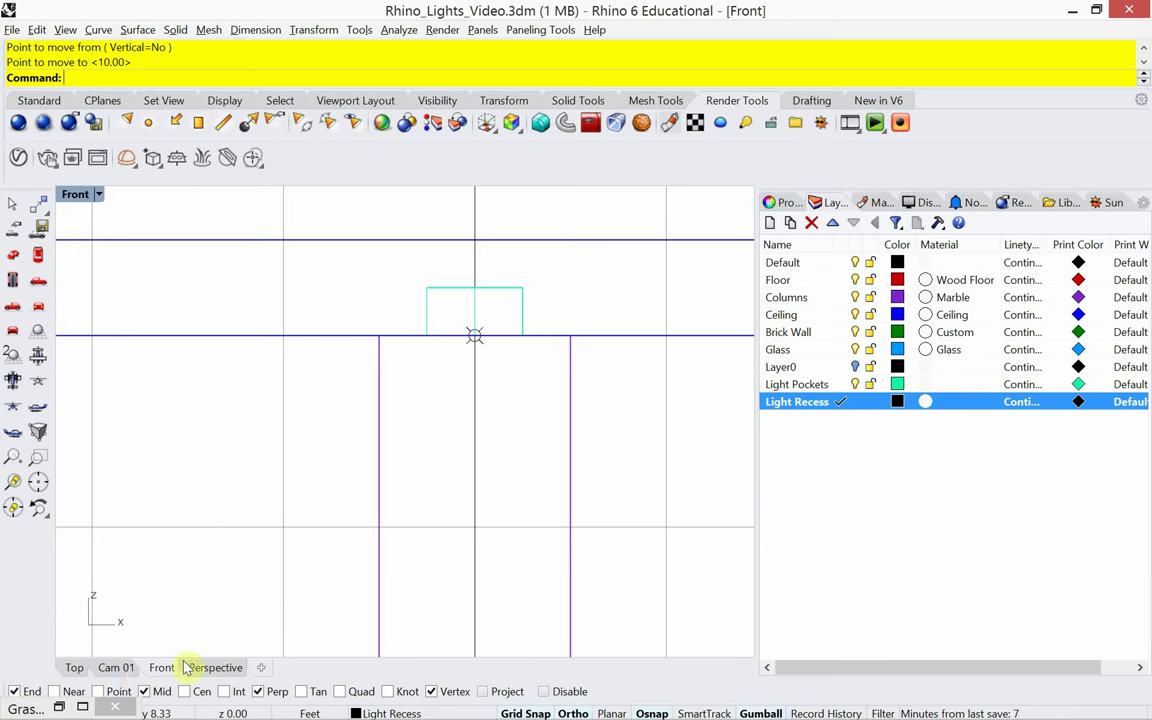
Step: Hide the Glass layer and render the Cam 01 view at 960 x 640 pixels
click(114, 667)
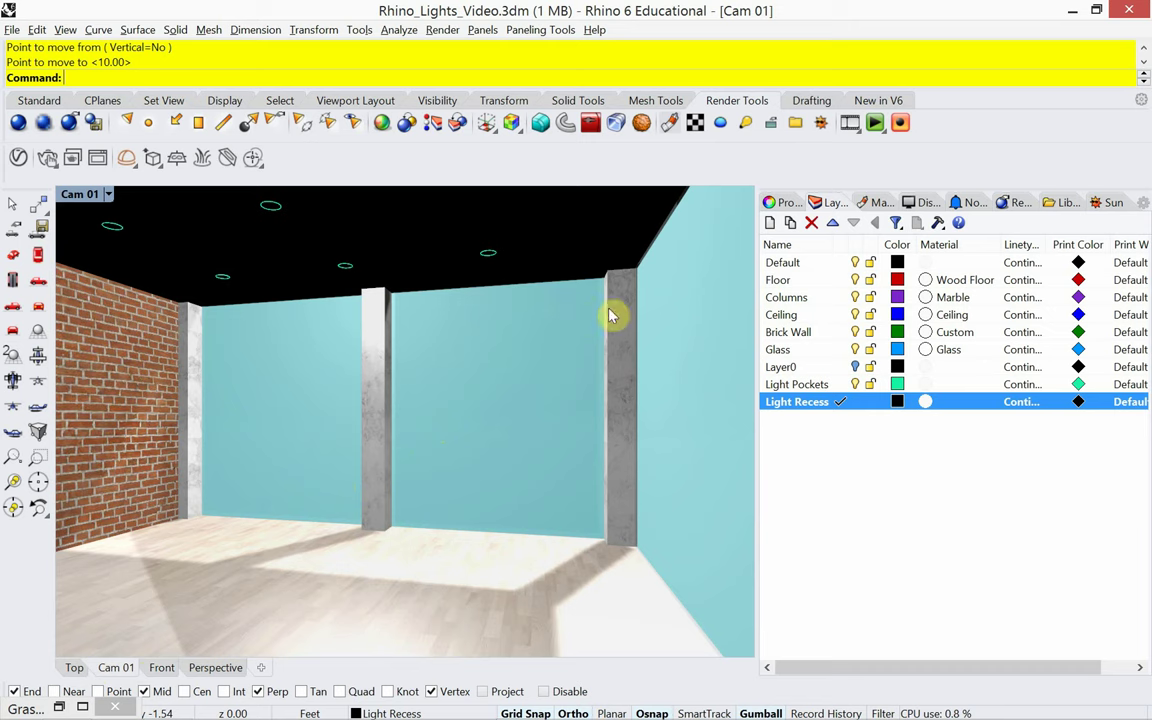
click(856, 351)
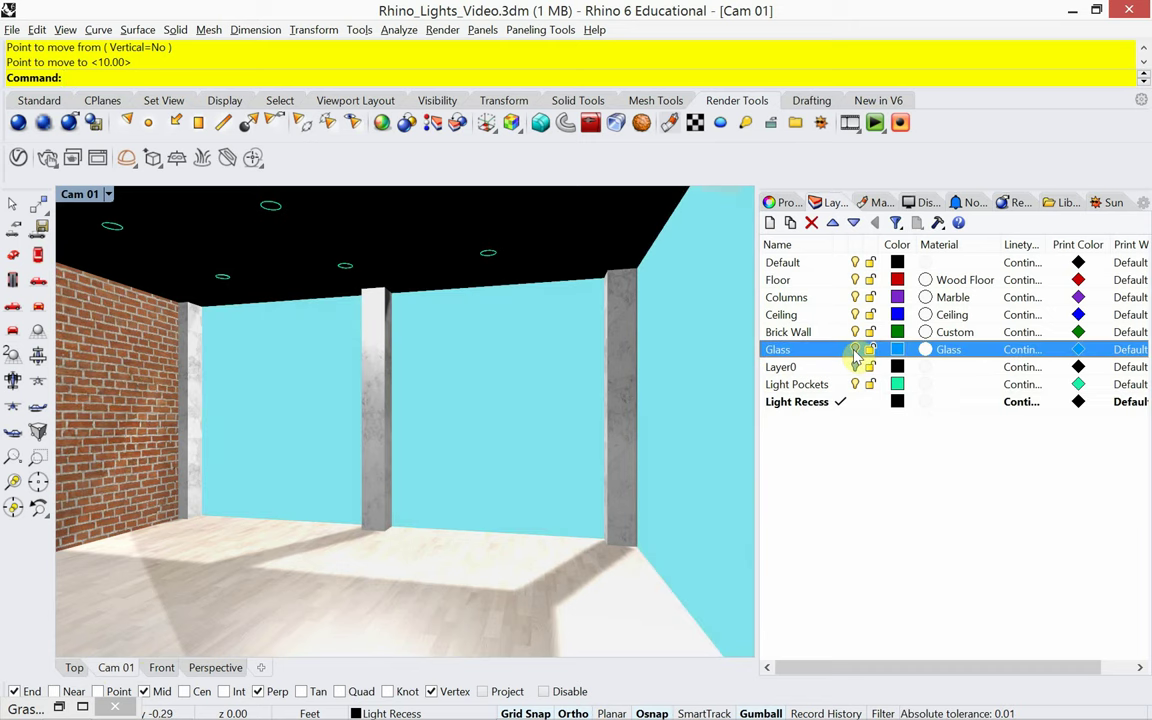
click(1015, 203)
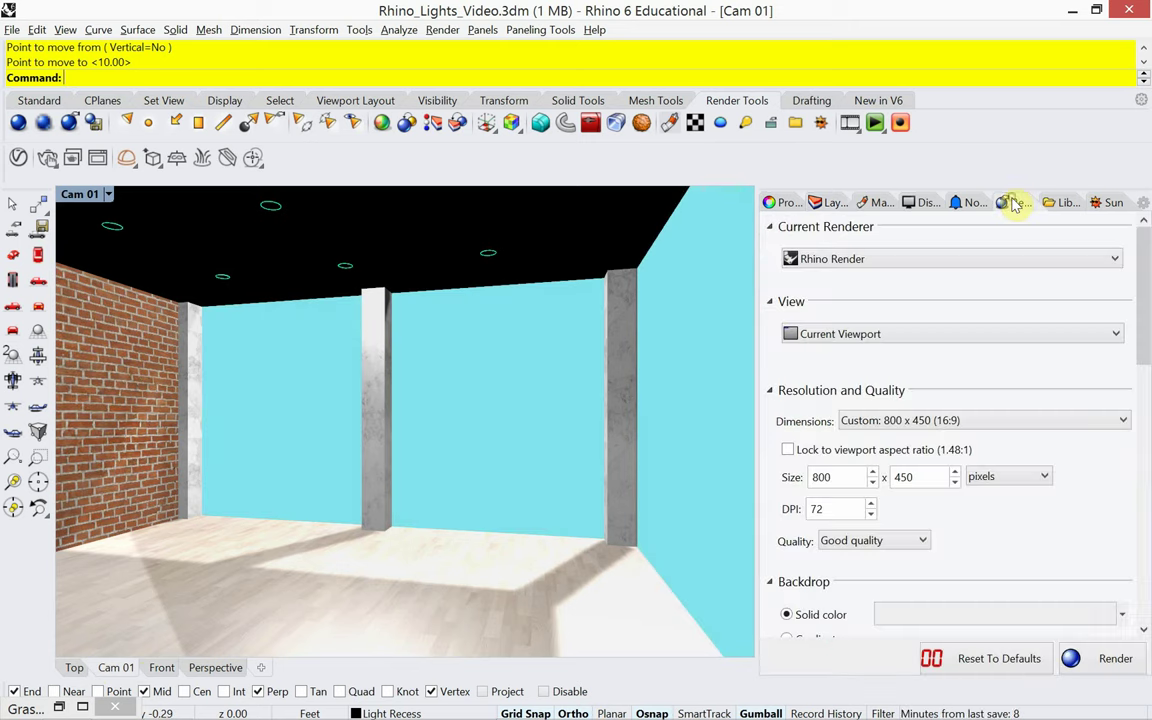
double_click(842, 477)
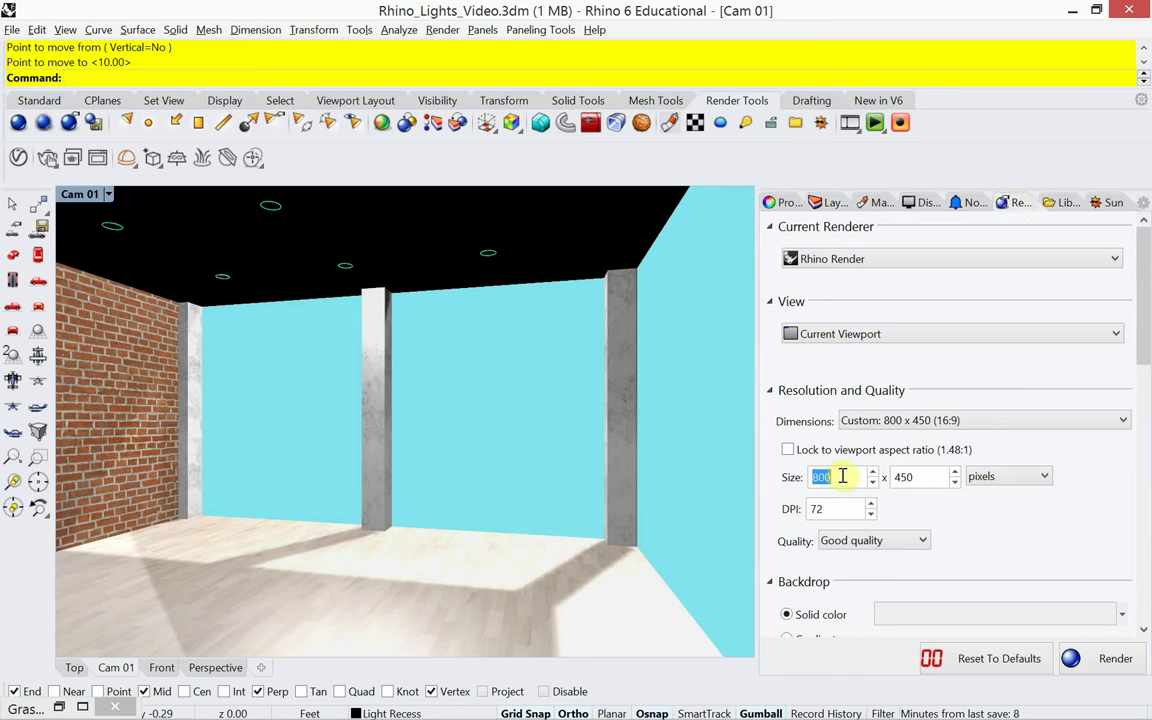
text(9)
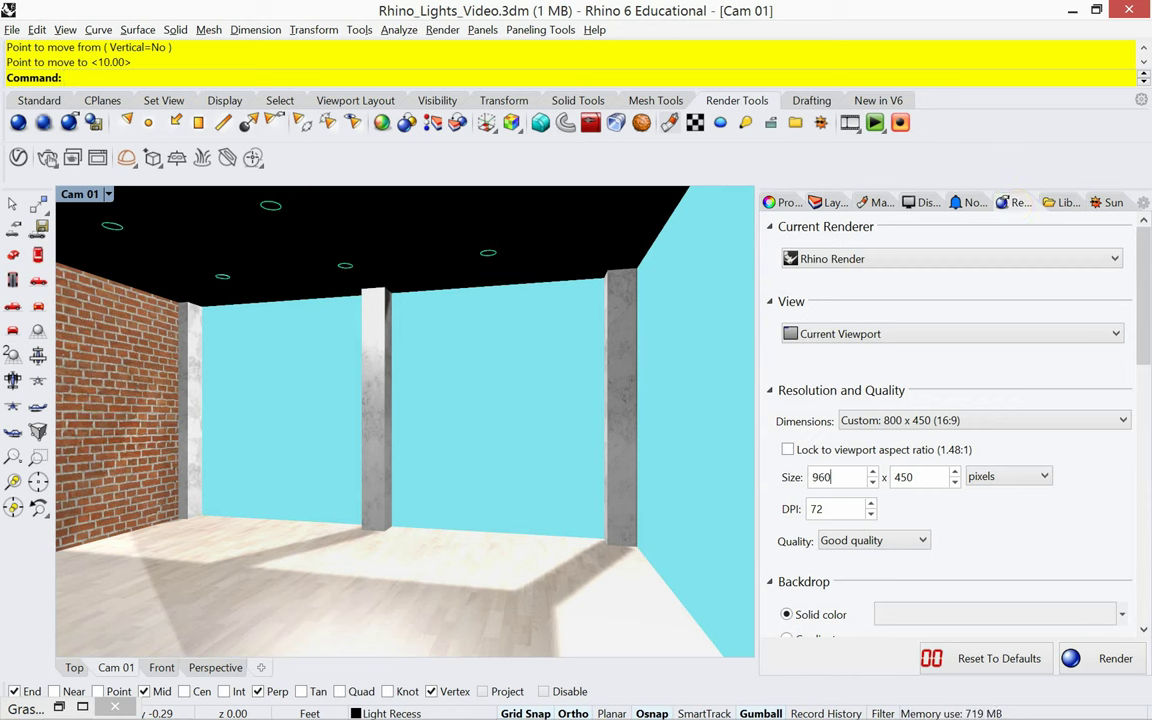
text(60)
double_click(916, 477)
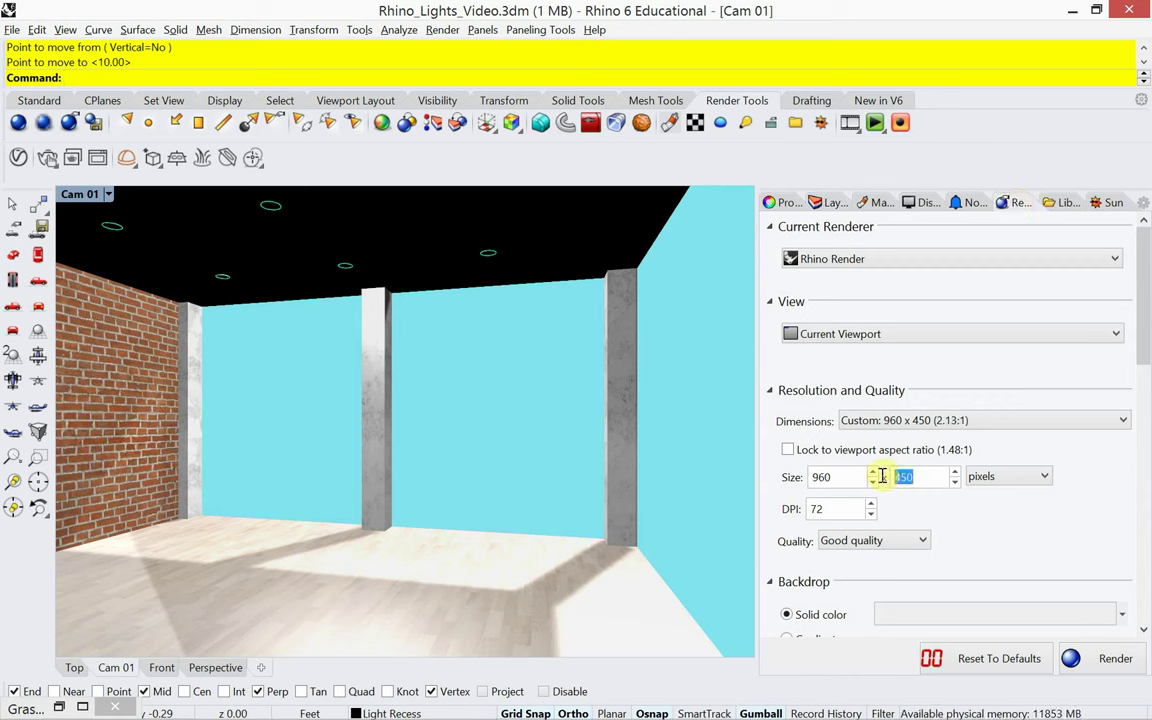
text(64)
click(1108, 658)
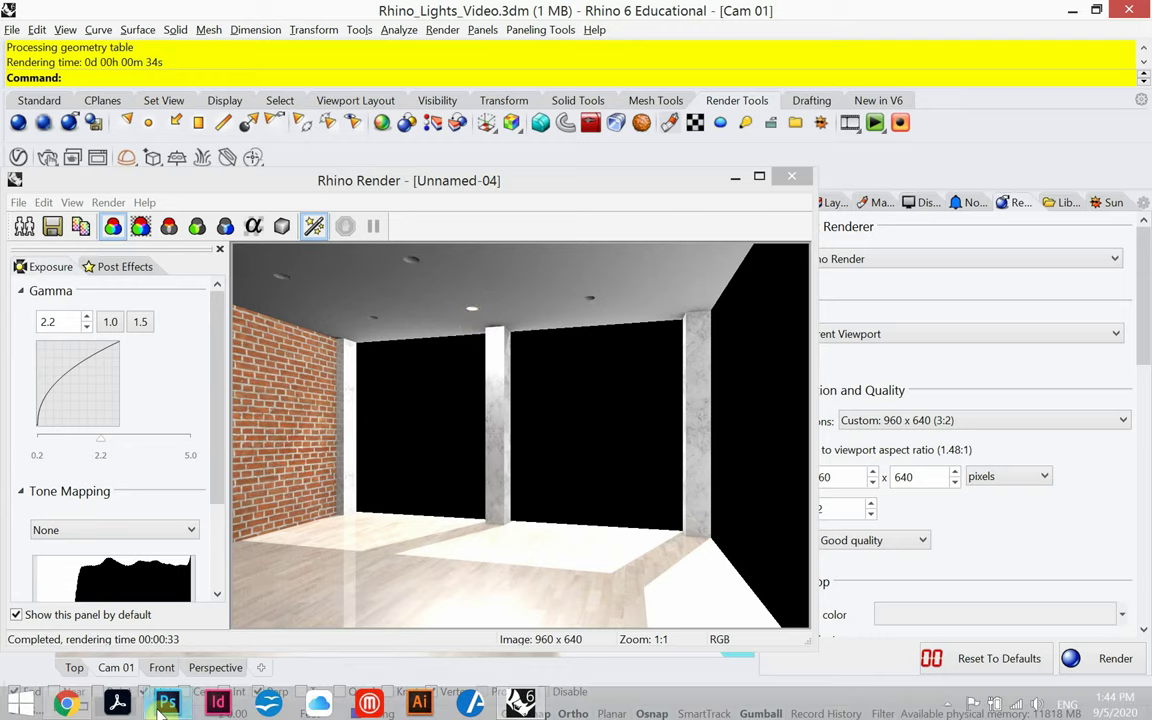
Step: Switch to Photoshop, examine a recessed ceiling light in the reference image Test.jpg up close, and return to Rhino
click(163, 706)
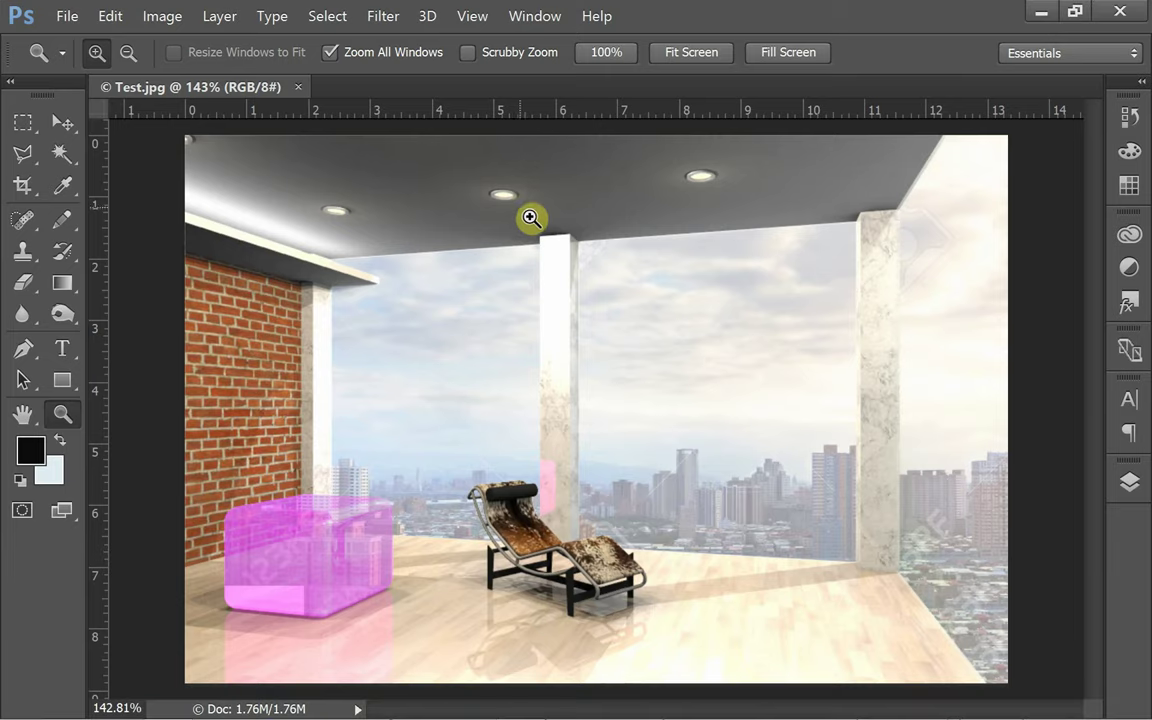
drag(560, 252, 468, 173)
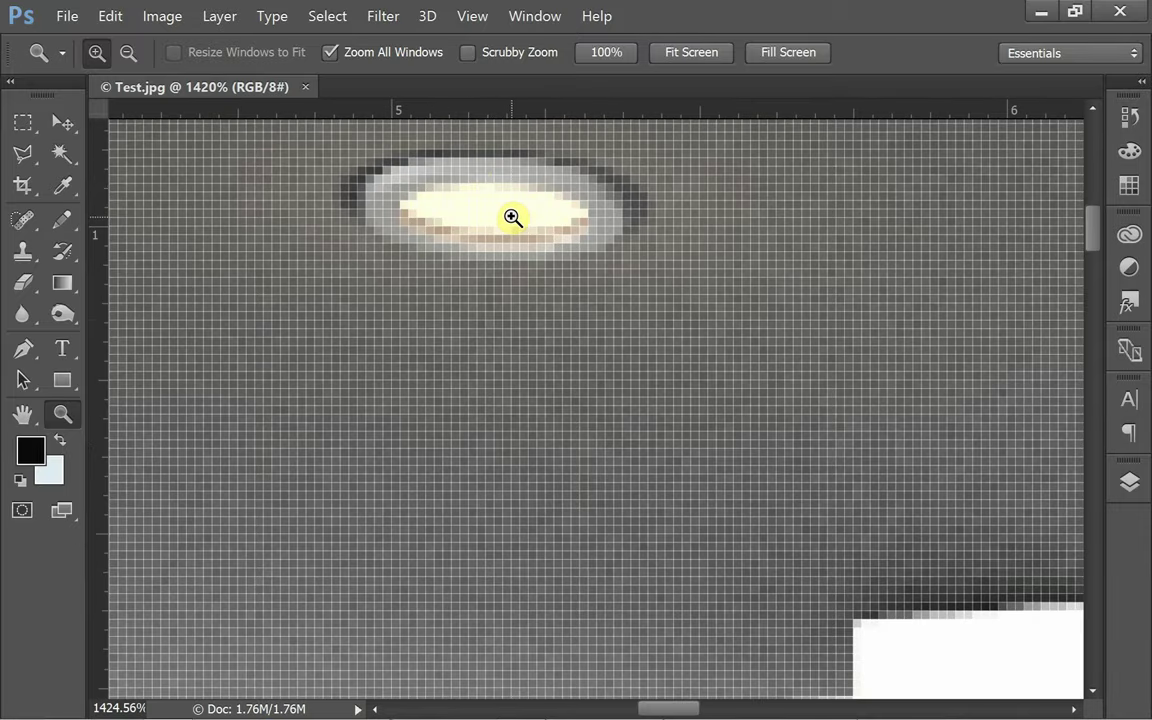
key(ctrl+0)
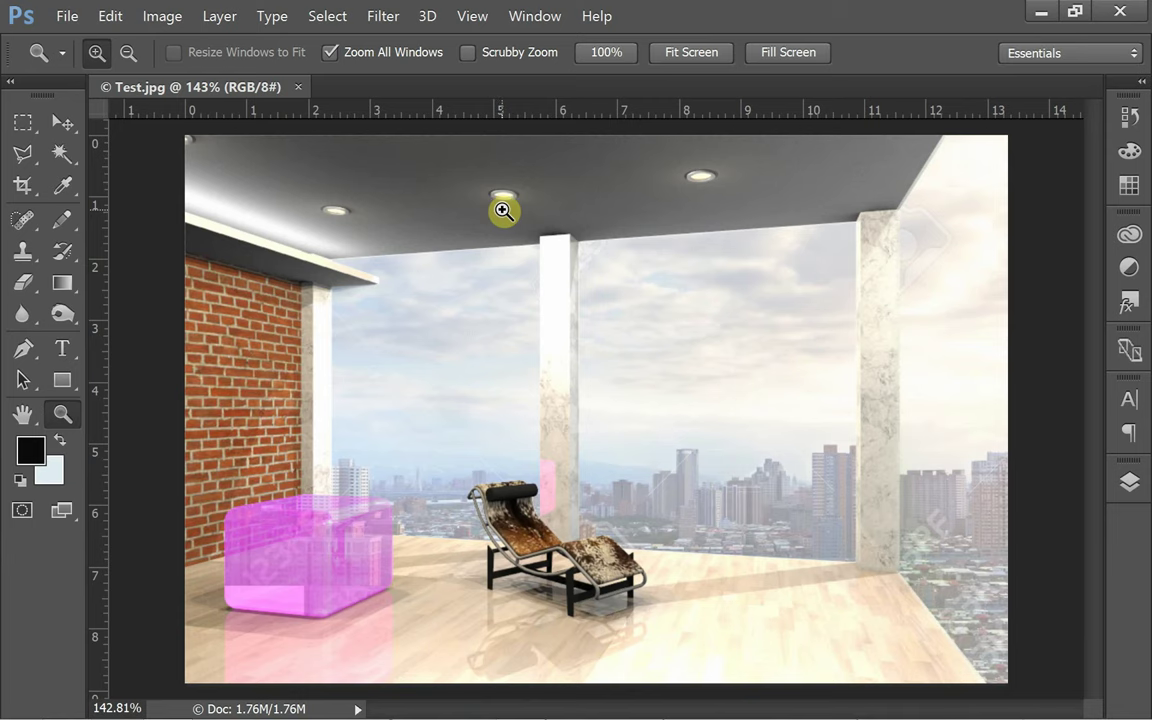
key(alt+Tab)
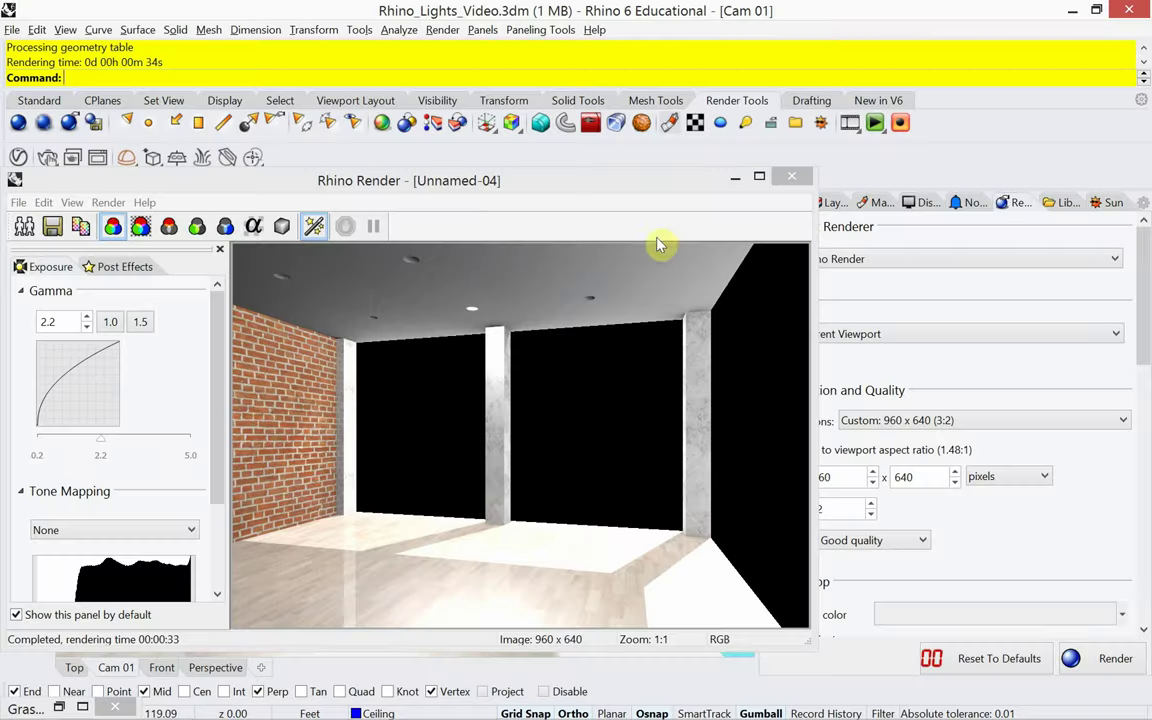
Step: Compare the lit ceiling pocket in the render with its position in the Cam 01 viewport, and close the render window
click(583, 188)
drag(583, 188, 527, 186)
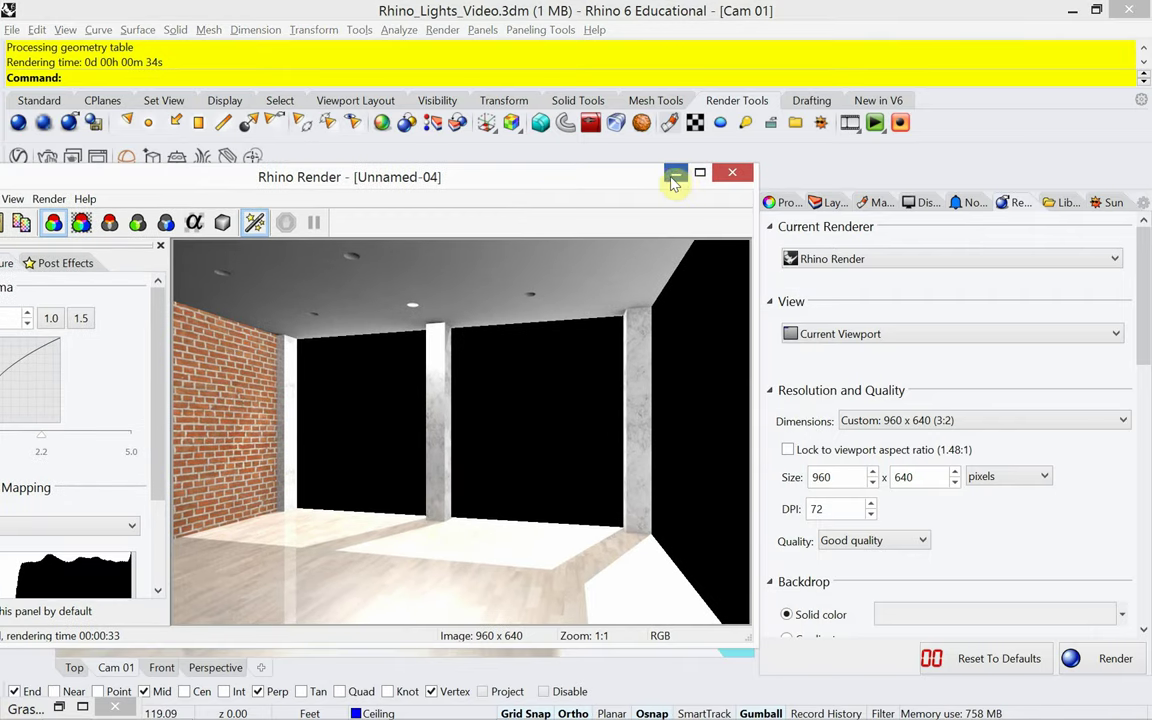
drag(656, 185, 649, 388)
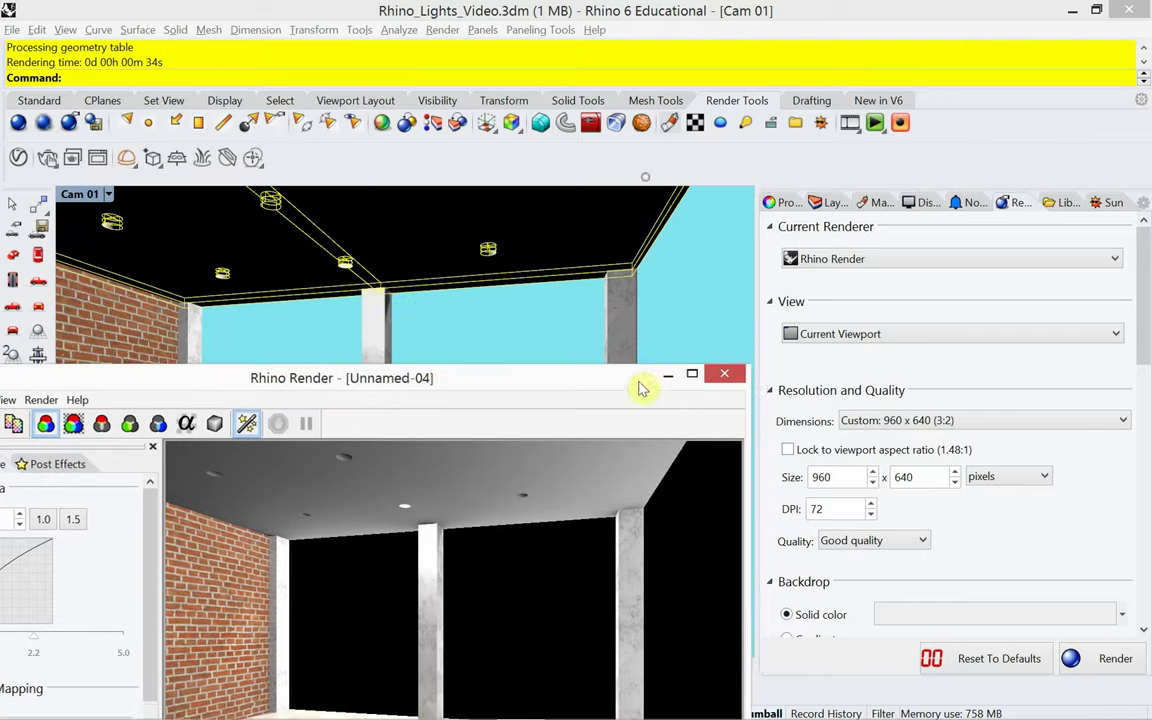
click(342, 262)
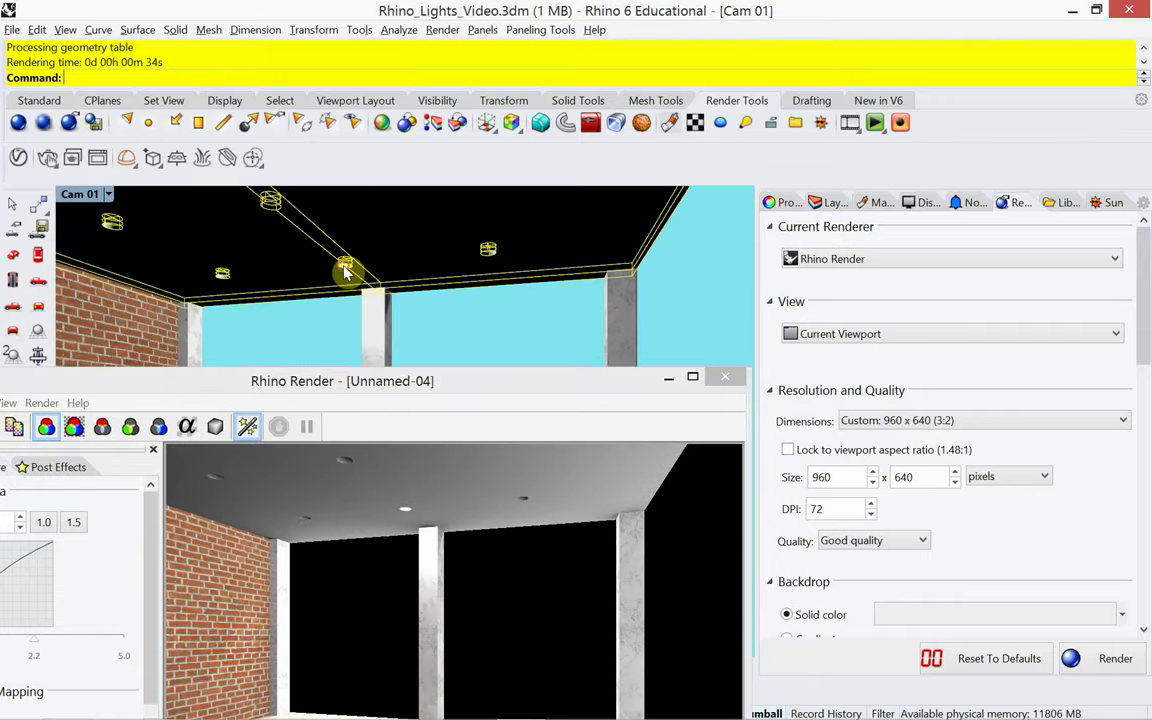
click(725, 377)
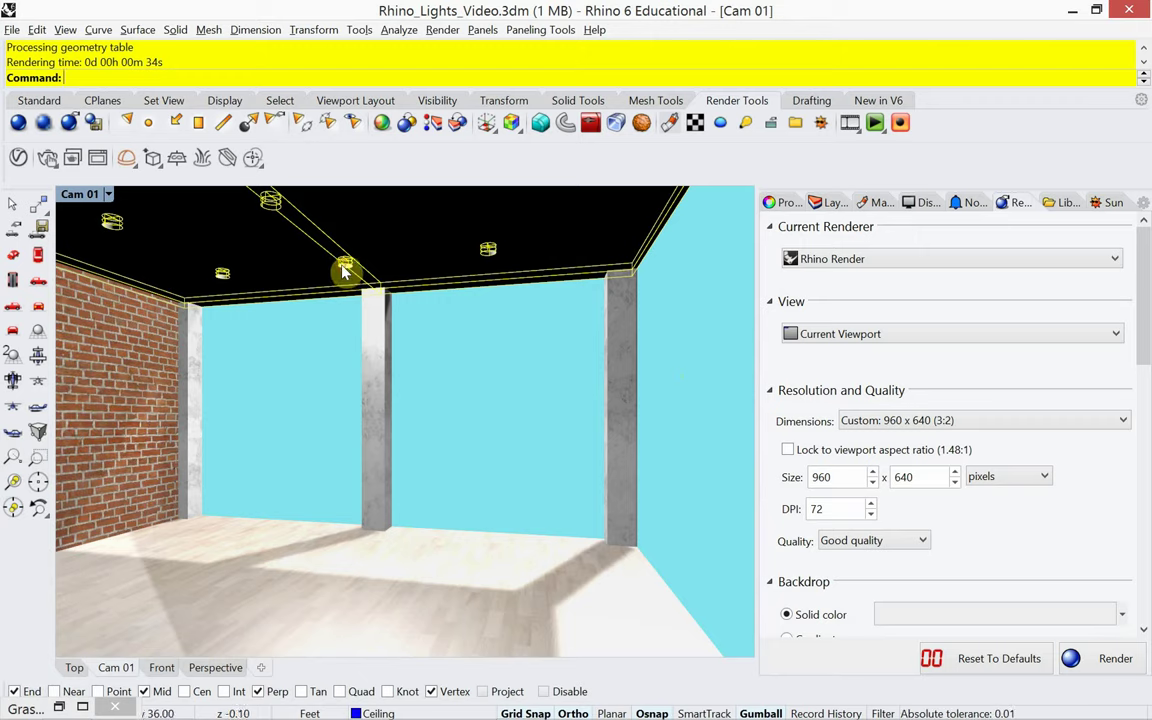
Step: In the Front view, set the color of the point light at the middle ceiling pocket to golden yellow, RGB 255, 198, 0
click(161, 667)
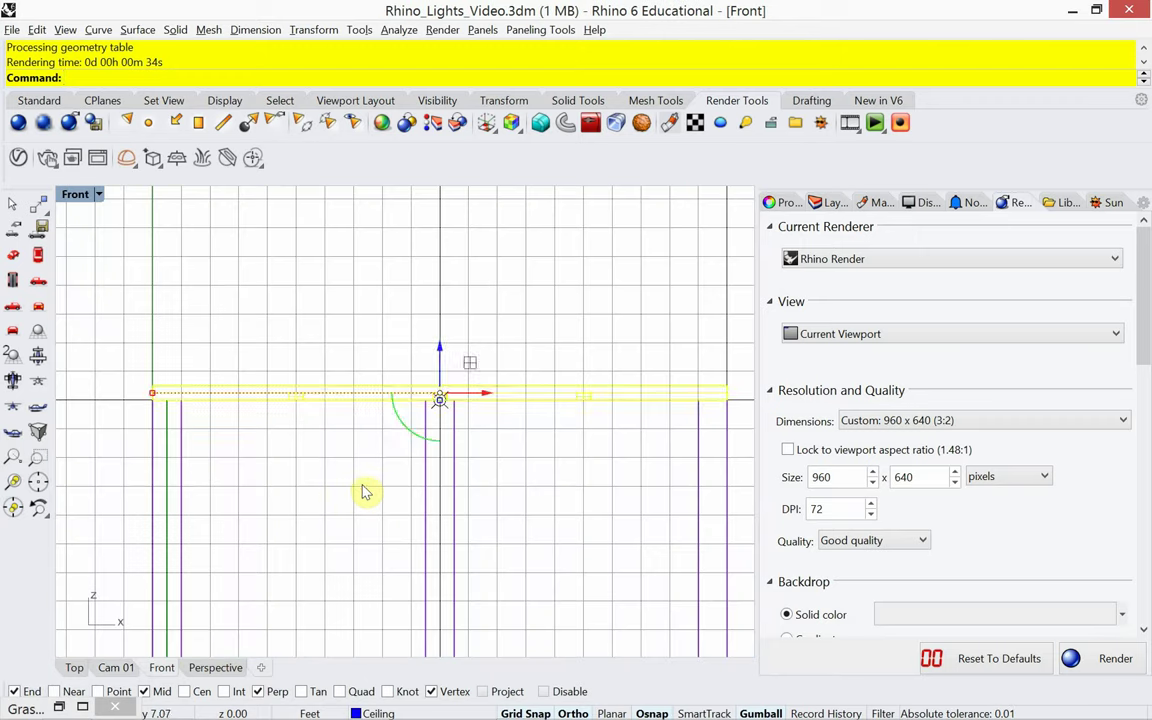
key(Escape)
scroll(406, 440, up, 8)
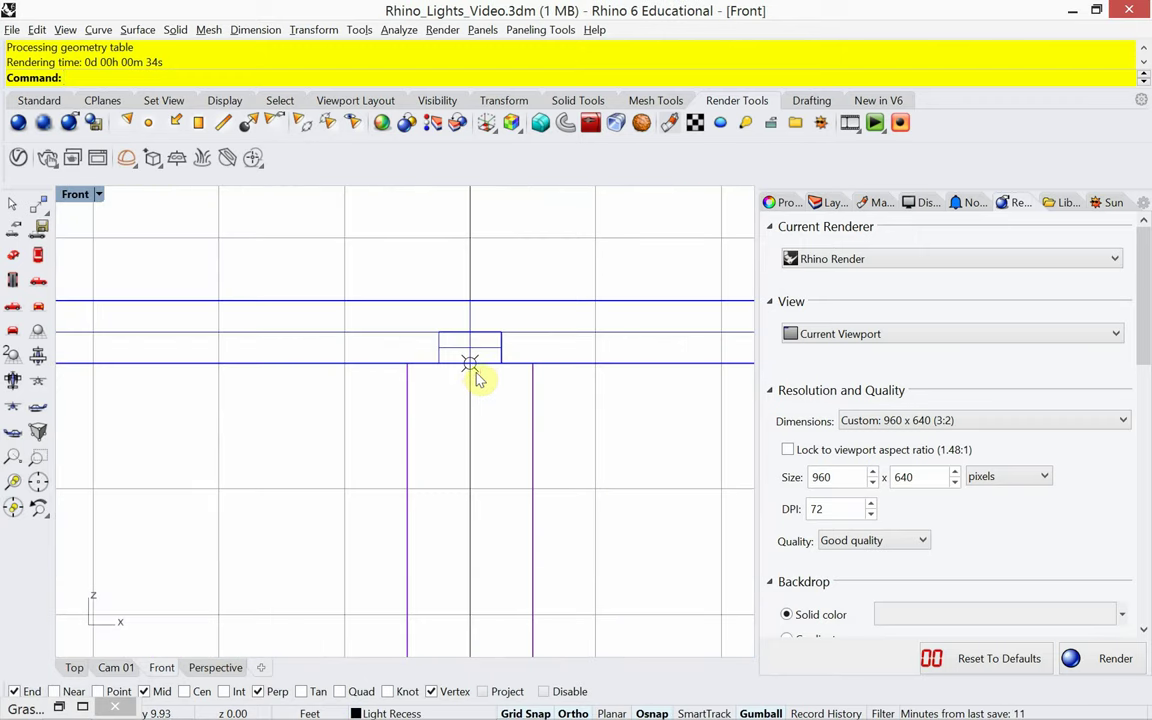
click(475, 375)
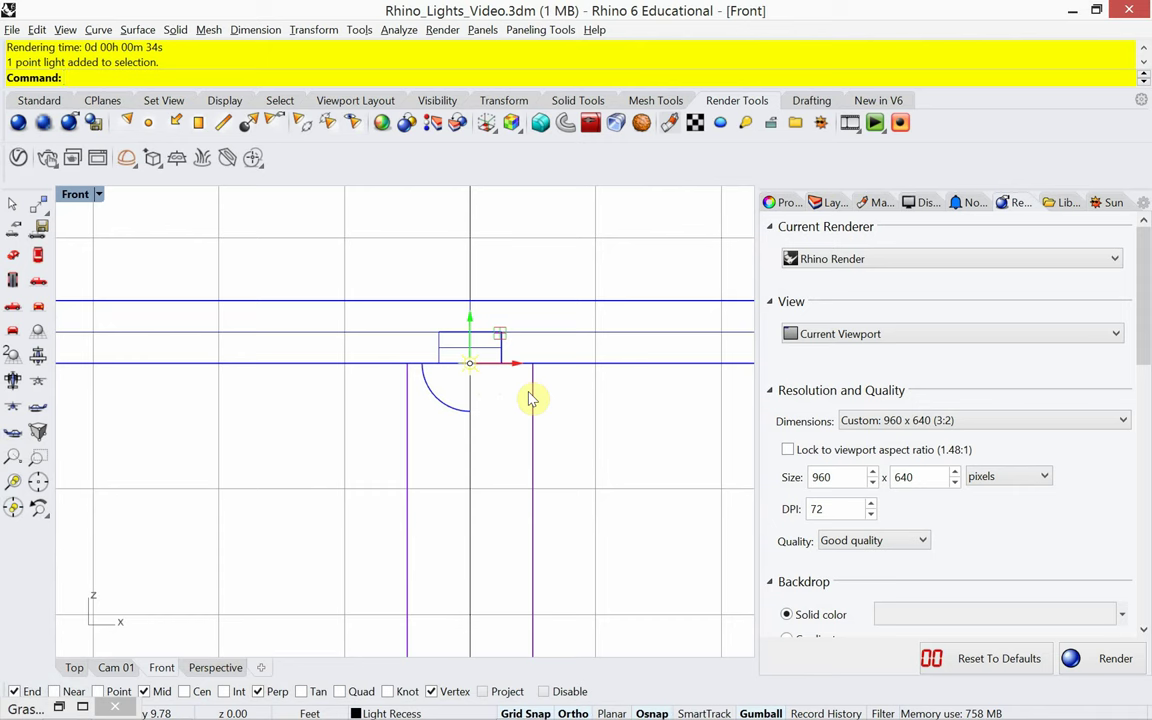
click(785, 202)
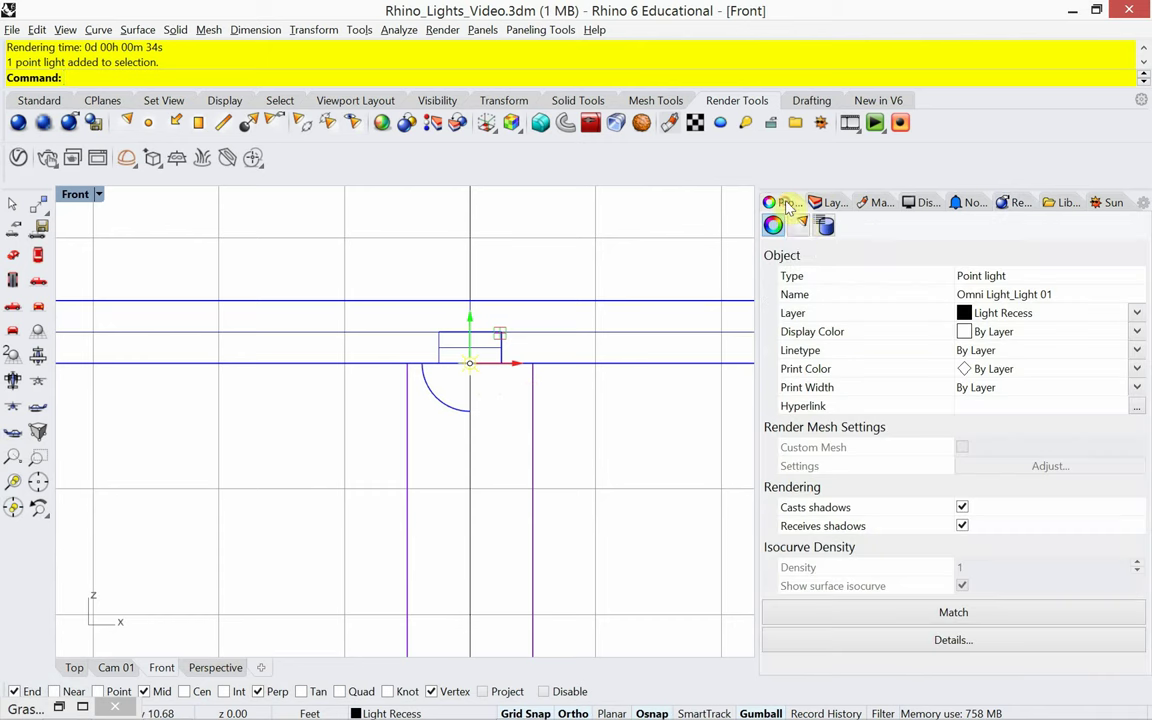
click(801, 226)
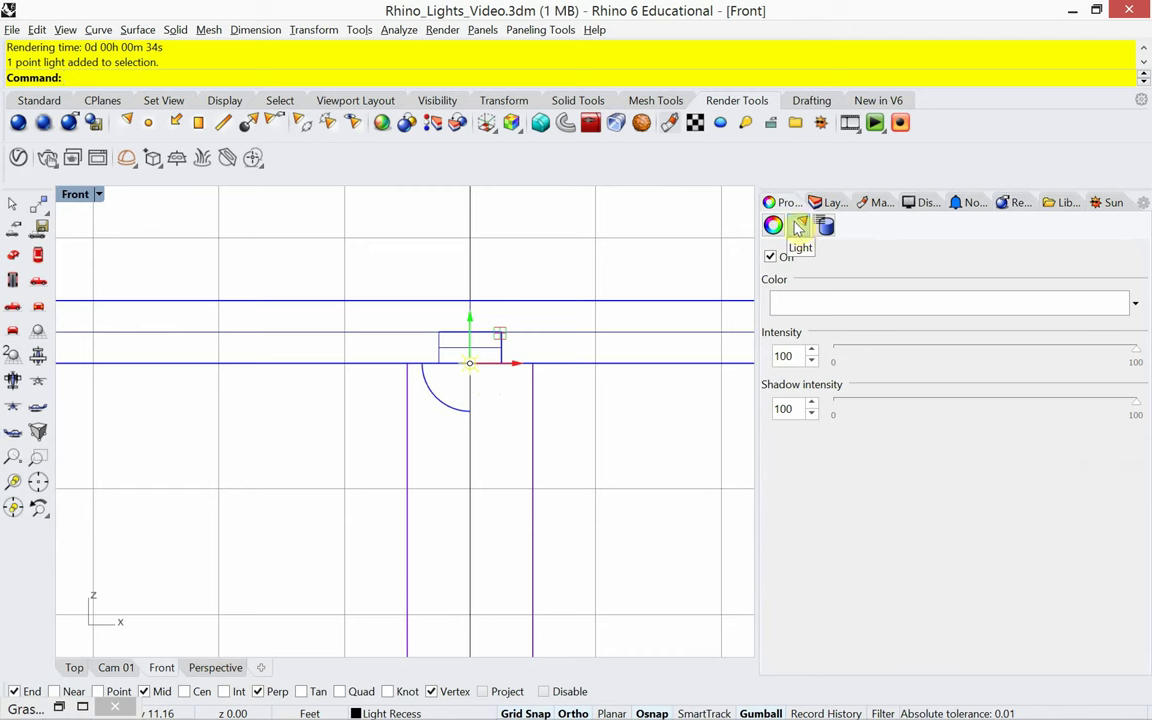
click(860, 306)
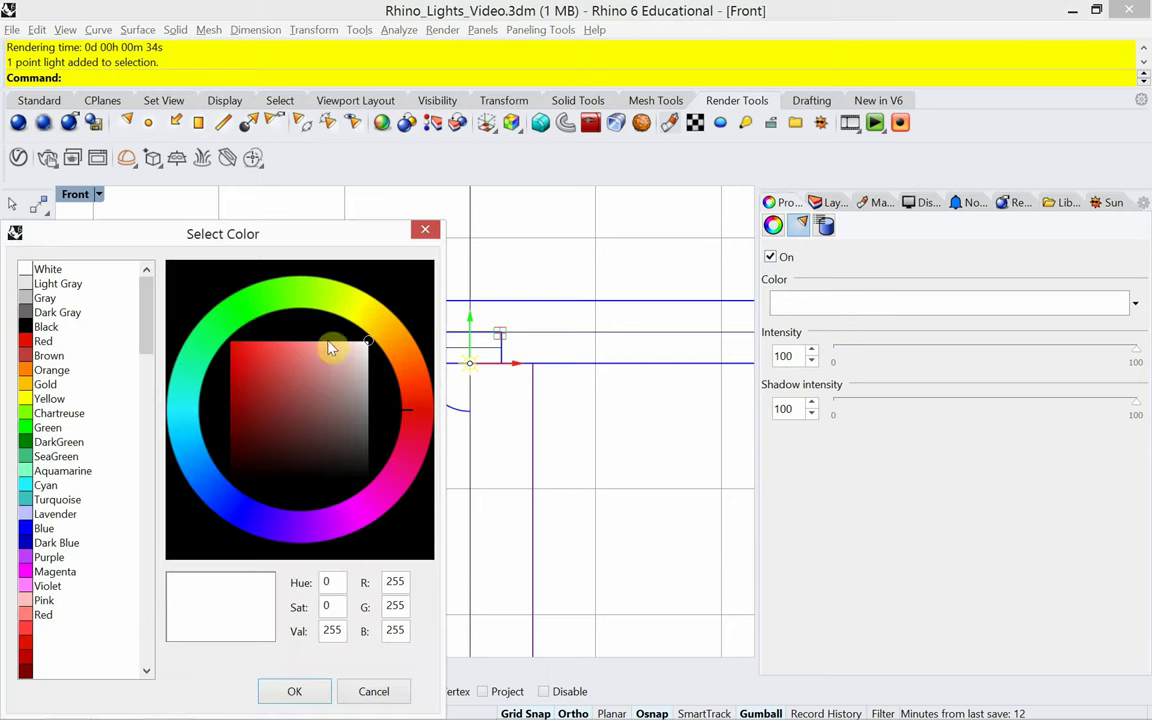
click(383, 342)
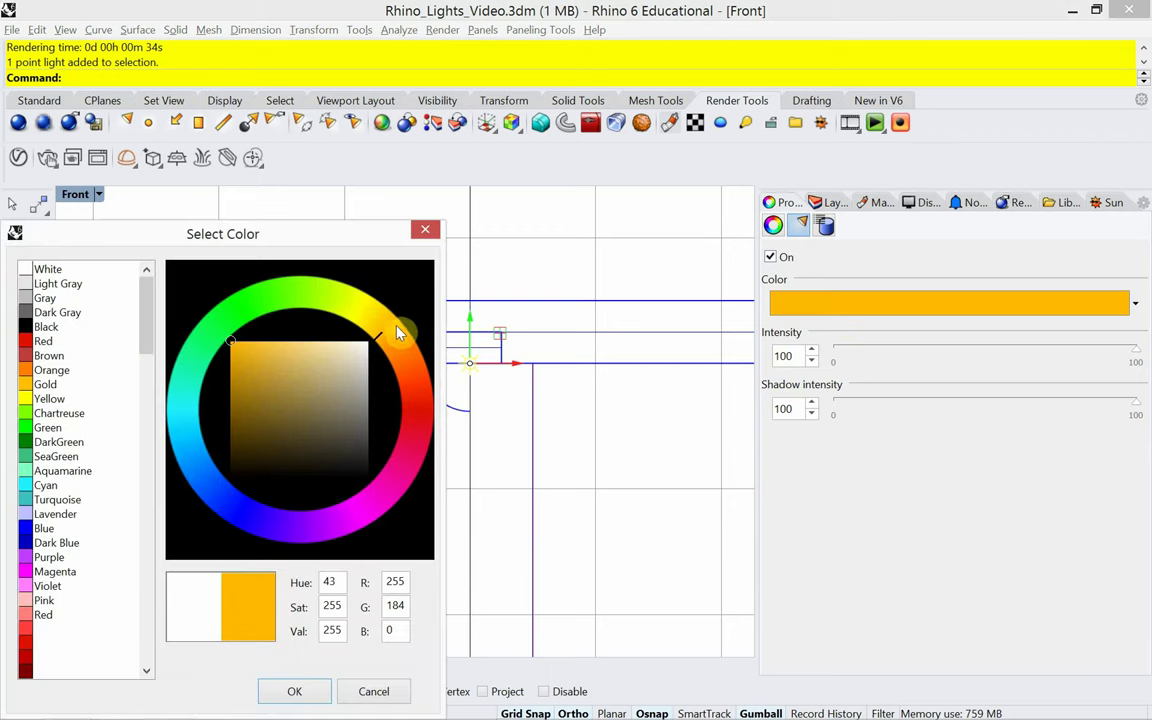
click(391, 321)
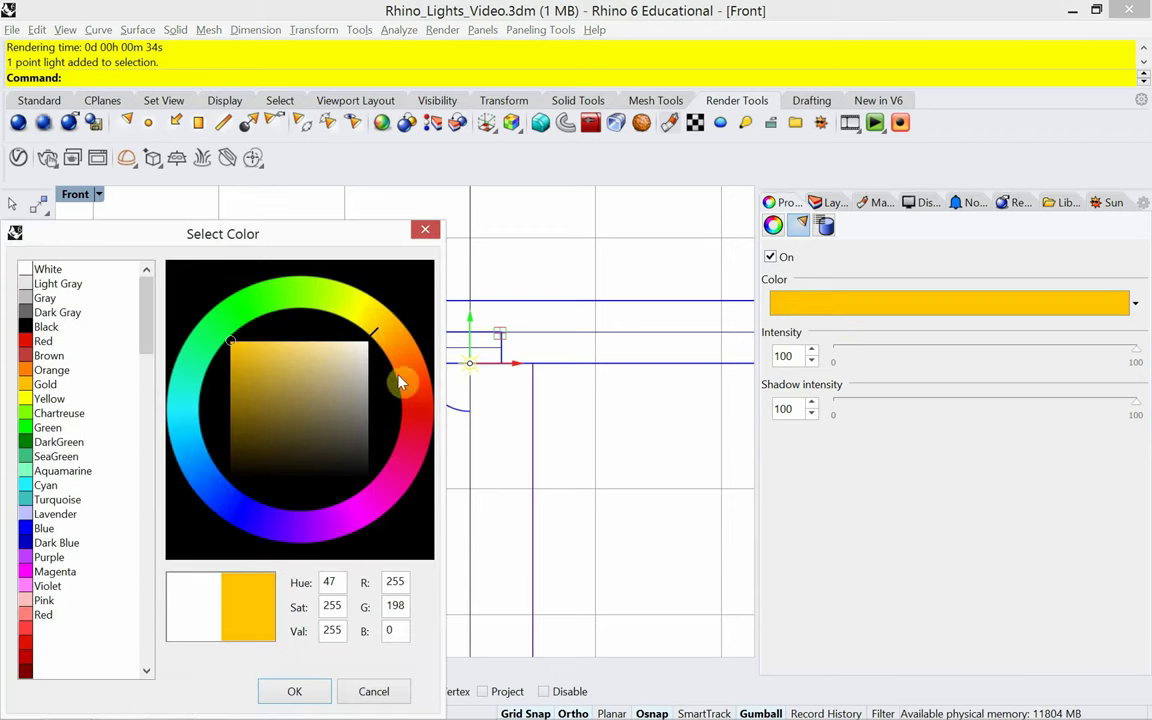
click(292, 692)
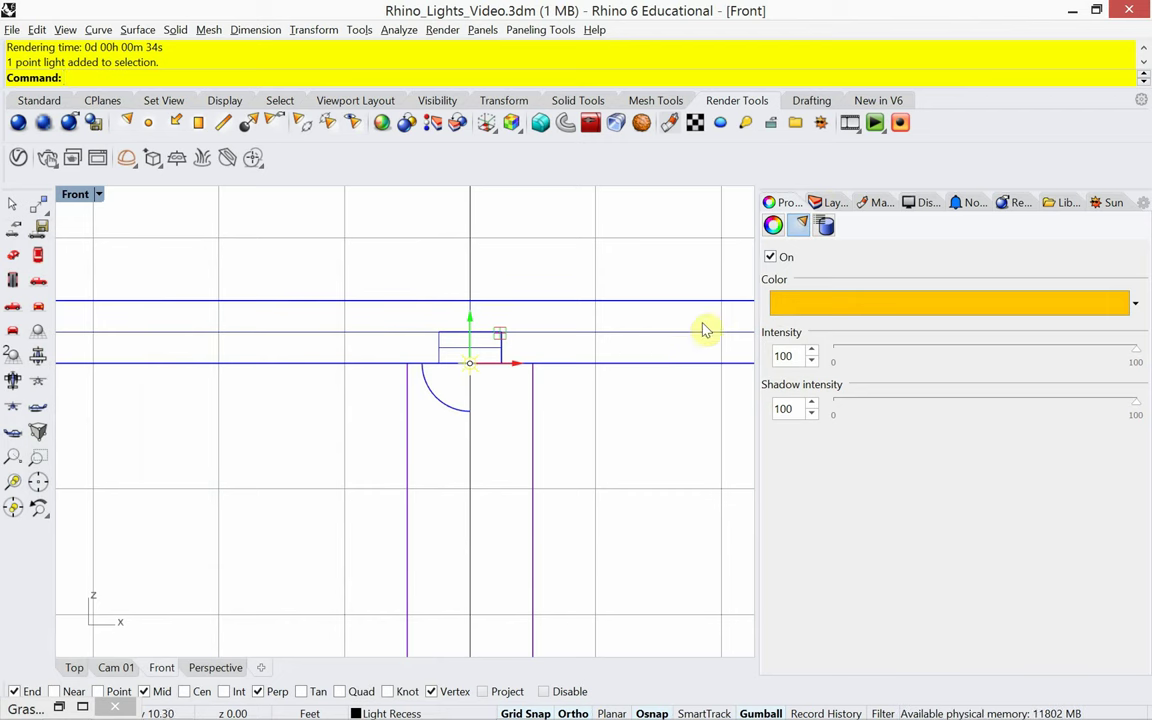
click(832, 203)
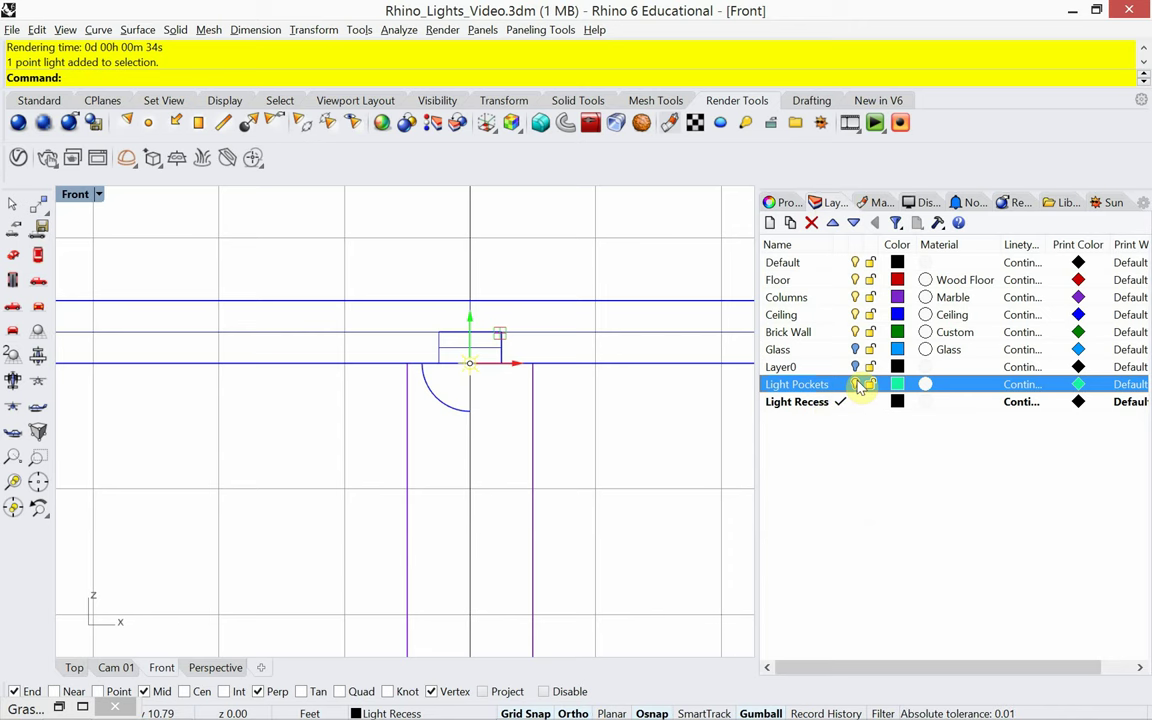
scroll(436, 440, down, 3)
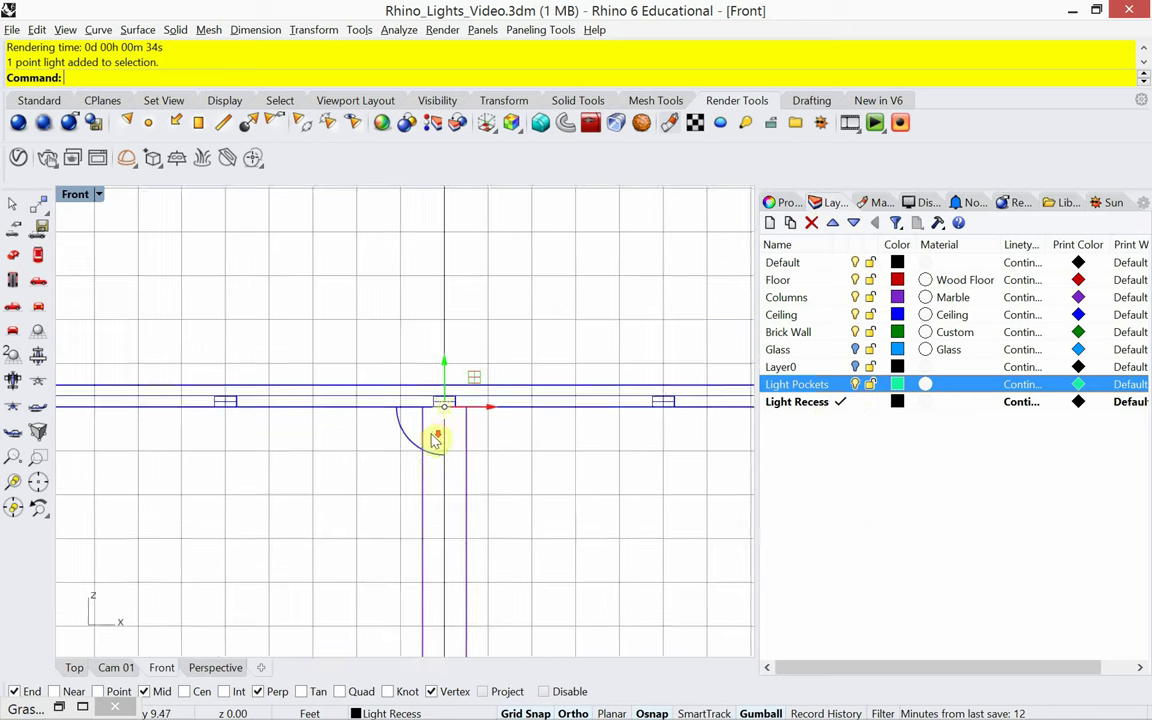
right_drag(436, 440, 441, 403)
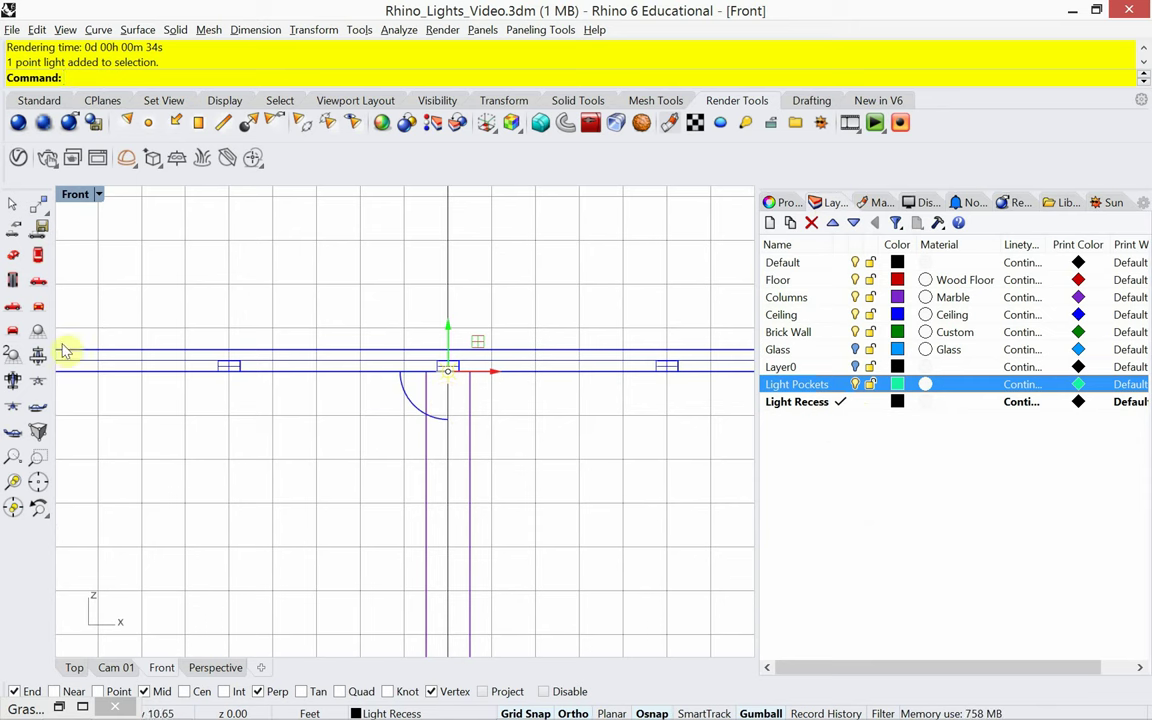
click(234, 372)
click(234, 372)
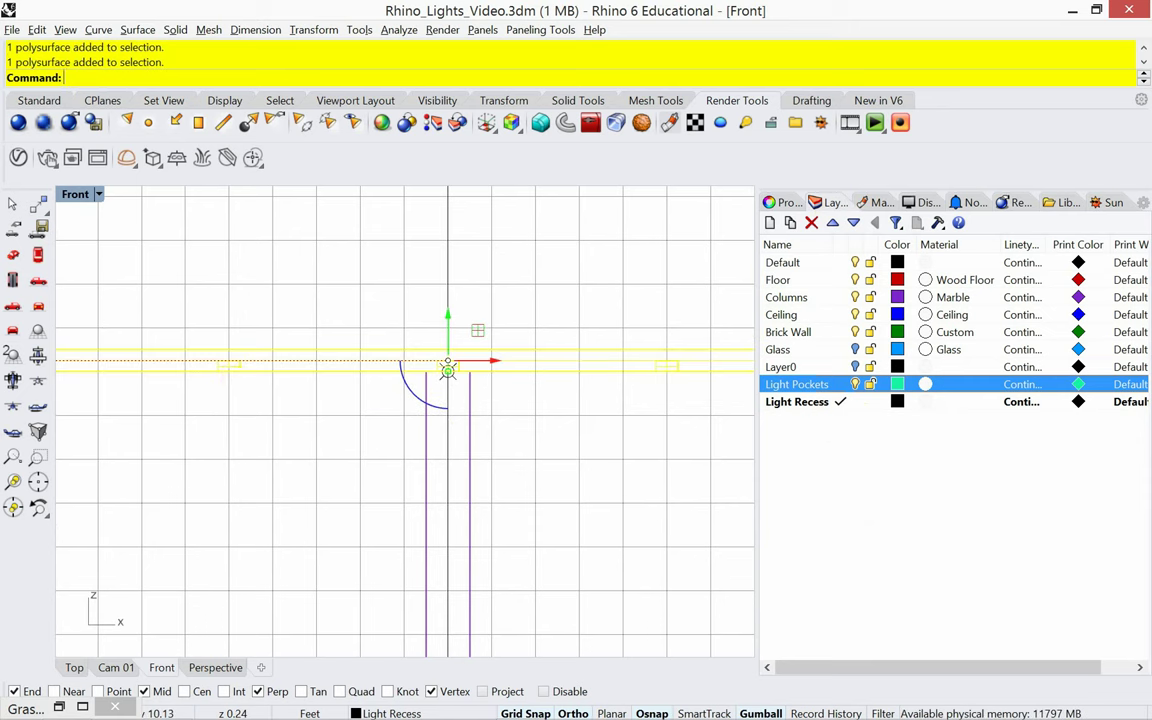
key(Escape)
scroll(226, 385, up, 2)
scroll(226, 388, up, 5)
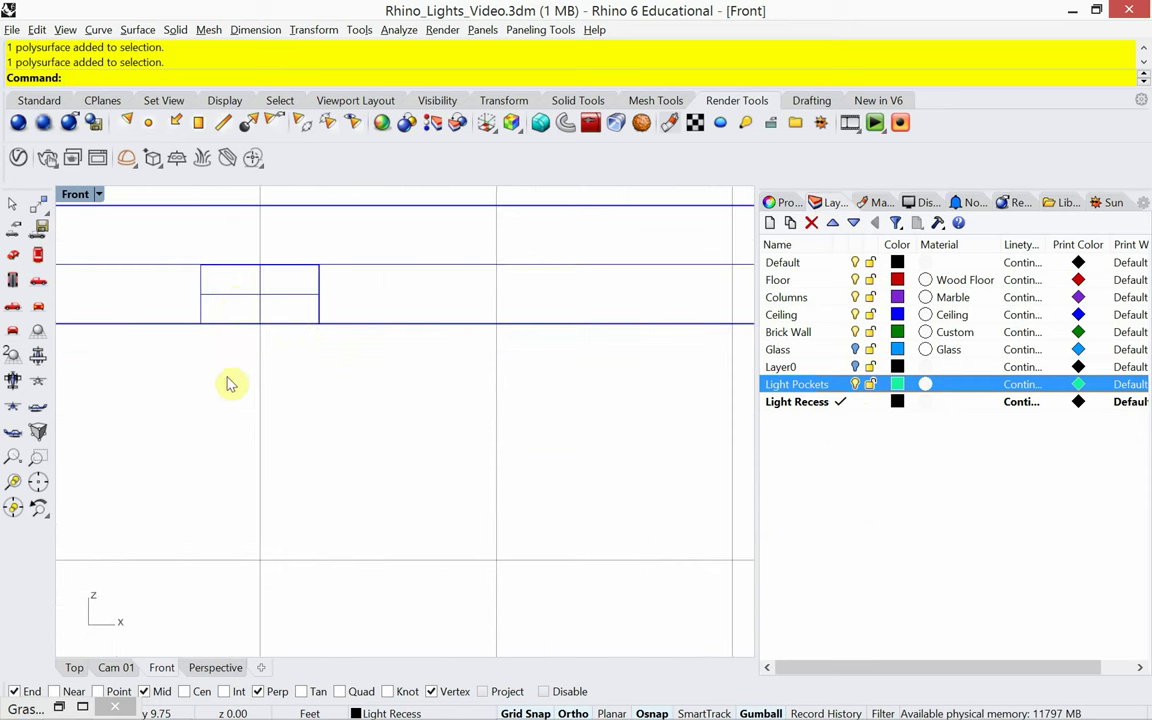
click(229, 299)
click(234, 362)
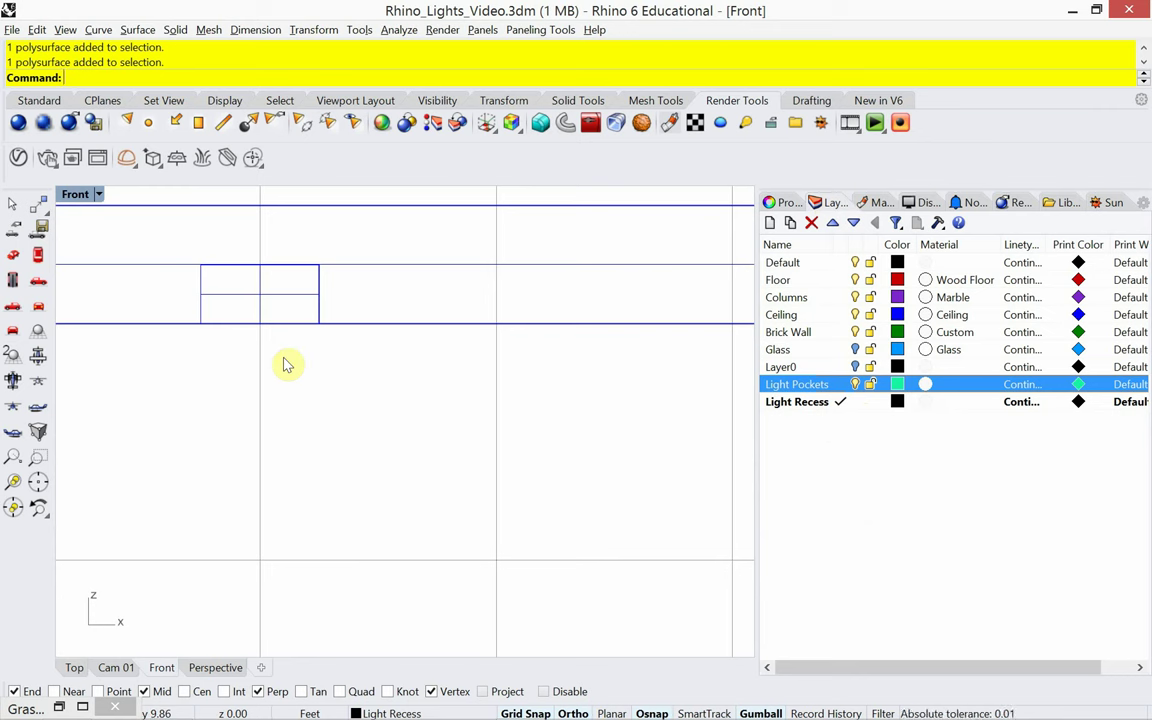
click(260, 287)
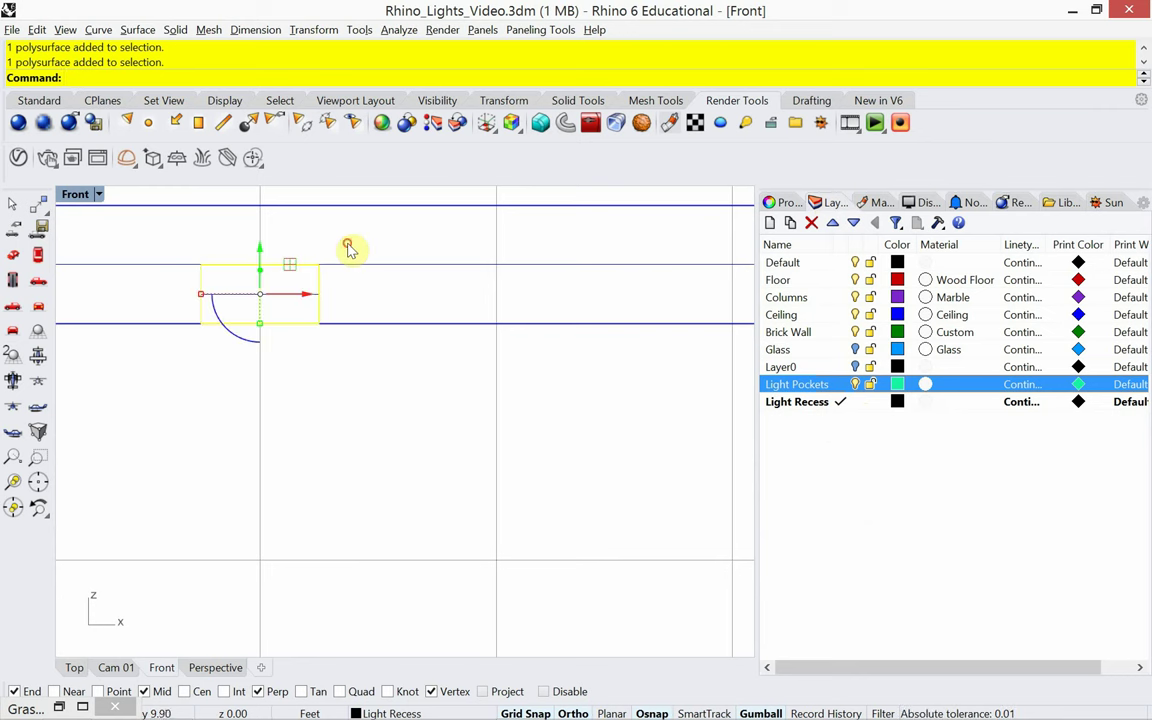
key(Delete)
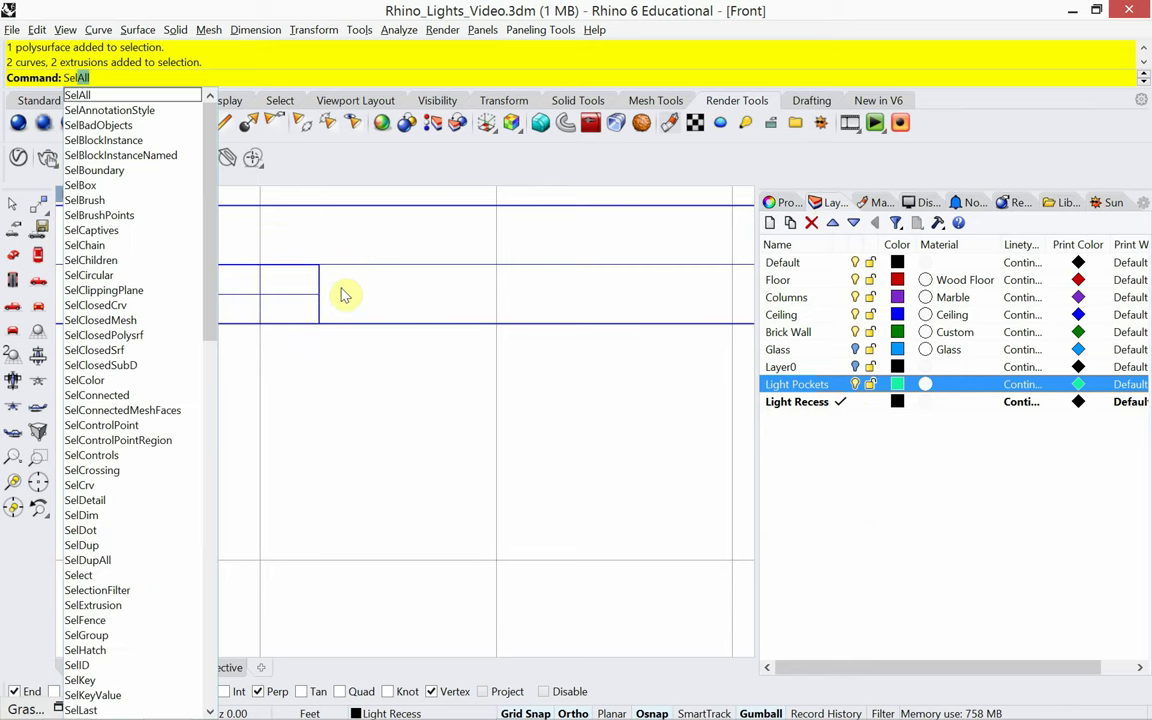
Step: Select all extrusions with SelExtrusion, exclude the floor, columns and brick wall, and delete the remaining Light Recess extrusions
text(Extrusion)
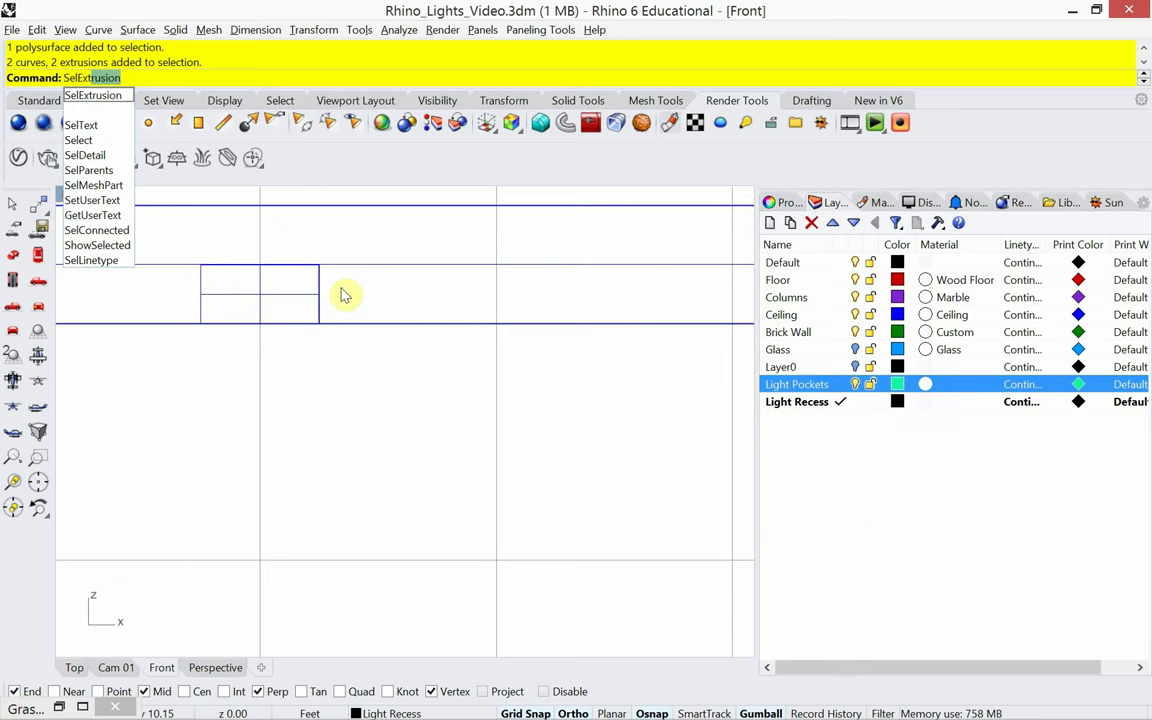
key(Return)
scroll(343, 340, up, 5)
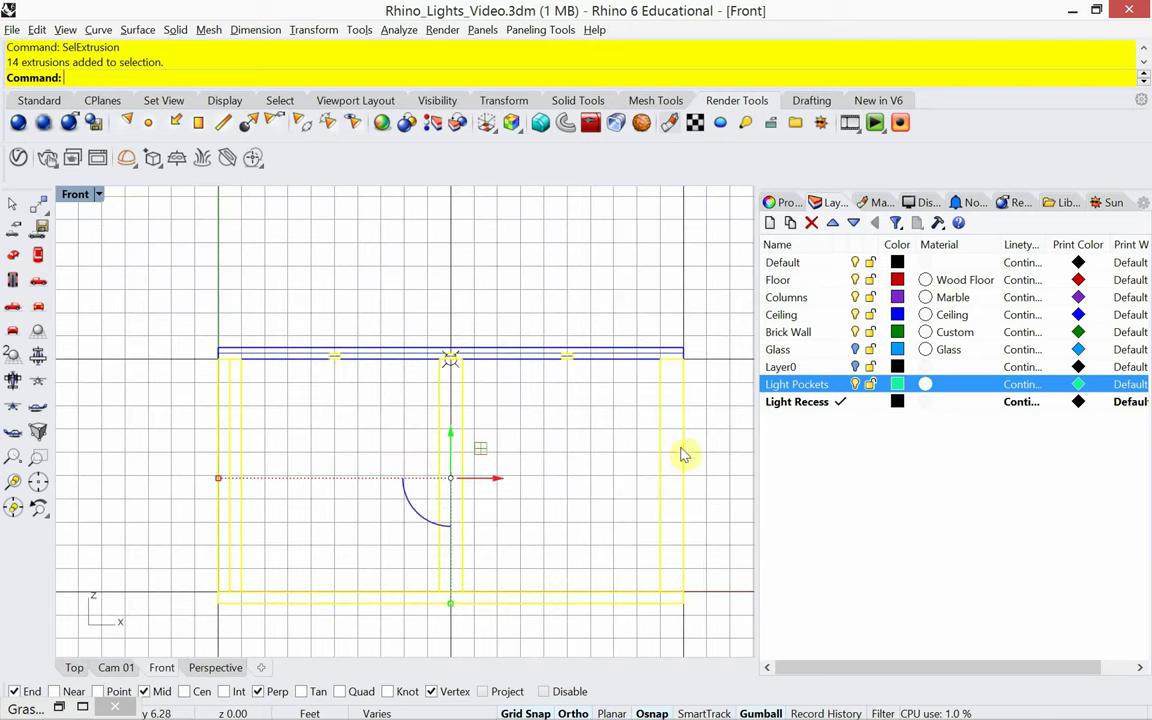
drag(730, 434, 140, 624)
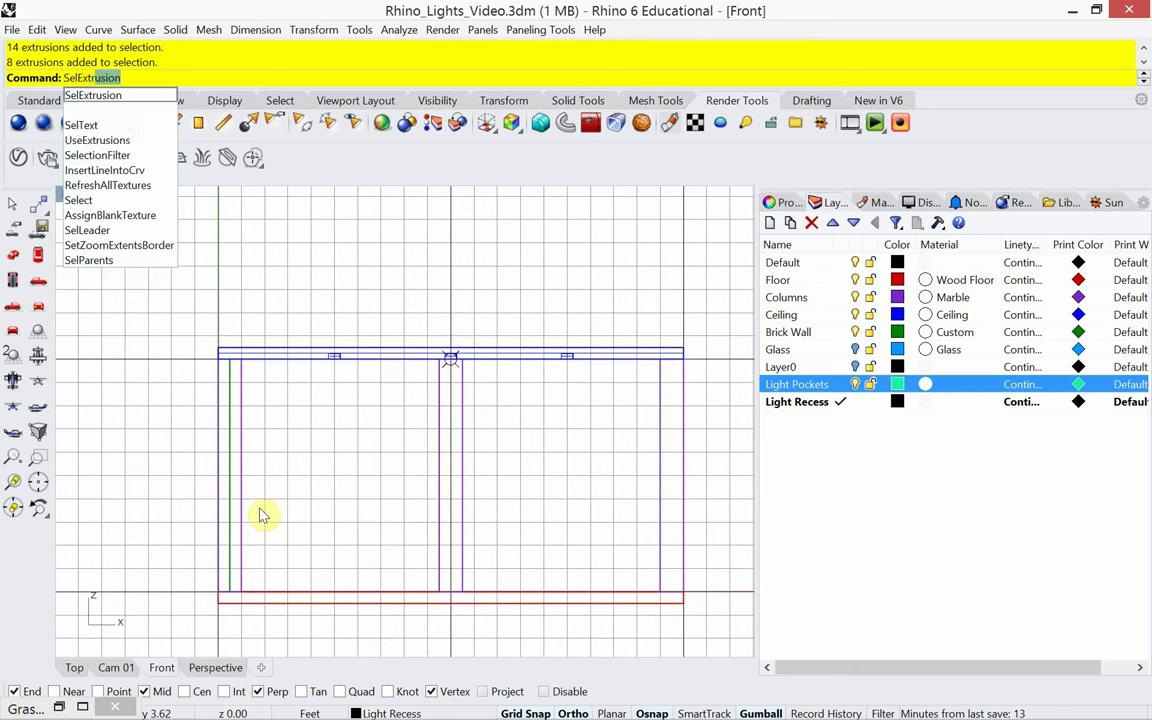
key(Return)
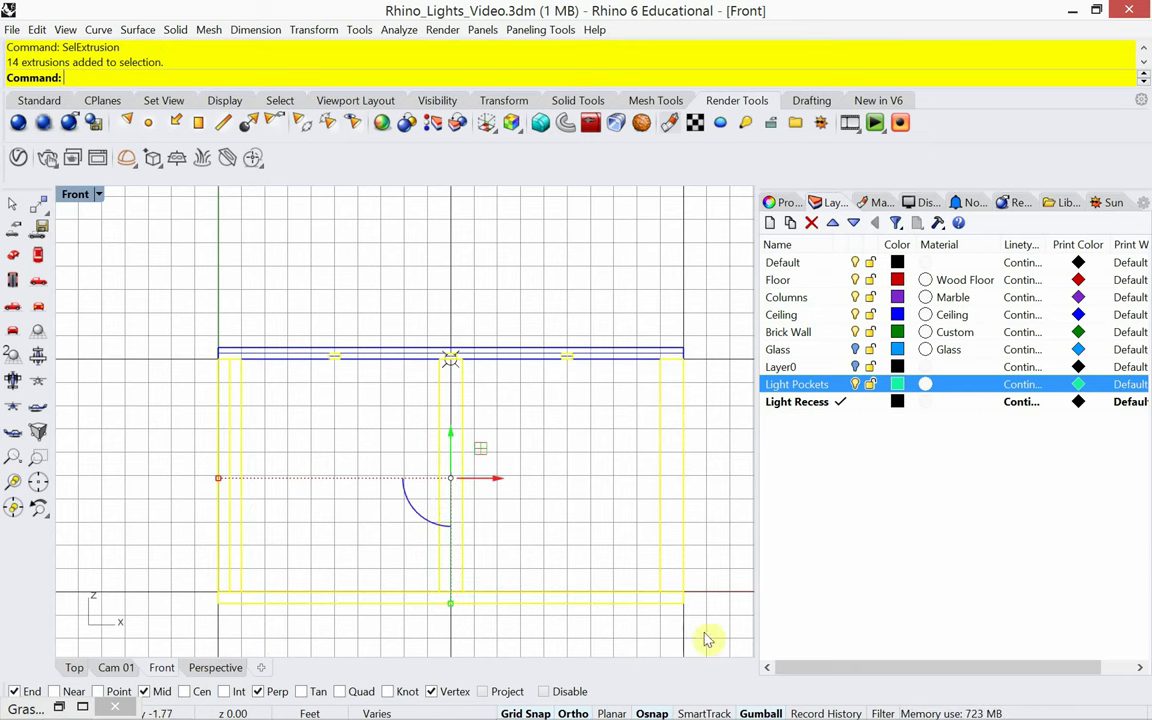
drag(717, 626, 154, 429)
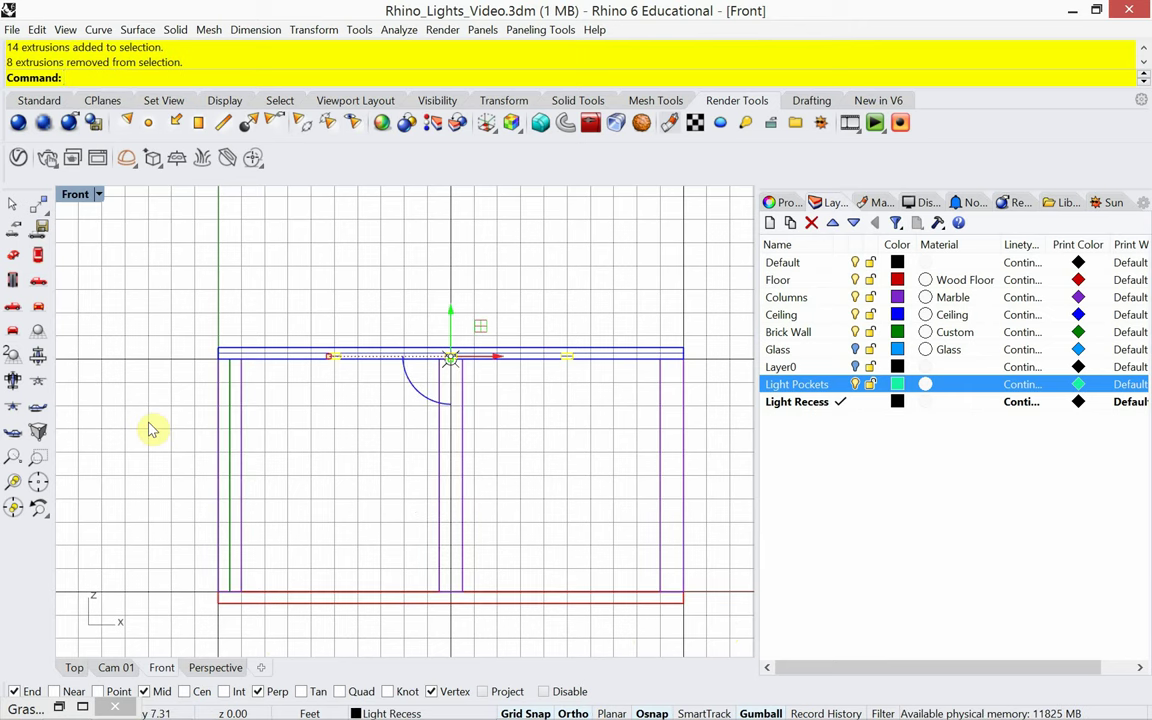
key(Delete)
Step: Try extruding the light pocket curves at the ceiling's underside 2" downward as solids, and undo the extrusion
scroll(233, 355, up, 5)
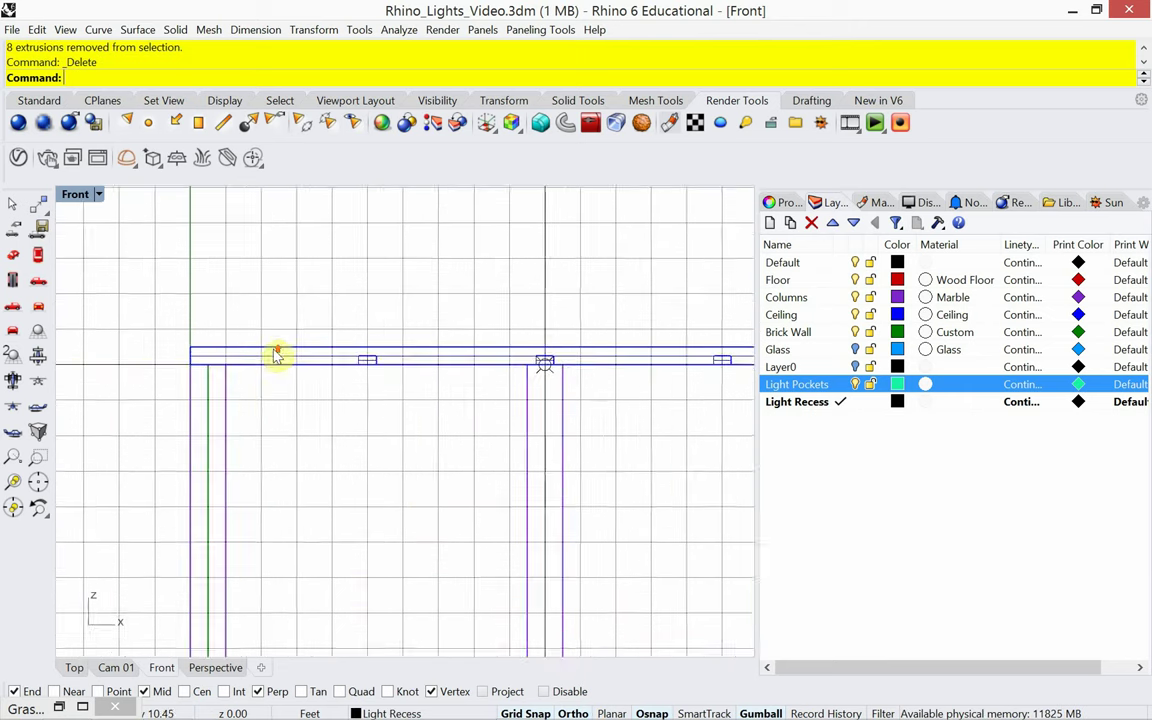
right_drag(360, 368, 216, 334)
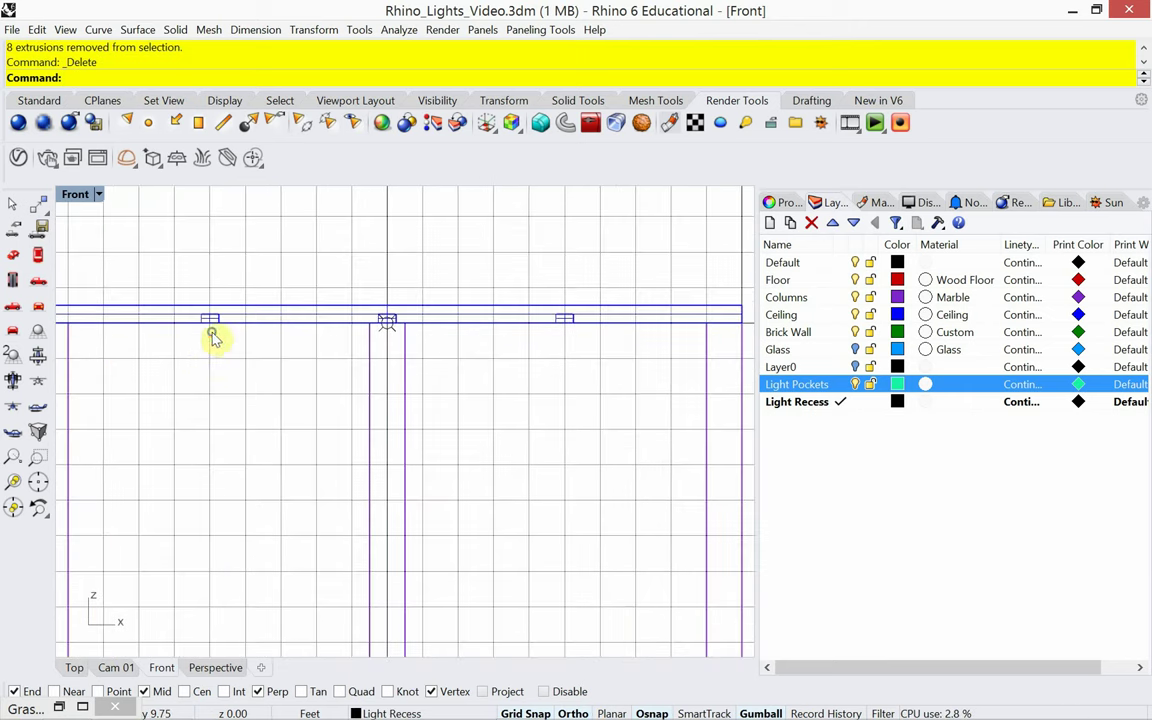
drag(175, 335, 593, 327)
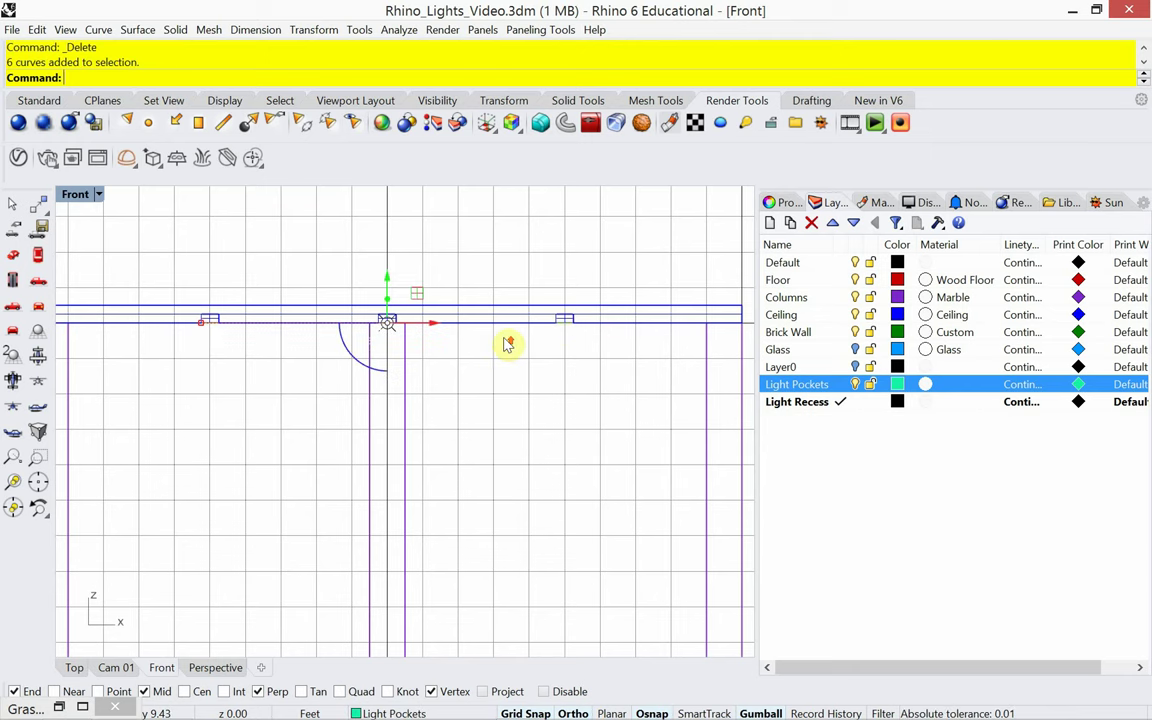
scroll(590, 325, up, 5)
scroll(615, 334, up, 3)
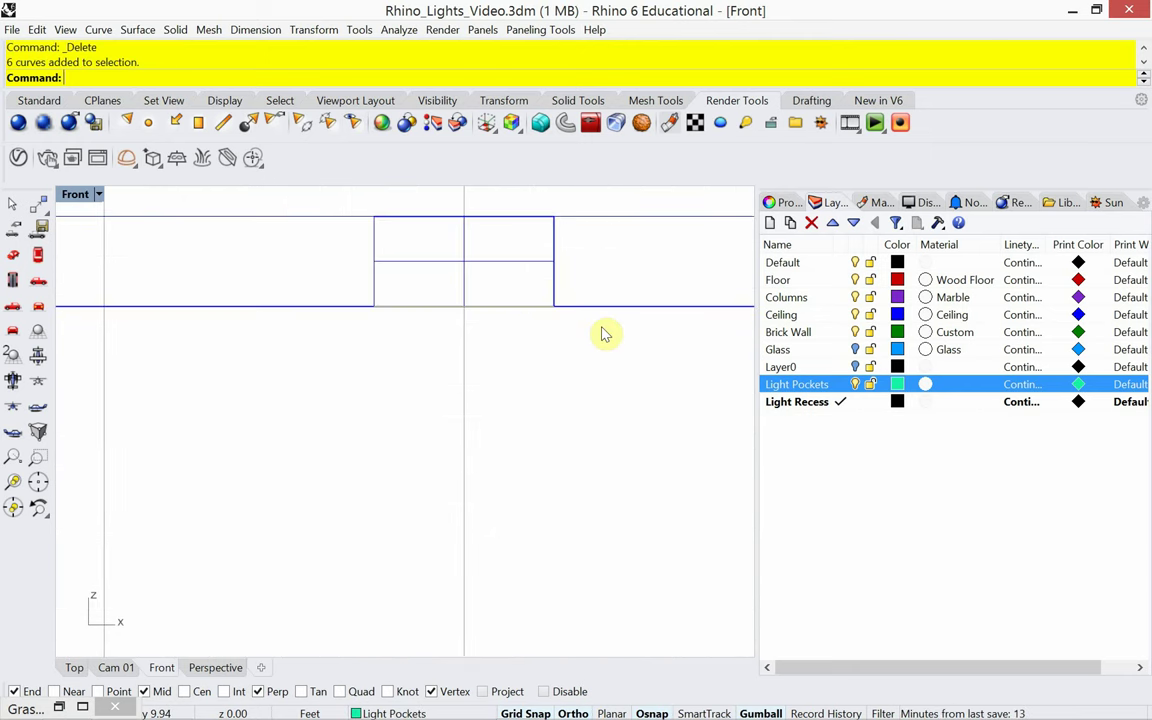
key(Return)
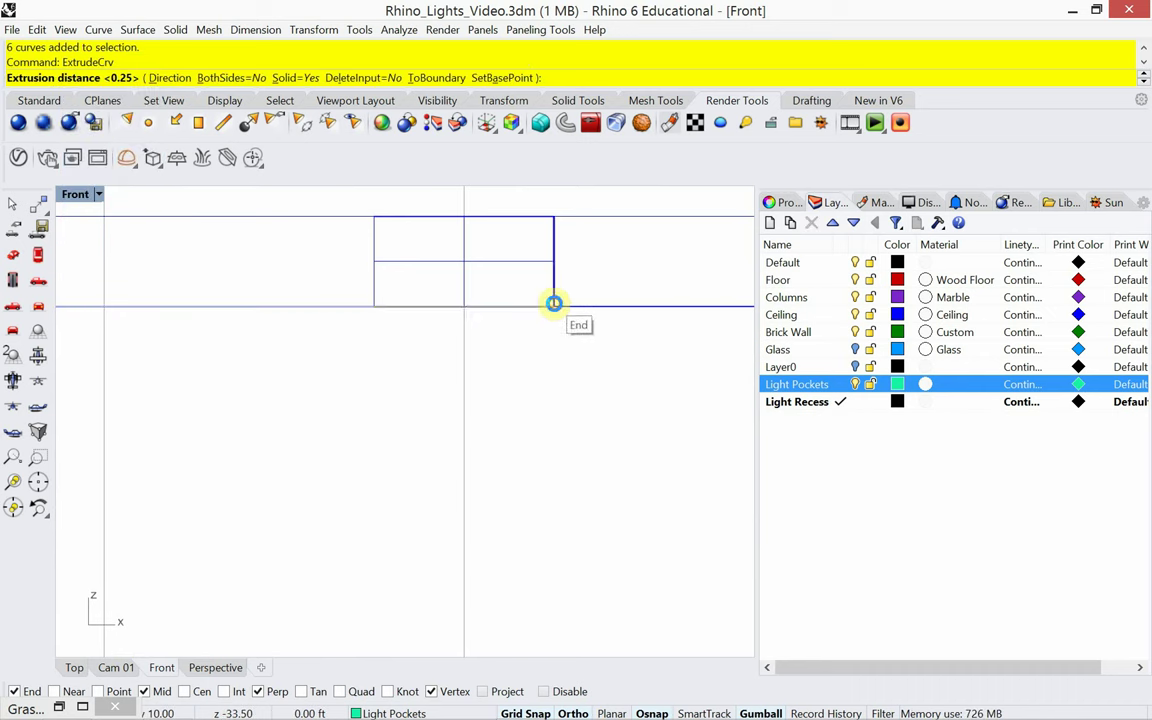
click(553, 304)
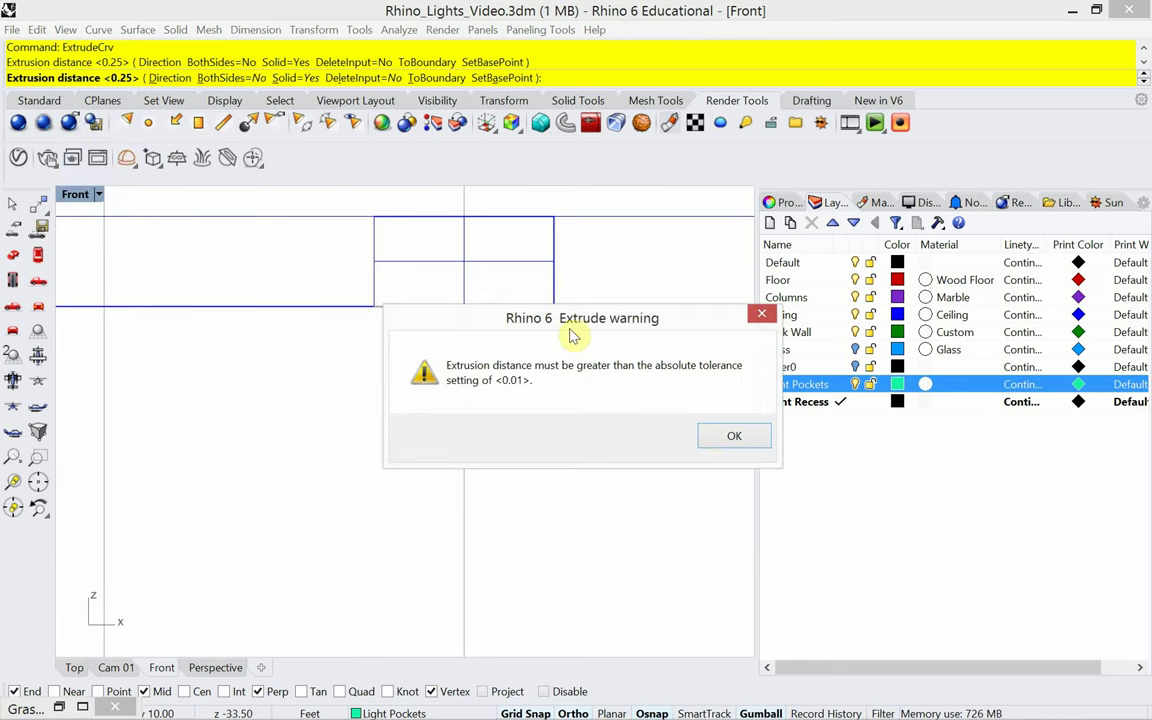
click(727, 435)
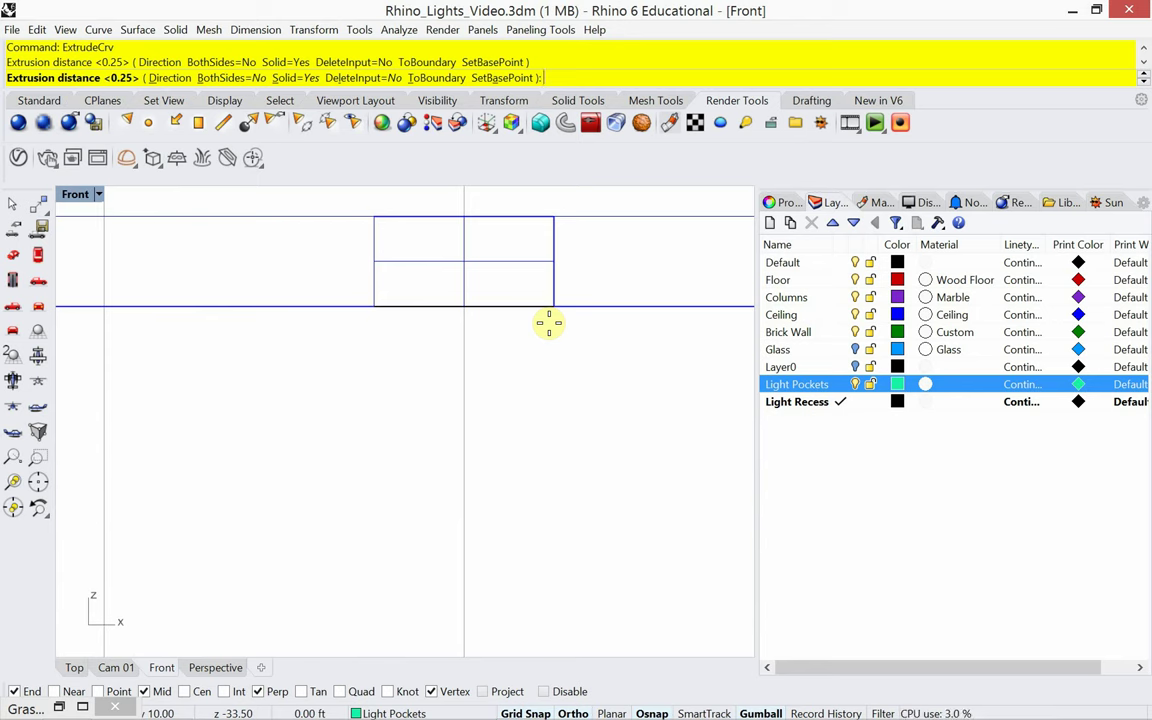
scroll(539, 331, down, 3)
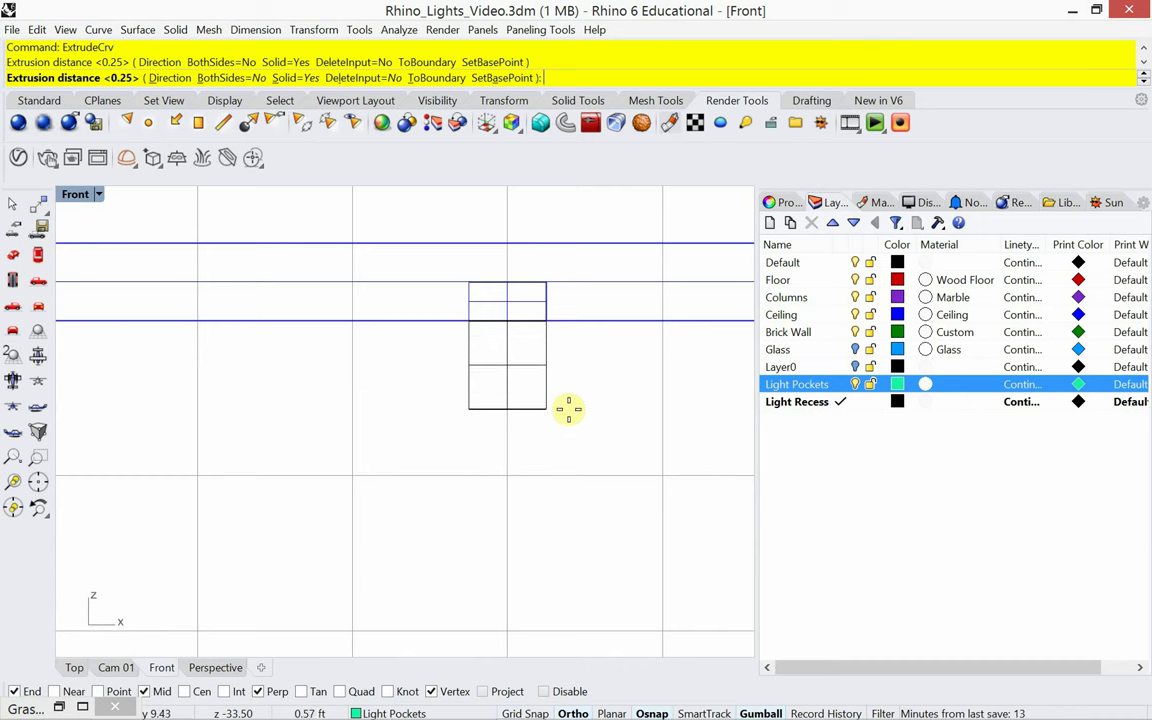
text(2")
key(Return)
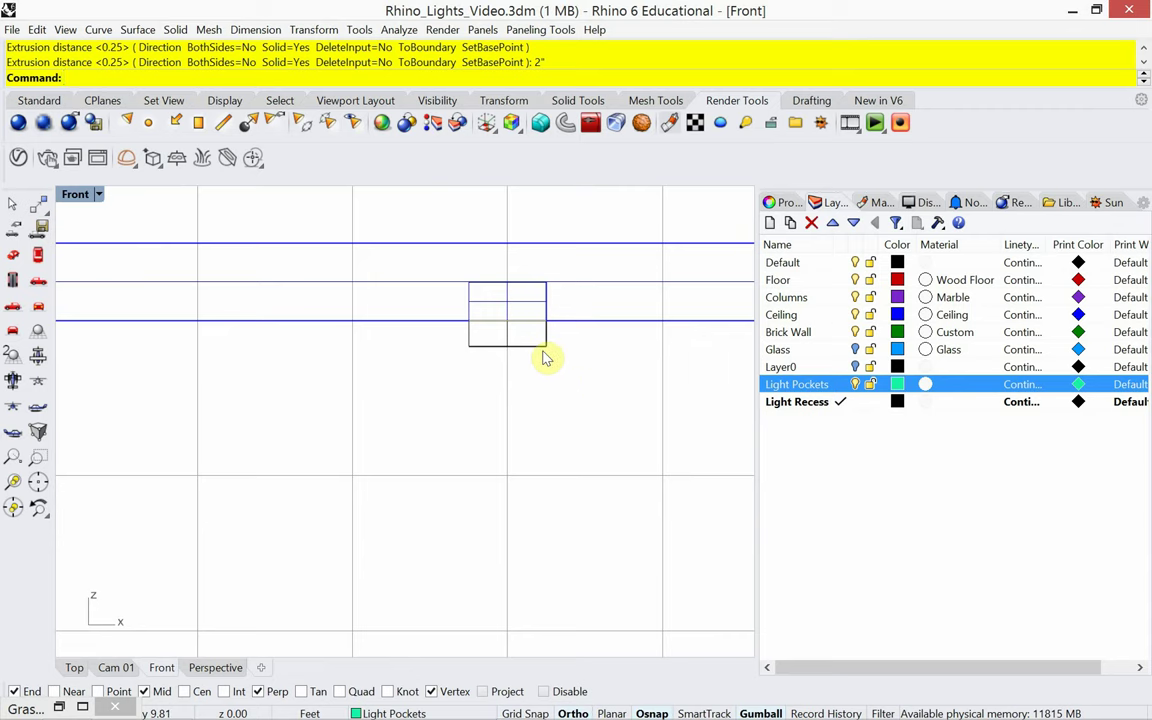
key(ctrl+z)
Step: Extrude the light pocket curves at the ceiling's underside 0.5" downward as solids
scroll(580, 373, down, 5)
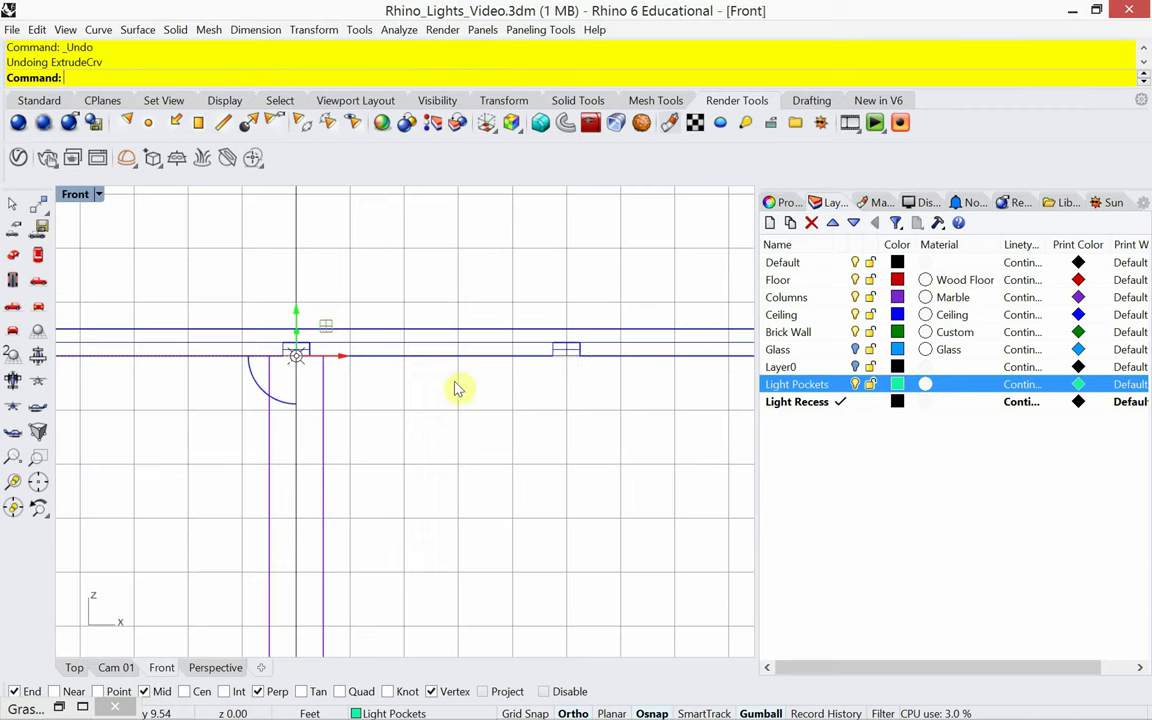
scroll(340, 396, up, 2)
key(Delete)
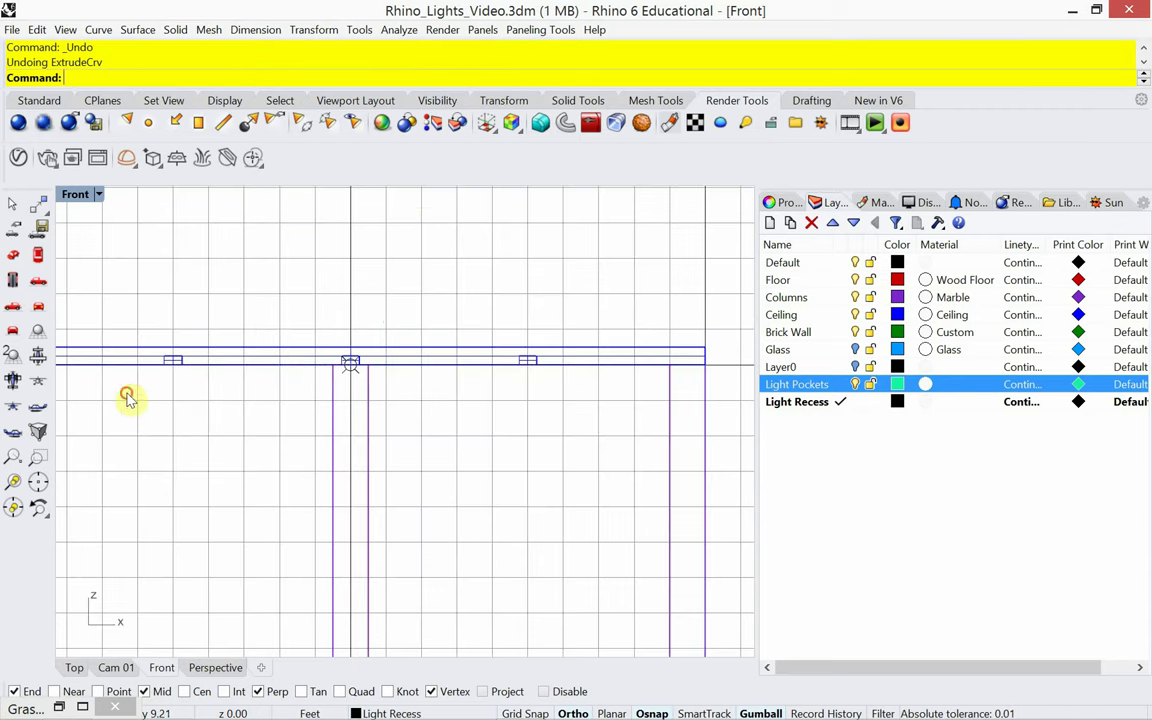
drag(126, 389, 563, 366)
scroll(535, 390, up, 5)
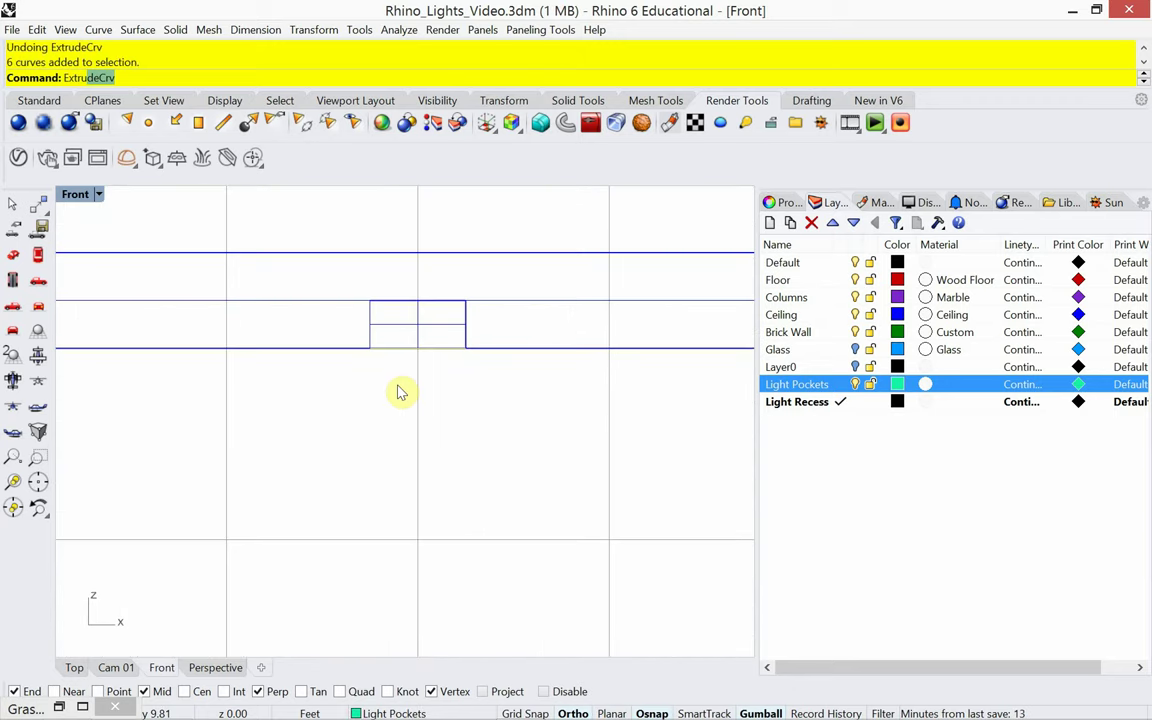
key(Return)
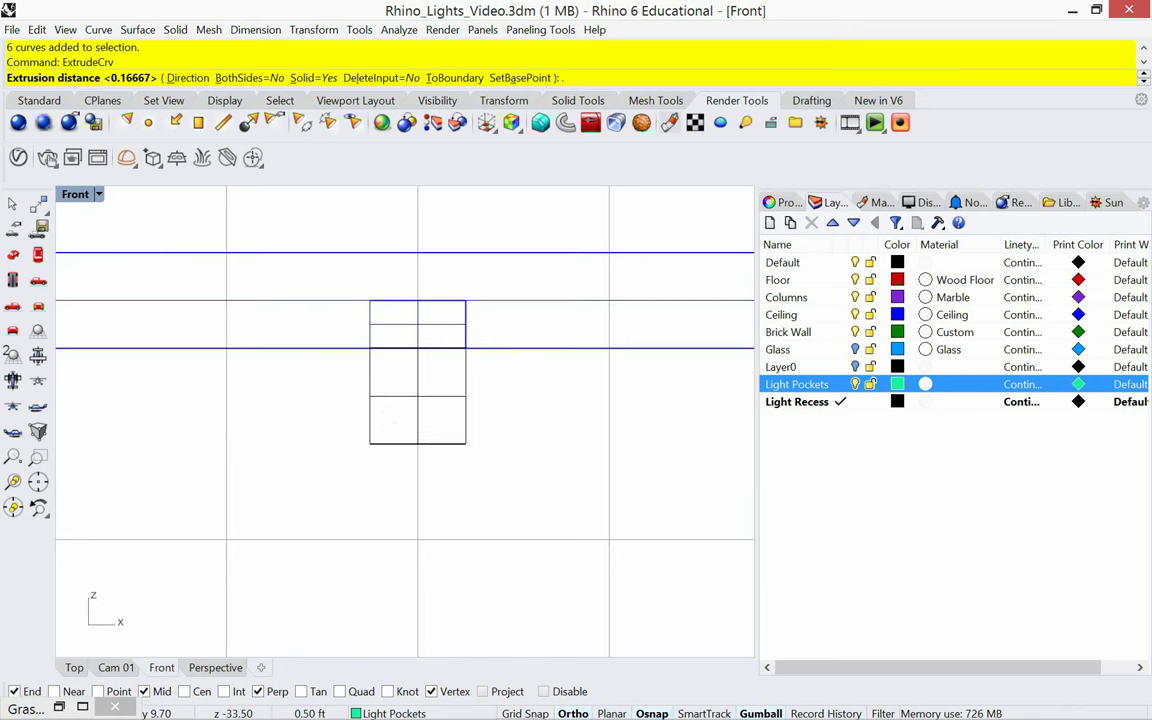
text(.5)
key(Return)
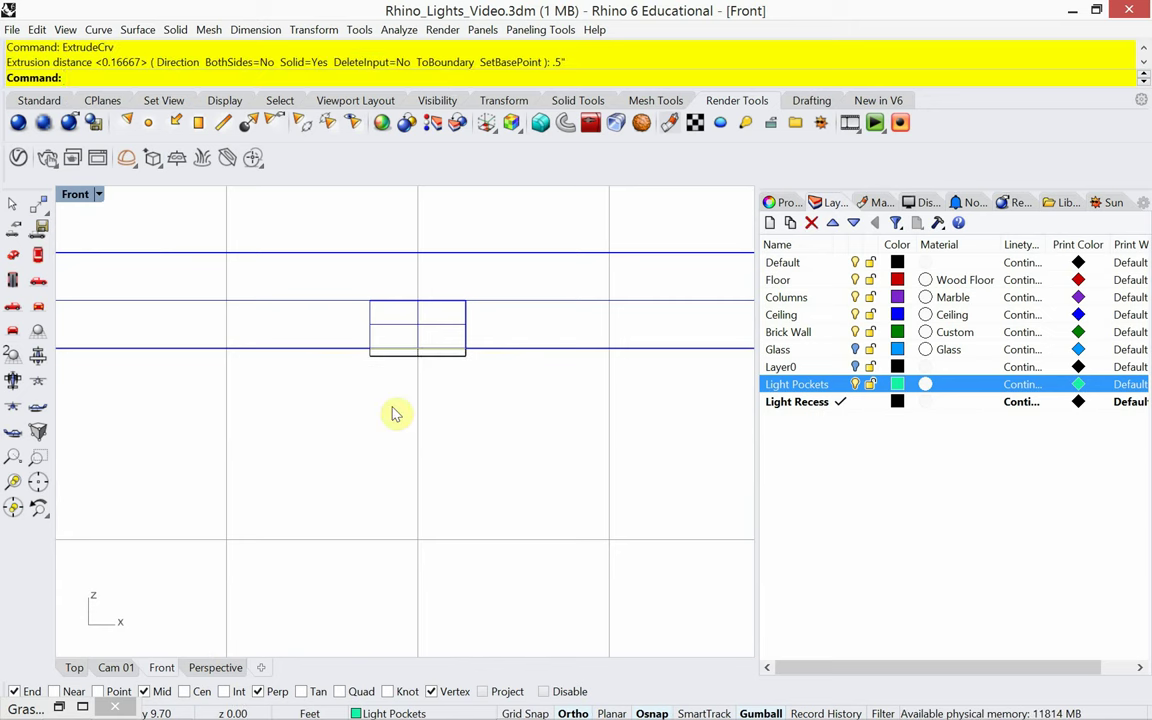
scroll(397, 371, up, 2)
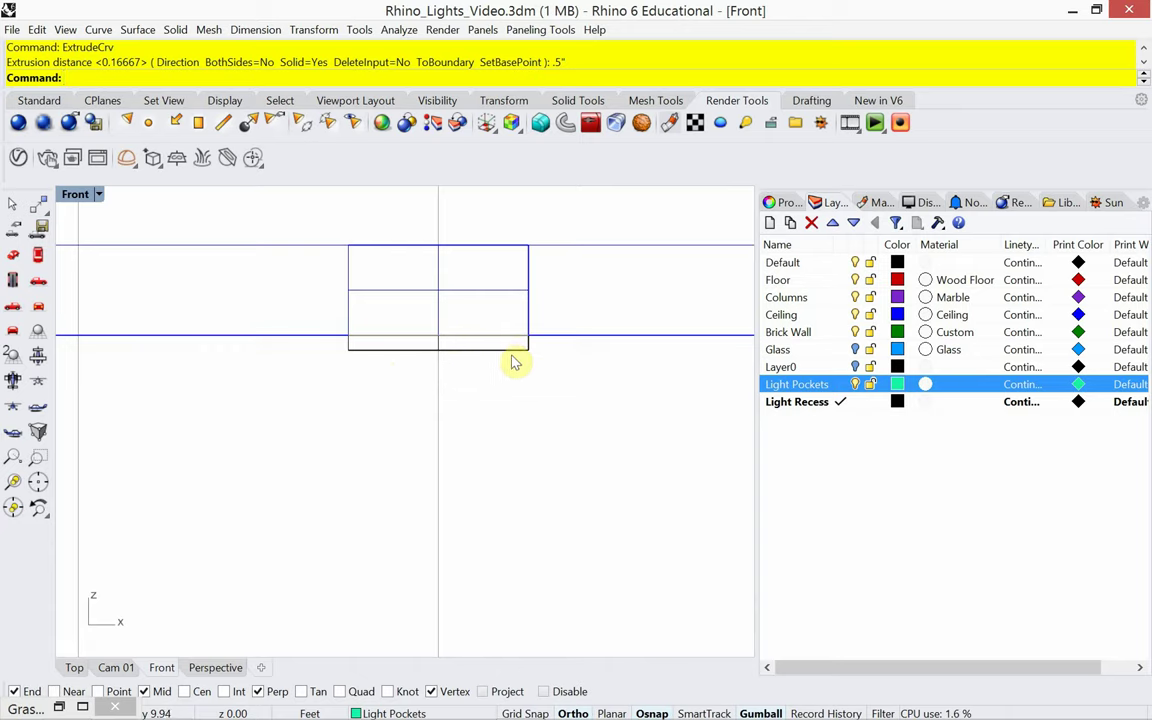
scroll(535, 348, down, 6)
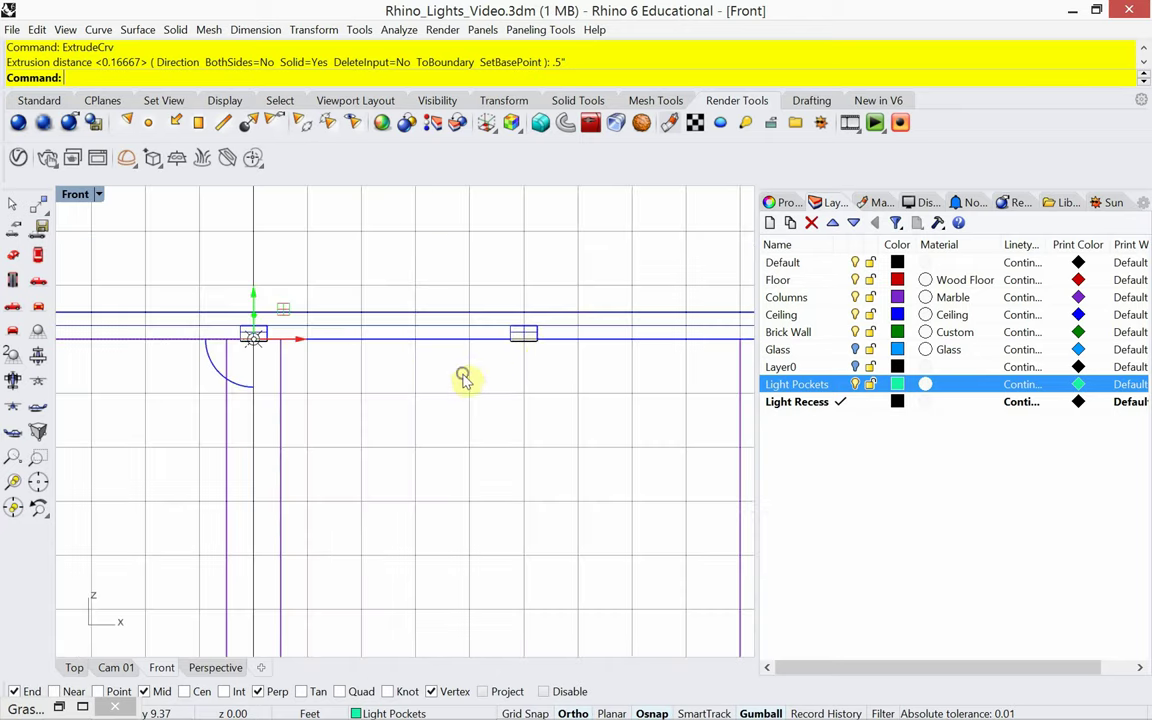
right_drag(465, 378, 608, 412)
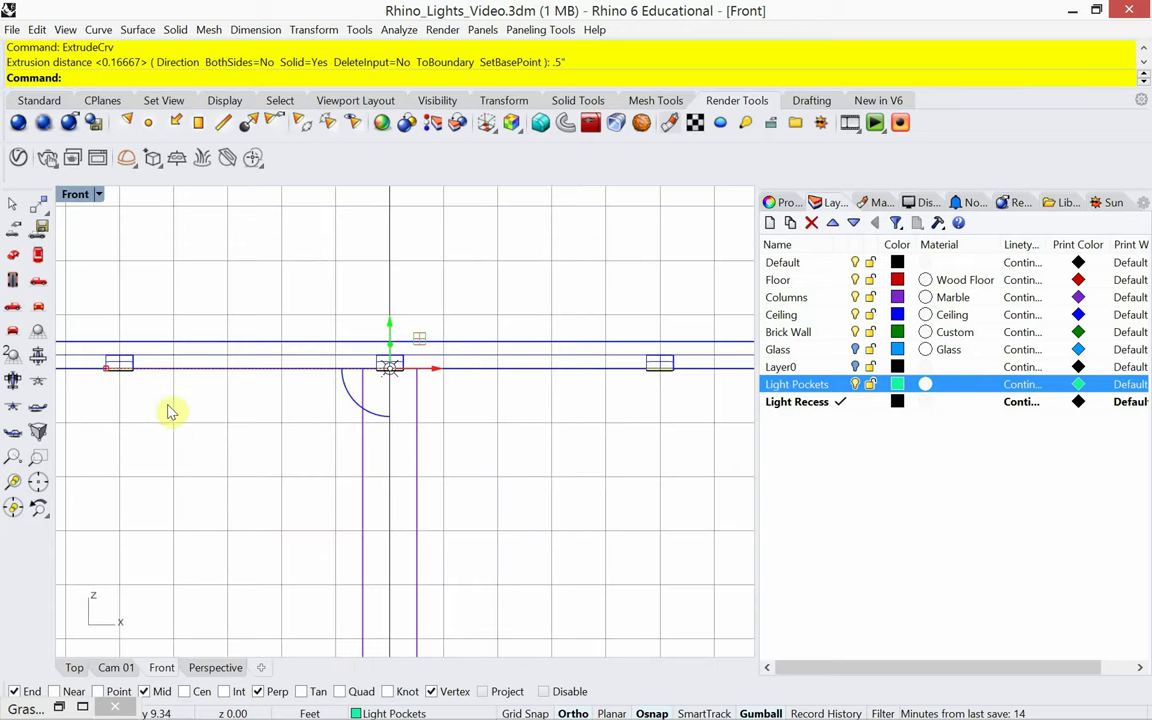
key(Delete)
drag(79, 402, 694, 374)
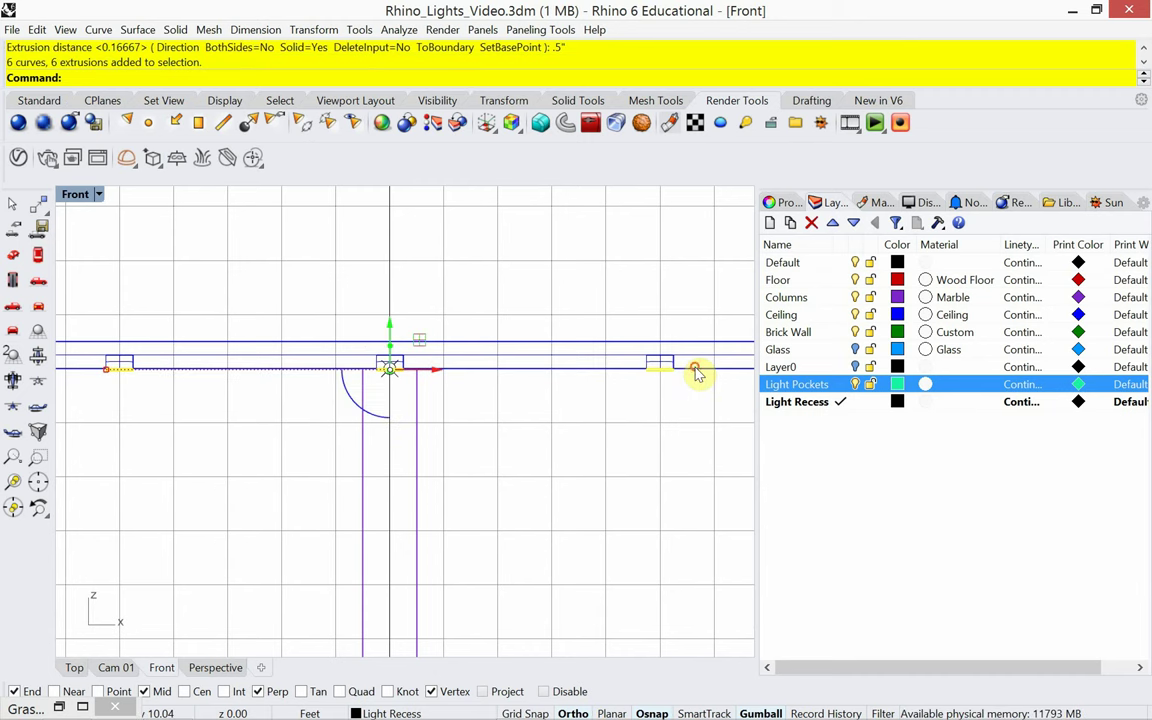
scroll(680, 399, up, 4)
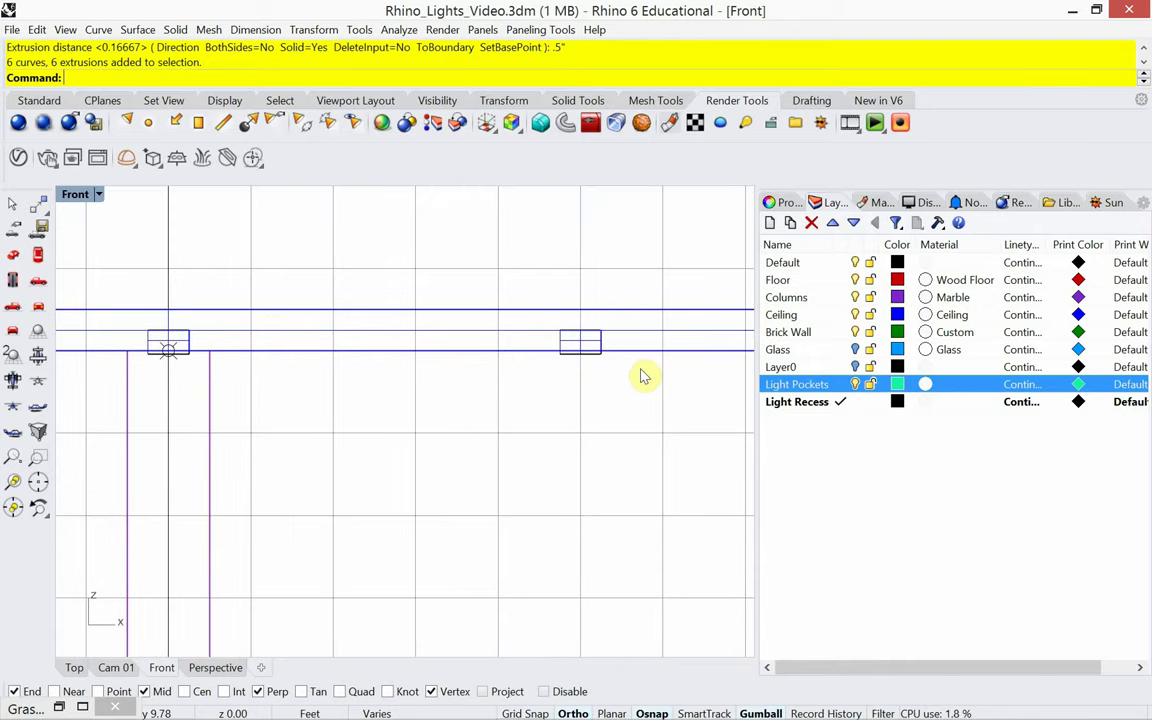
Step: Select all extrusions with SelExtrusion and exclude the floor, columns and brick wall from the selection
scroll(640, 375, down, 5)
text(S)
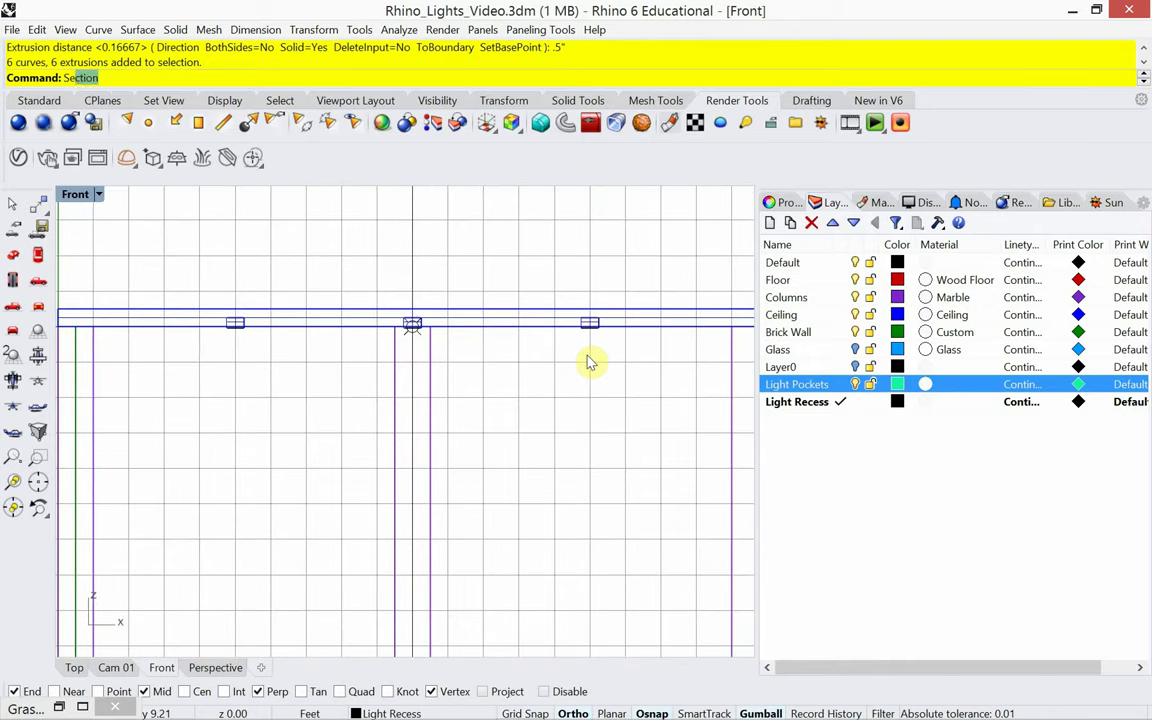
text(el)
key(Return)
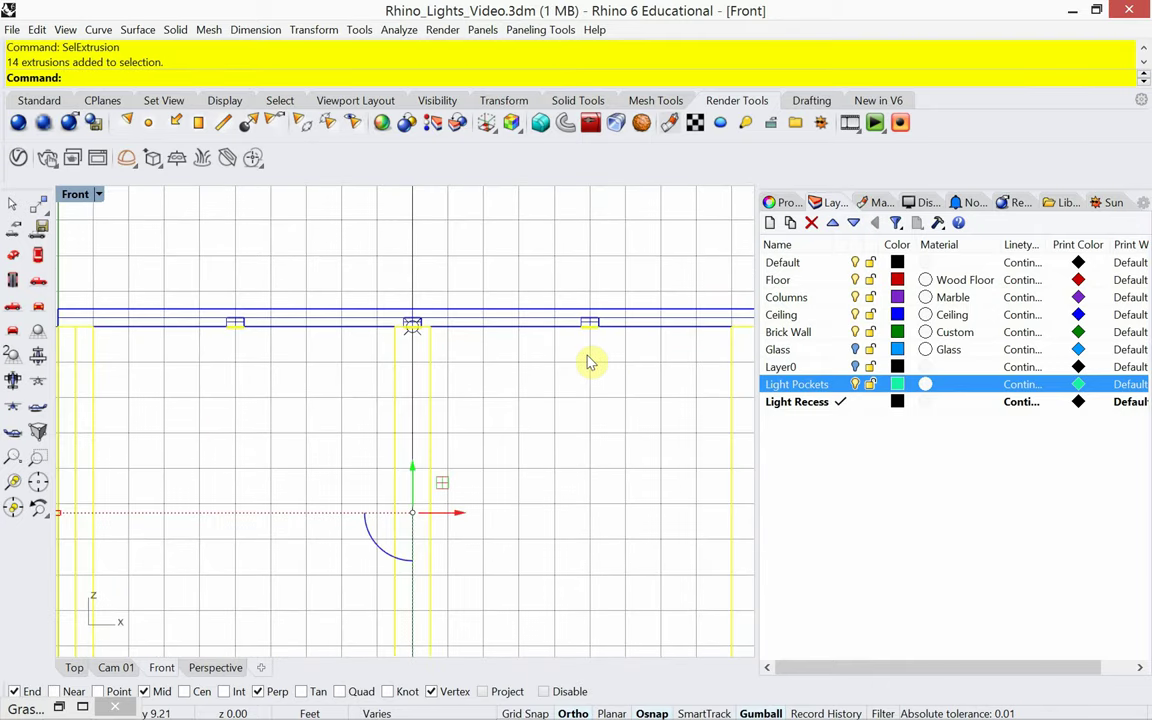
scroll(560, 340, down, 3)
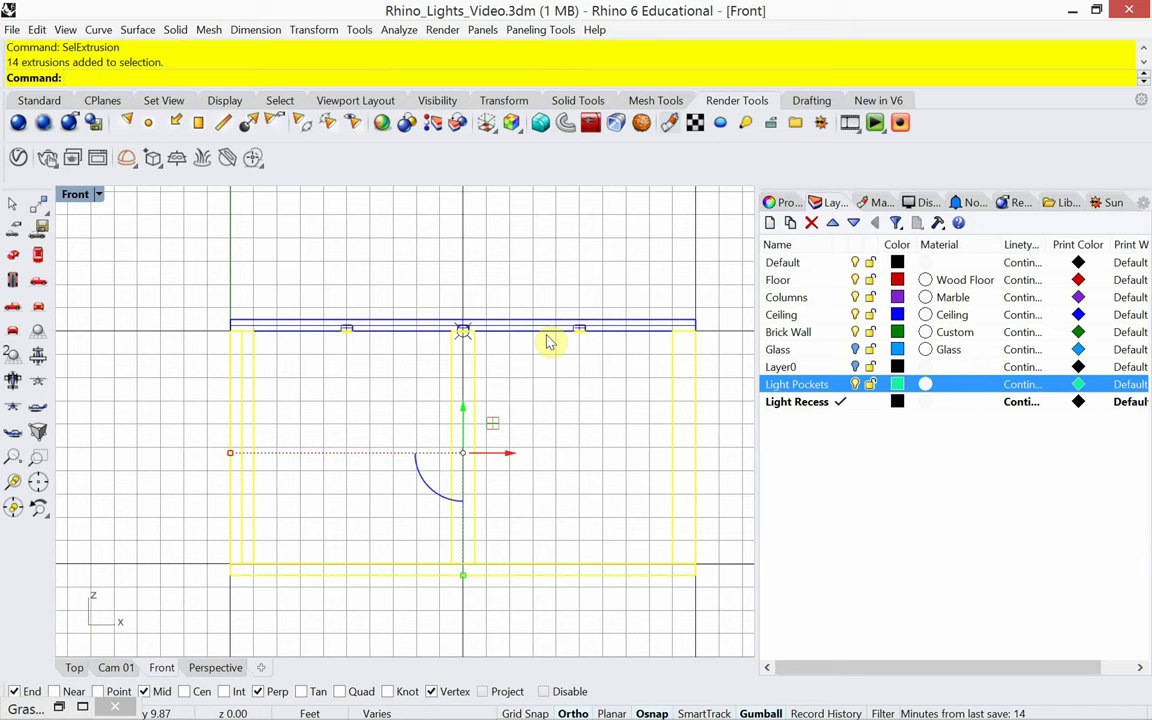
drag(712, 590, 207, 358)
scroll(465, 354, up, 3)
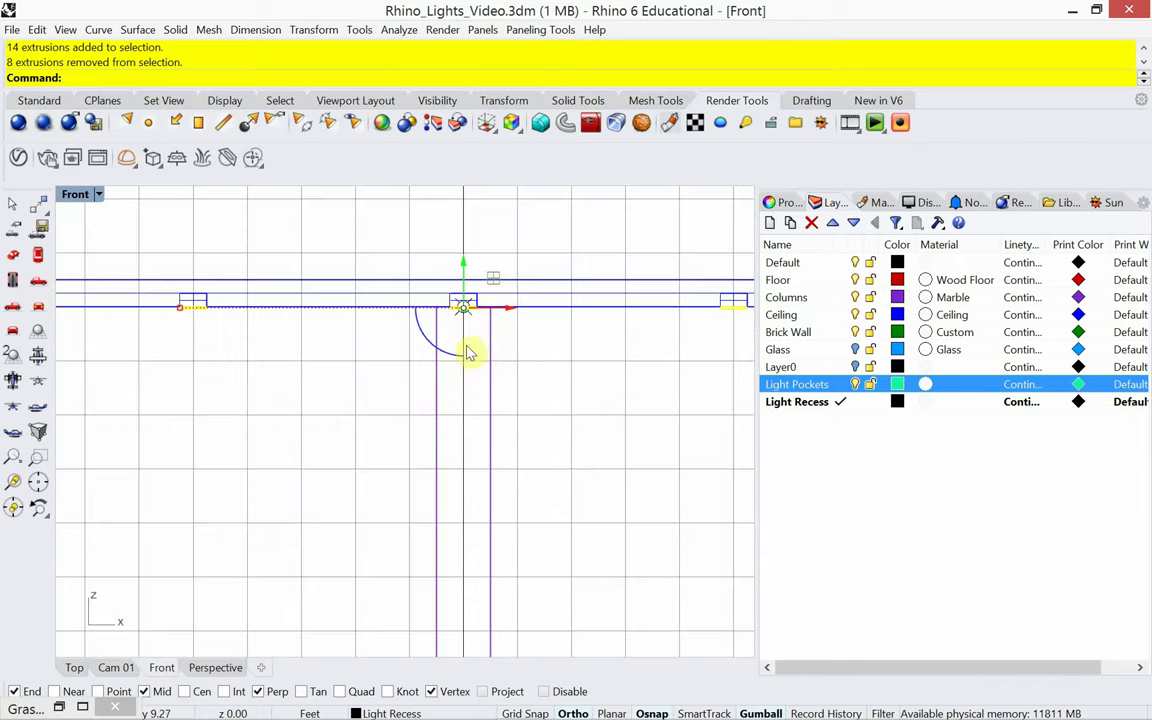
right_drag(469, 352, 383, 355)
Step: Create a new layer named Light Trim, make it current, set its color to turquoise, and clear the object selection
right_click(780, 440)
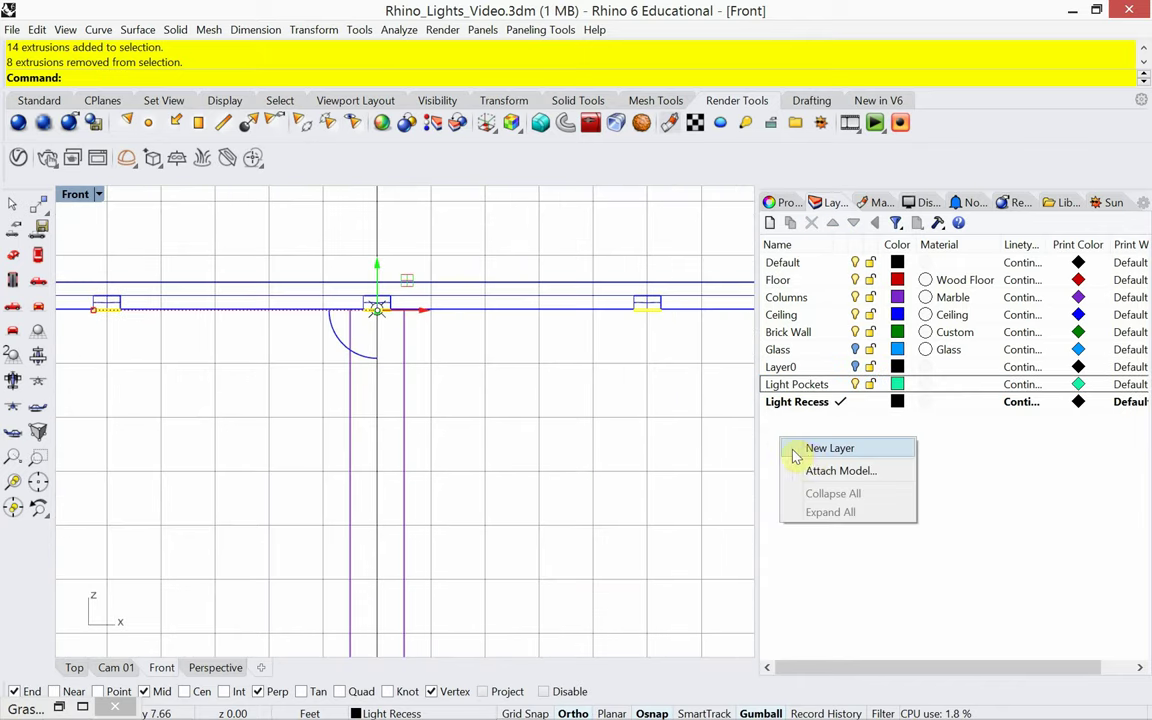
click(805, 450)
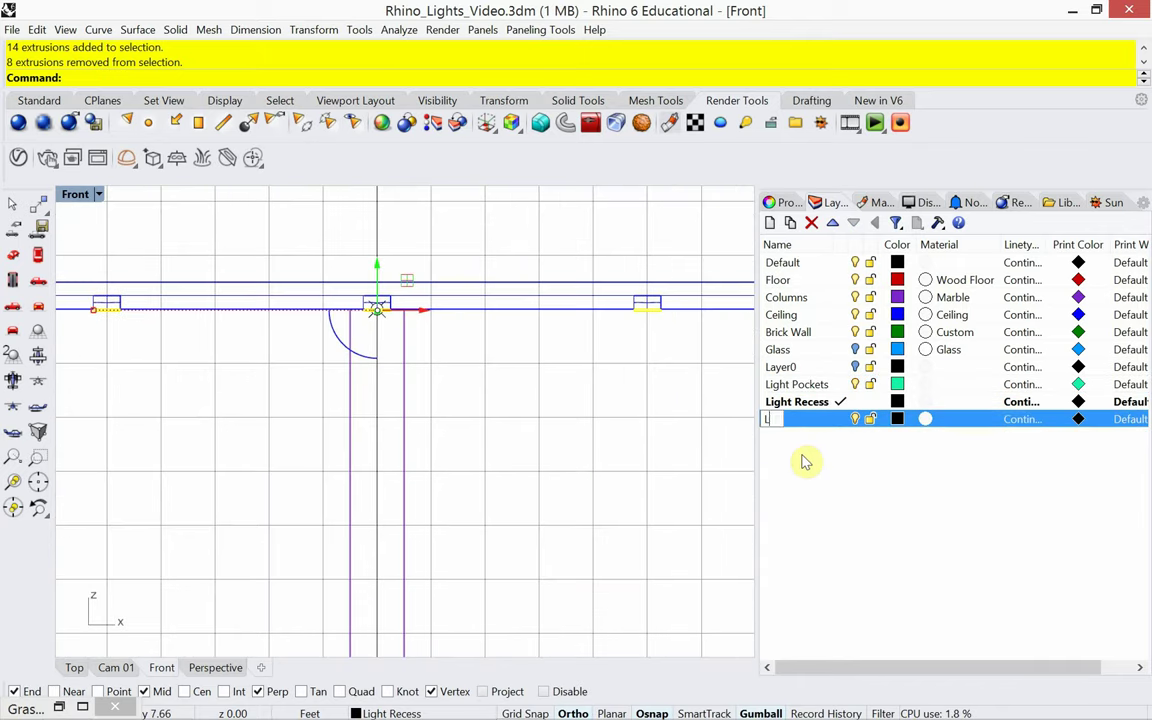
text(Light Trim)
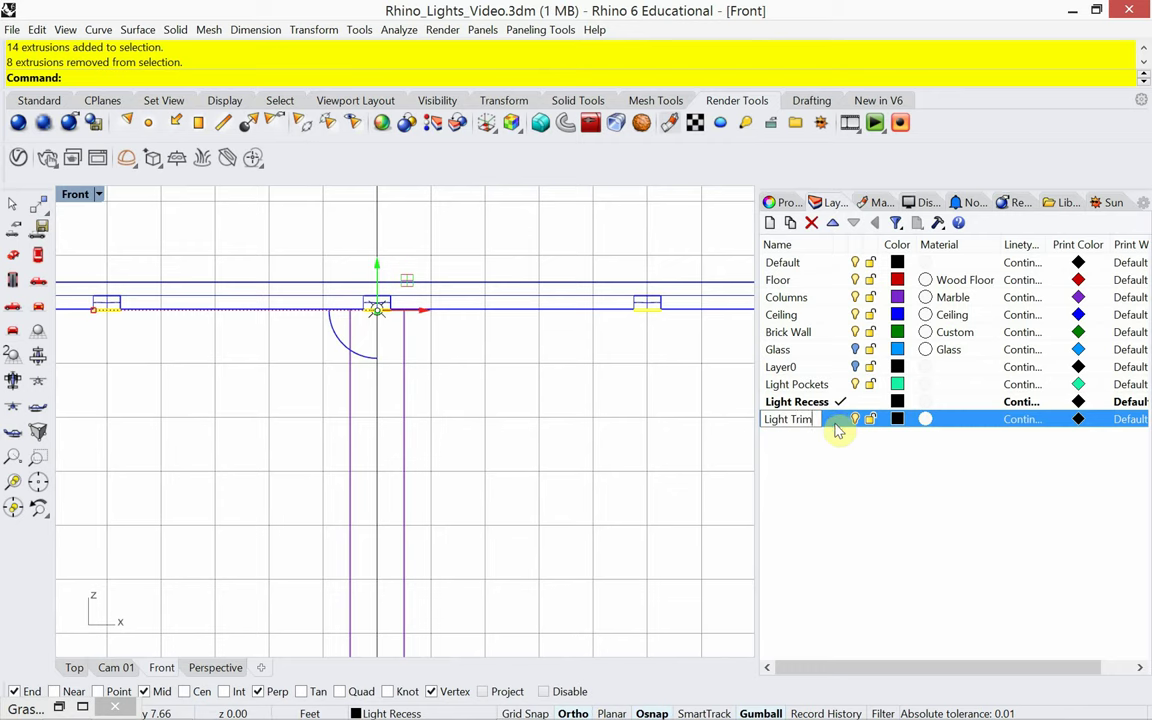
click(838, 419)
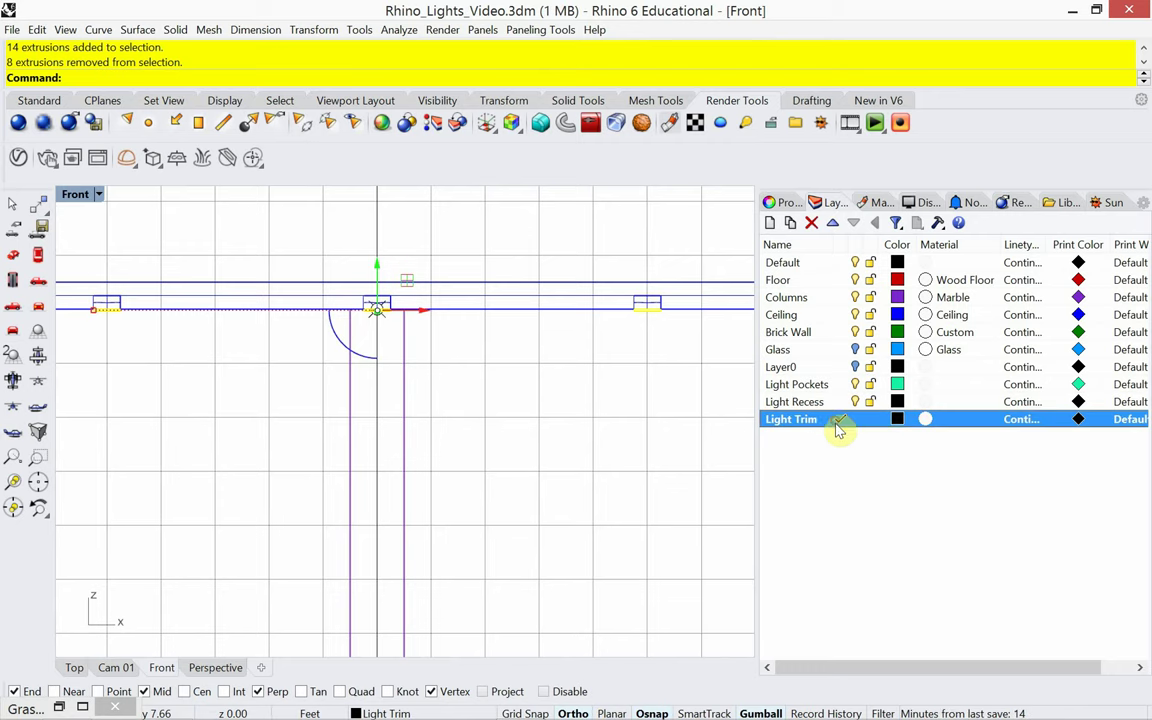
click(898, 420)
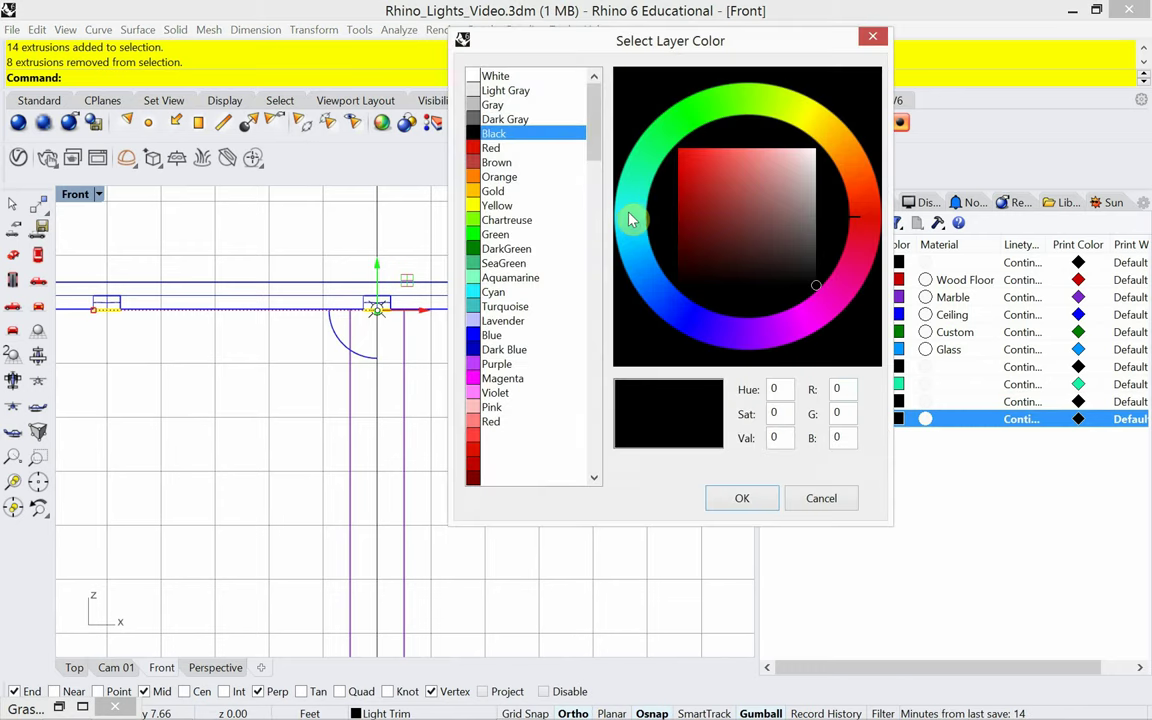
click(632, 221)
click(741, 498)
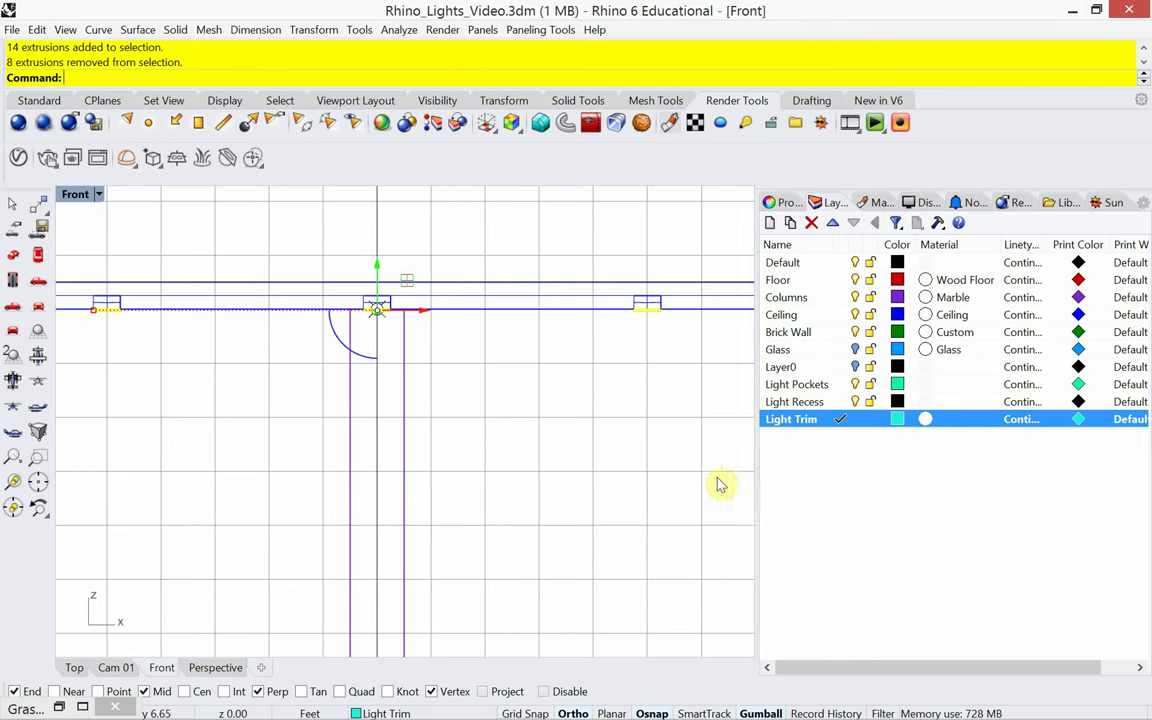
click(698, 428)
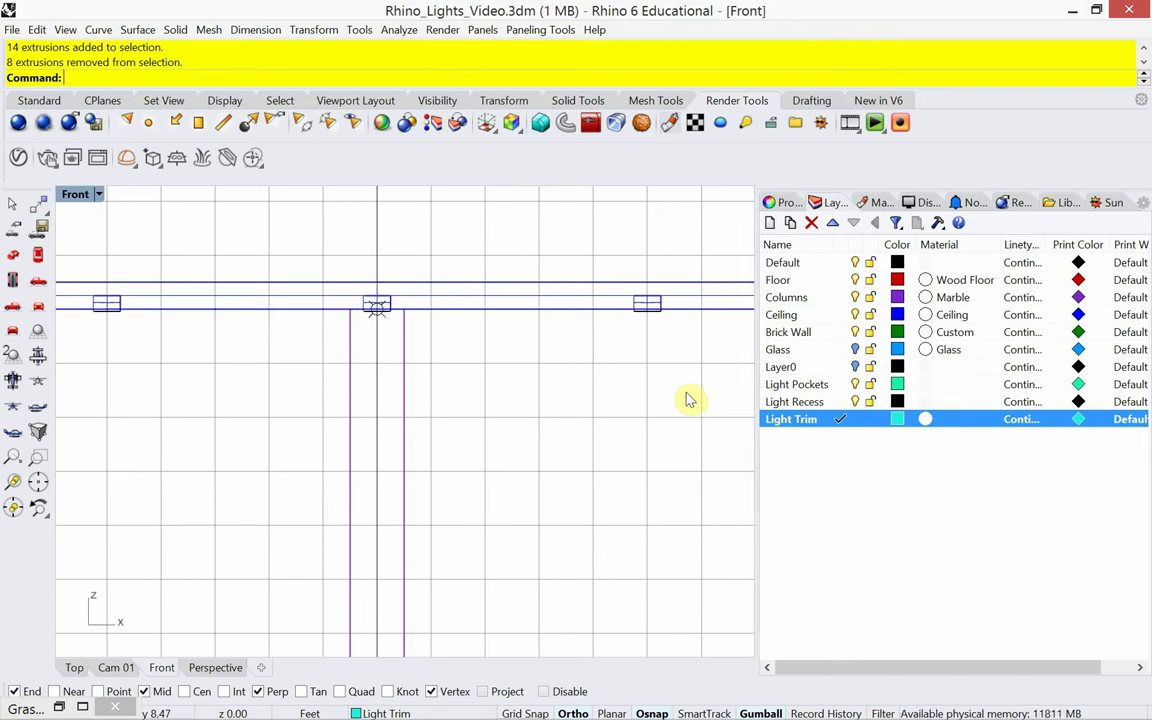
click(854, 404)
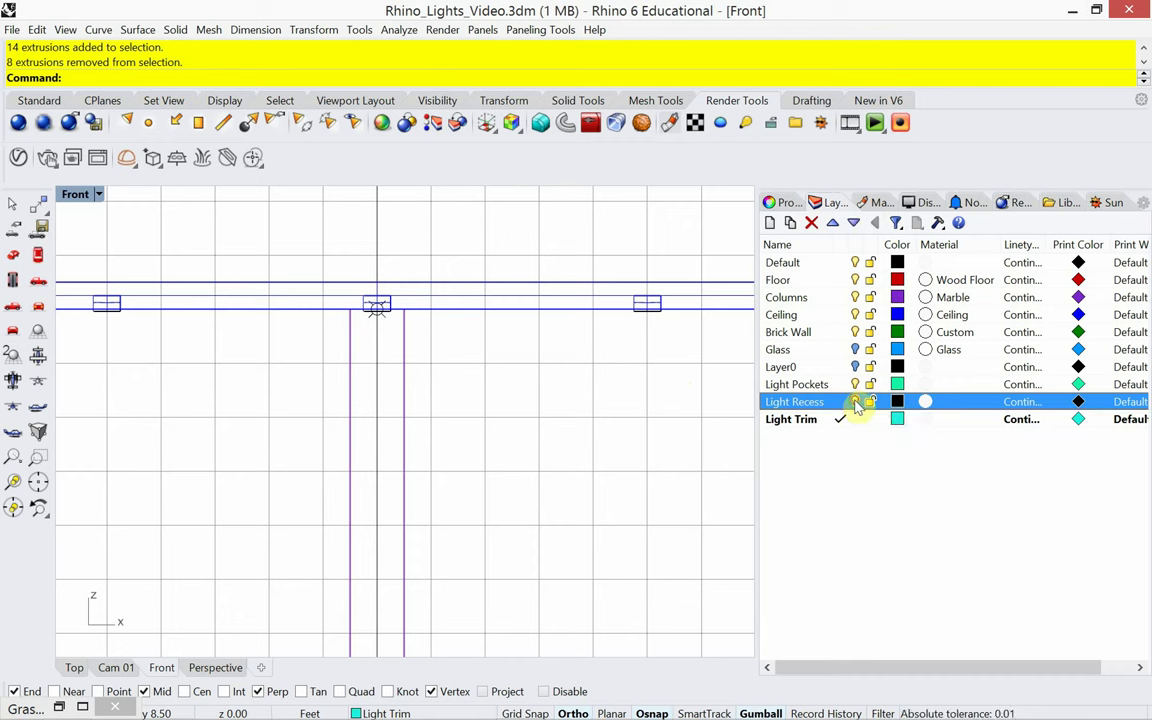
click(855, 402)
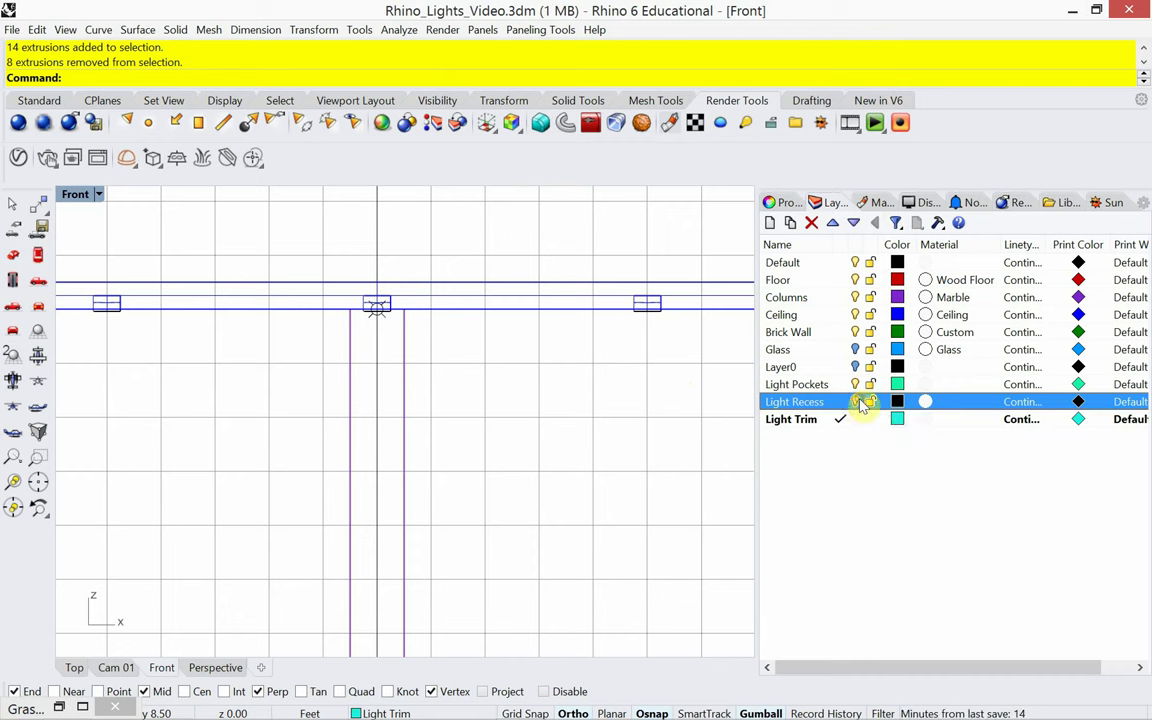
scroll(647, 325, up, 2)
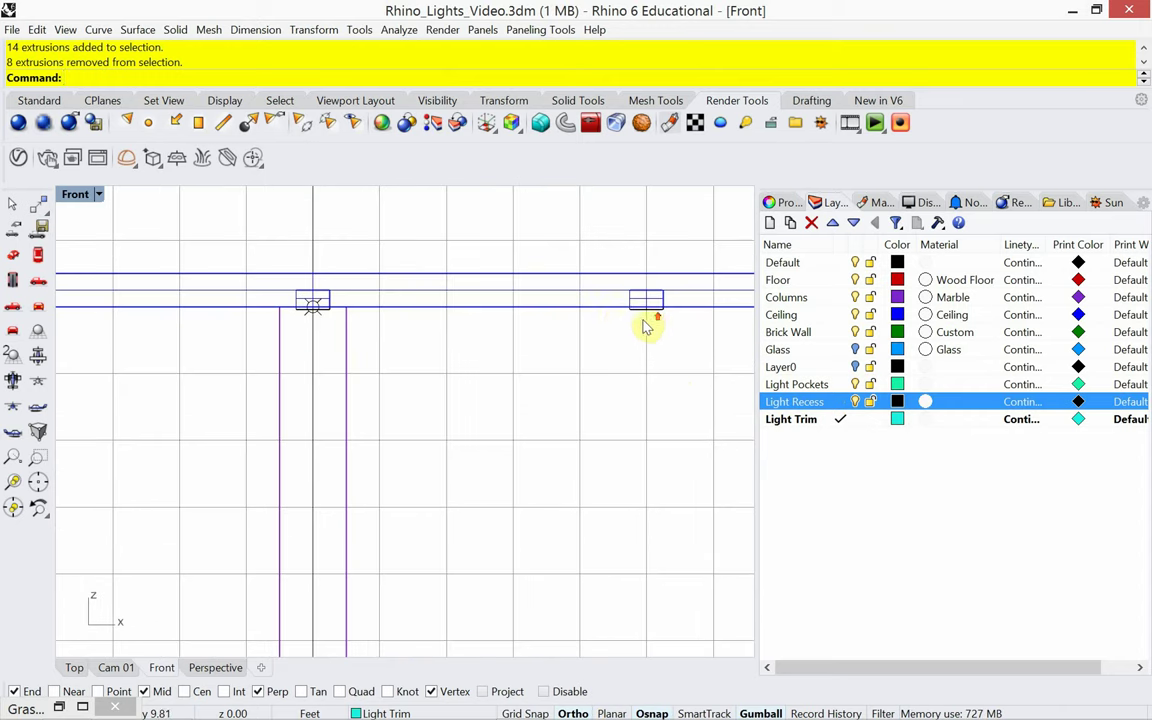
drag(617, 319, 670, 320)
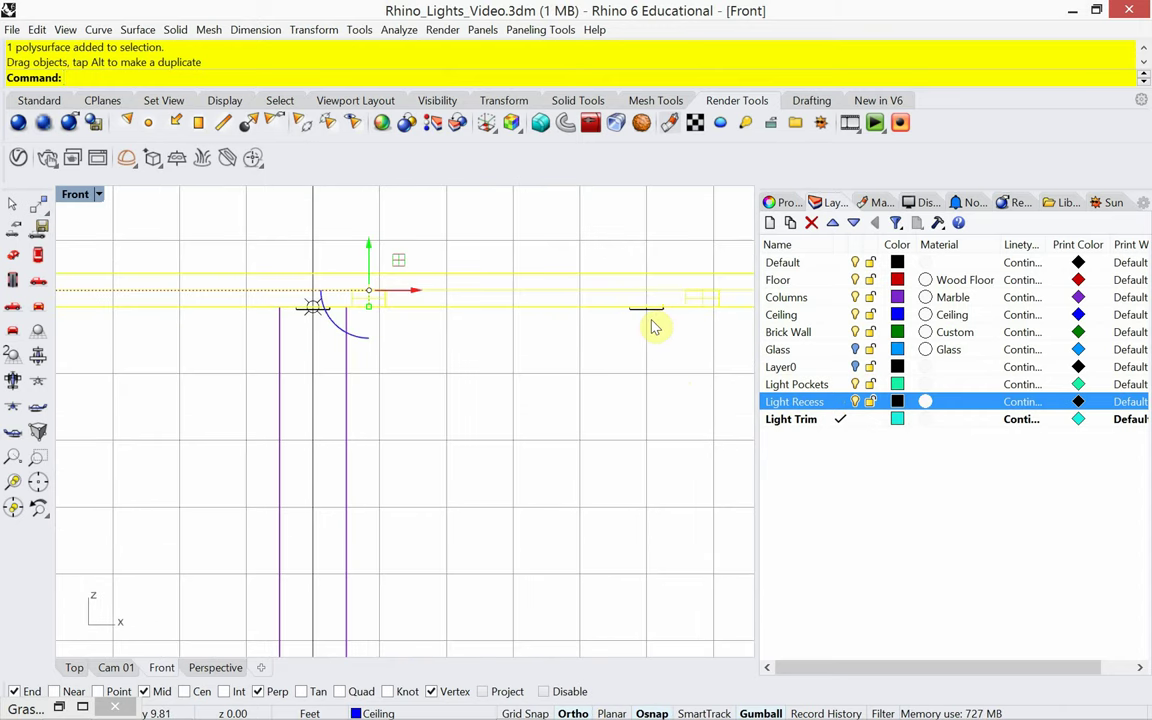
key(ctrl+z)
key(Escape)
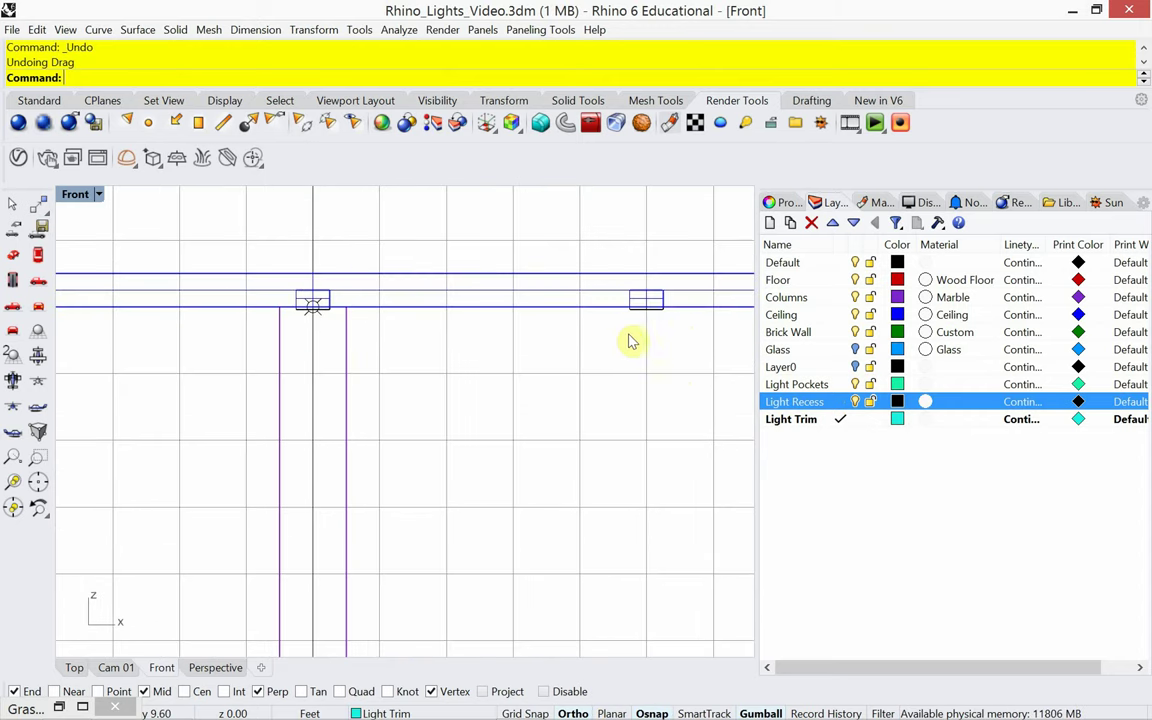
Step: Select the thin light extrusions with SelExtrusion, excluding the floor, columns and brick wall, and move them to the Light Trim layer
scroll(630, 340, down, 2)
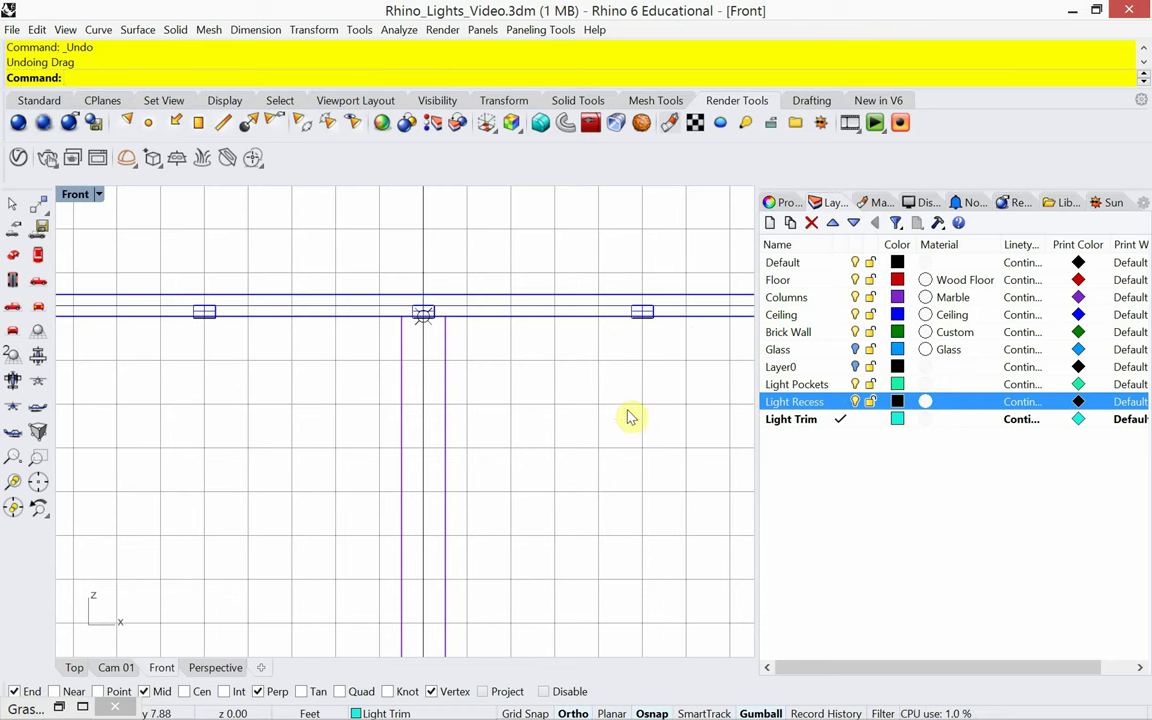
text(SelExtrusion)
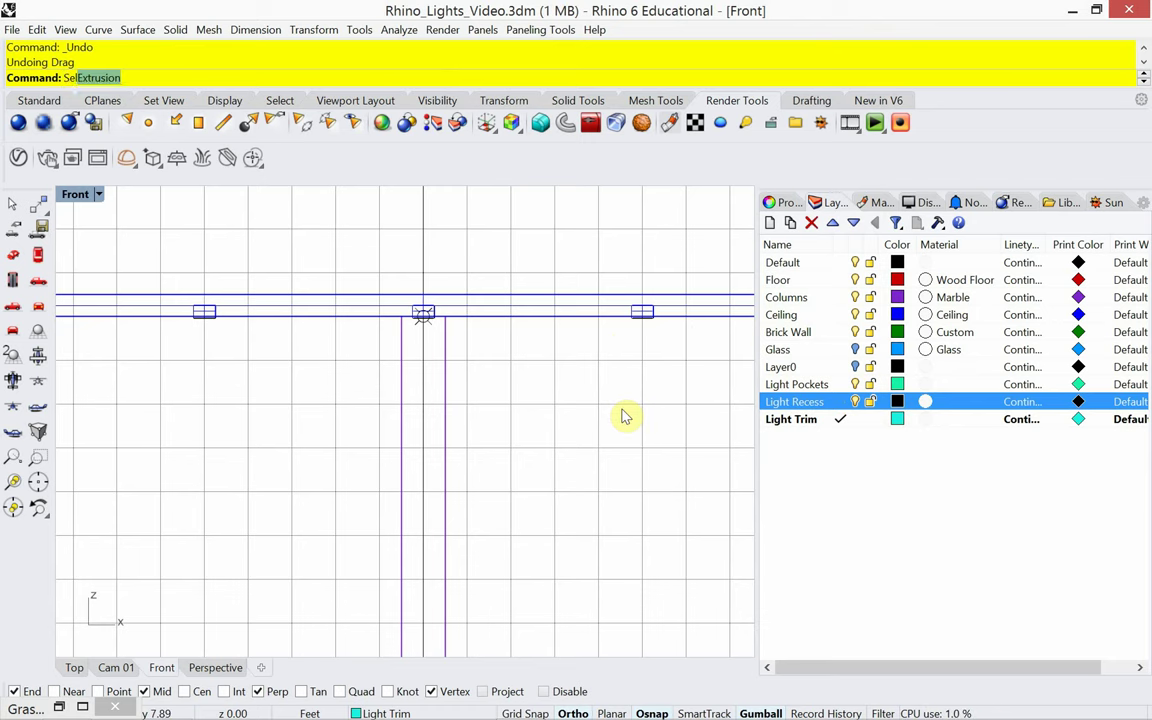
key(Return)
scroll(543, 353, down, 3)
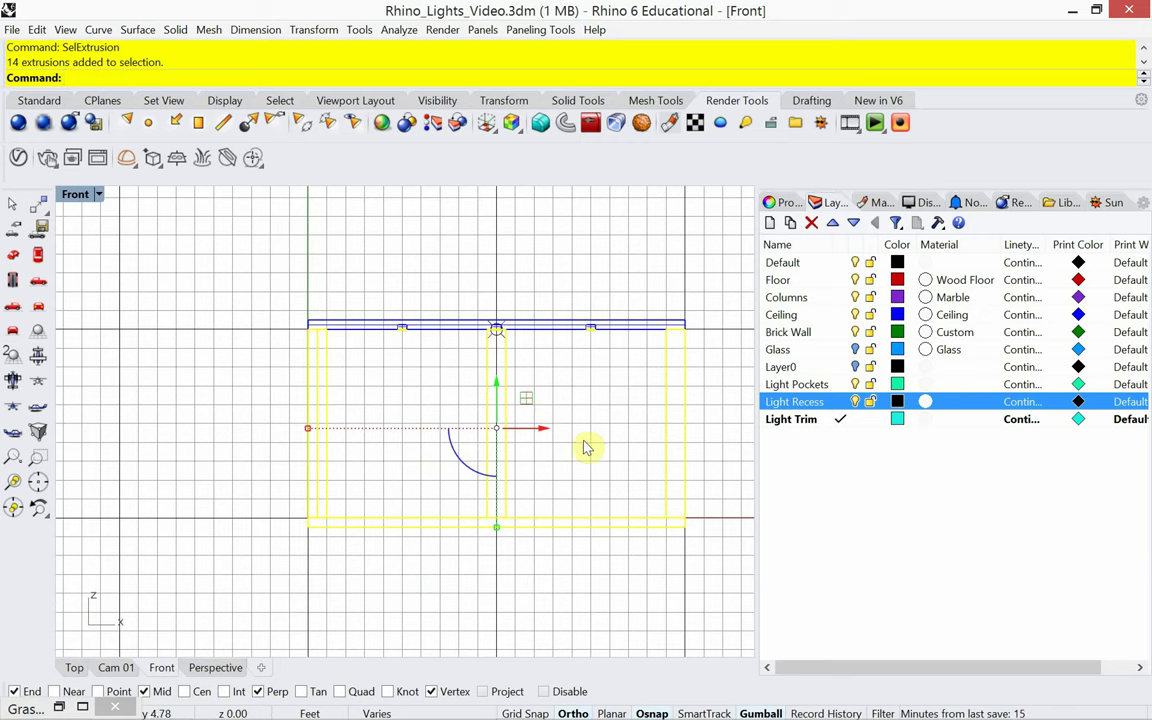
drag(718, 565, 275, 385)
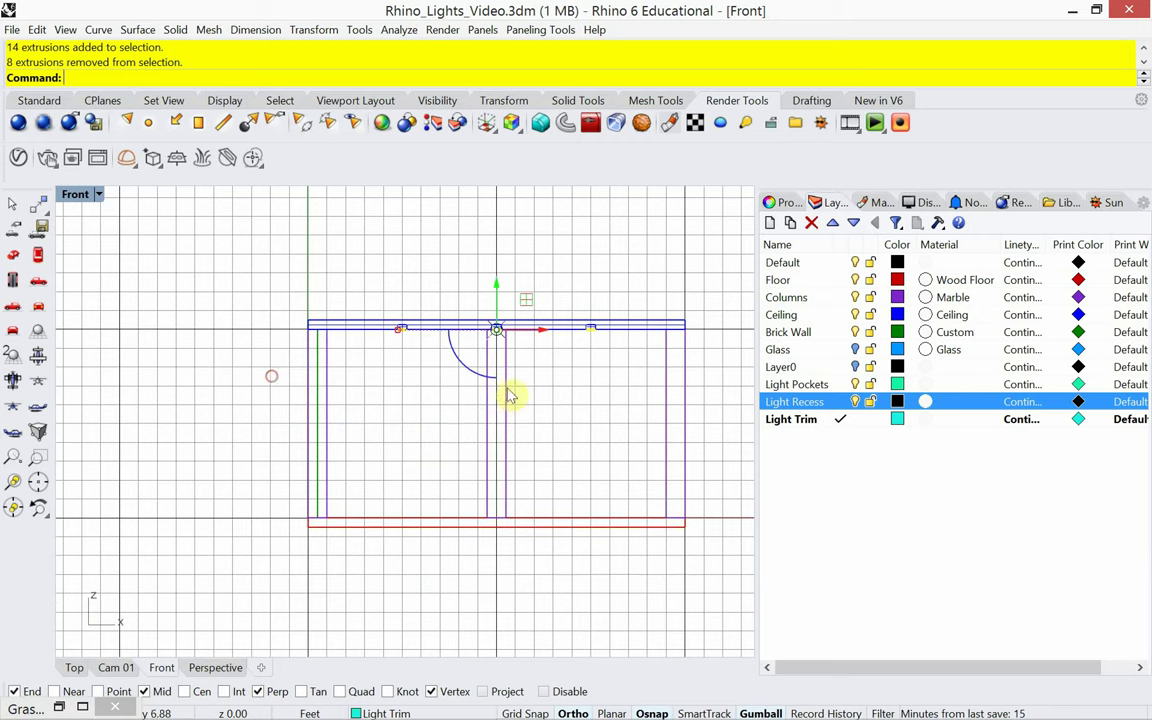
scroll(609, 388, up, 2)
right_click(795, 421)
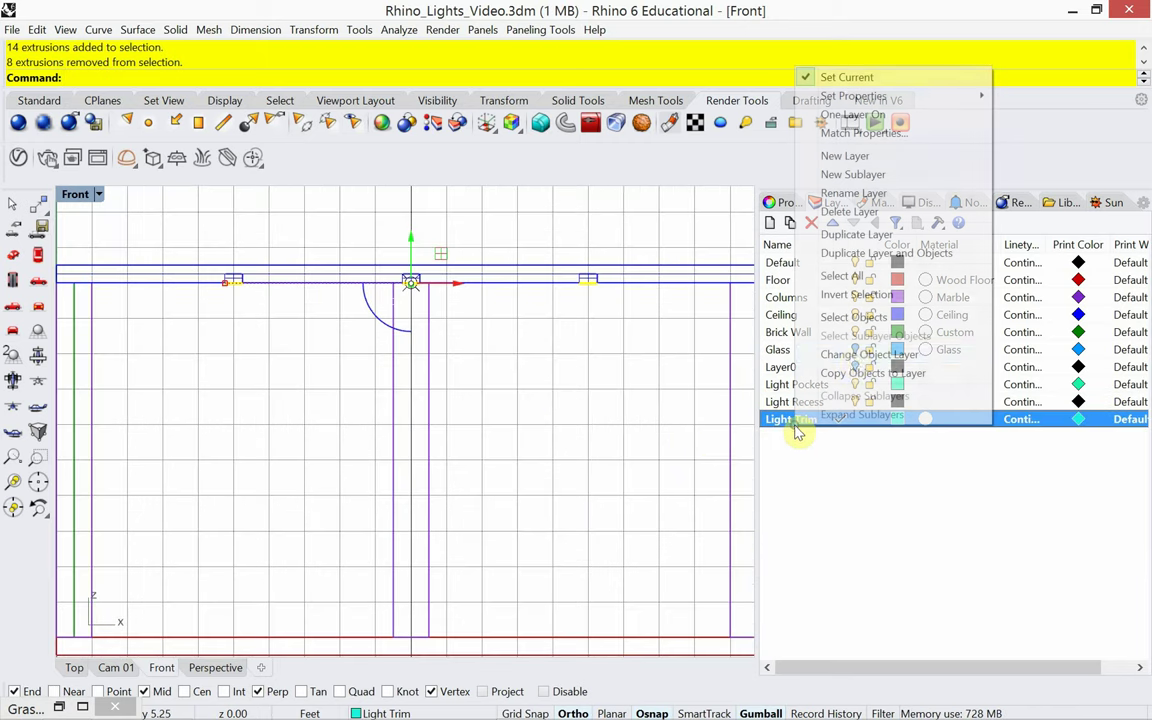
click(853, 356)
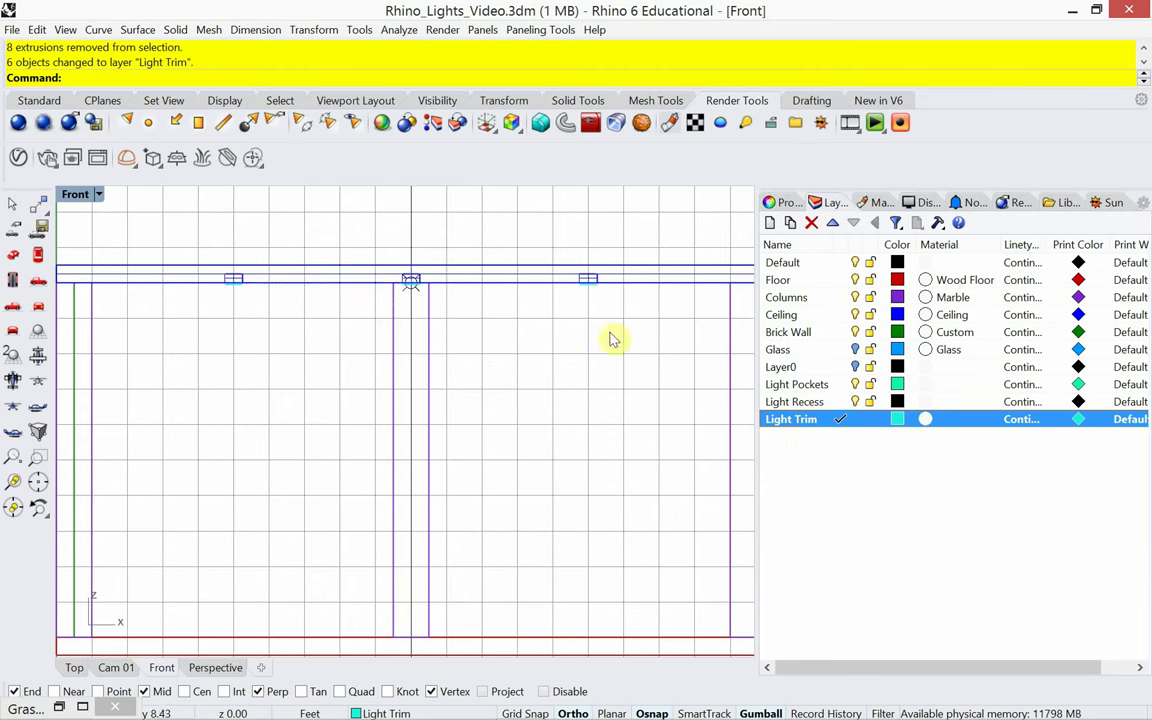
Step: Select all curves on the Light Pockets layer and extrude them 0.5" upward as solids
click(857, 402)
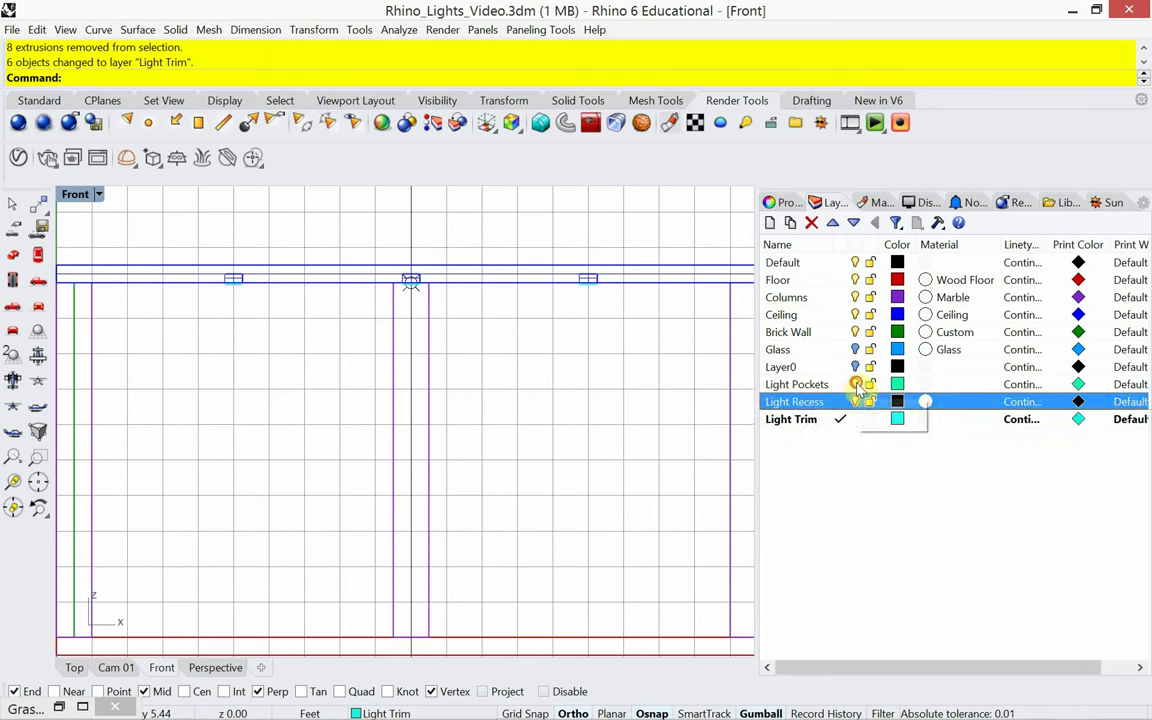
click(857, 386)
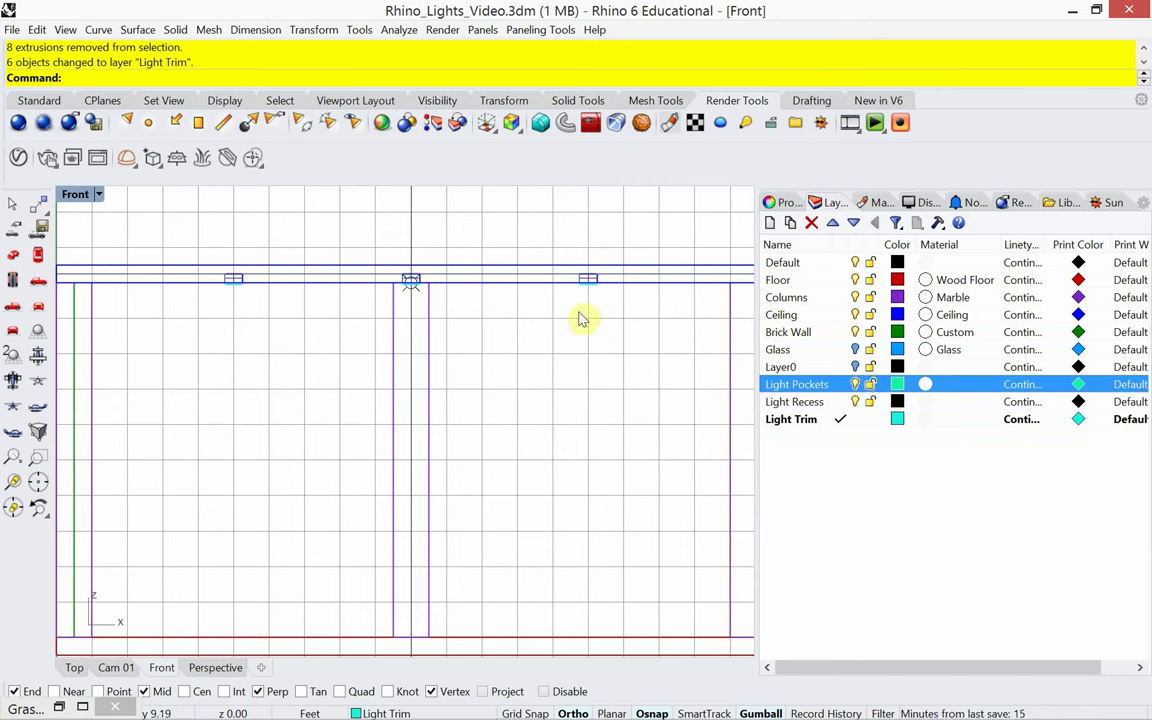
right_click(813, 388)
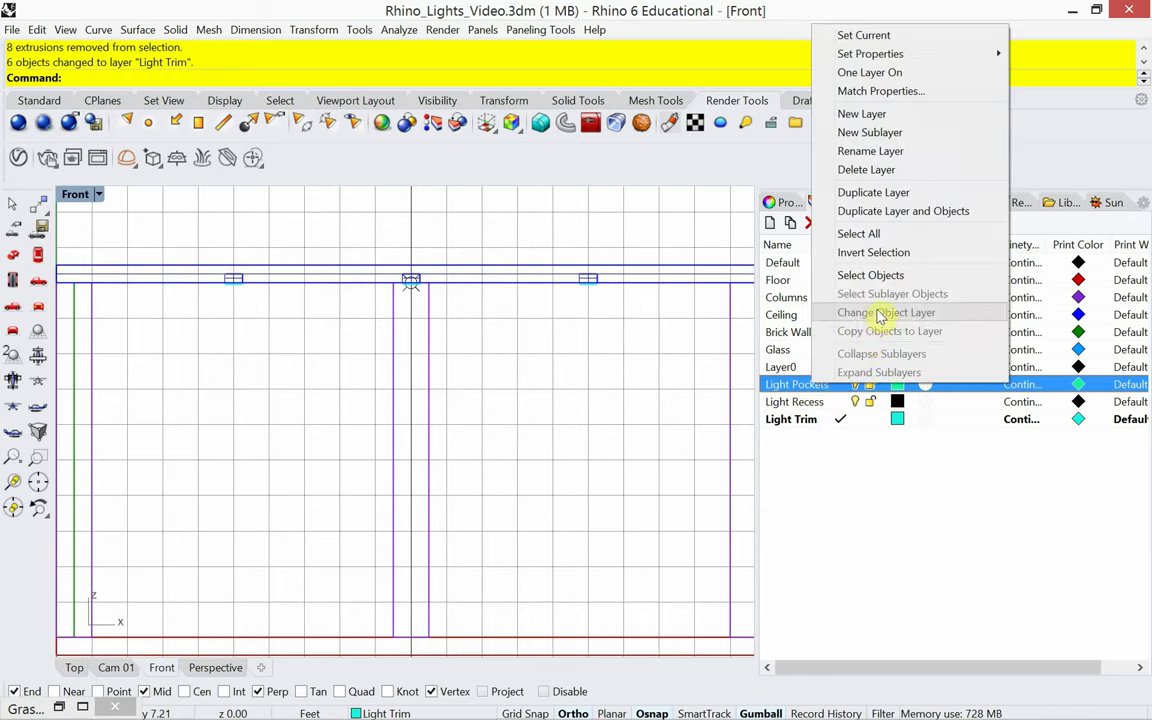
click(872, 275)
scroll(525, 298, up, 3)
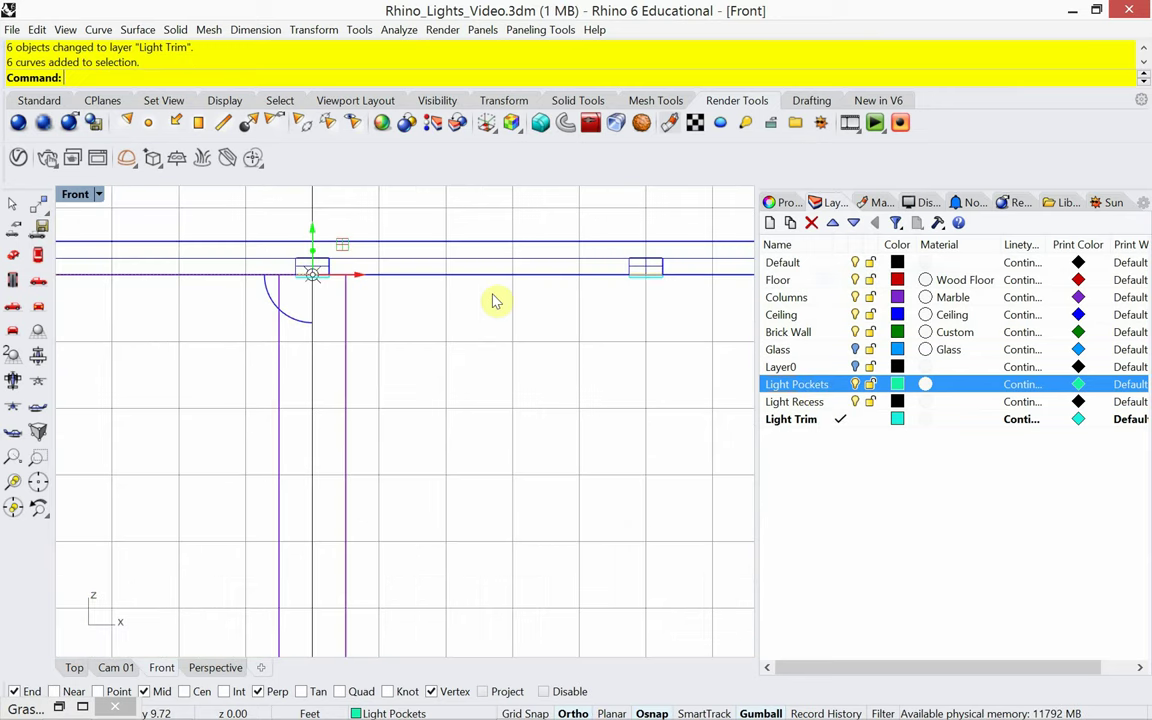
scroll(458, 300, down, 2)
right_drag(452, 303, 465, 330)
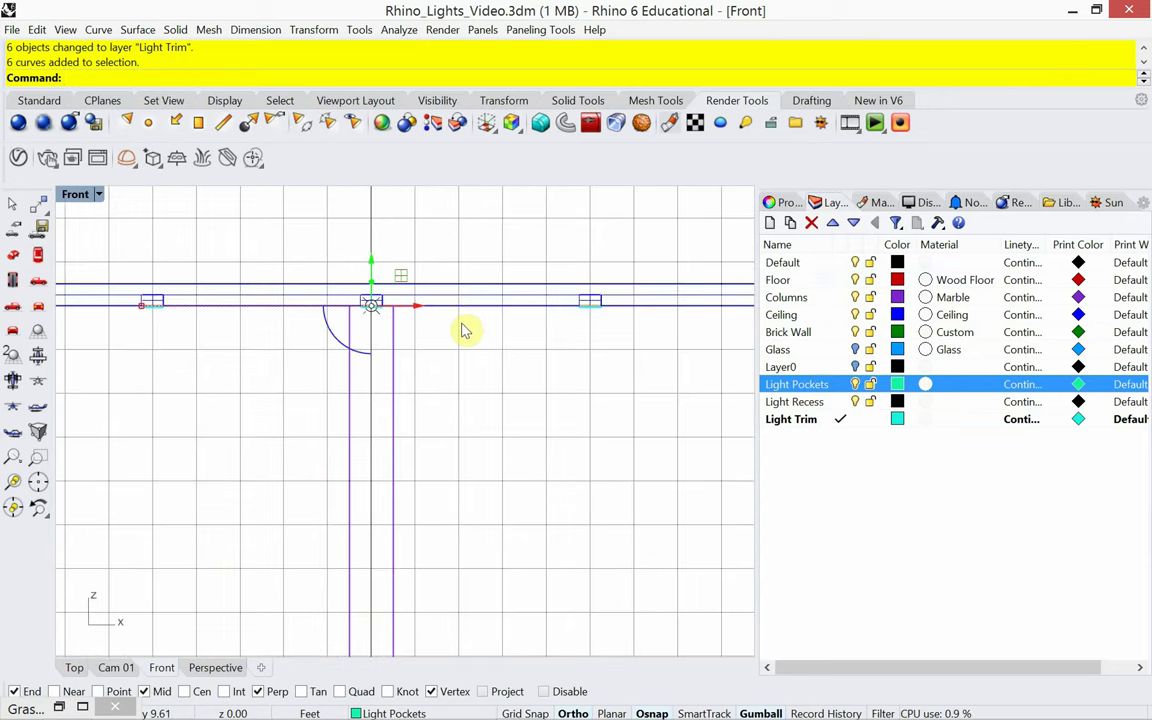
key(Return)
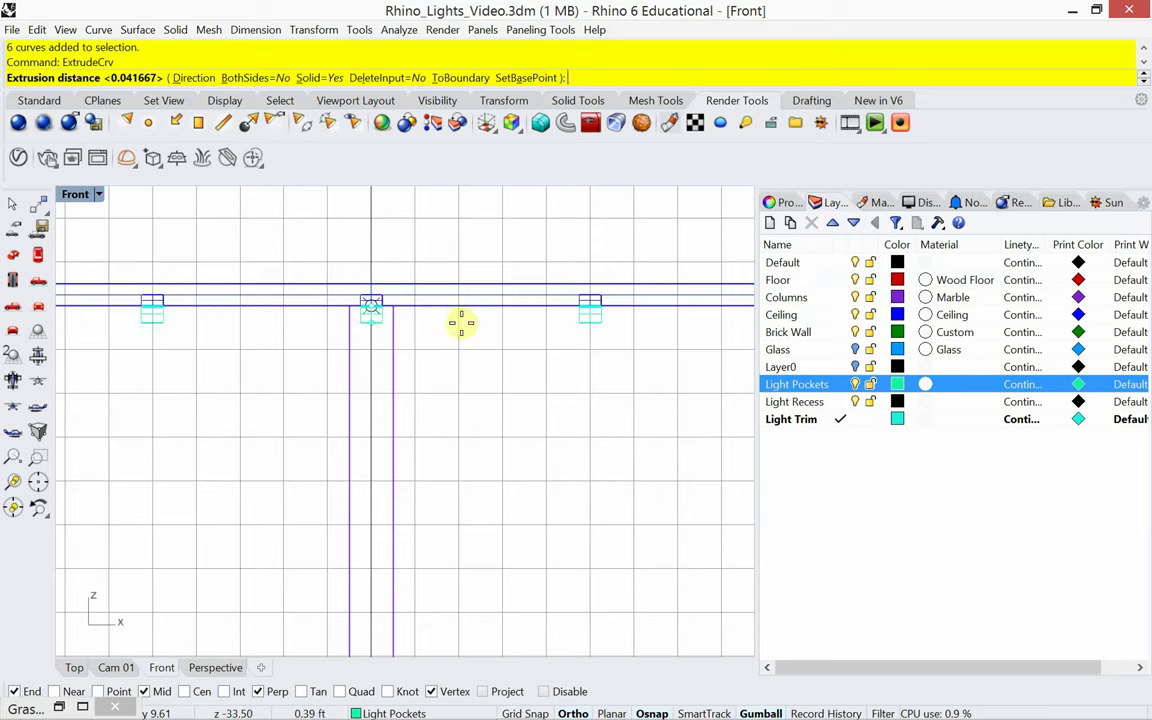
scroll(460, 322, up, 4)
scroll(622, 320, up, 3)
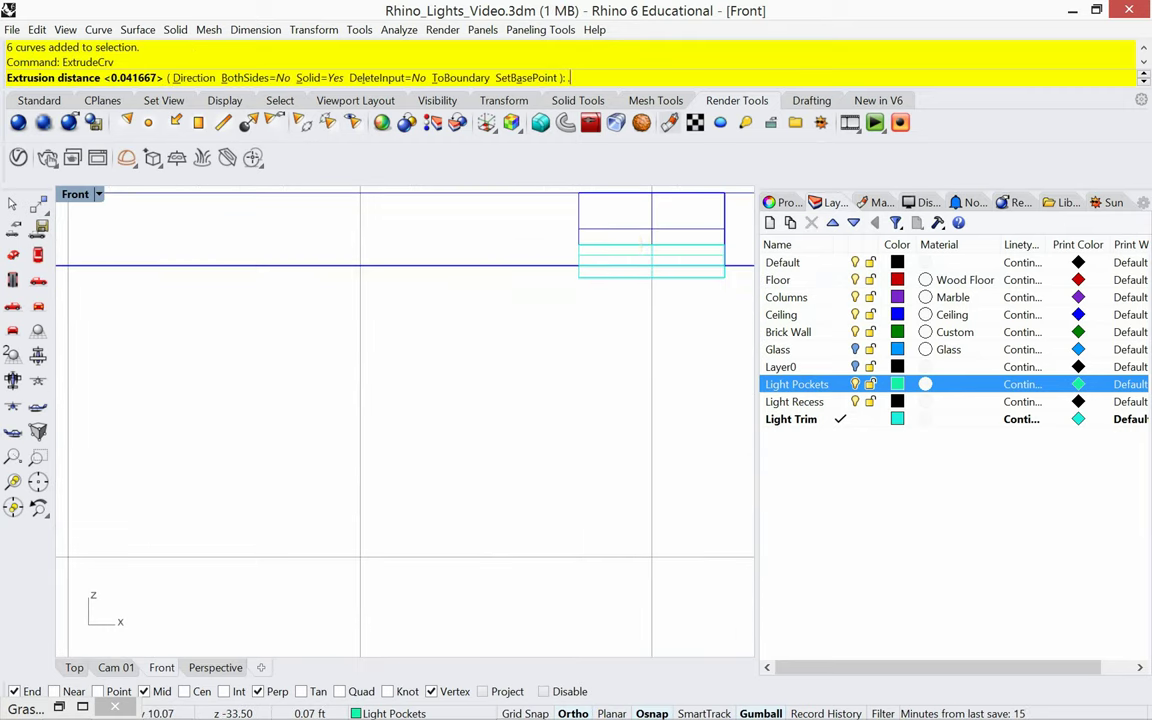
text(.5)
key(Return)
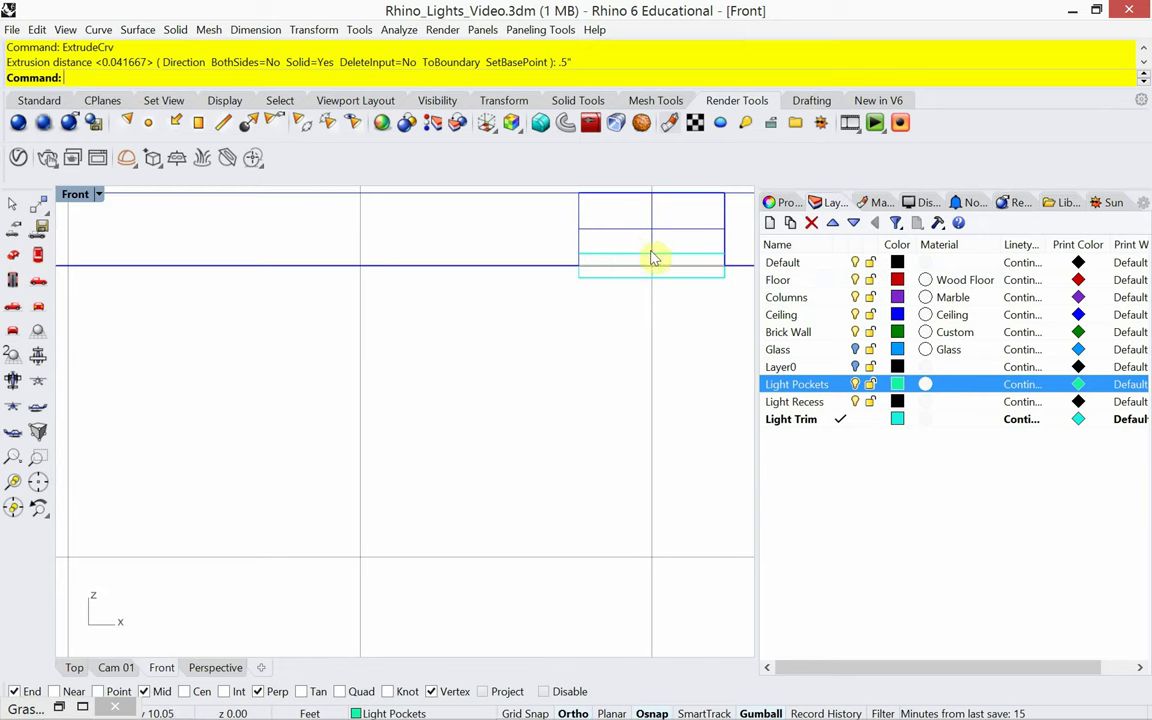
Step: Select the new upper extrusions in all the ceiling light pockets, leaving the ceiling polysurface out of the selection
drag(693, 246, 676, 264)
scroll(685, 285, down, 4)
scroll(399, 300, down, 2)
scroll(222, 280, up, 5)
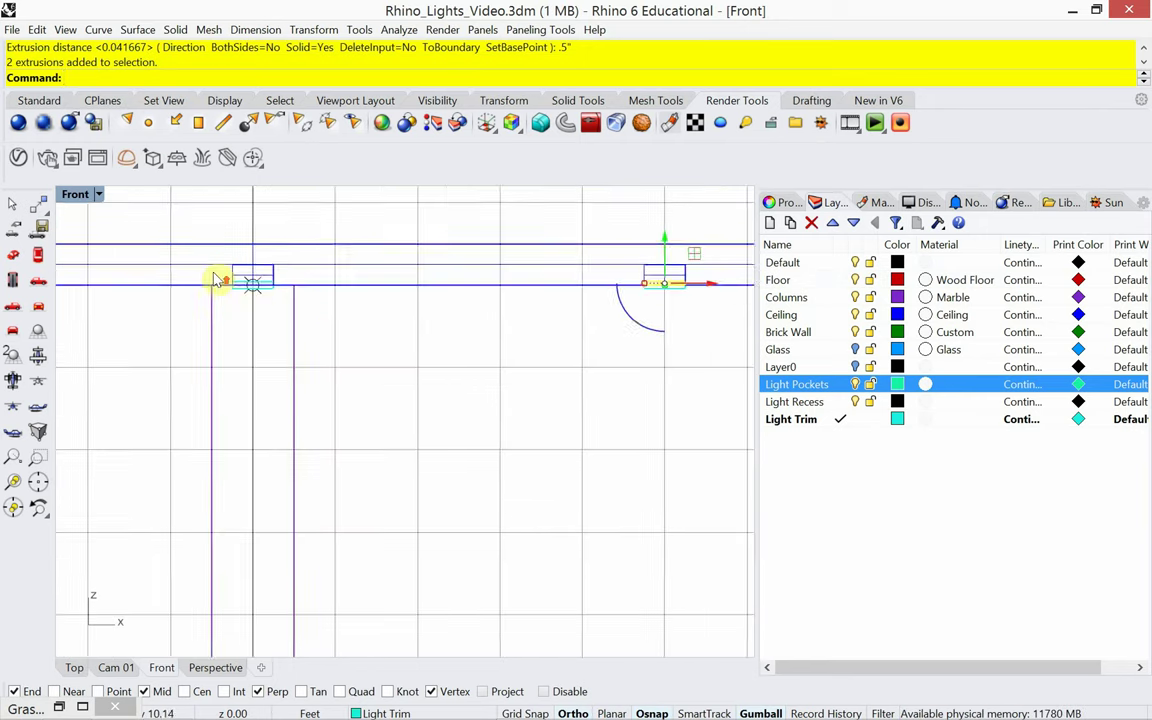
scroll(279, 293, up, 4)
drag(332, 329, 314, 358)
scroll(500, 340, down, 3)
scroll(535, 350, down, 3)
scroll(162, 350, up, 4)
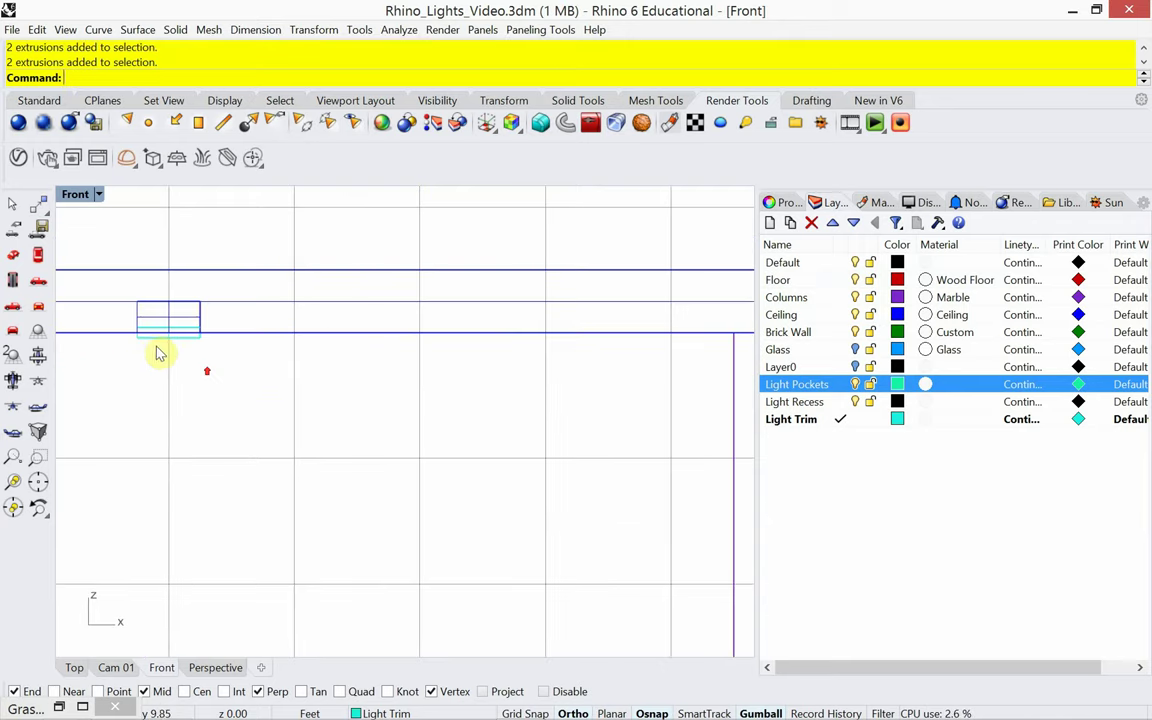
drag(177, 312, 181, 316)
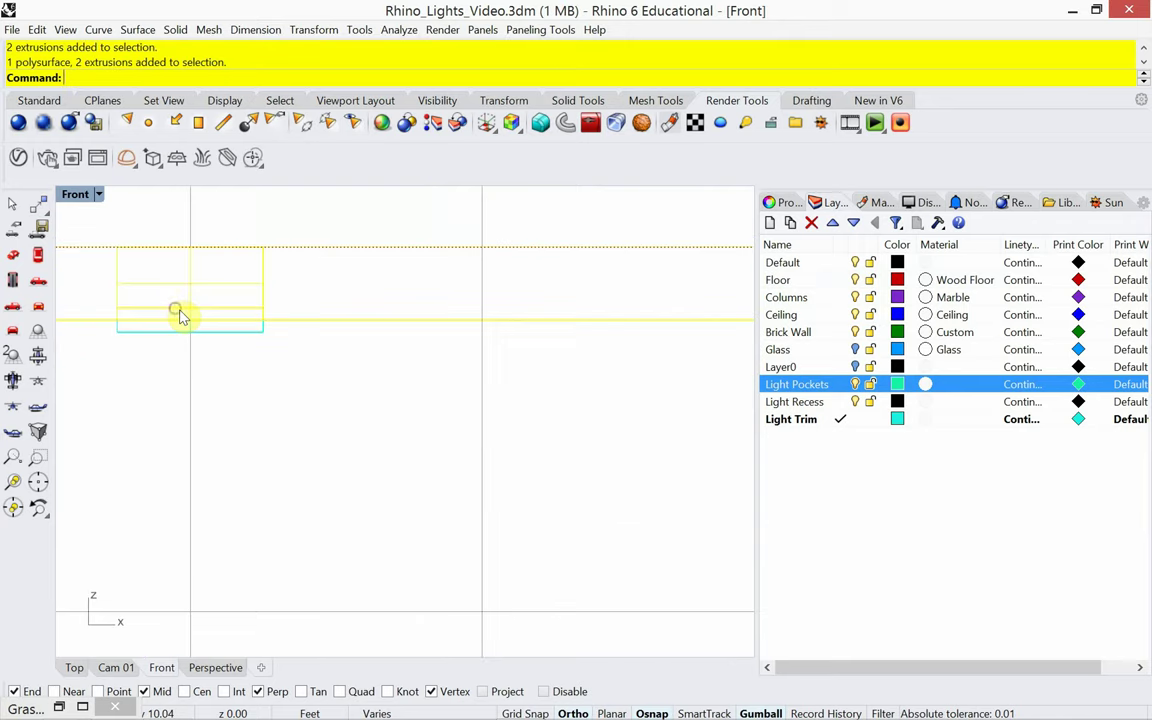
ctrl+drag(416, 391, 335, 276)
scroll(330, 282, down, 5)
right_drag(501, 342, 424, 321)
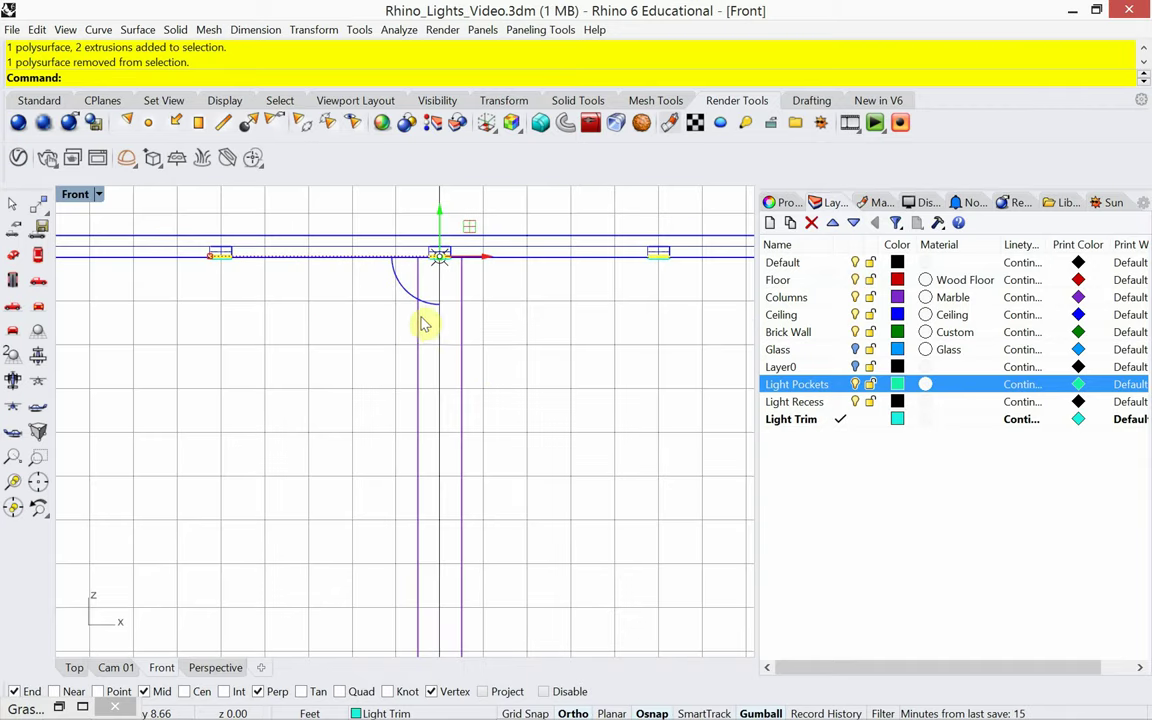
right_drag(483, 357, 458, 368)
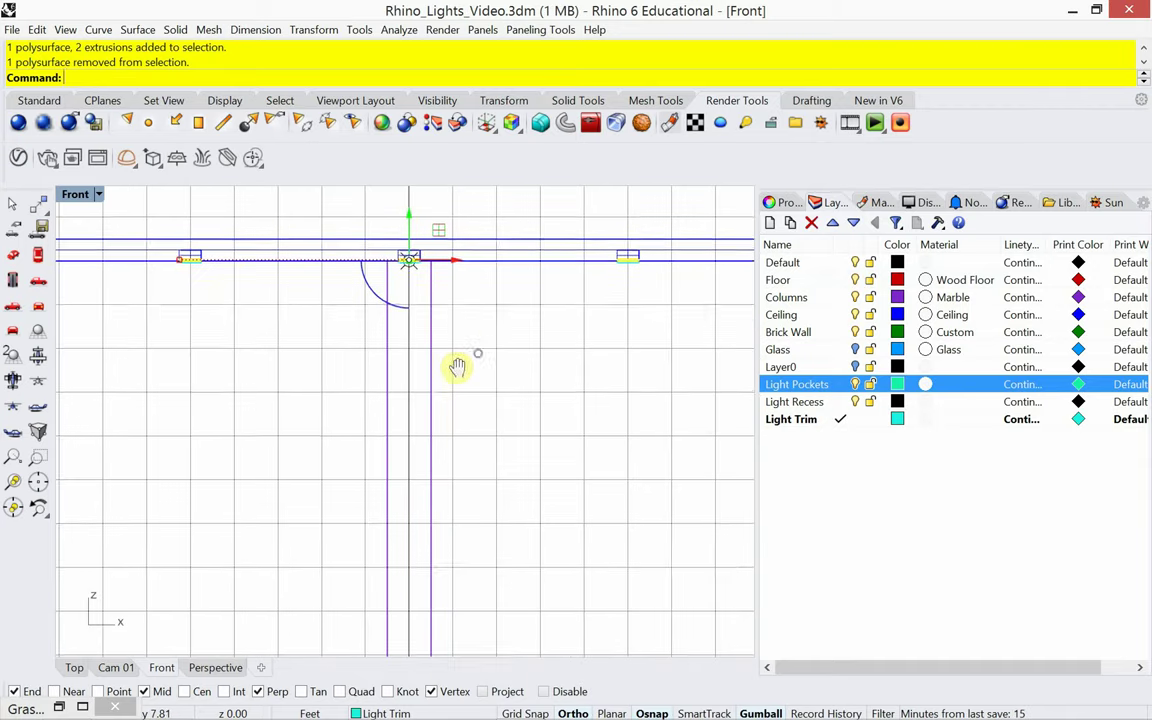
Step: Create a new layer named Light Disc and move the selected extrusions to it
right_click(789, 447)
click(812, 453)
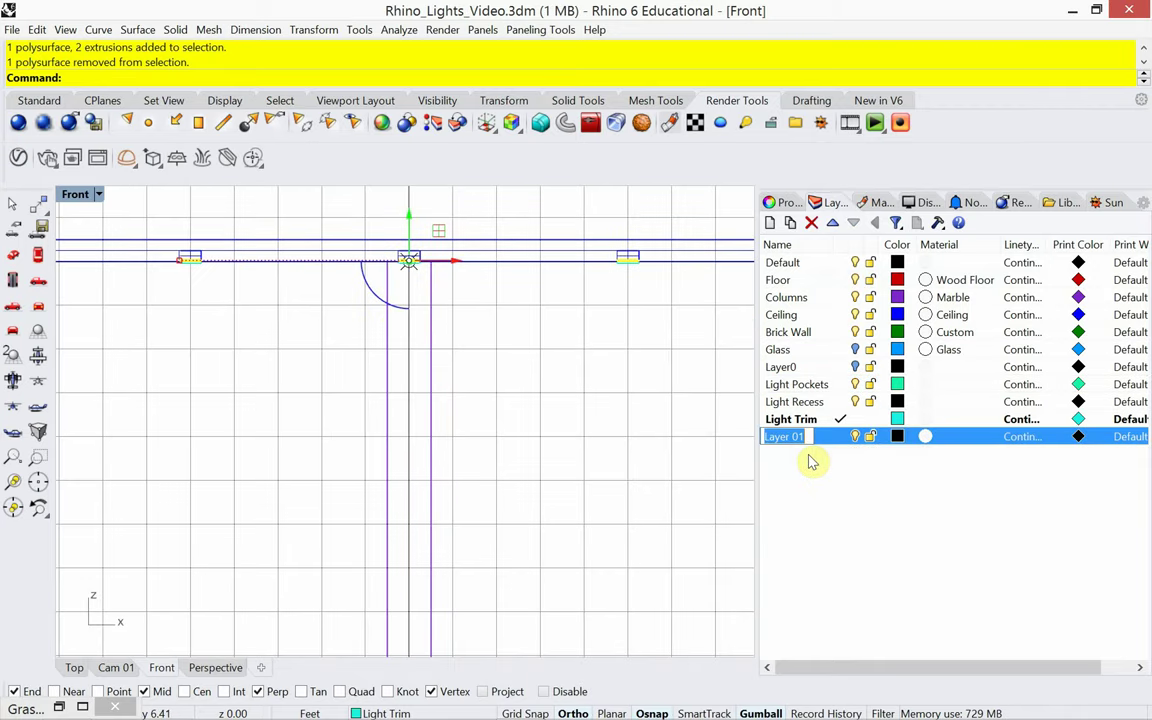
text(Li)
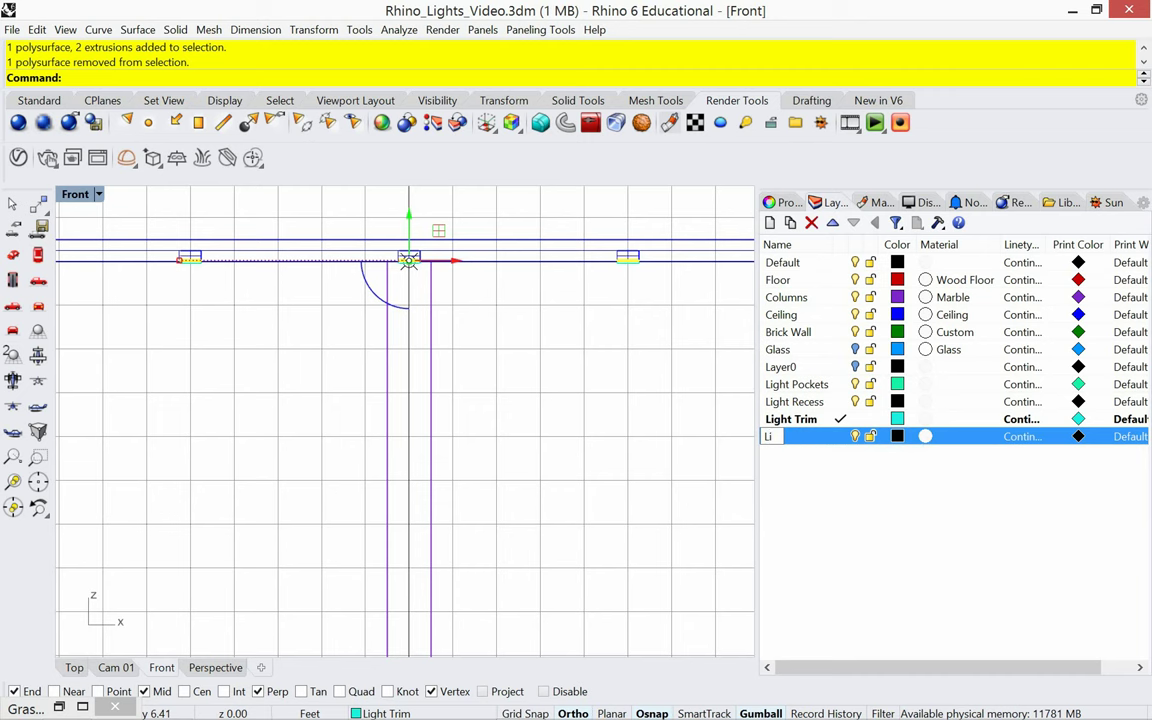
text(ght Disc)
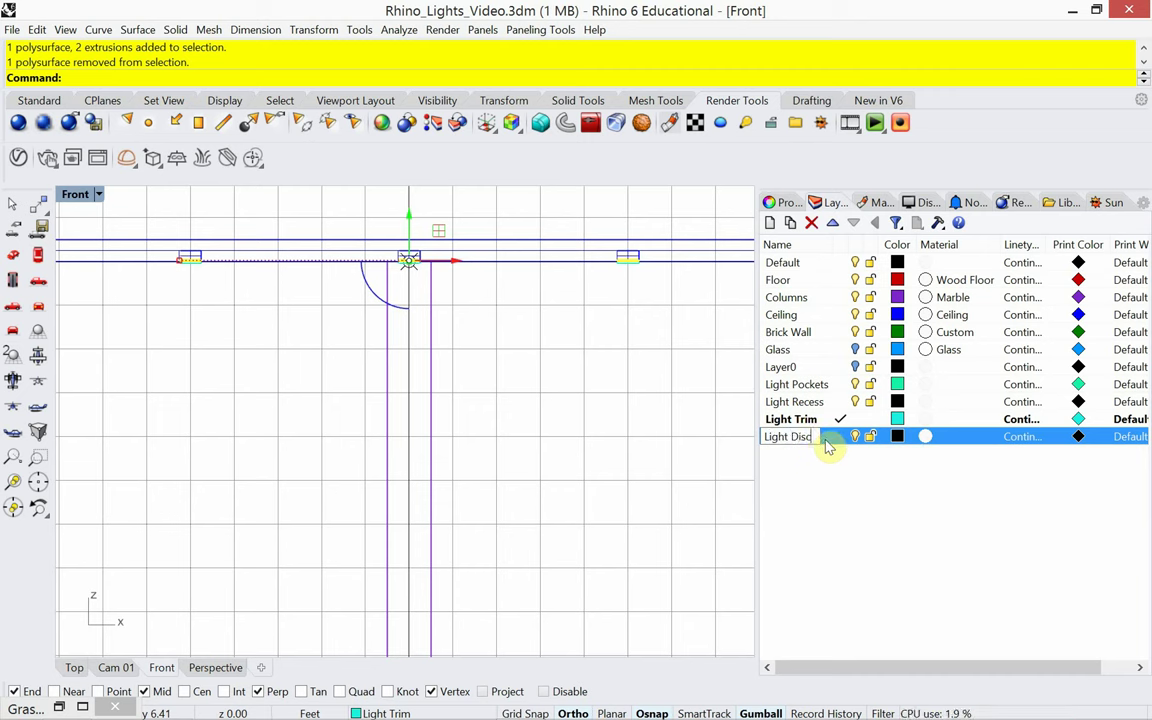
key(Return)
right_click(826, 442)
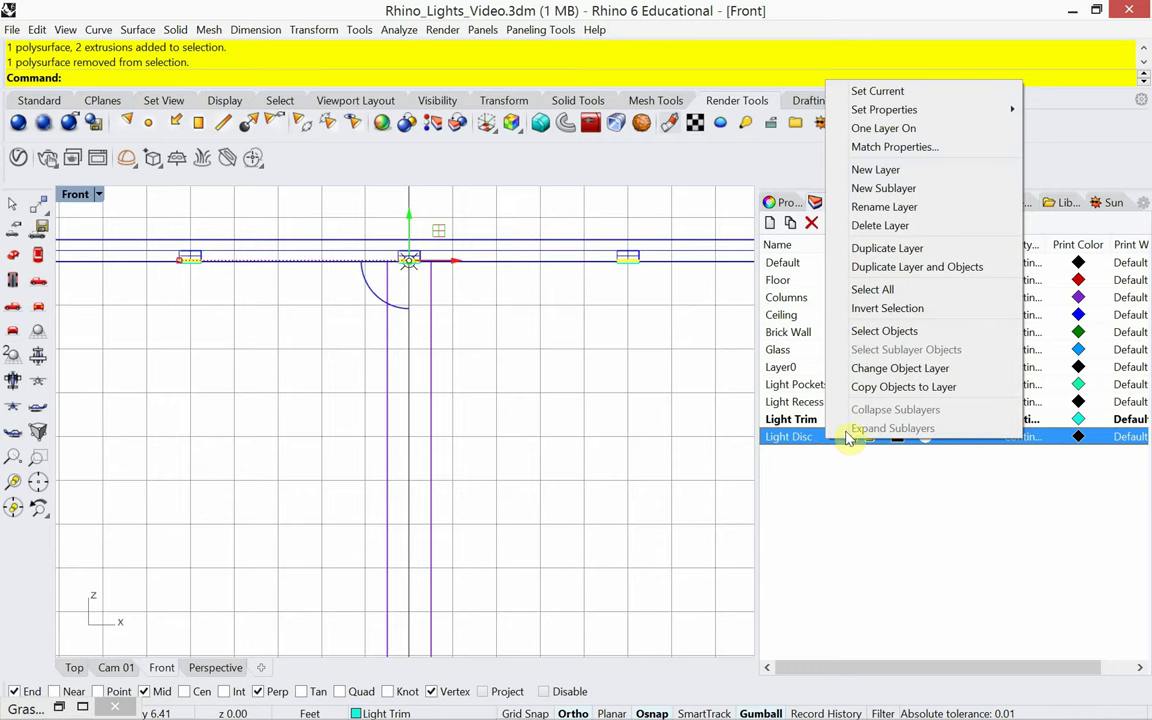
click(887, 368)
Step: Set the Light Disc layer's color to orange and clear the object selection
click(898, 437)
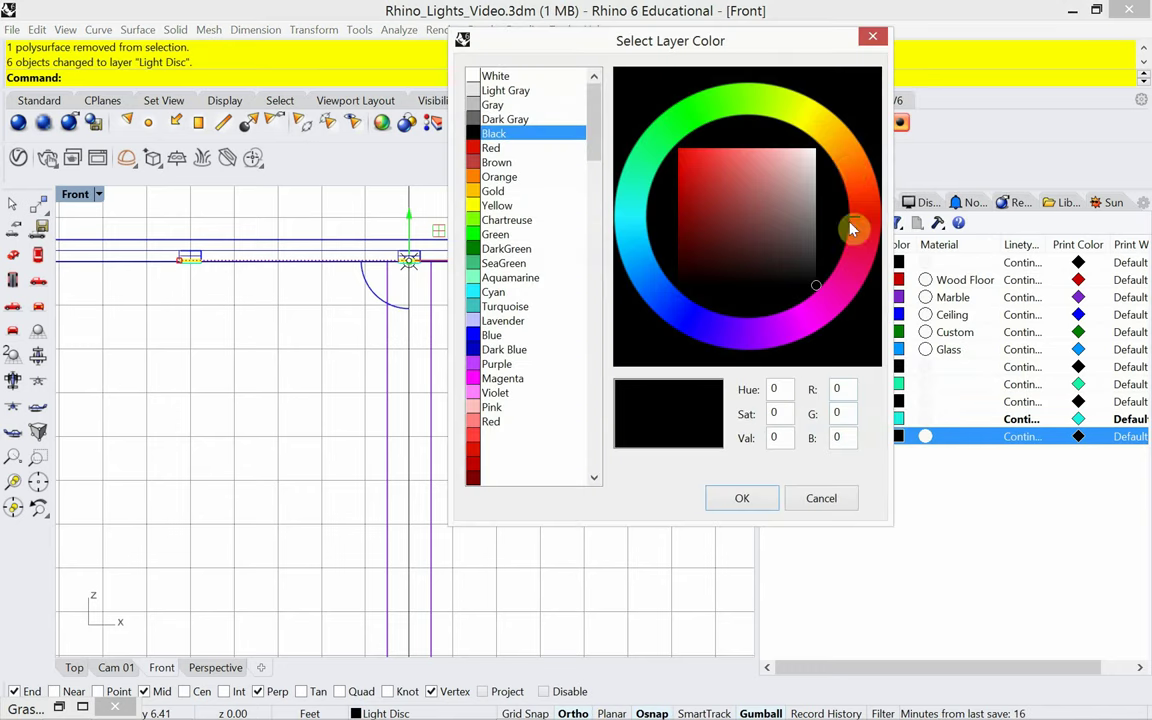
click(846, 170)
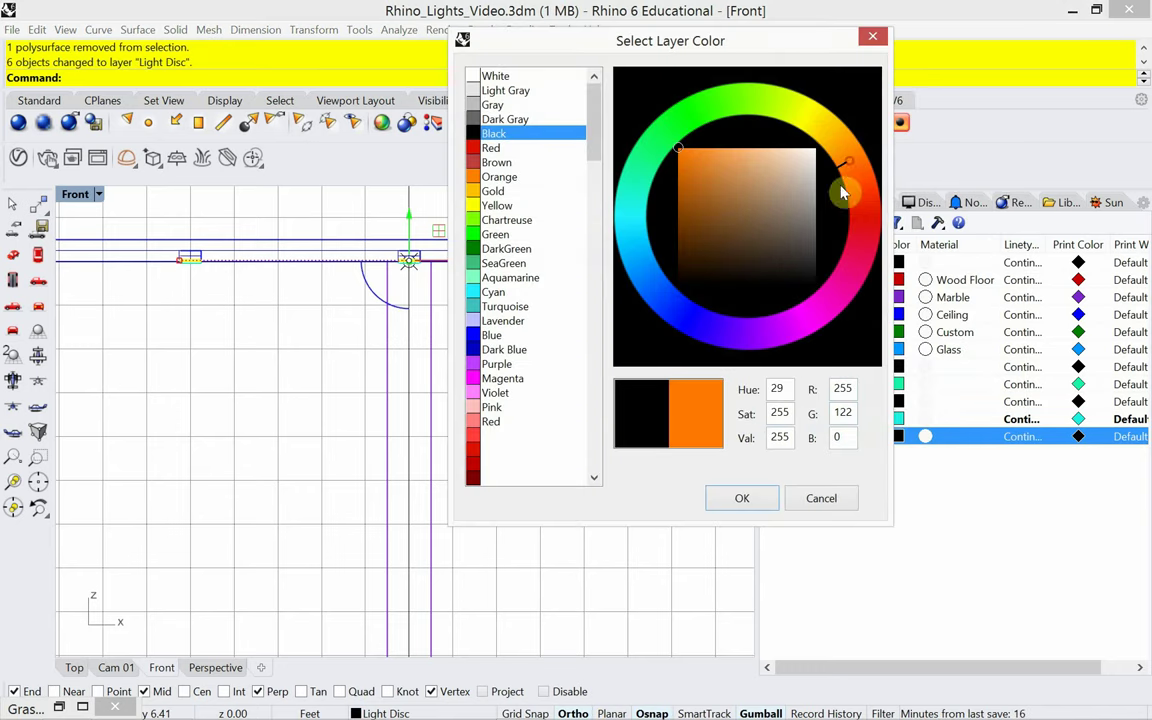
click(749, 498)
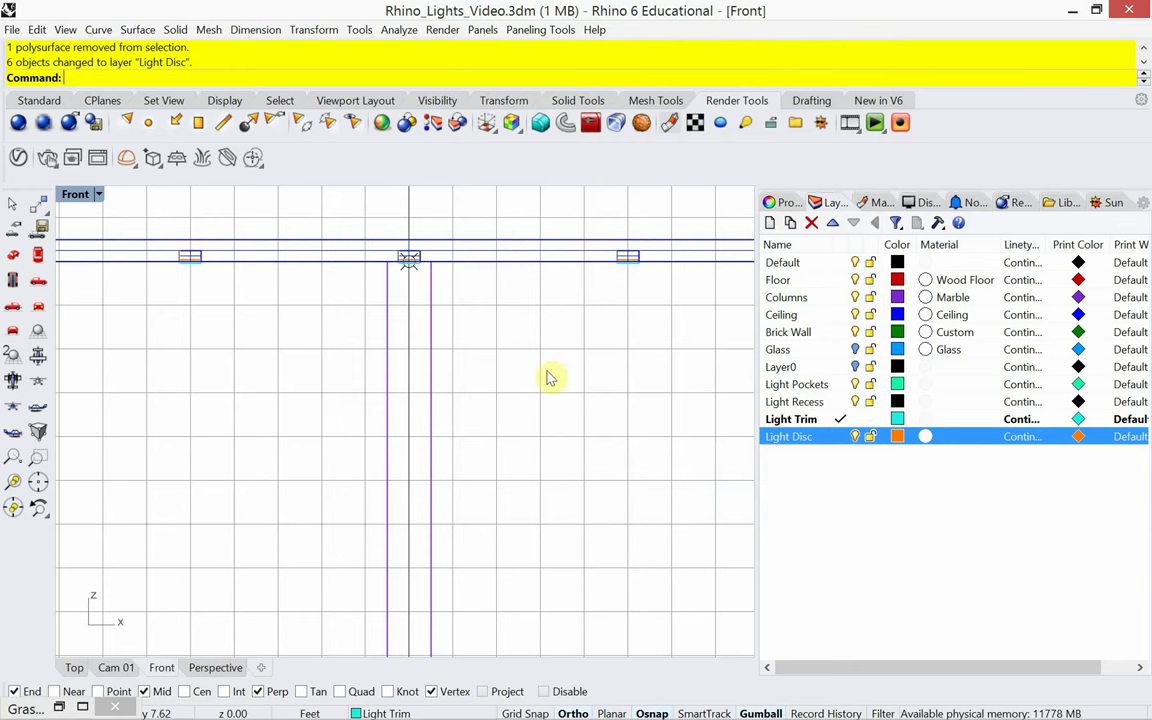
scroll(627, 267, up, 5)
click(637, 243)
key(Escape)
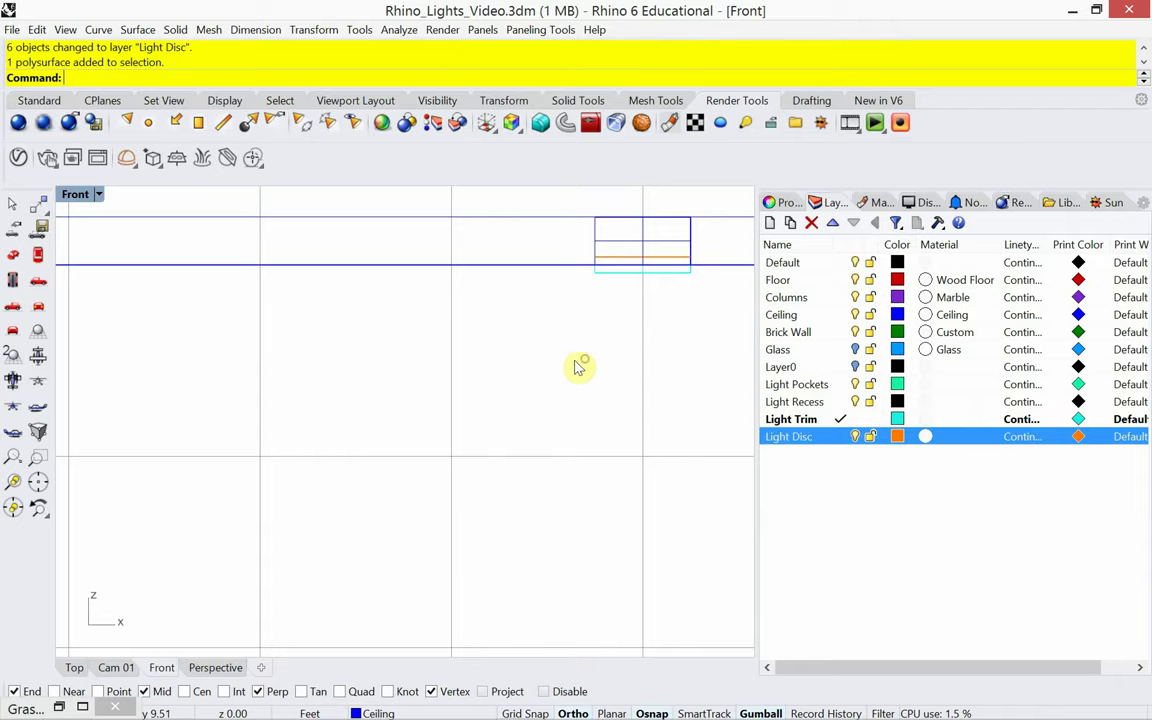
Step: Move the point light at the middle ceiling pocket 2" straight down in the Front view
scroll(581, 368, down, 5)
right_drag(498, 388, 463, 381)
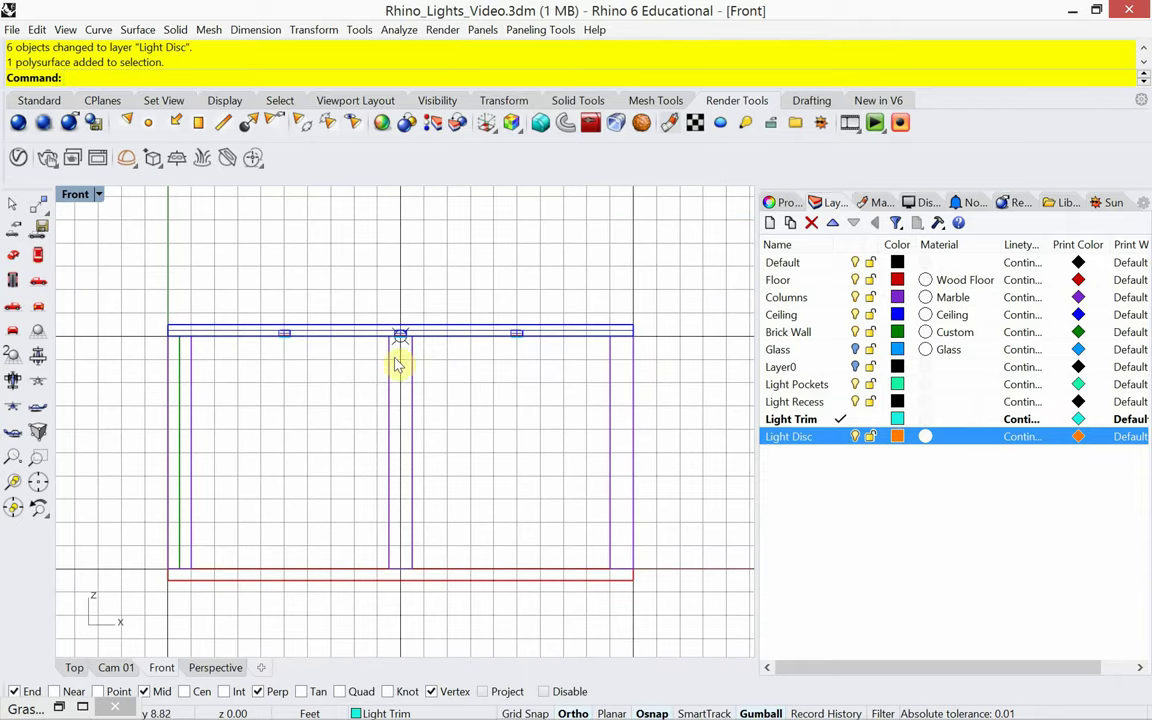
scroll(420, 336, up, 5)
scroll(422, 334, up, 3)
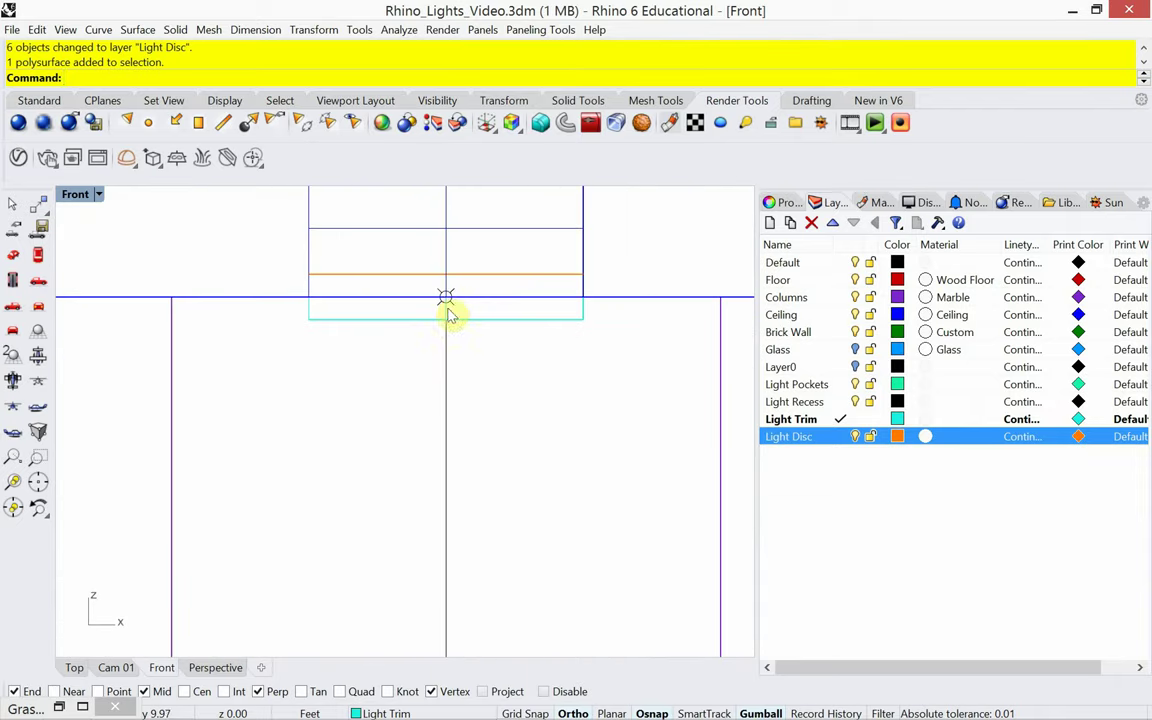
click(449, 306)
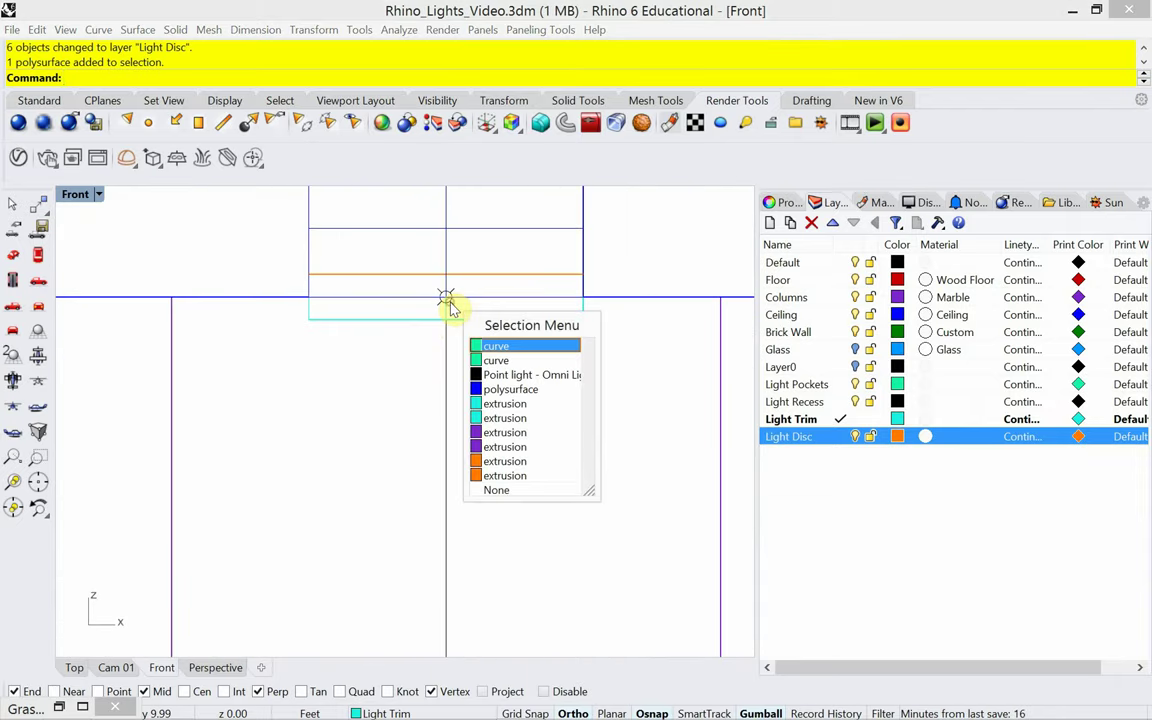
click(497, 375)
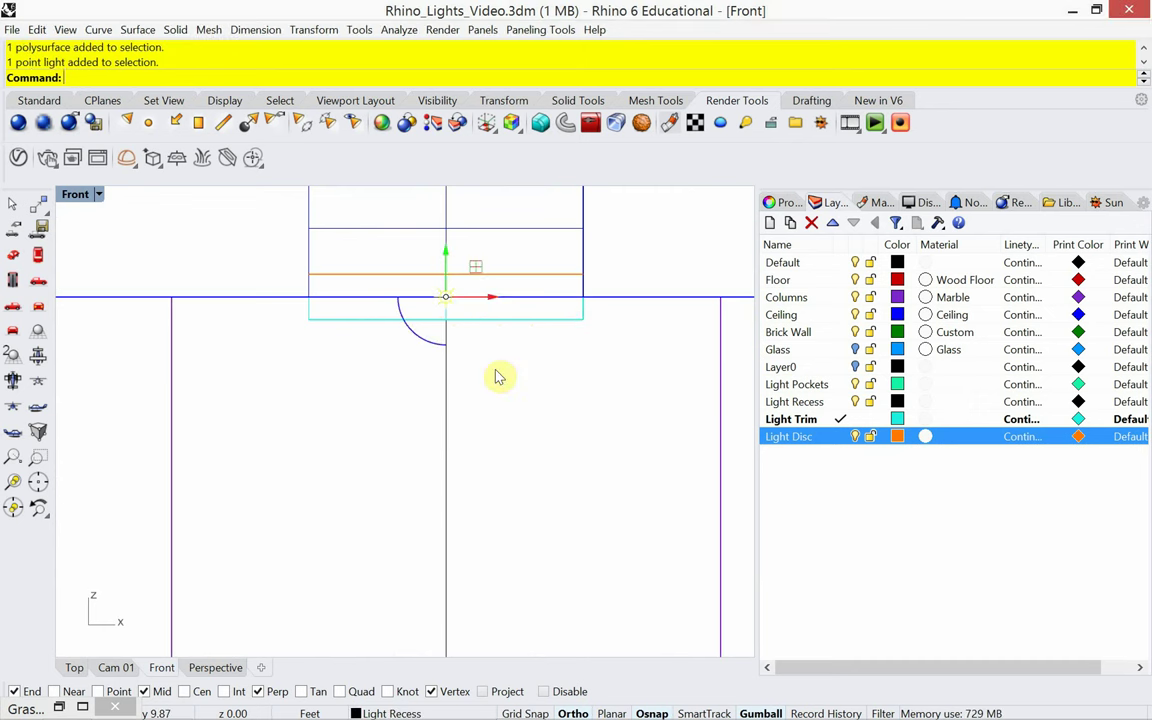
key(Return)
click(495, 368)
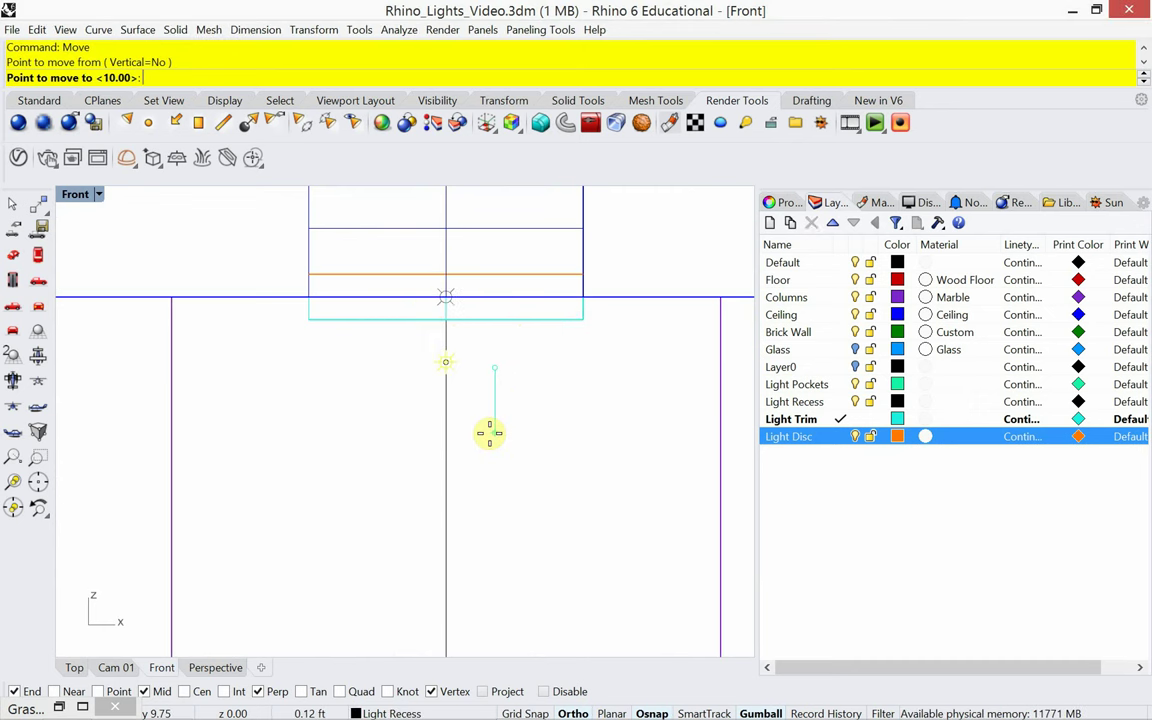
text(2")
key(Return)
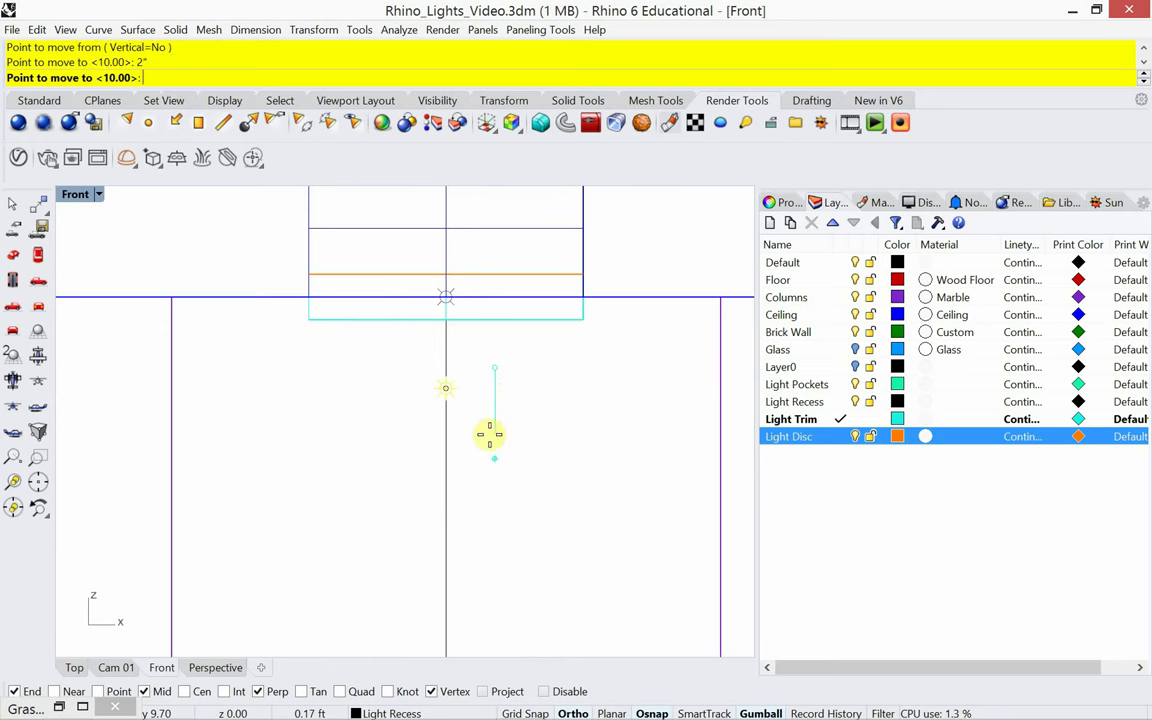
click(489, 434)
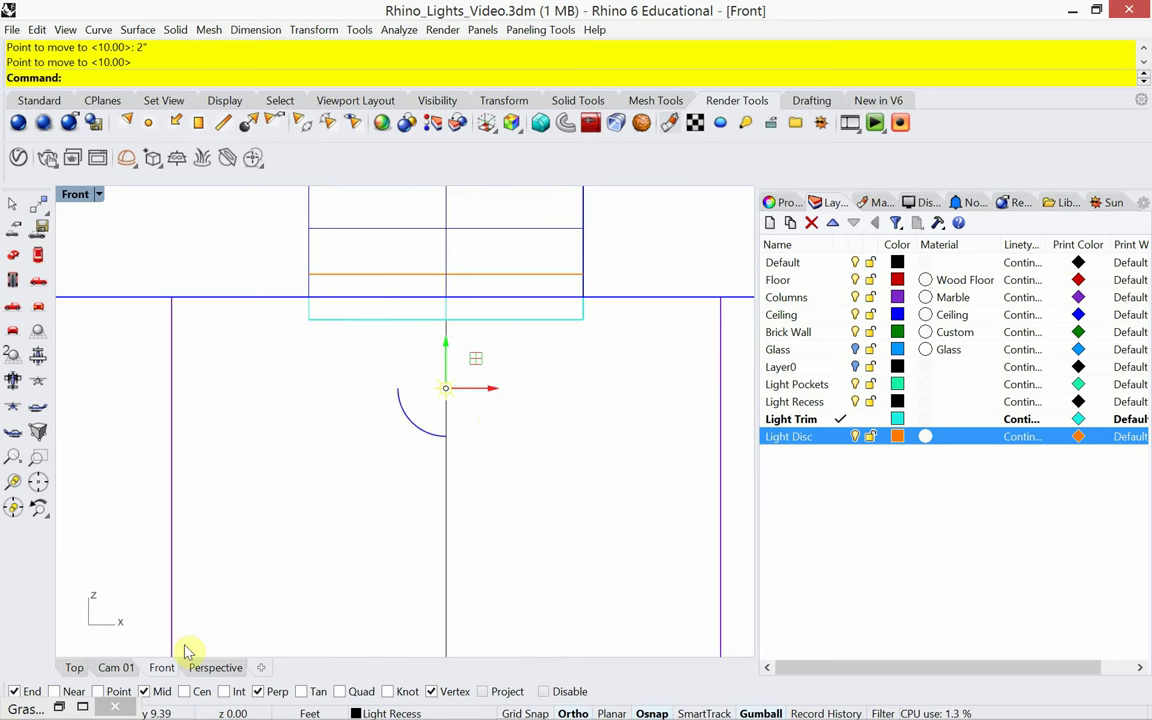
Step: Test-render the ceiling area around the lowered light in the Cam 01 view with RenderInWindow and examine the result
click(116, 667)
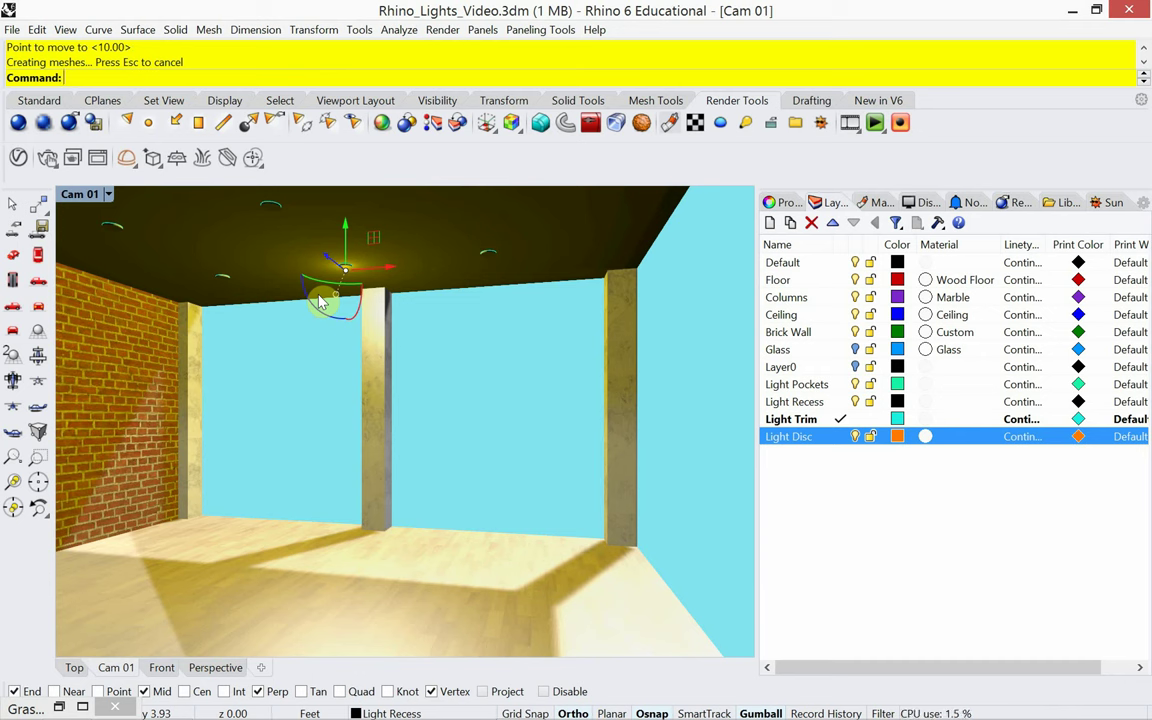
text(Render)
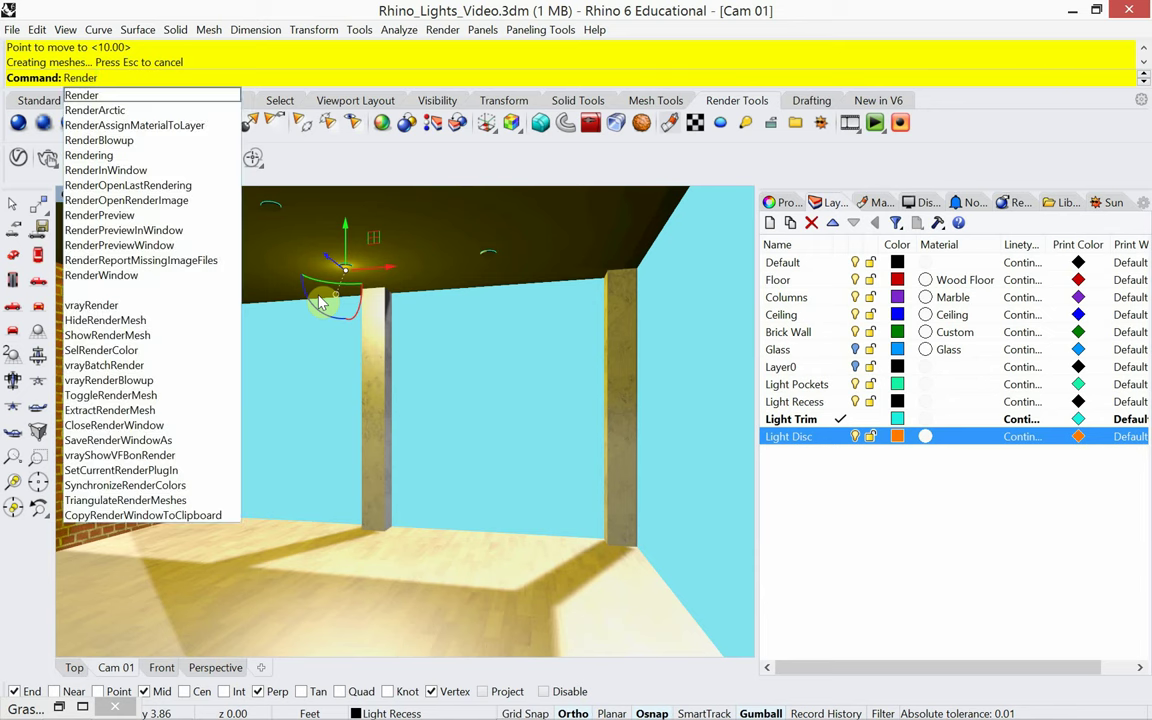
text(InWindow)
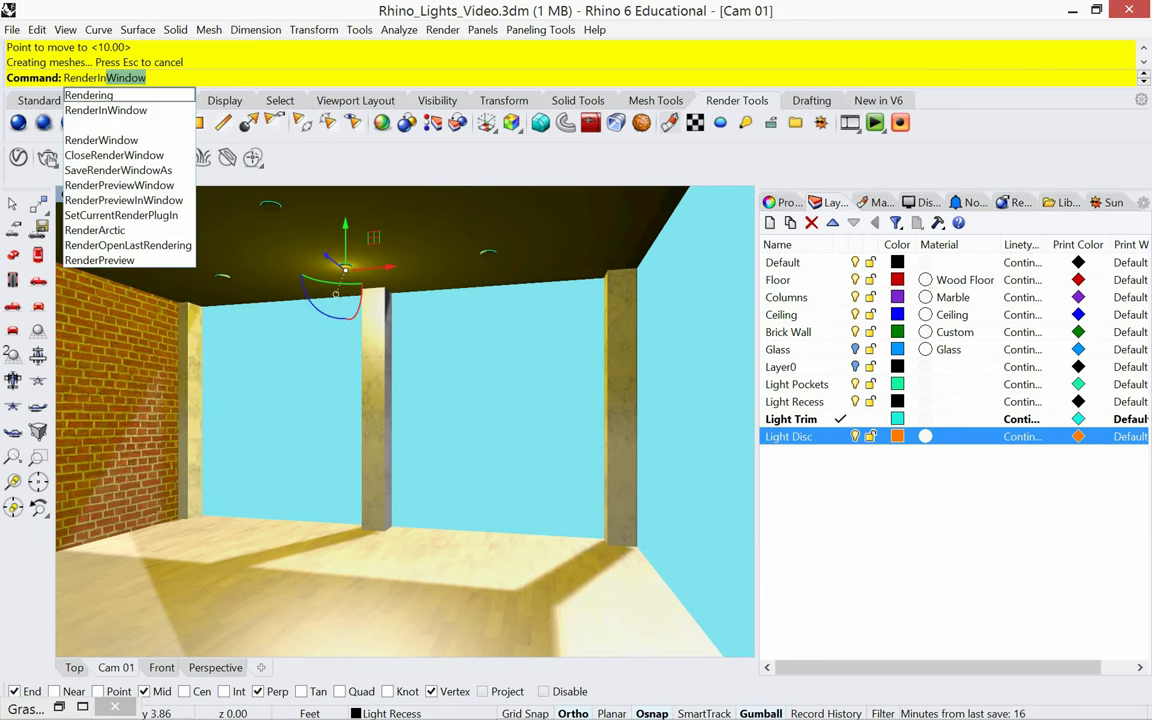
key(Return)
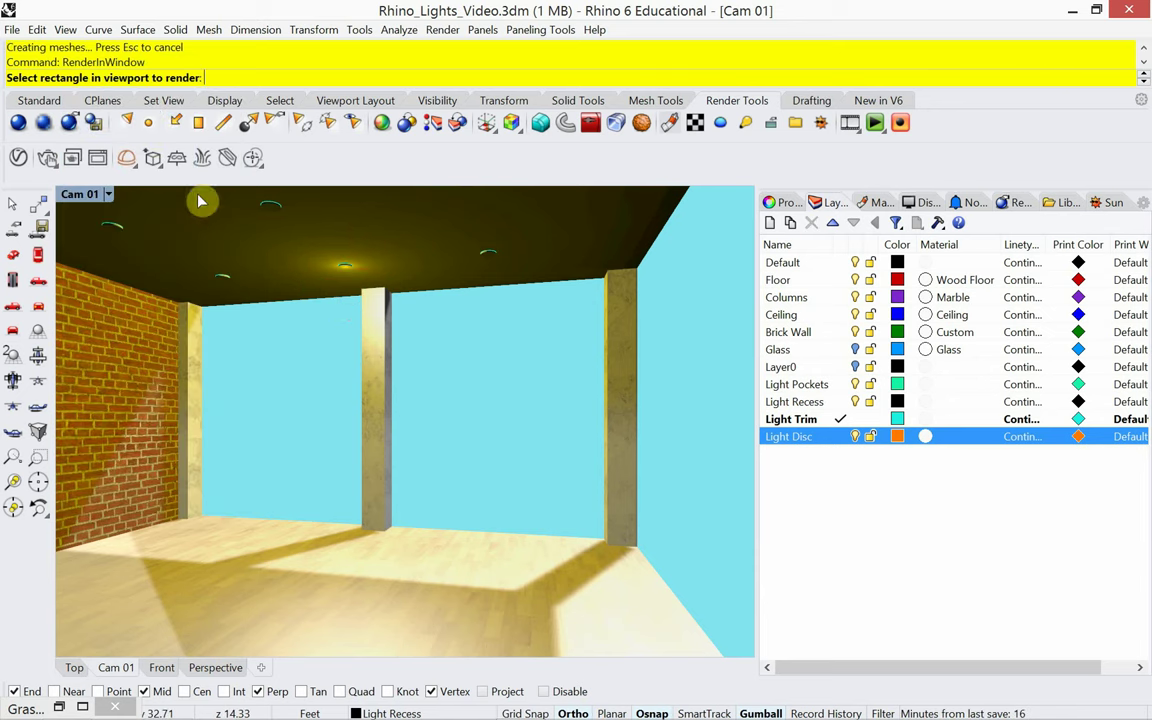
click(291, 241)
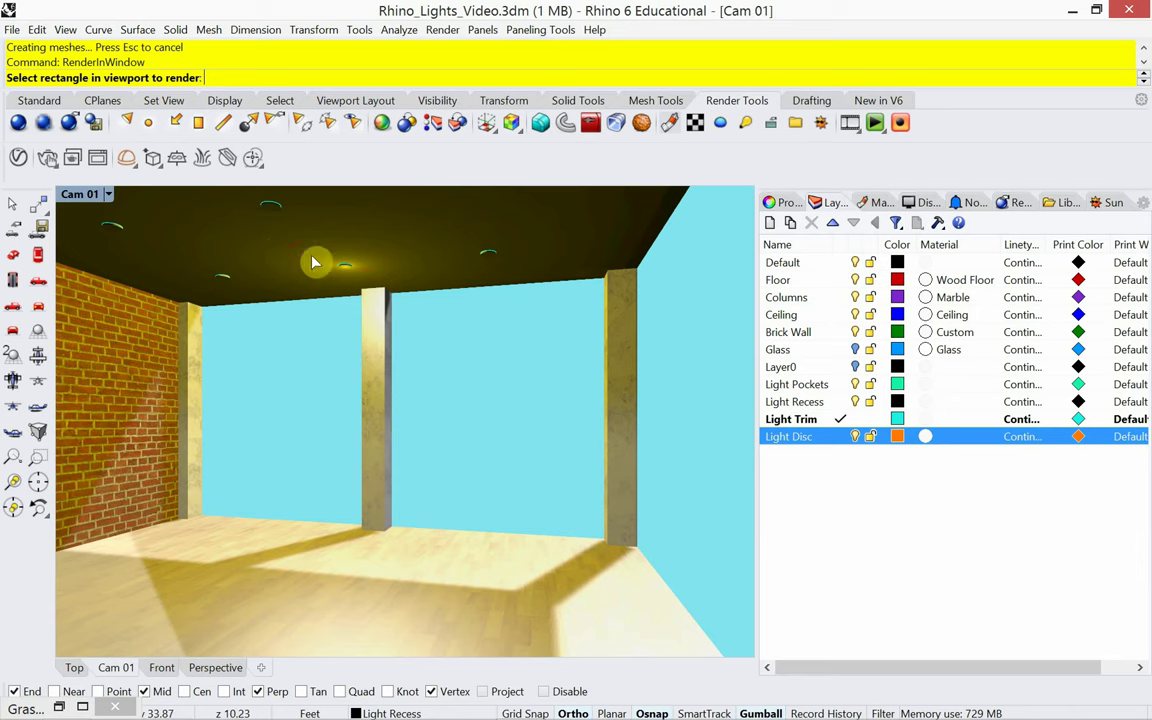
click(408, 297)
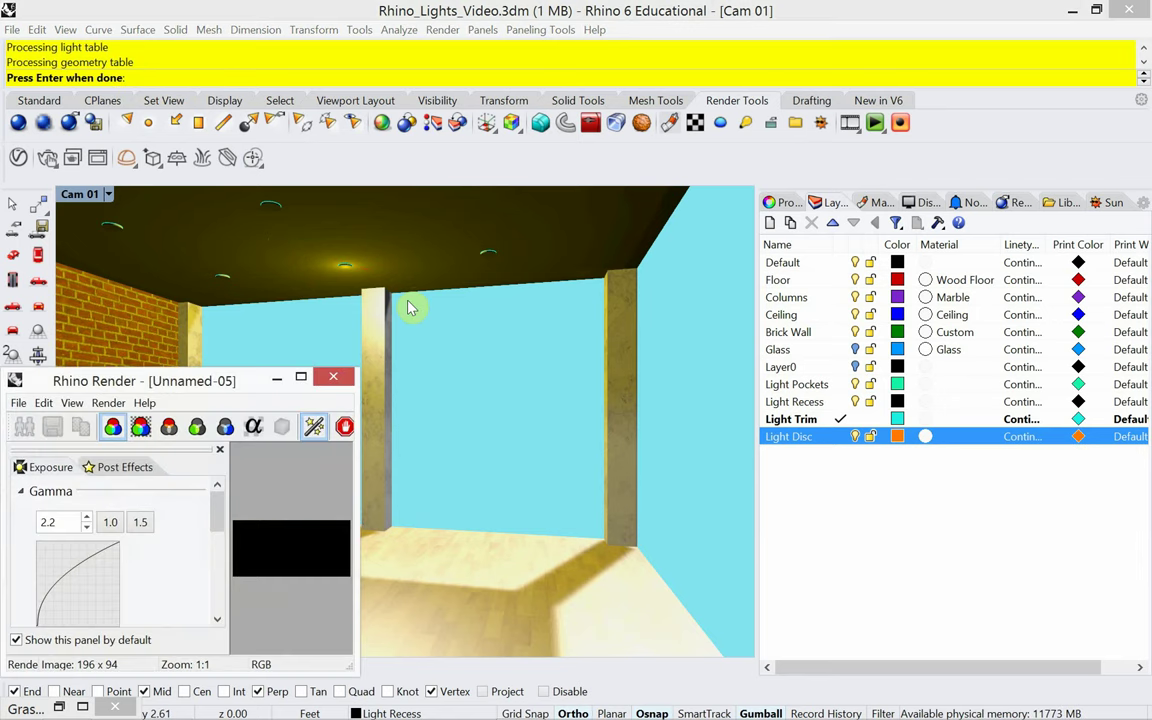
drag(240, 380, 297, 231)
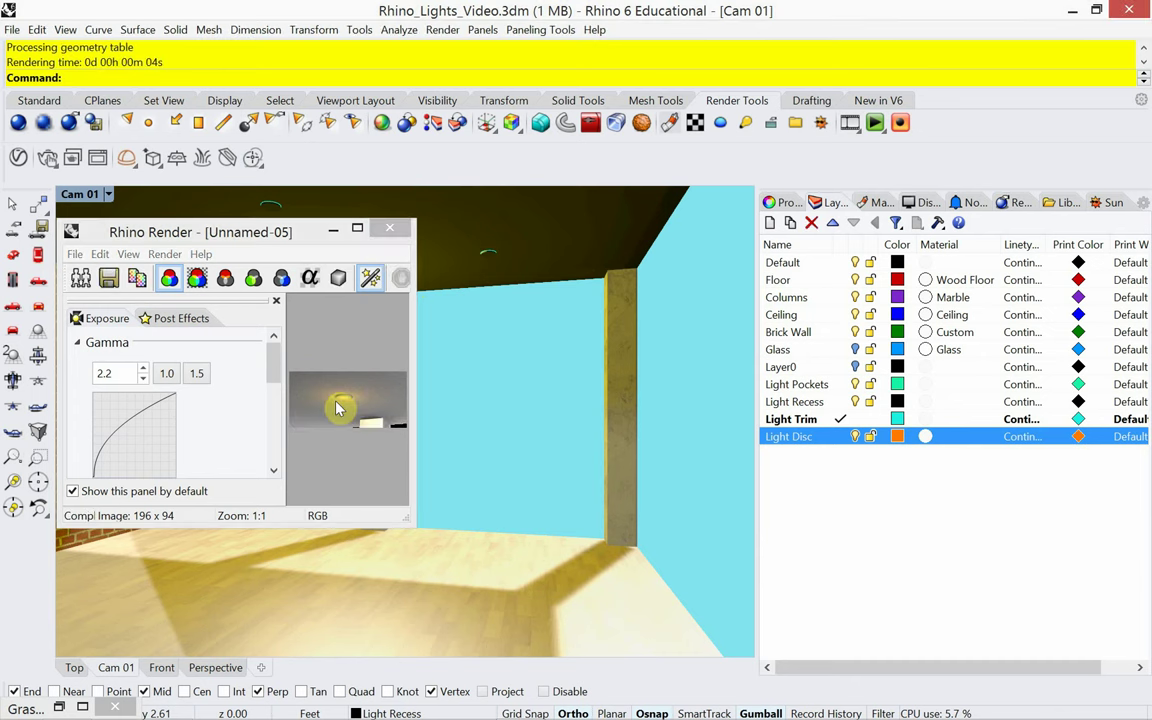
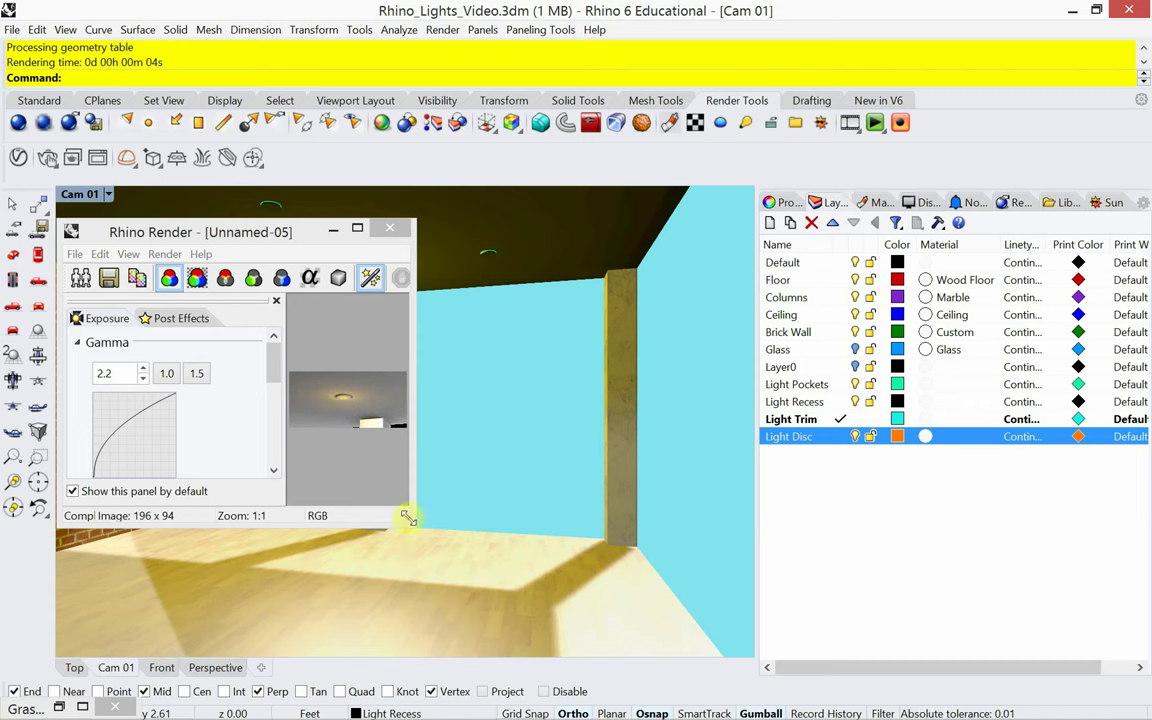
Step: Enlarge the test render to examine the ceiling light fixture up close, and close the render window
drag(412, 520, 572, 598)
scroll(424, 458, up, 4)
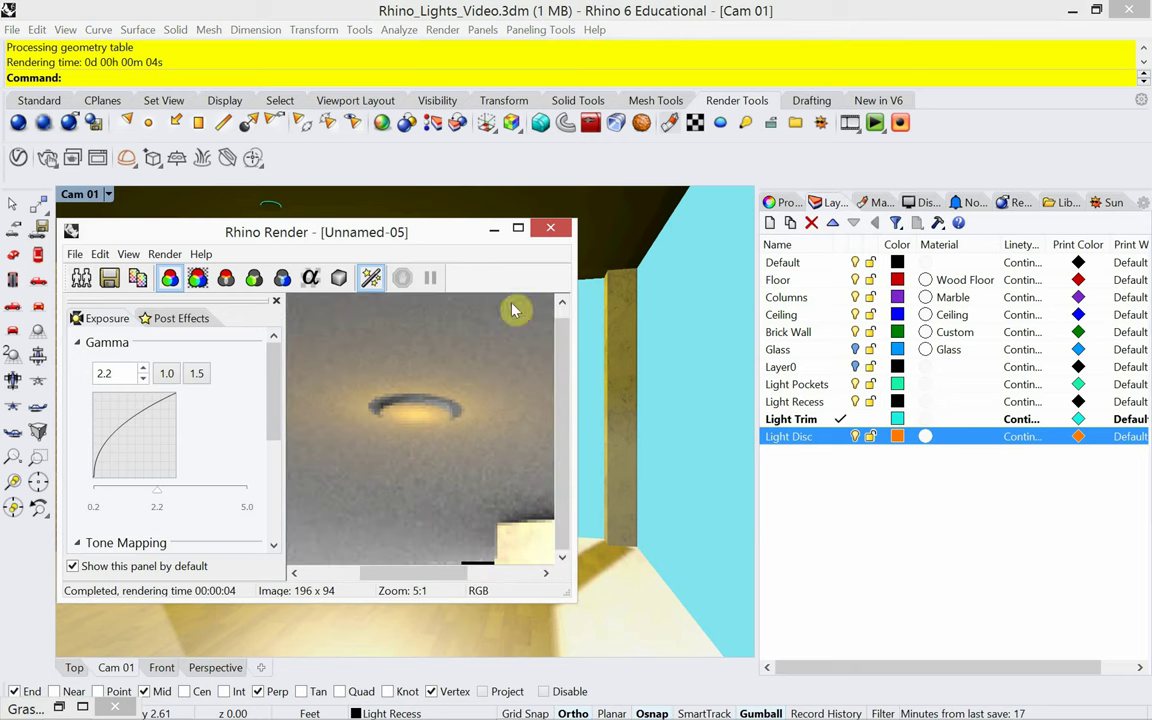
click(559, 232)
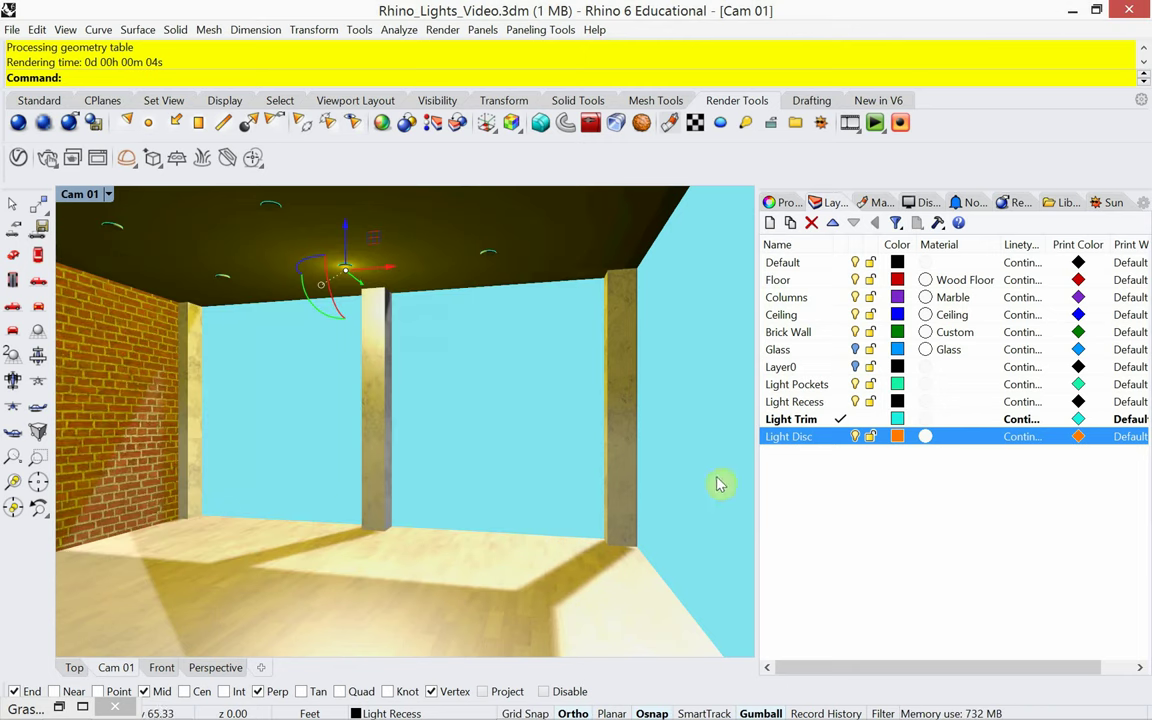
Step: Open the material settings of the Light Disc layer and name the material Light Disc
click(929, 439)
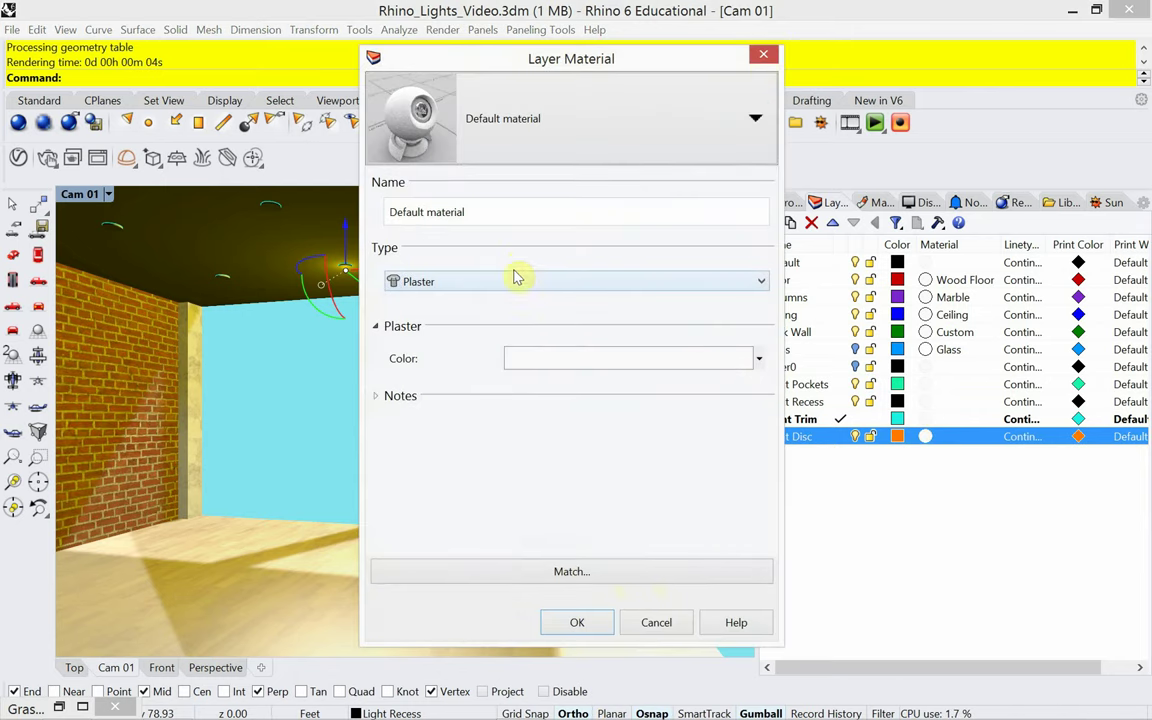
drag(483, 212, 373, 207)
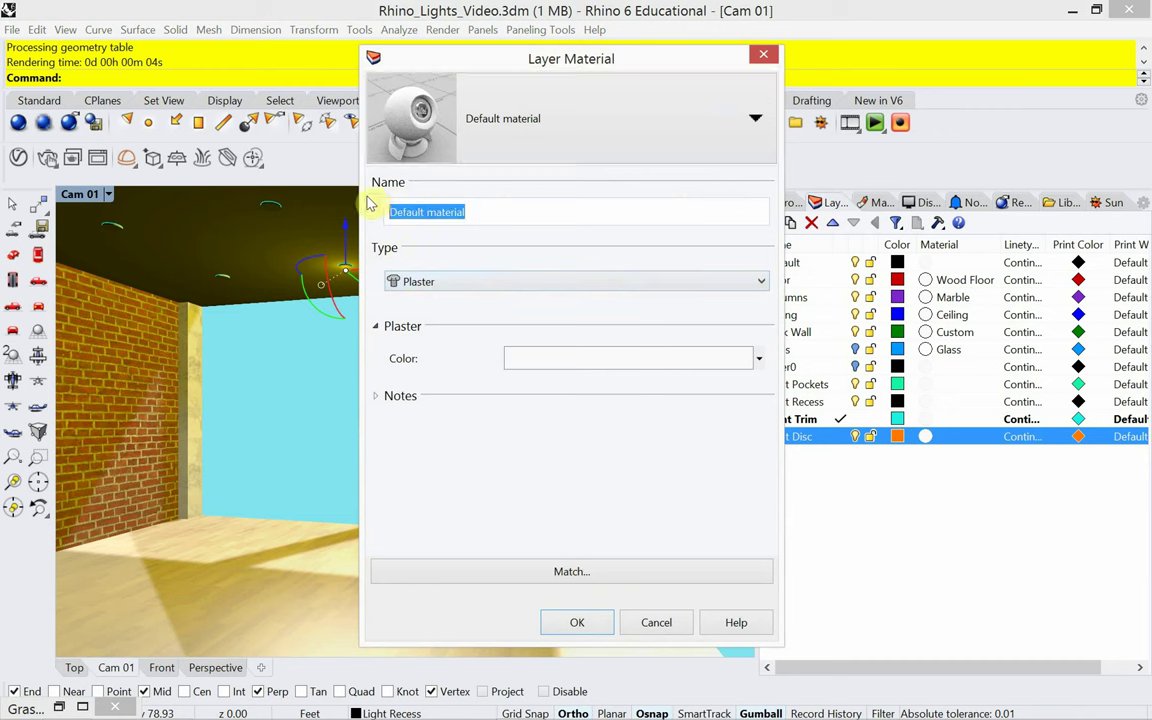
text(Light Disc)
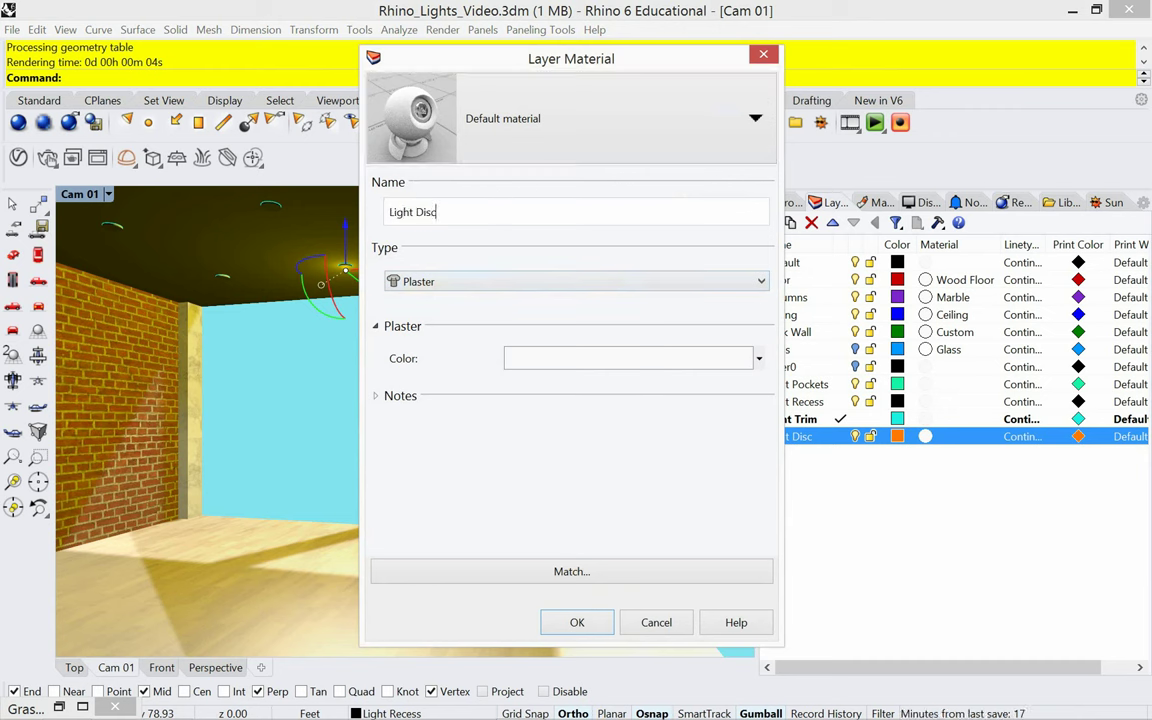
Step: Make the Light Disc material Custom with 5% gloss finish, 6% reflectivity and 12% transparency, and enable self-illumination
click(451, 283)
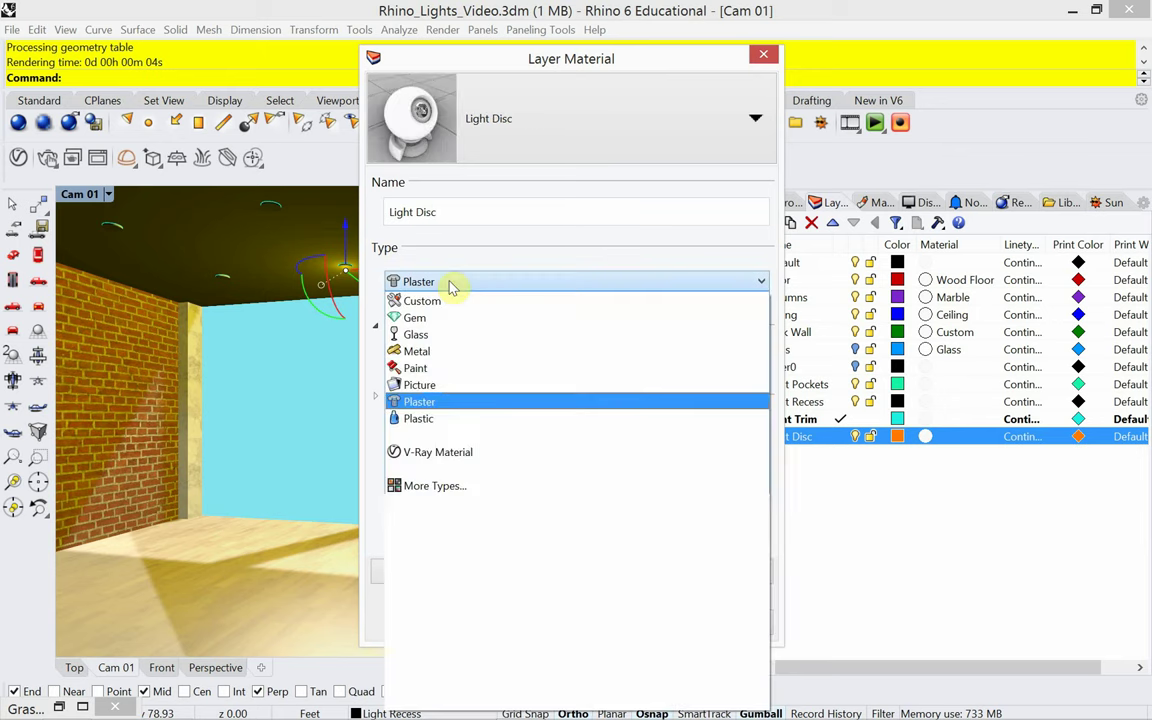
click(445, 301)
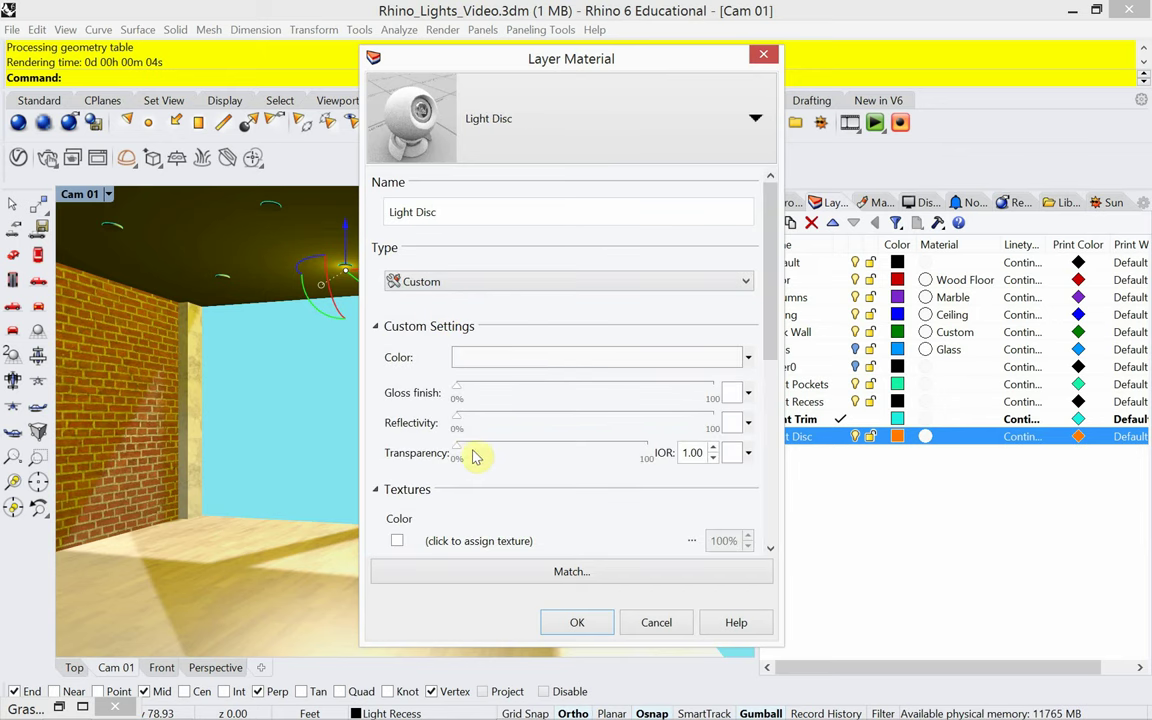
drag(457, 456, 473, 400)
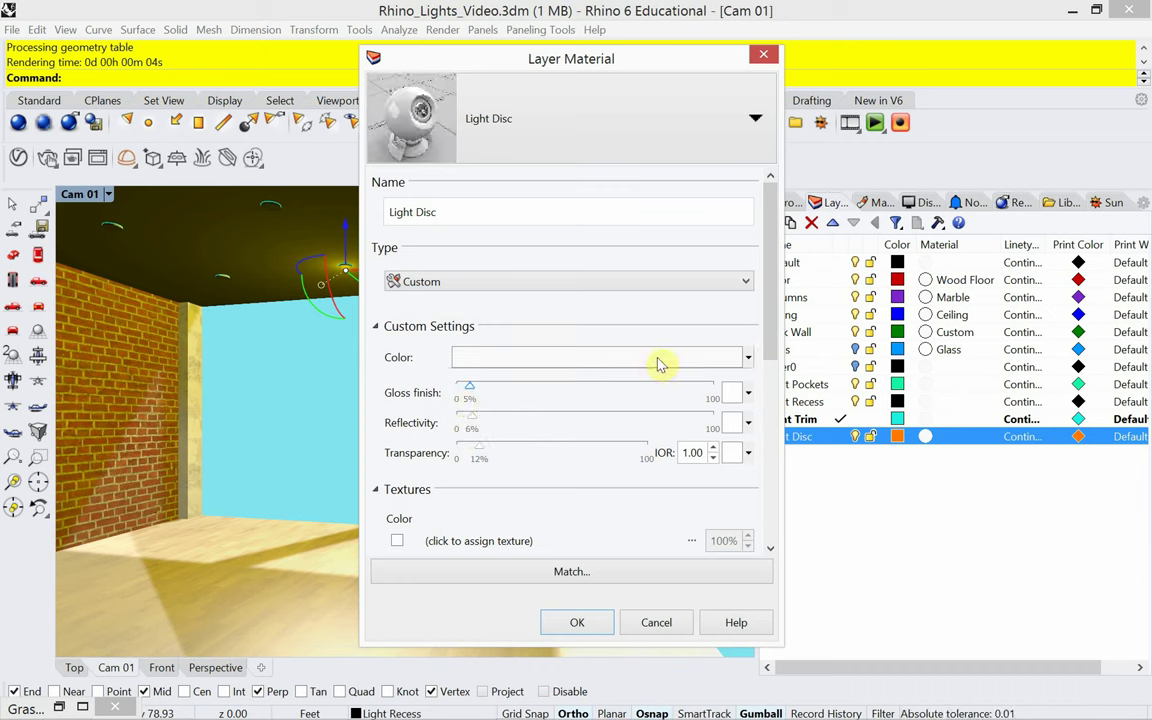
drag(766, 288, 771, 448)
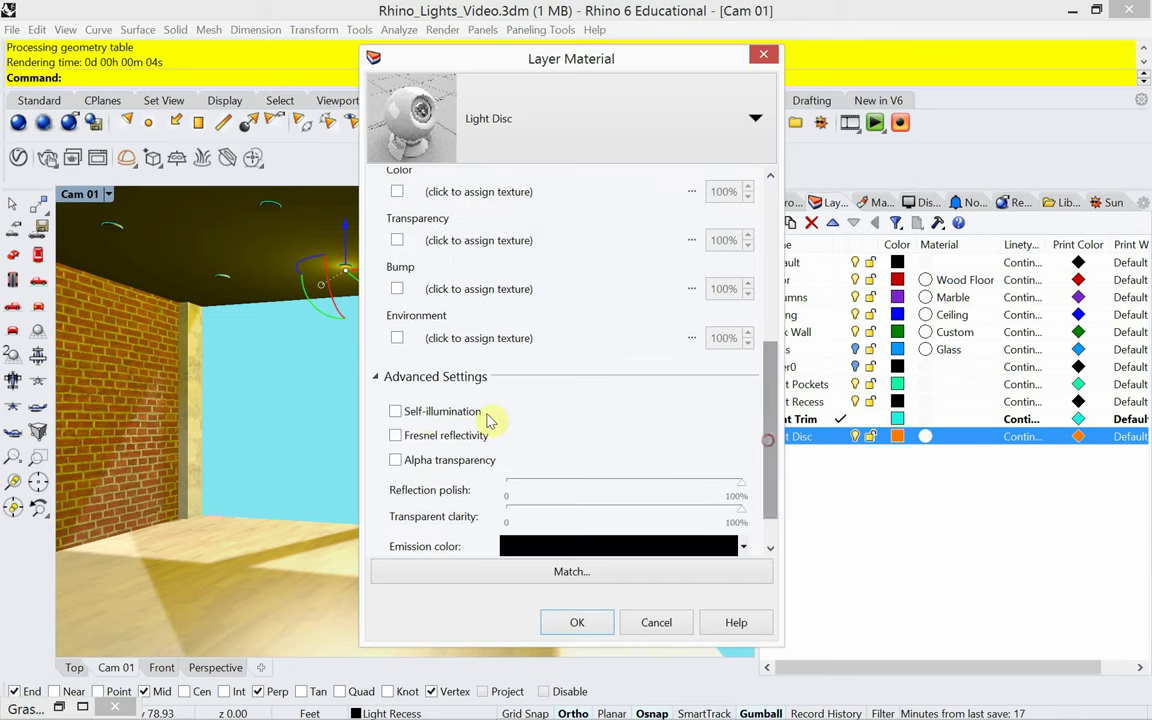
click(396, 411)
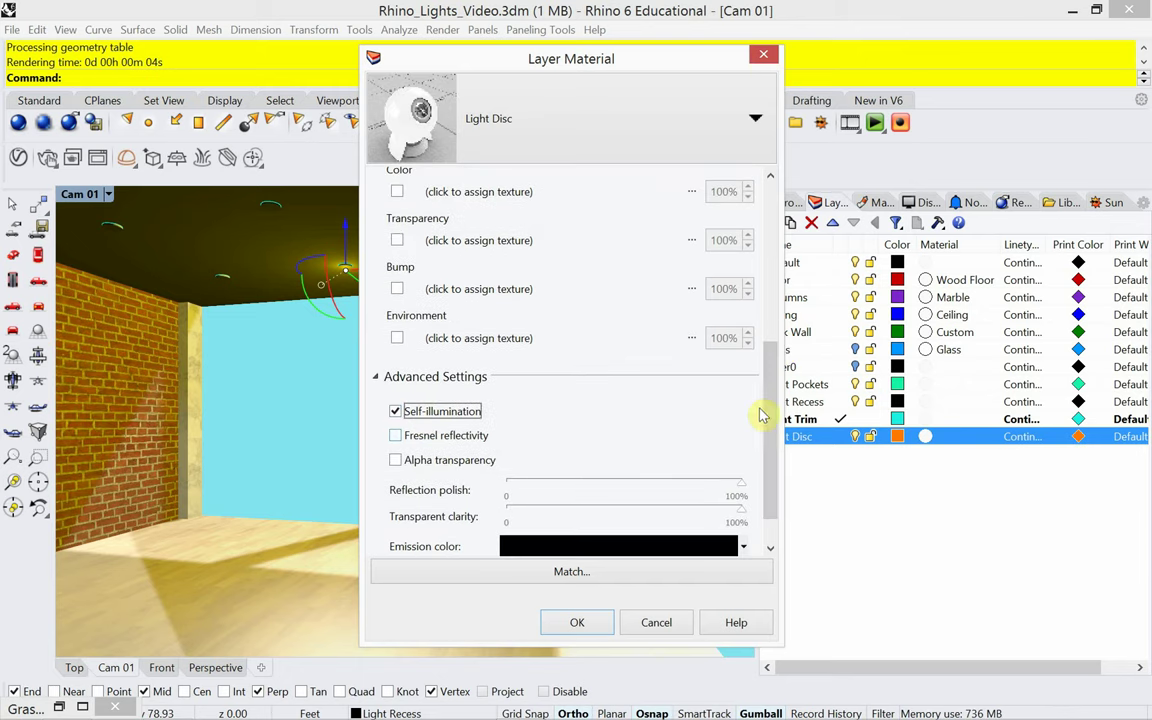
Step: Set the Light Disc emission color to a warm off-white, RGB 234, 230, 216, and apply the material to its layer
drag(776, 393, 778, 430)
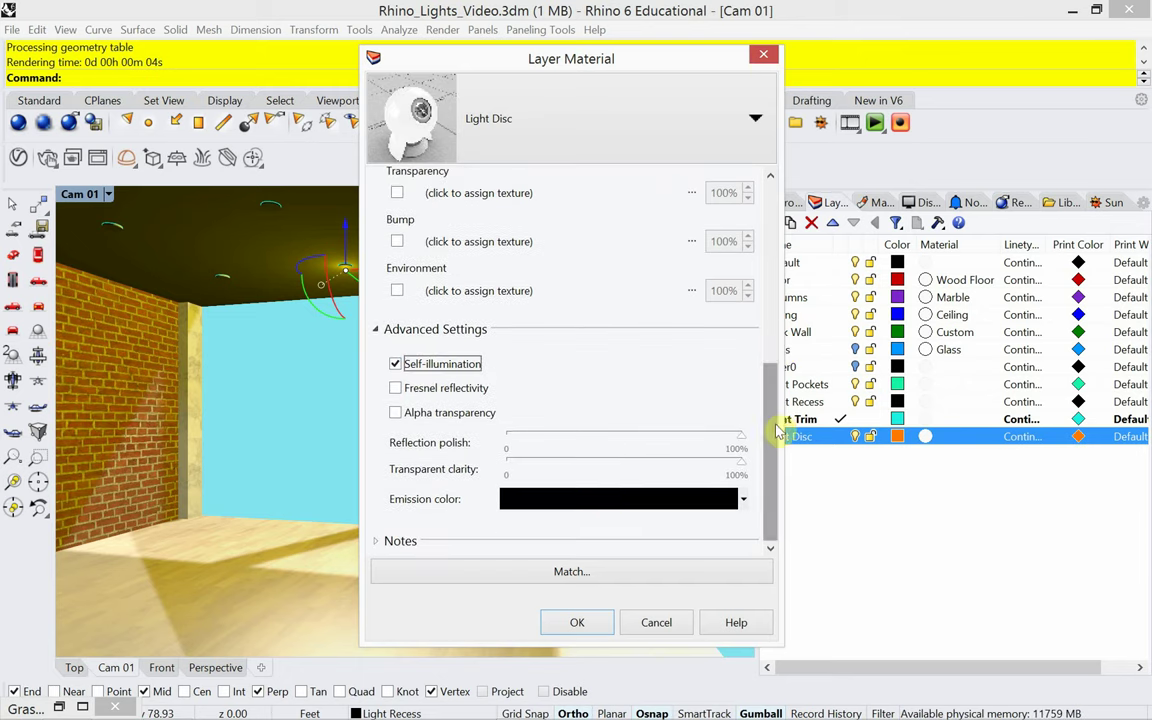
click(594, 497)
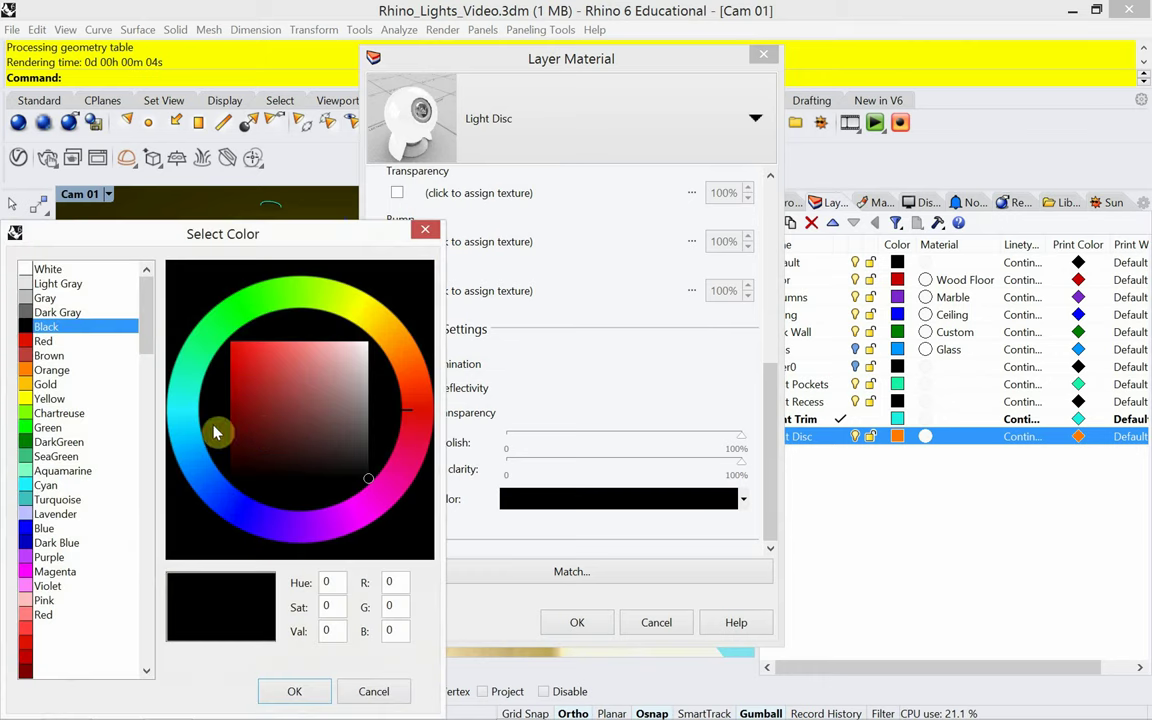
click(362, 351)
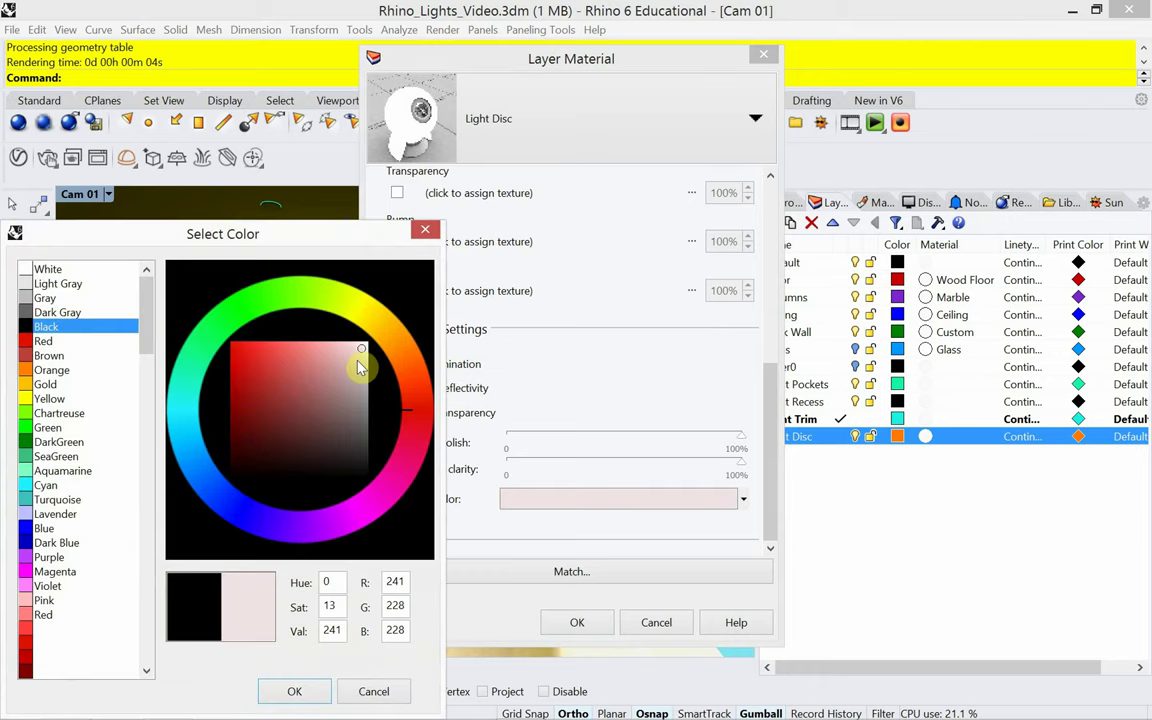
click(371, 331)
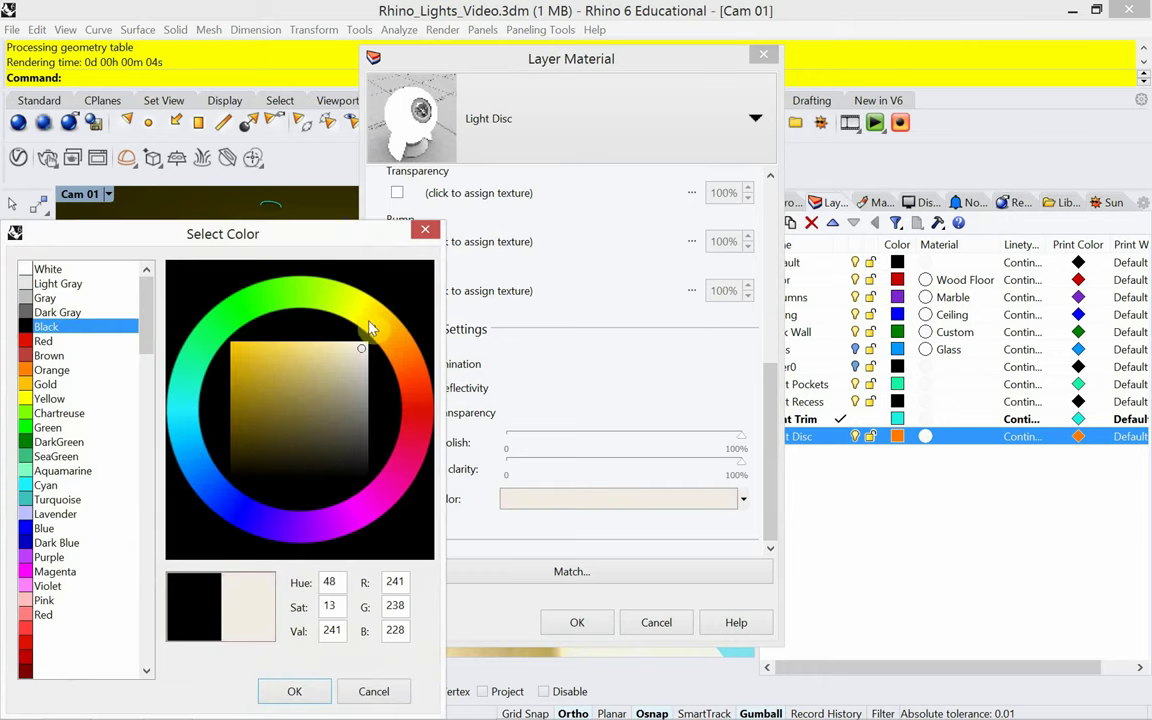
click(355, 357)
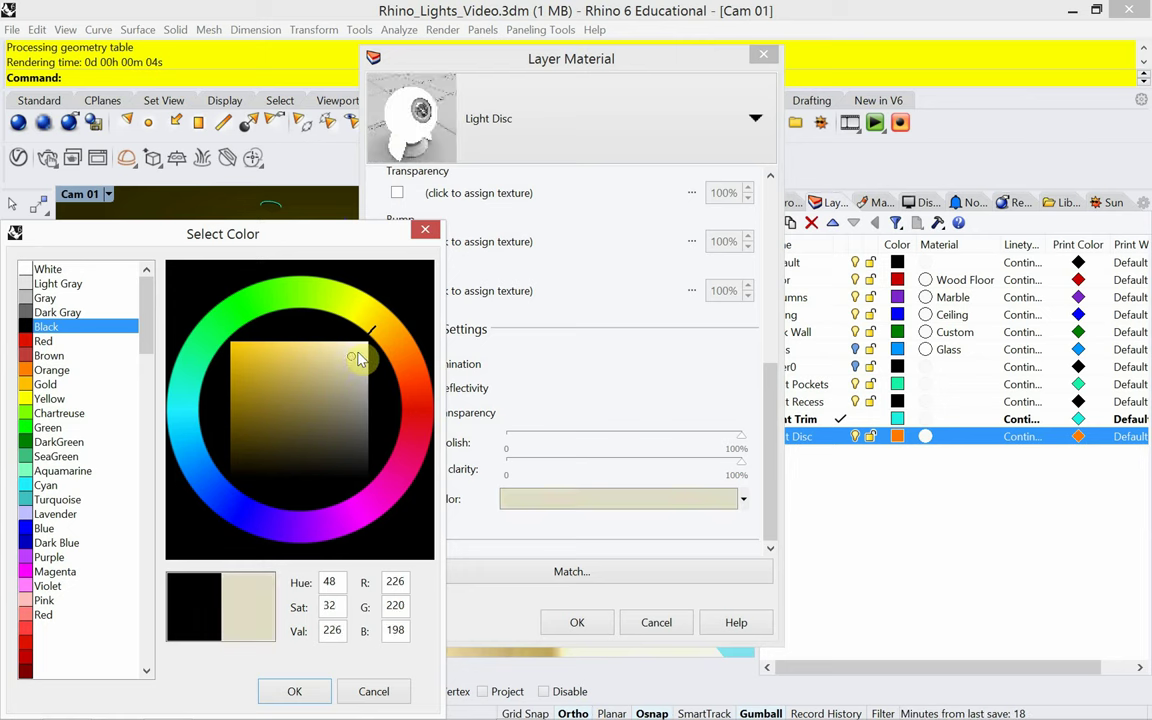
click(358, 353)
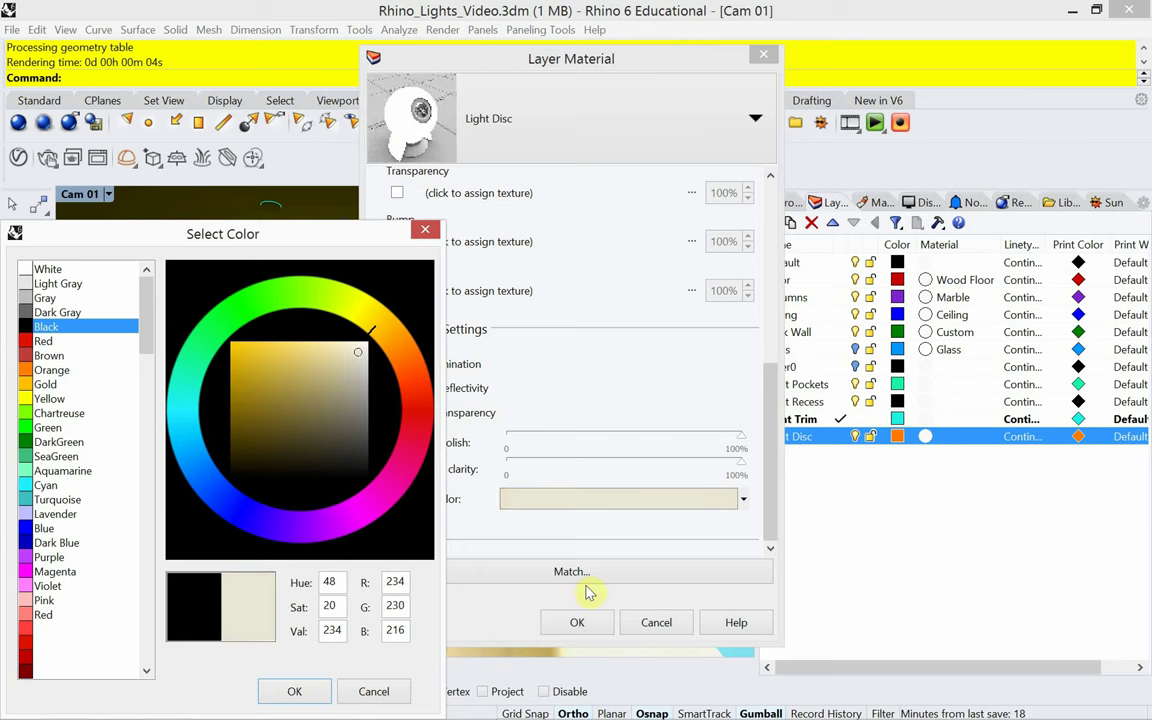
click(591, 621)
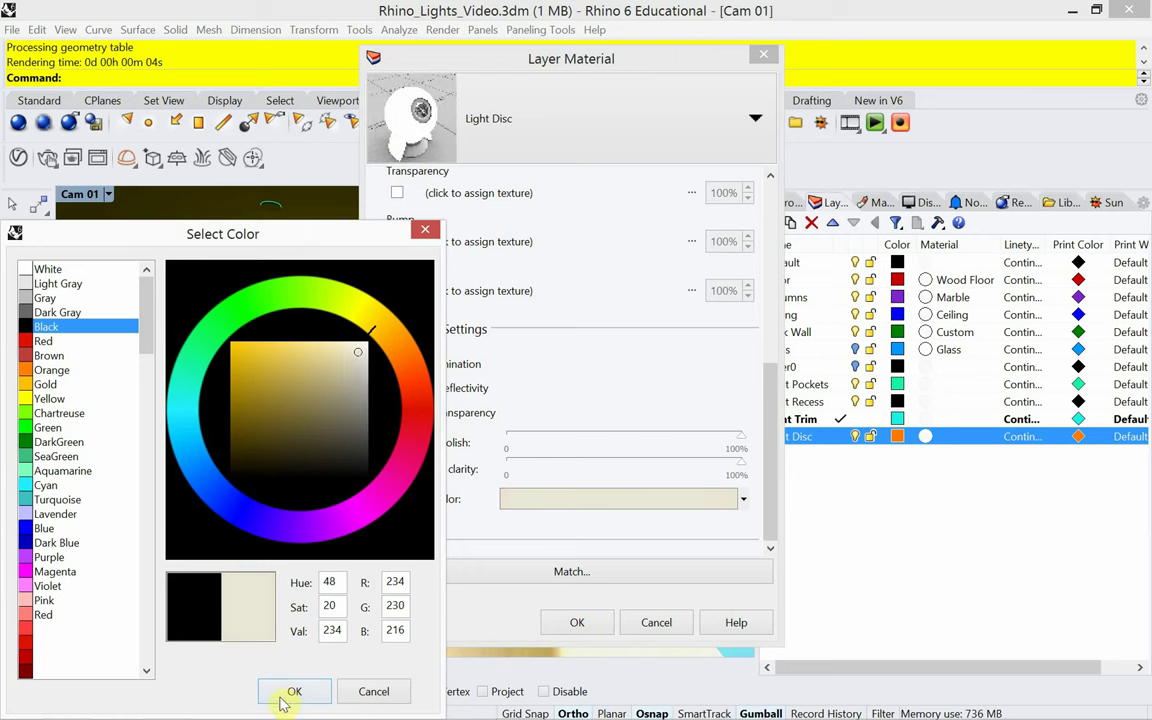
click(291, 690)
click(584, 622)
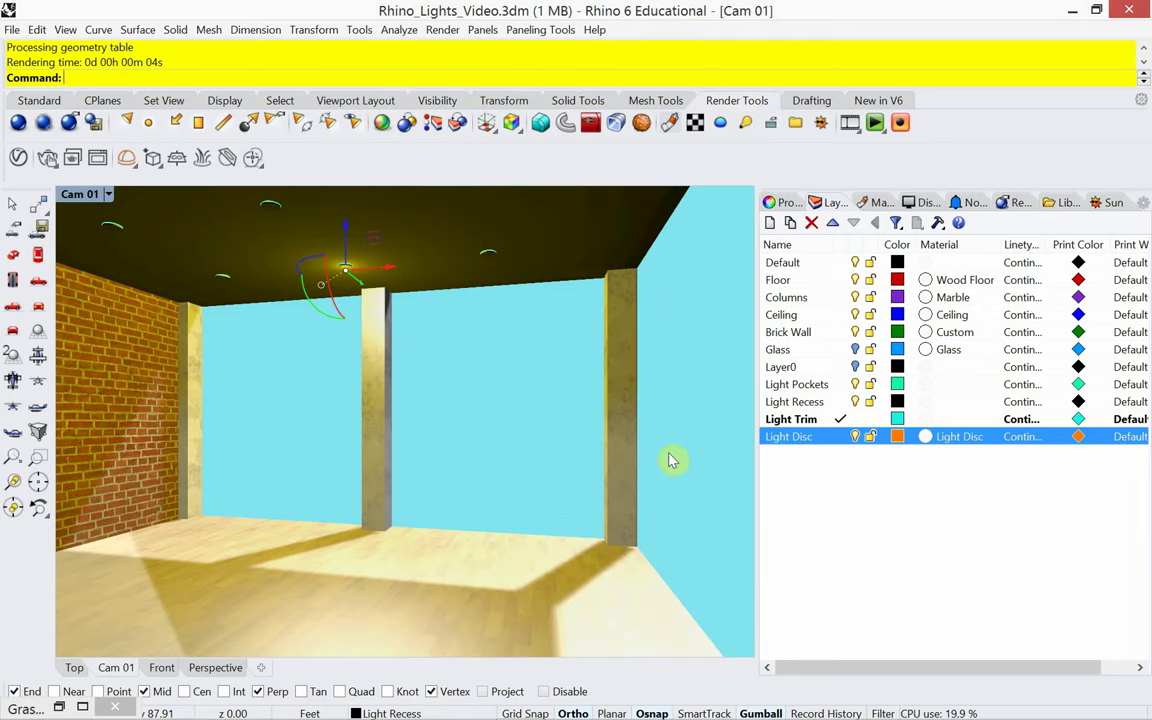
Step: Create a Custom-type material named Light Metal for the Light Trim layer
click(830, 419)
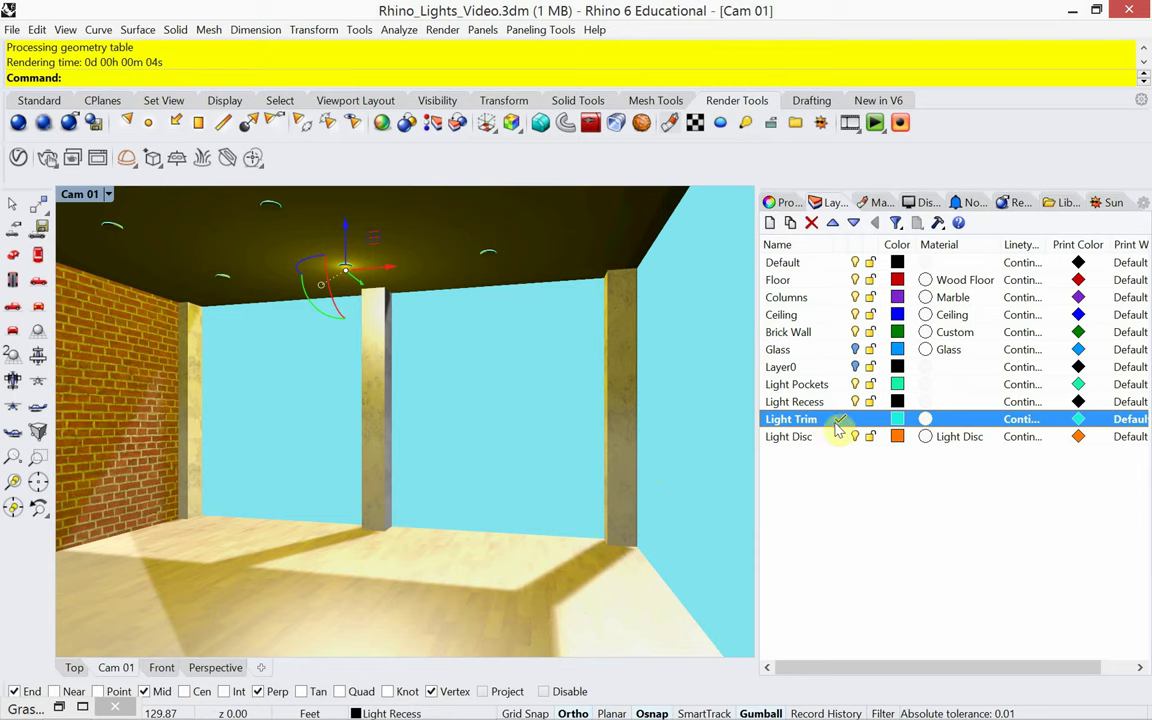
click(925, 419)
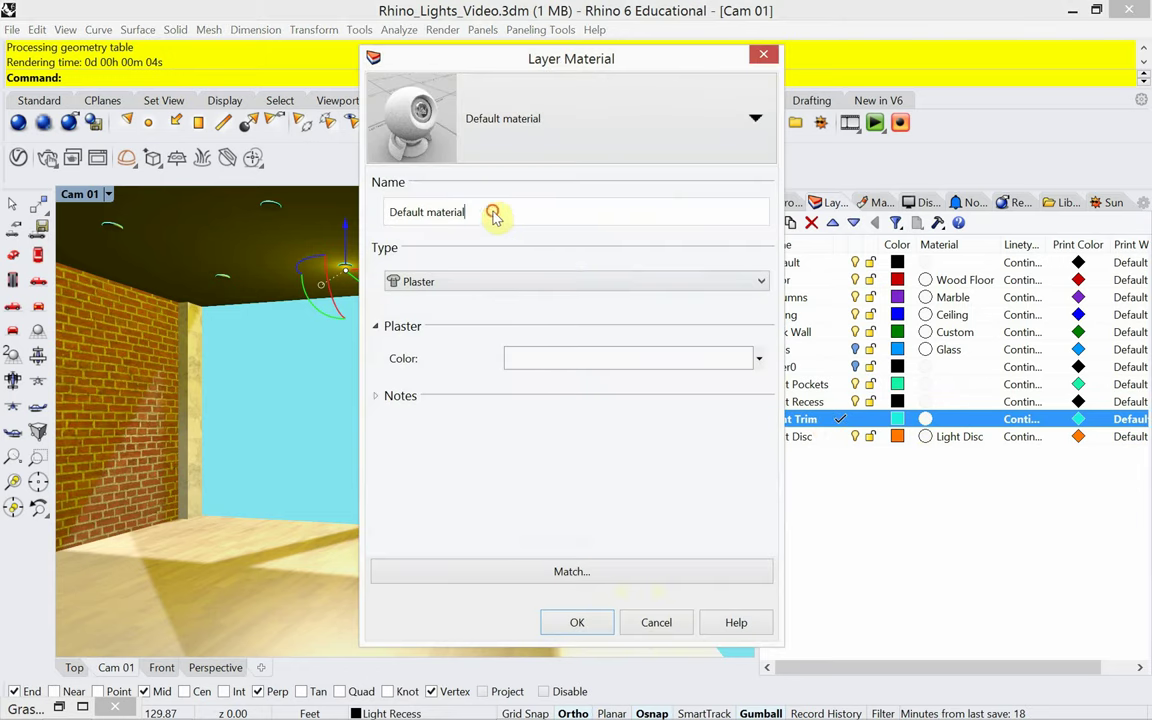
drag(496, 216, 298, 201)
text(Light Me)
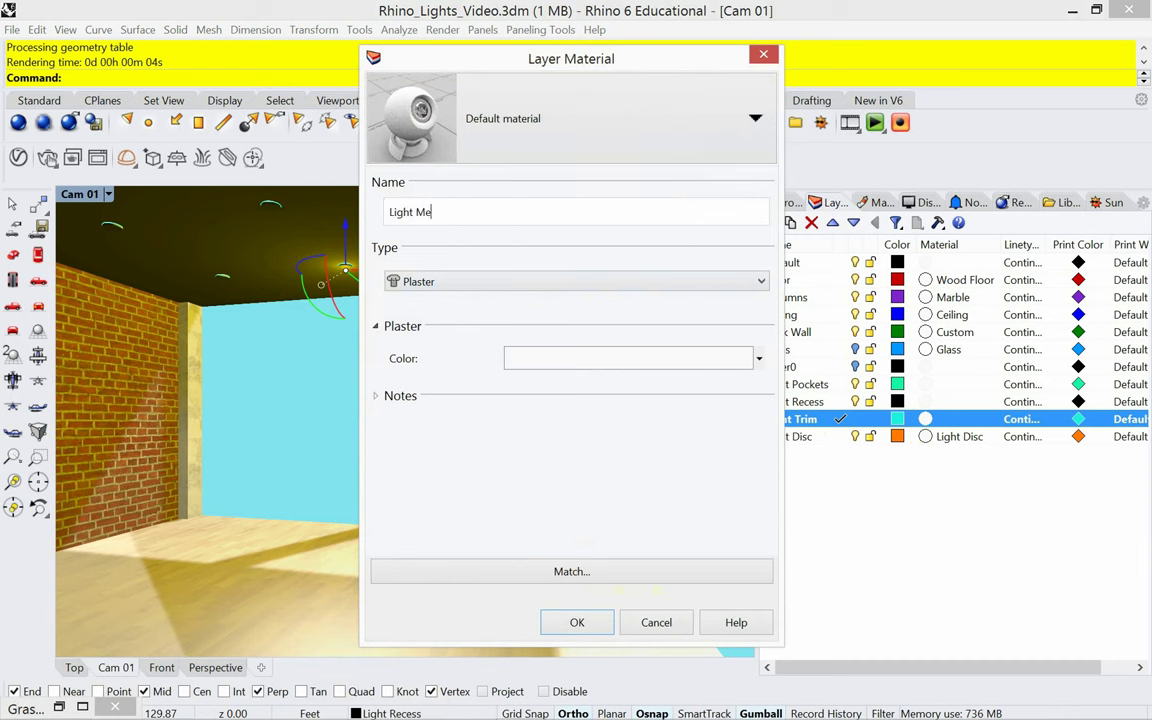
text(te)
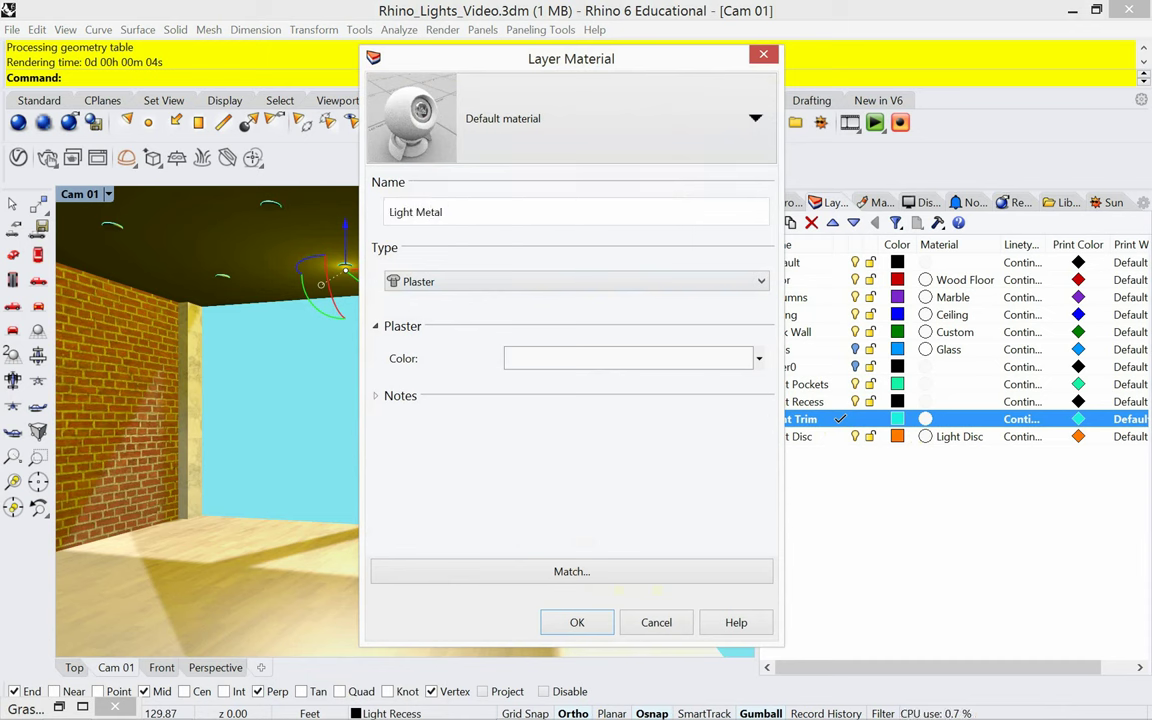
click(433, 284)
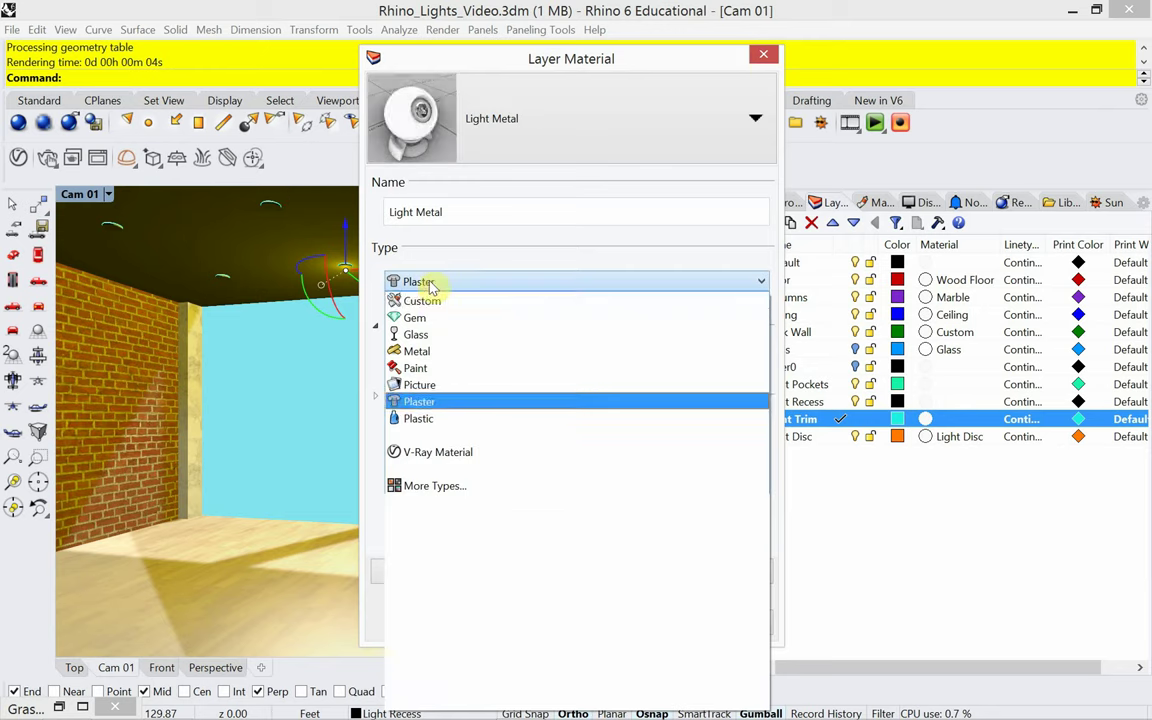
click(432, 299)
Step: Set the Light Metal base color to a light bluish gray, RGB 209, 213, 215
click(483, 360)
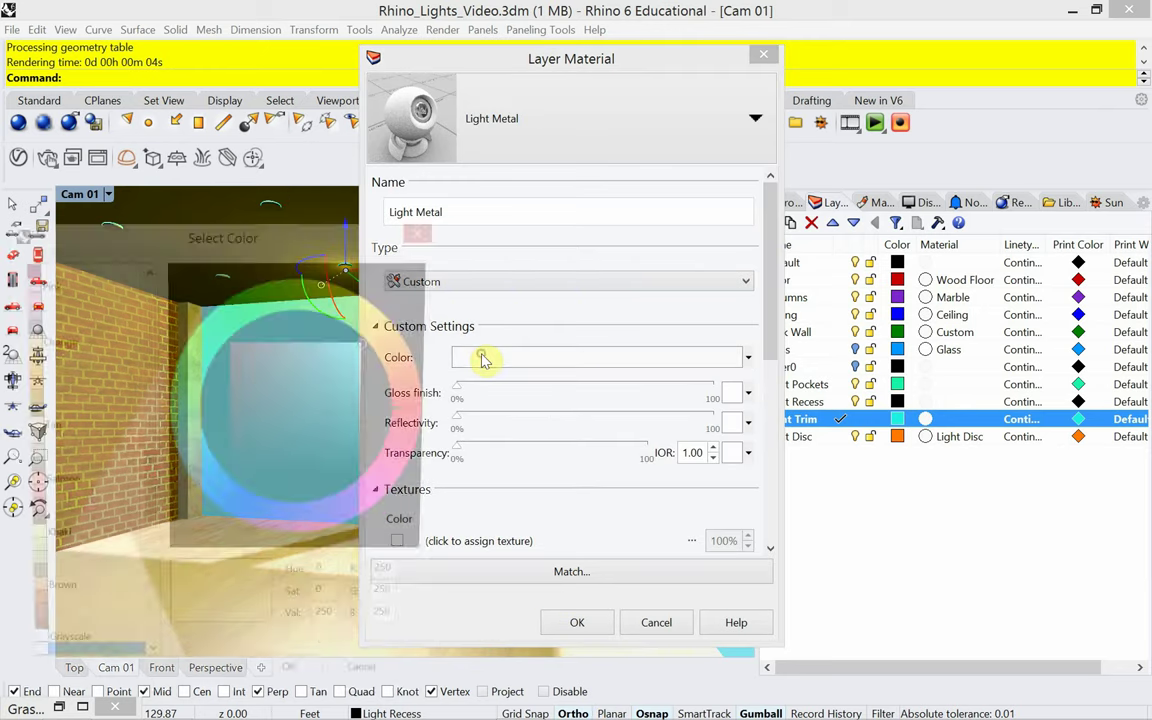
click(357, 371)
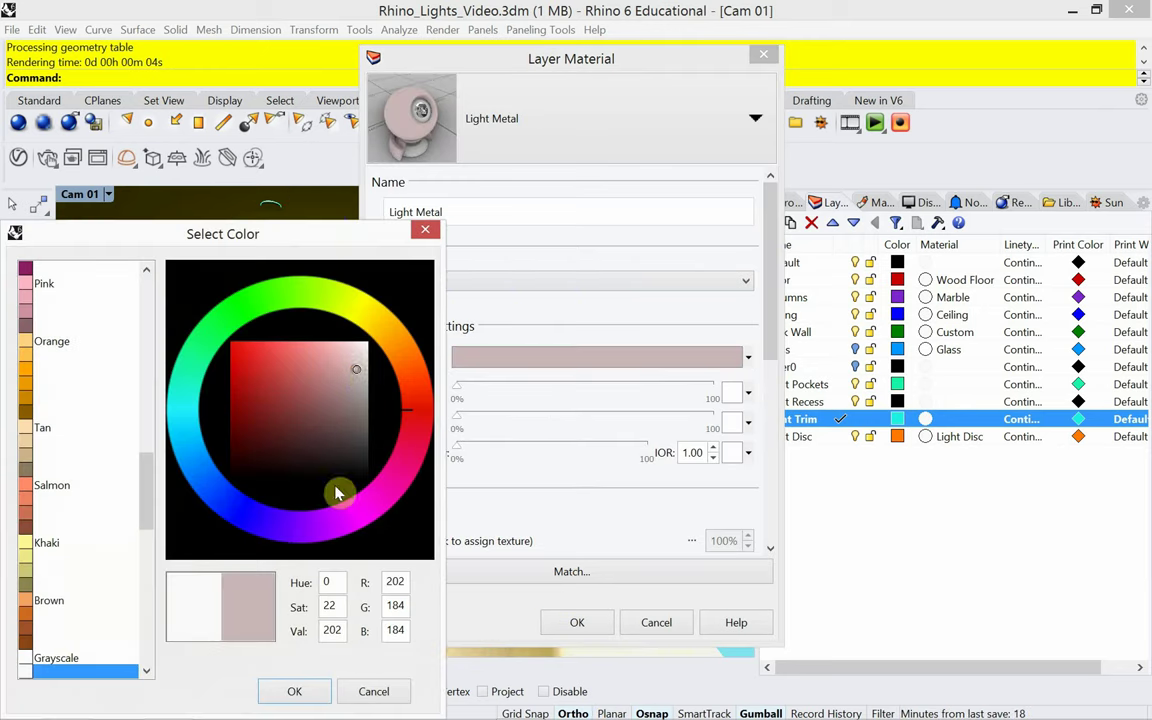
click(277, 527)
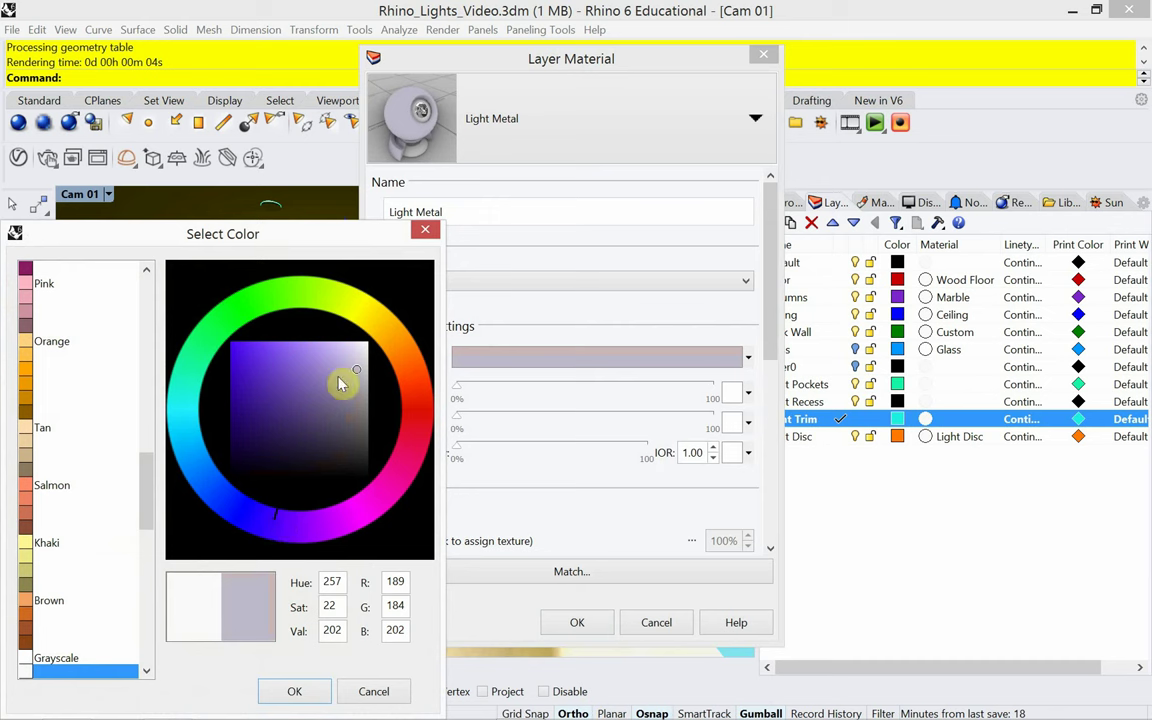
click(232, 502)
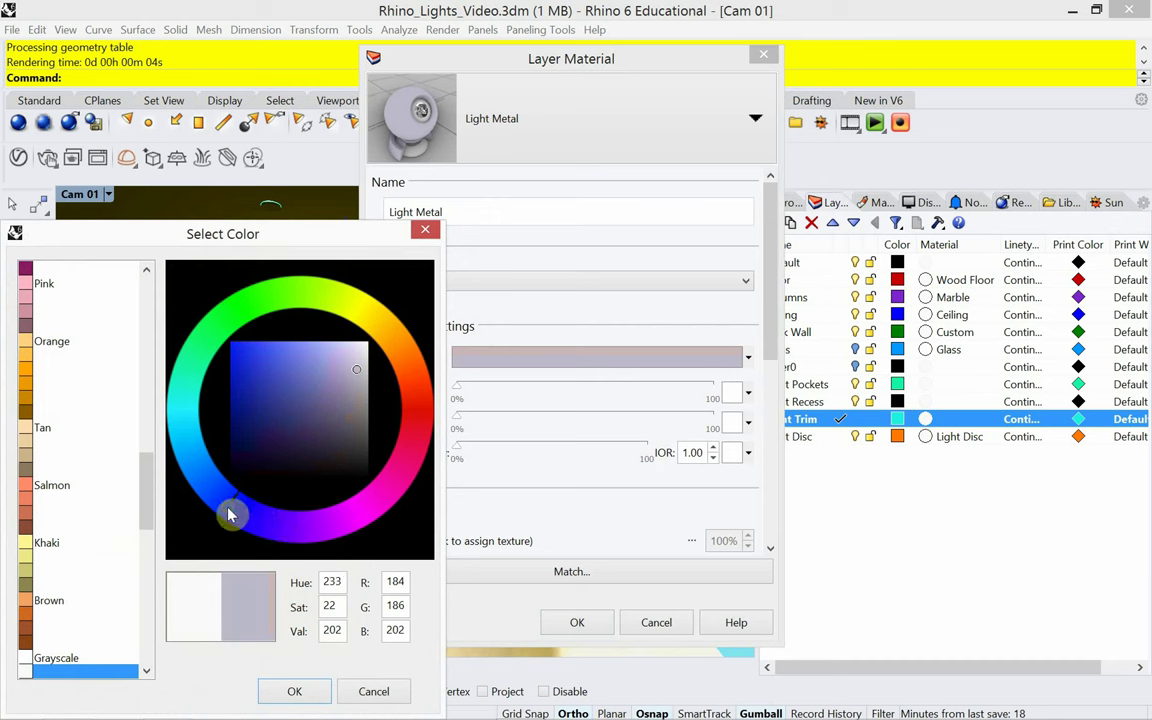
click(352, 356)
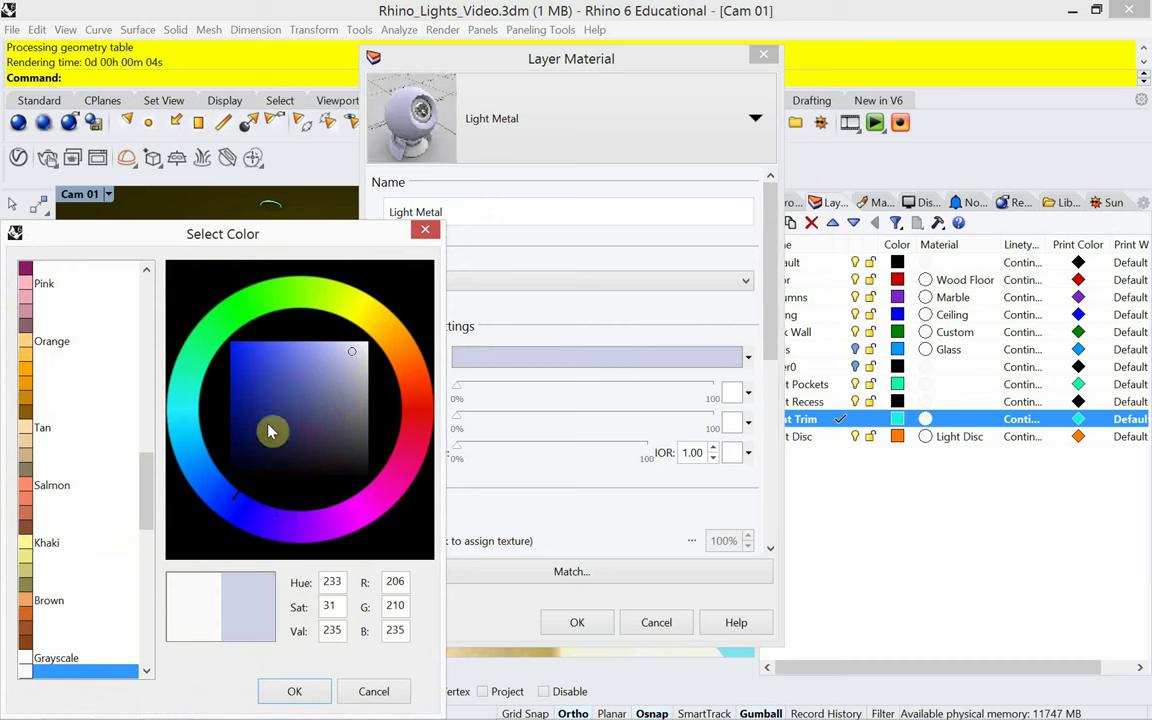
click(196, 456)
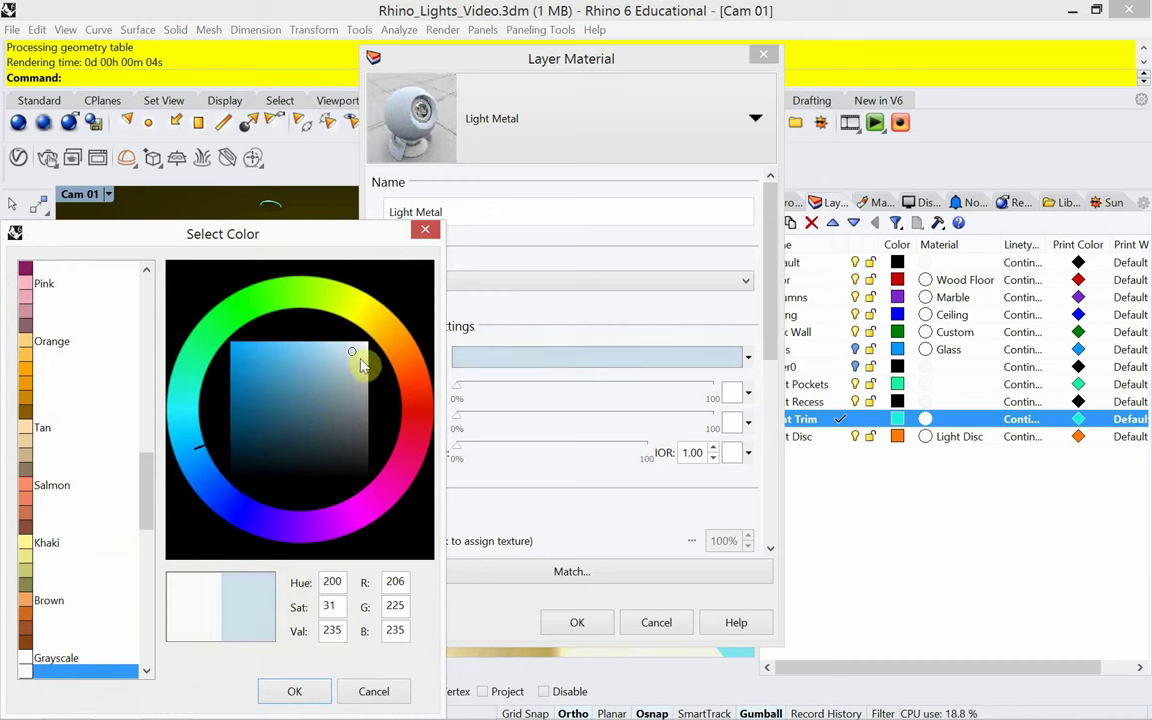
click(365, 367)
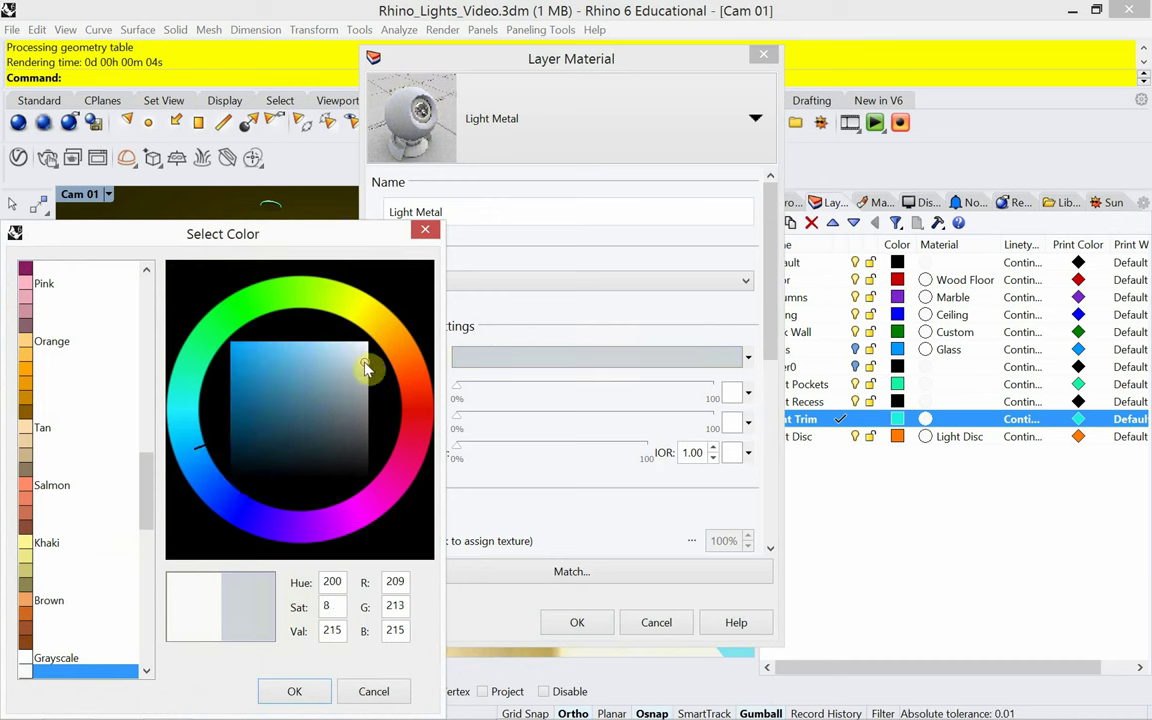
click(296, 692)
Step: Give Light Metal 8% gloss finish and 11% reflectivity, and apply it to the Light Trim layer
drag(458, 395, 489, 427)
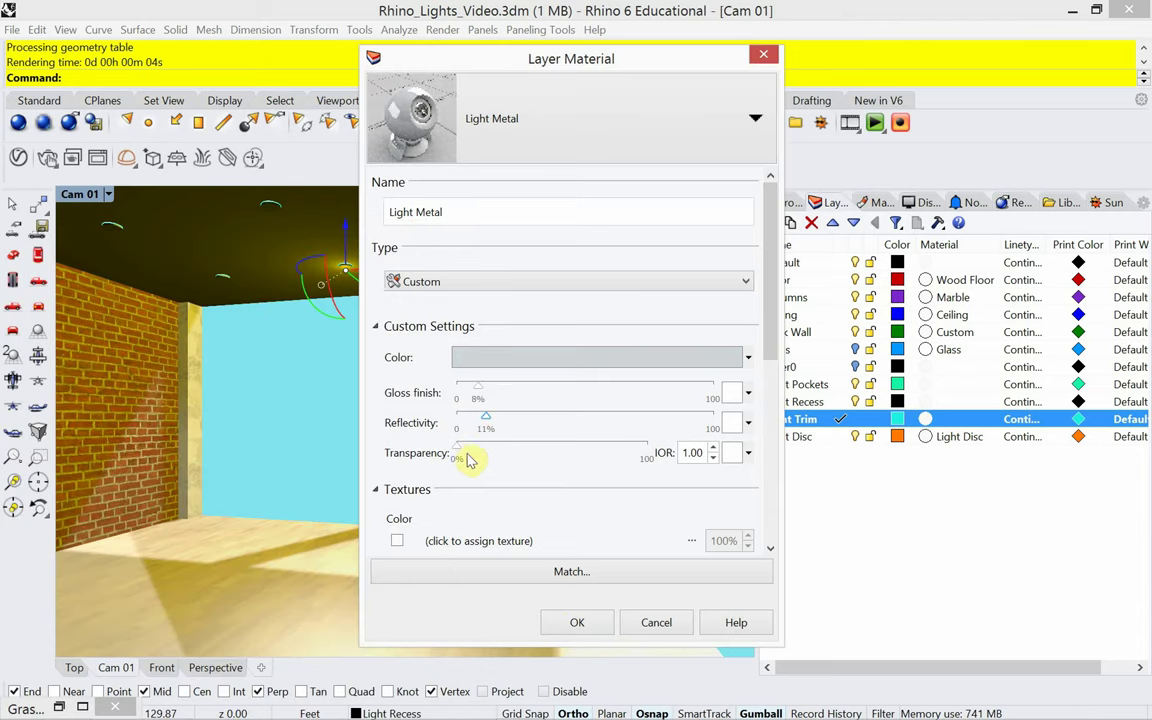
click(459, 456)
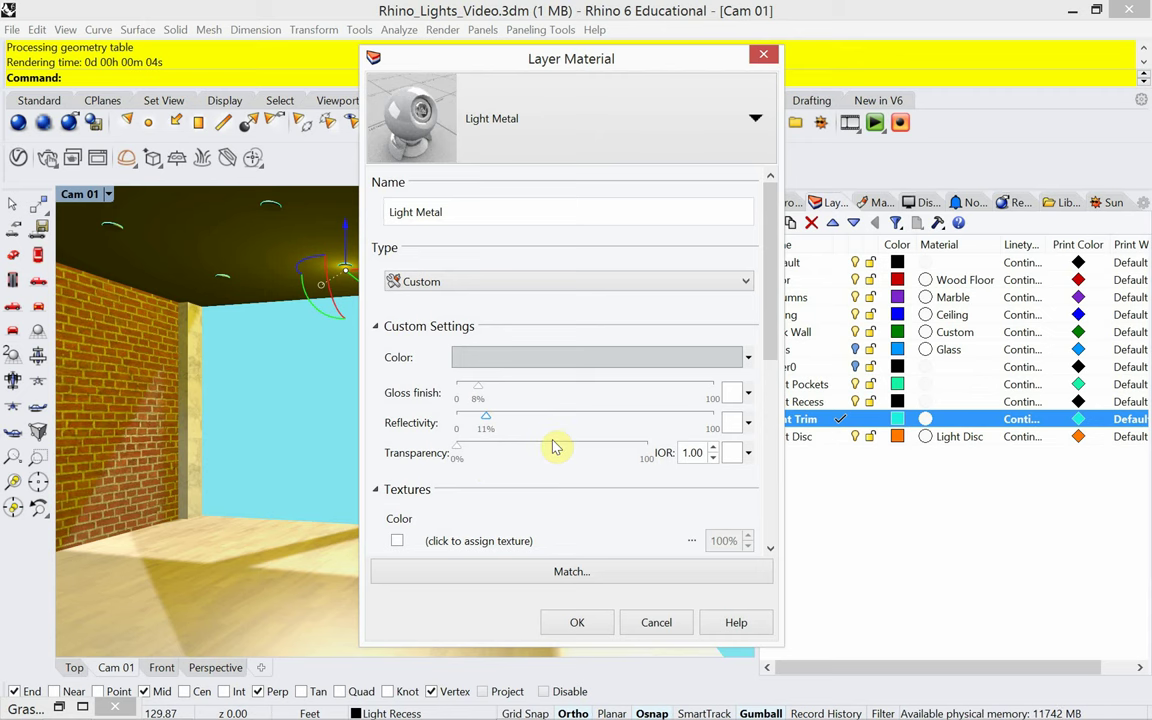
click(579, 620)
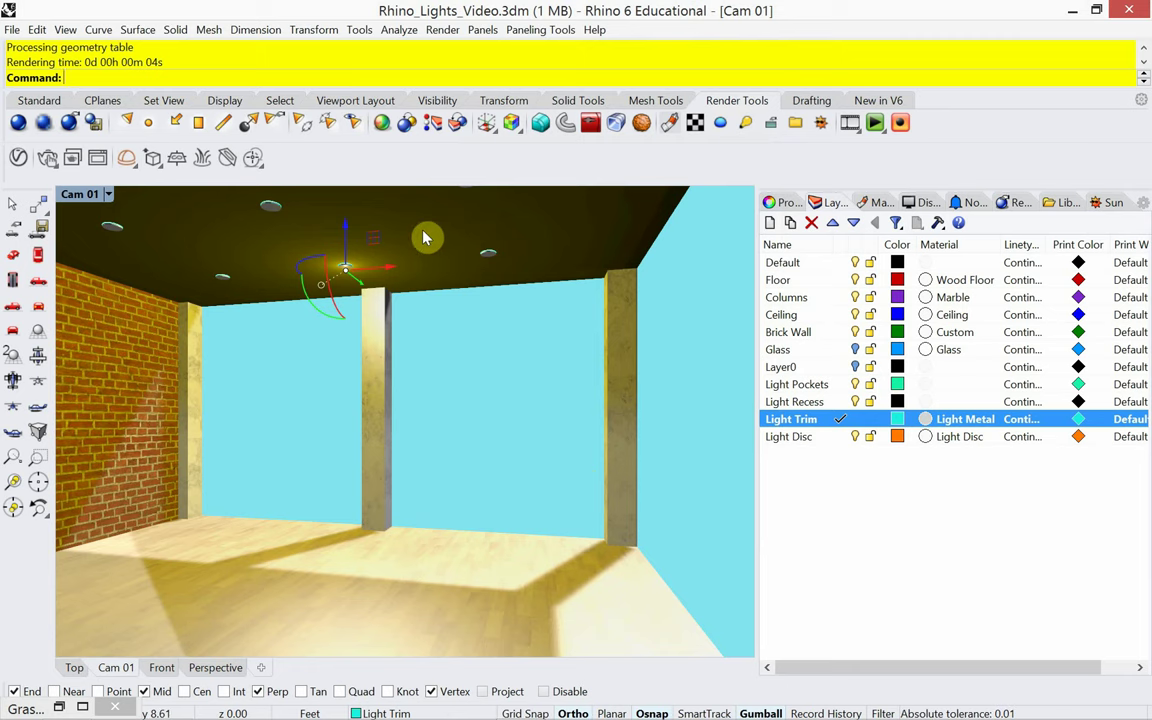
Step: Test-render a small window around the ceiling light above the middle column with RenderInWindow, inspect the image and close it
text(Render)
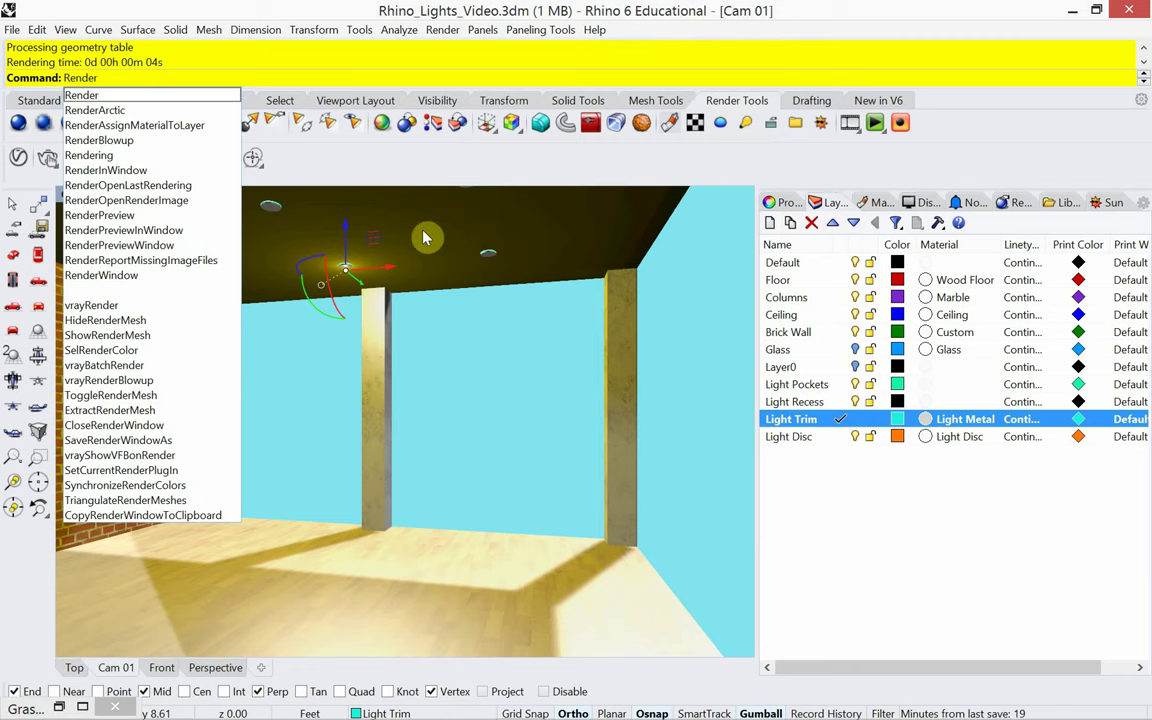
click(120, 170)
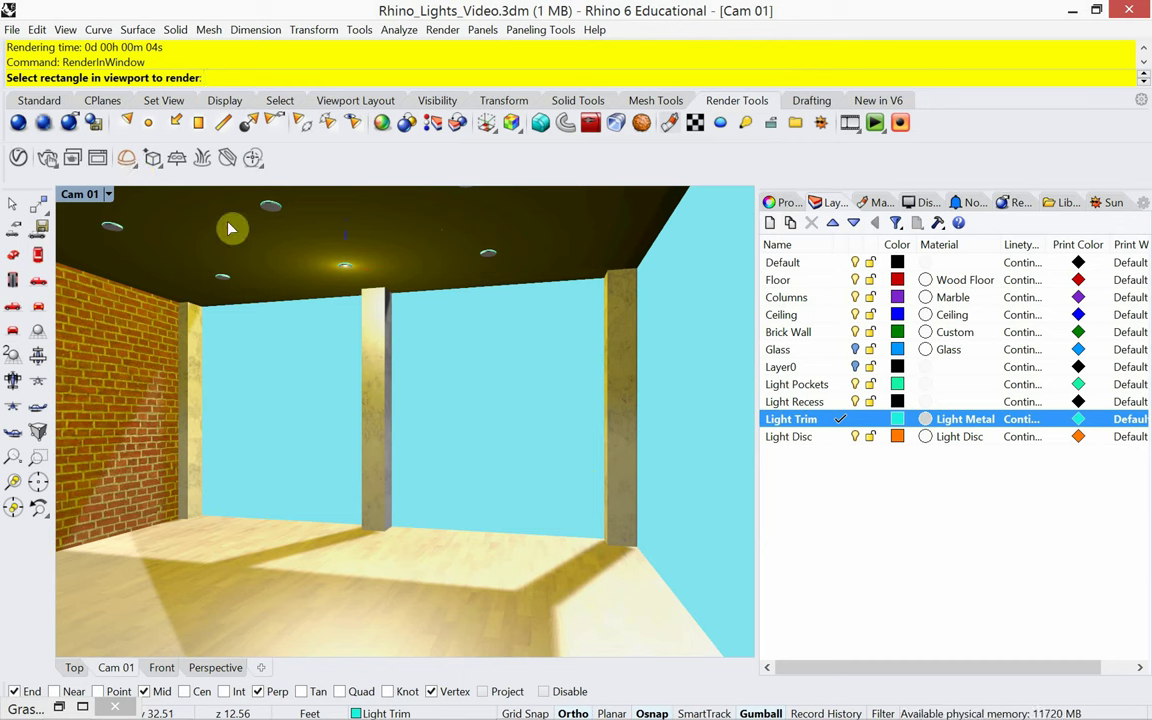
click(306, 250)
click(395, 312)
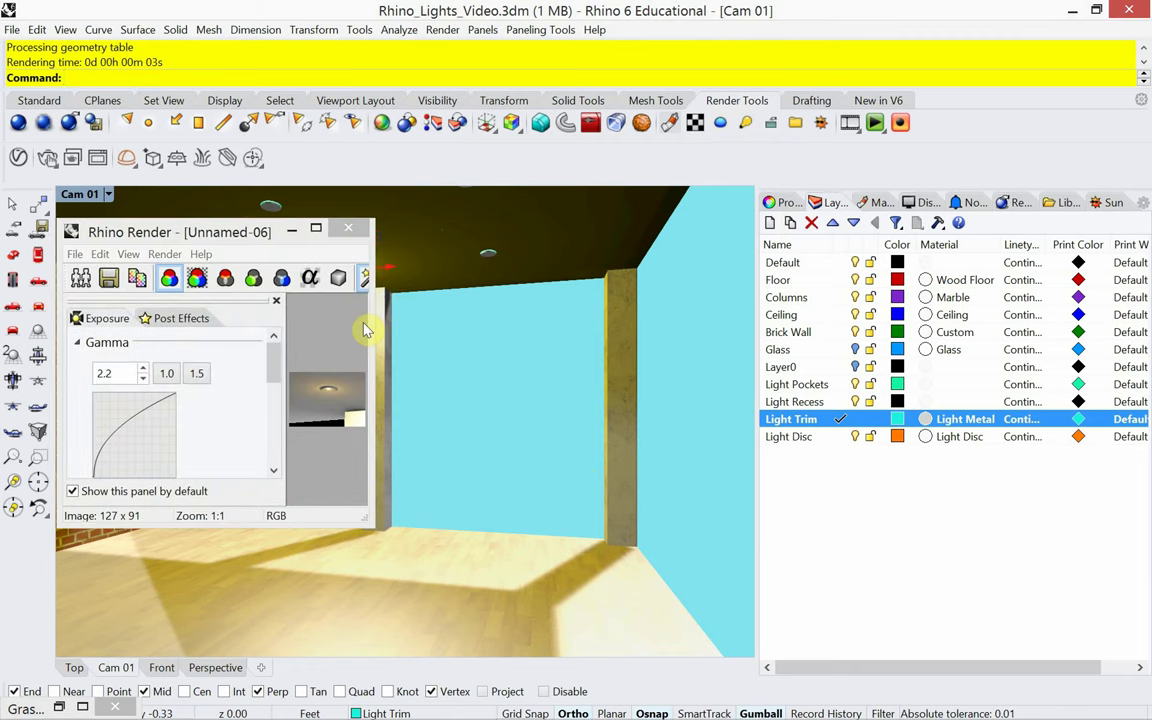
click(370, 523)
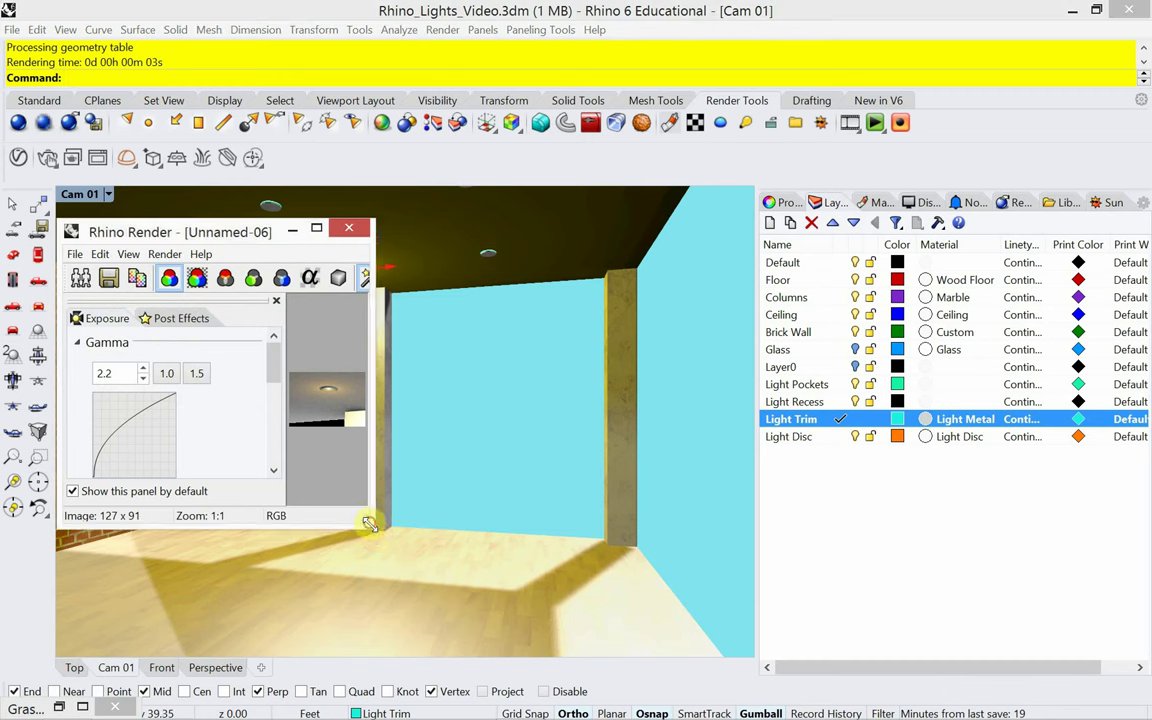
drag(370, 523, 467, 576)
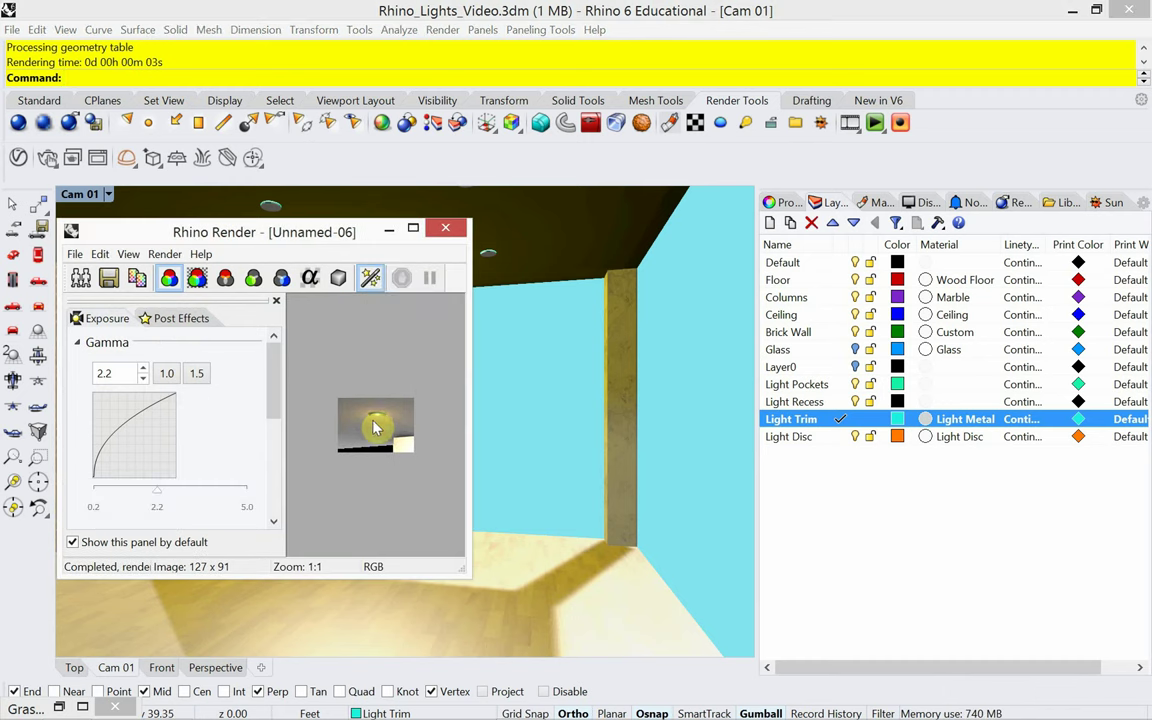
click(448, 232)
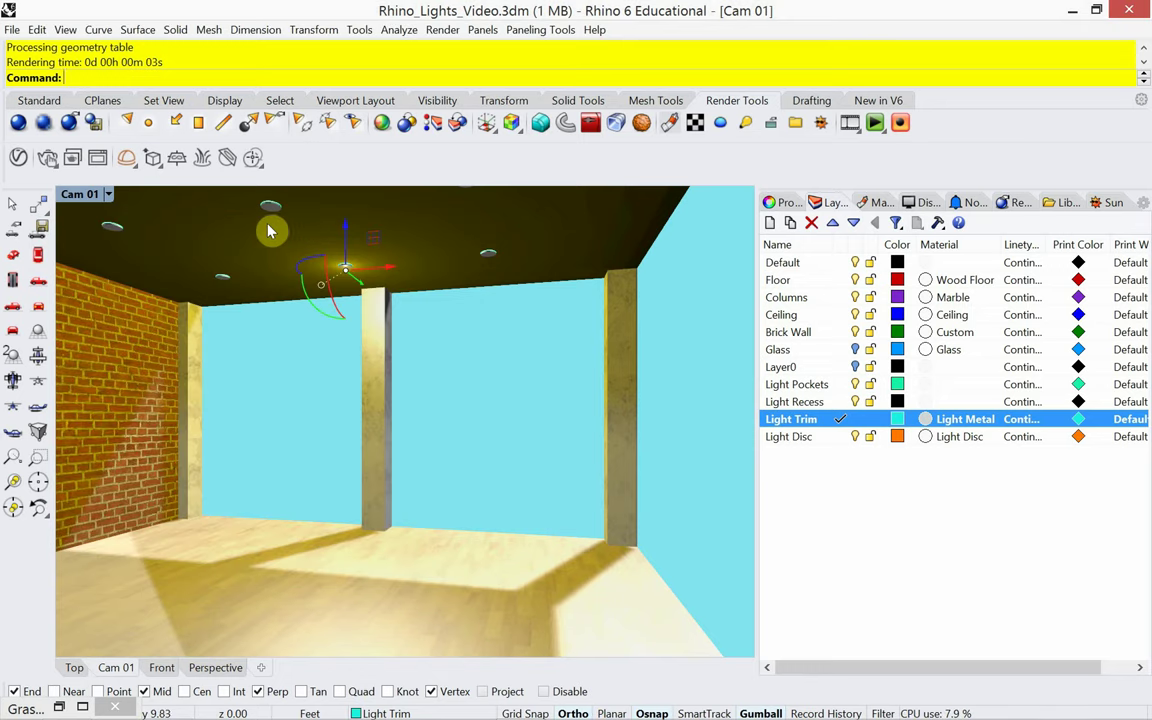
Step: Save the model and show the ceiling lights in the Top view
click(75, 667)
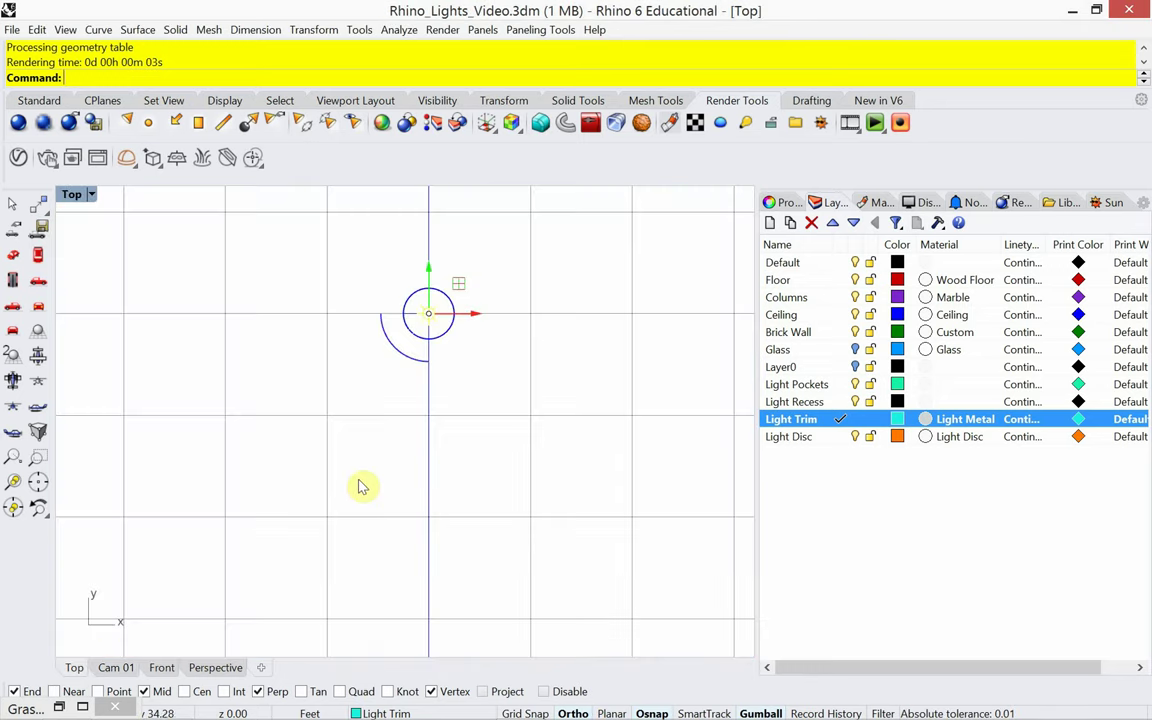
scroll(370, 478, down, 3)
key(ctrl+s)
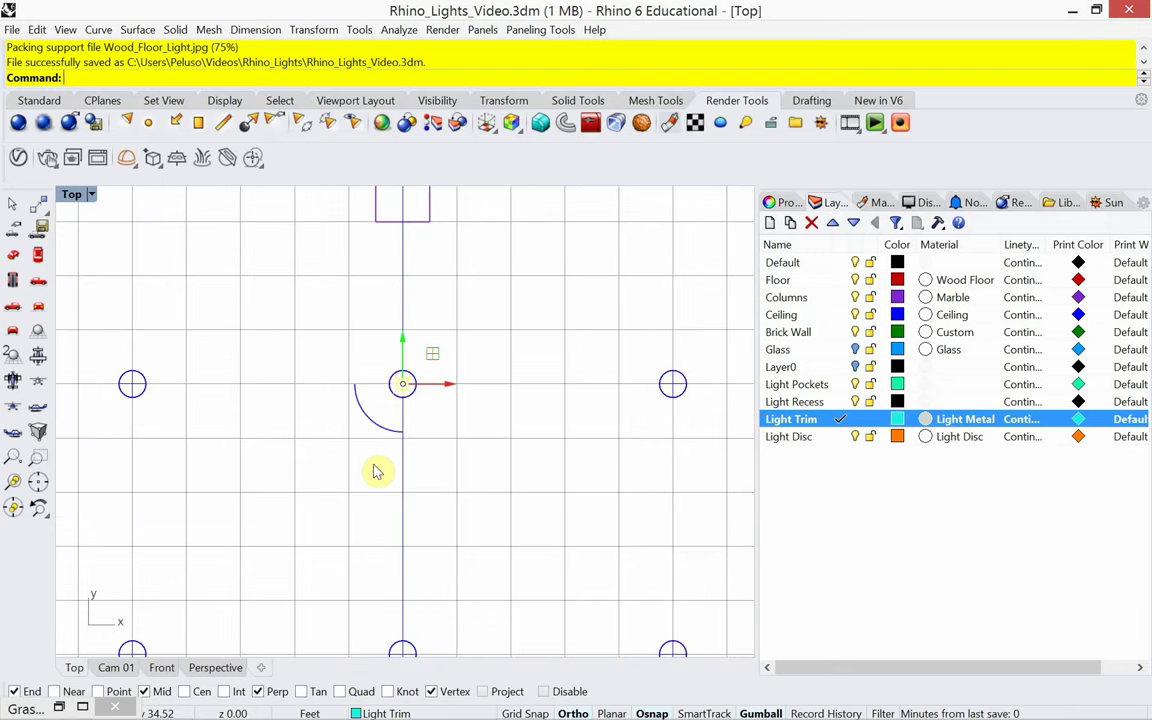
Step: Copy the point light from the middle fixture of the upper row 5' along +X, onto the neighboring fixture
click(528, 427)
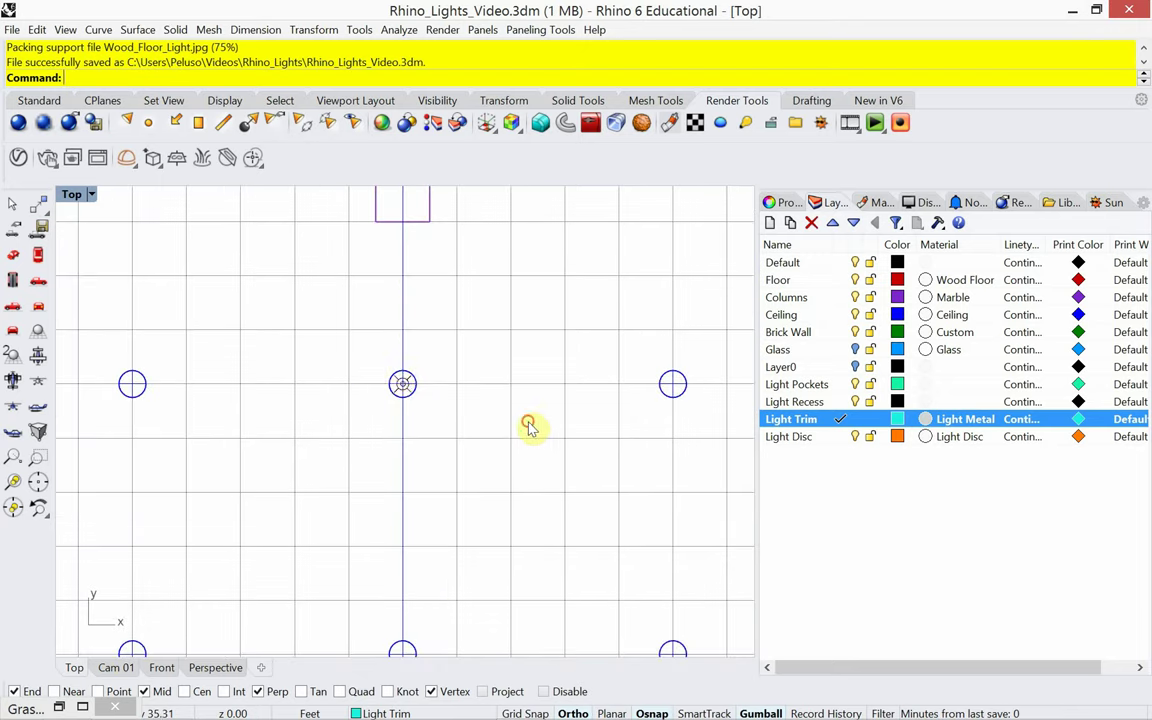
click(401, 385)
click(460, 445)
scroll(465, 428, down, 2)
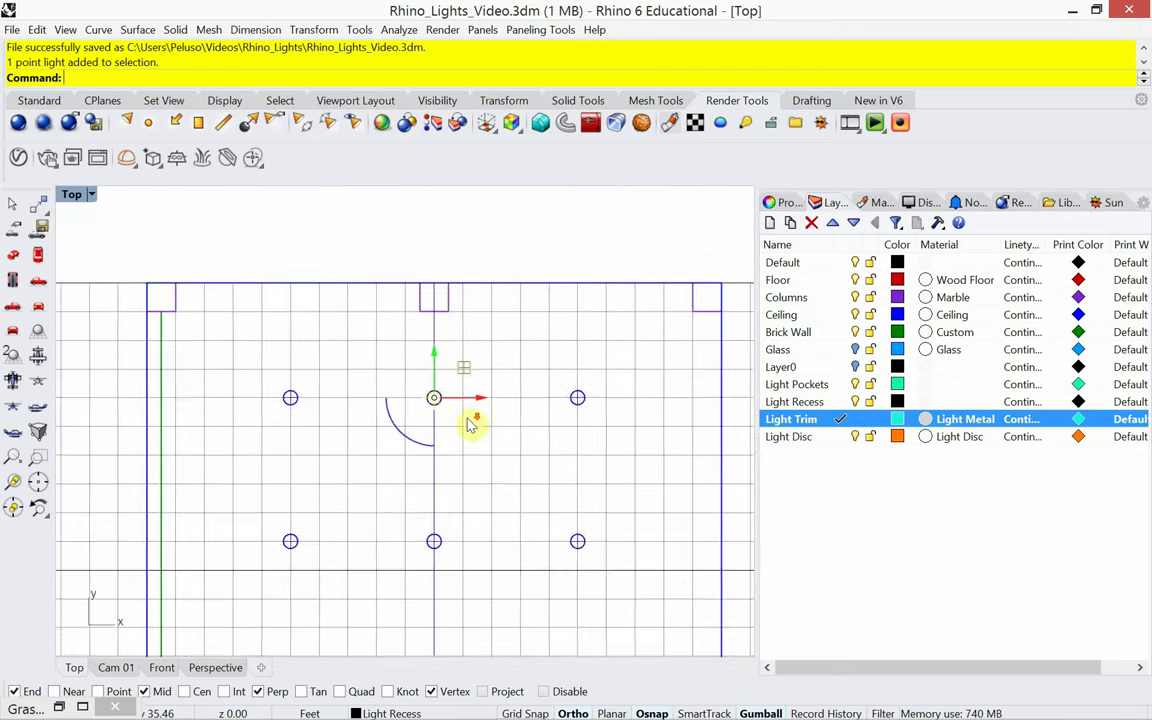
text(Copy)
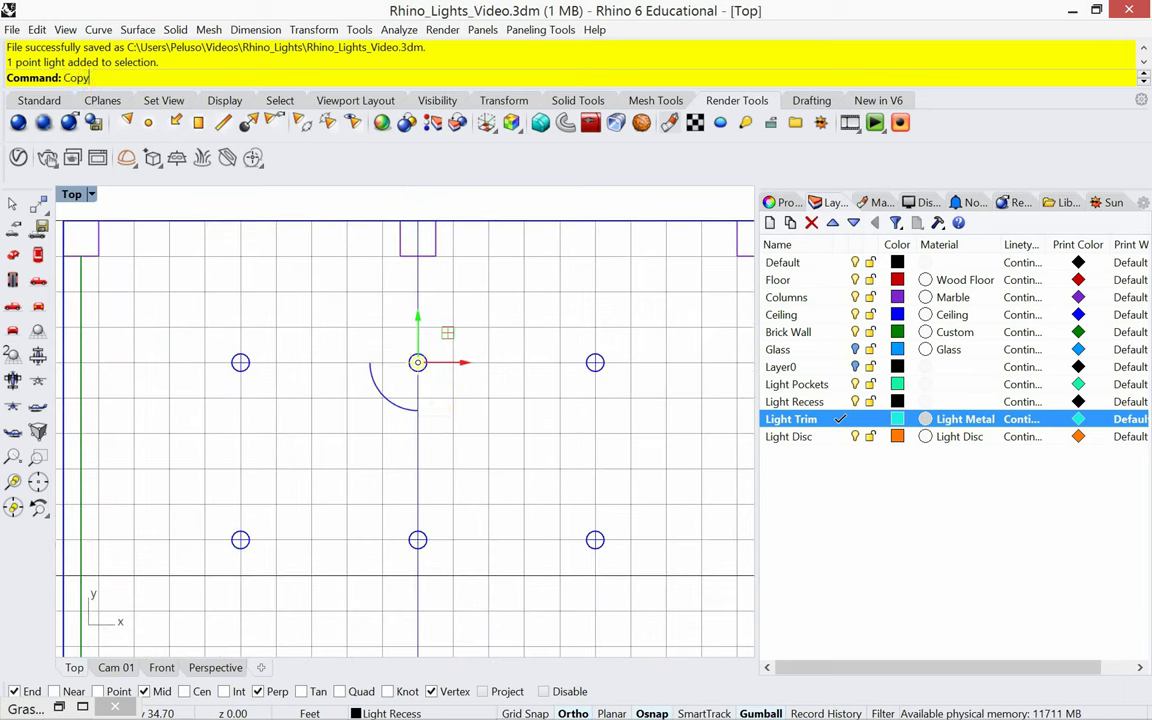
key(Return)
click(433, 407)
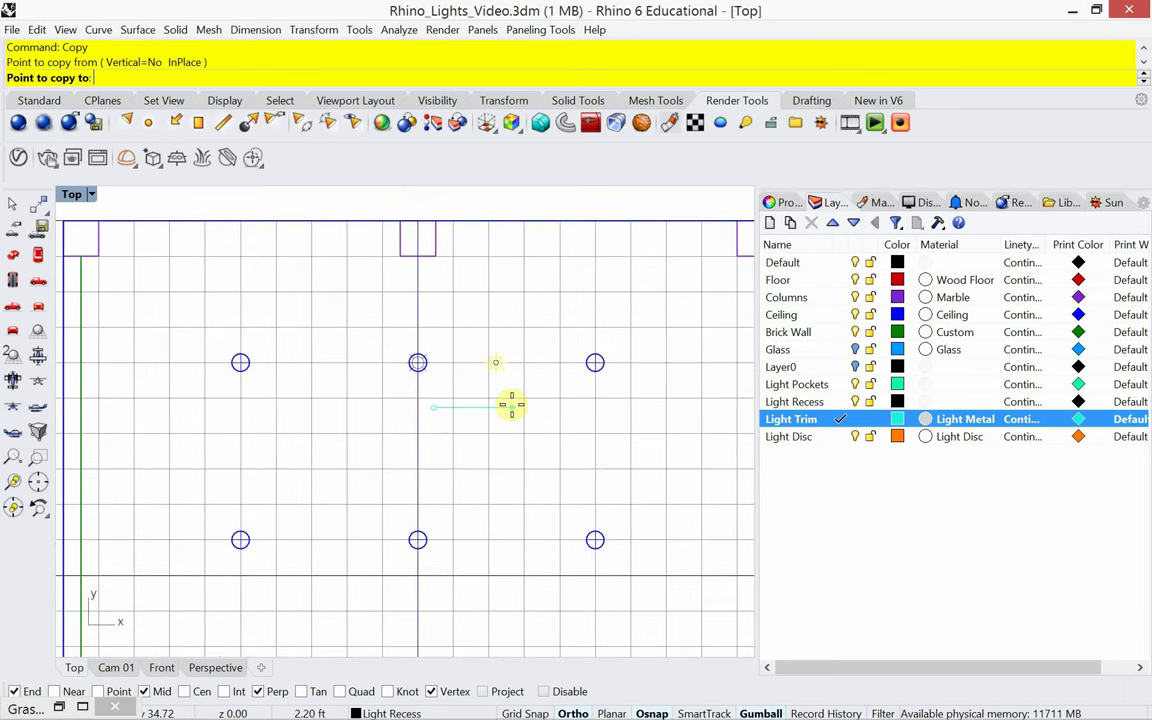
text(5')
click(511, 404)
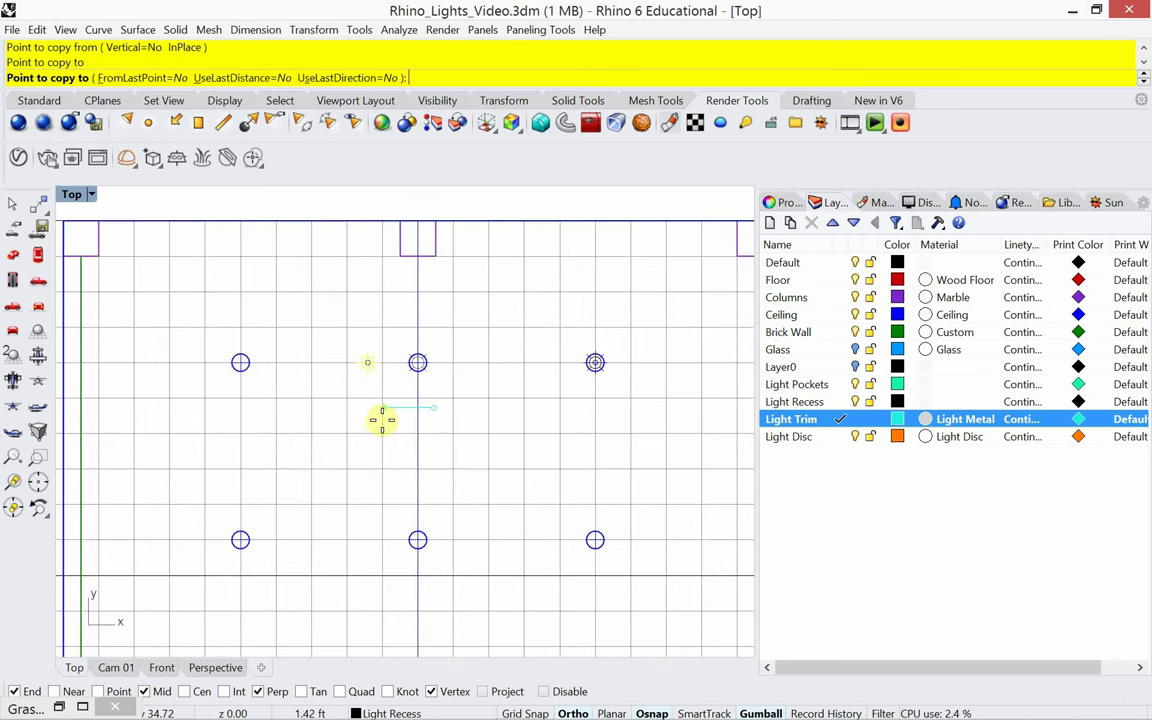
Step: Place a second copy of the point light 5' along -X from the middle fixture and finish the Copy command
text(5')
key(Return)
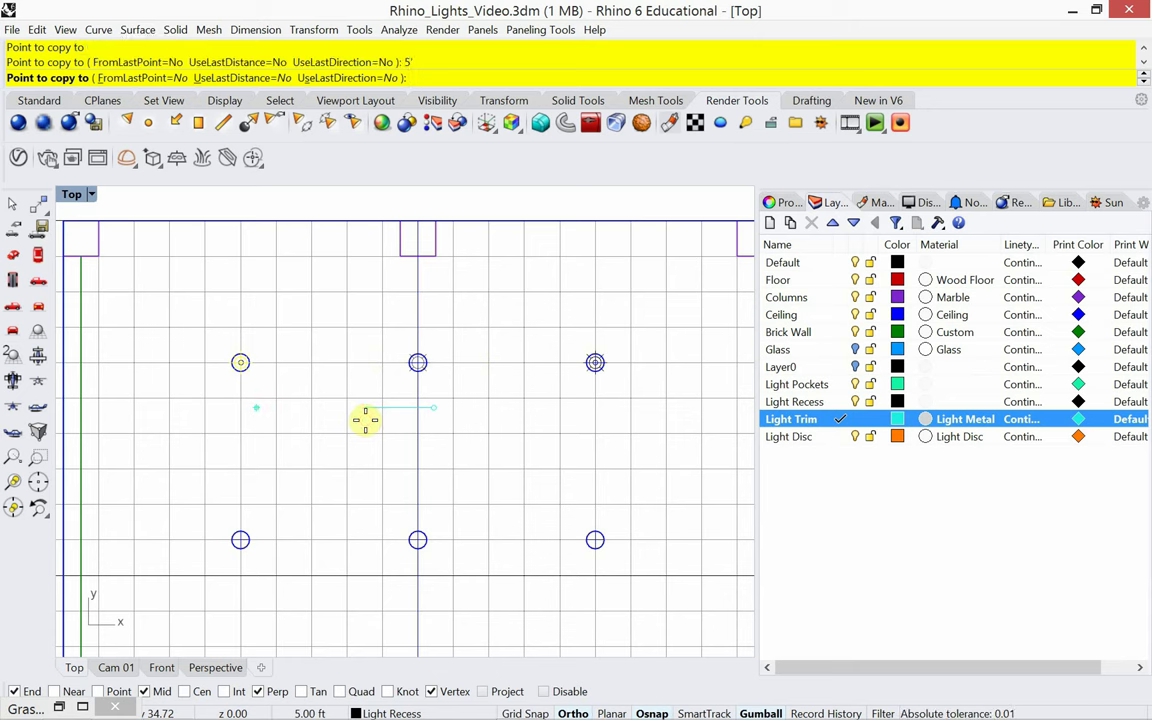
click(365, 420)
key(Return)
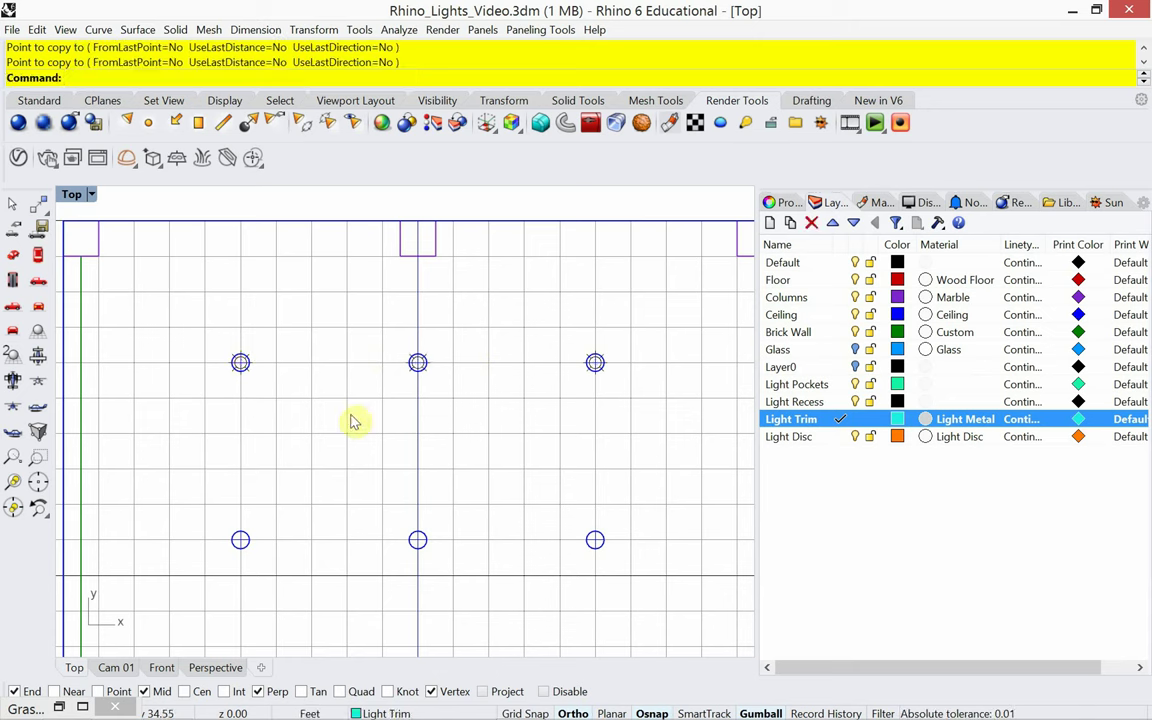
Step: Select all point lights with SelLight, copy them 5' along -Y onto the next row of fixtures, and return to the Cam 01 view
text(SelLight)
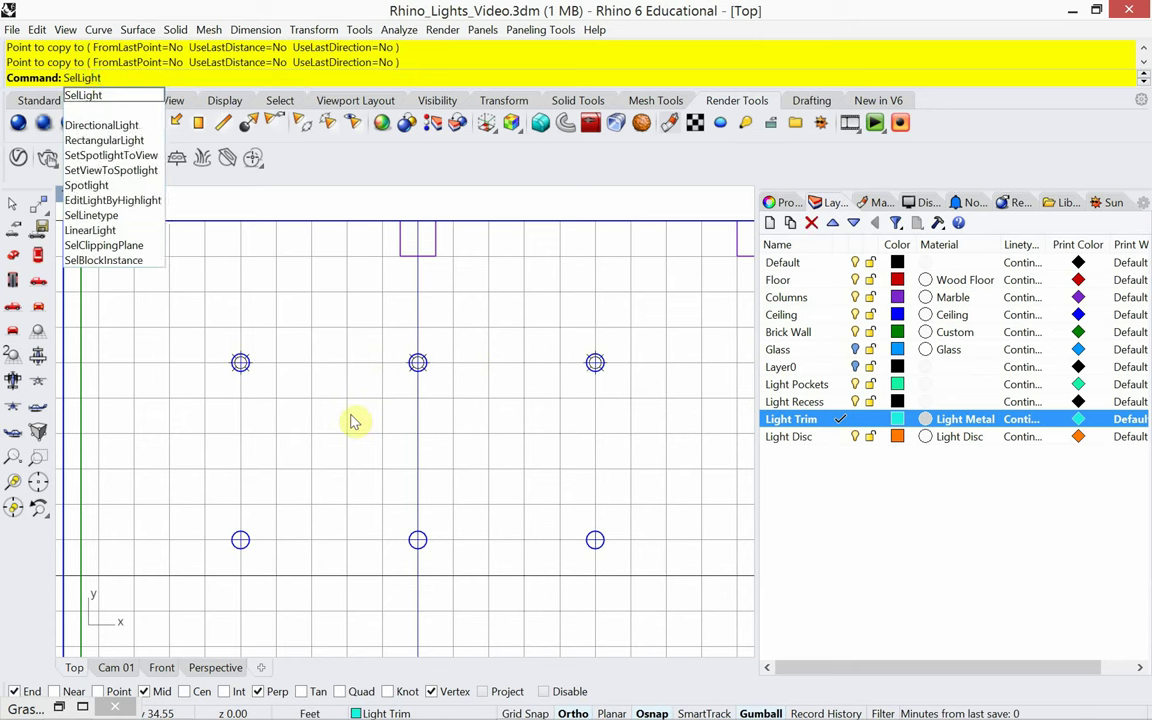
key(Return)
key(Return)
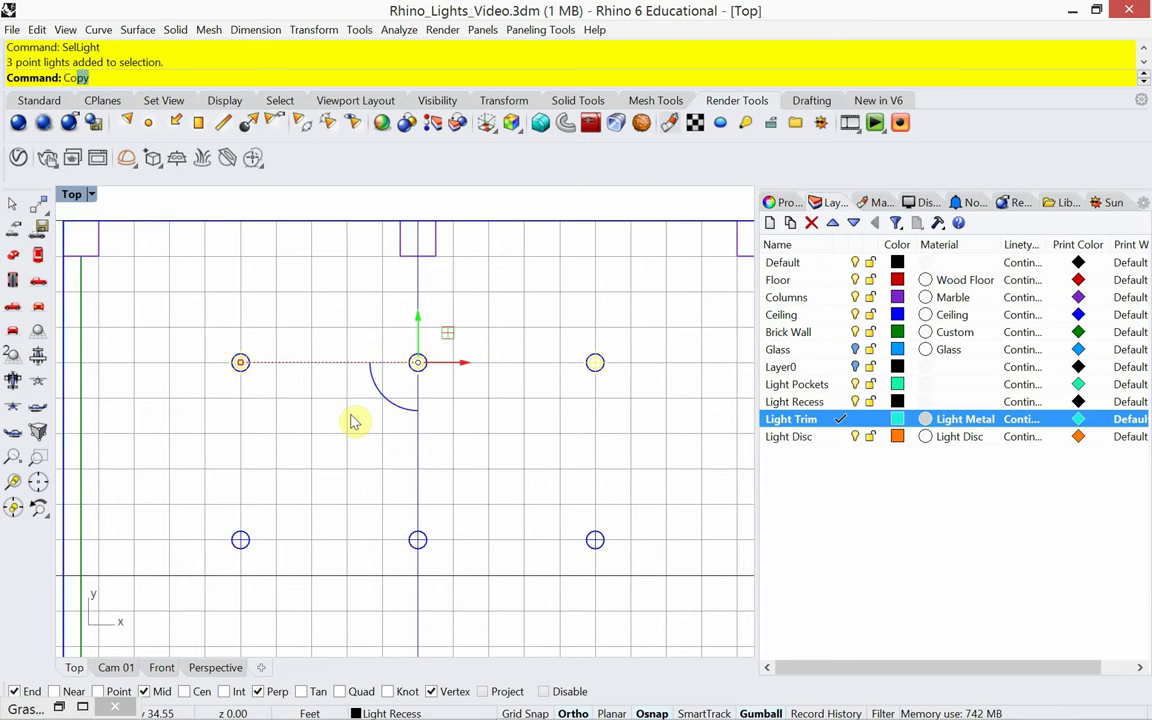
key(Return)
click(350, 413)
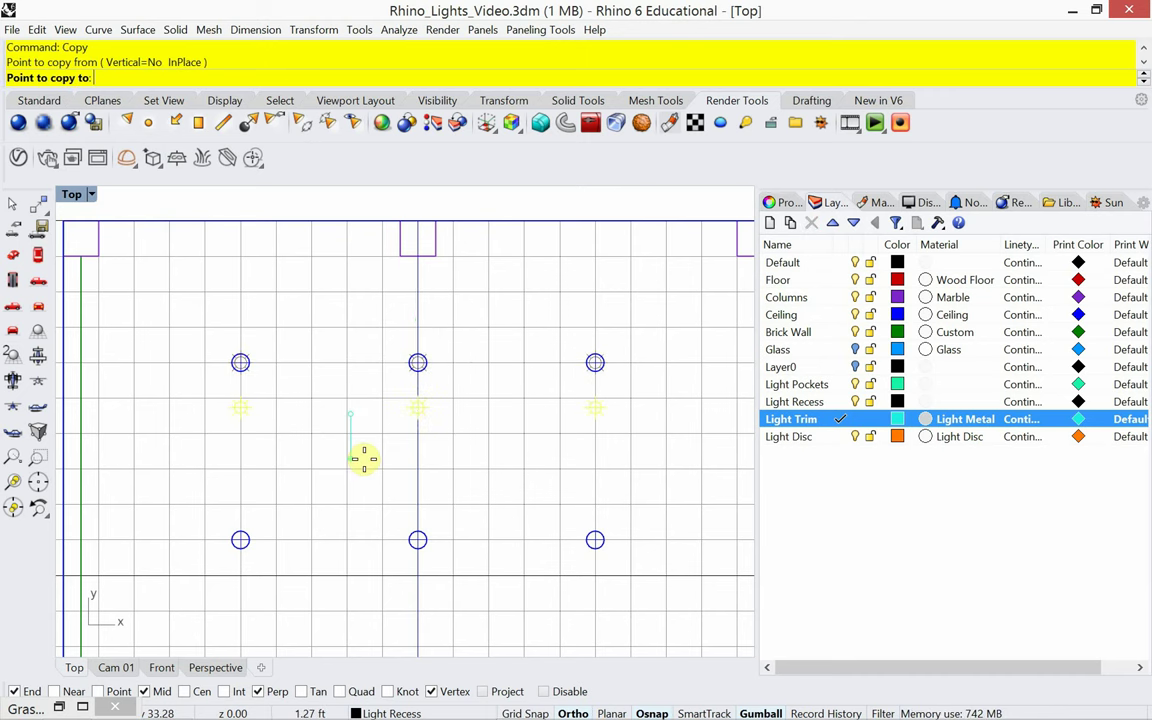
text(5')
key(Return)
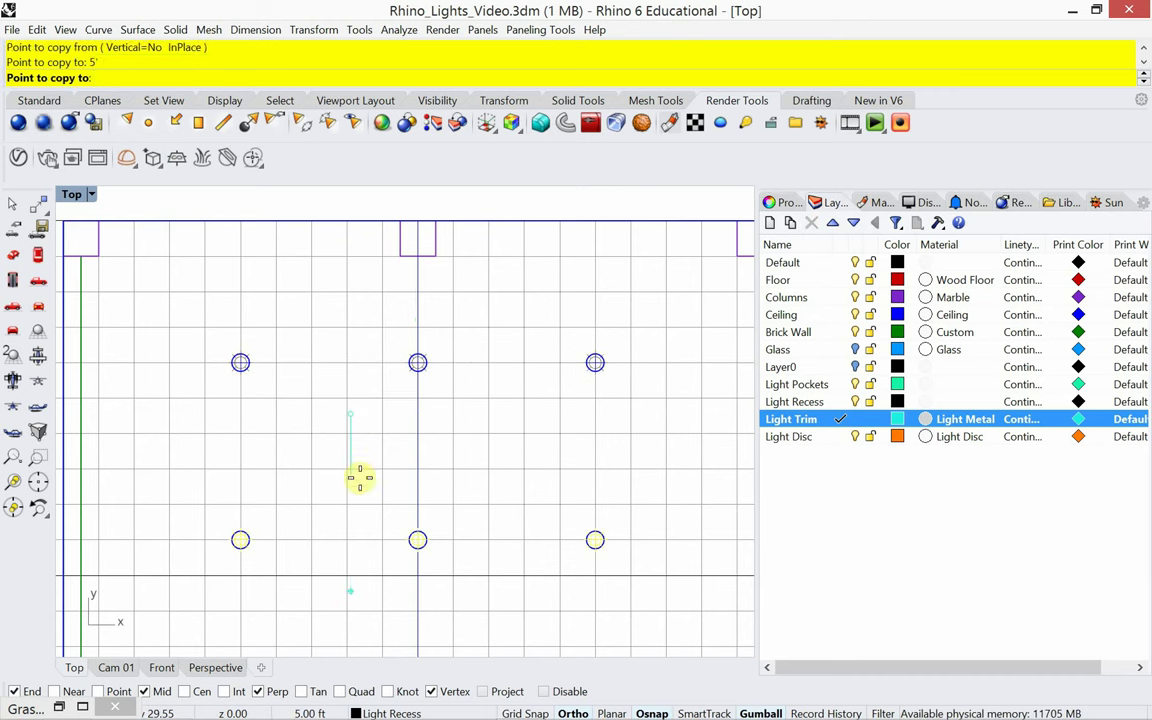
click(322, 472)
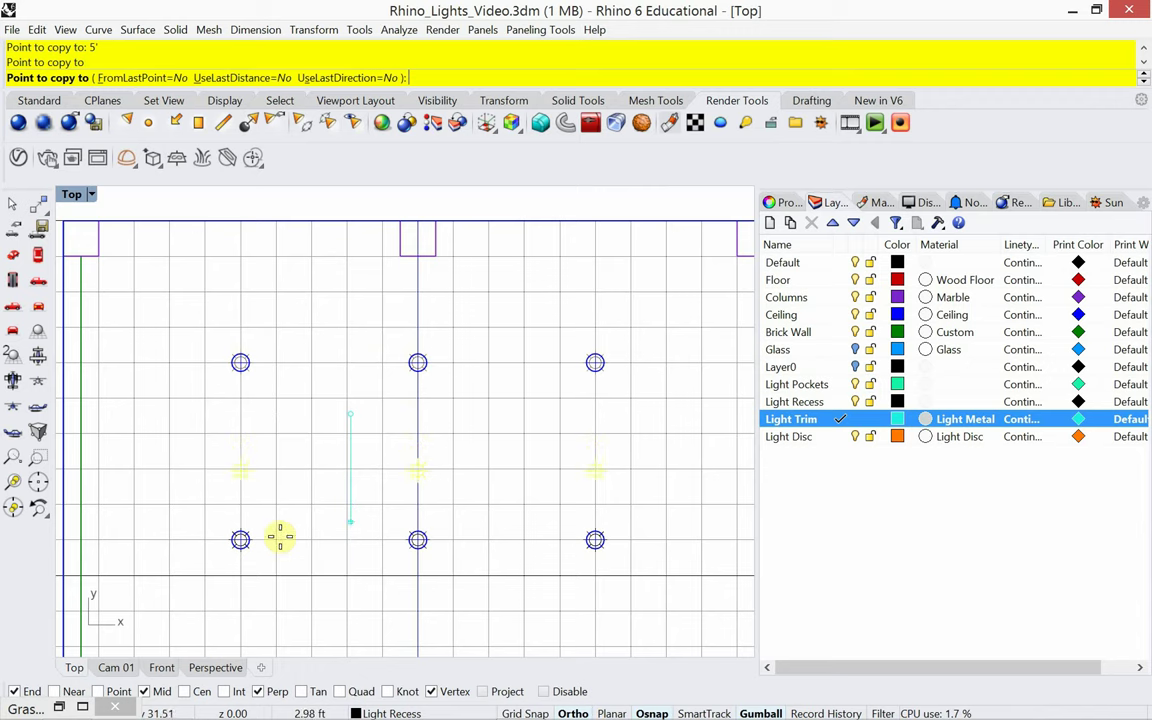
click(127, 668)
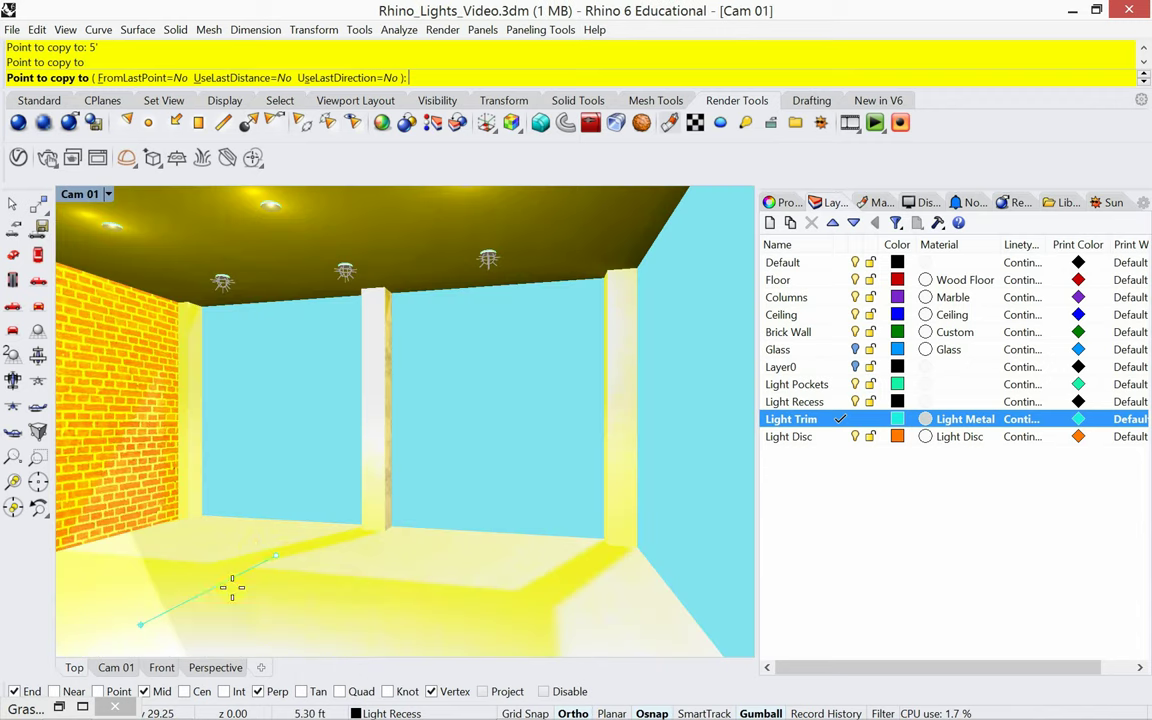
key(Return)
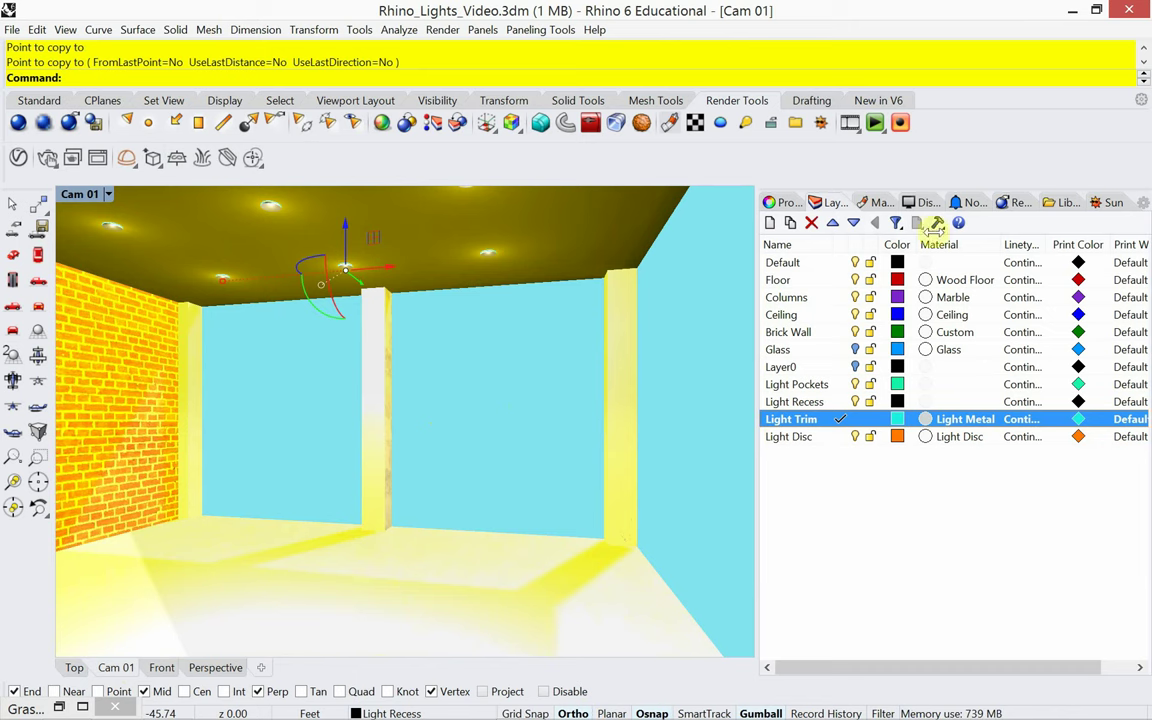
Step: Start a test render of the Cam 01 view at 960 x 640, abort it partway and close the render window
click(1016, 202)
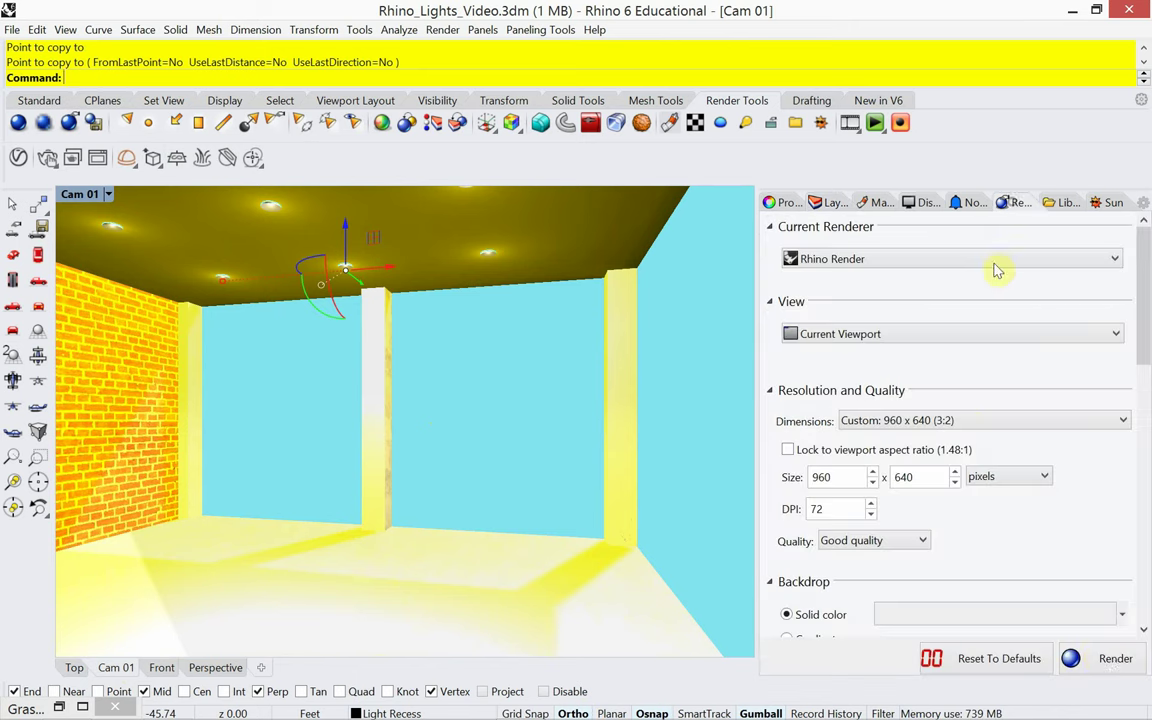
click(1100, 657)
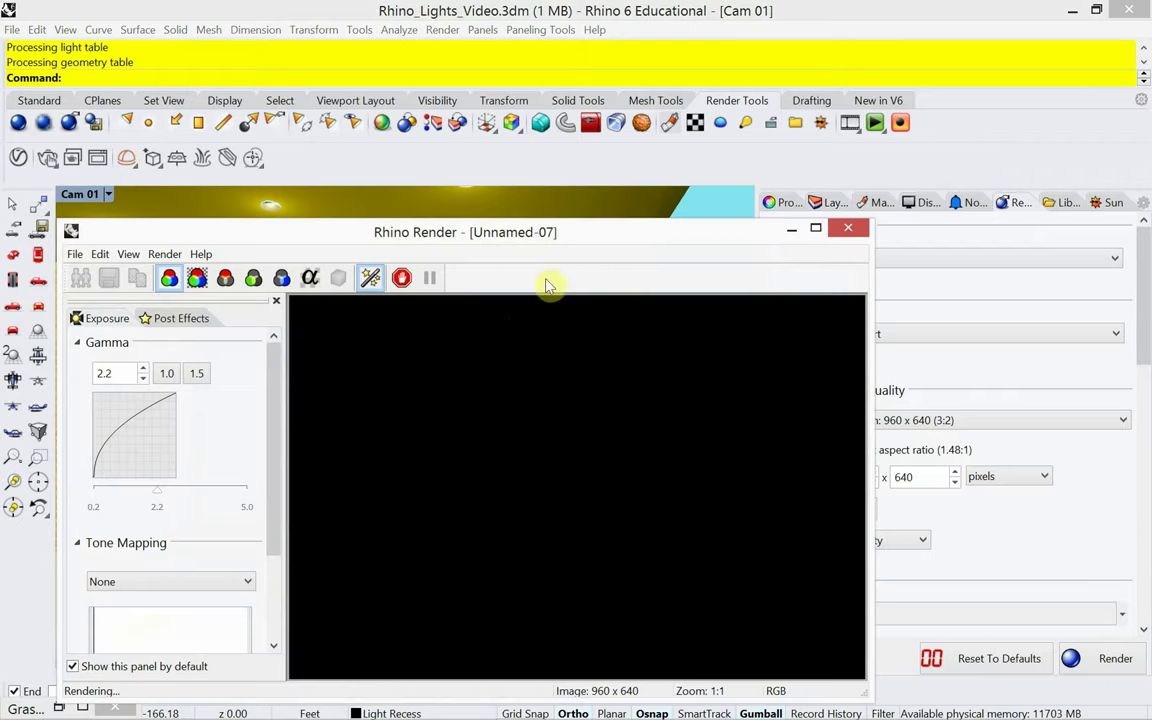
drag(584, 236, 578, 183)
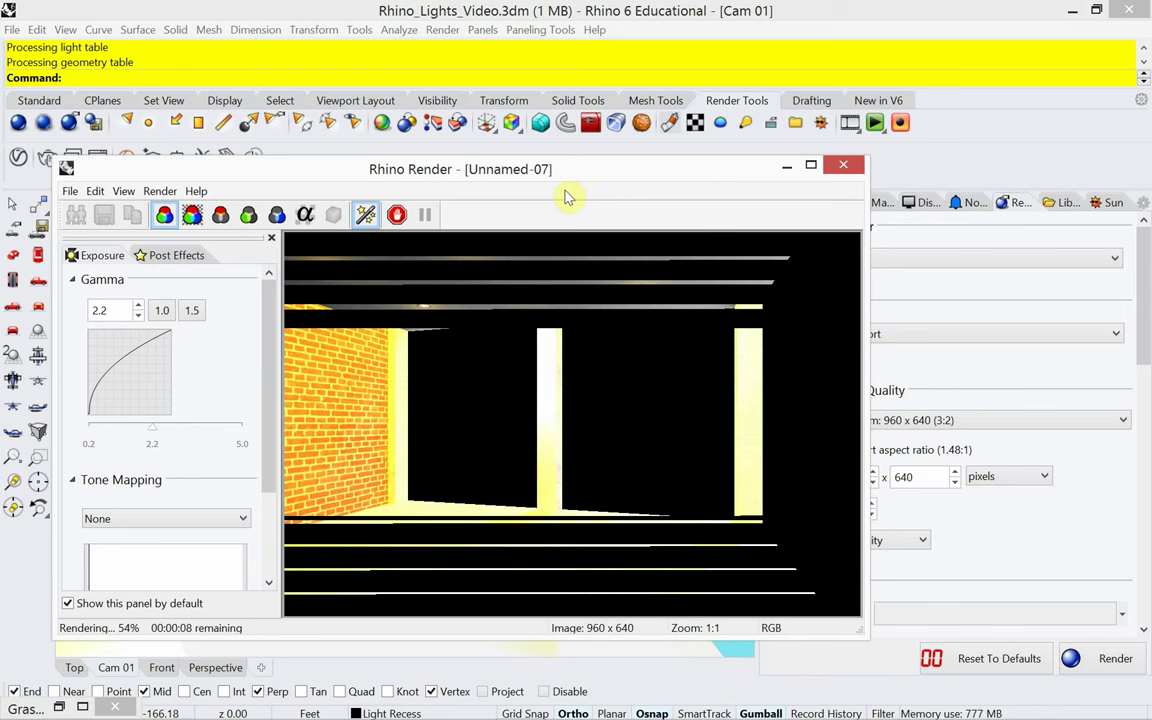
key(Escape)
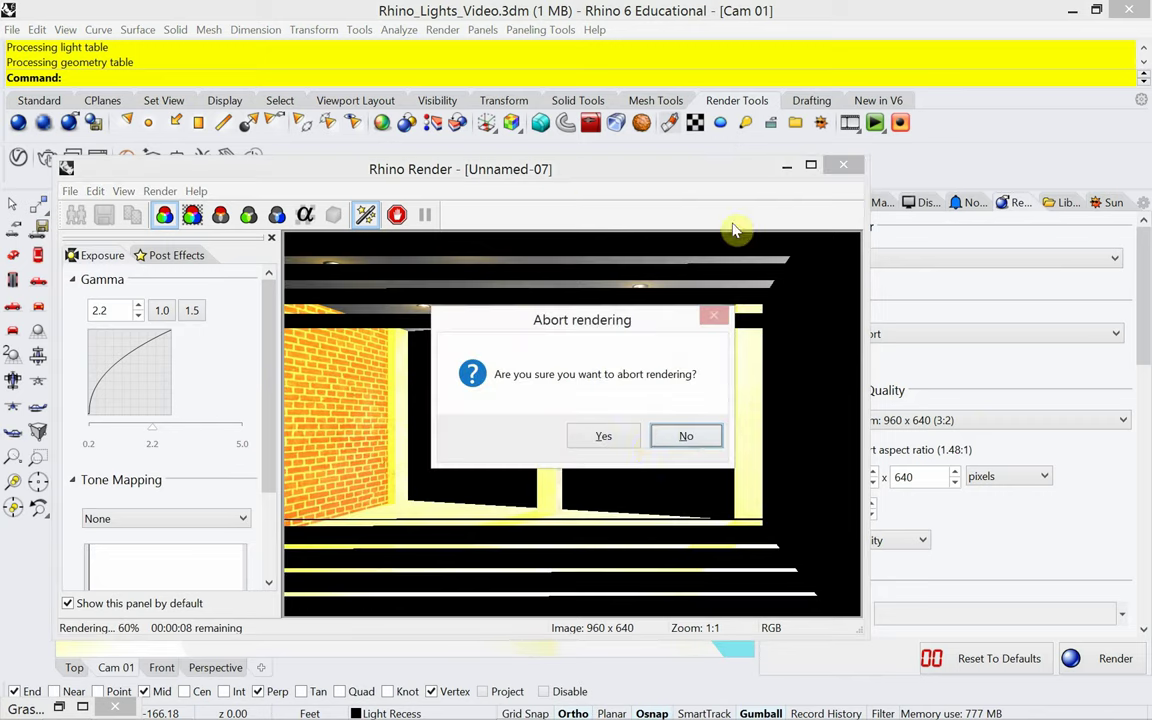
click(604, 440)
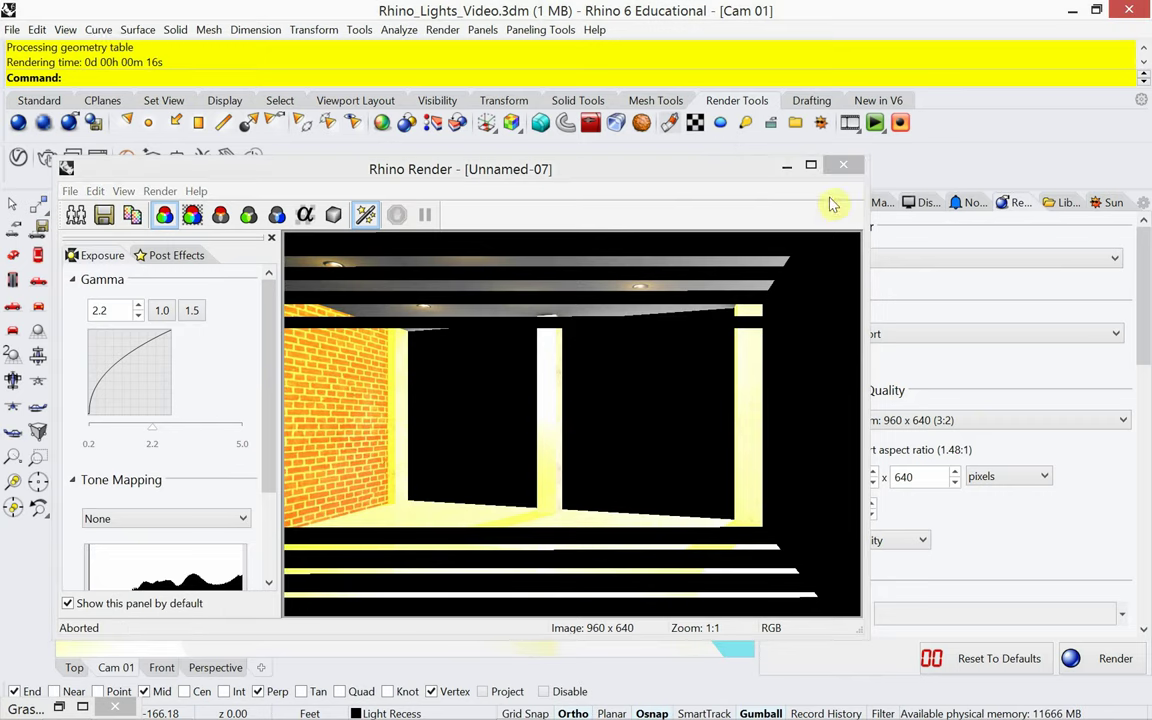
click(843, 165)
click(496, 316)
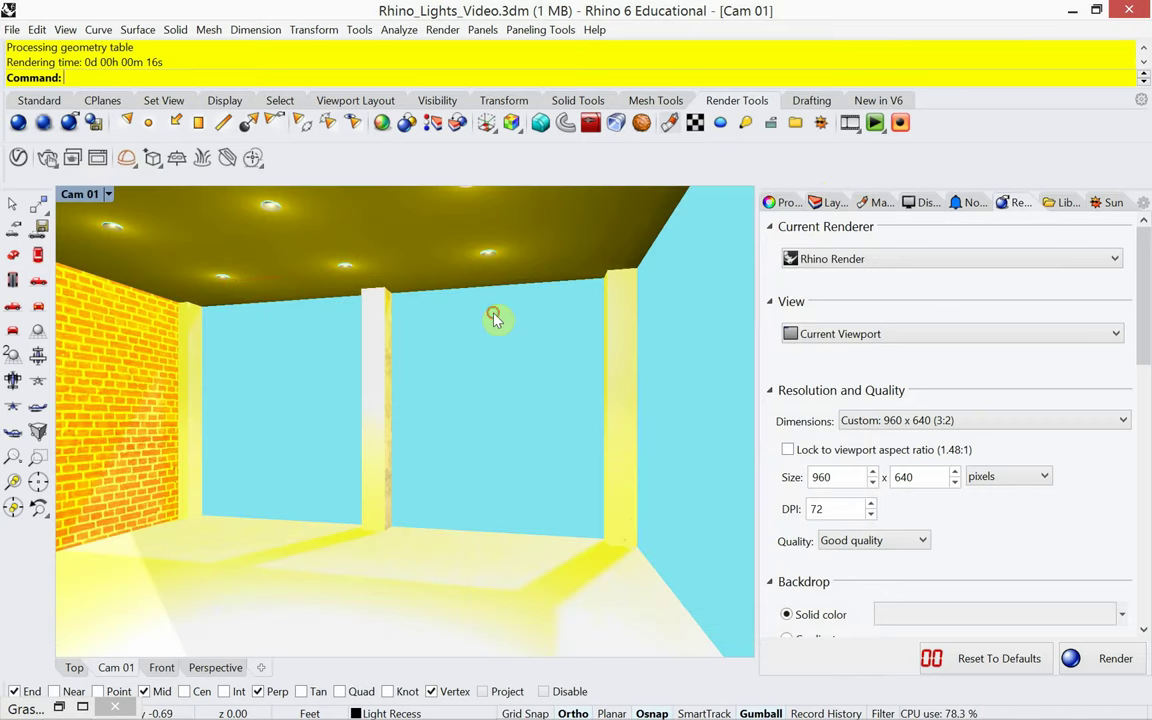
click(487, 259)
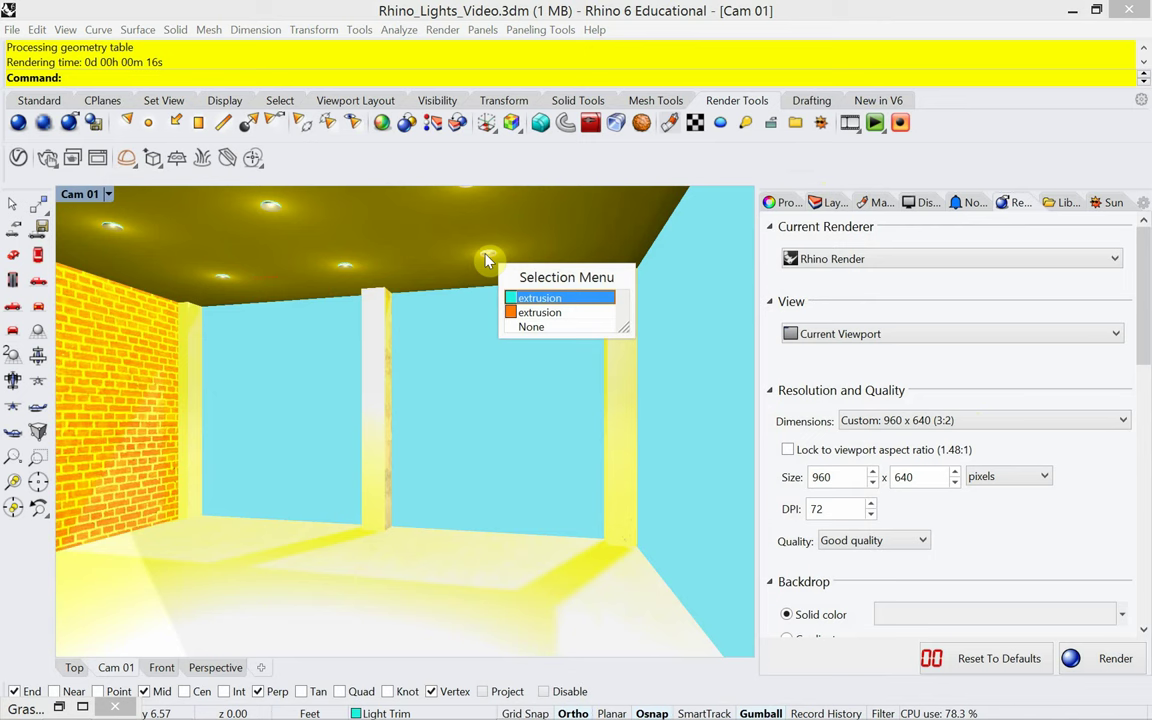
click(537, 327)
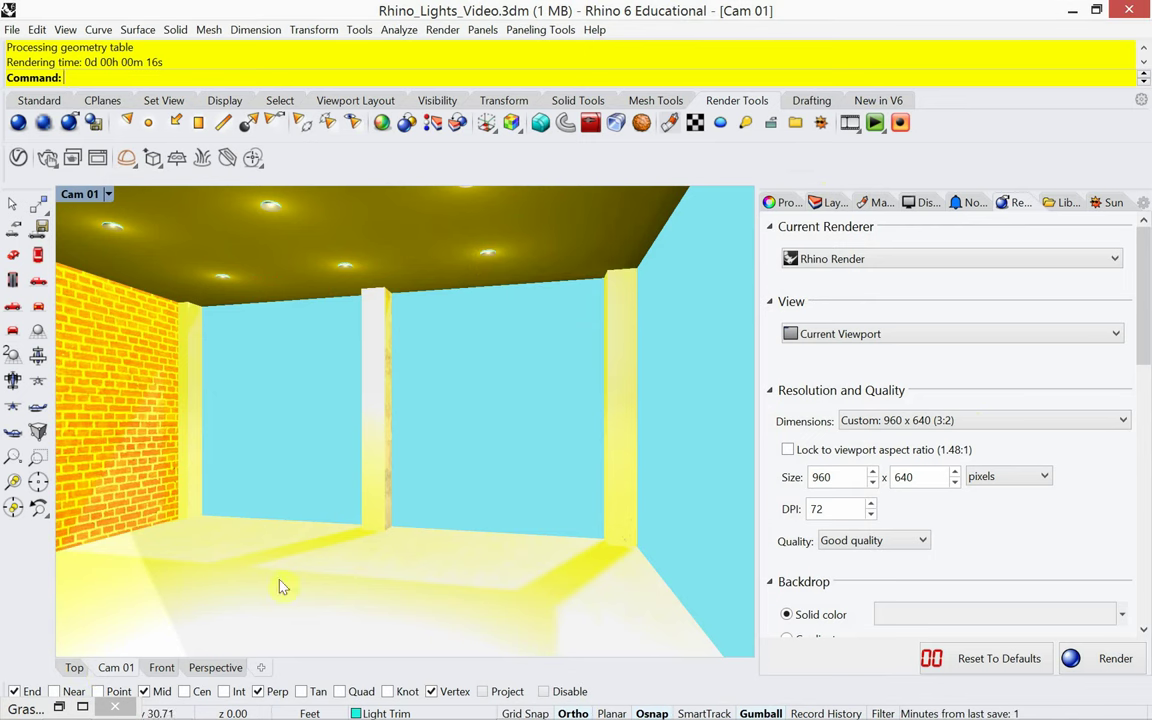
Step: Select all point lights with SelLight and set their intensity to 20
text(Sel)
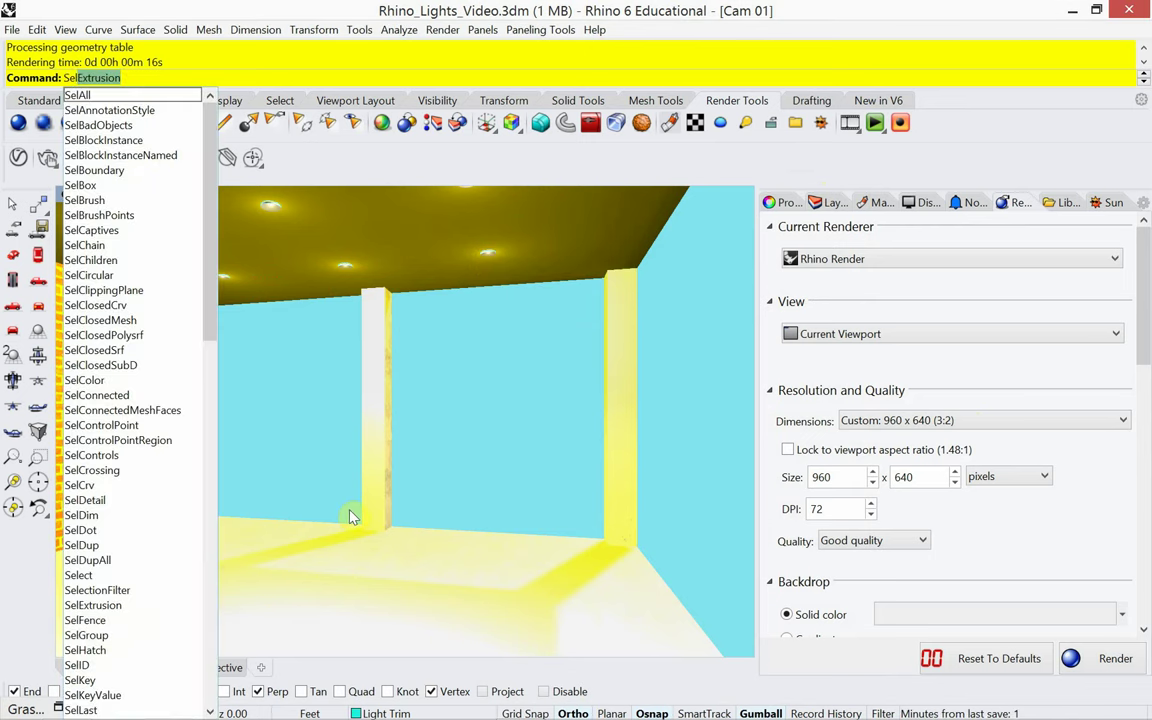
text(L)
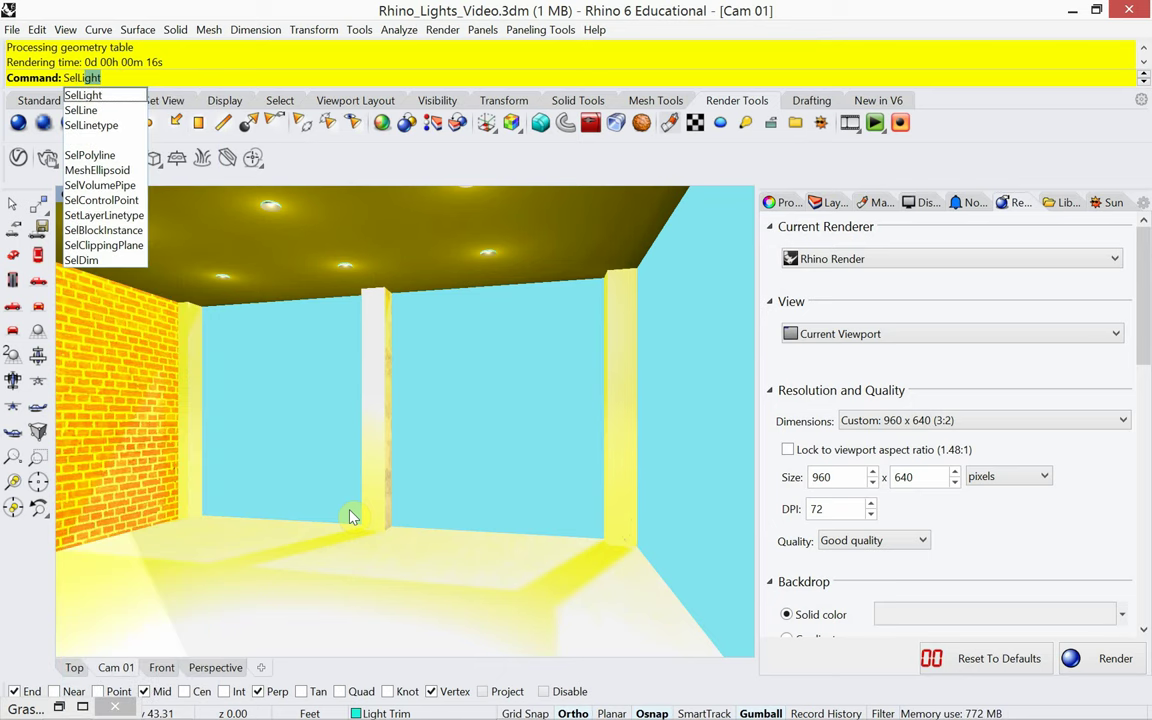
key(Return)
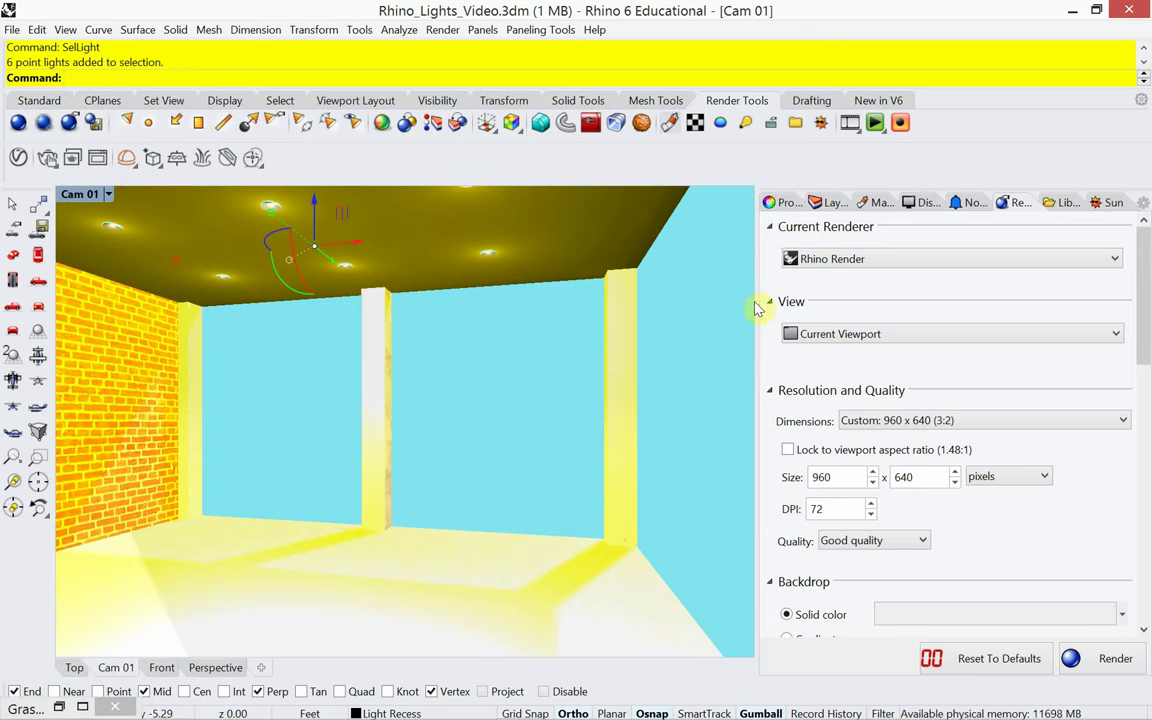
click(788, 205)
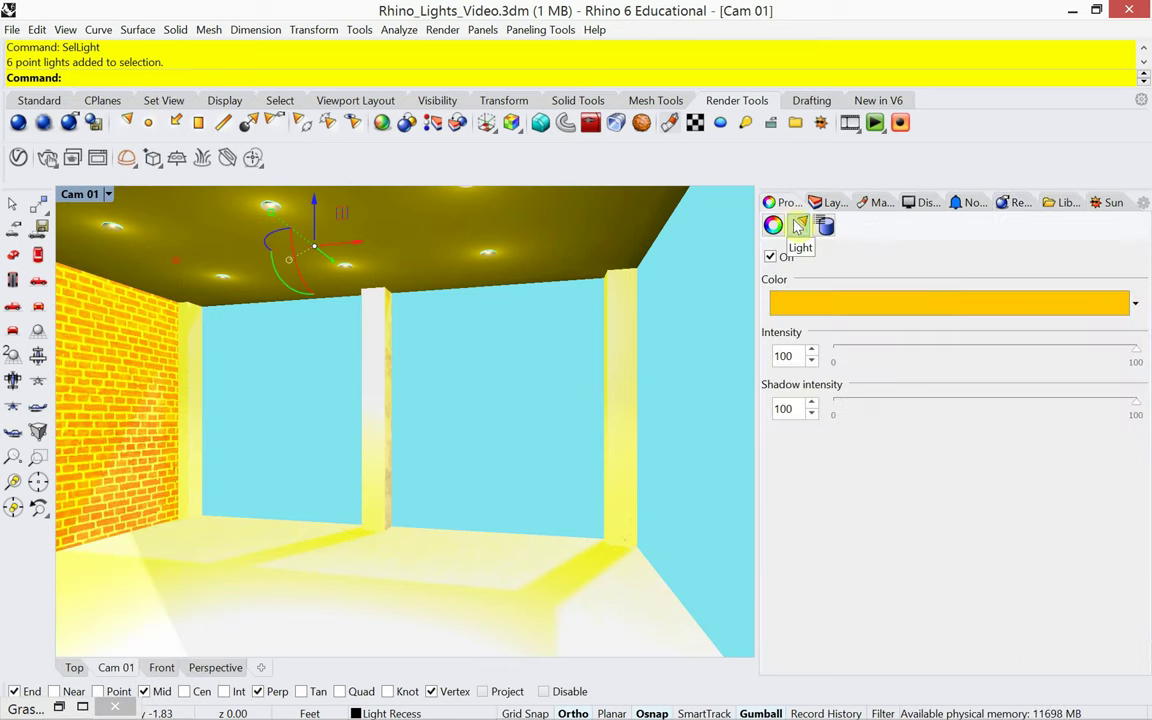
double_click(790, 357)
text(20)
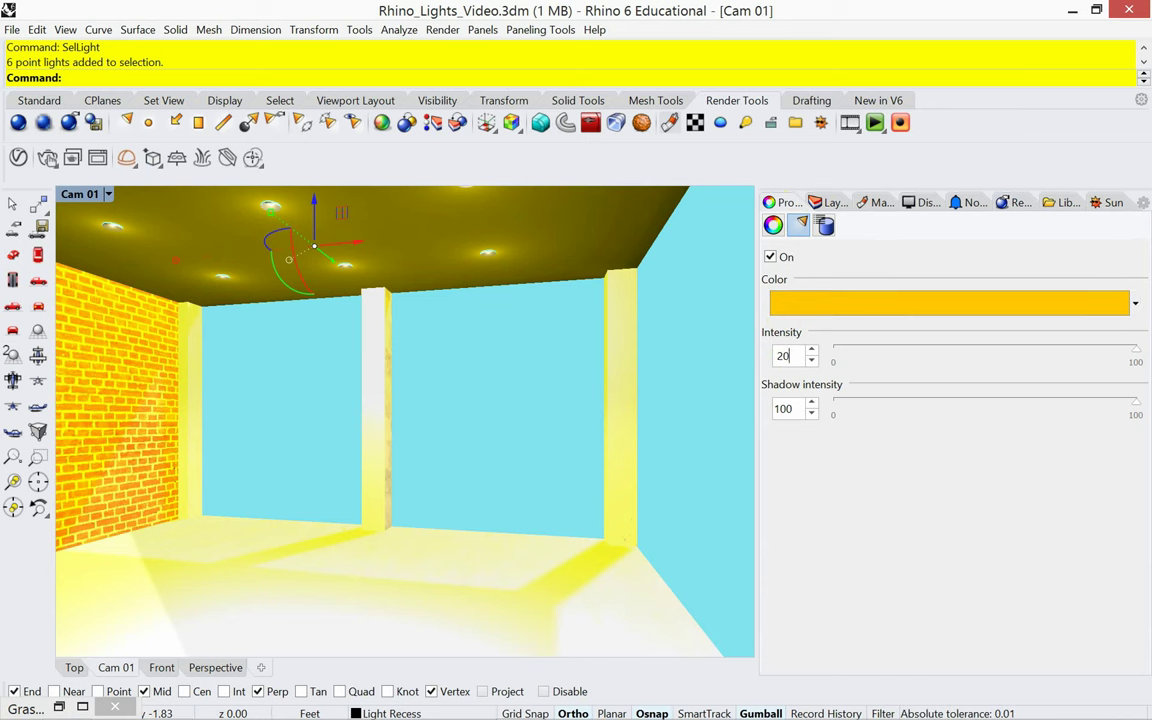
key(Return)
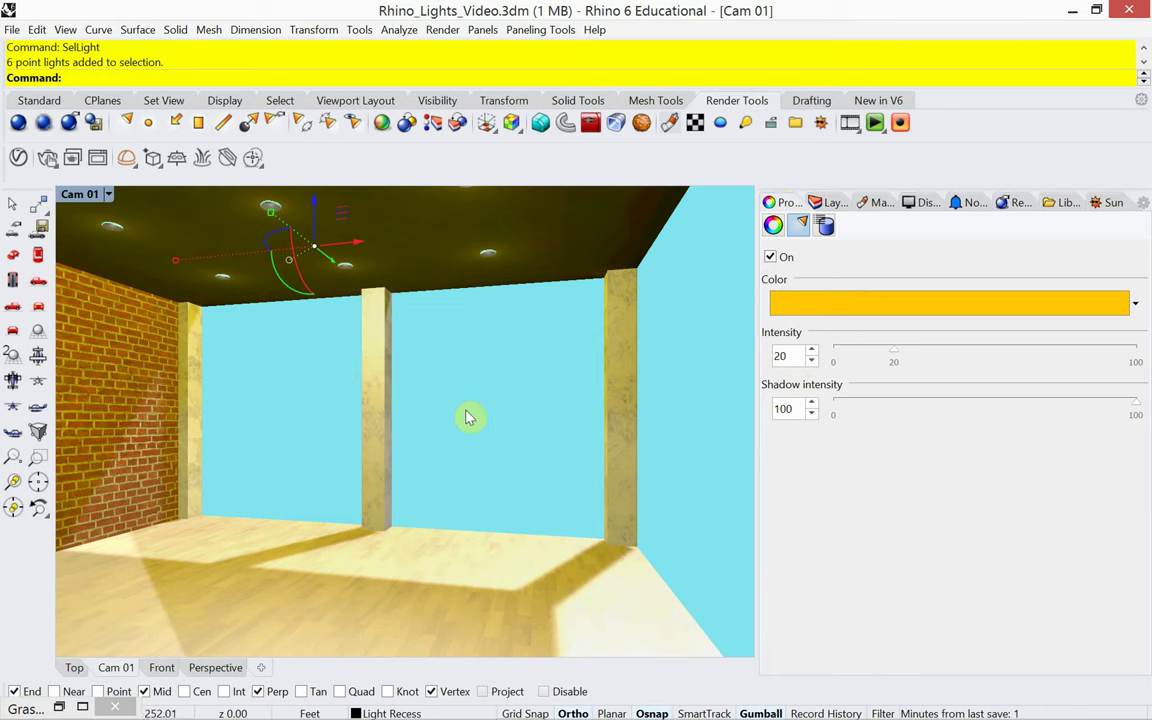
Step: Render the Cam 01 view, examine the room lighting in the completed image and close the render window
click(1013, 202)
click(1105, 657)
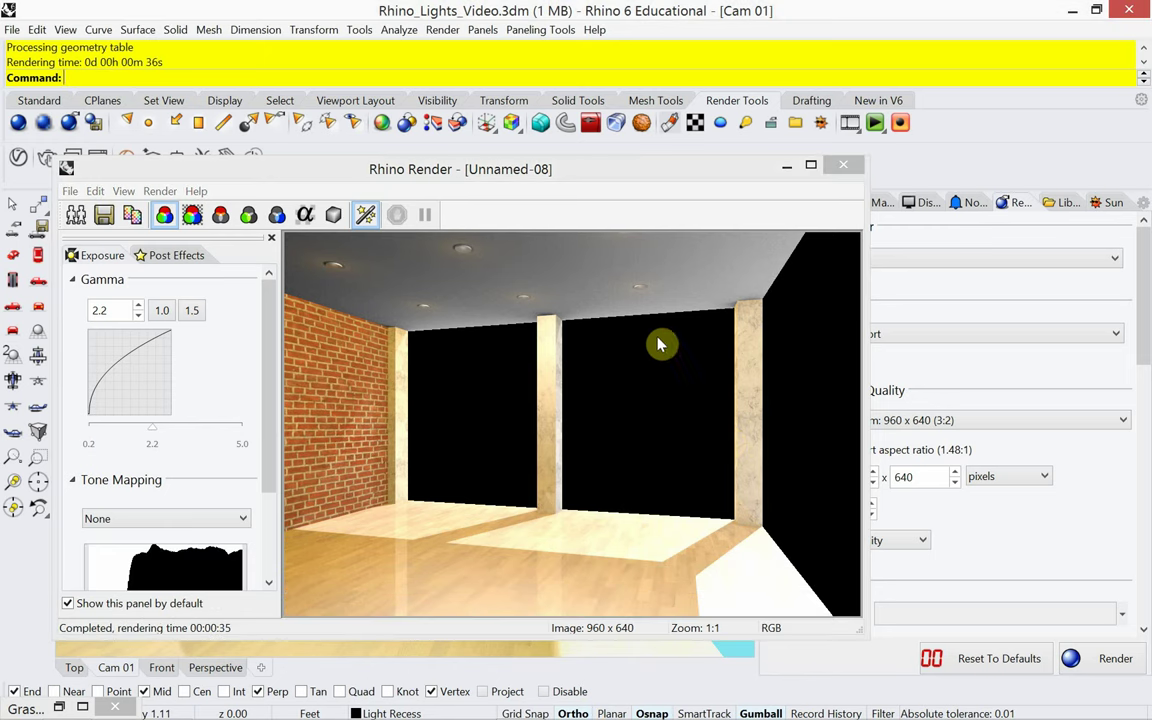
drag(747, 172, 606, 175)
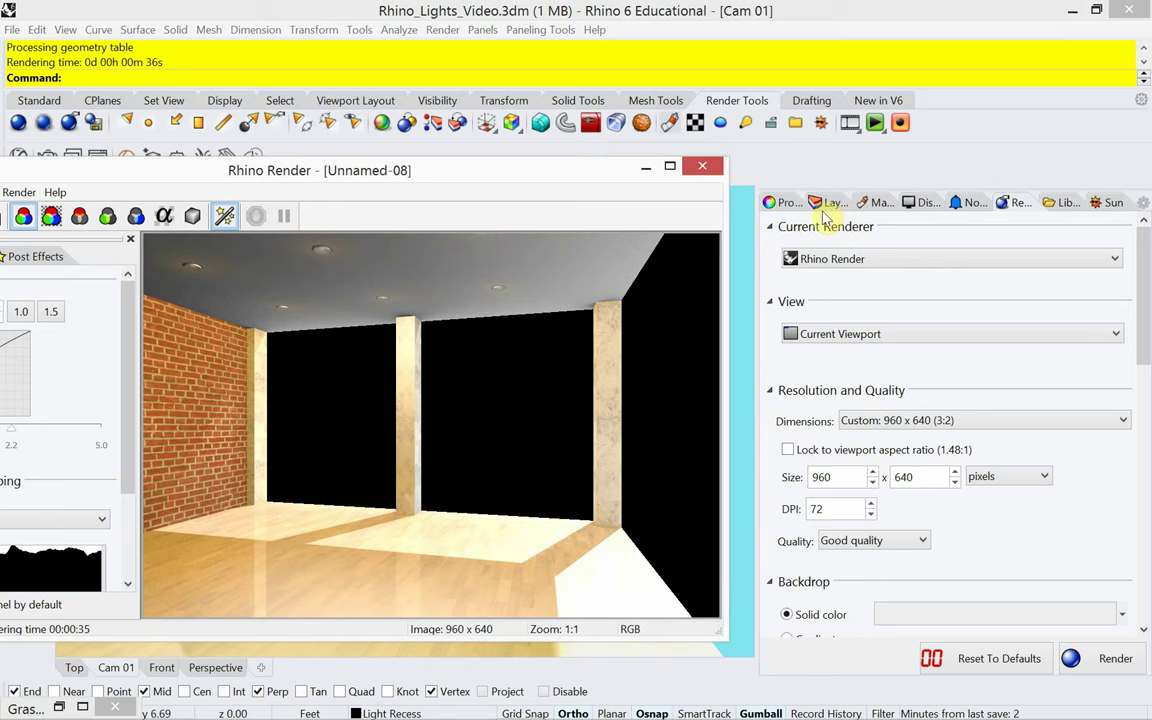
click(702, 166)
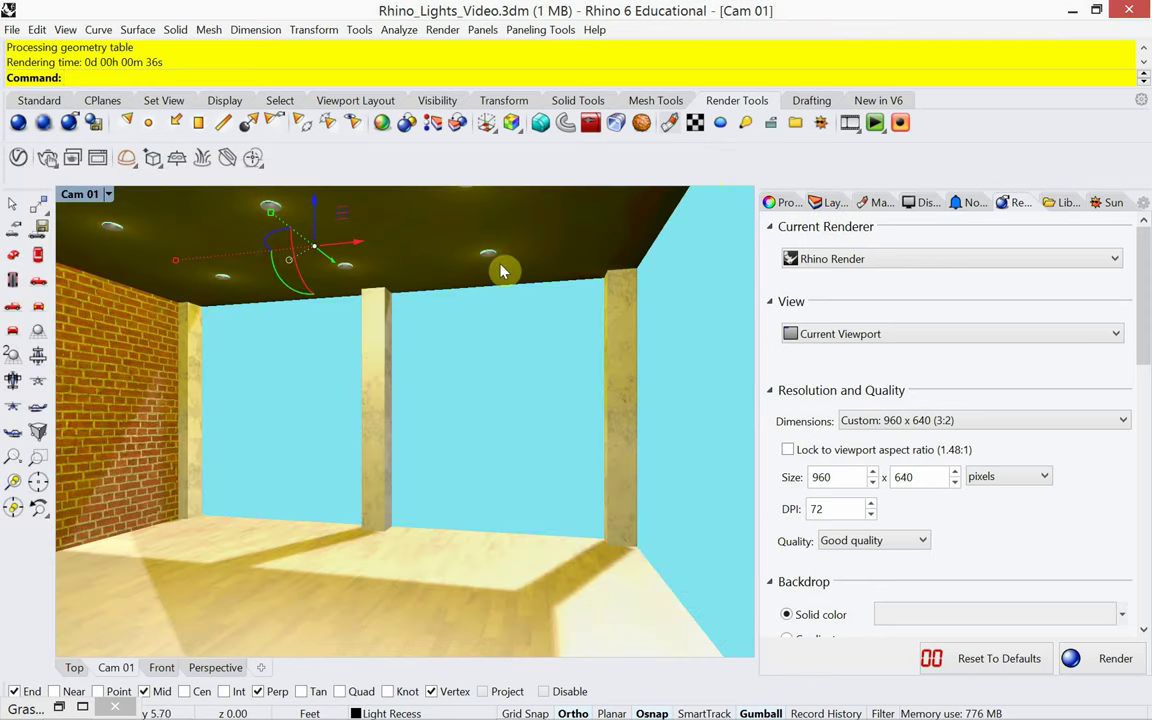
Step: Change the selected point lights' color to a pale yellow with hue 52, saturation 83 and value 244
click(782, 202)
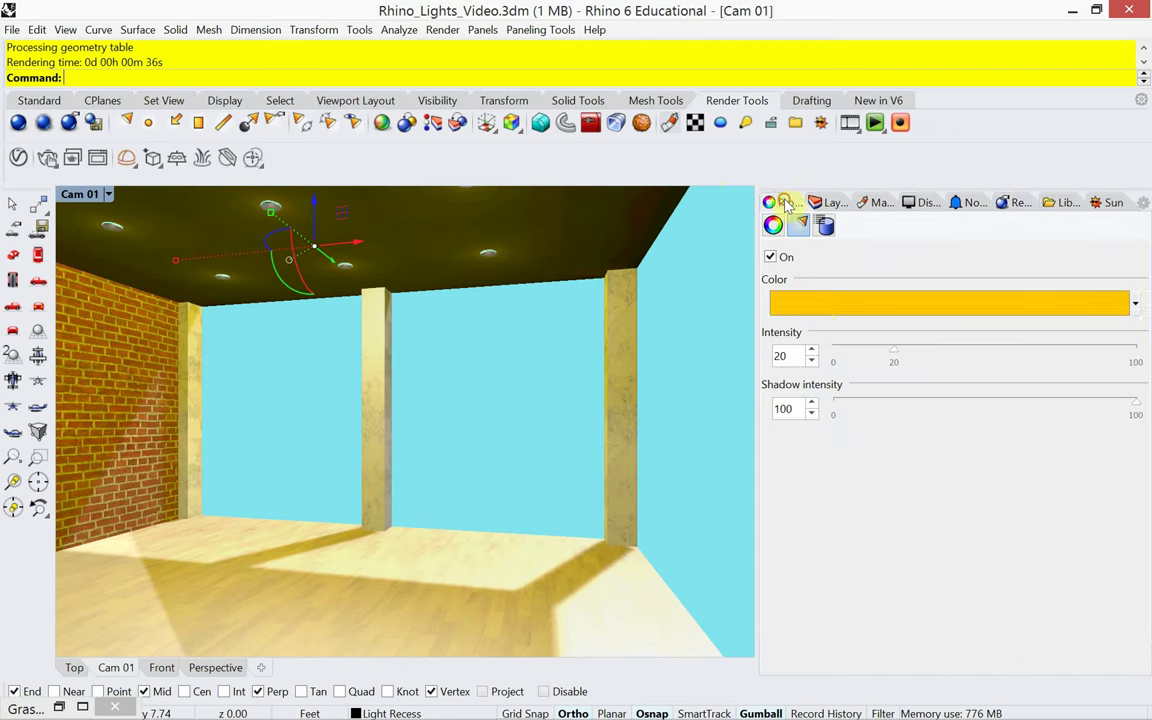
click(822, 311)
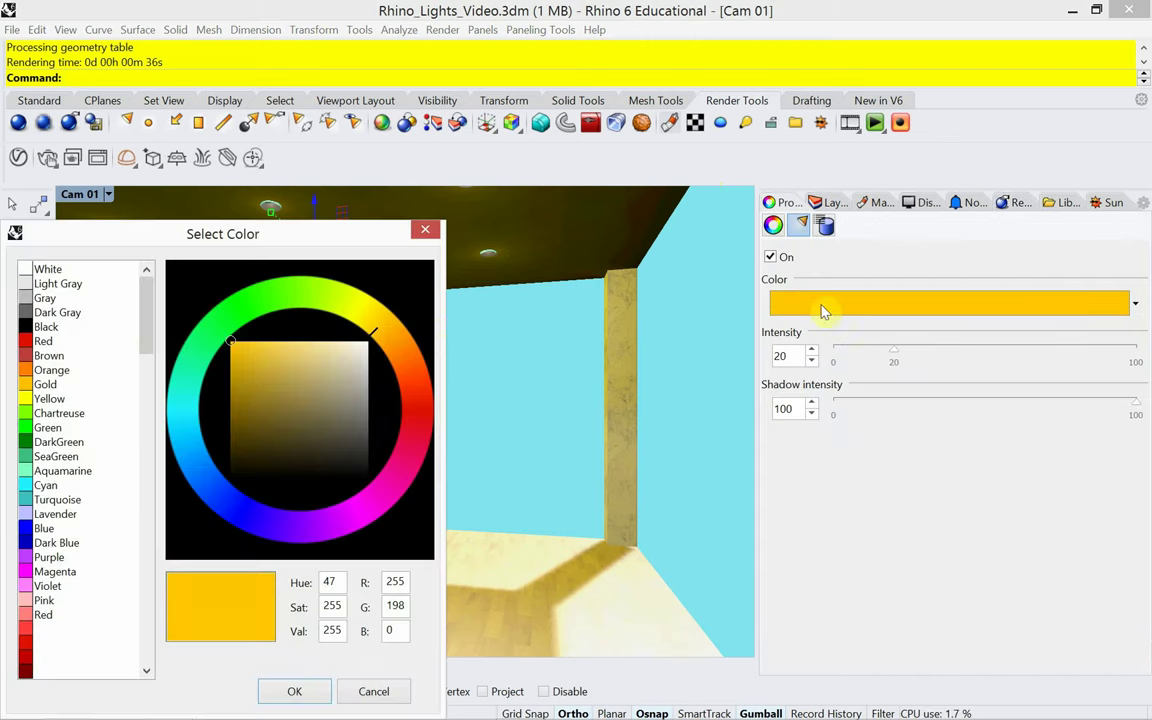
click(370, 324)
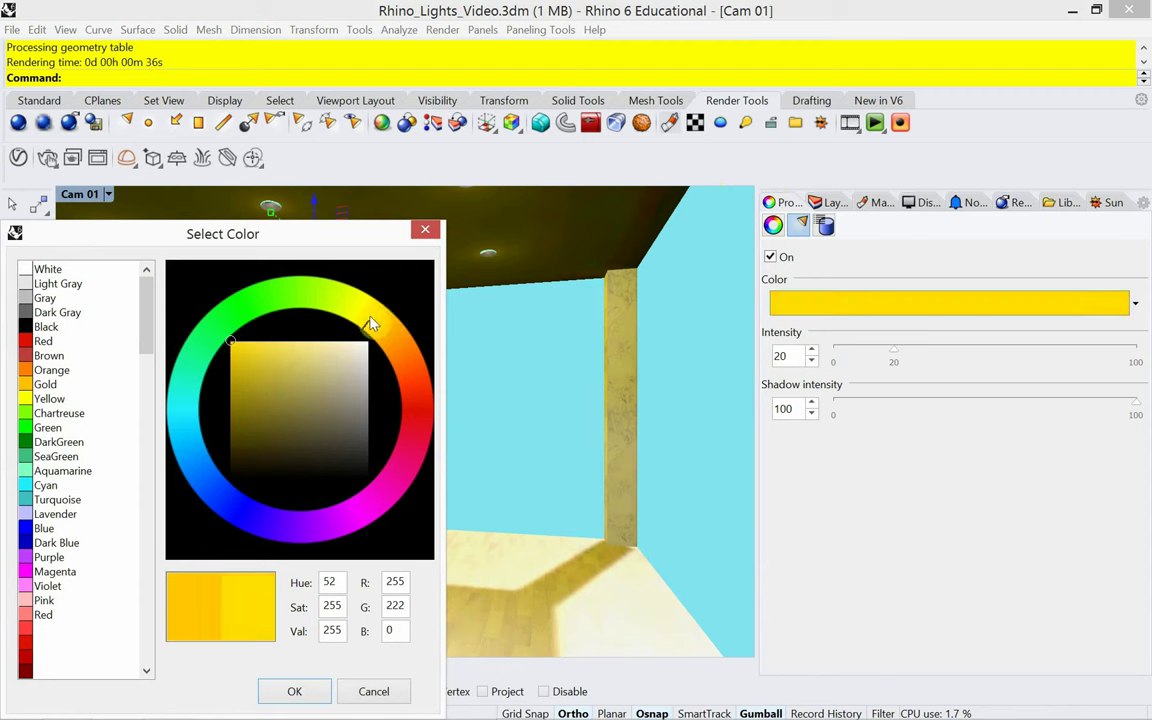
click(324, 349)
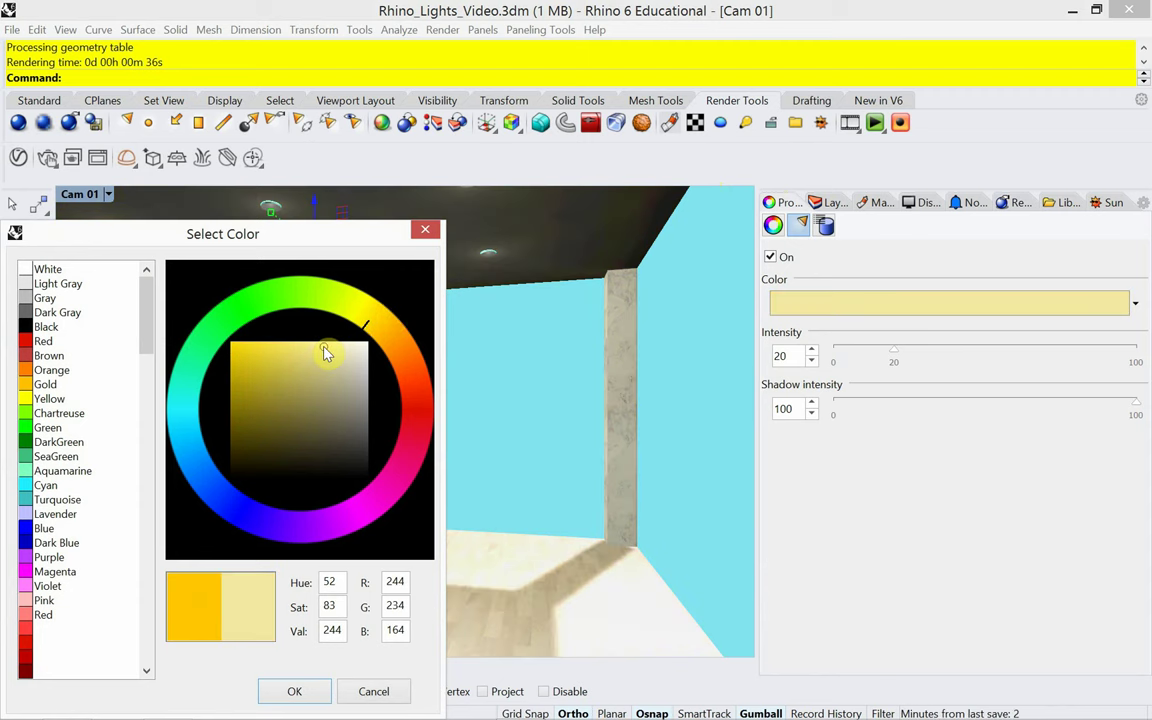
click(302, 693)
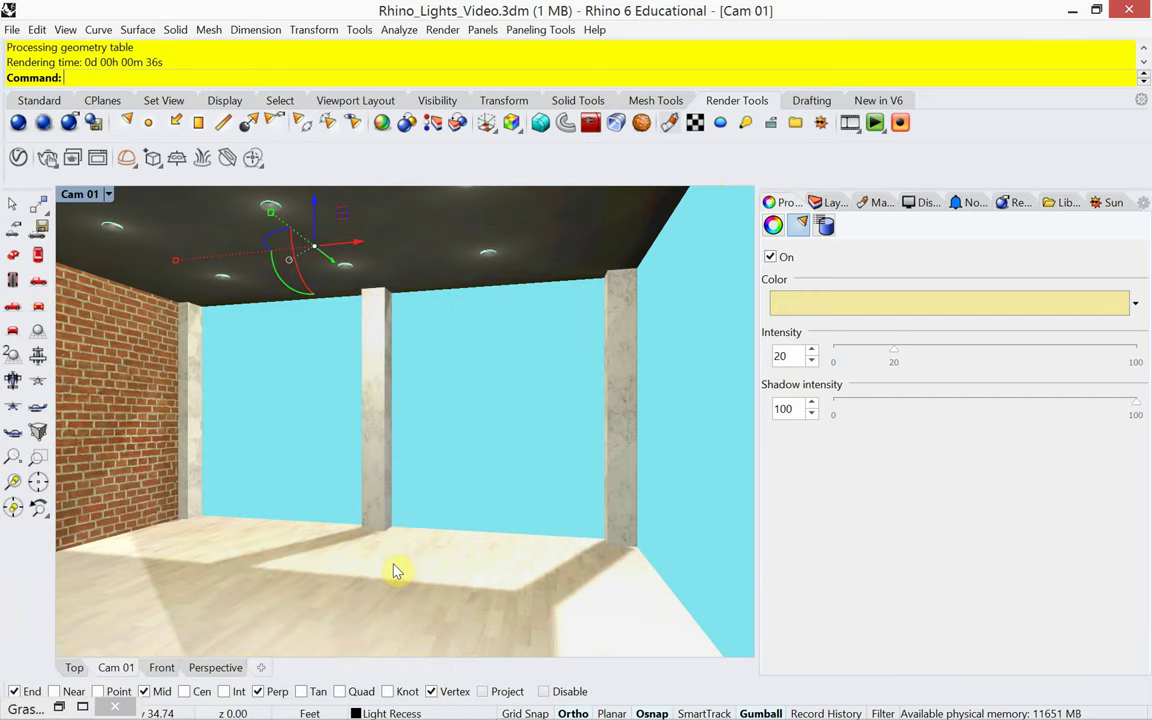
Step: Switch to Grasshopper, review the list of lighting topics in the notes, and minimize it to return to Rhino
click(28, 709)
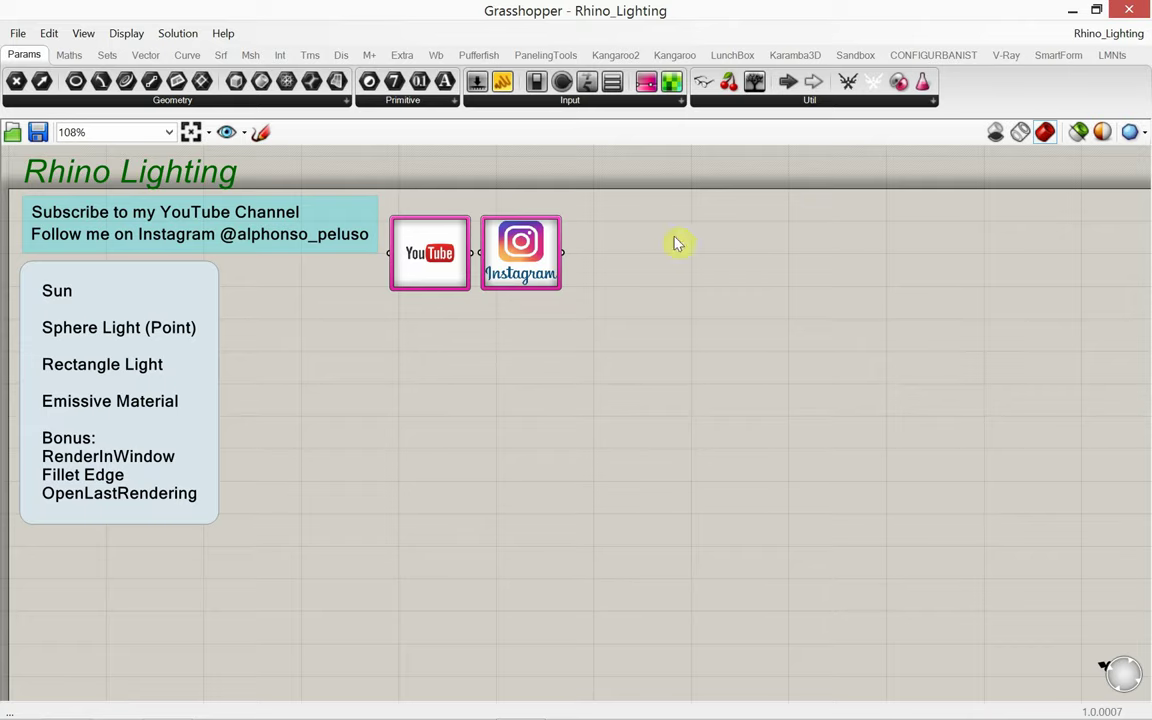
double_click(990, 12)
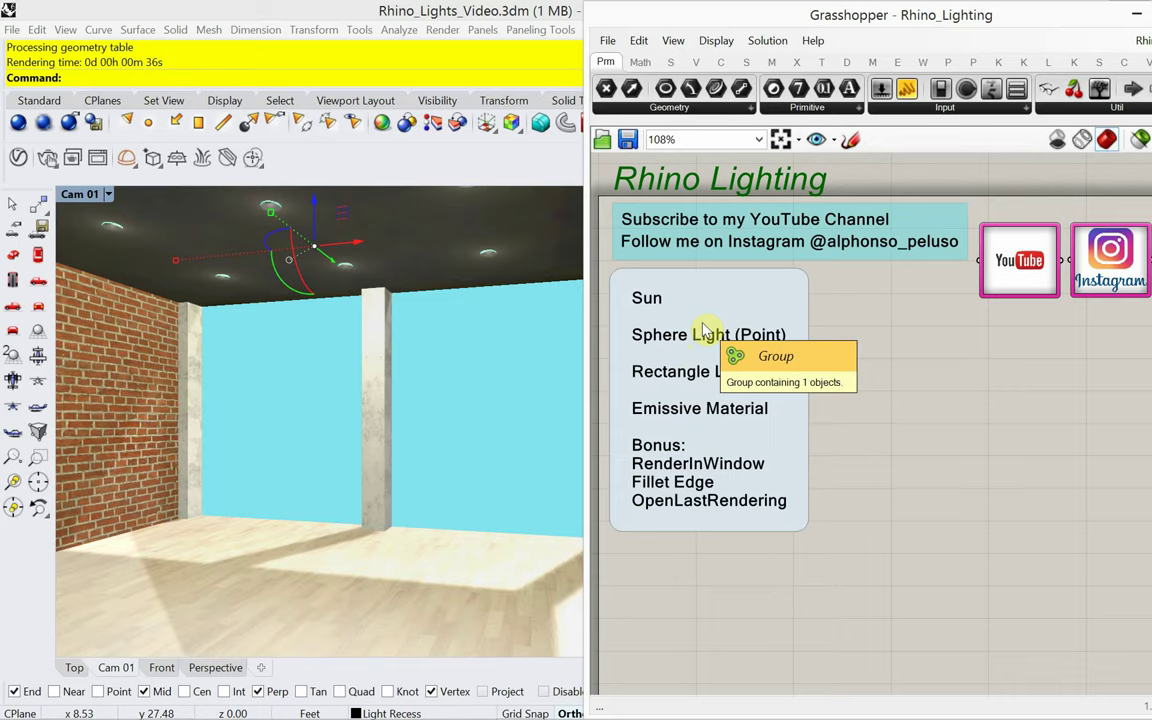
click(1137, 13)
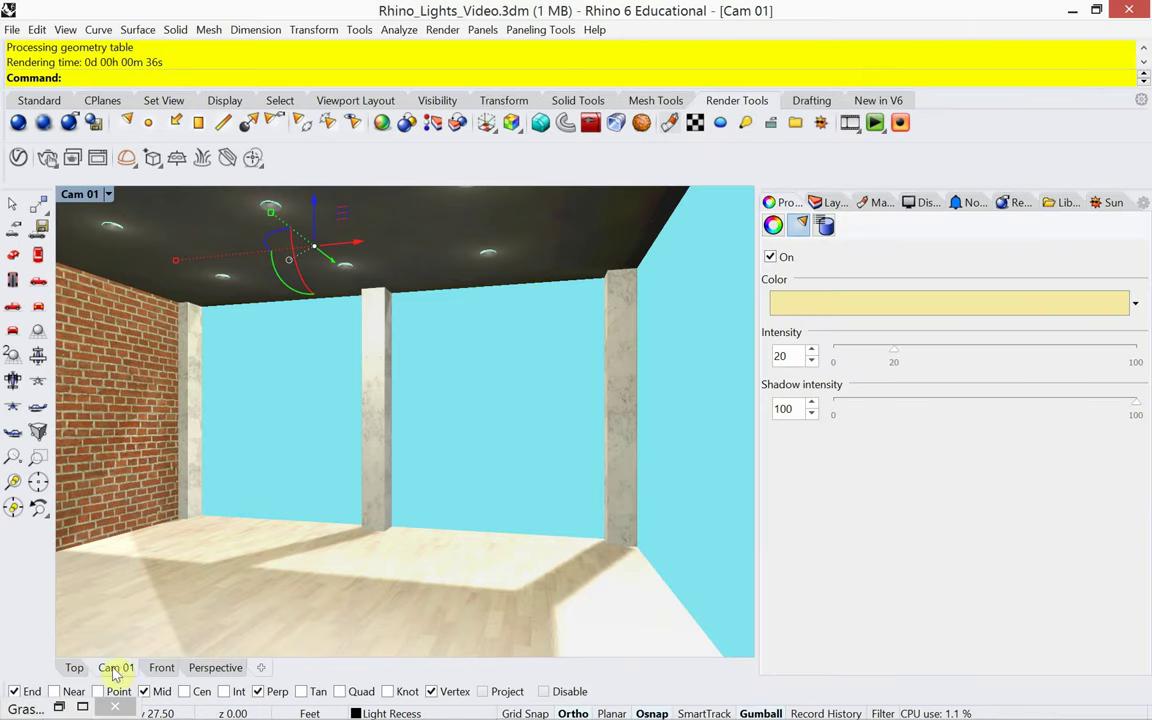
Step: Go to the Top view and add a new layer named Soffit
click(74, 667)
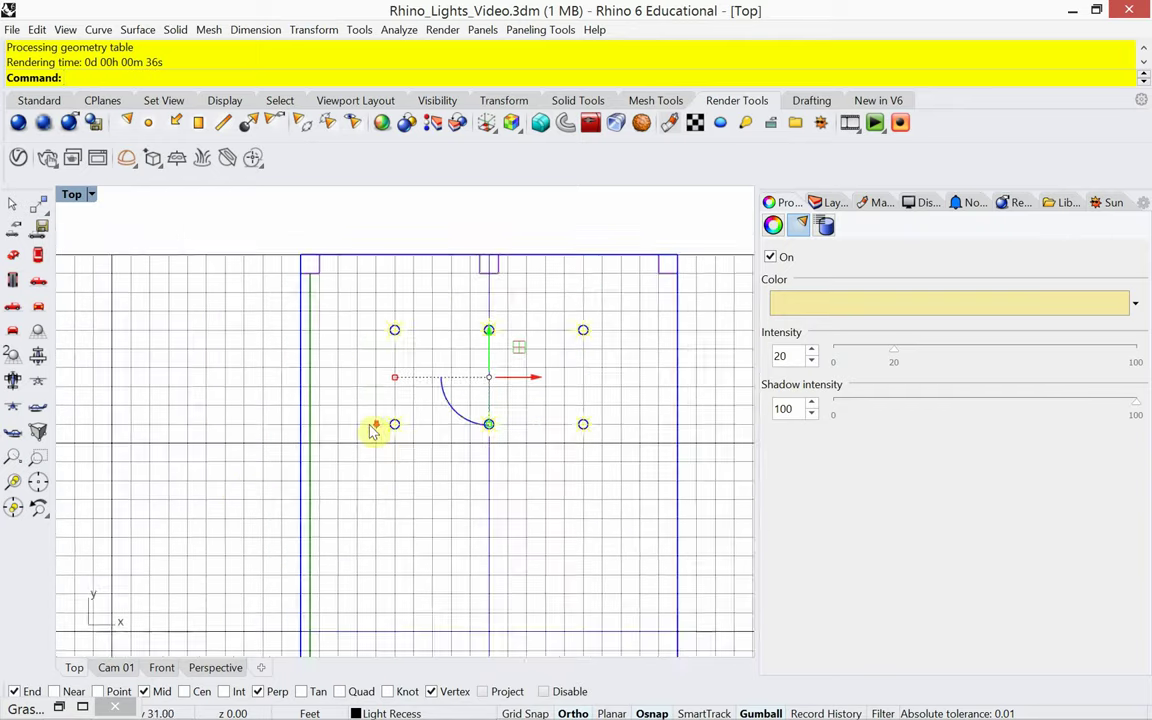
scroll(372, 430, down, 3)
click(826, 203)
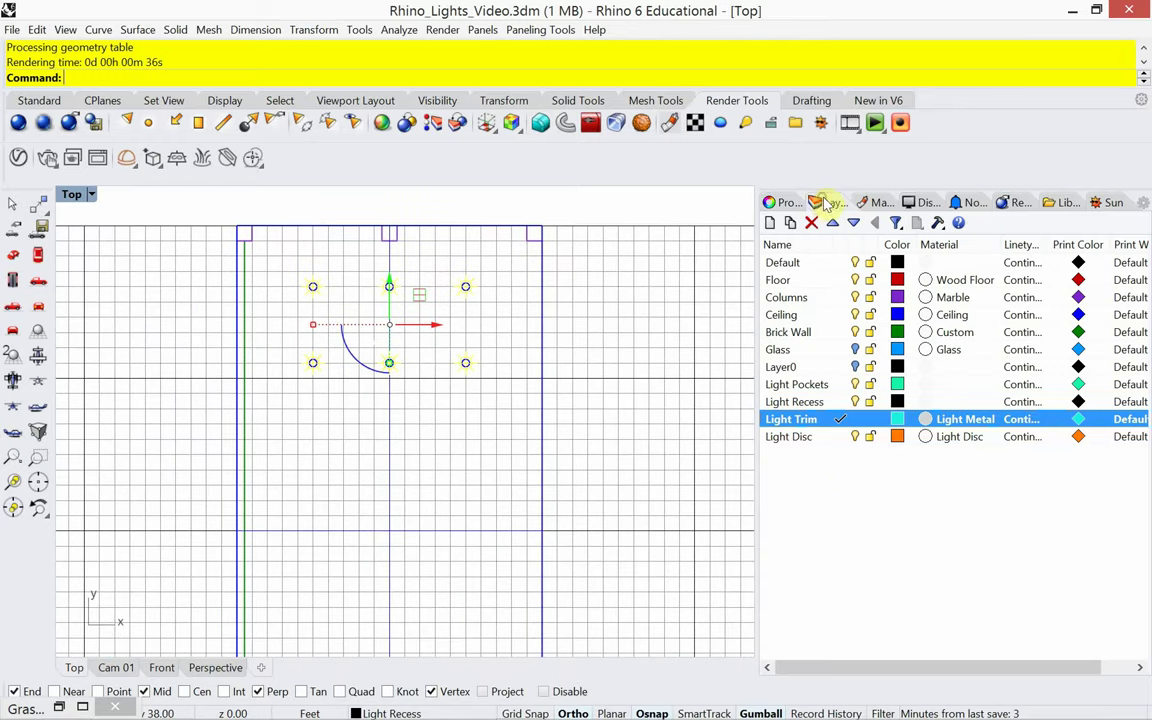
right_click(822, 474)
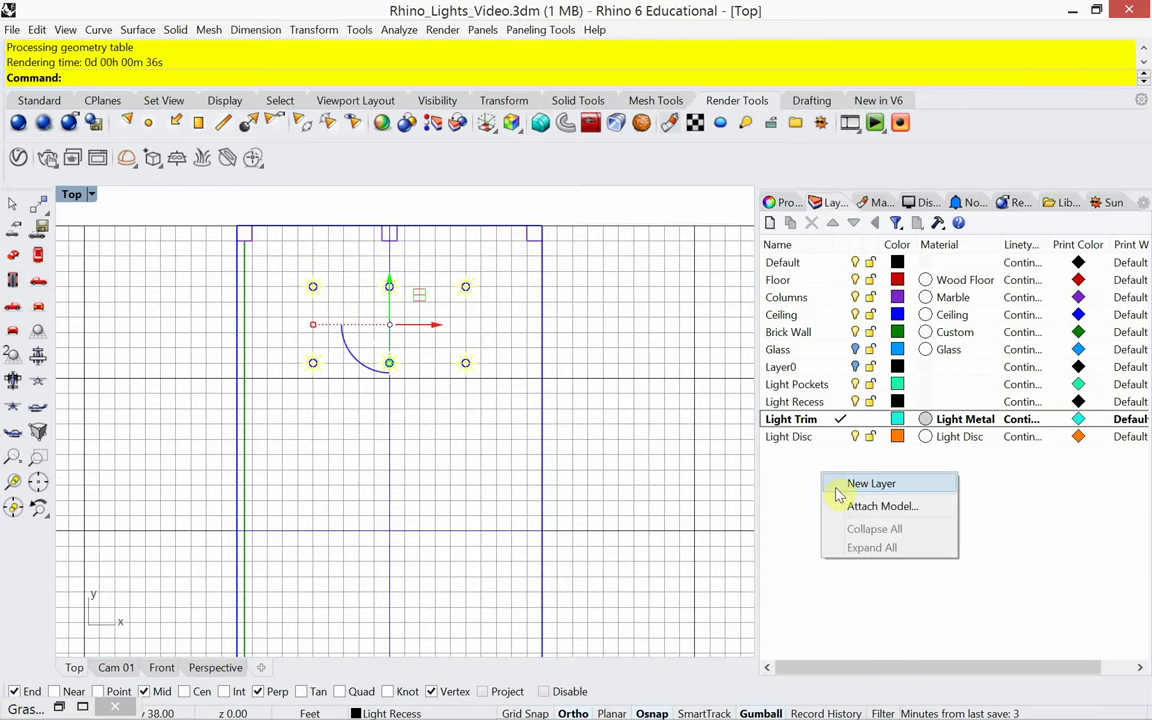
click(838, 493)
text(Soffit)
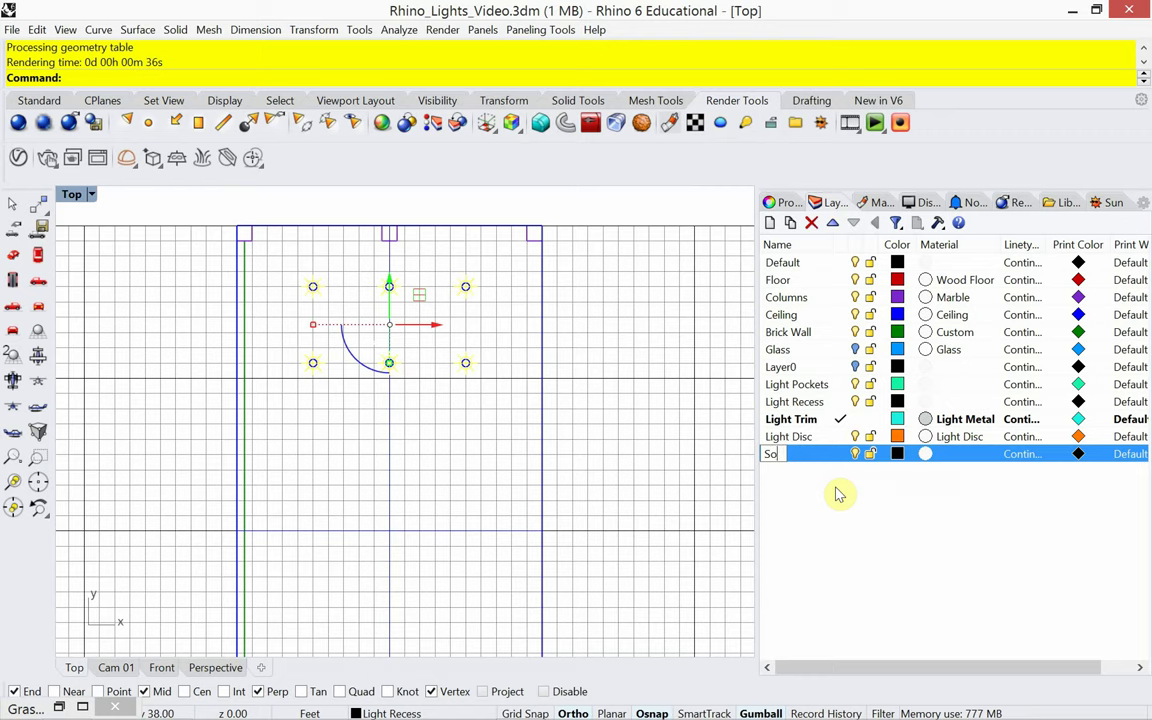
click(836, 491)
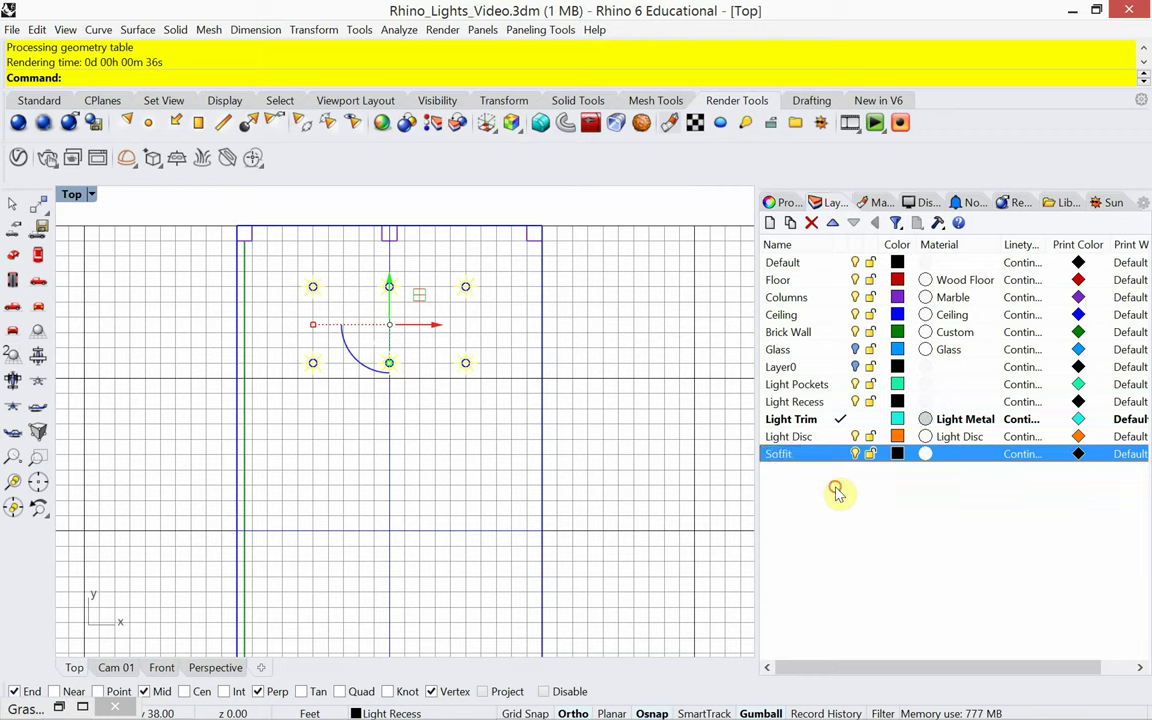
Step: Set the Soffit layer's color to Brown and make it the current layer
click(897, 455)
click(663, 305)
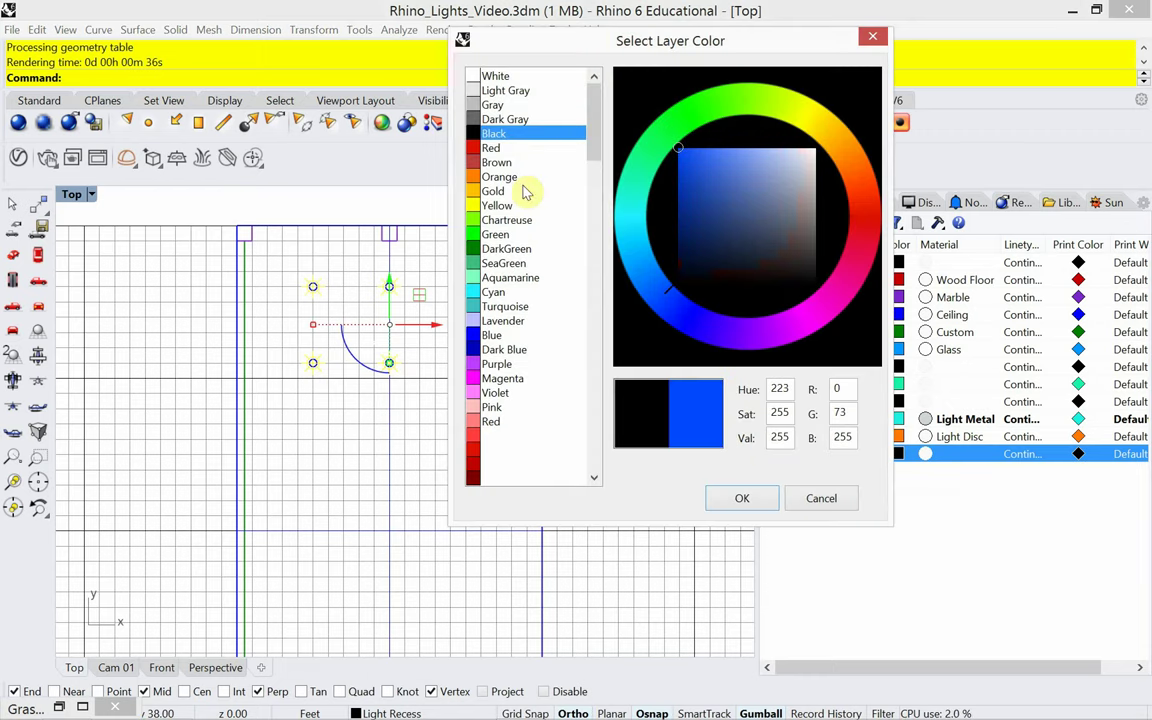
click(492, 162)
click(740, 498)
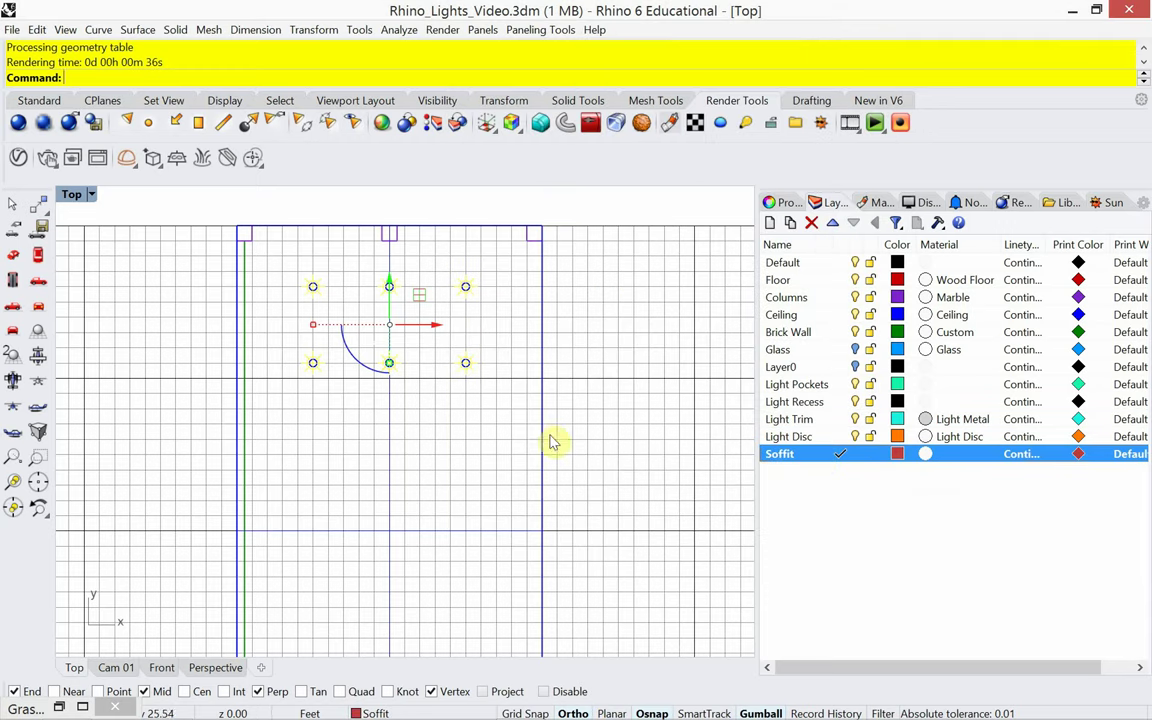
Step: Draw a 2" high box from the near end of the brick wall to the inner corner of the far middle column
scroll(489, 429, down, 3)
mouse_move(465, 417)
right_down()
mouse_move(429, 323)
mouse_move(420, 363)
right_up()
text(box)
key(Return)
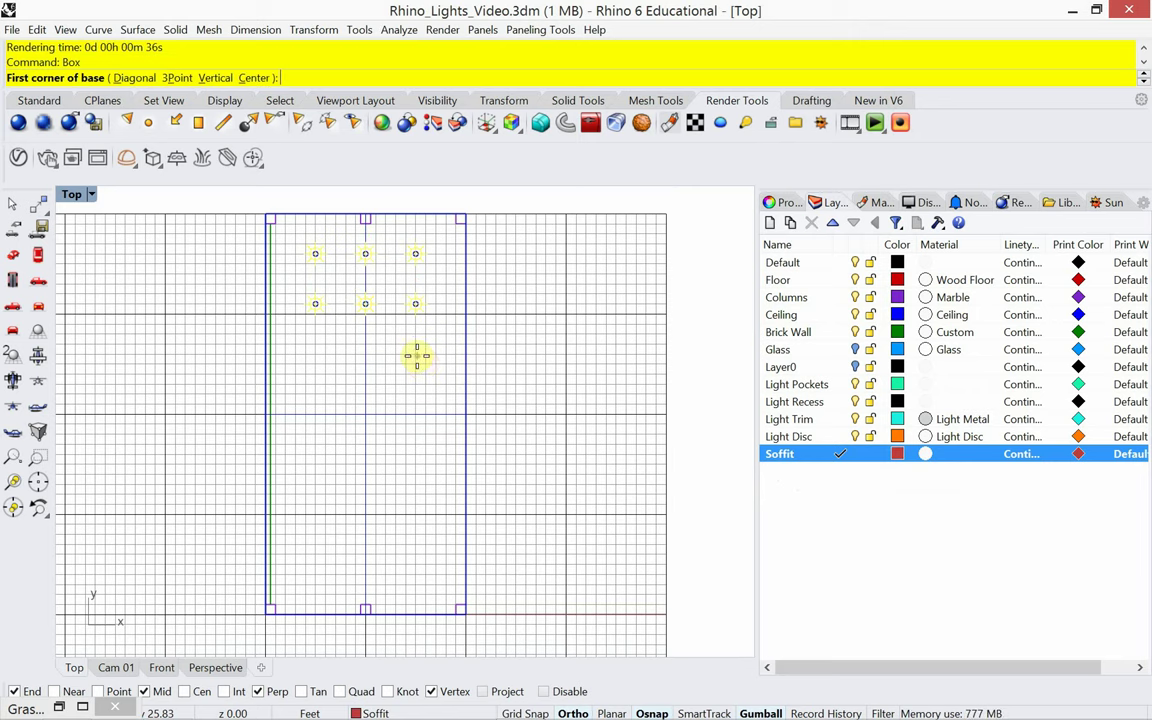
click(269, 606)
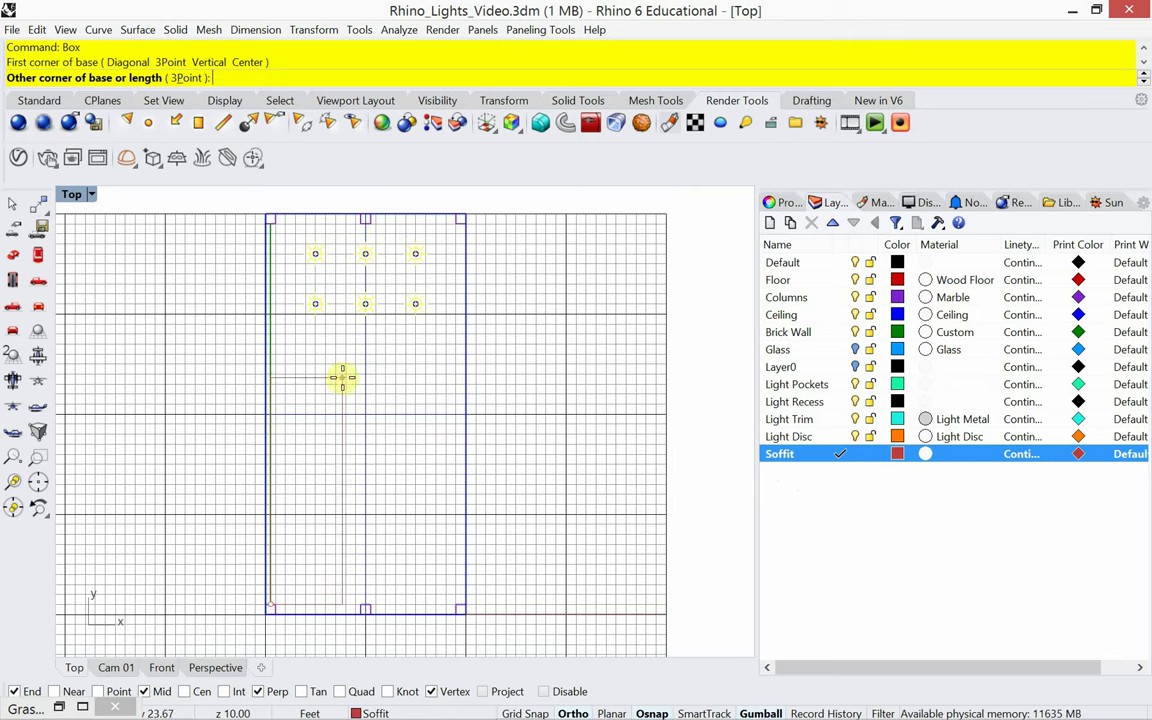
scroll(340, 275, up, 6)
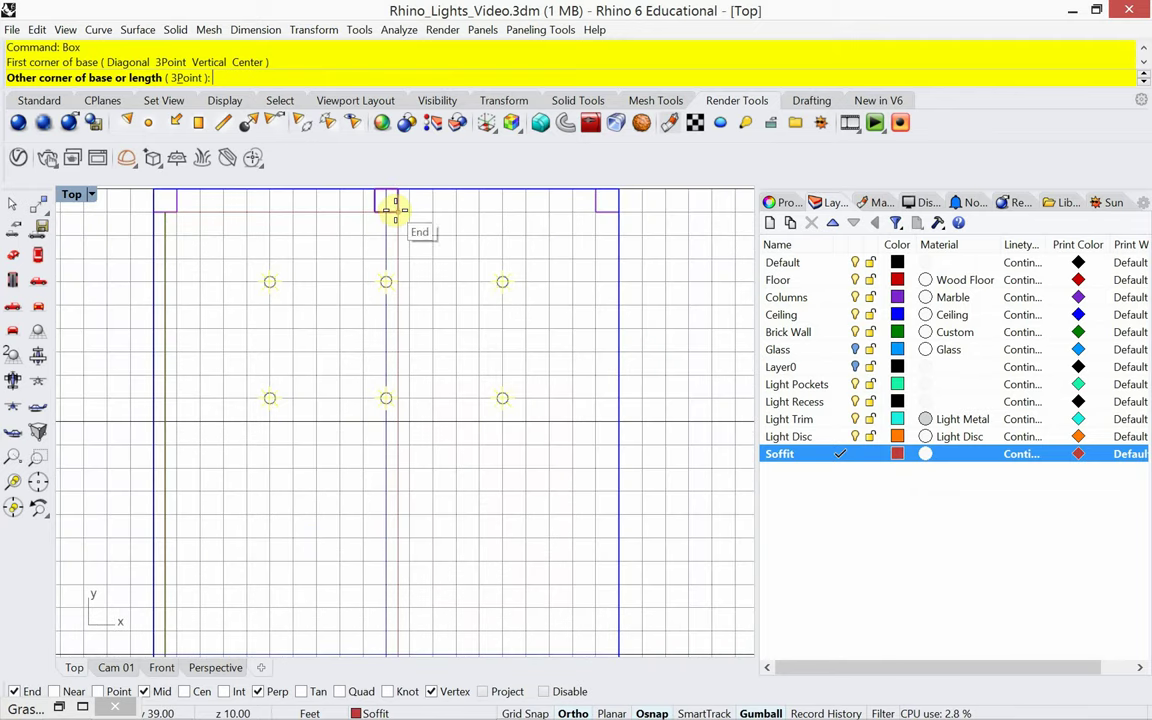
click(395, 208)
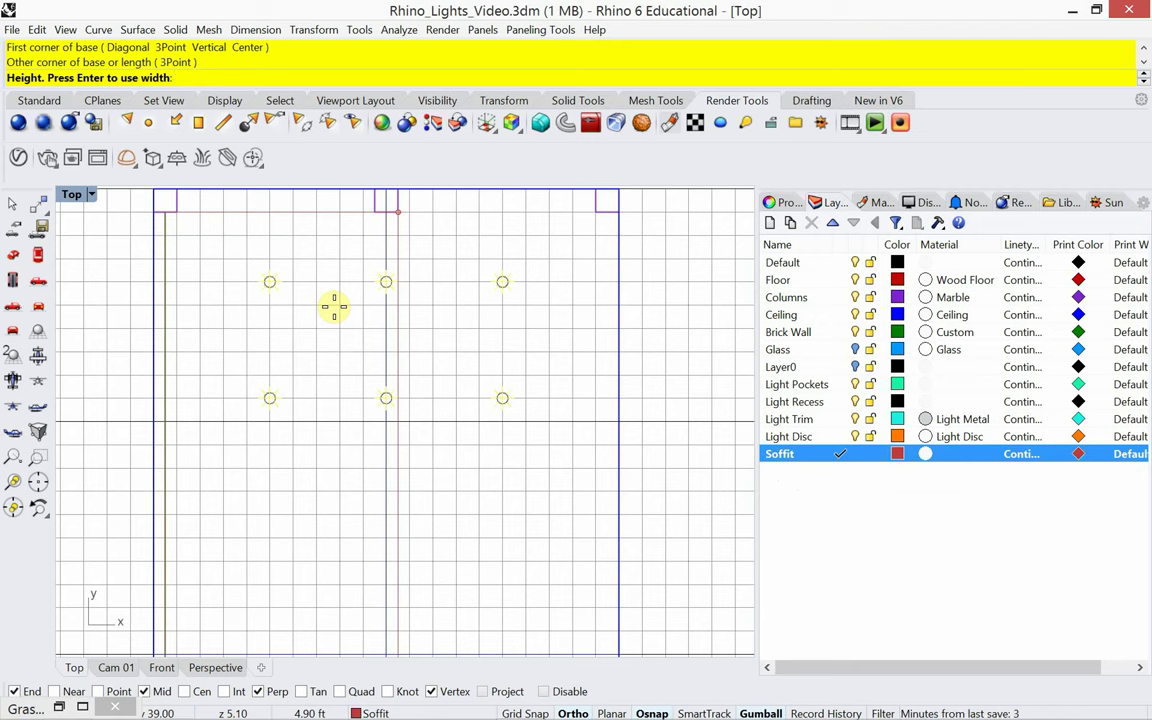
text(2")
key(Return)
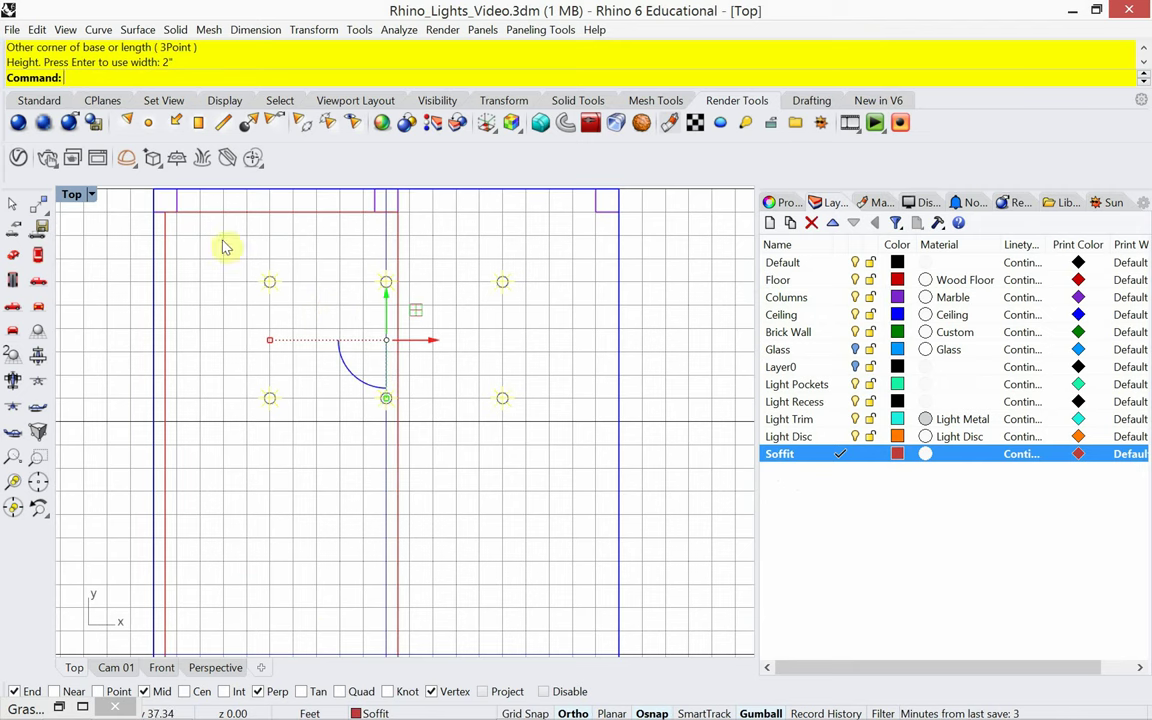
click(314, 215)
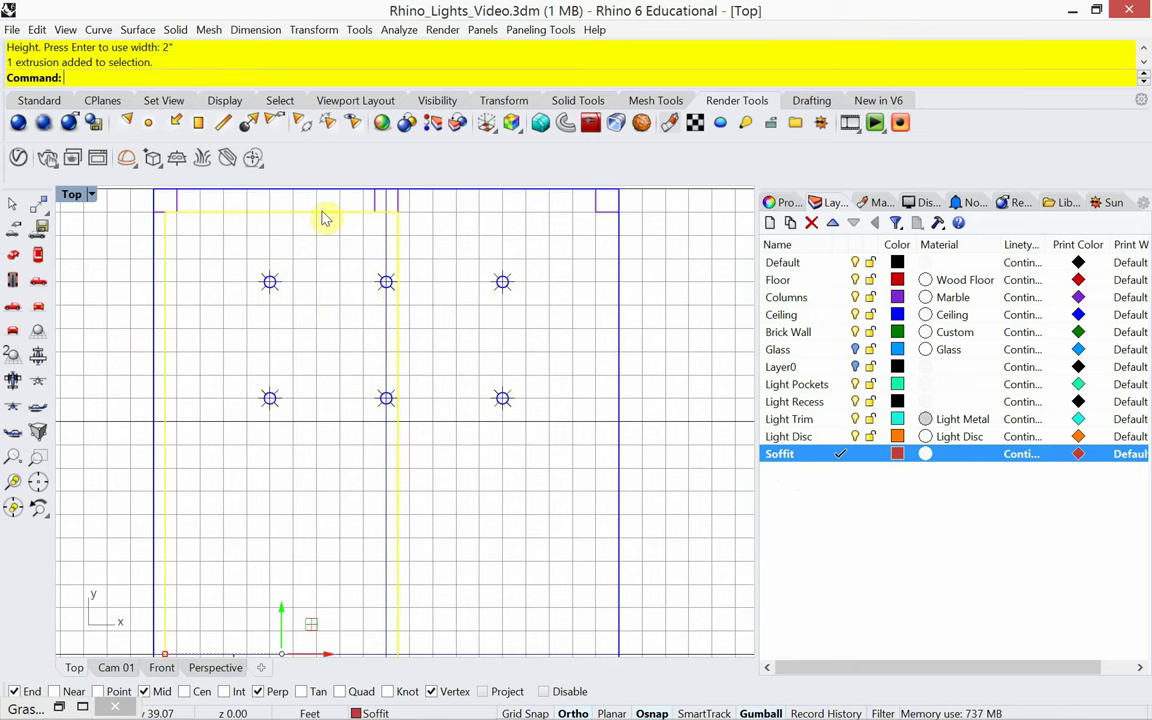
key(F10)
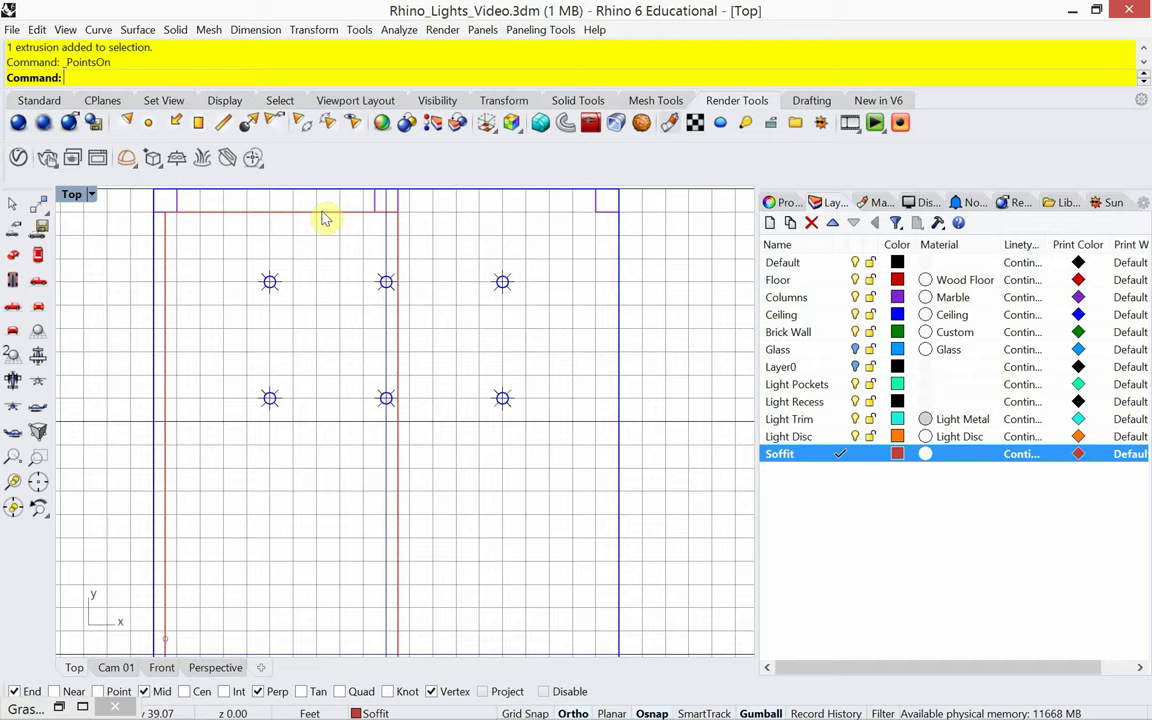
scroll(334, 210, down, 5)
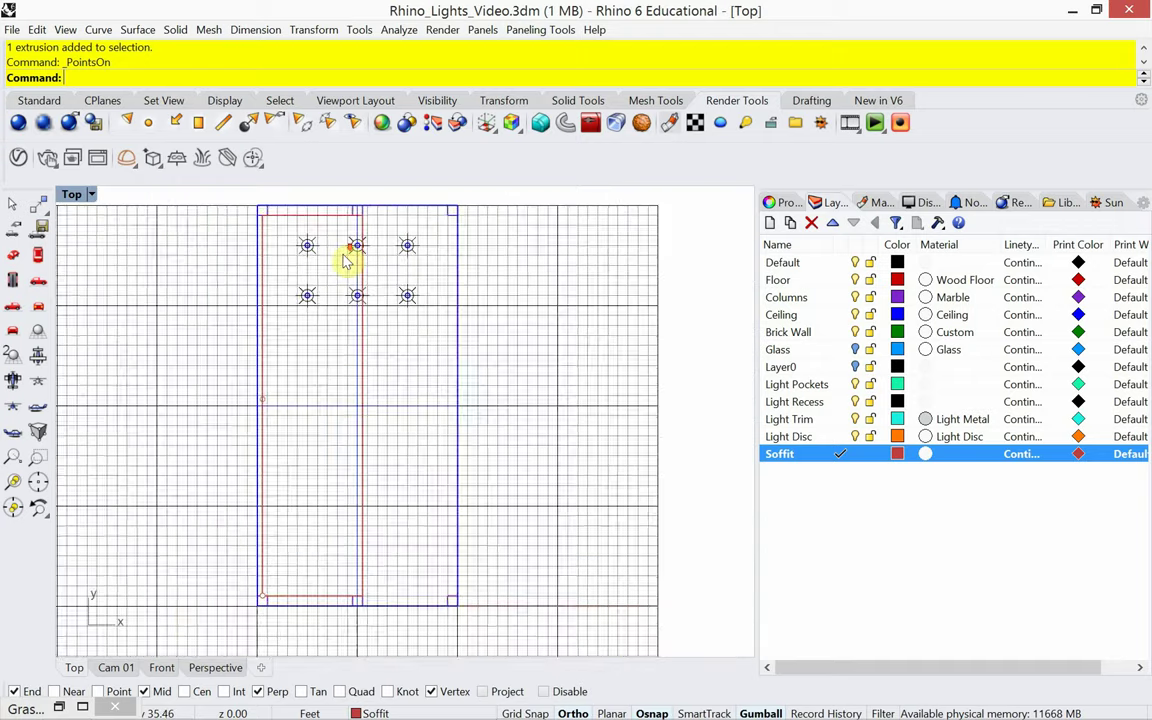
scroll(345, 262, up, 1)
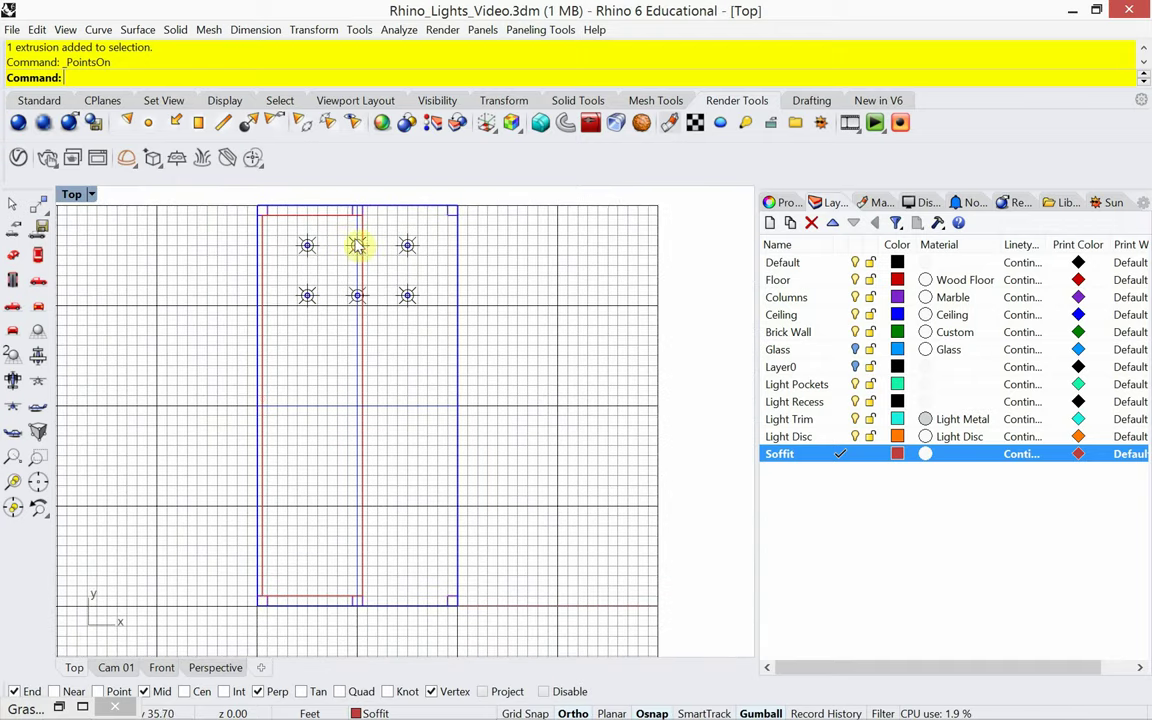
Step: Narrow the soffit box to a width of 2' with Scale1D, using its corner at the brick wall as base point
click(328, 218)
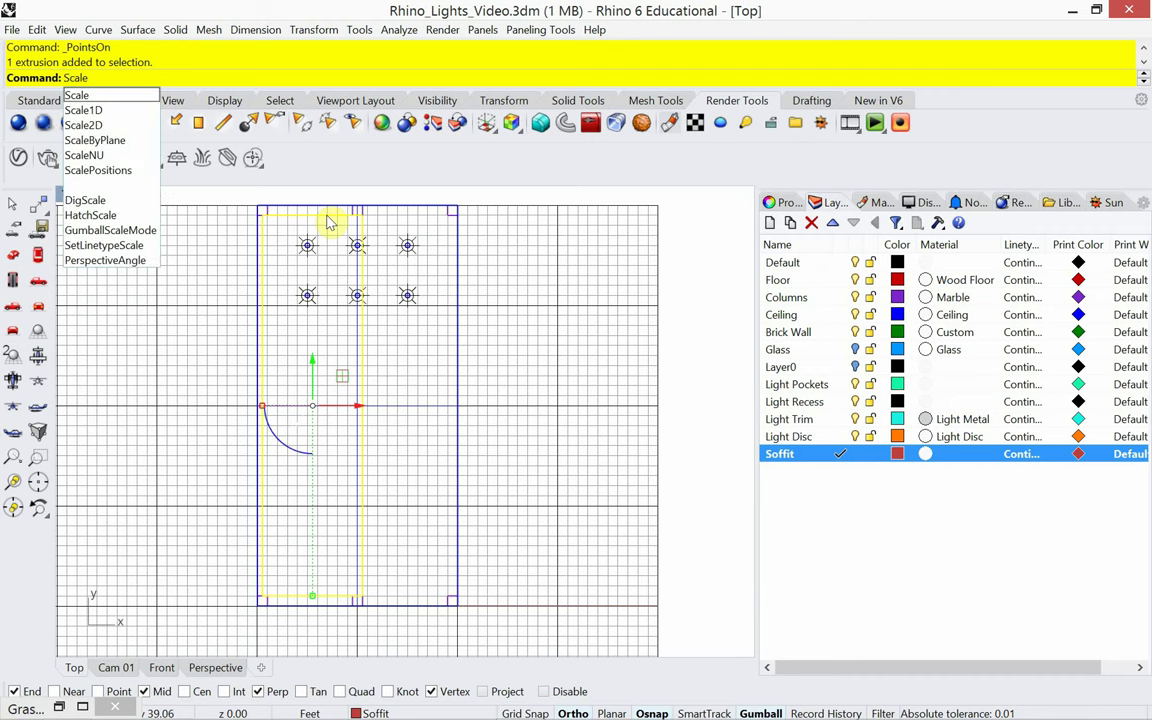
click(78, 110)
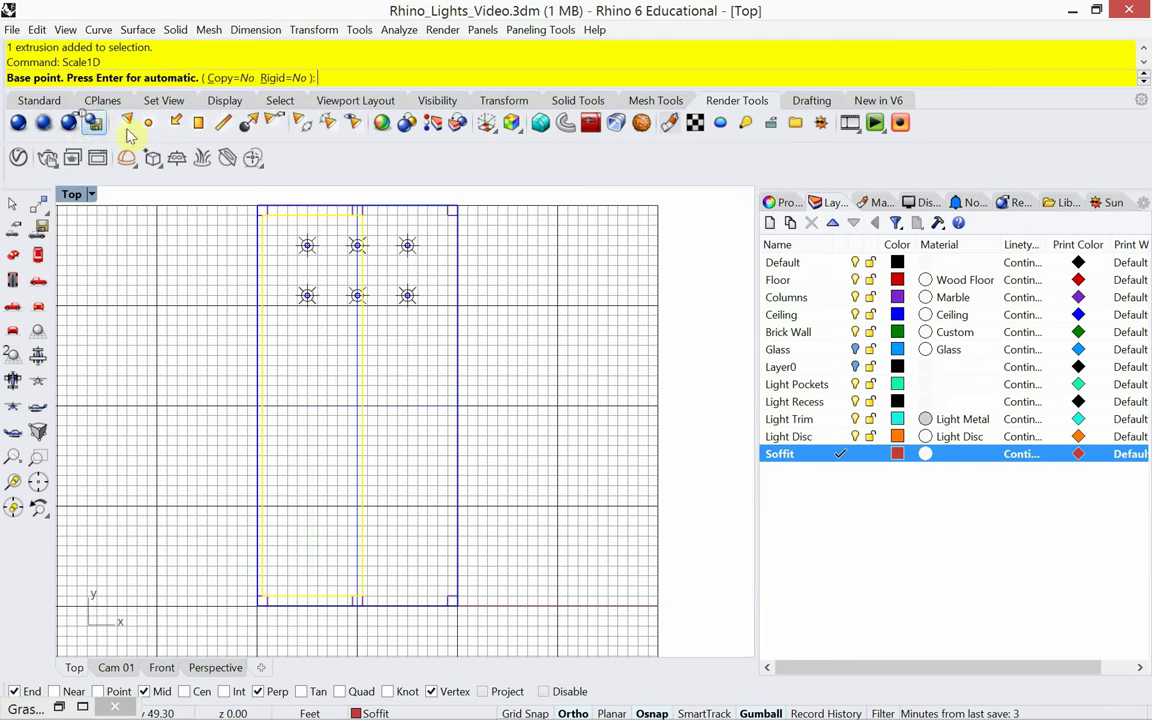
scroll(268, 195, up, 4)
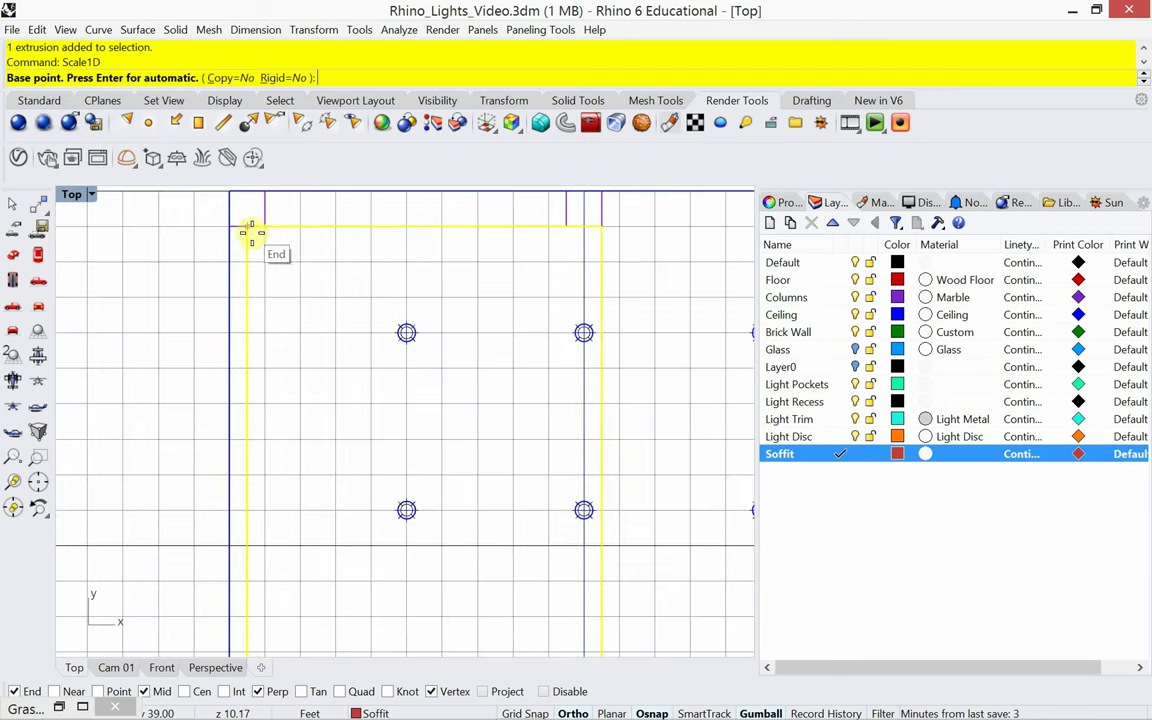
click(246, 232)
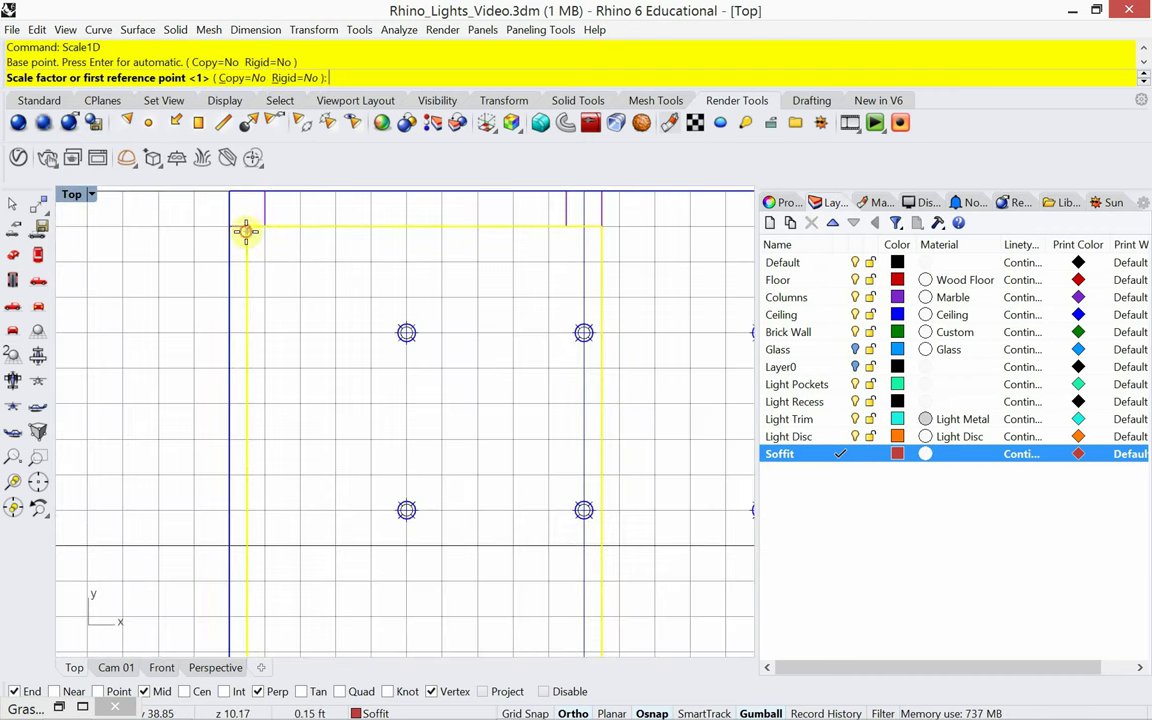
click(592, 231)
text(2')
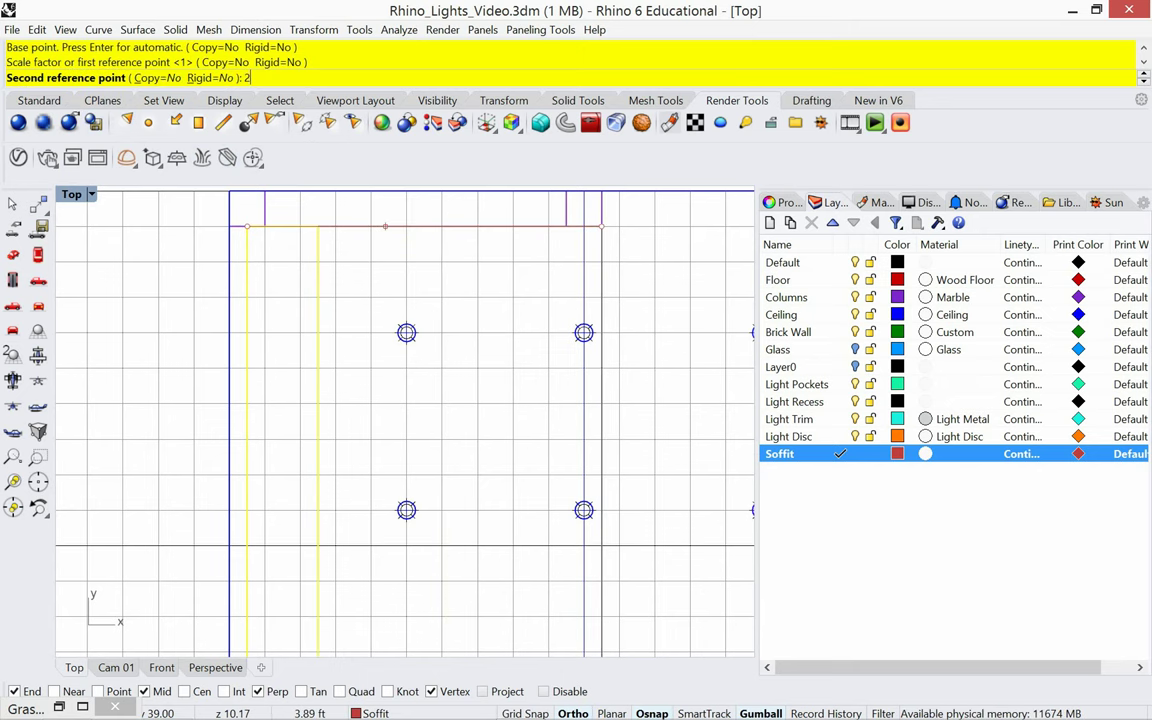
key(Return)
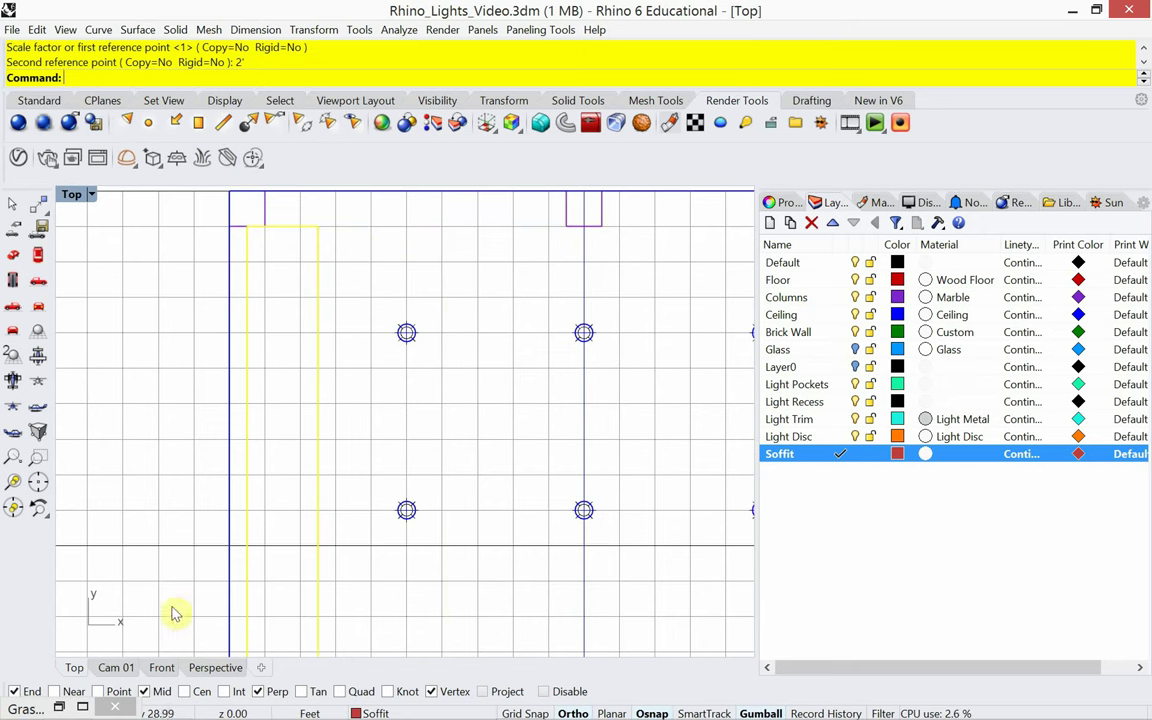
Step: In the Front view, lower the soffit box about 1' below the ceiling, deselect it and return to the Cam 01 view
click(127, 673)
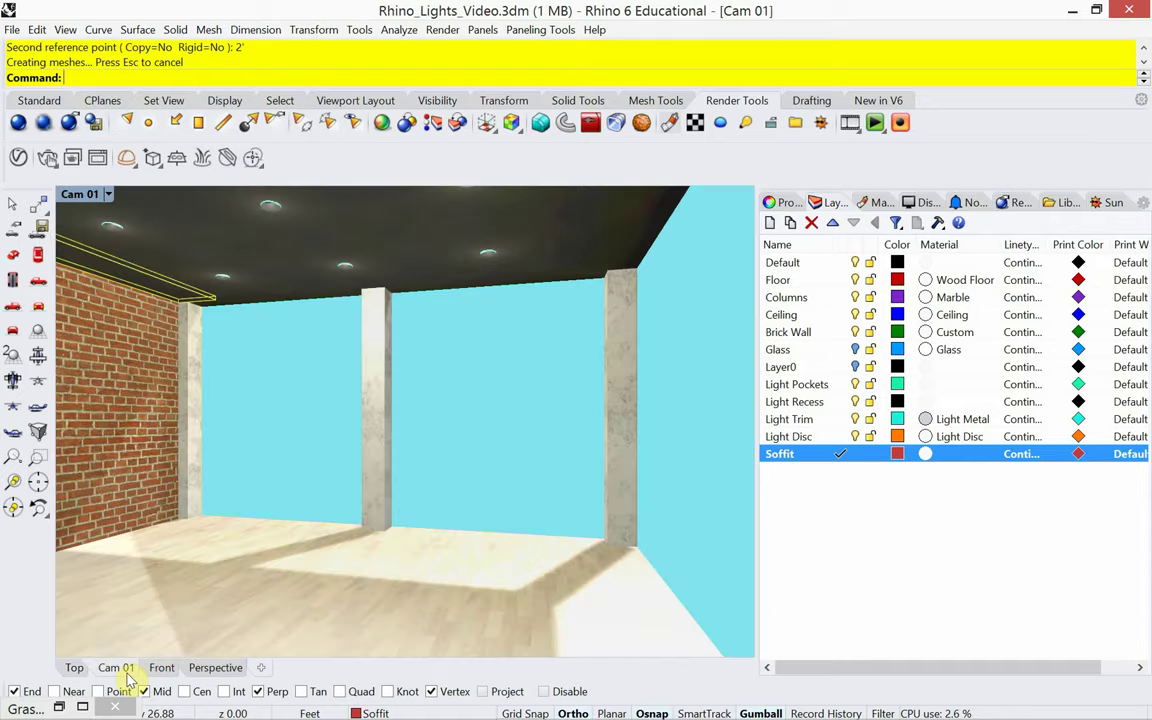
click(160, 667)
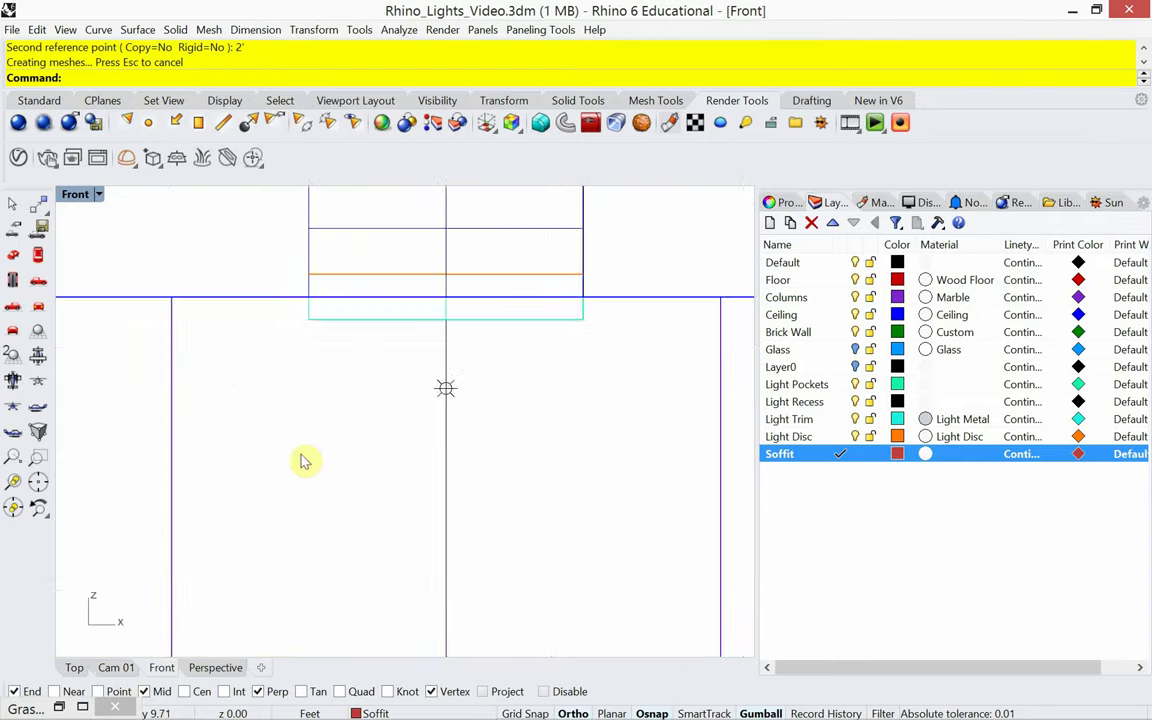
scroll(291, 470, down, 3)
click(330, 386)
scroll(411, 429, up, 5)
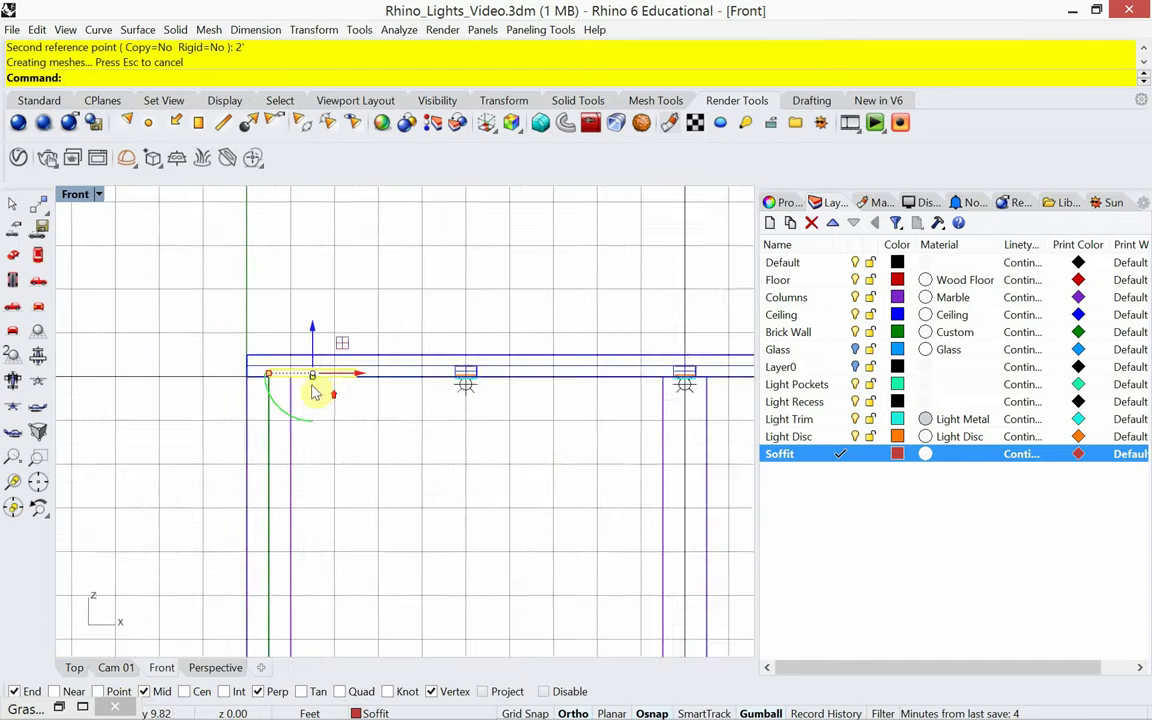
drag(316, 341, 313, 428)
key(Escape)
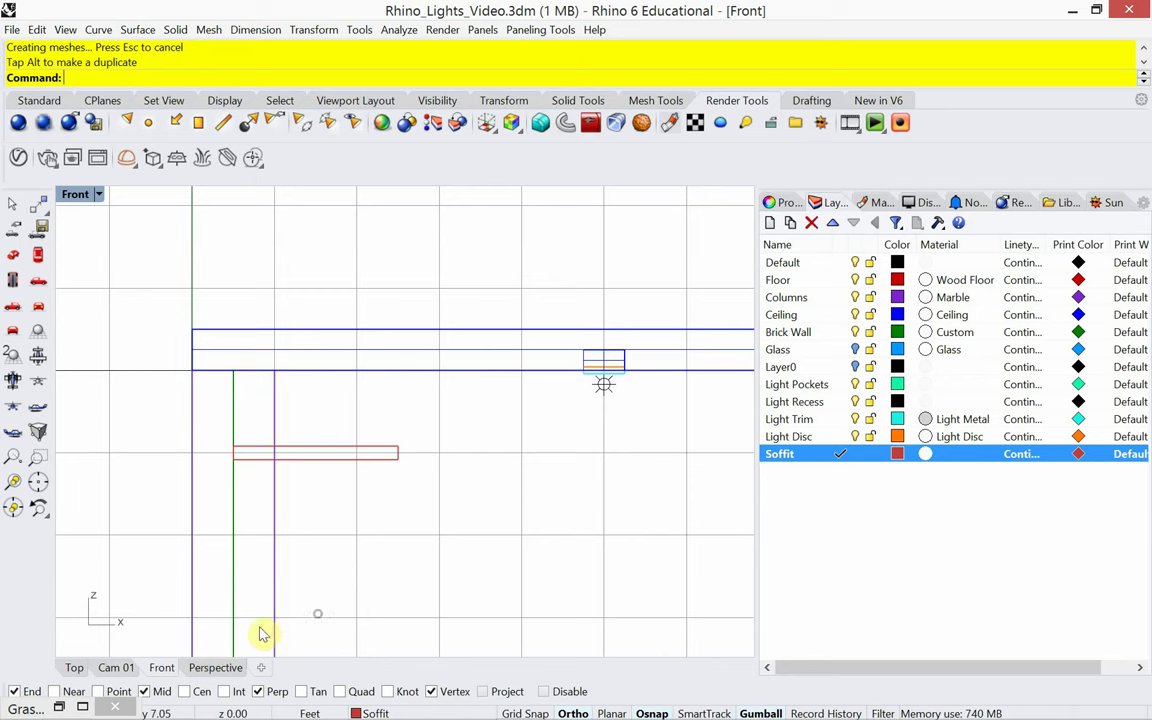
click(115, 667)
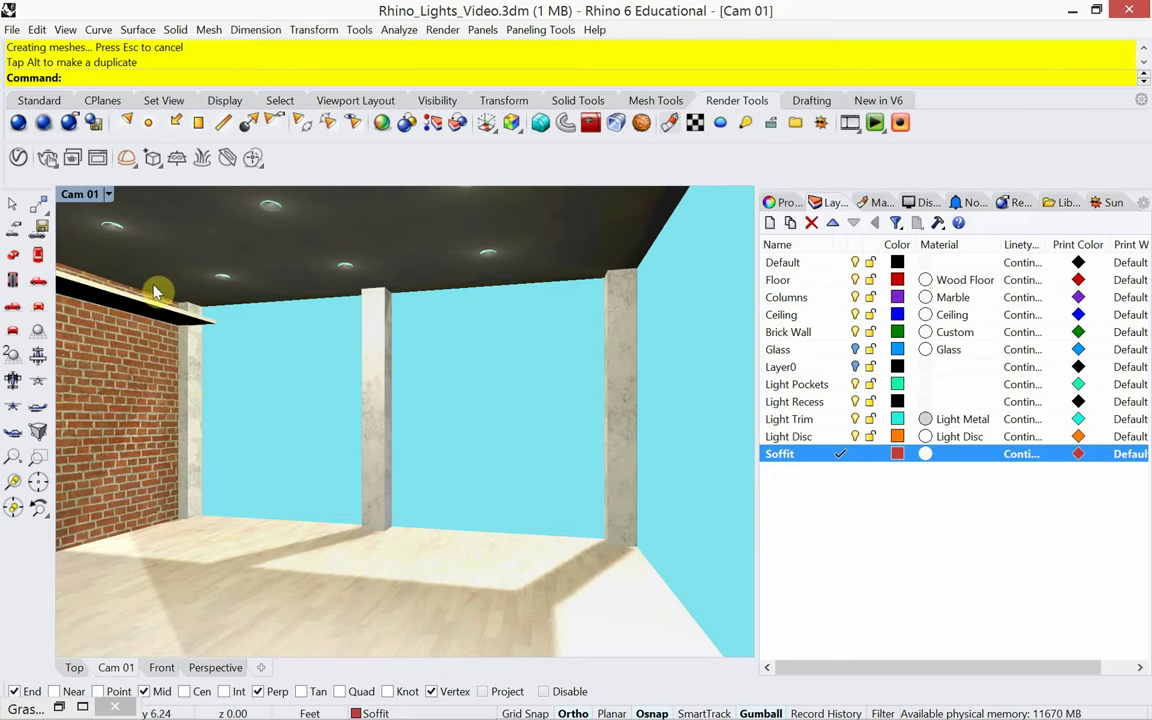
Step: In the Front view, raise the soffit box about 0.28 ft toward the ceiling and return to the Cam 01 view
click(141, 307)
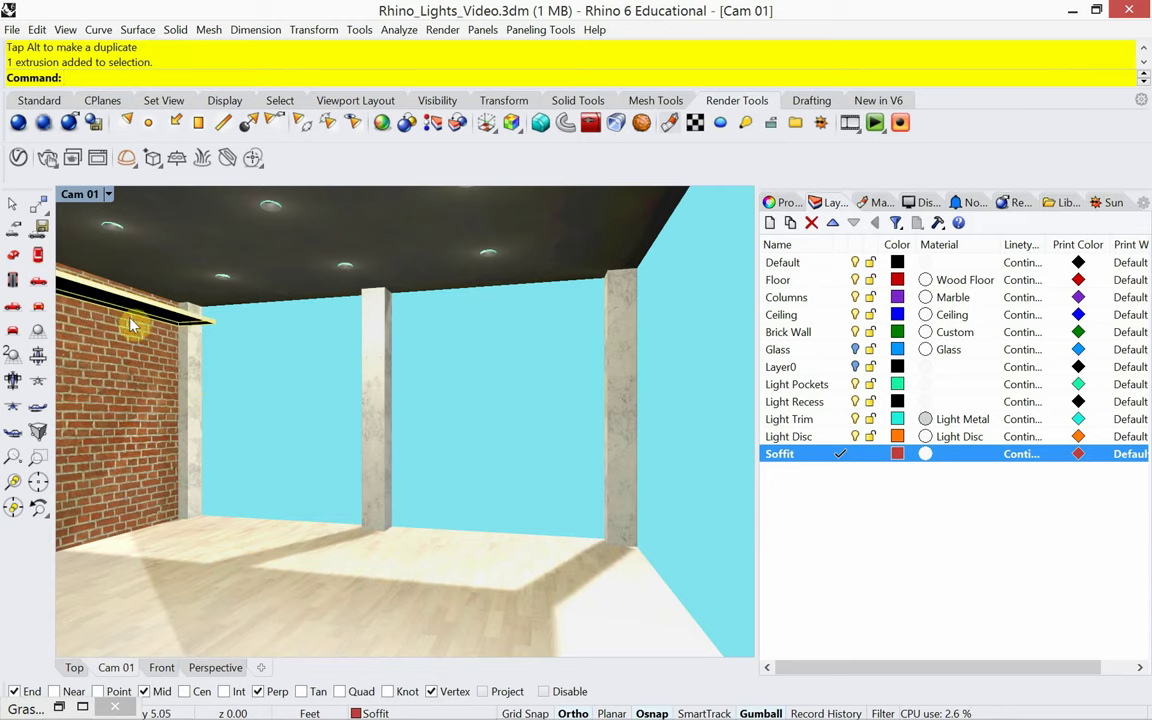
click(156, 667)
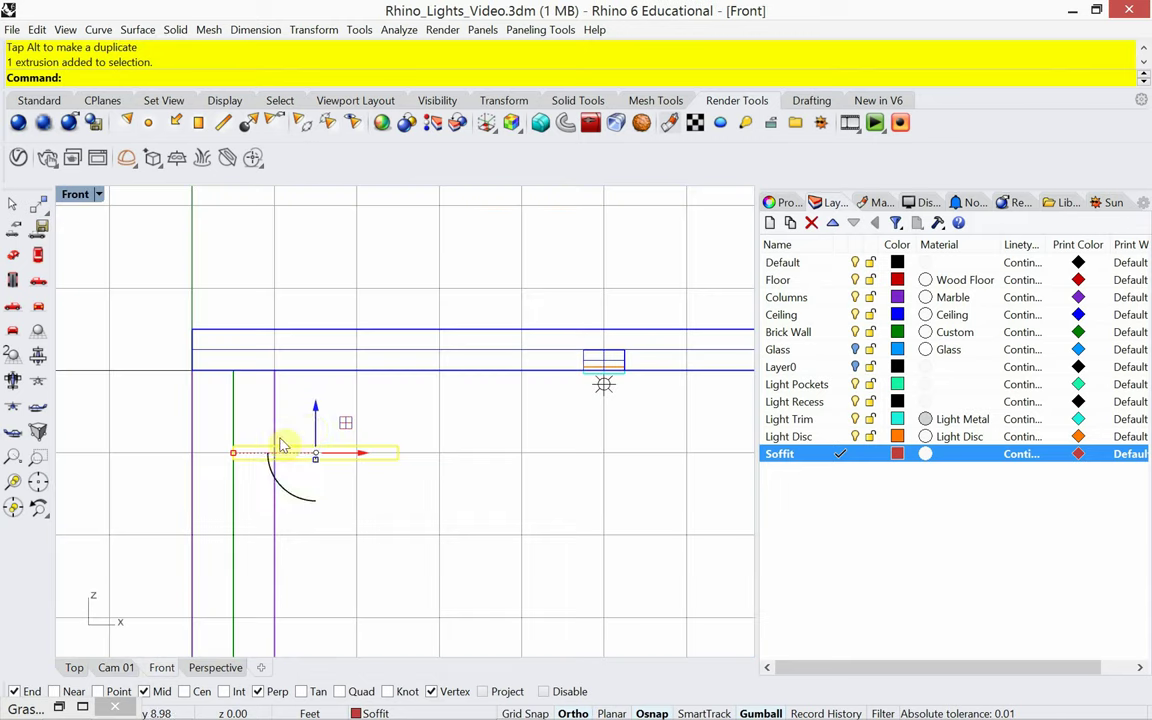
drag(320, 420, 332, 397)
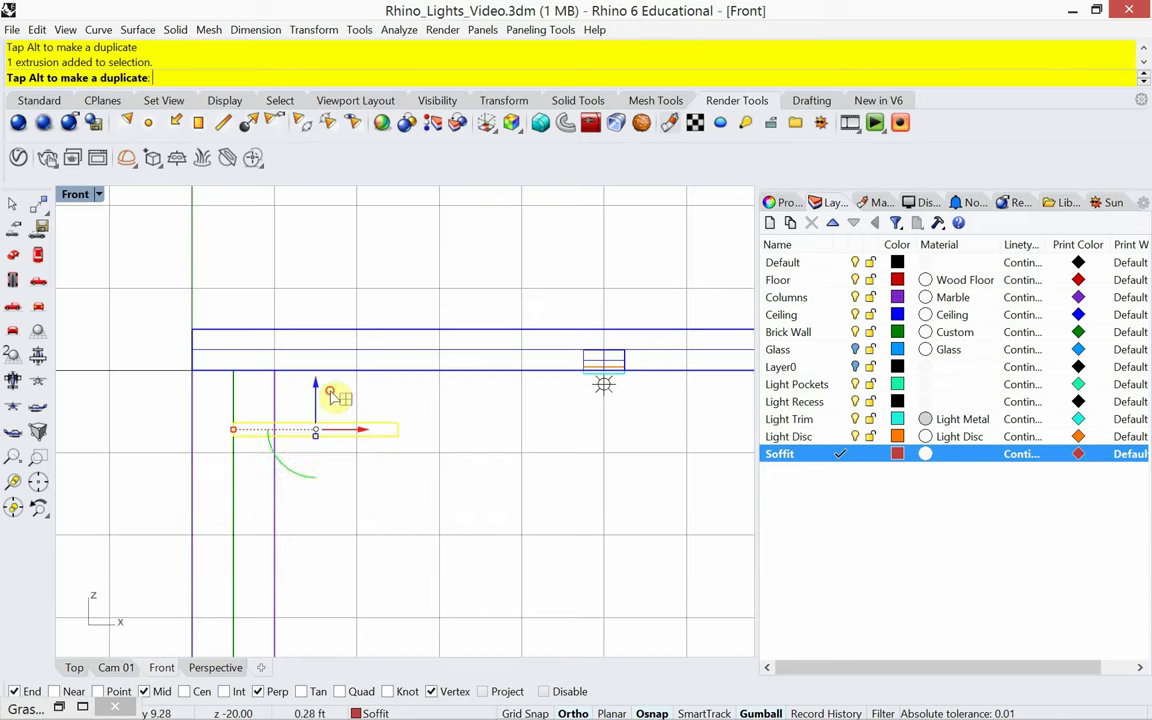
click(114, 667)
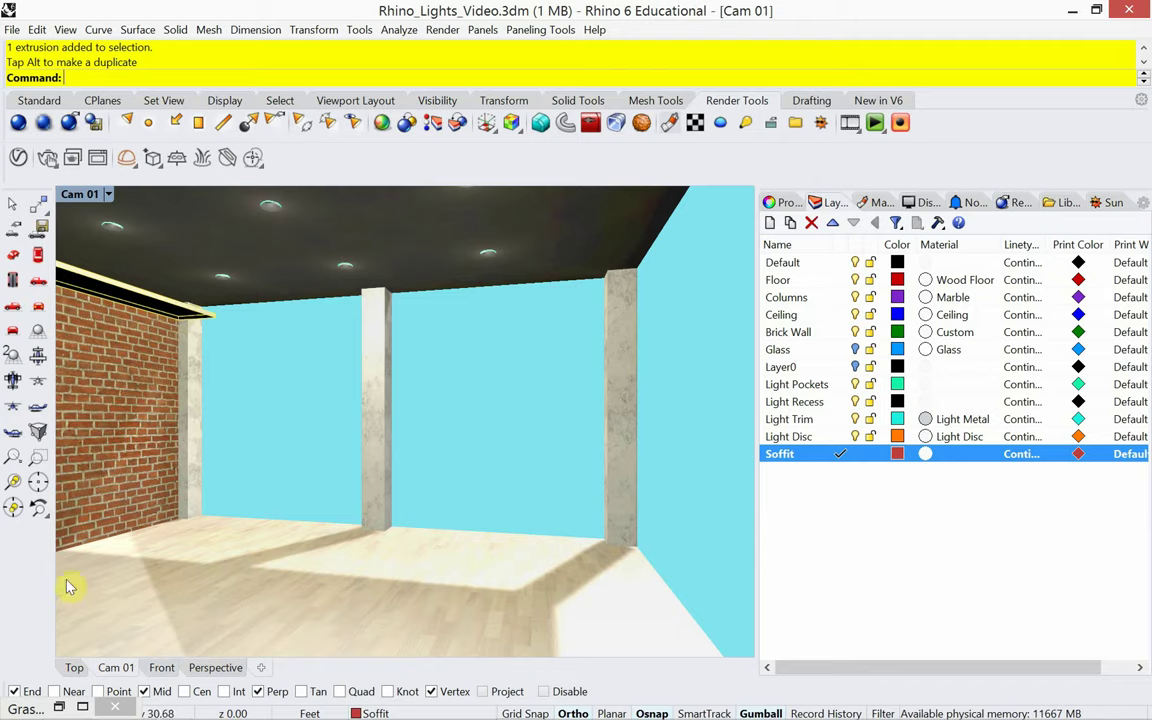
Step: In the Top view, try to draw a rectangular light inside the far end of the soffit's outline
click(74, 667)
scroll(290, 515, down, 3)
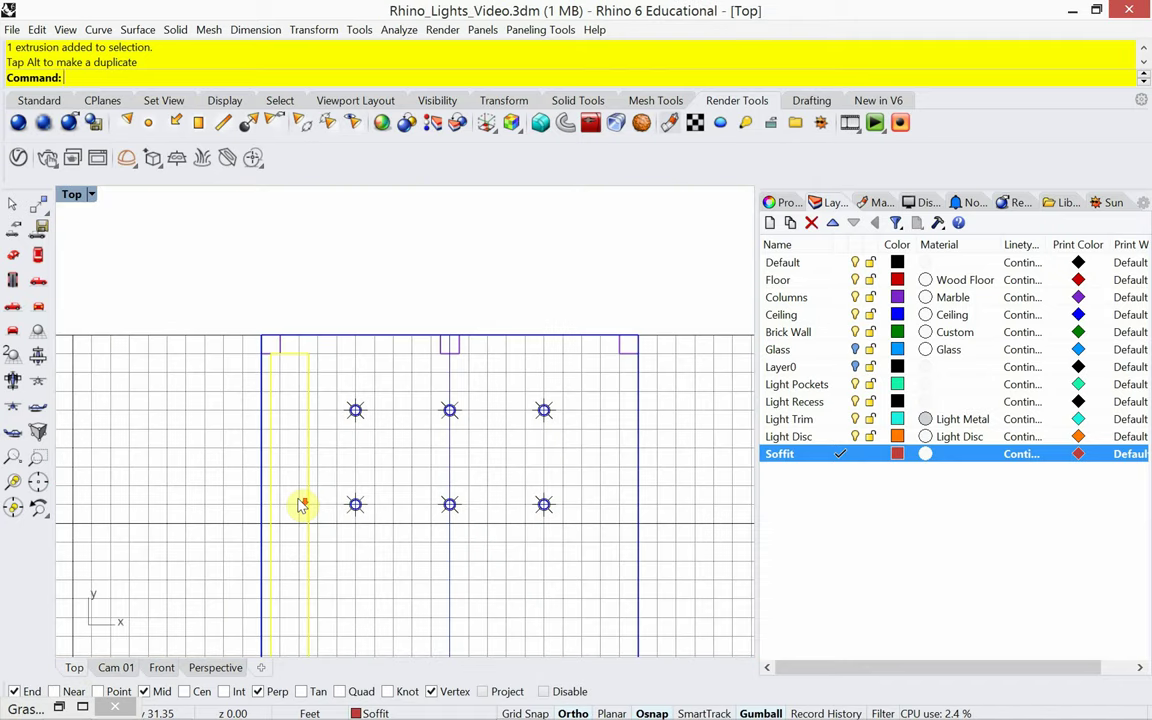
right_drag(303, 504, 330, 498)
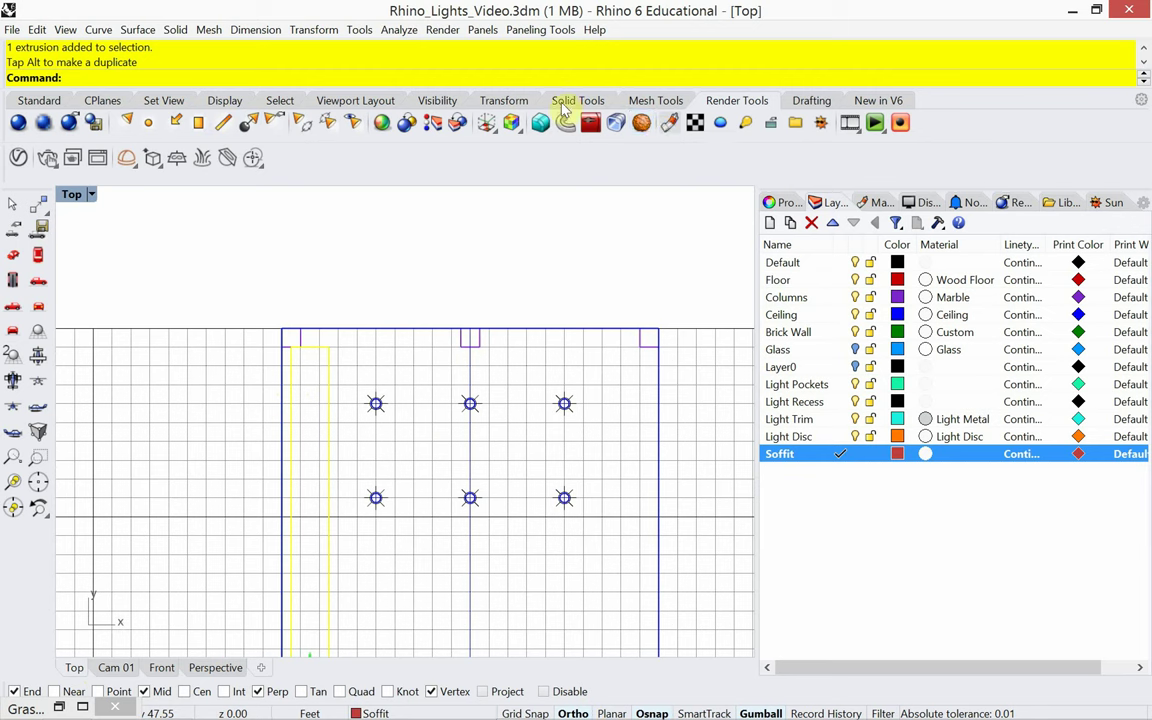
click(198, 124)
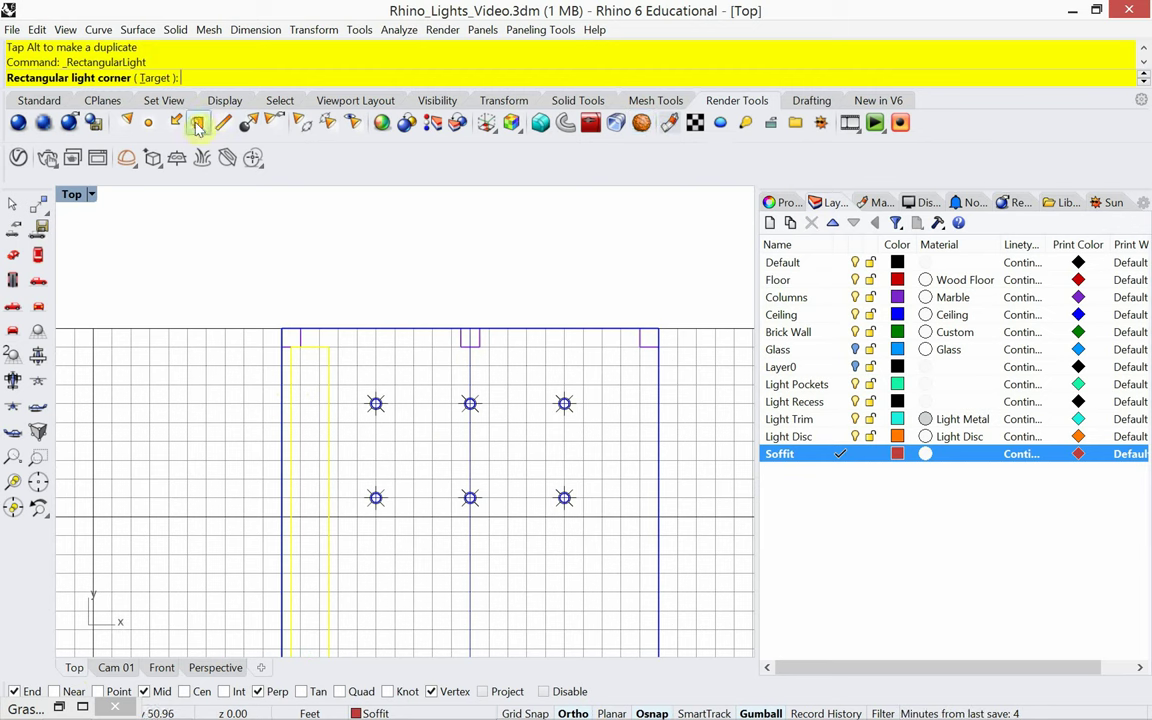
click(296, 540)
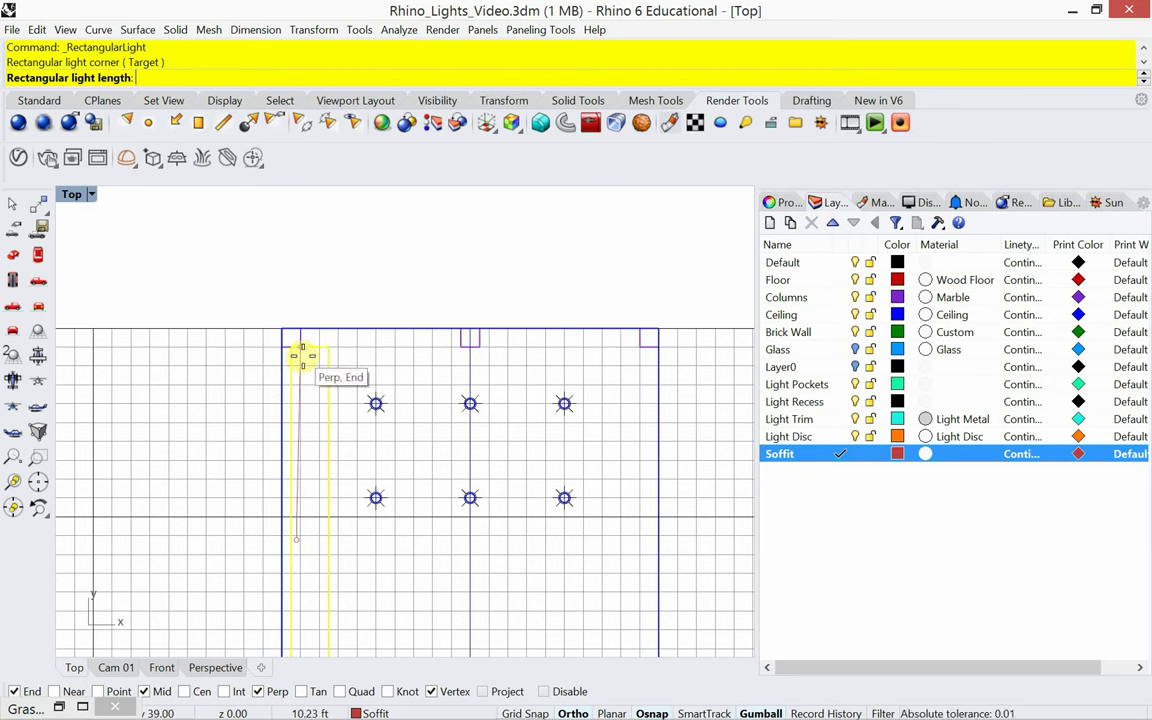
click(297, 358)
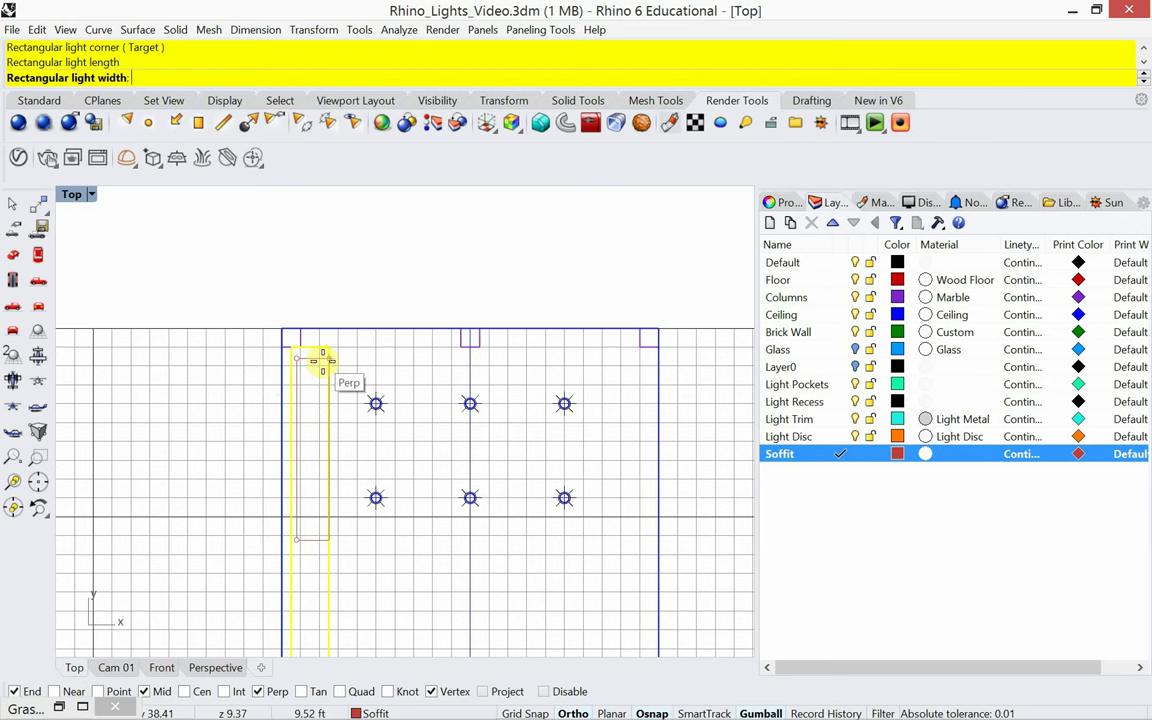
click(321, 362)
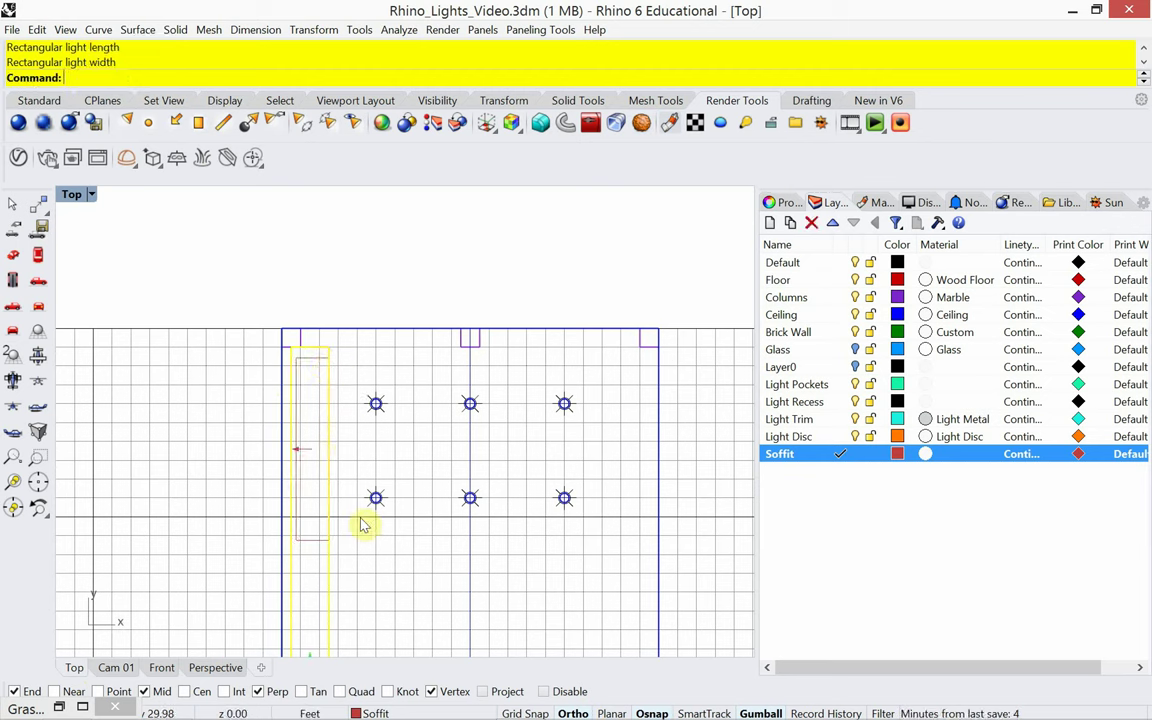
Step: In the Front view, select the slanted rectangular light and delete it
click(161, 667)
scroll(296, 466, down, 2)
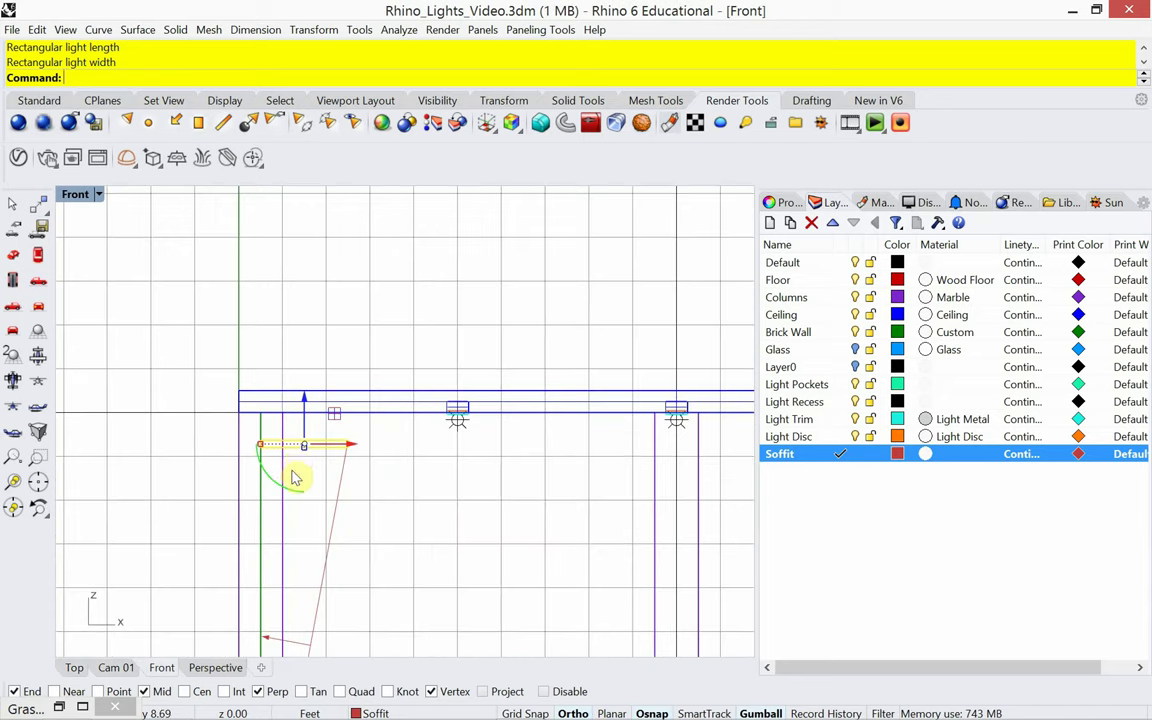
right_drag(296, 473, 310, 328)
click(325, 500)
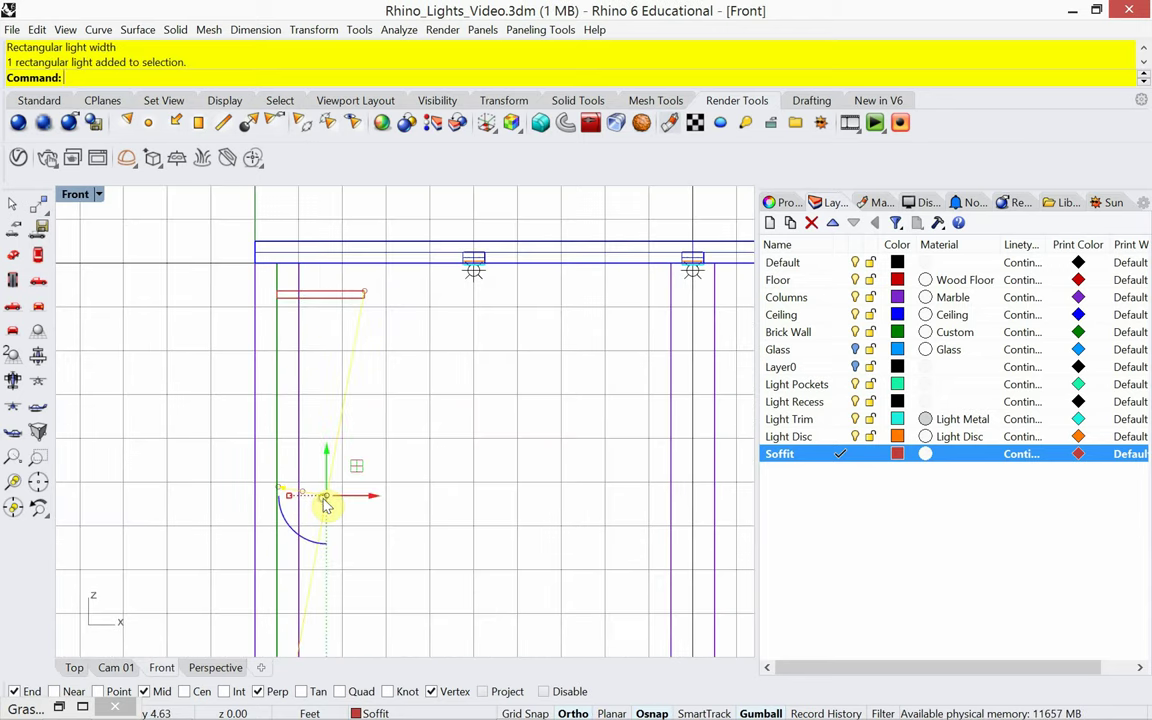
key(Delete)
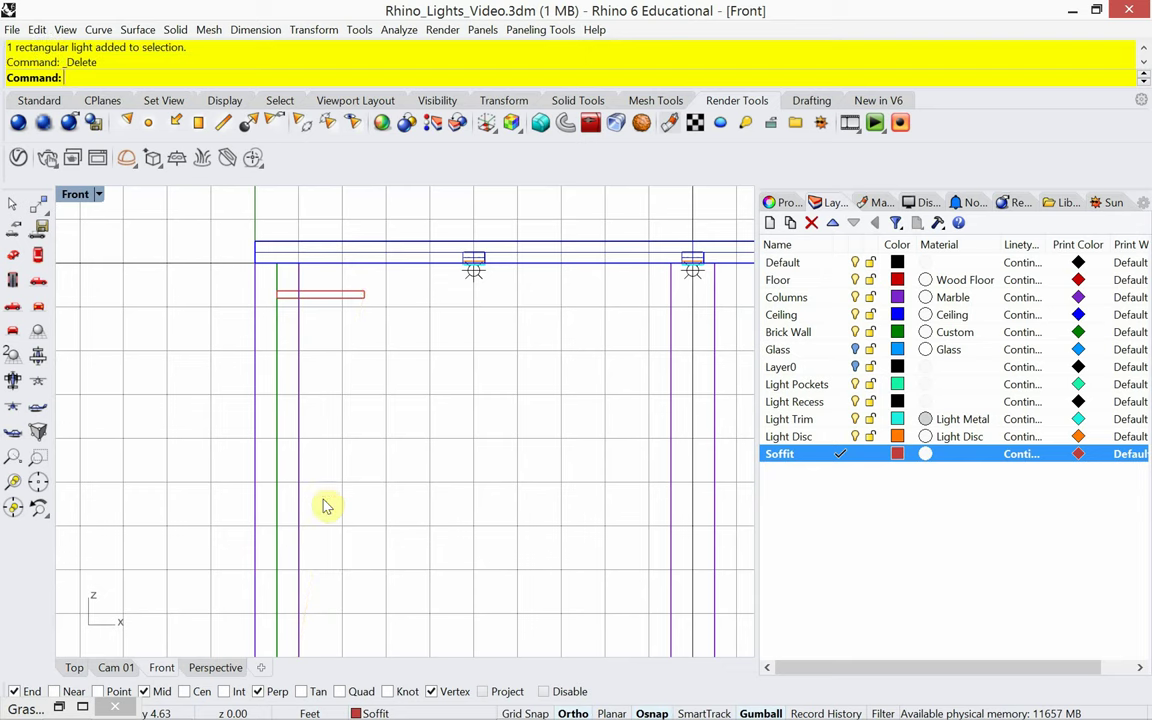
Step: In the Top view, disable object snaps and draw a rectangular light about 1.6 ft wide inside the soffit's far end
click(74, 667)
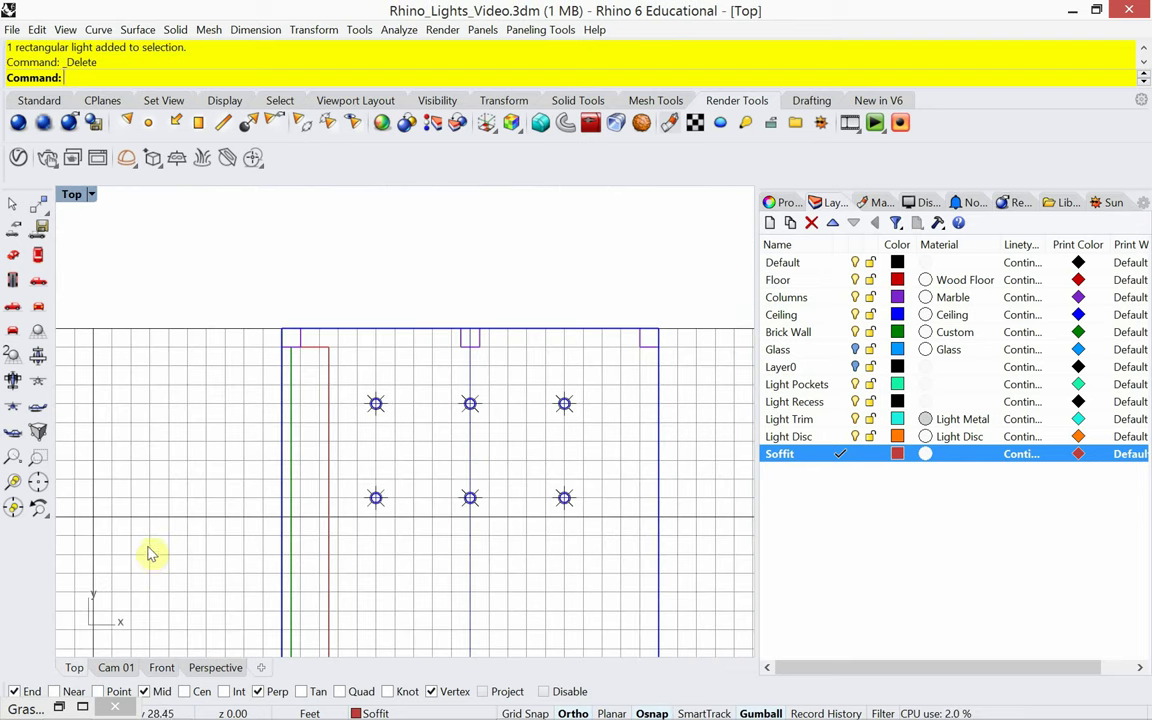
click(200, 130)
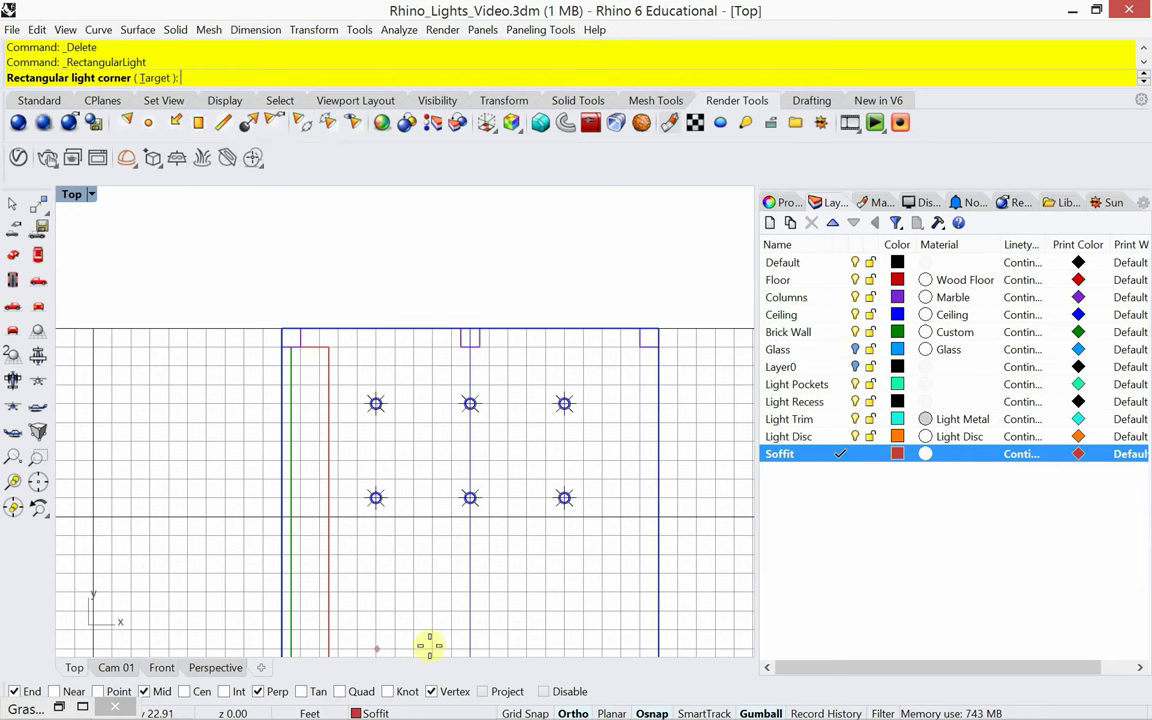
click(549, 692)
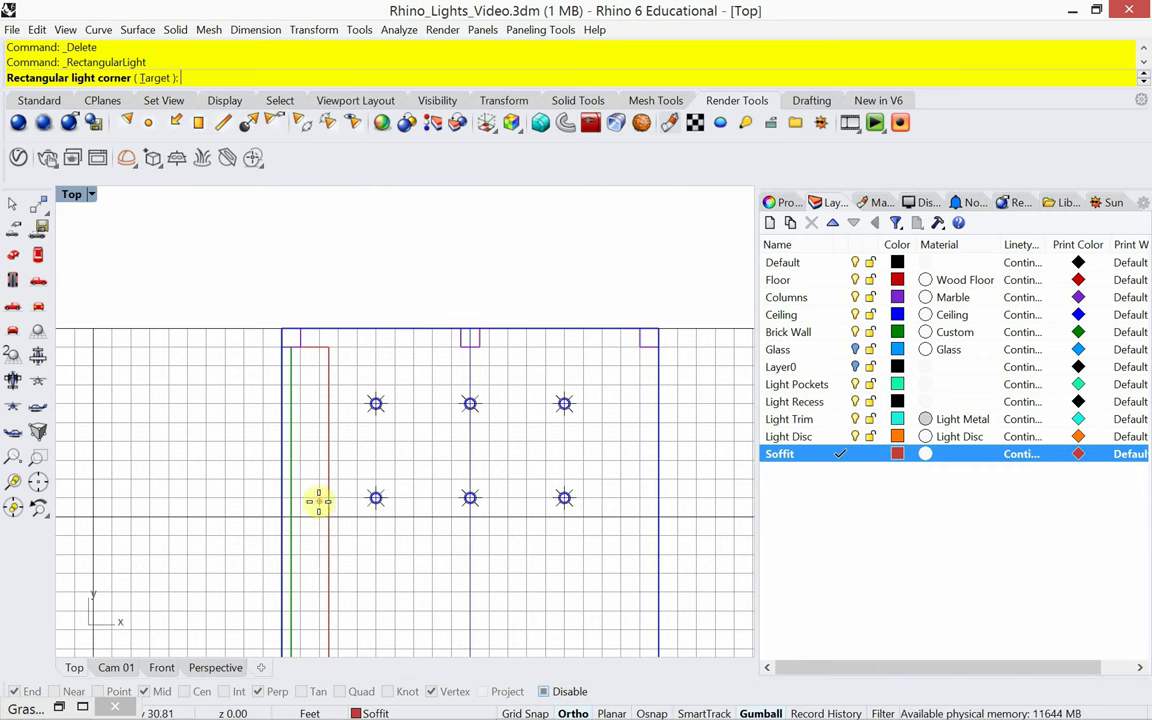
click(293, 521)
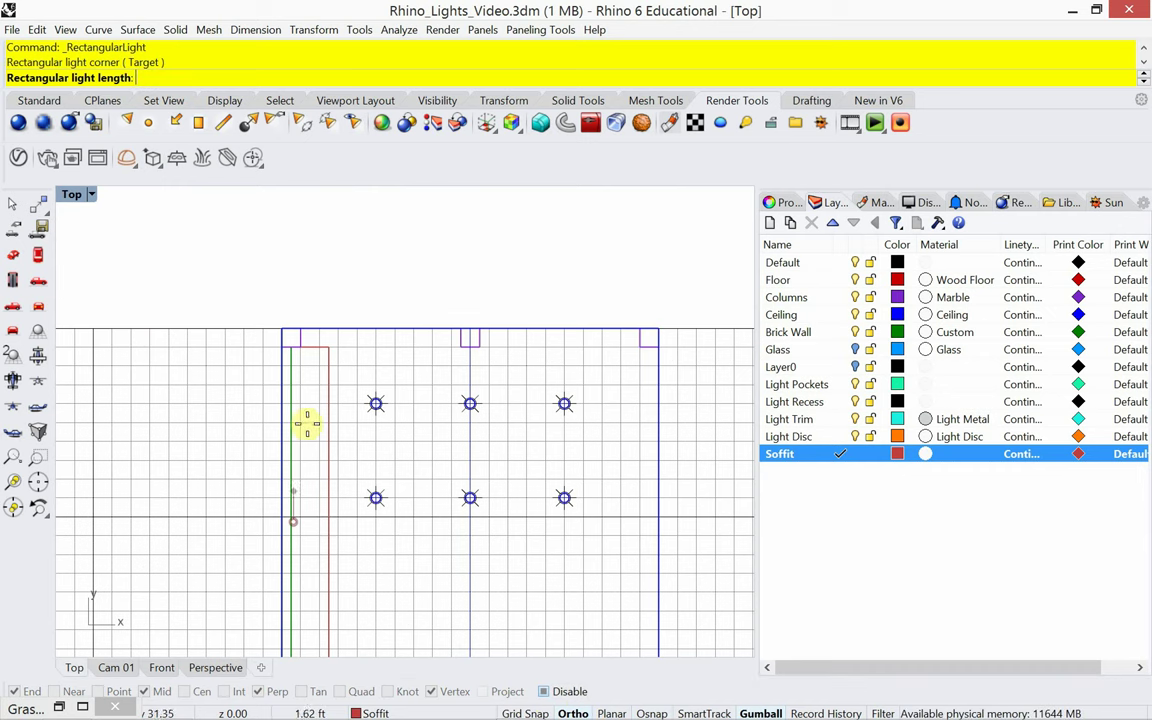
click(305, 354)
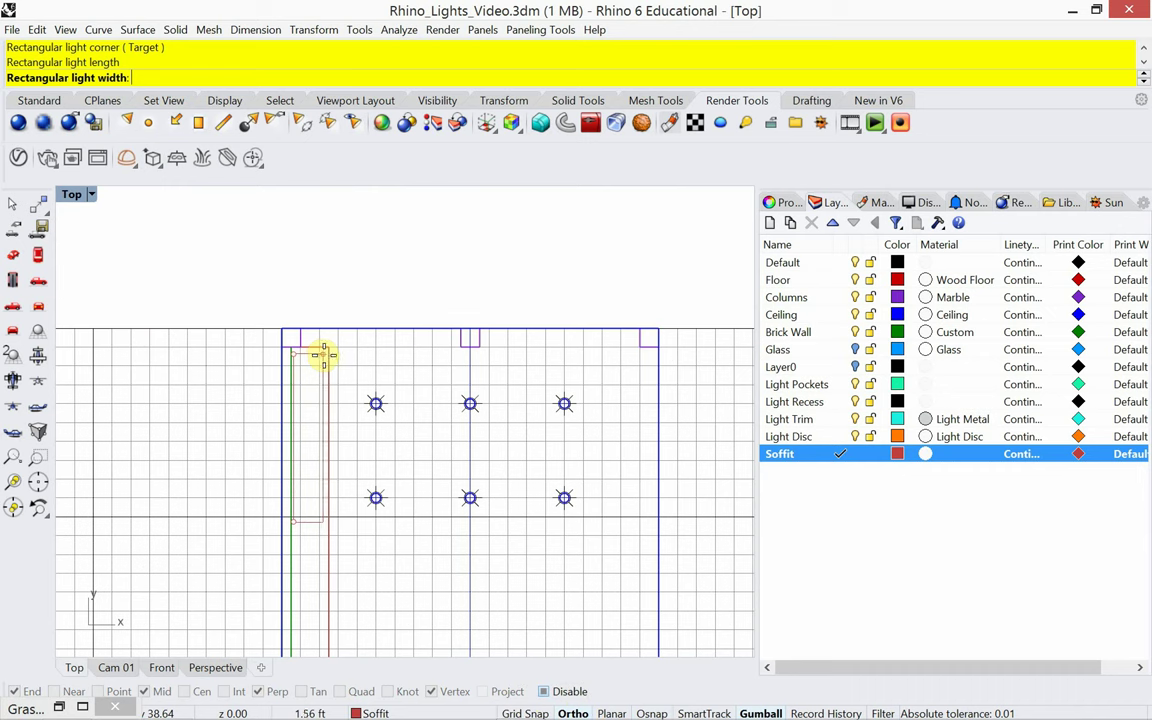
click(321, 352)
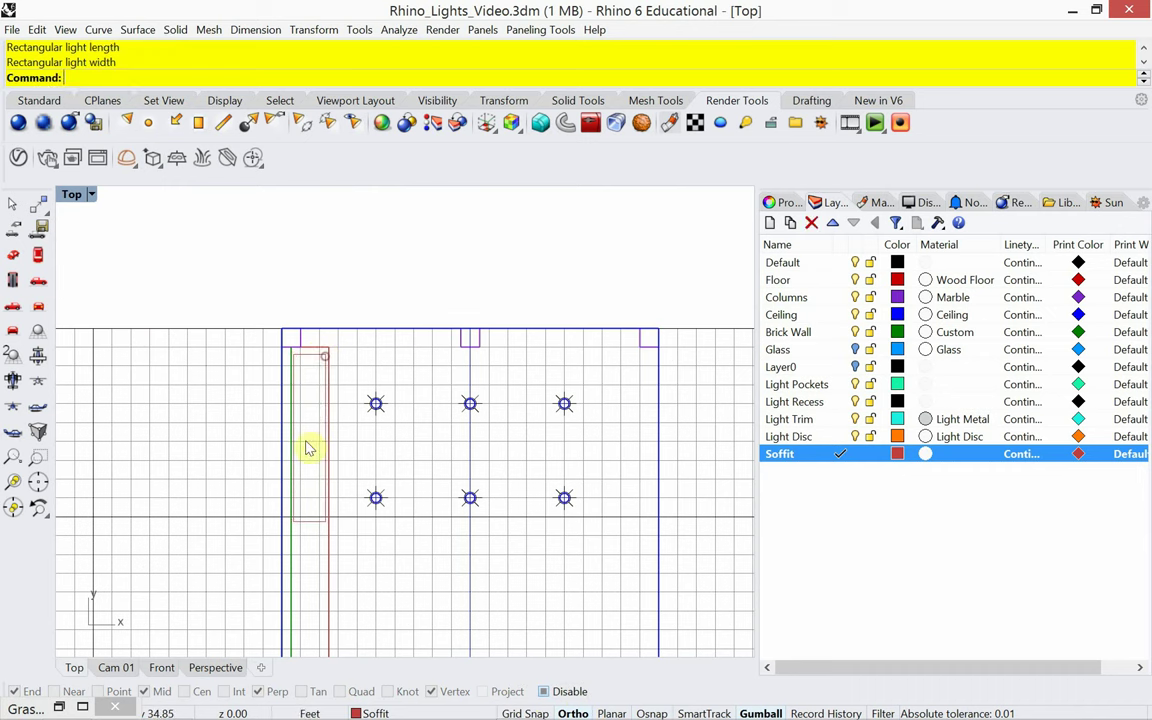
Step: Create a new layer named "Rectangle Light" and select it in the layer list
right_click(785, 478)
click(818, 492)
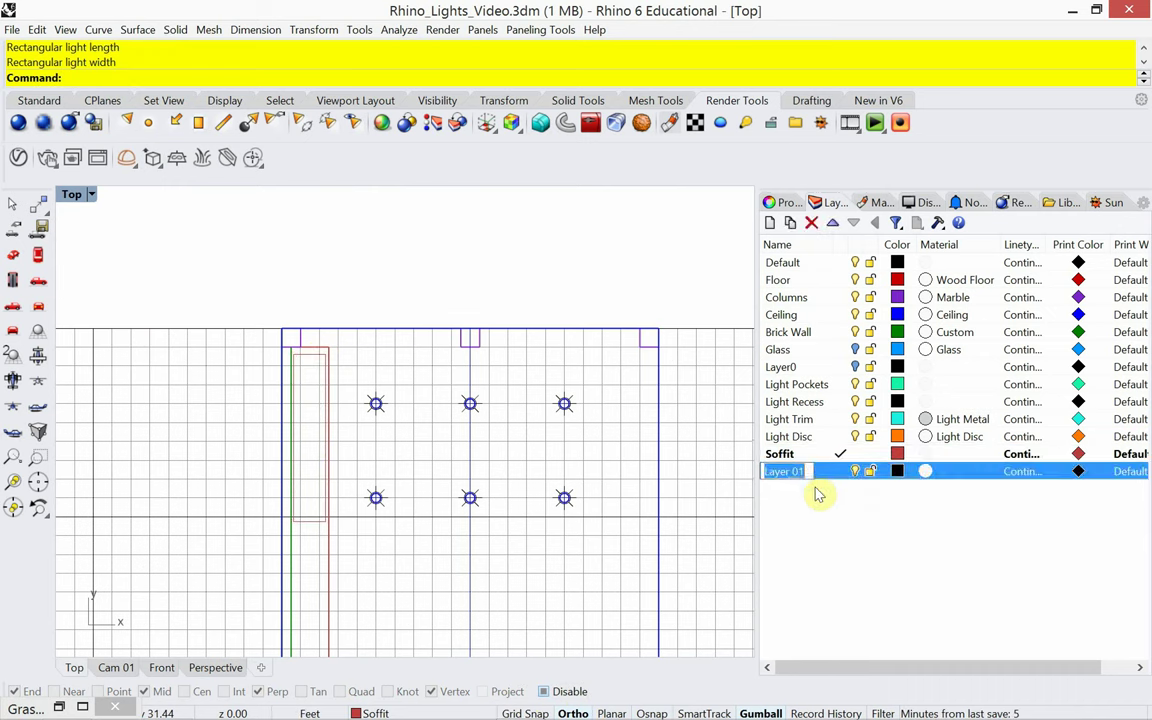
text(Rectangle)
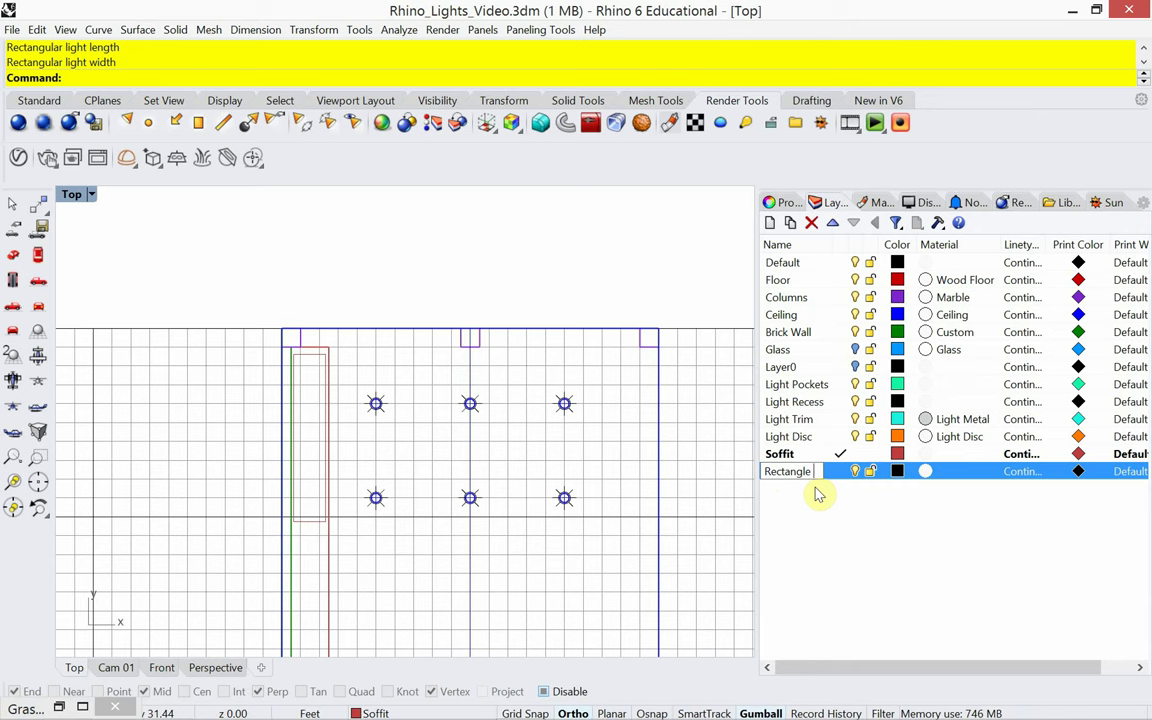
text( Light)
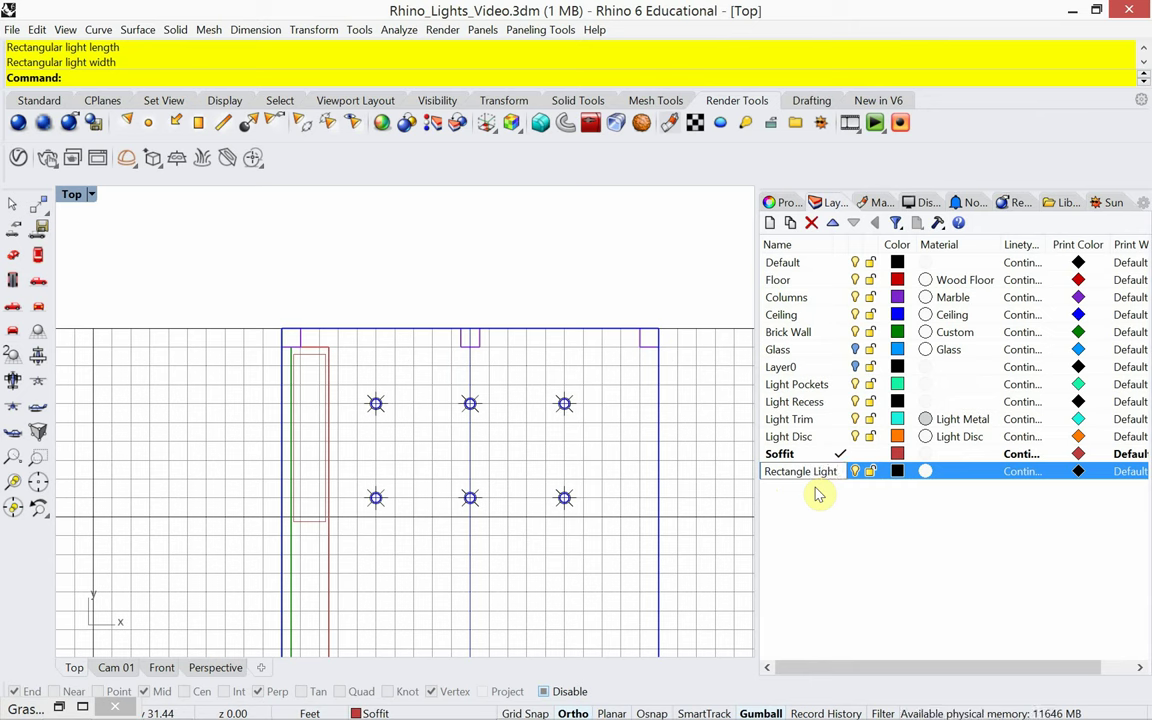
click(818, 500)
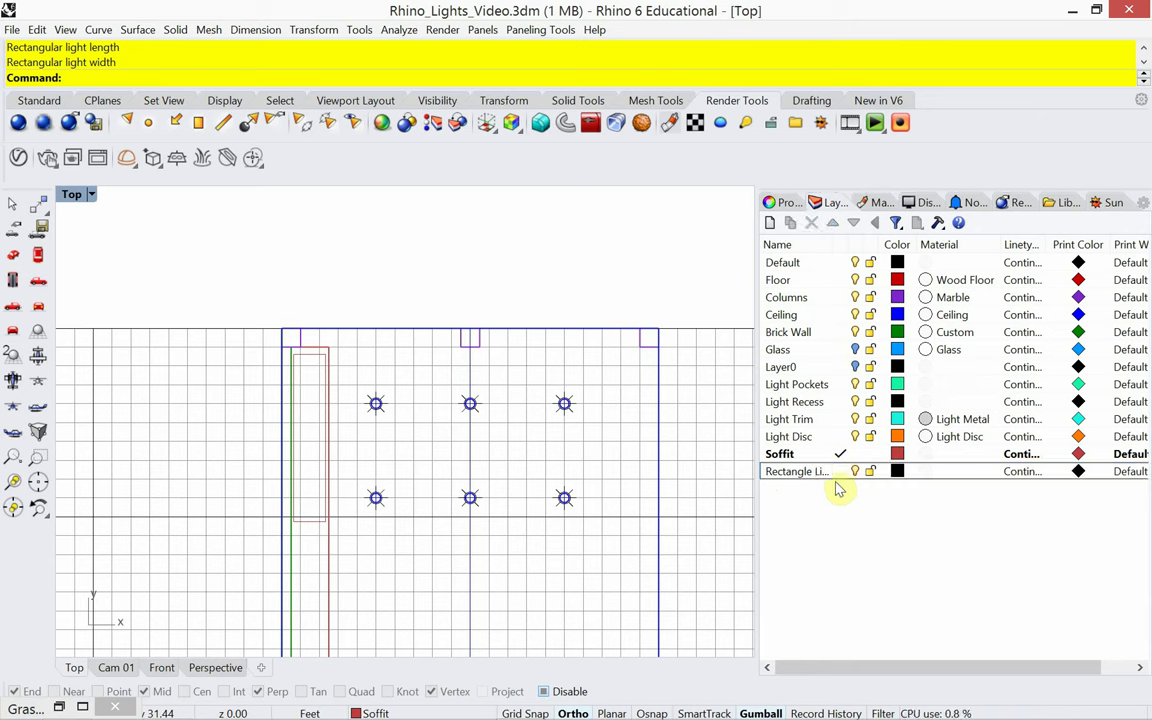
click(834, 476)
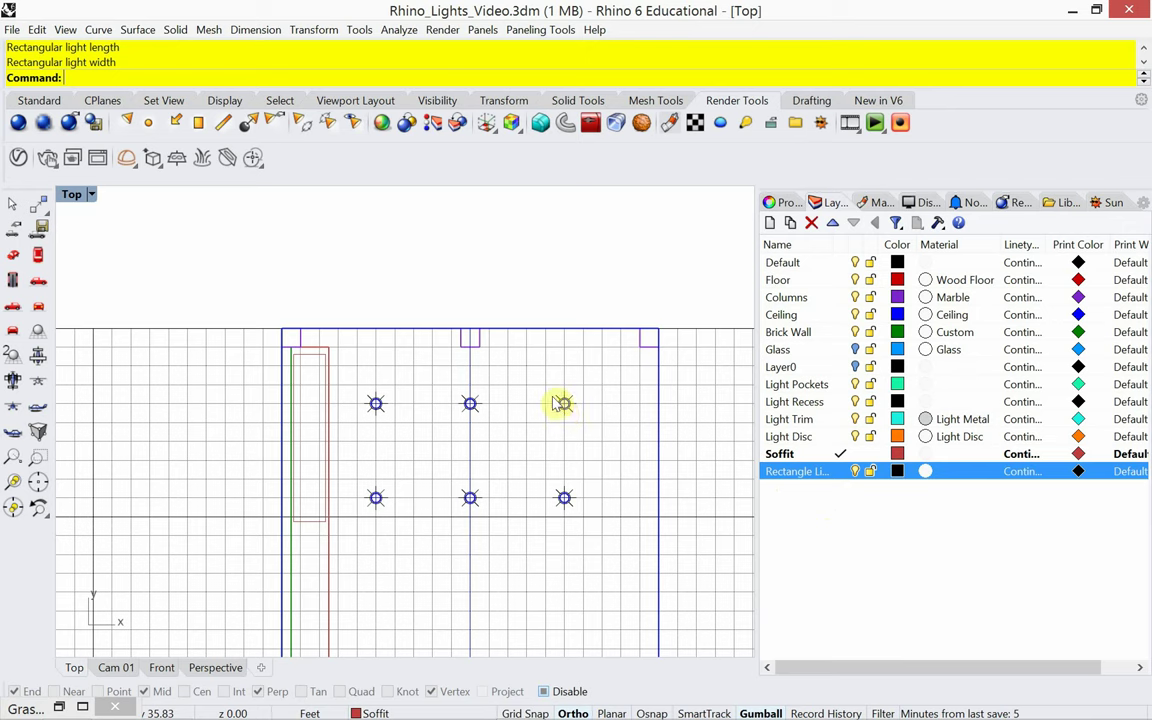
Step: Run the Lights command to review the scene's lights with their intensities and layers, and close the list
text(ghts)
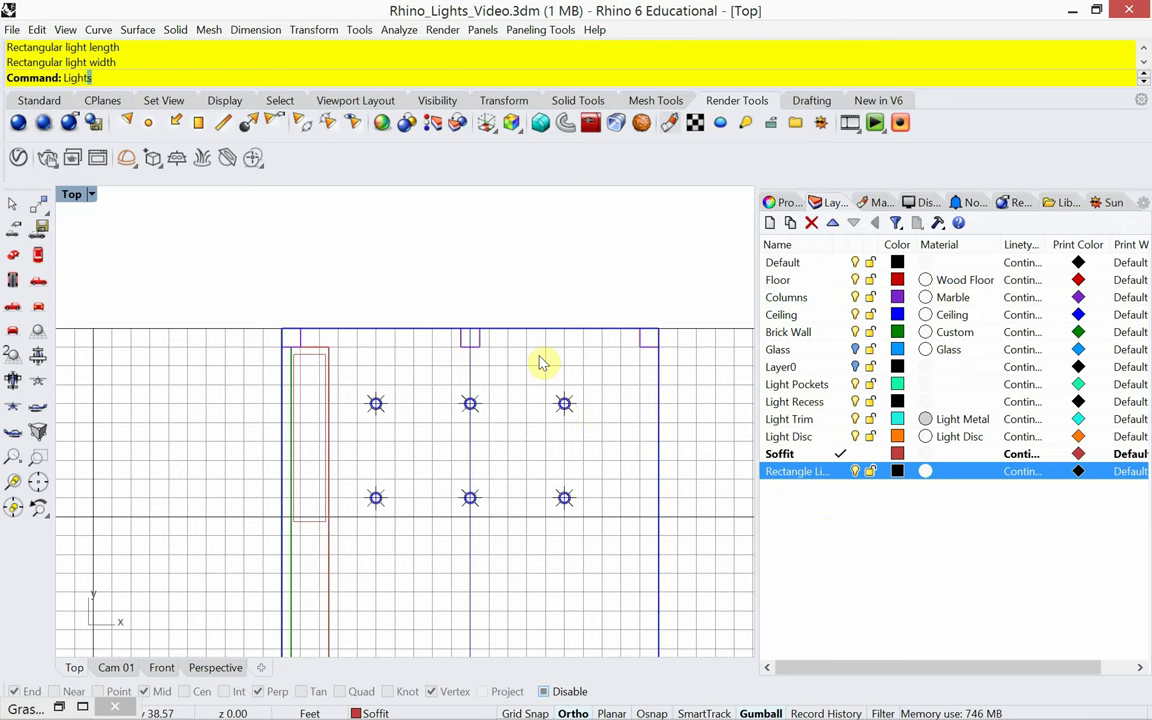
key(Return)
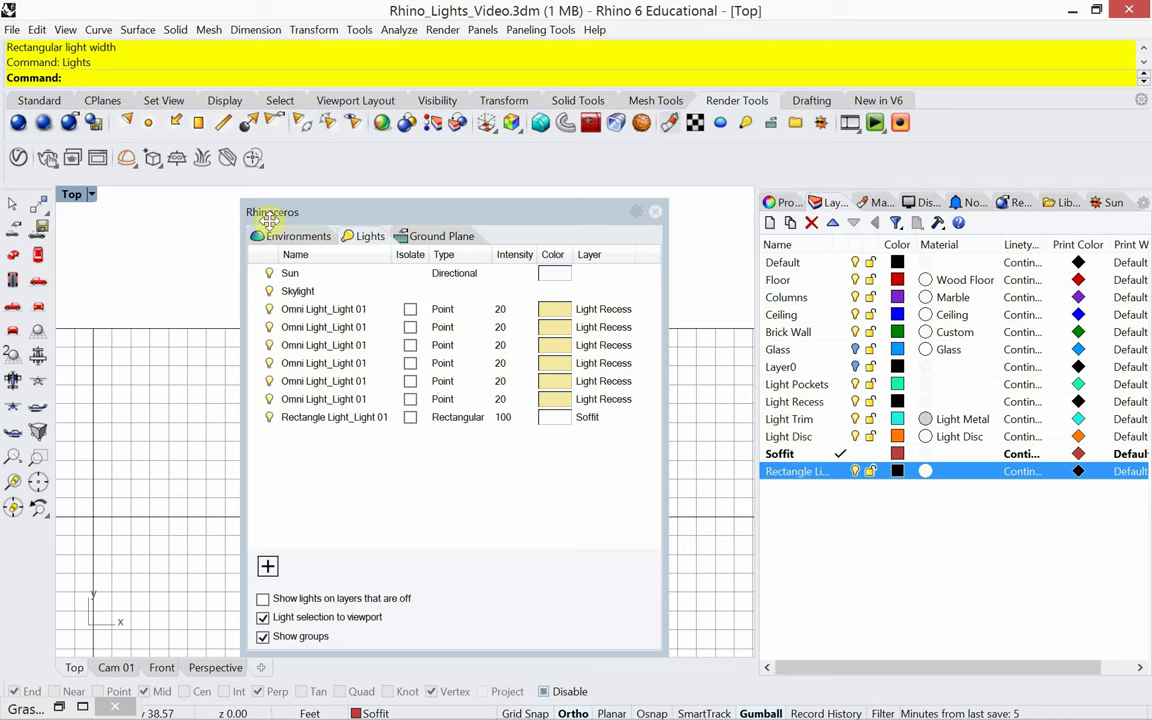
drag(569, 216, 606, 163)
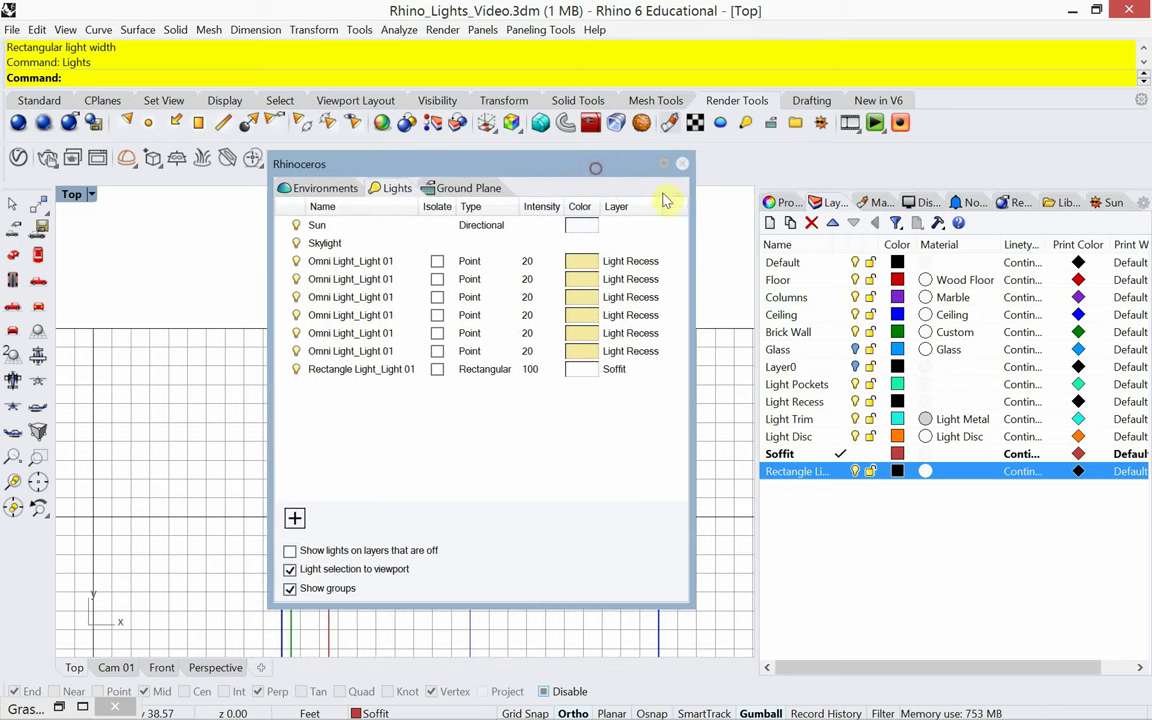
click(683, 168)
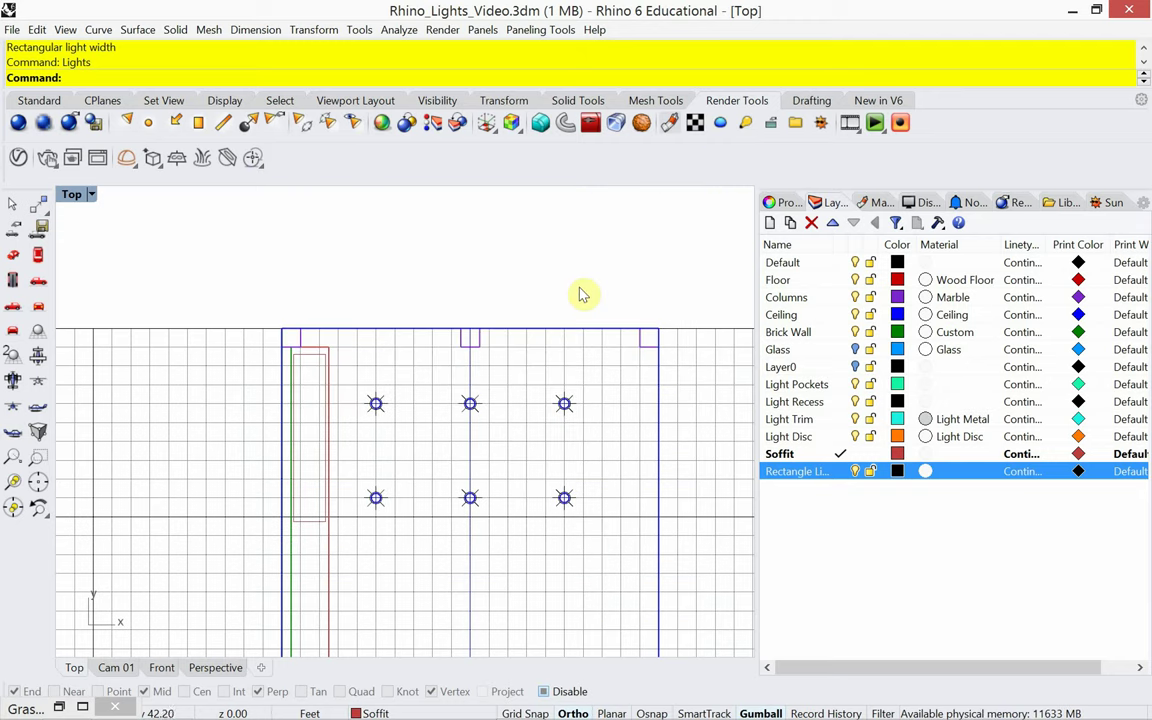
Step: In the Front view, raise the rectangular light from floor level to just above the soffit
click(161, 667)
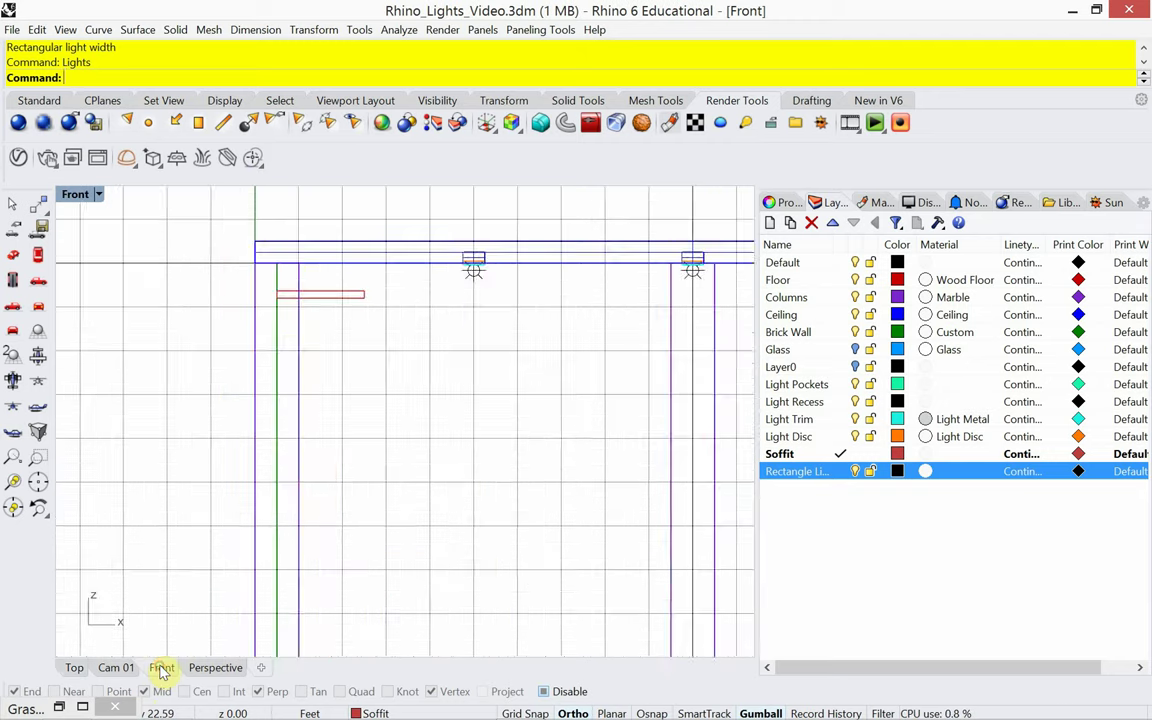
scroll(260, 535, down, 3)
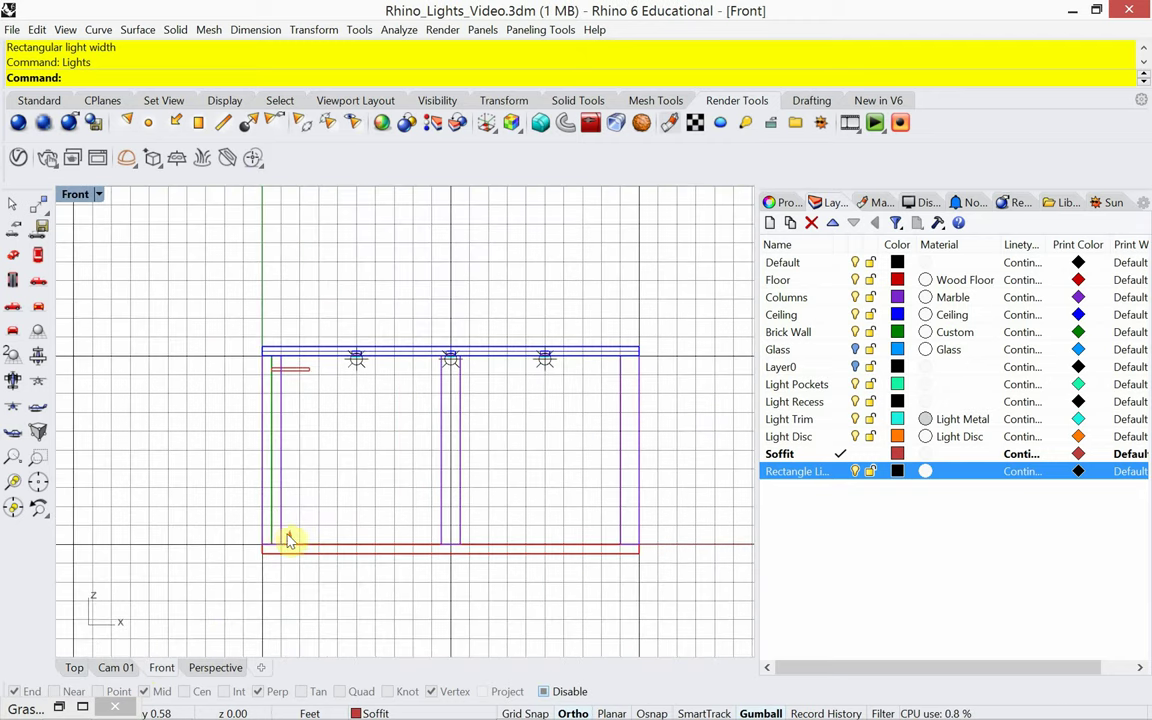
click(300, 541)
drag(288, 522, 304, 335)
scroll(304, 337, up, 8)
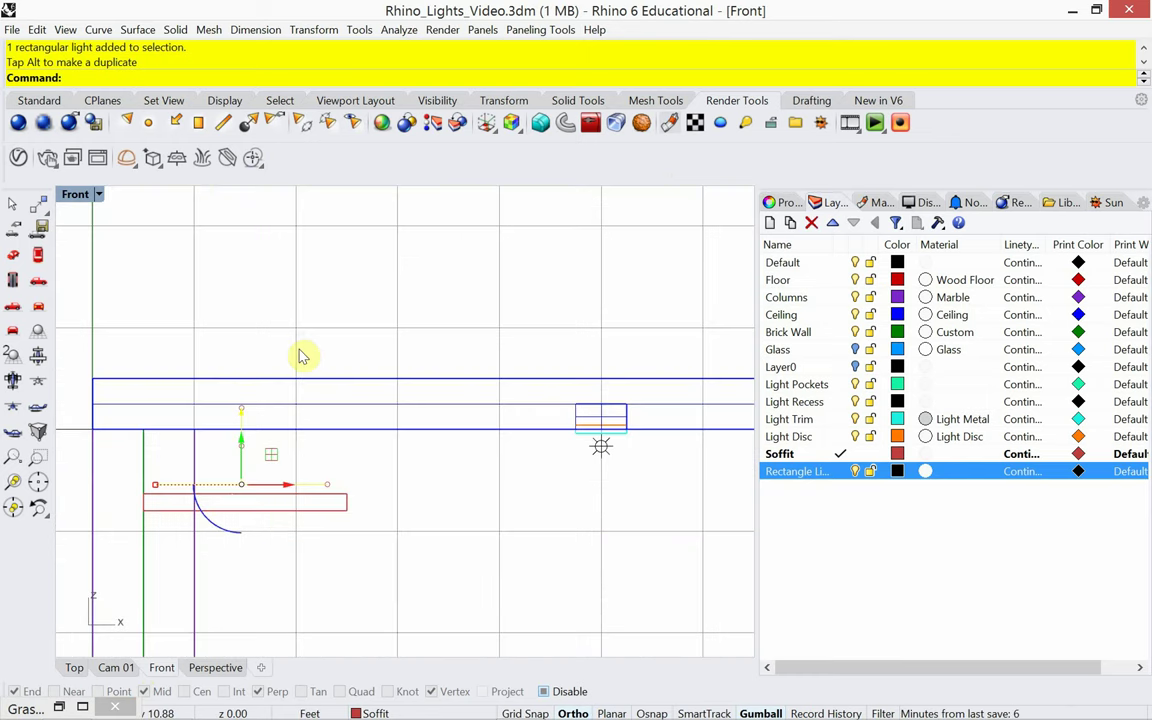
Step: Change the rectangular light's layer to Rectangle Light and deselect it
right_click(789, 480)
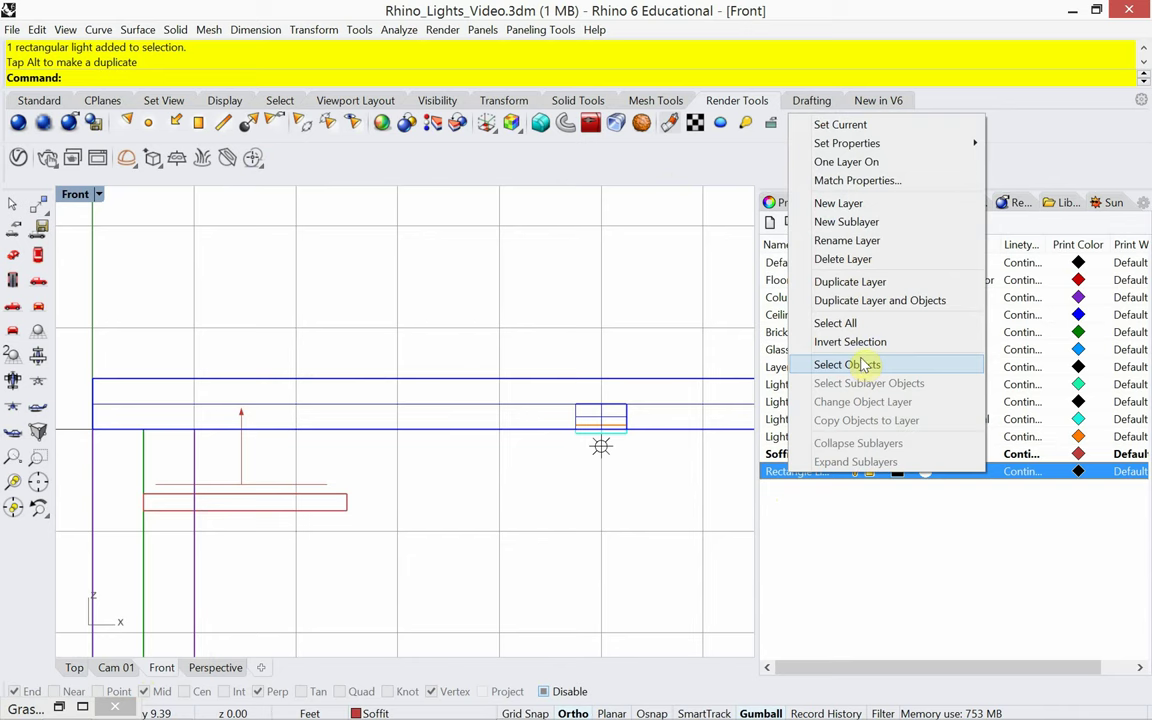
click(318, 466)
drag(313, 464, 298, 489)
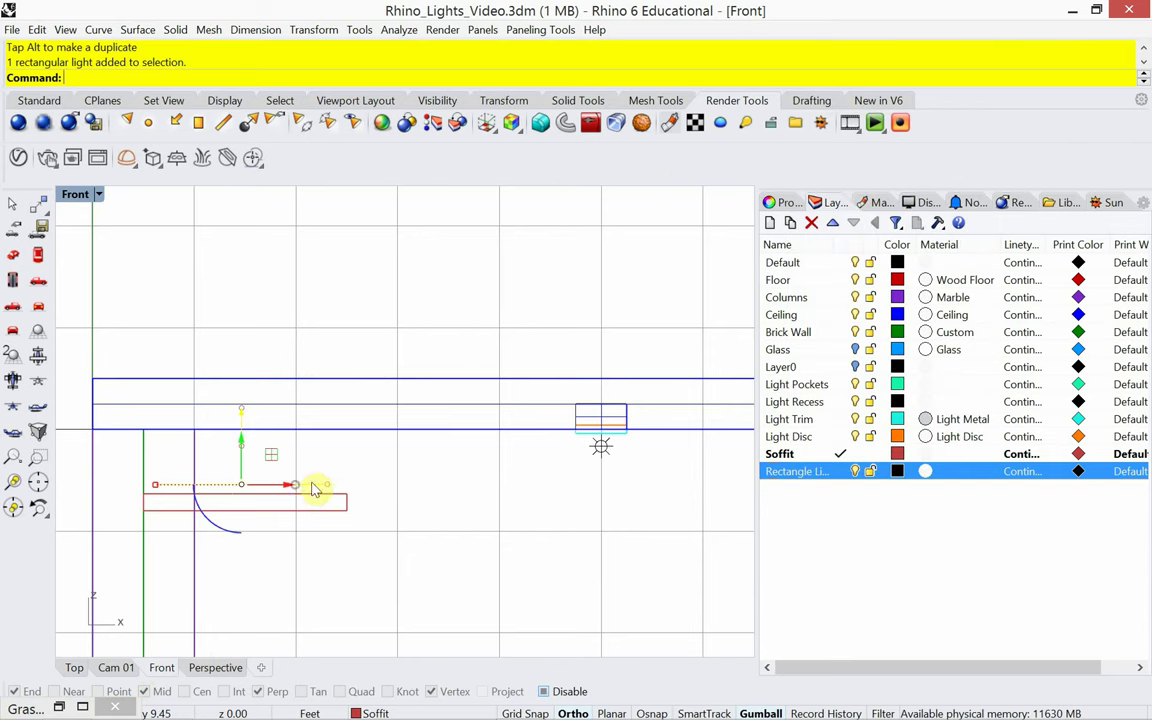
right_click(781, 477)
click(856, 400)
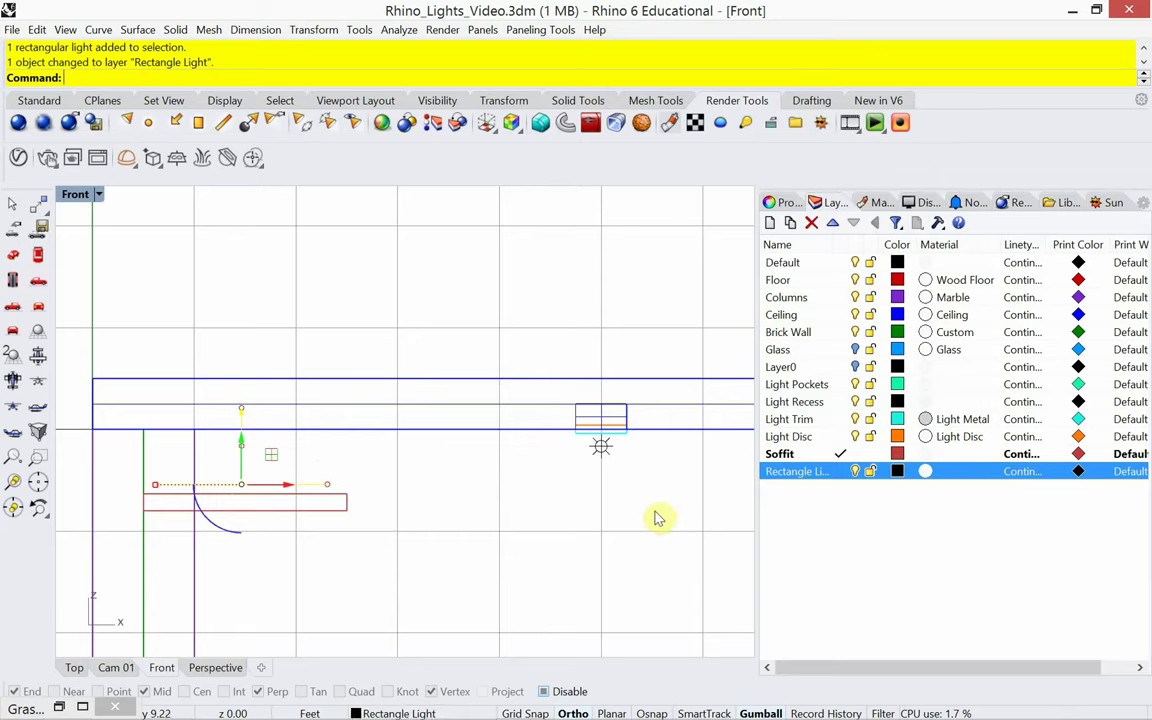
click(656, 516)
right_drag(470, 522, 418, 461)
scroll(419, 458, down, 5)
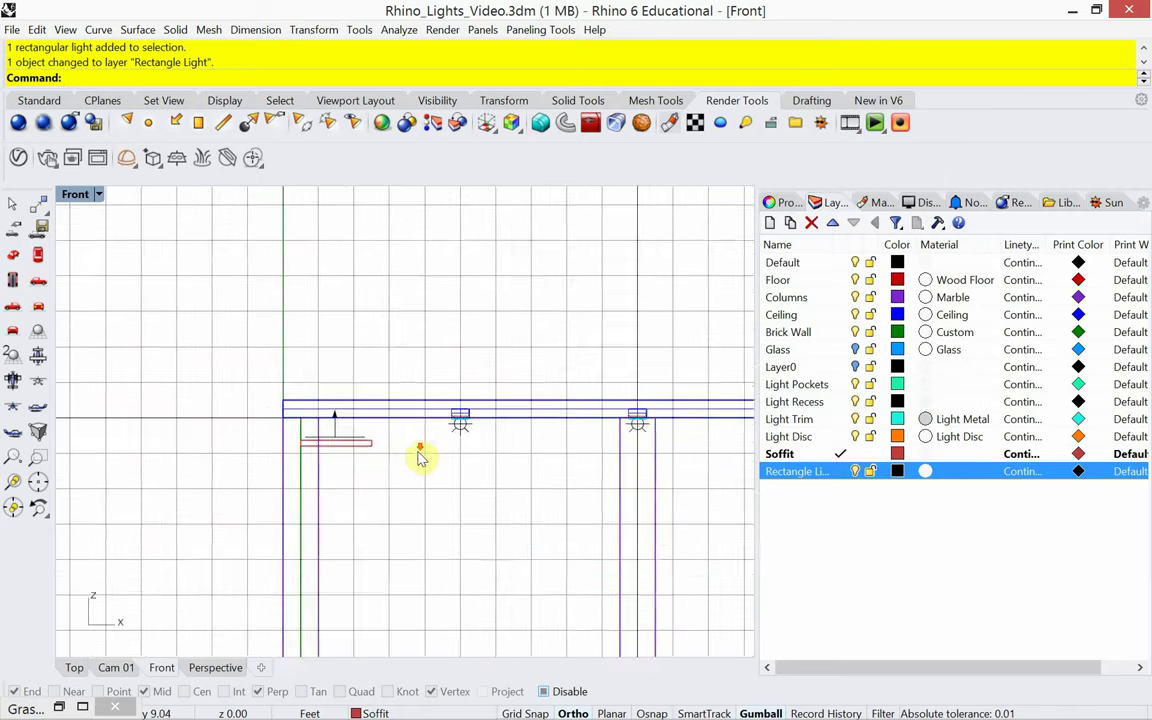
Step: Test-render a region around the soffit and brick wall from the Cam 01 view with RenderInWindow, and close the result
right_drag(465, 504, 350, 465)
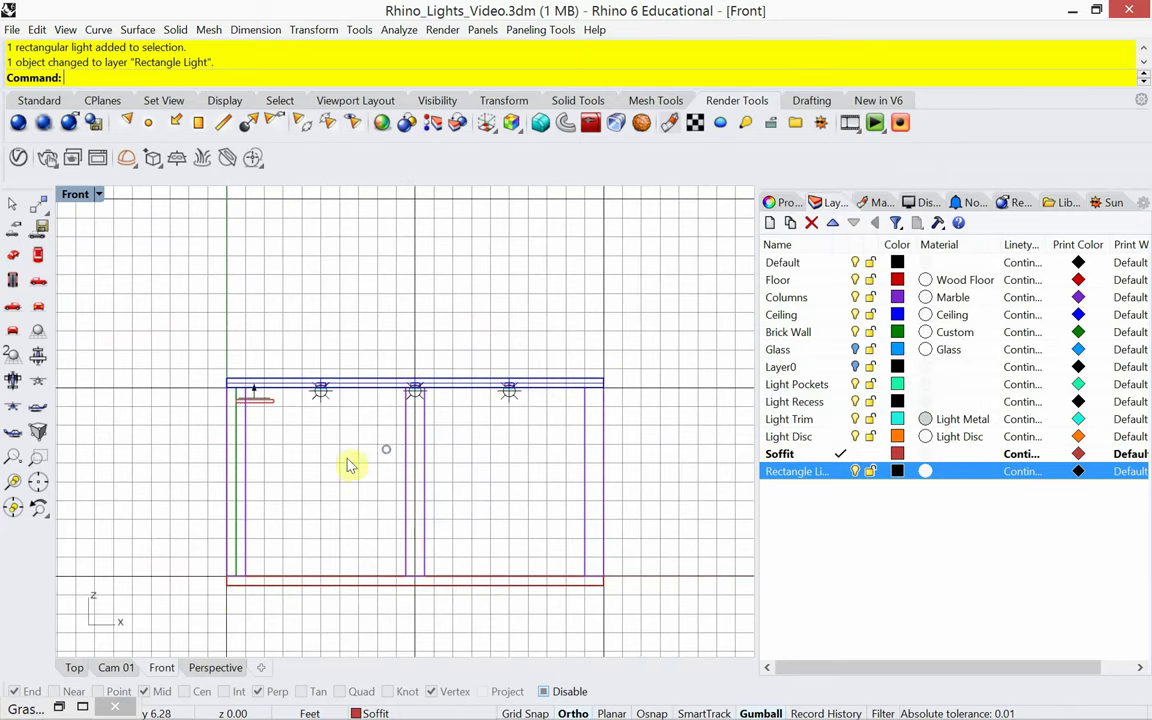
click(218, 667)
mouse_move(329, 527)
right_down()
mouse_move(340, 487)
mouse_move(401, 427)
mouse_move(333, 424)
mouse_move(333, 449)
mouse_move(368, 465)
mouse_move(320, 517)
right_up()
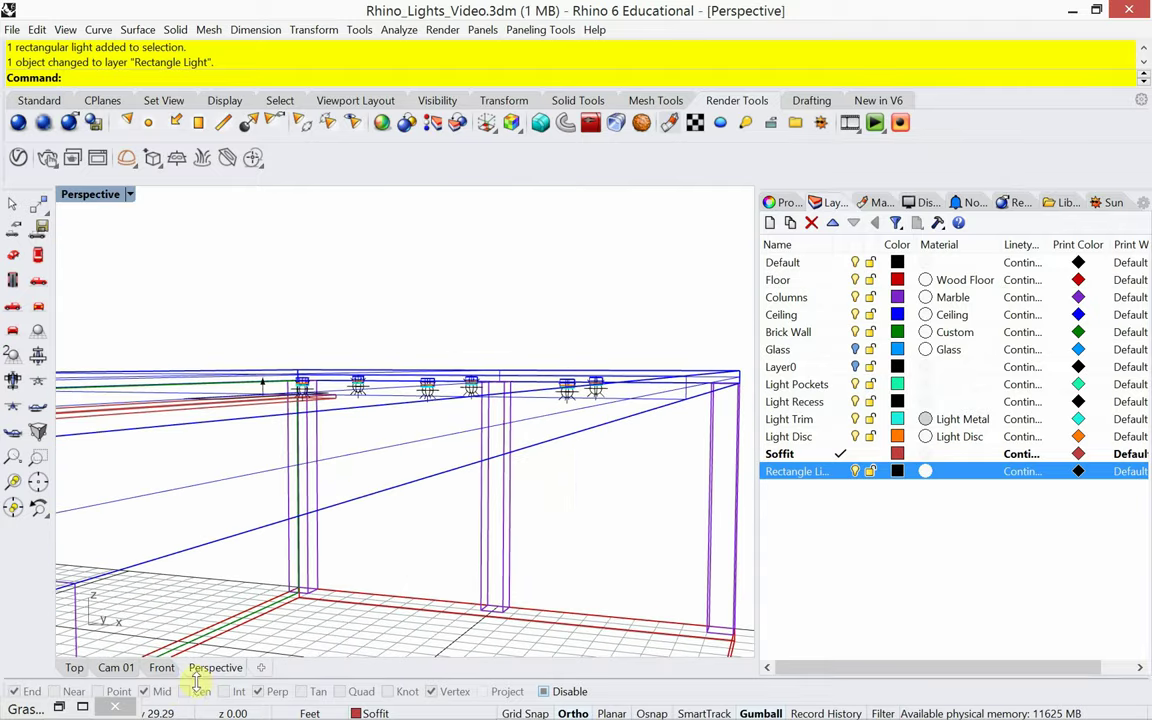
click(116, 669)
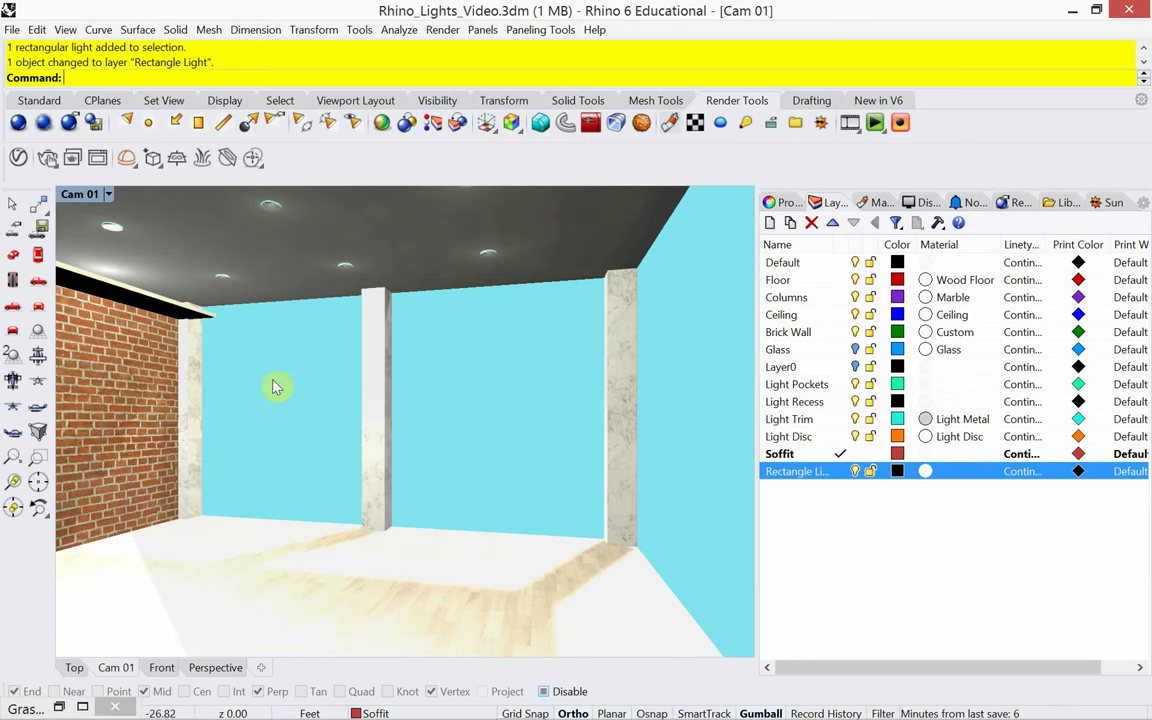
text(in)
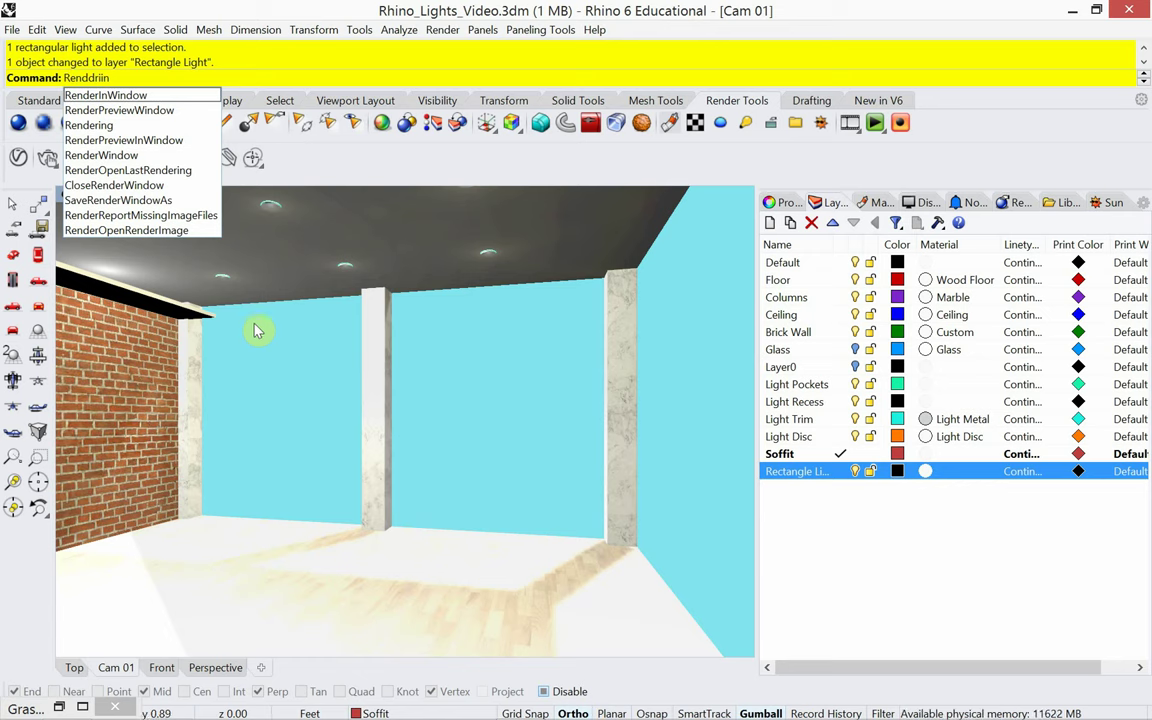
key(Return)
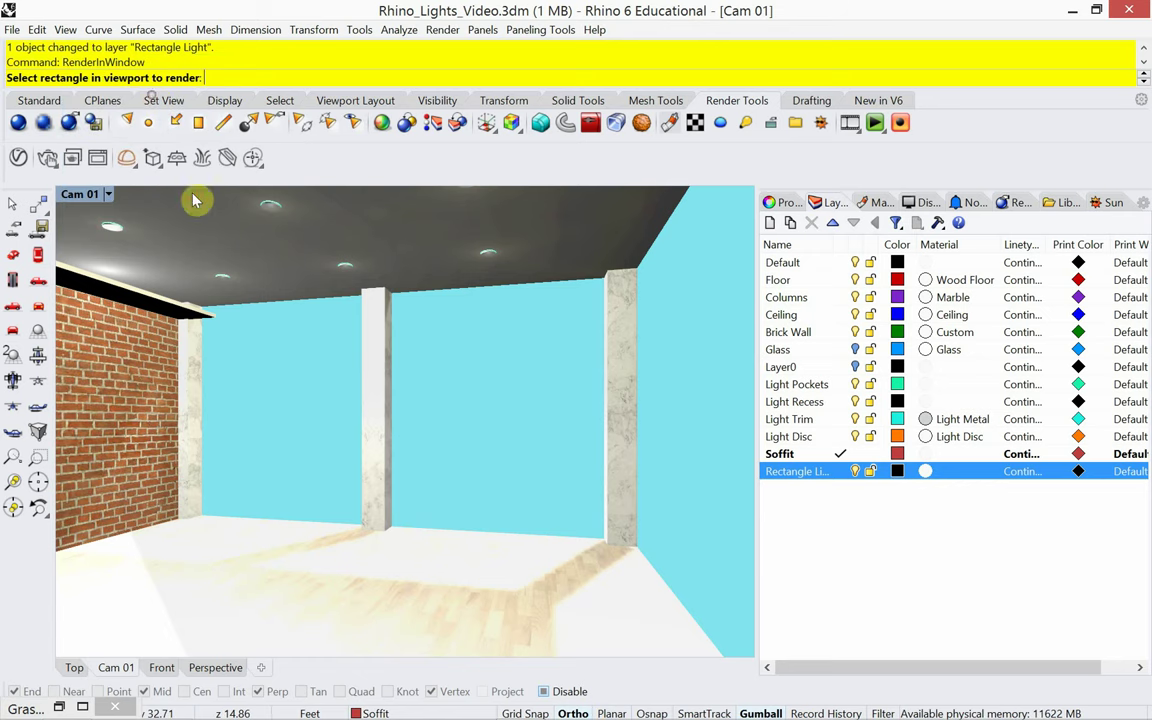
click(232, 232)
click(50, 357)
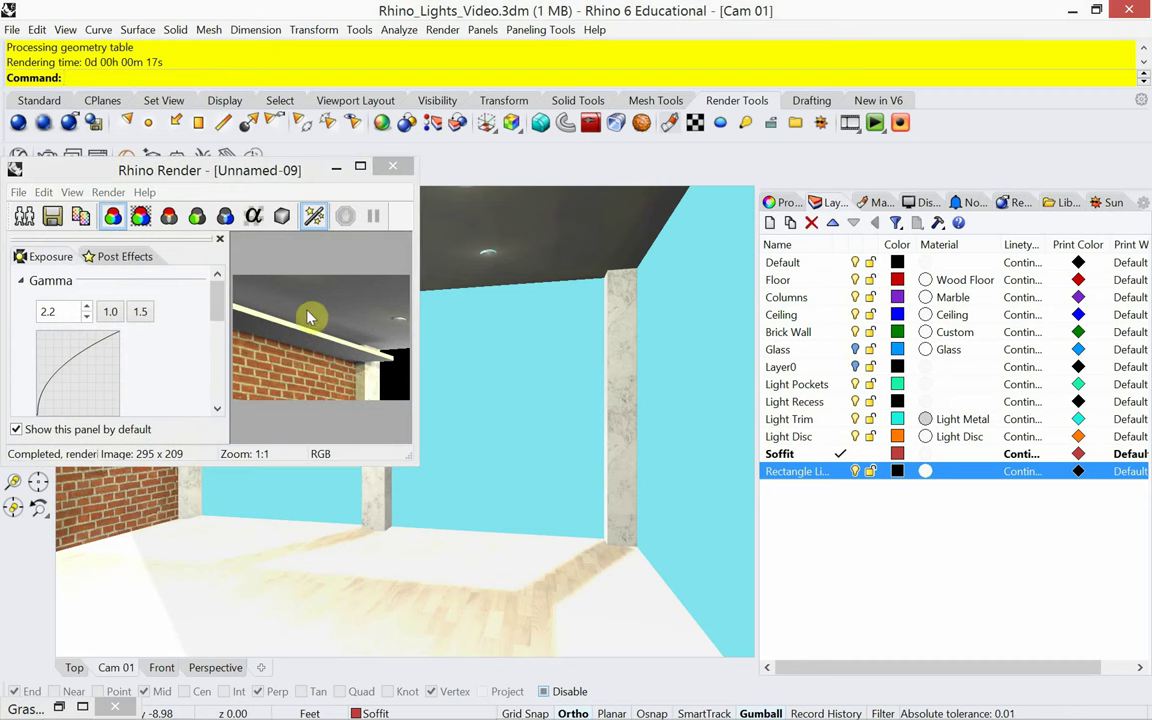
click(396, 169)
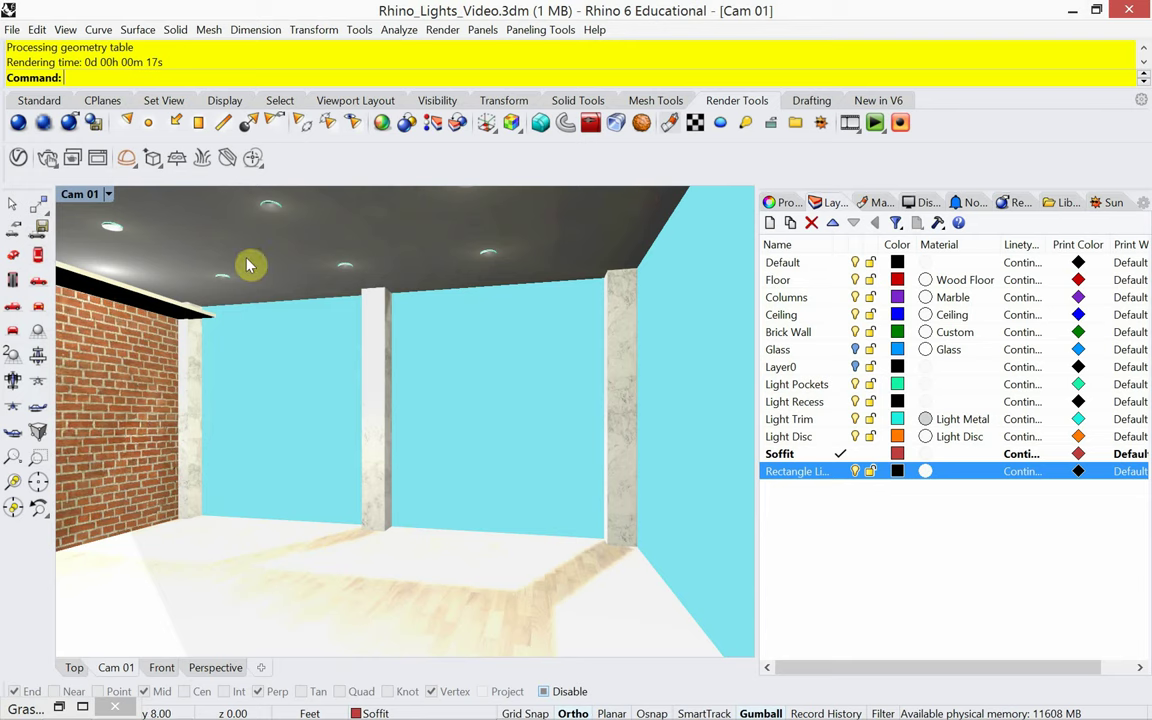
Step: Select the light on the Rectangle Light layer and set its intensity to 5000
right_click(785, 475)
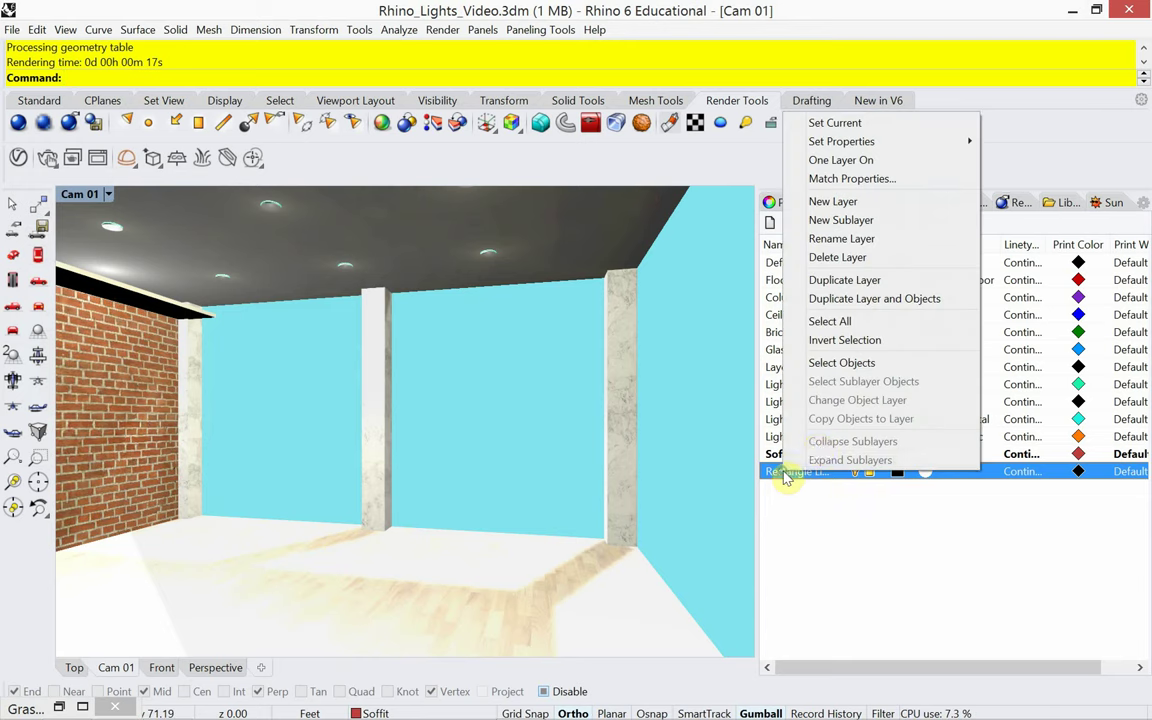
click(842, 363)
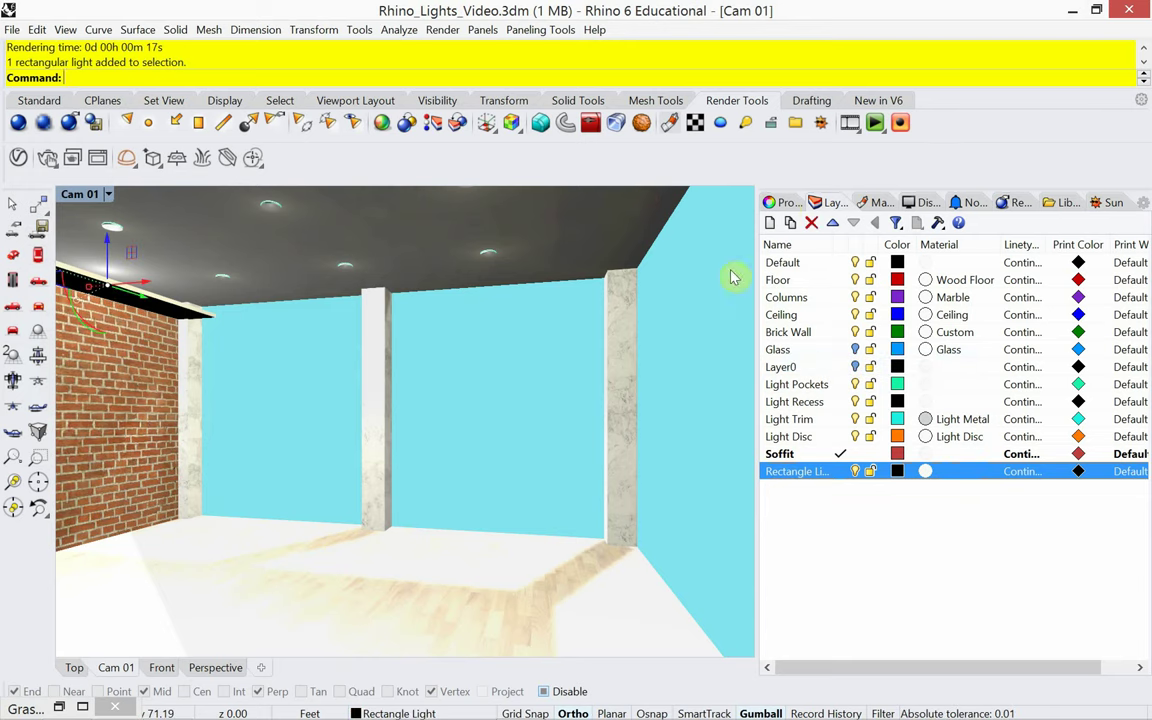
click(782, 202)
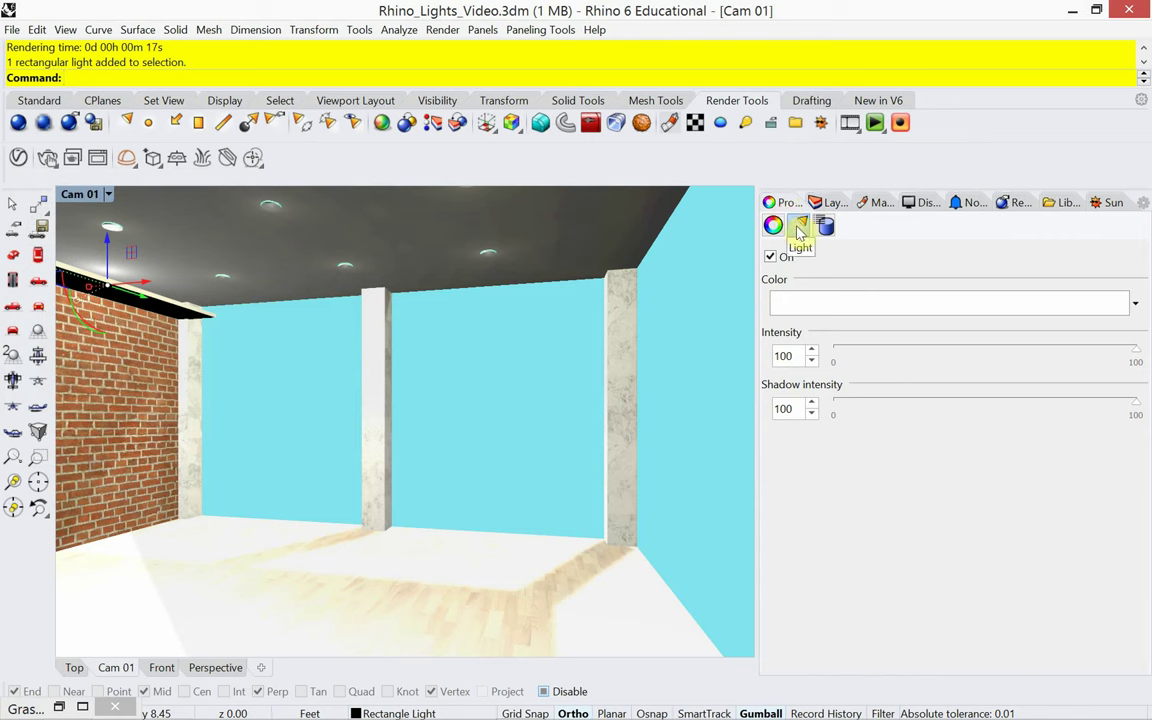
double_click(789, 358)
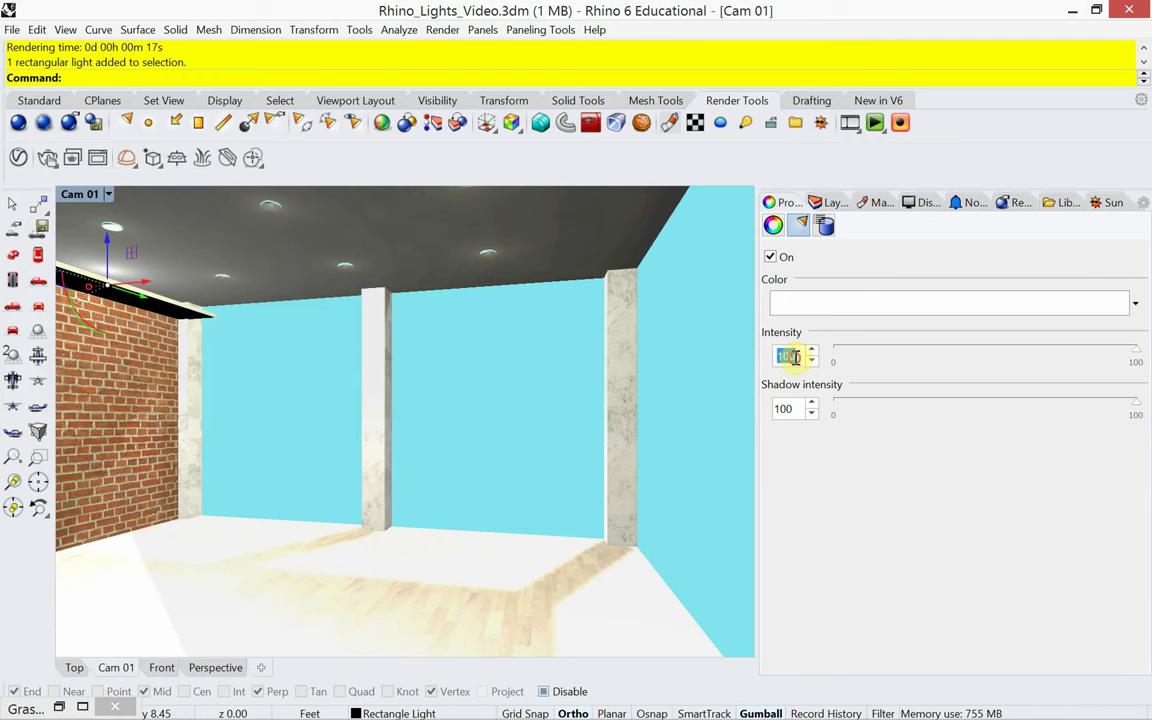
text(5000)
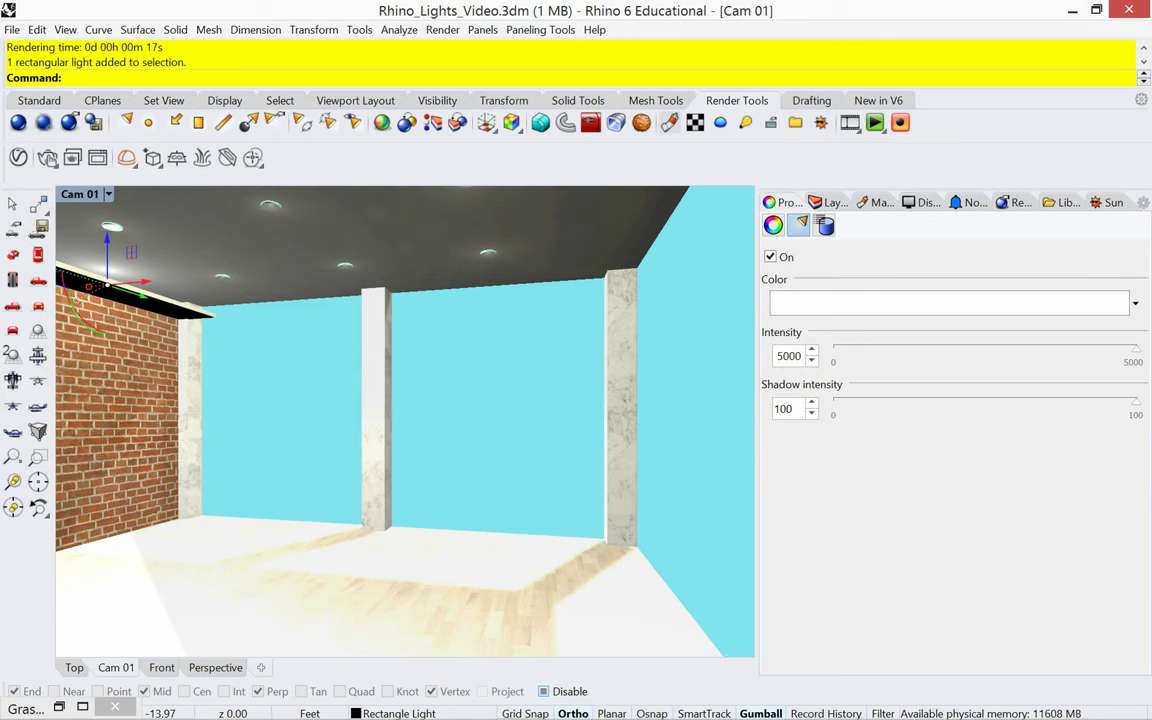
key(Return)
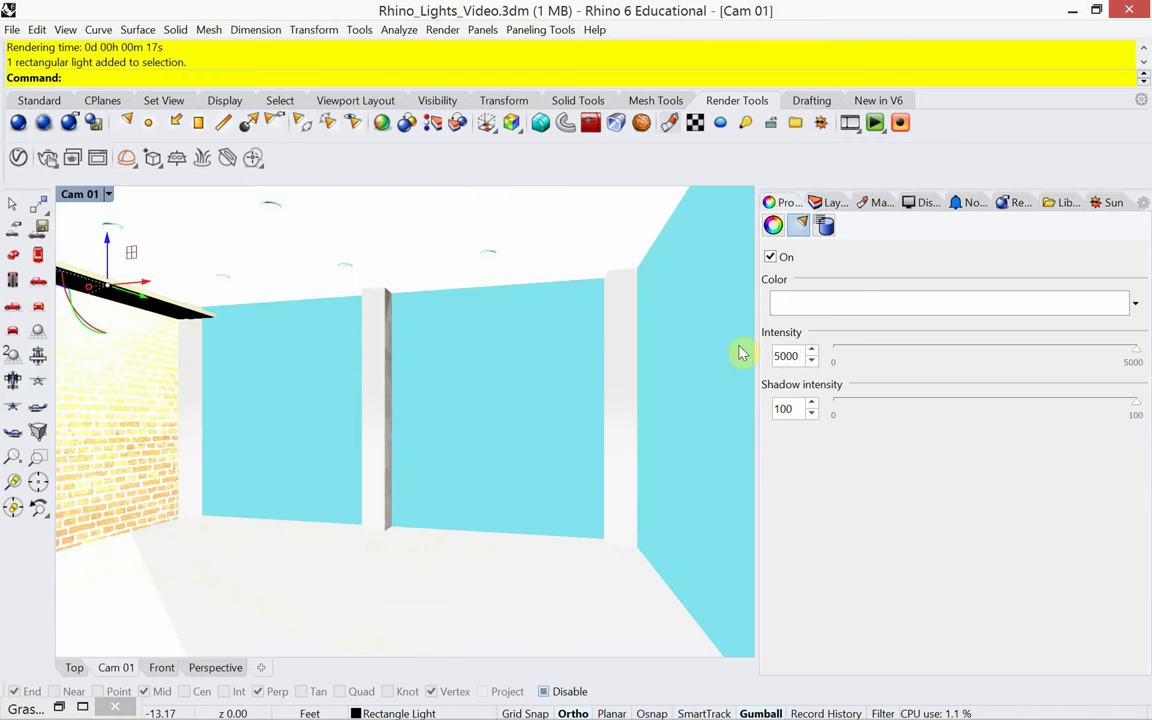
Step: Set the rectangular light's intensity to 2000
click(784, 360)
double_click(798, 358)
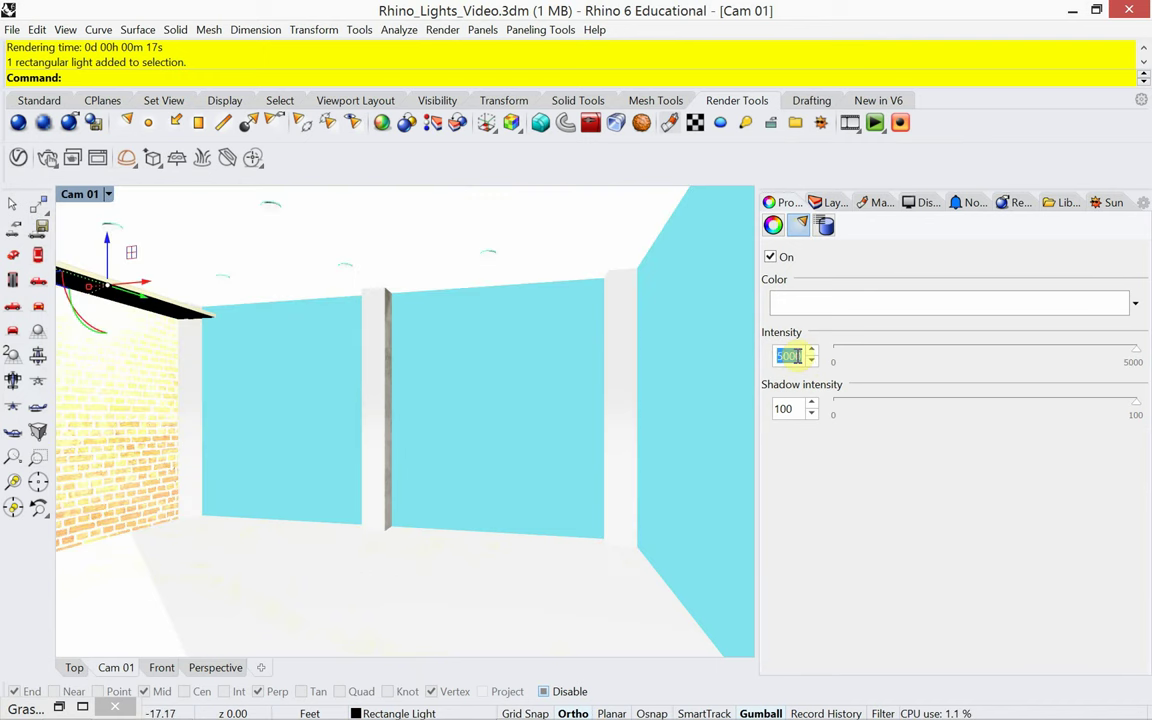
text(20)
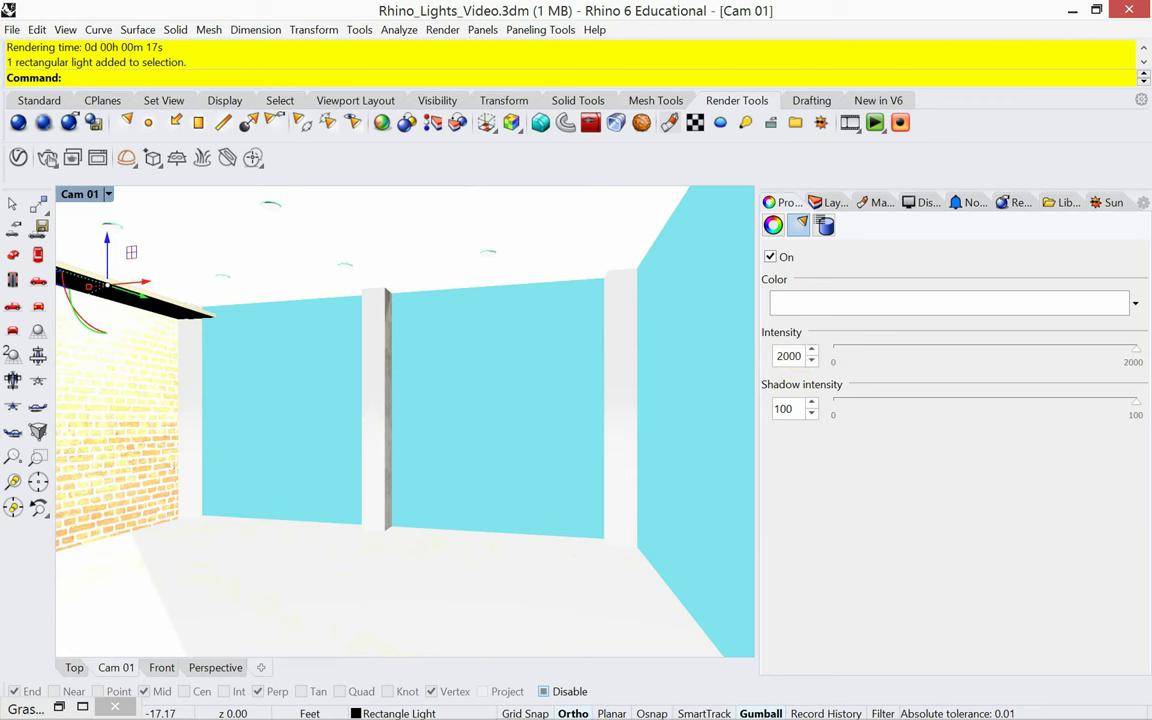
text(00)
key(Return)
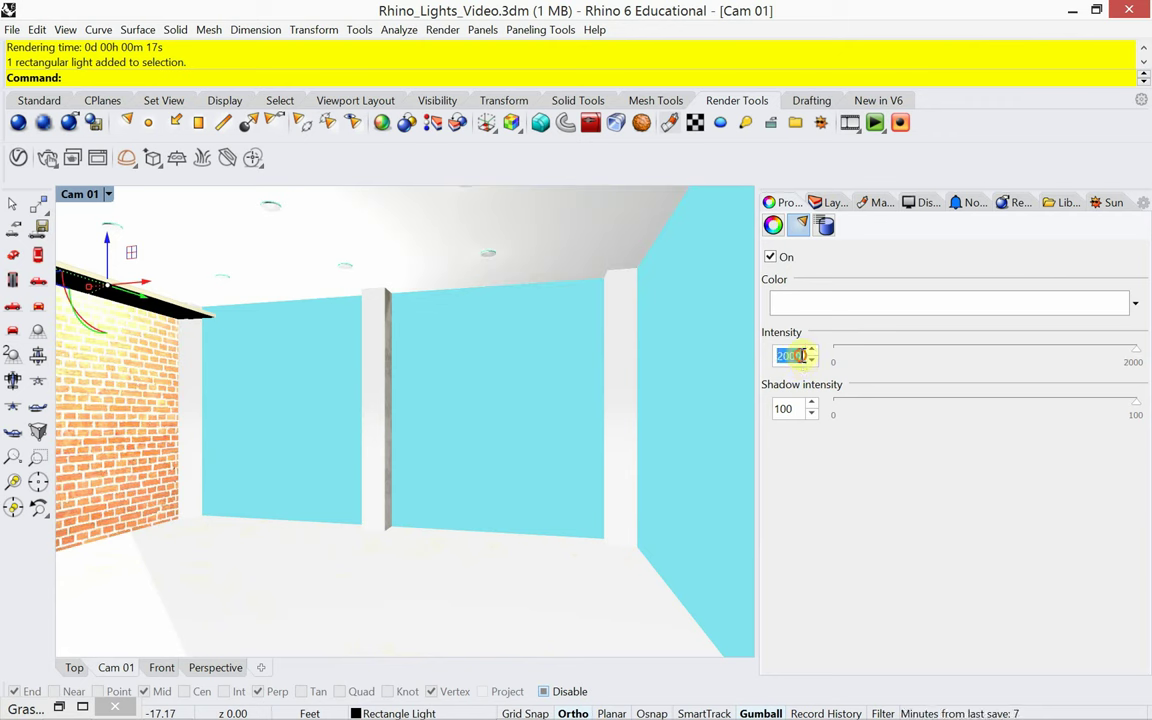
Step: Set the rectangular light's intensity to 1000
drag(800, 358, 752, 356)
text(1000)
key(Return)
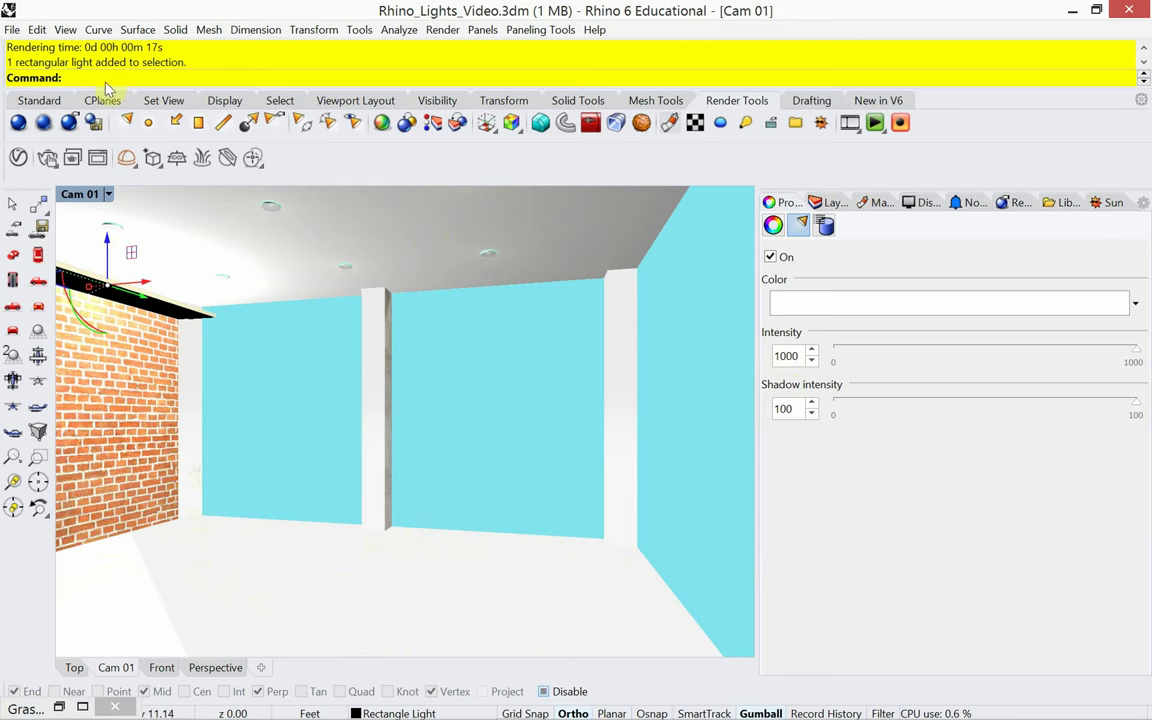
Step: Render the soffit corner of the Cam 01 view again with RenderInWindow to check the brighter light, and close the result
text(Render)
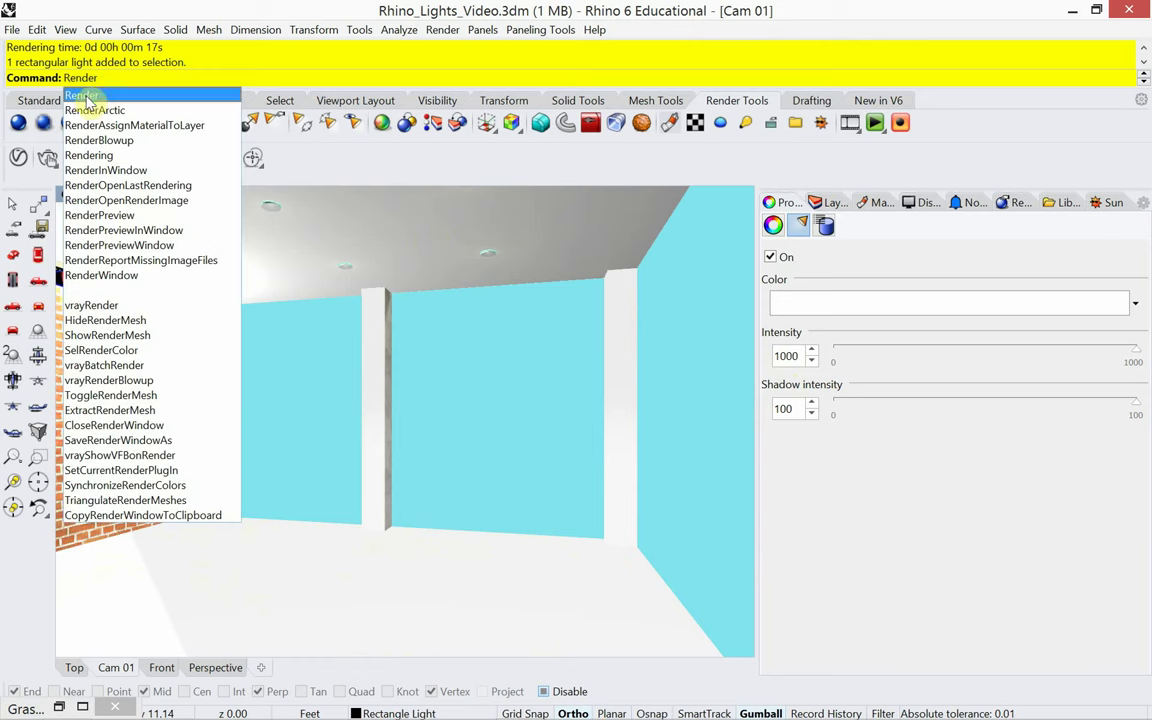
click(90, 170)
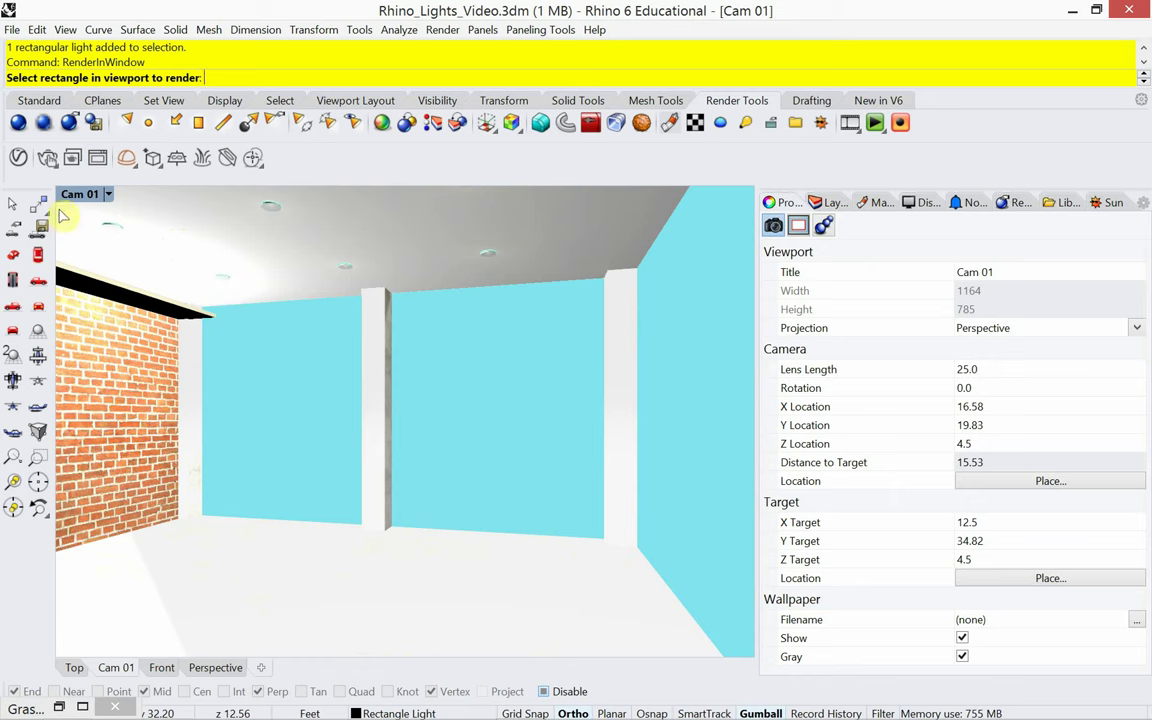
click(59, 210)
click(248, 355)
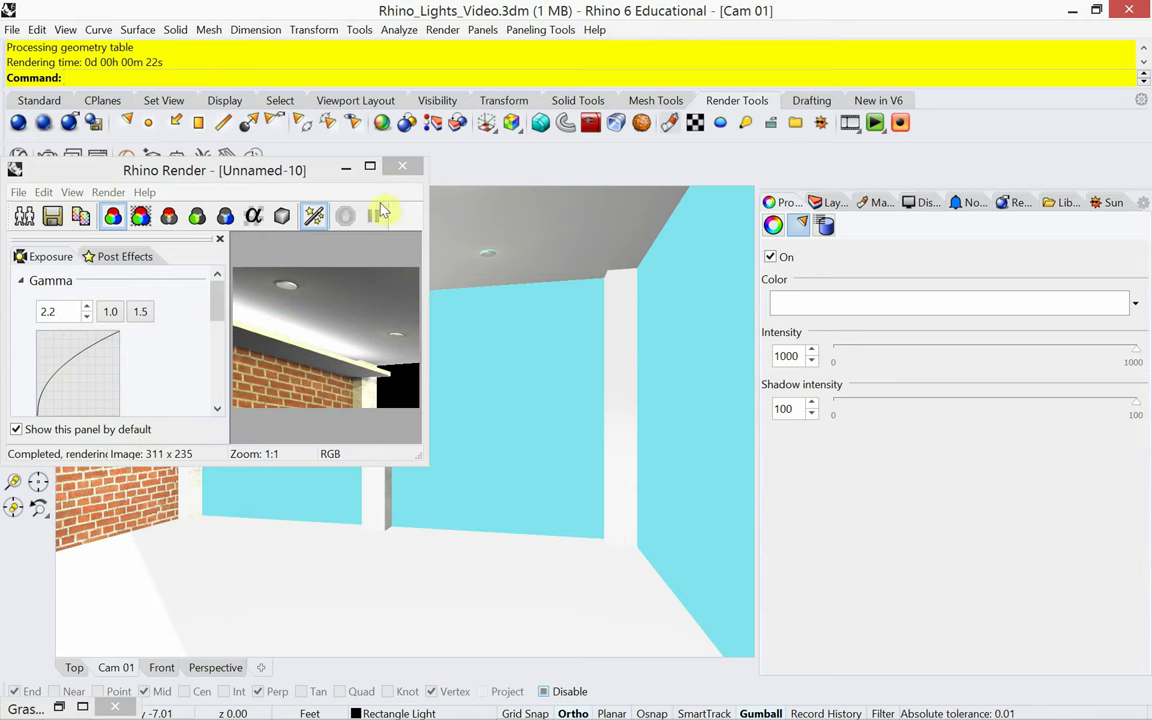
click(402, 166)
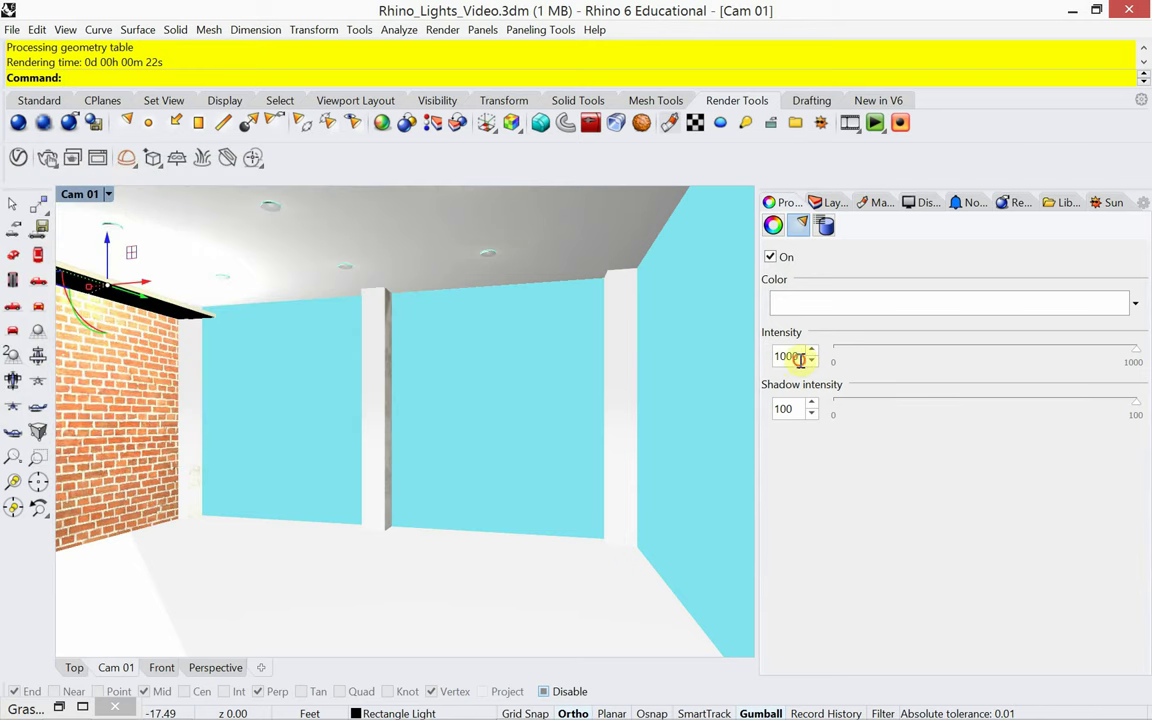
Step: Set the rectangular light's intensity to 800
double_click(790, 357)
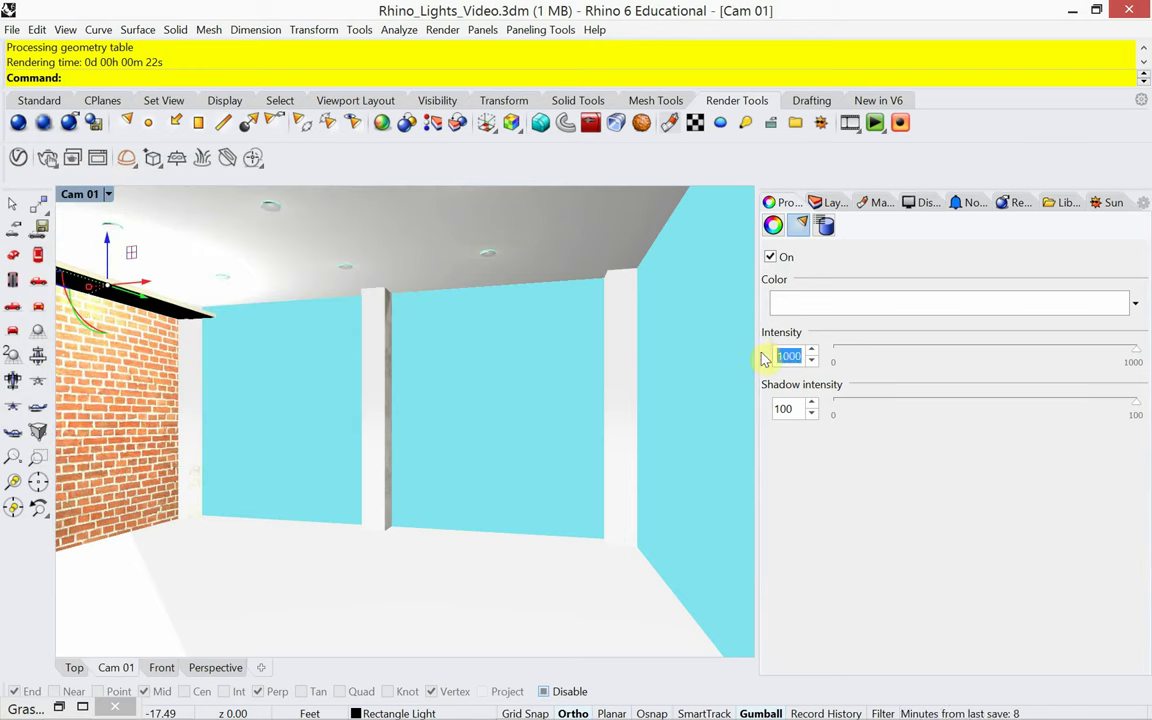
text(800)
key(Return)
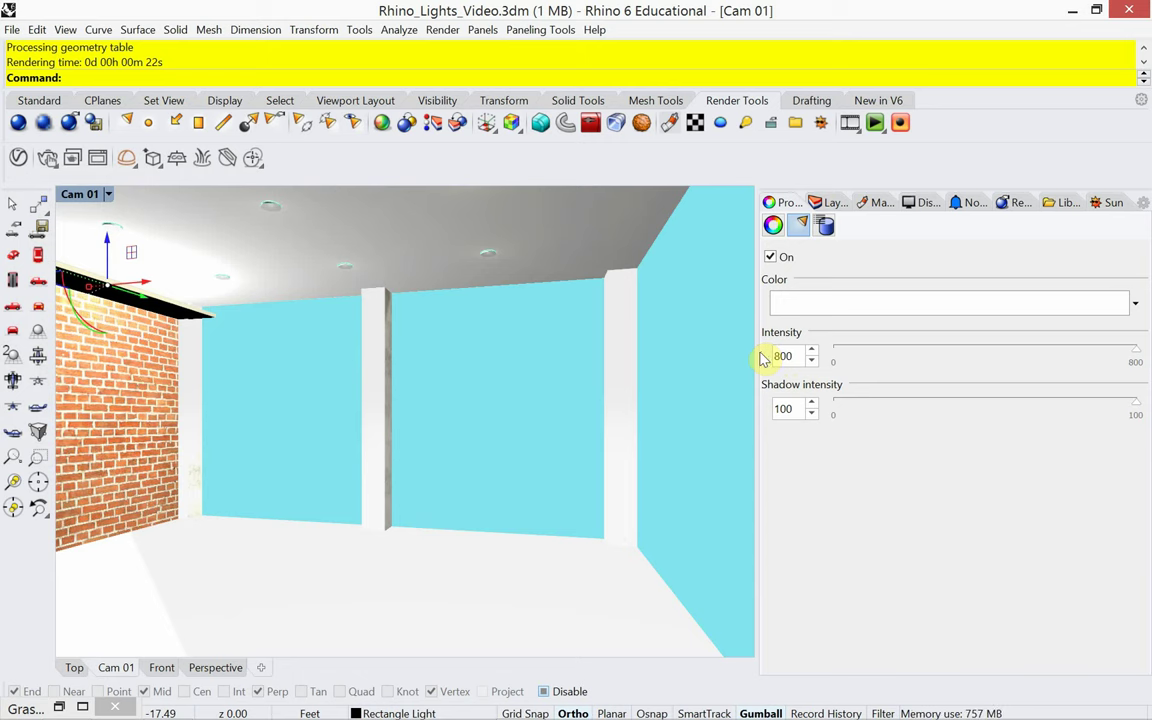
Step: Add the point lights on the Light Recess layer to the selection and set the selected lights' intensity to 30
click(826, 201)
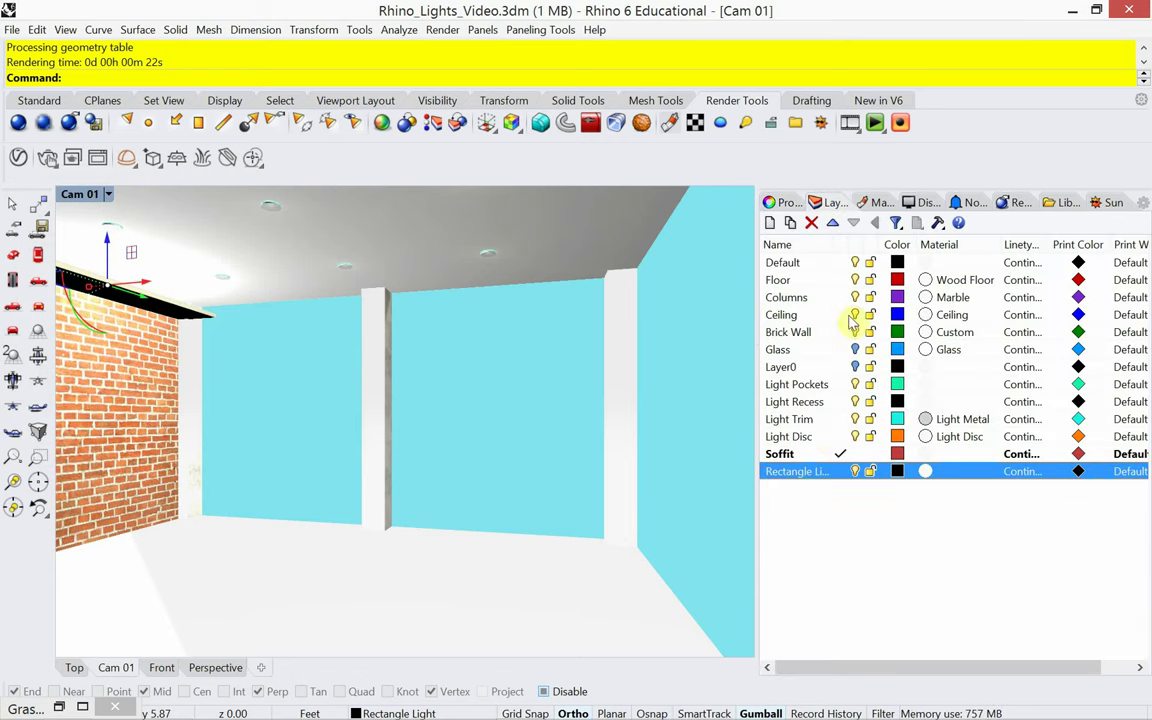
click(808, 402)
right_click(808, 402)
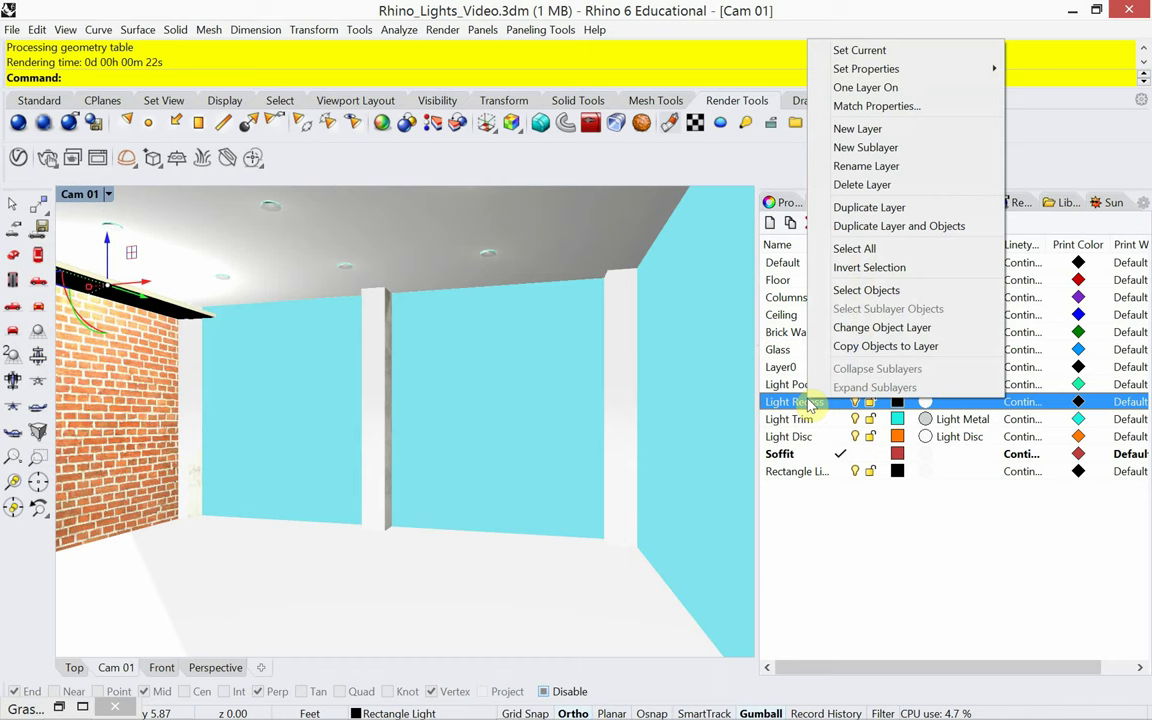
click(866, 292)
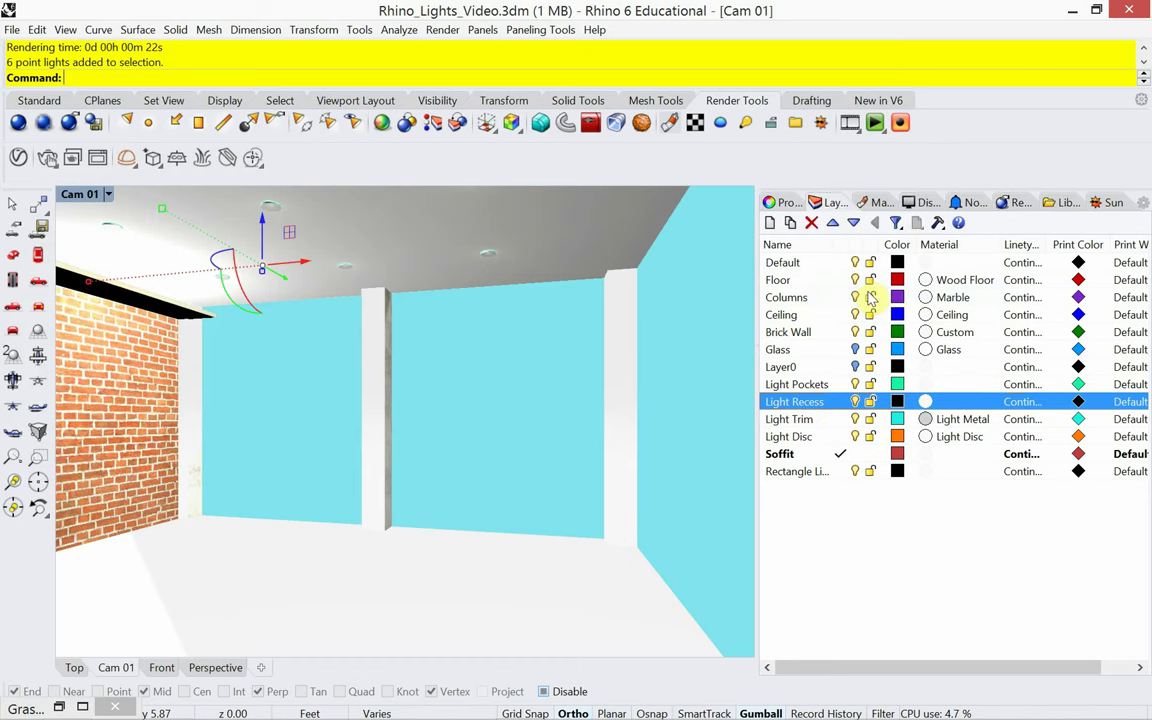
click(784, 202)
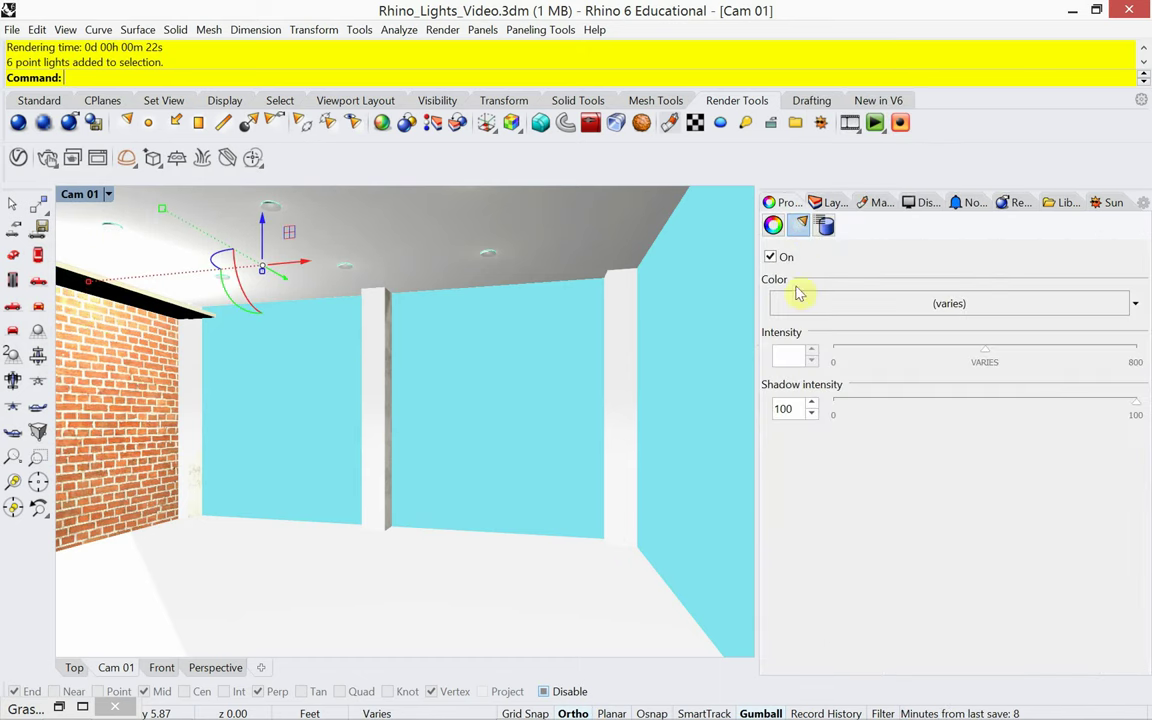
click(792, 358)
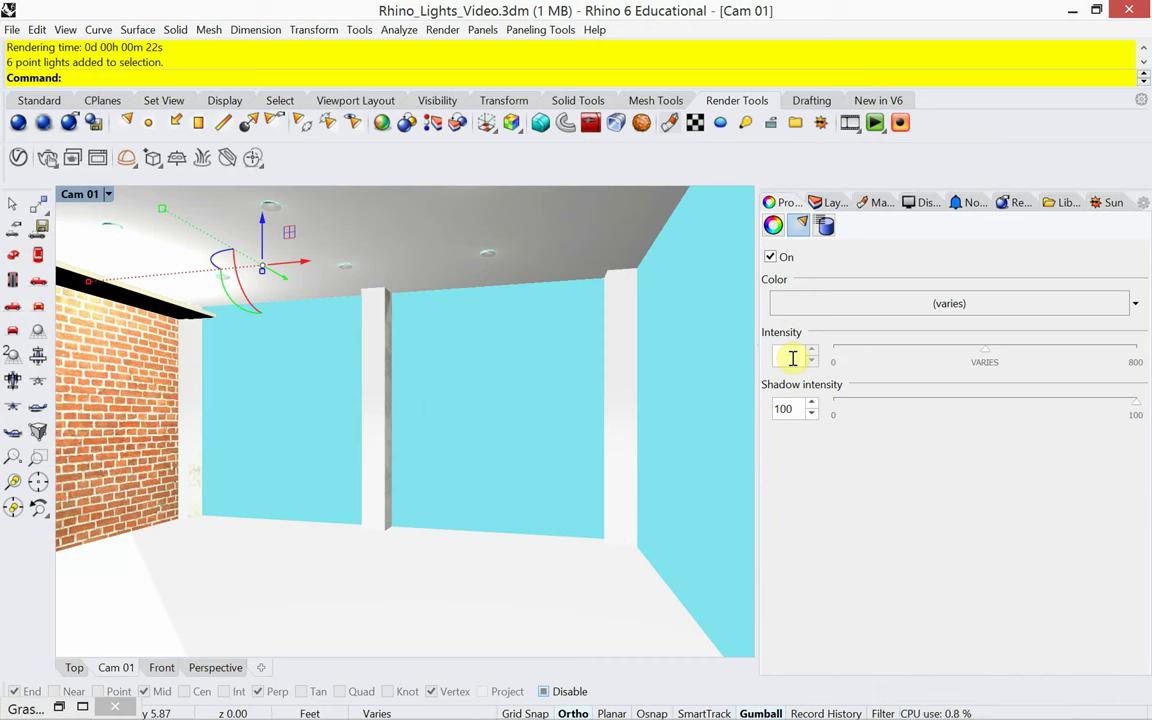
text(3)
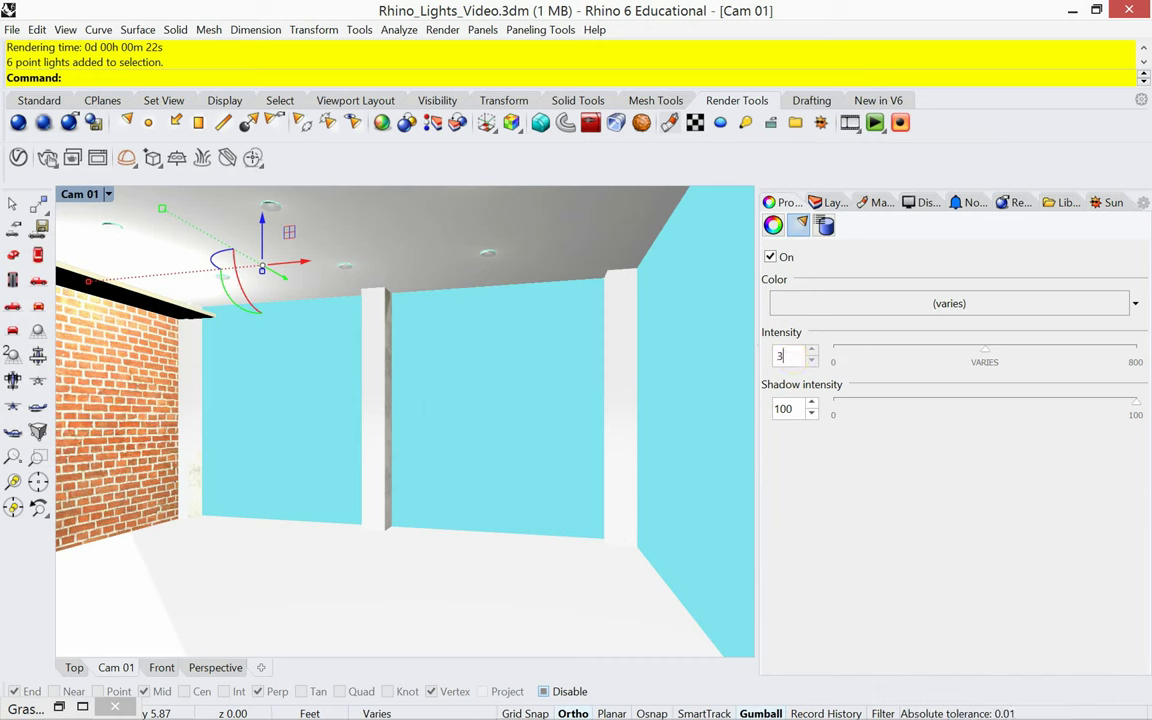
text(0)
key(Return)
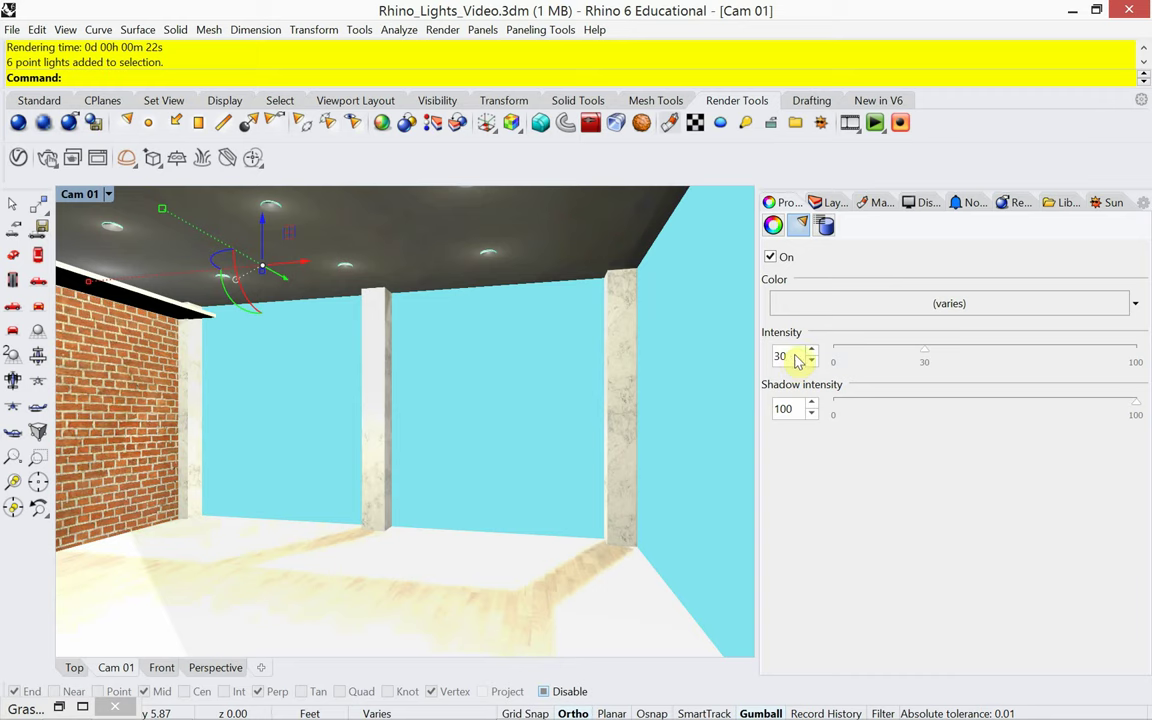
Step: Change the selected lights' color to a pale warm white, RGB 237, 234, 217
click(877, 303)
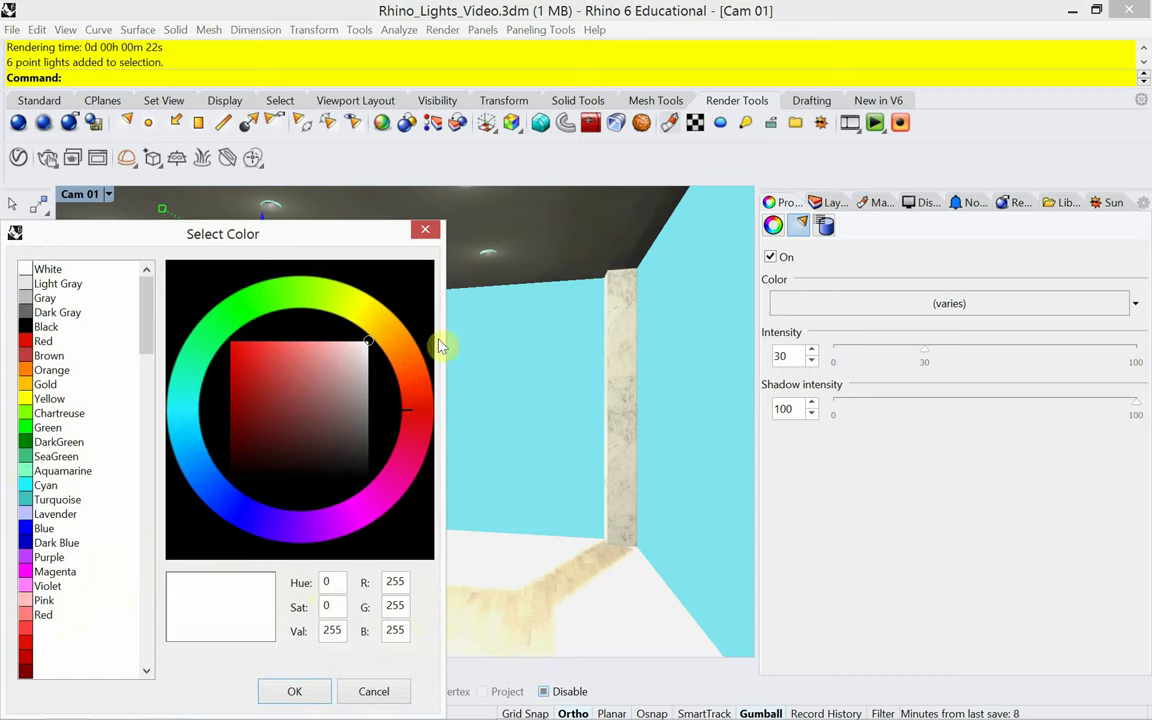
drag(372, 330, 374, 321)
click(356, 350)
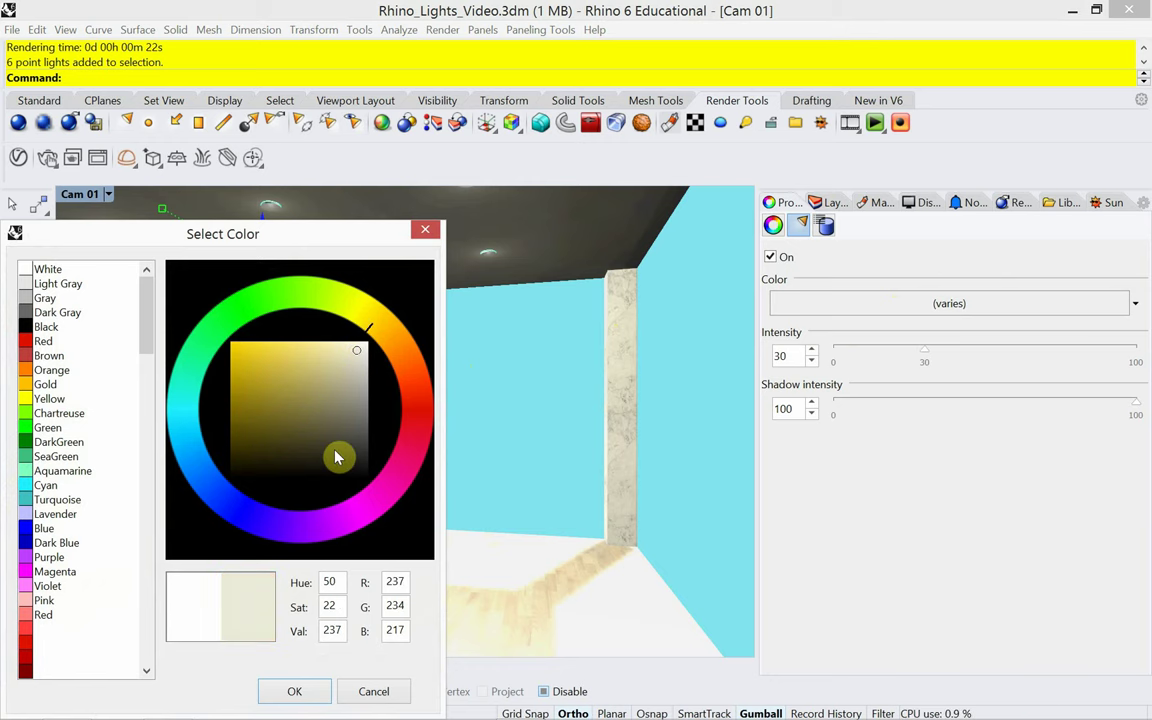
click(294, 691)
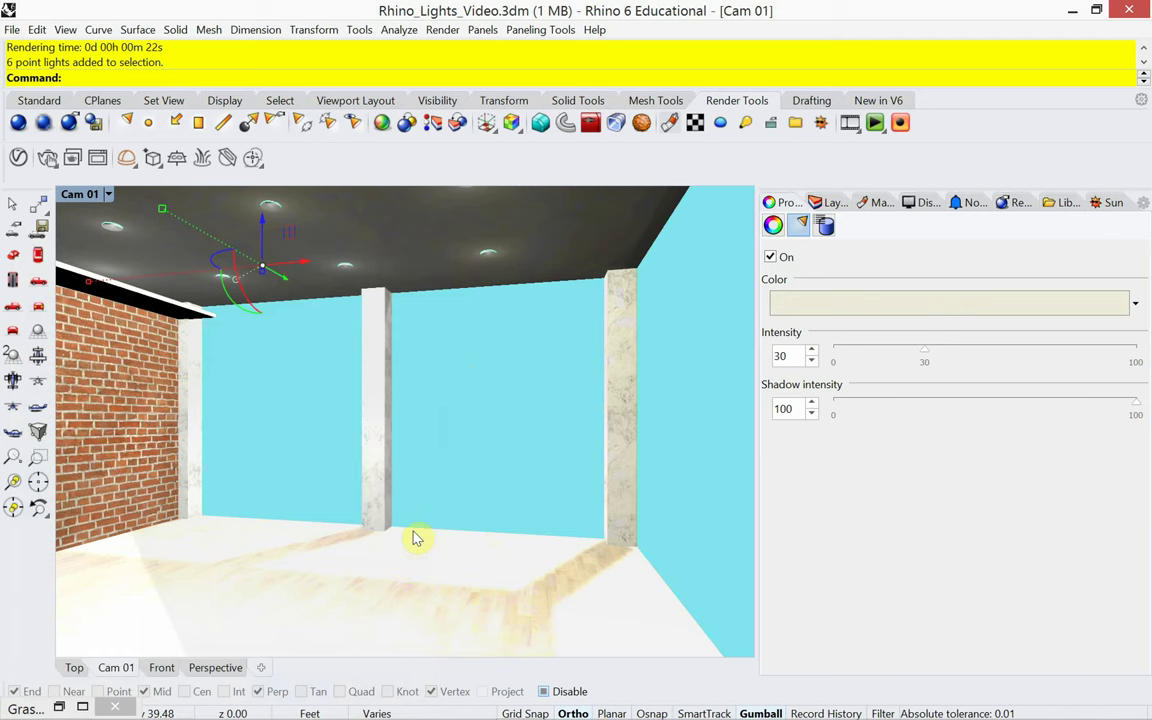
Step: Turn on Layer0 to show the lounge chair in the room
click(831, 203)
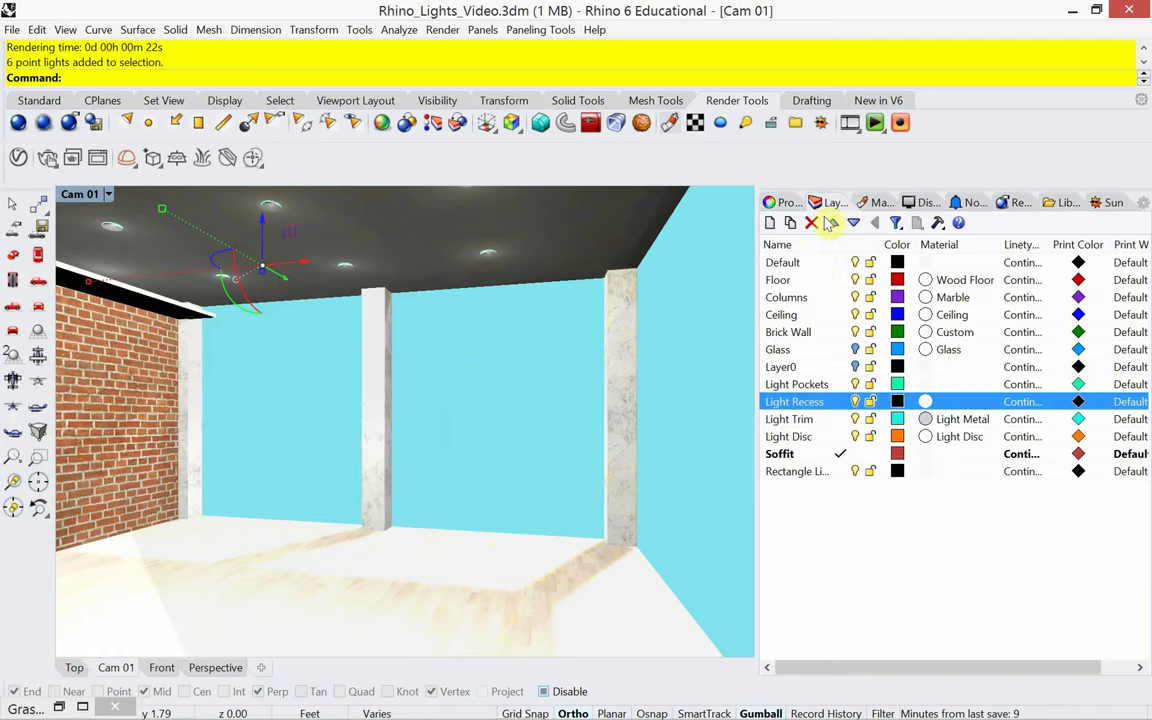
click(855, 367)
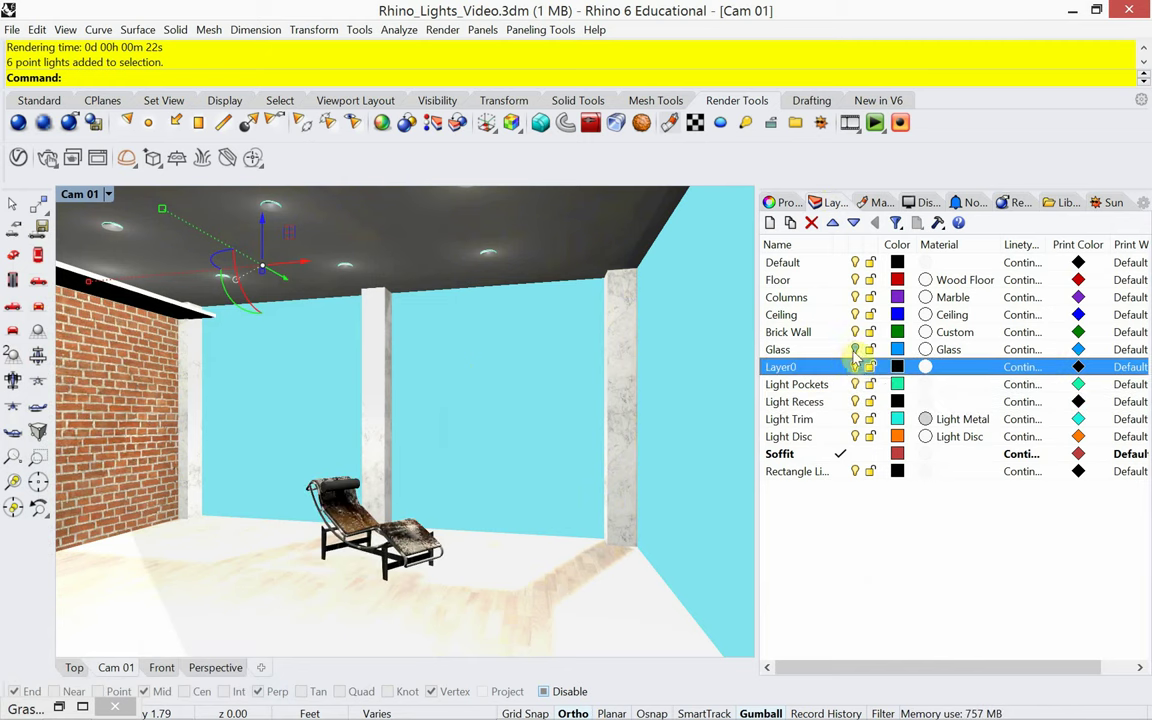
Step: Turn on the Glass layer to show the window glass and save the file
click(855, 349)
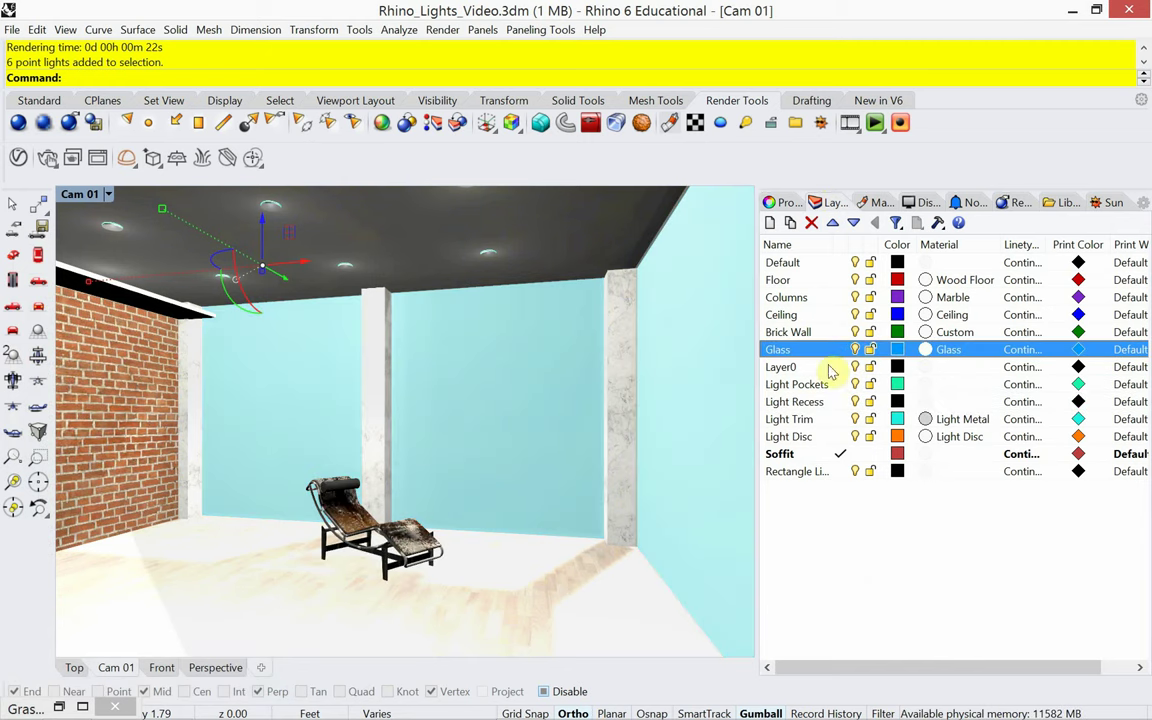
key(ctrl+s)
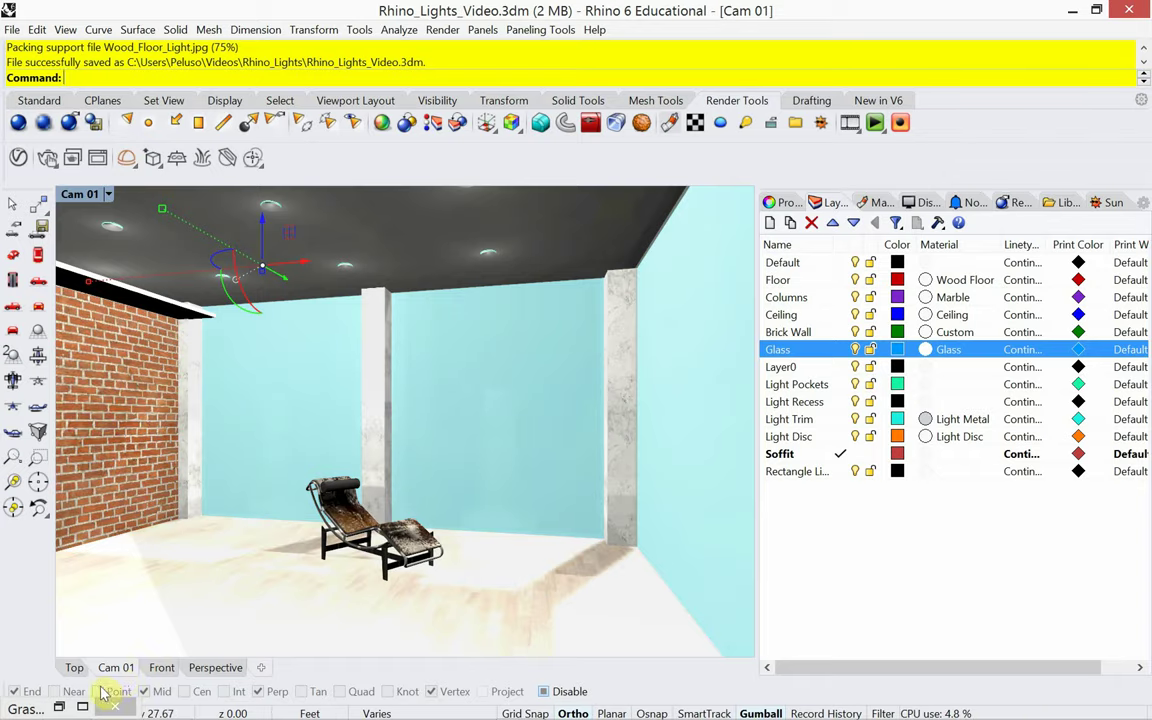
Step: Switch to the Grasshopper window to review the list of lighting topics, and return to the Rhino model
click(59, 708)
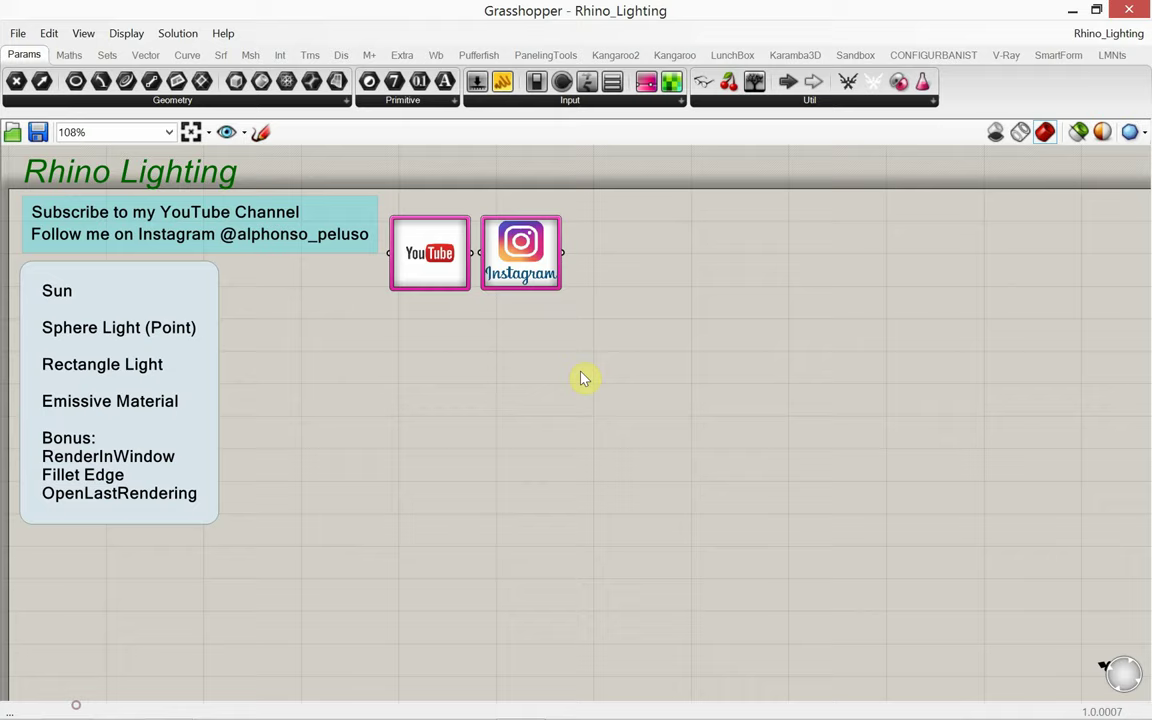
click(1096, 10)
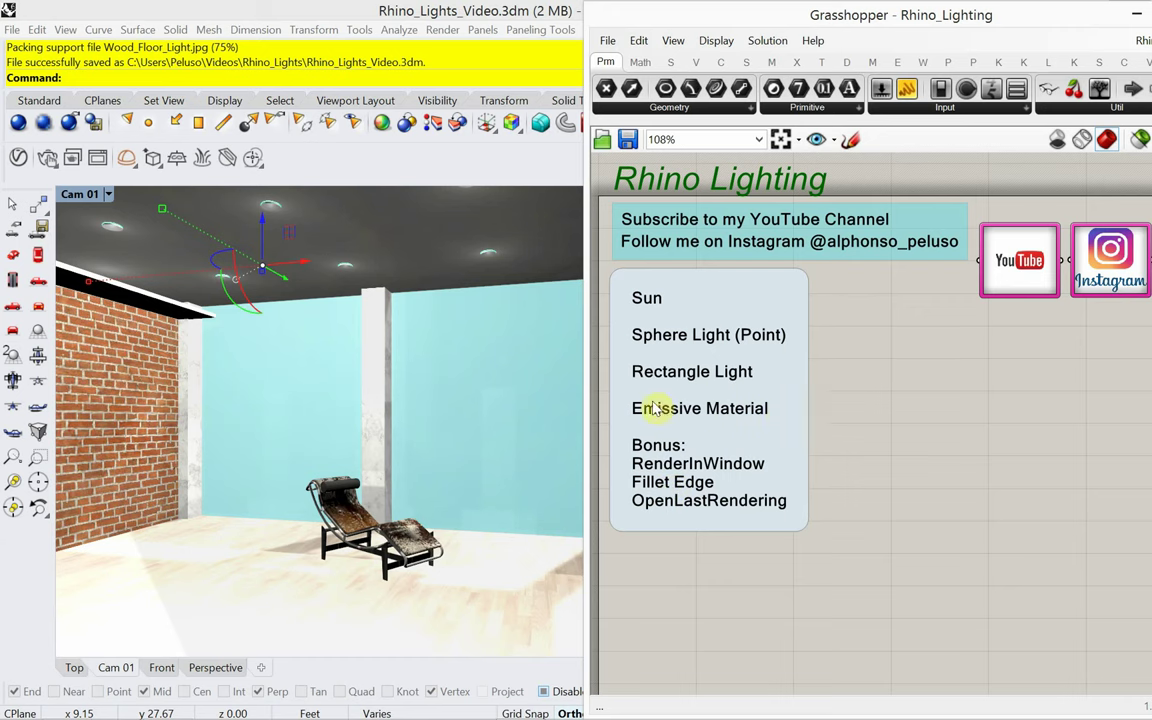
drag(1000, 23, 1054, 21)
click(1052, 20)
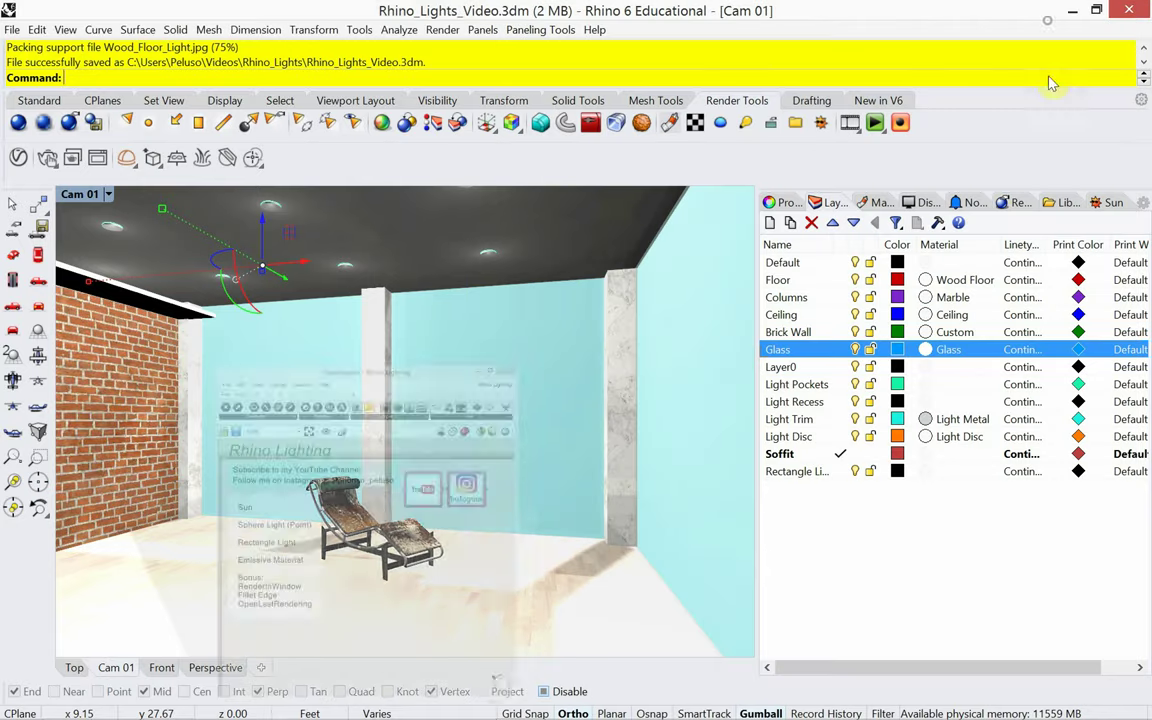
Step: Create a new layer named Emissive Box
right_click(802, 500)
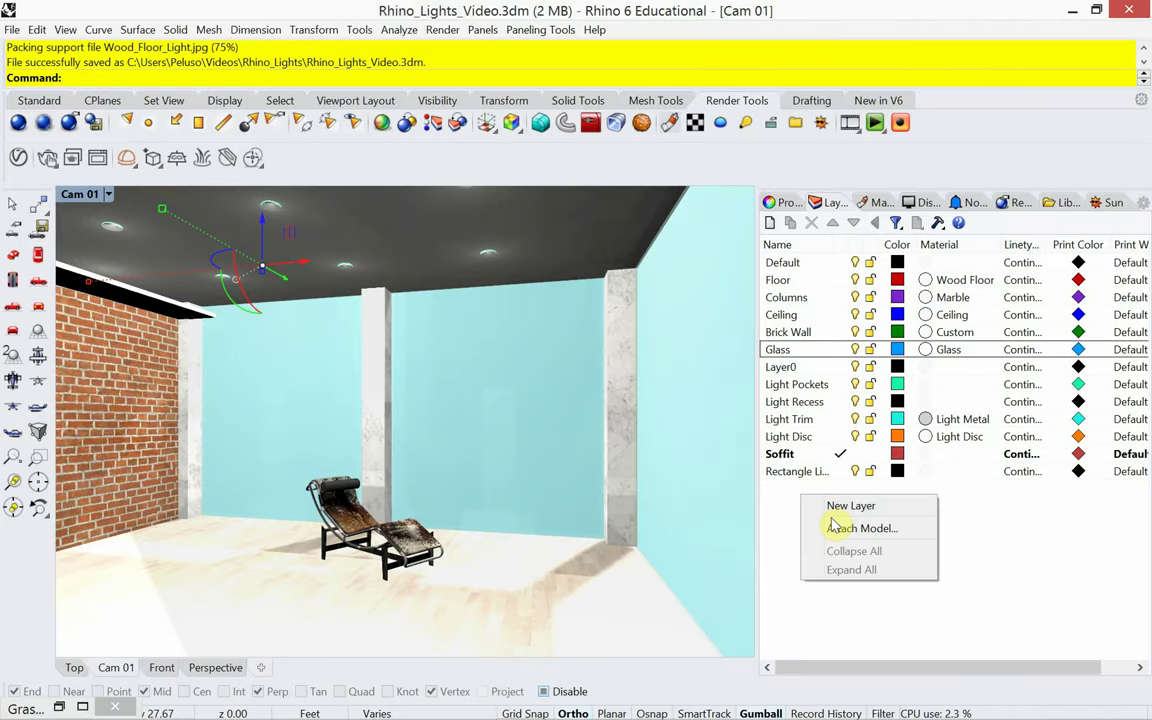
click(826, 508)
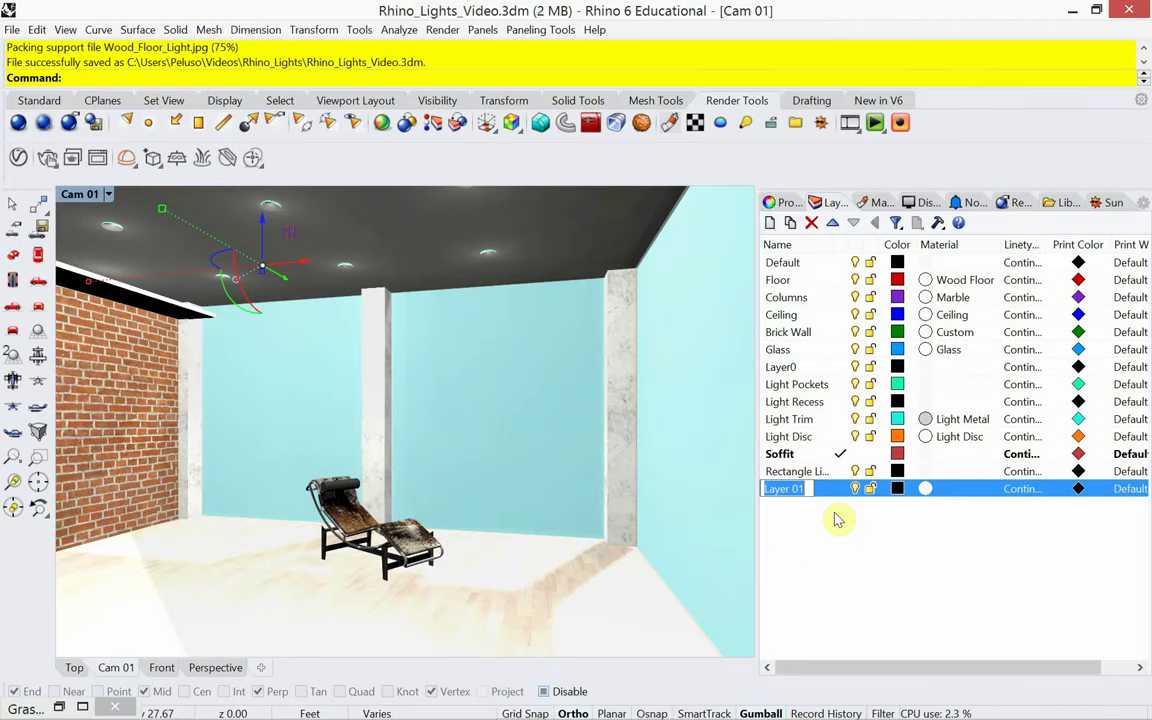
text(Emissi)
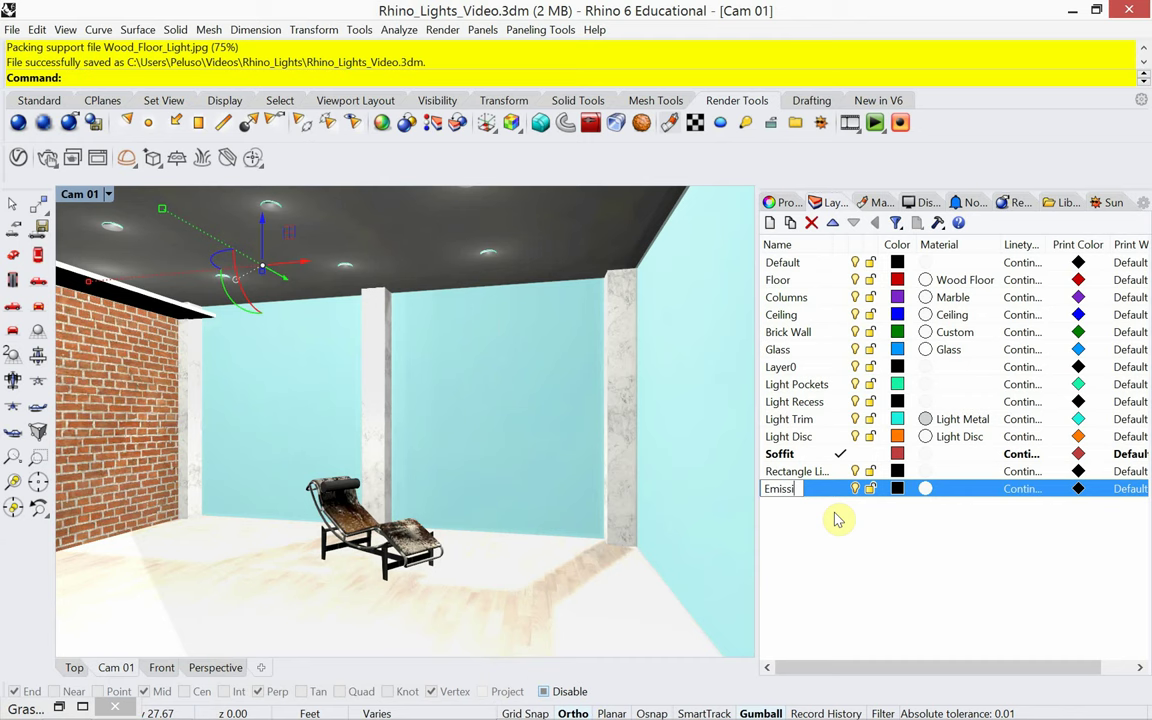
text(ve Box)
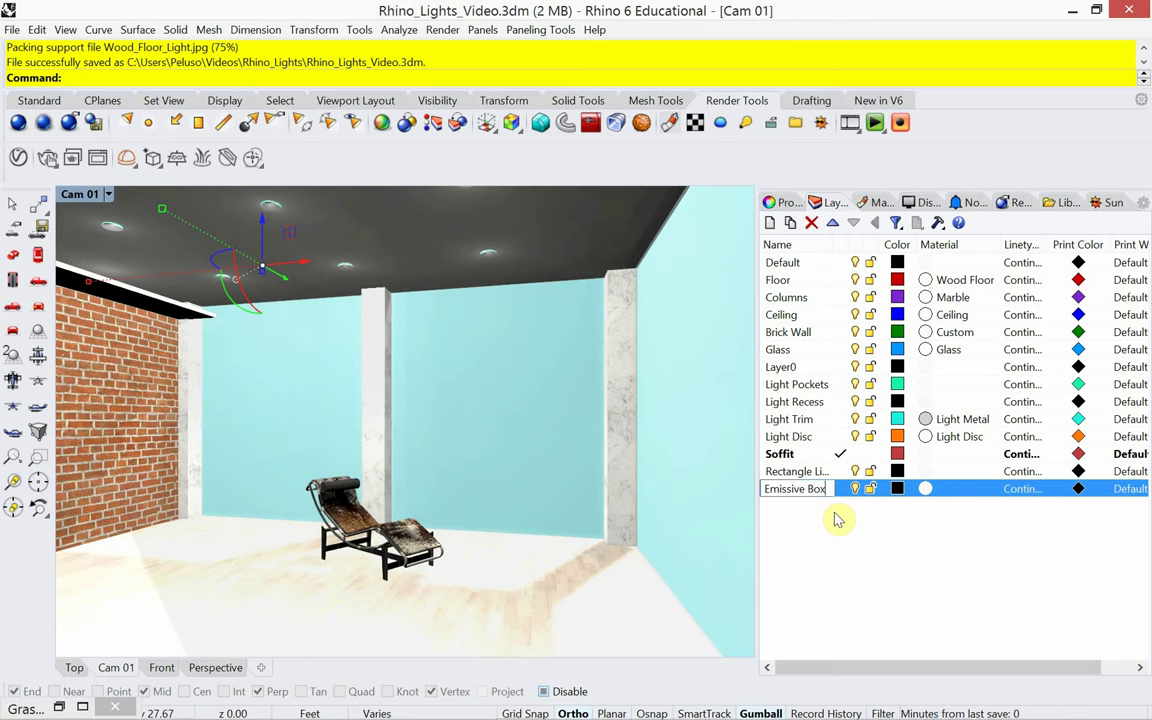
click(838, 514)
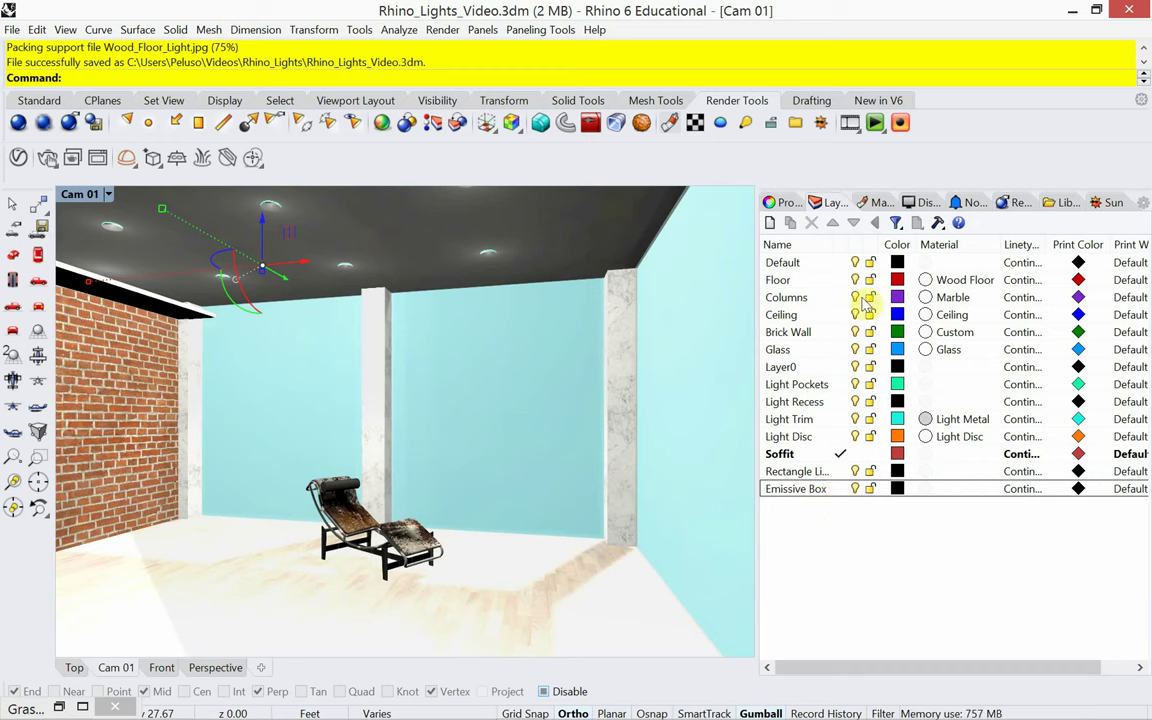
Step: Make the Emissive Box layer current and set its layer color to magenta, RGB 255, 0, 232
double_click(850, 247)
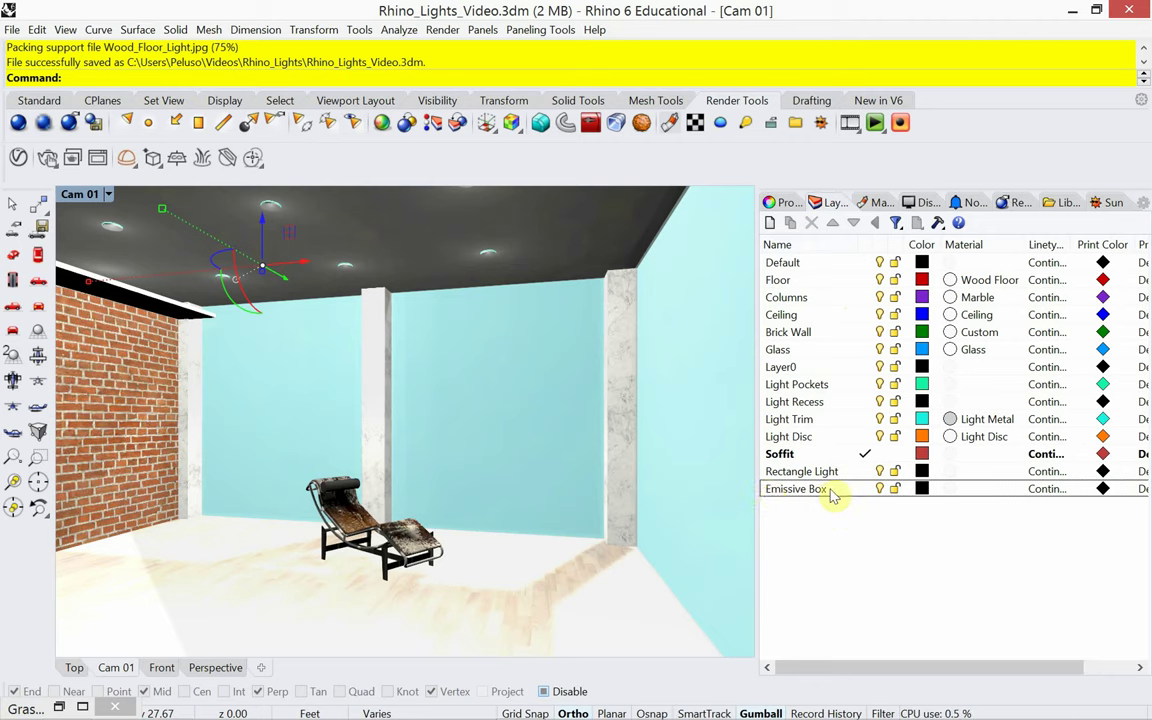
click(864, 489)
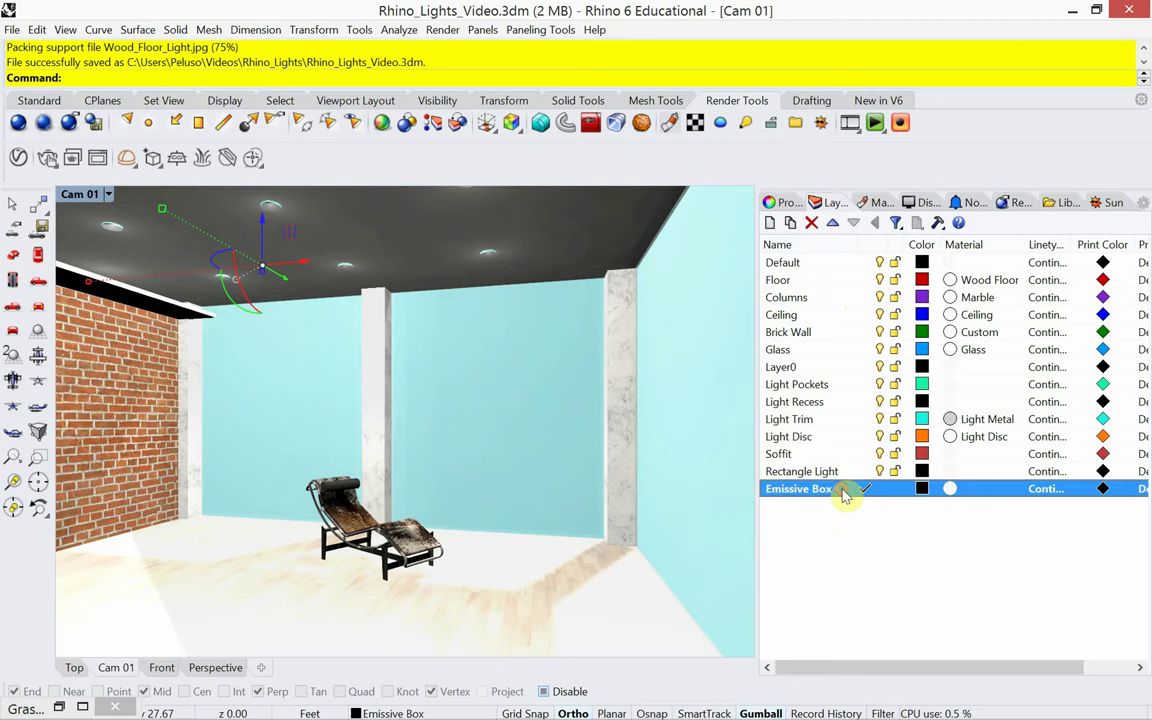
click(922, 489)
click(818, 321)
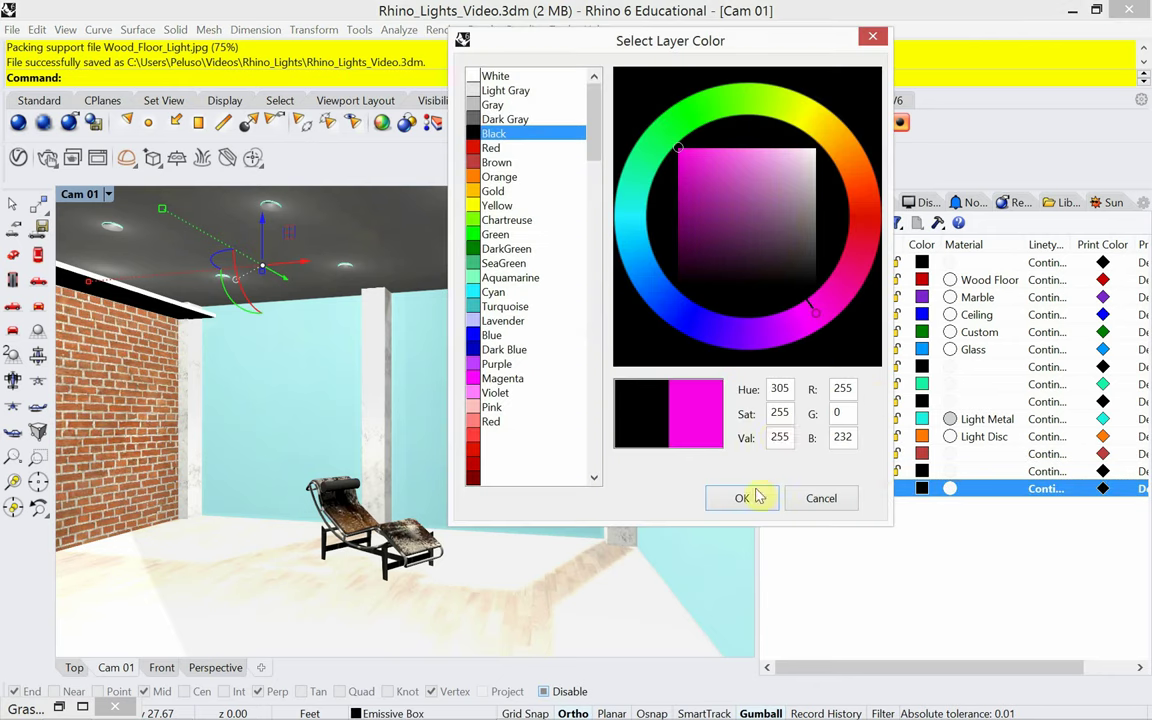
click(742, 498)
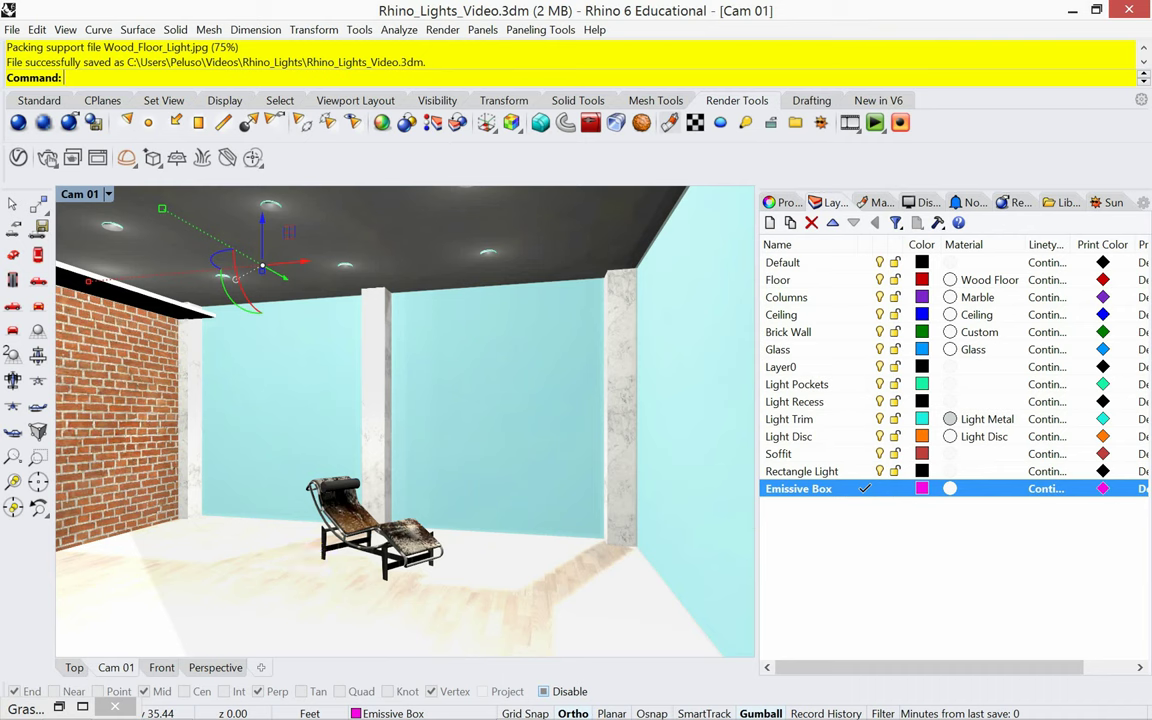
text(Box)
key(Return)
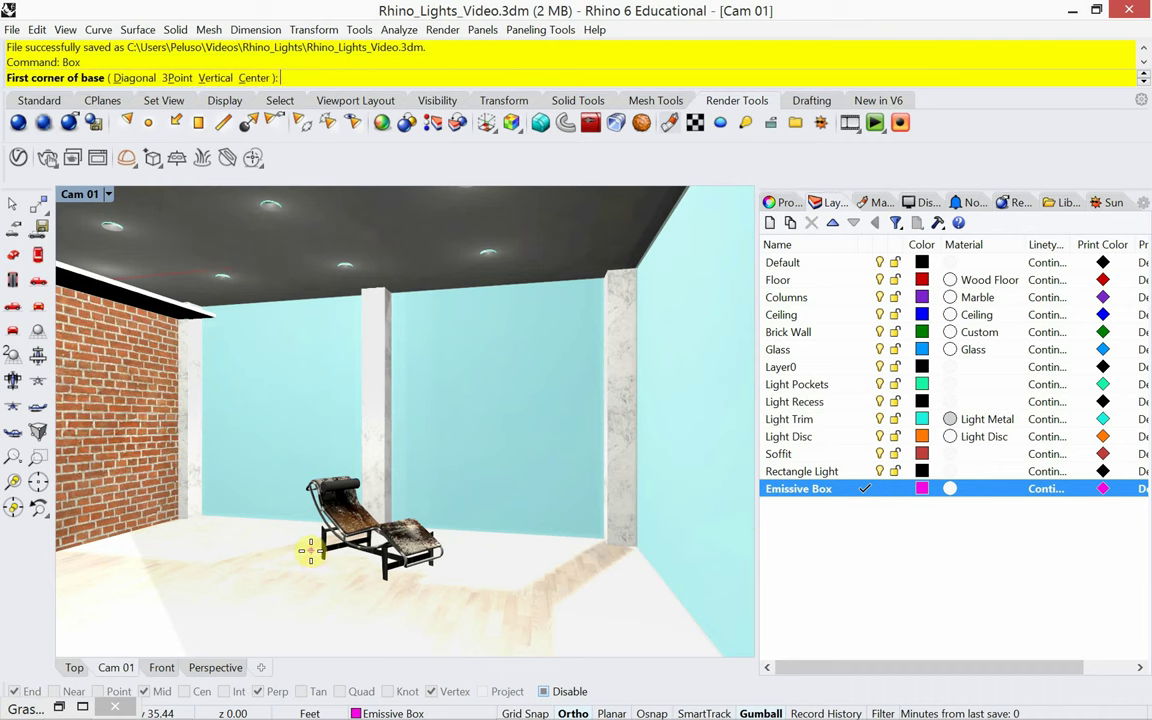
click(221, 580)
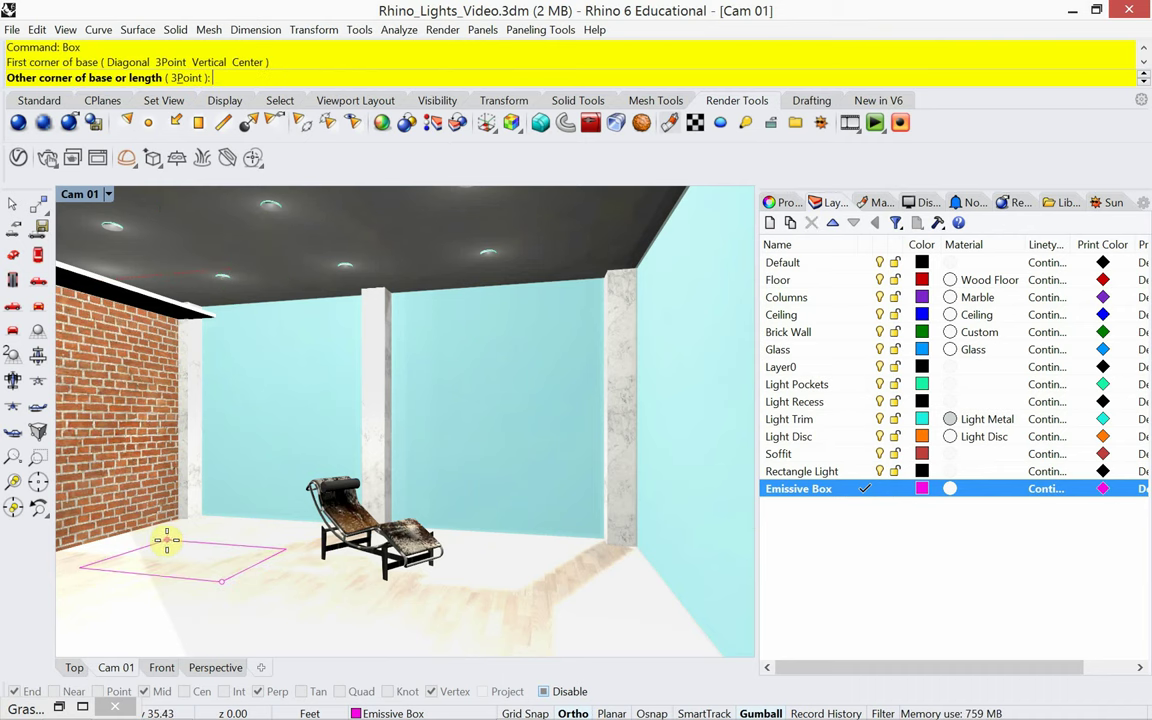
click(164, 545)
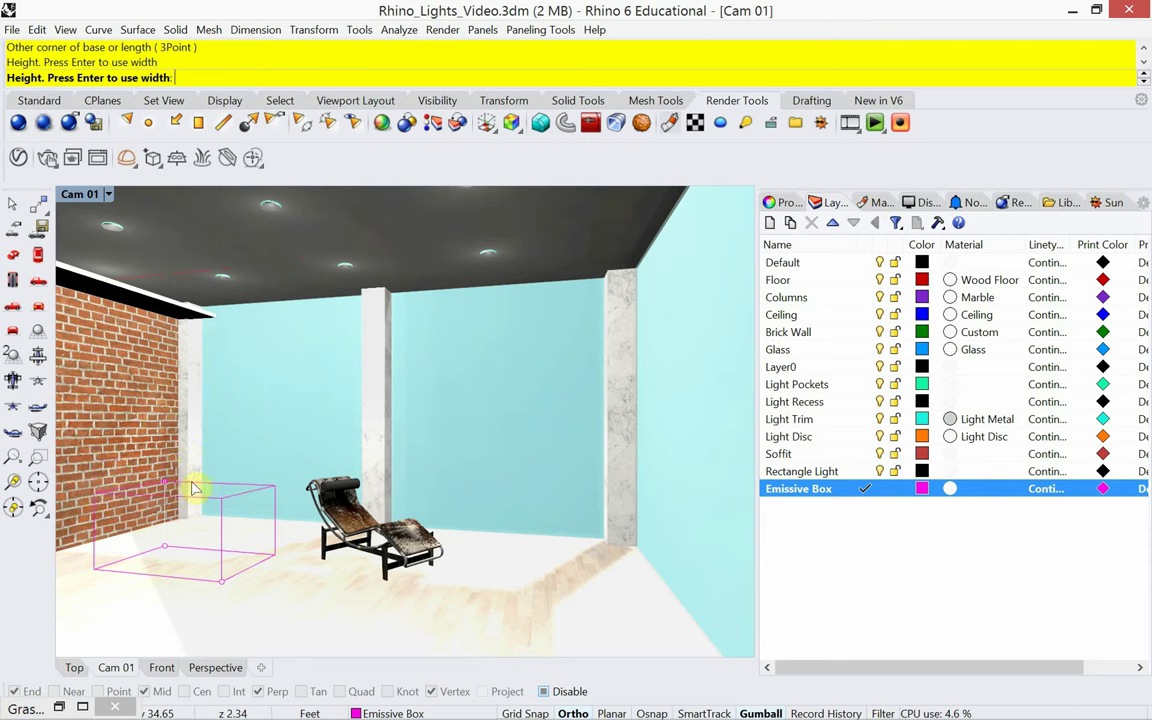
key(Escape)
Step: Draw a box a little over 2 ft high on the floor between the brick wall and the lounge chair
key(Return)
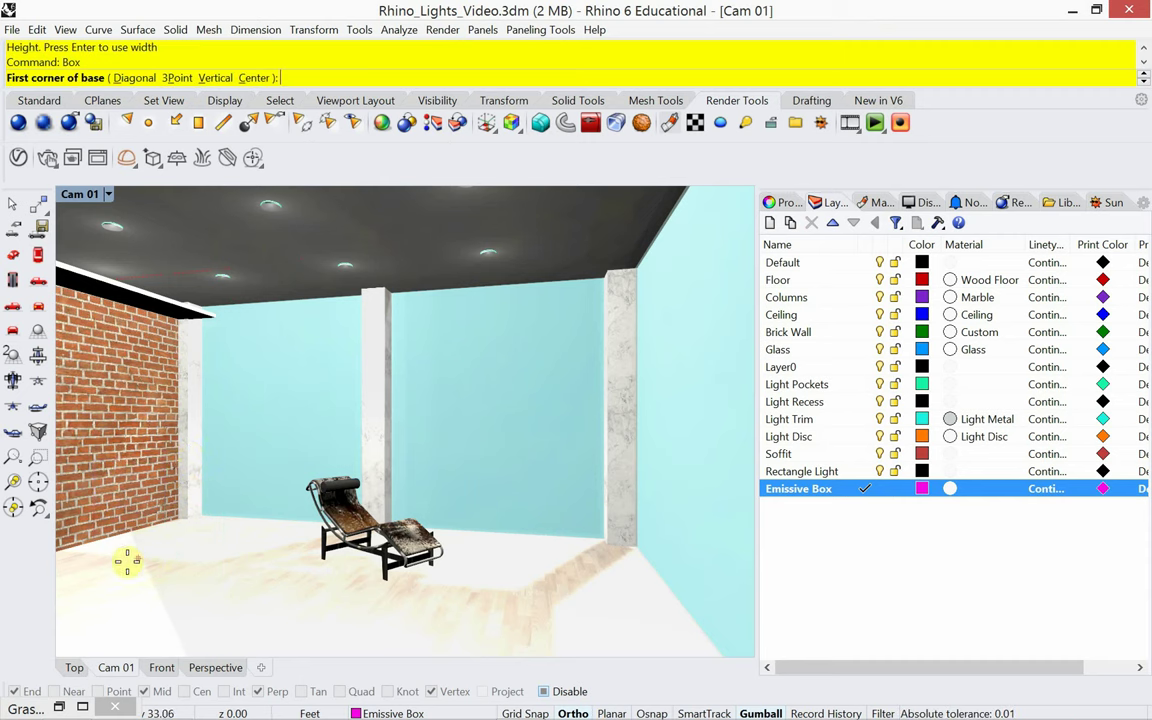
click(125, 561)
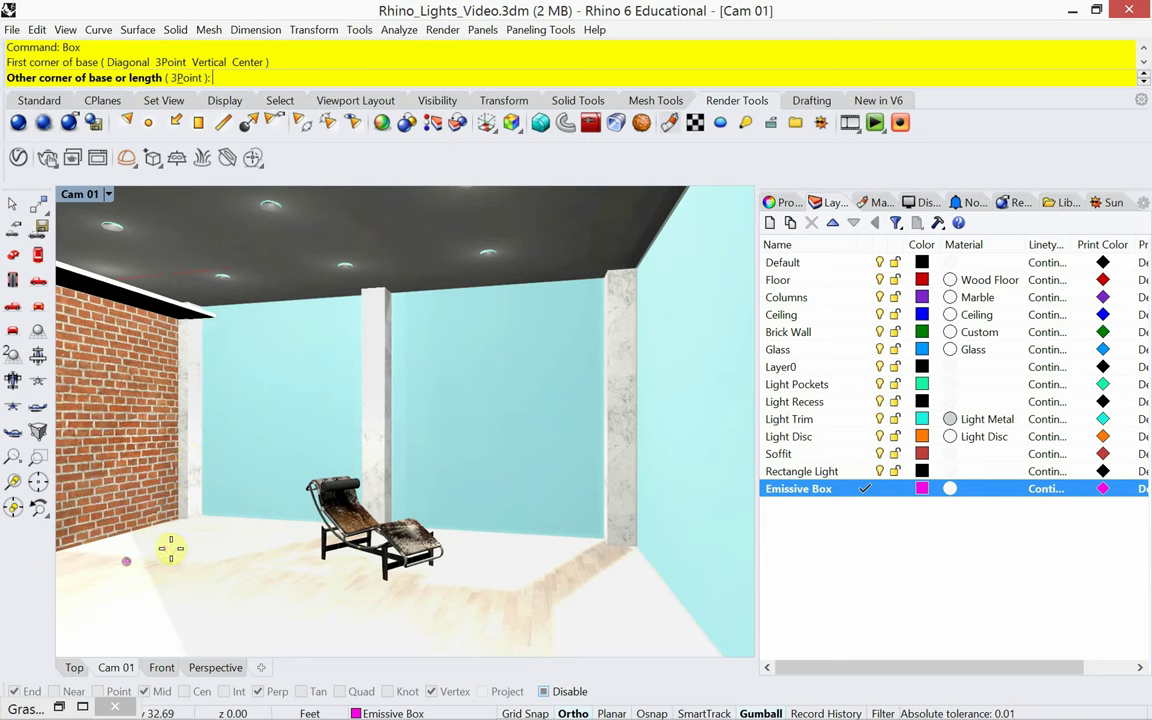
click(258, 546)
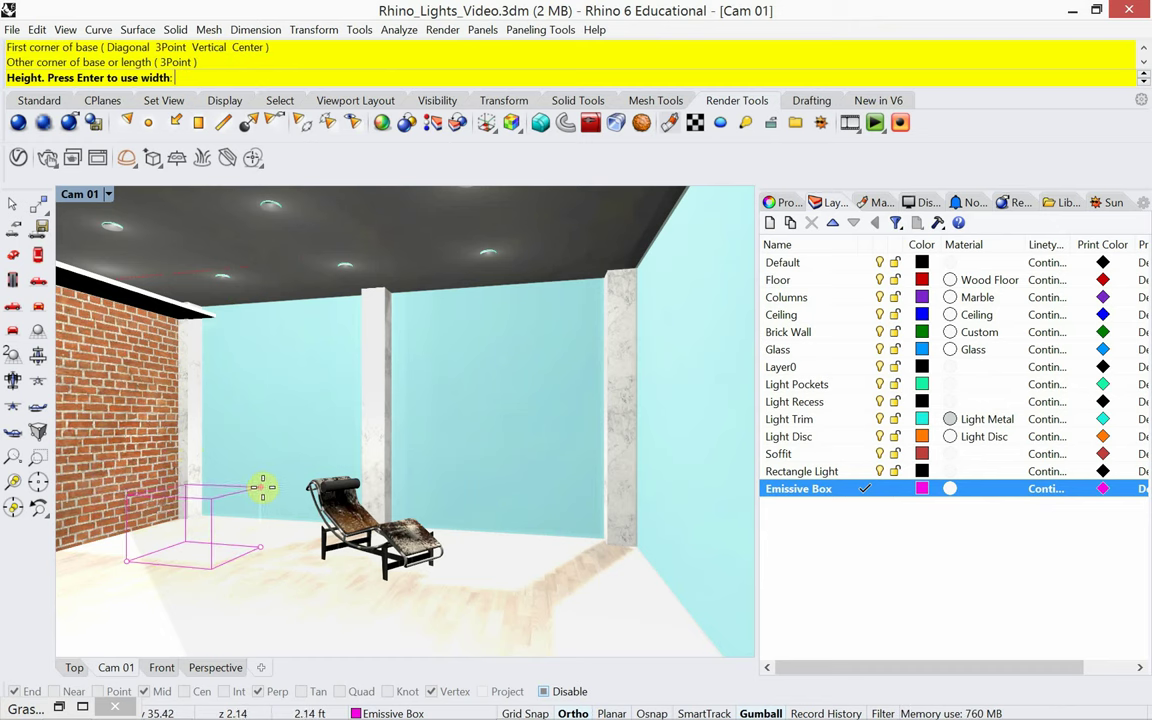
click(260, 479)
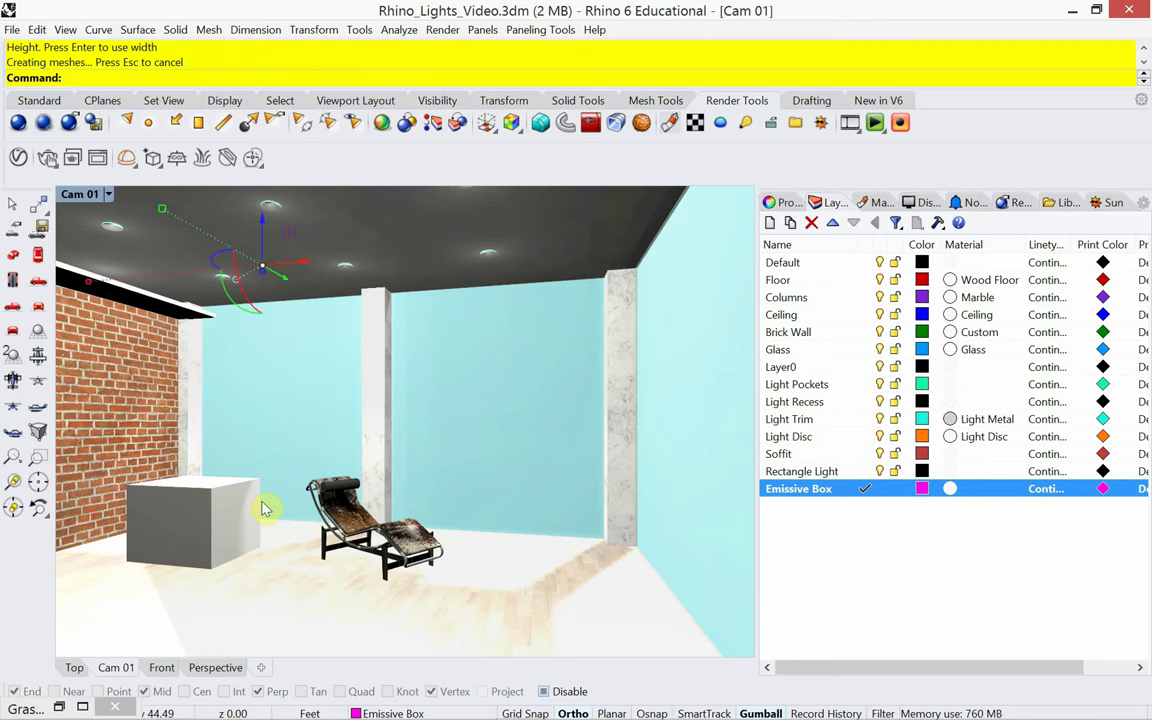
Step: Fillet all edges of the box with FilletEdge at a radius of 0.3
text(FilletEdge)
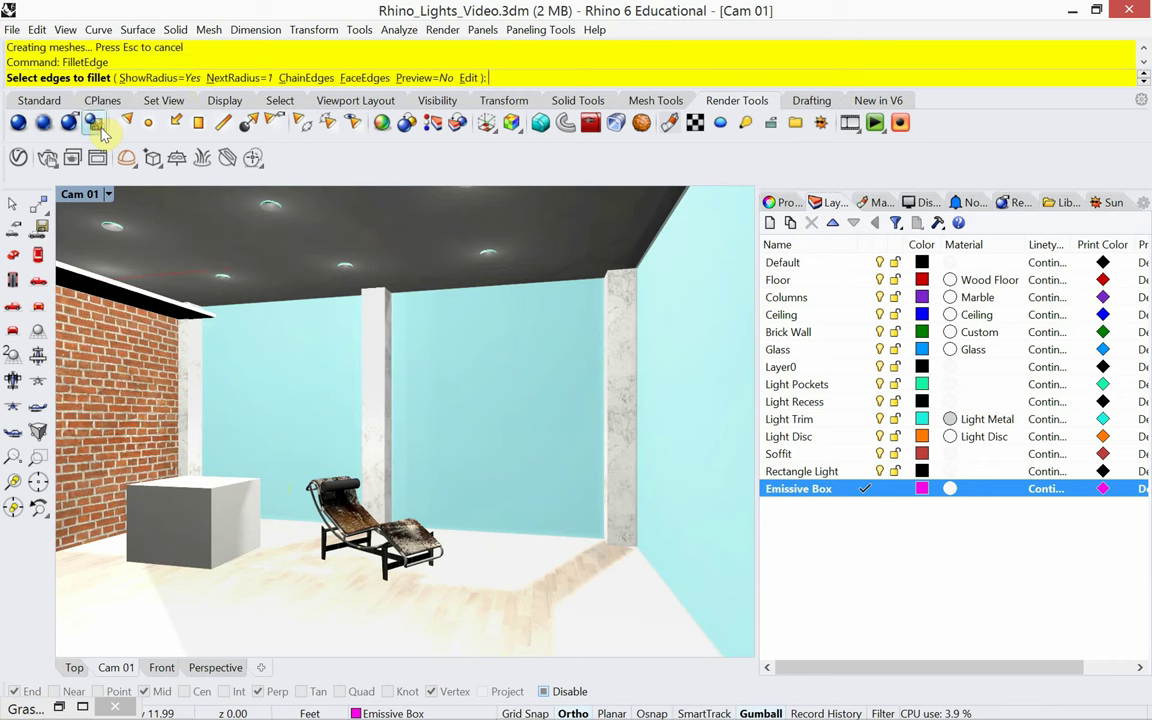
click(229, 80)
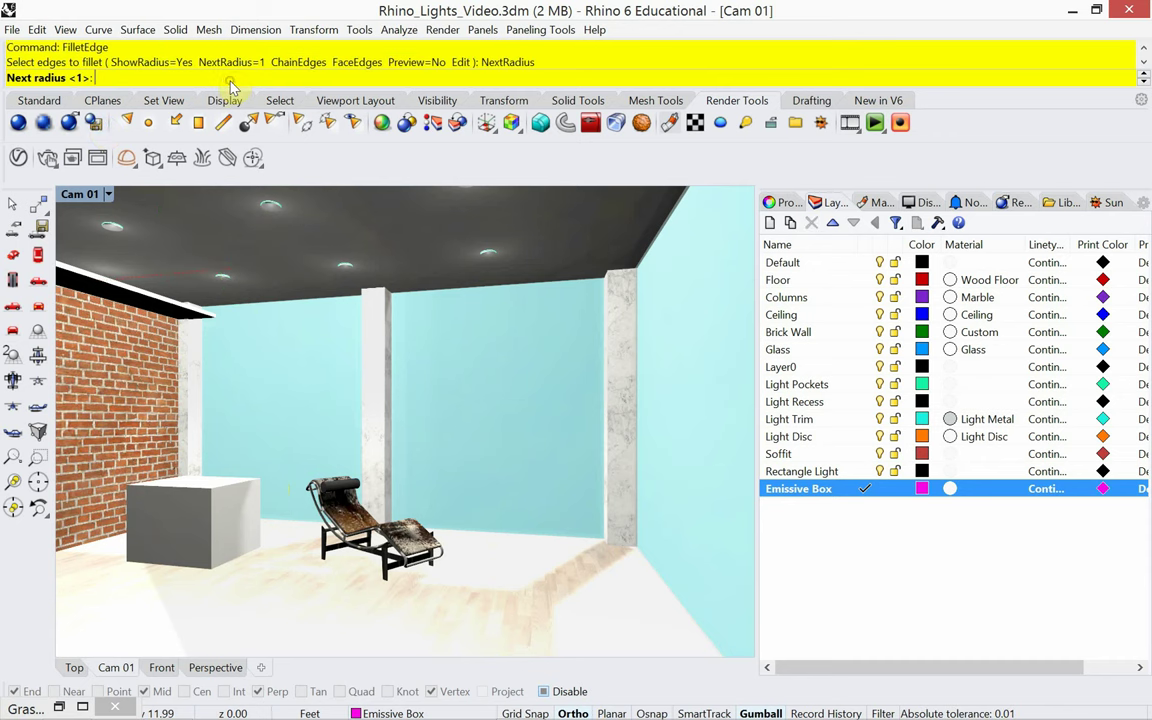
text(.3)
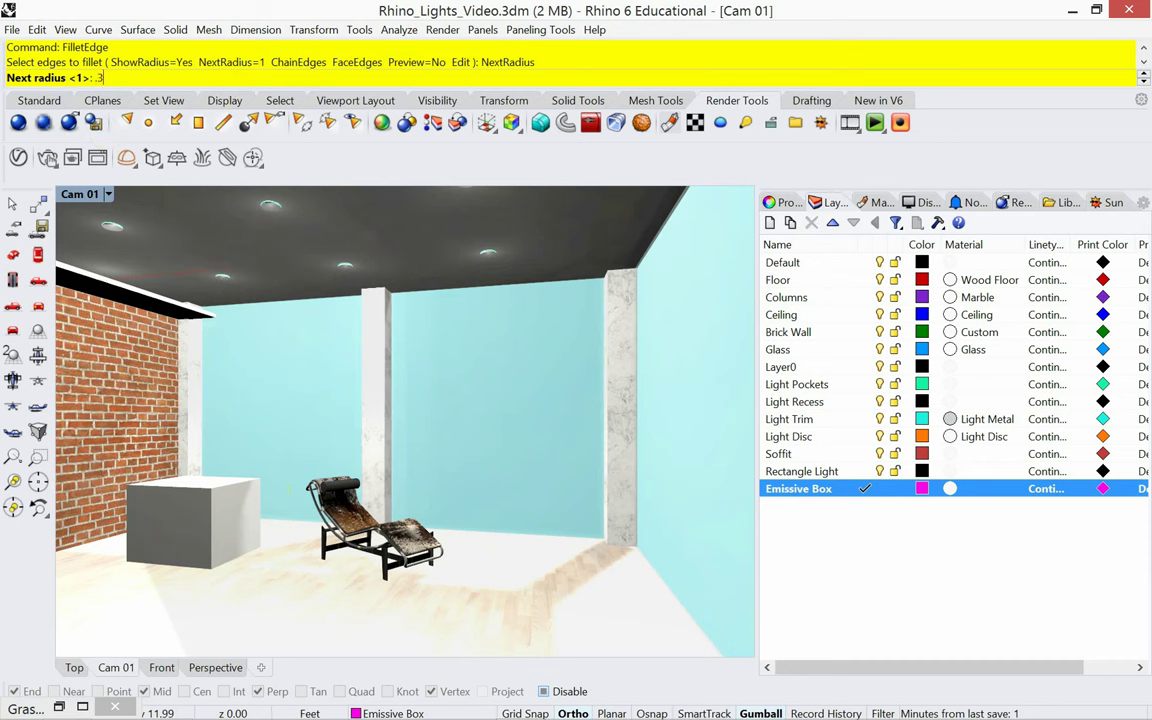
key(Return)
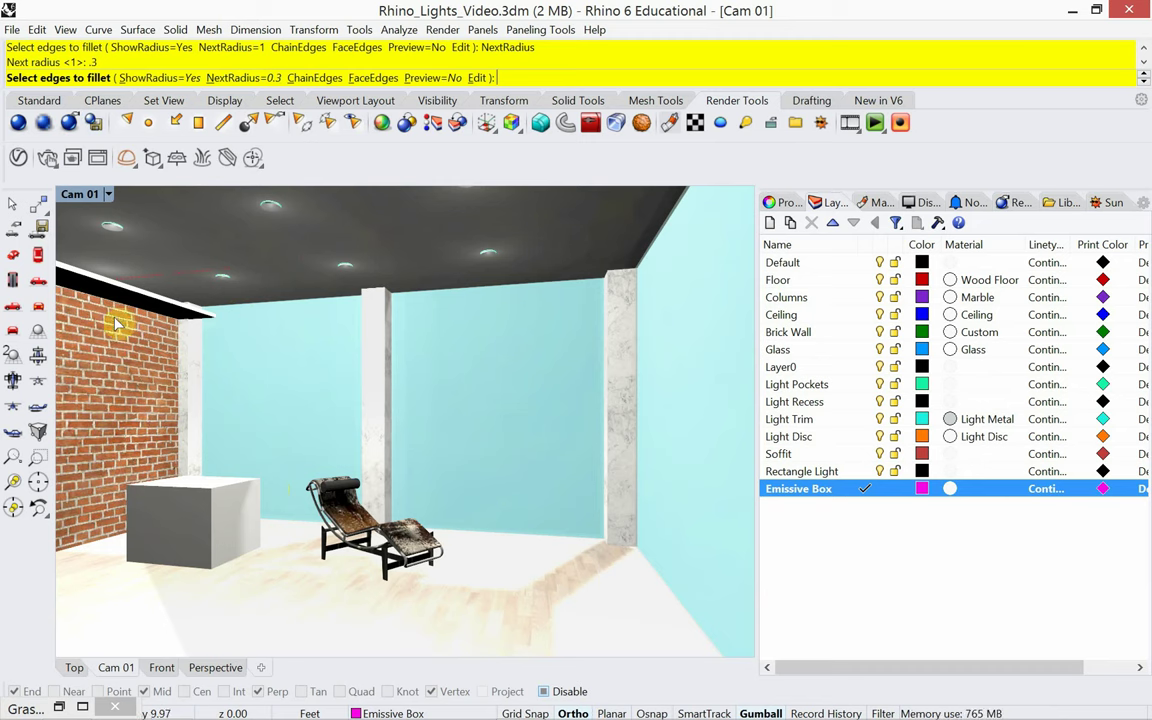
drag(99, 598, 287, 449)
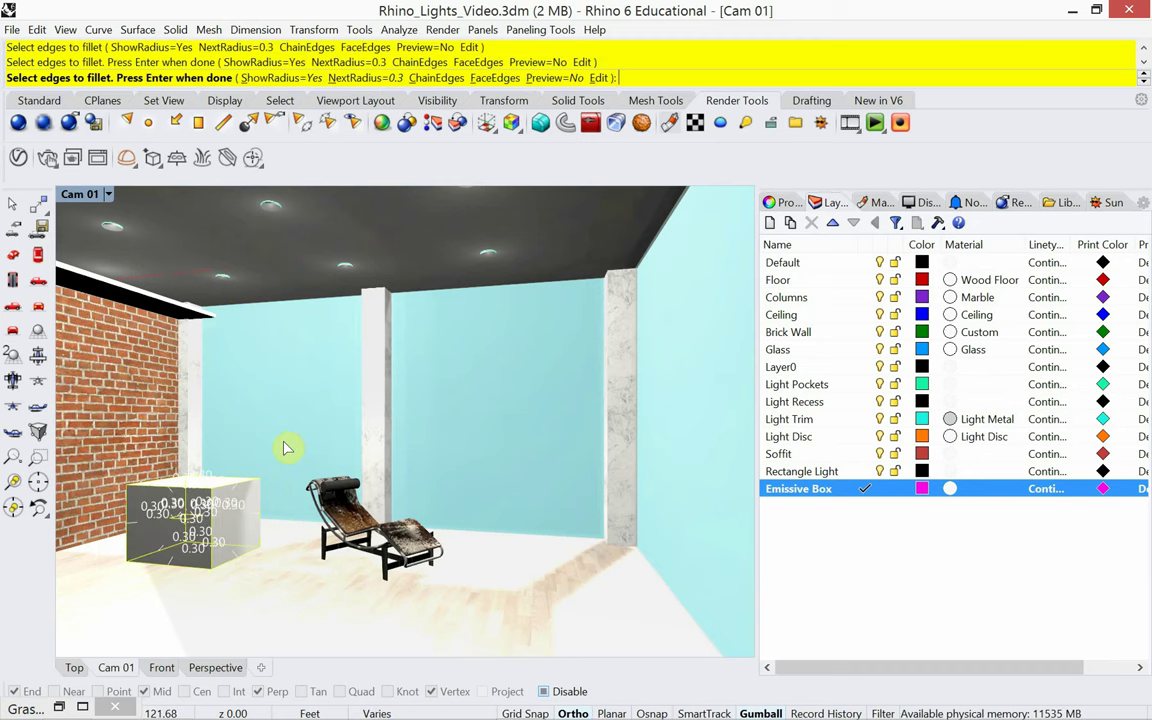
right_click(286, 445)
right_click(283, 440)
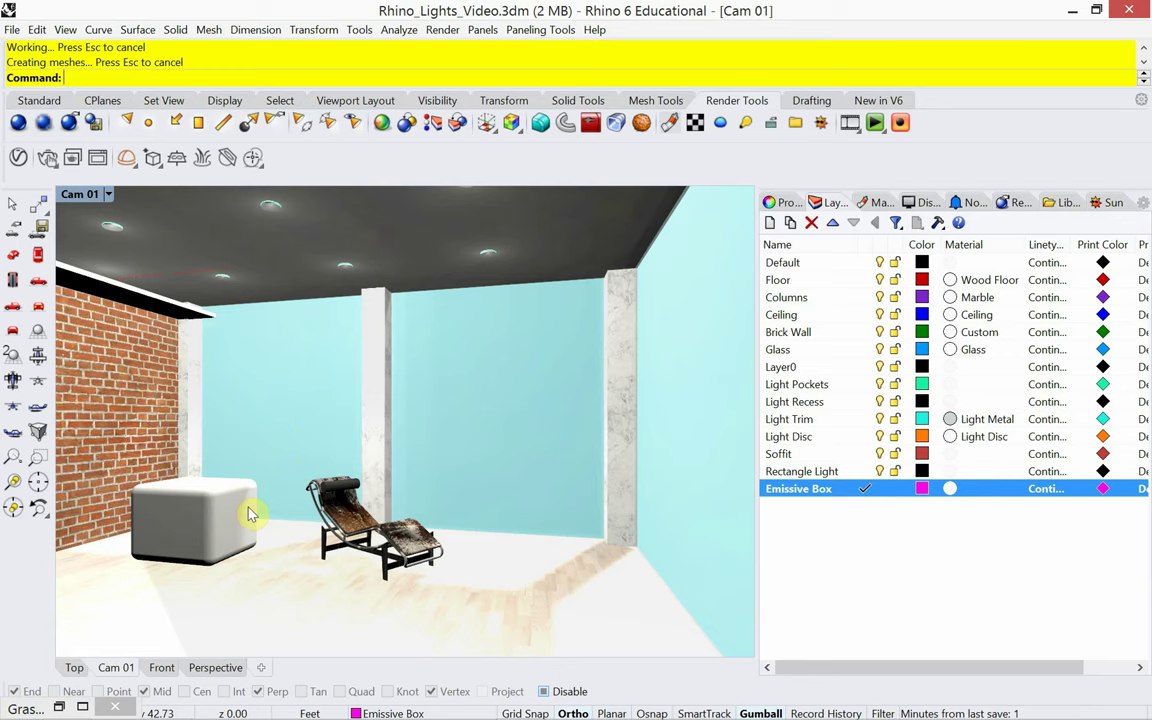
Step: Give the Emissive Box layer a material named Emmisive with the Custom type
click(951, 490)
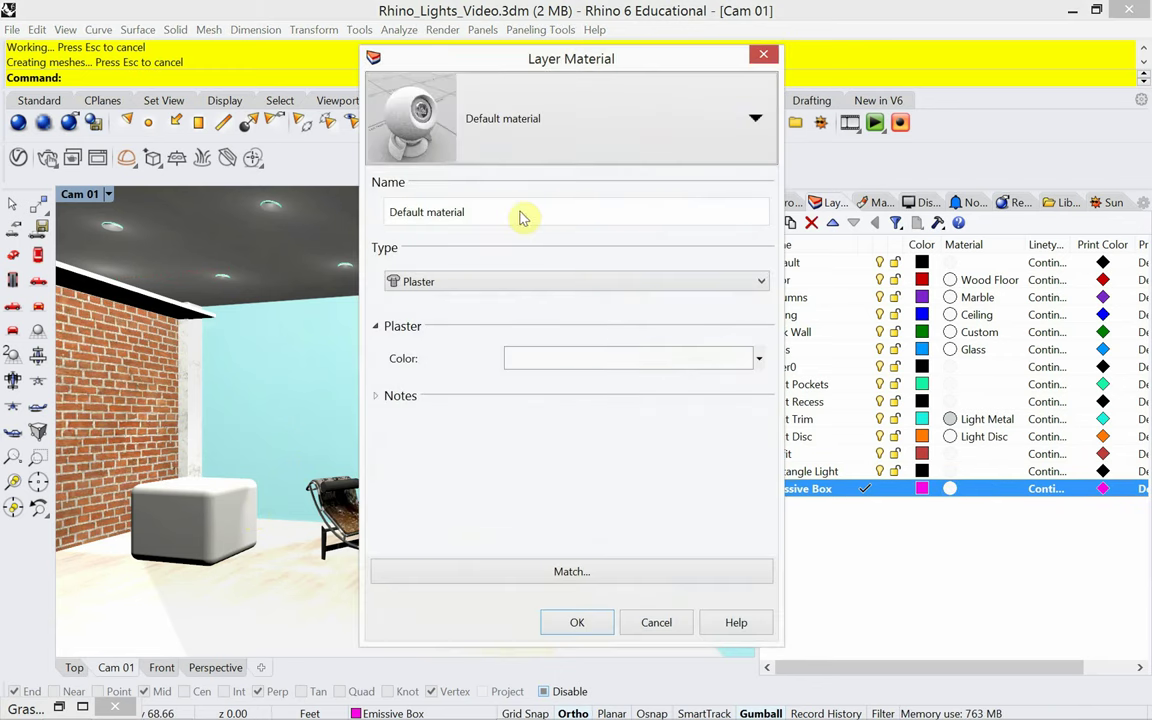
drag(496, 213, 373, 211)
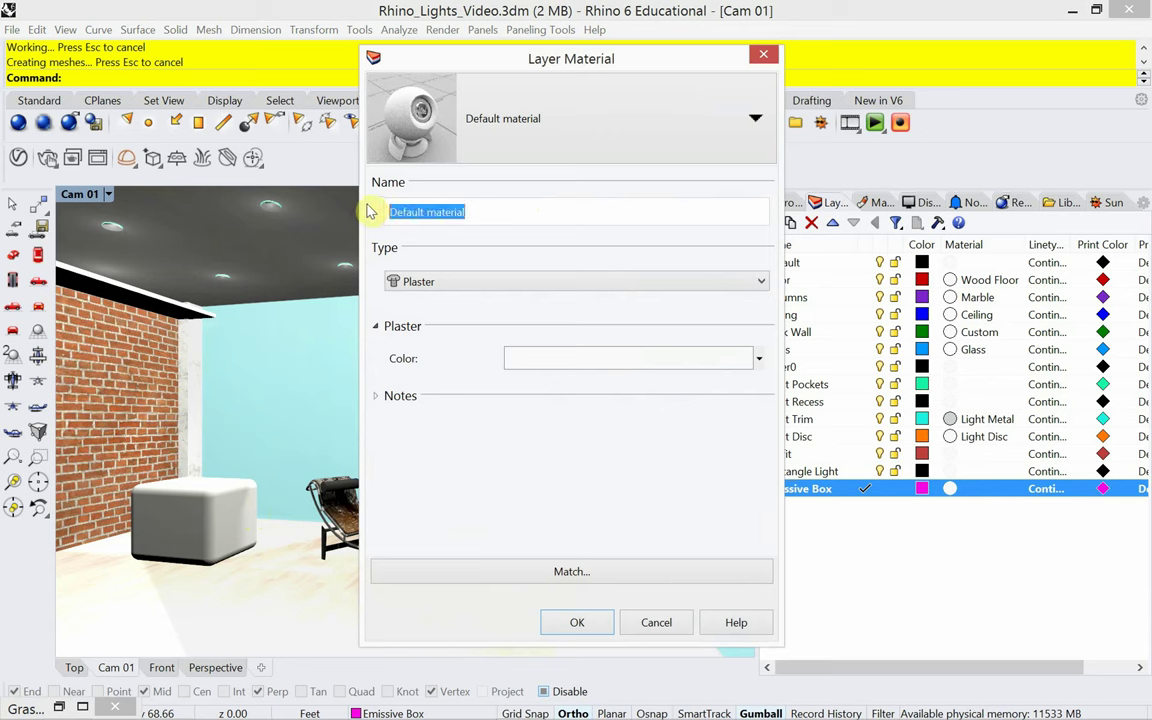
text(Emmisiv)
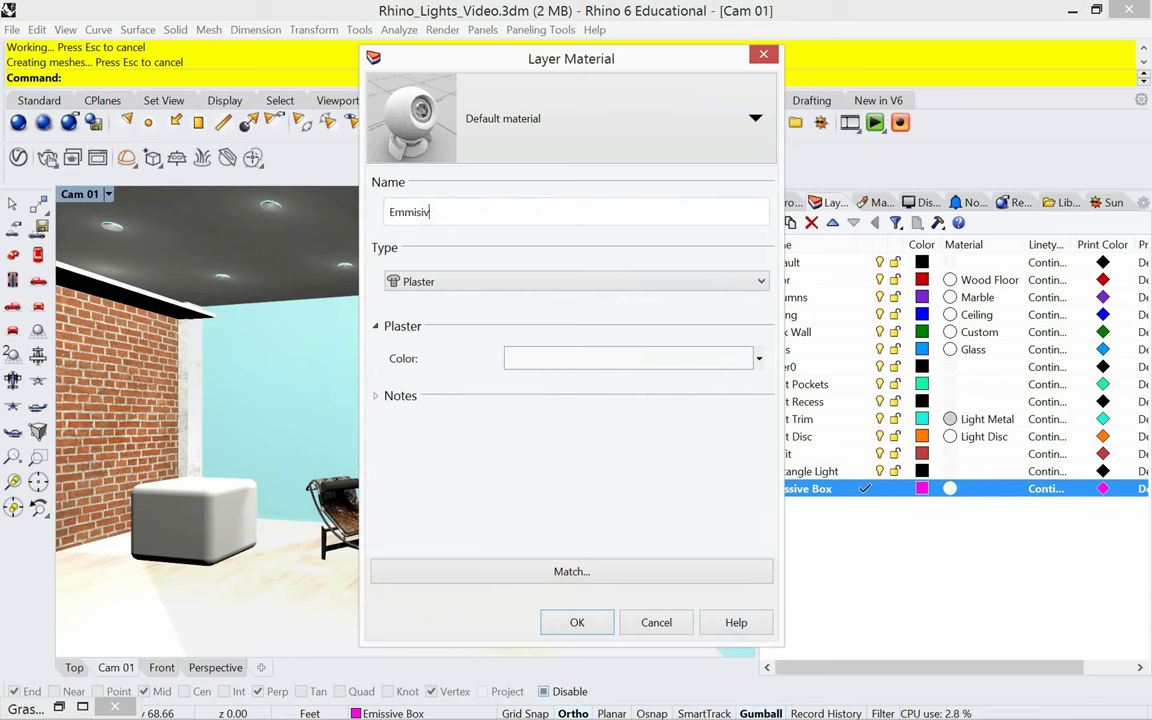
text(e)
click(450, 283)
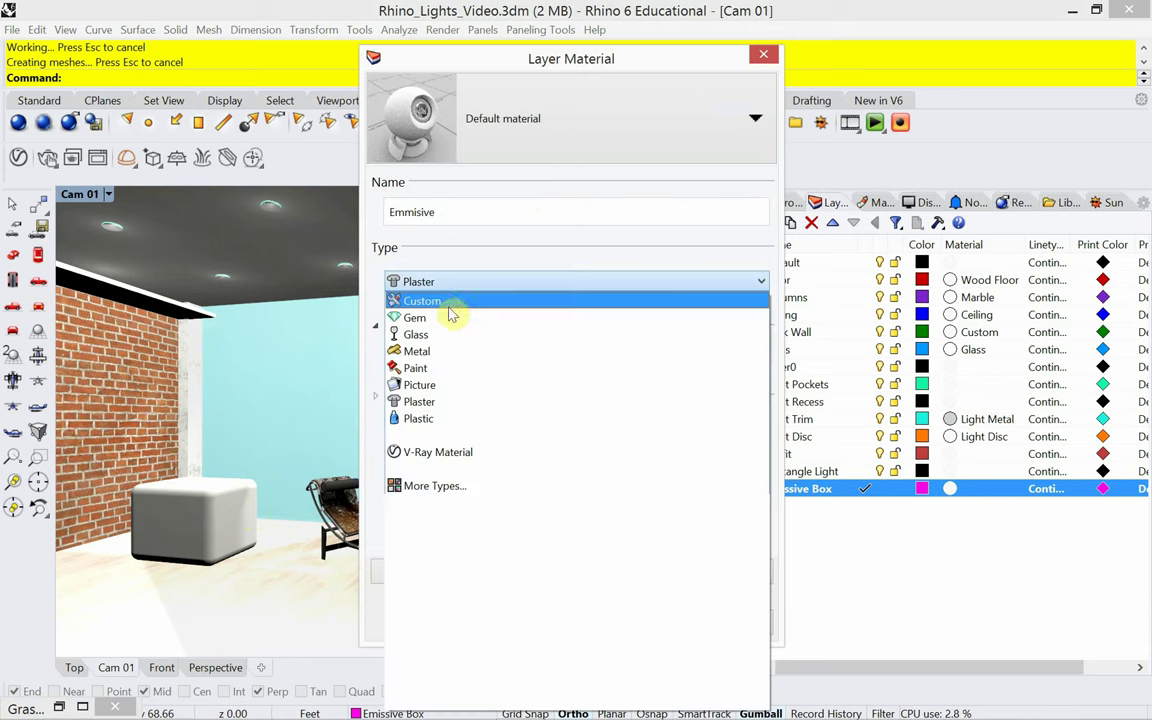
click(450, 302)
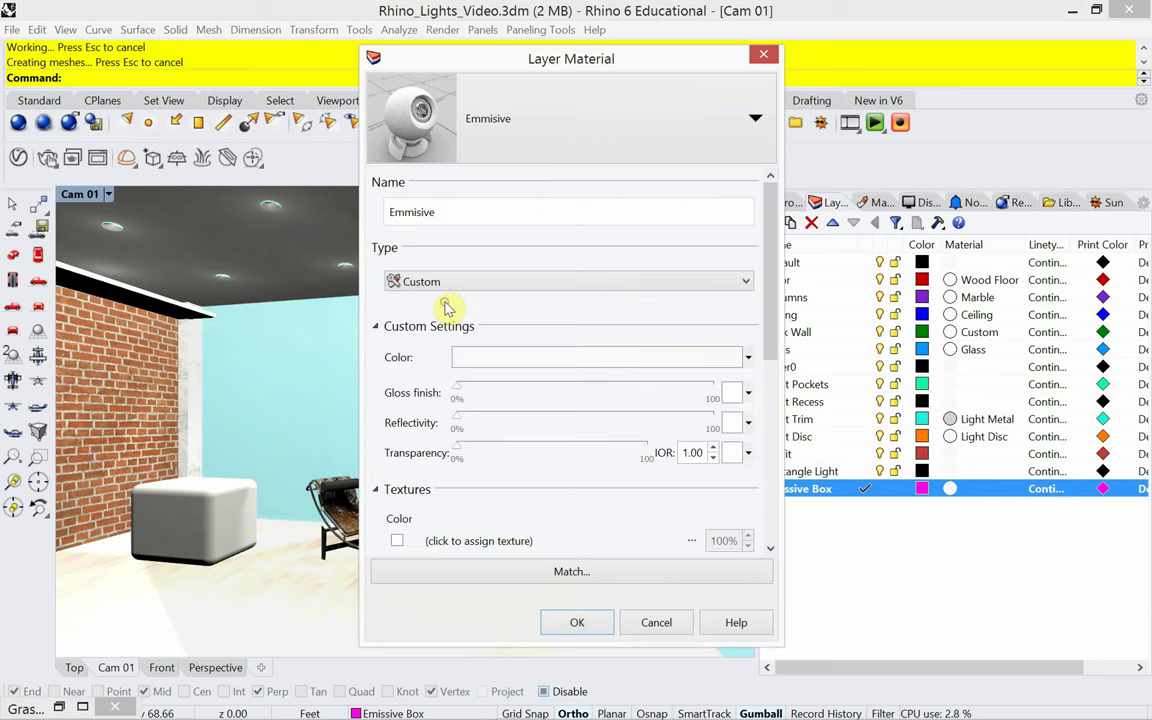
Step: Set the Emmisive material's color to a bright magenta
click(512, 360)
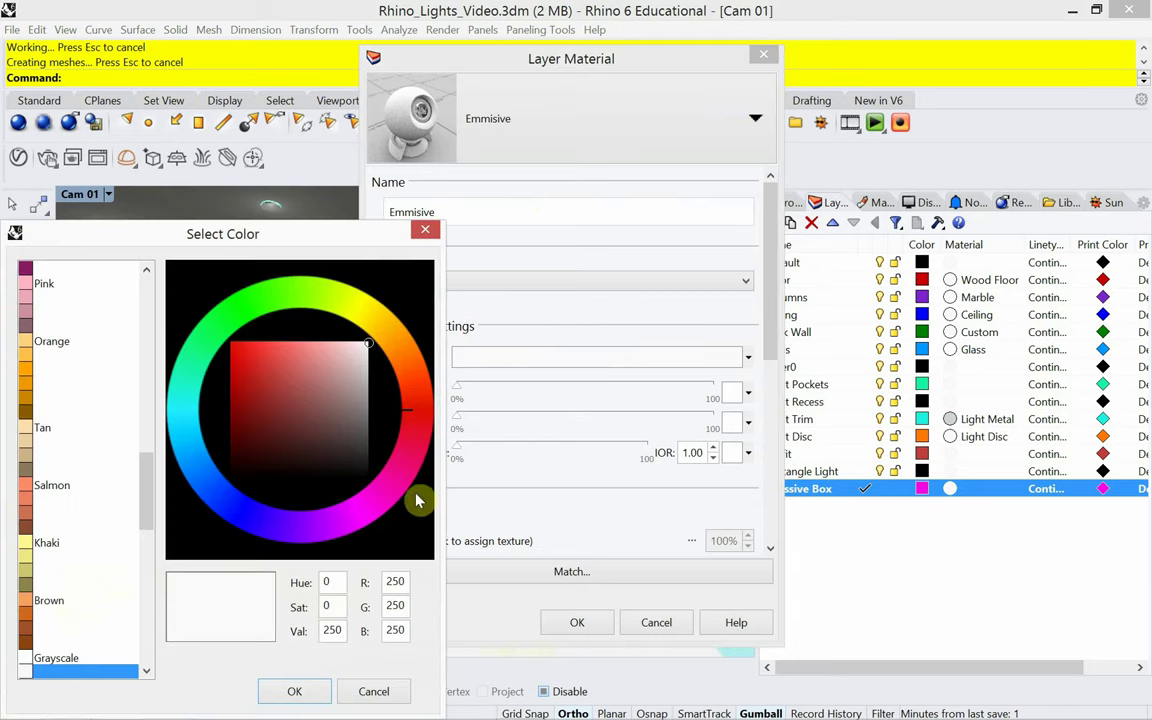
click(372, 516)
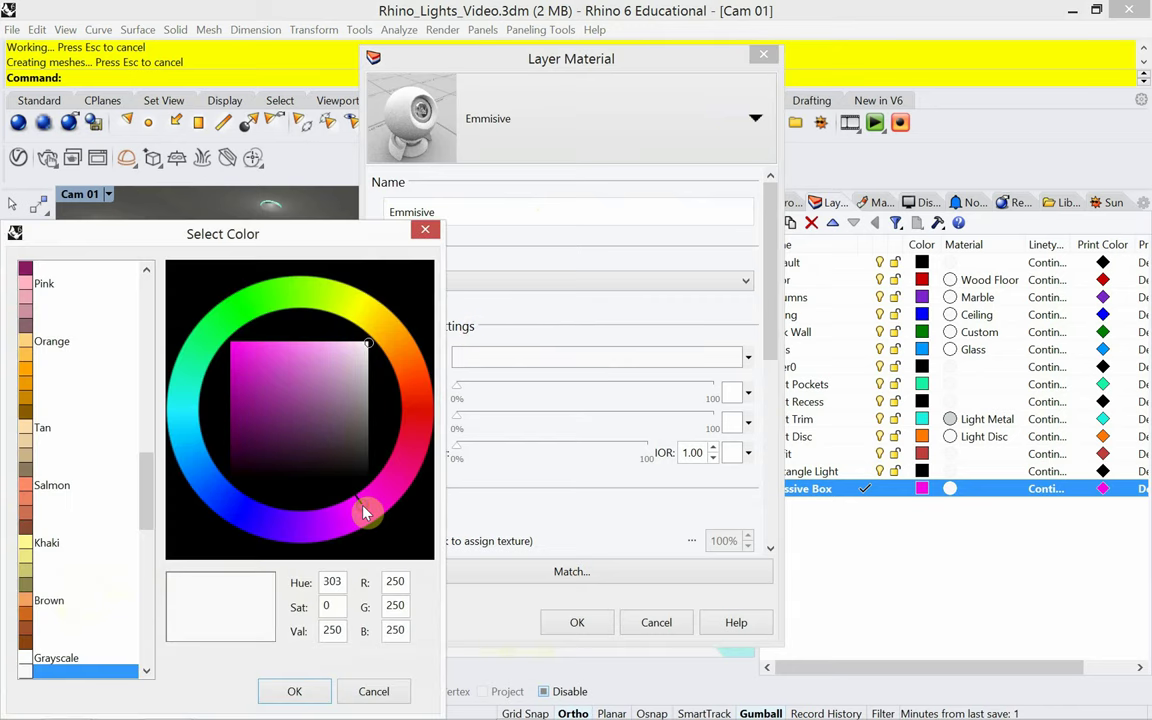
click(251, 362)
click(293, 690)
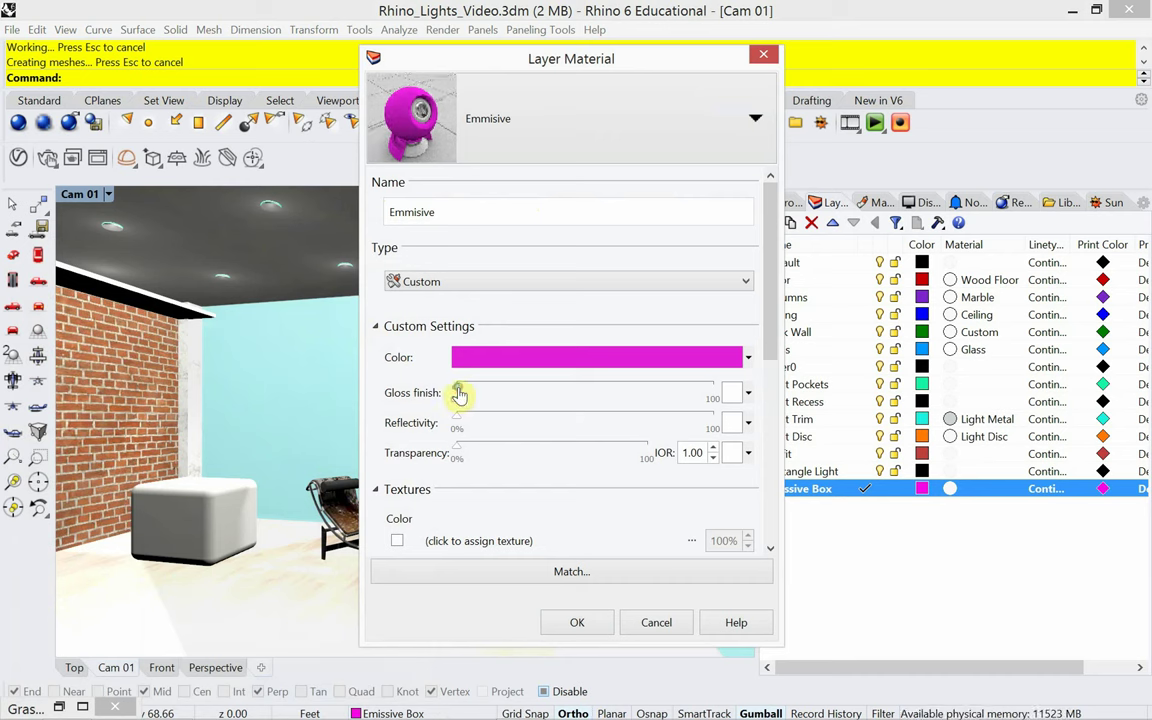
Step: Set the Emmisive material's gloss finish to 6%, reflectivity to 14% and transparency to 28%, and enable self-illumination
drag(460, 393, 511, 467)
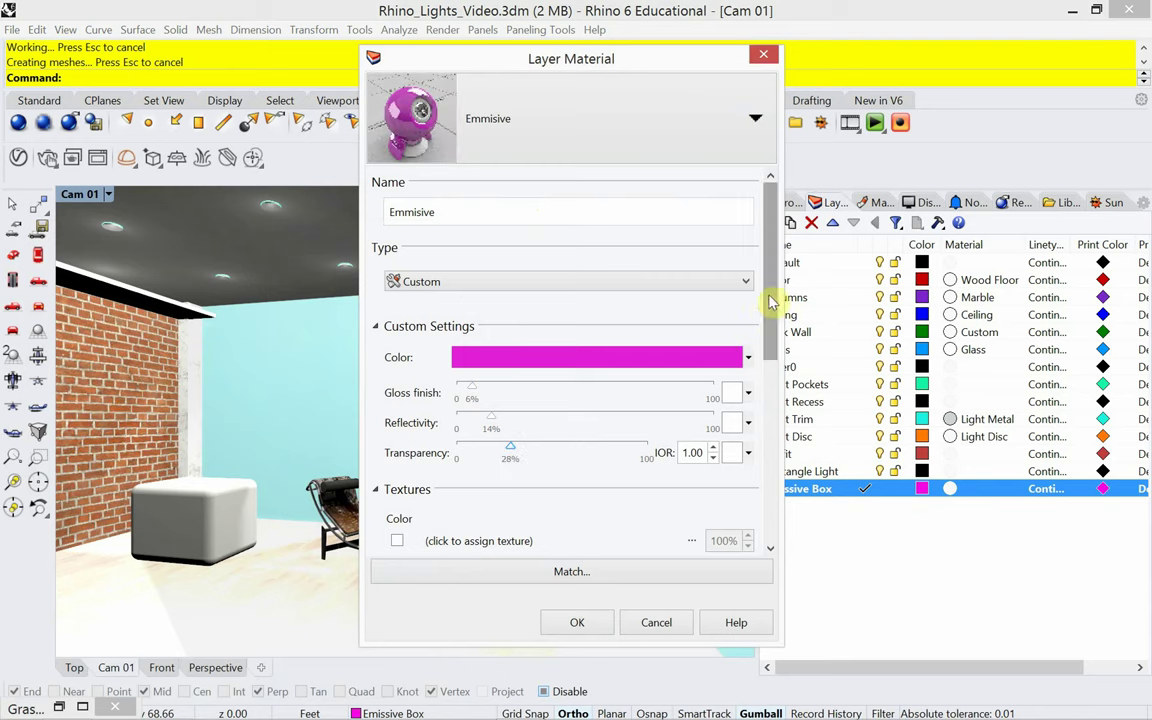
drag(766, 303, 797, 500)
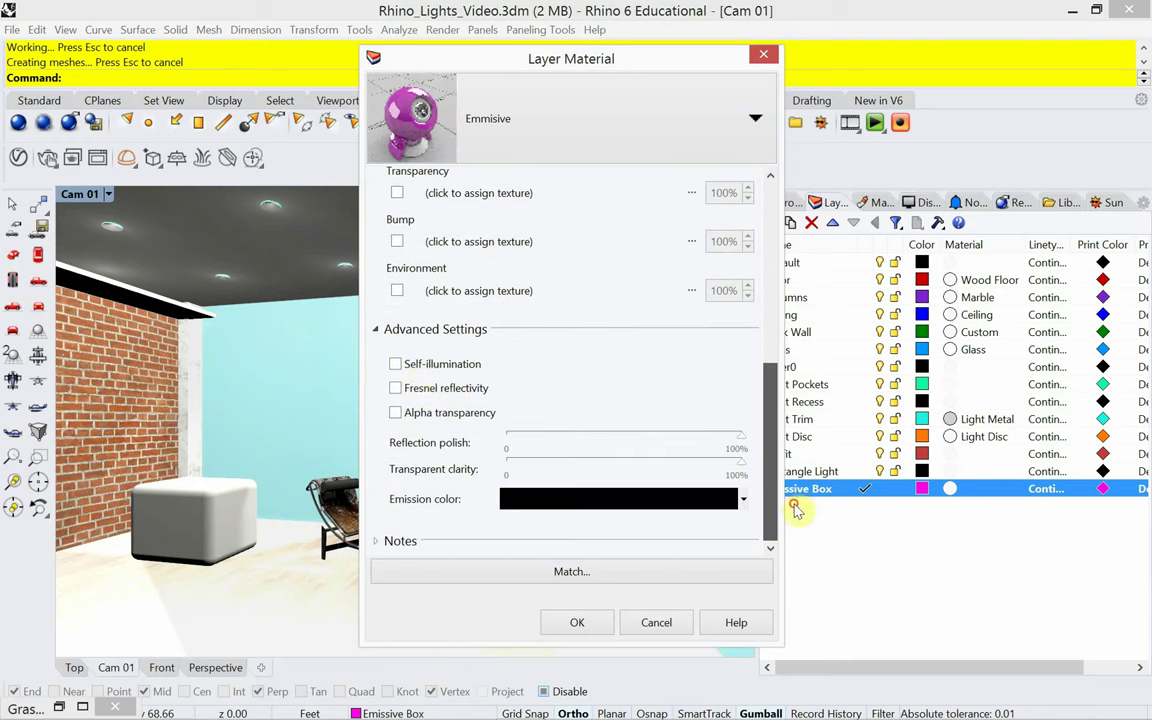
click(396, 365)
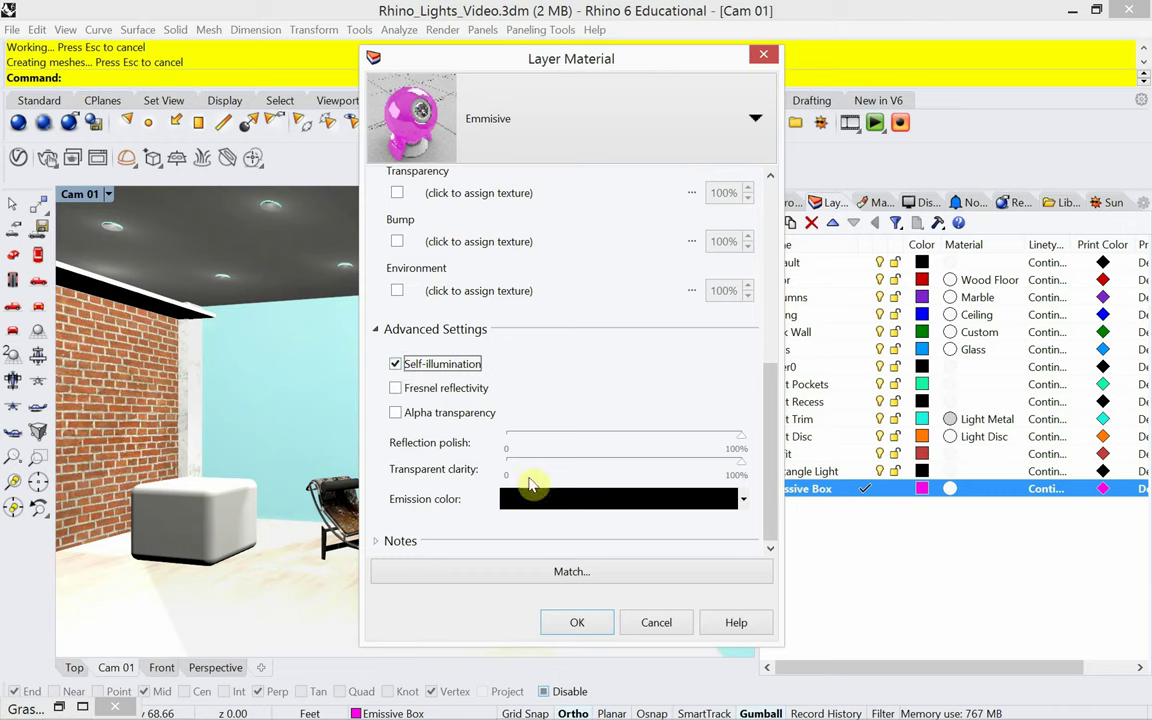
Step: Set the Emmisive material's emission color to magenta with hue 310 and apply the material to the Emissive Box layer
click(575, 510)
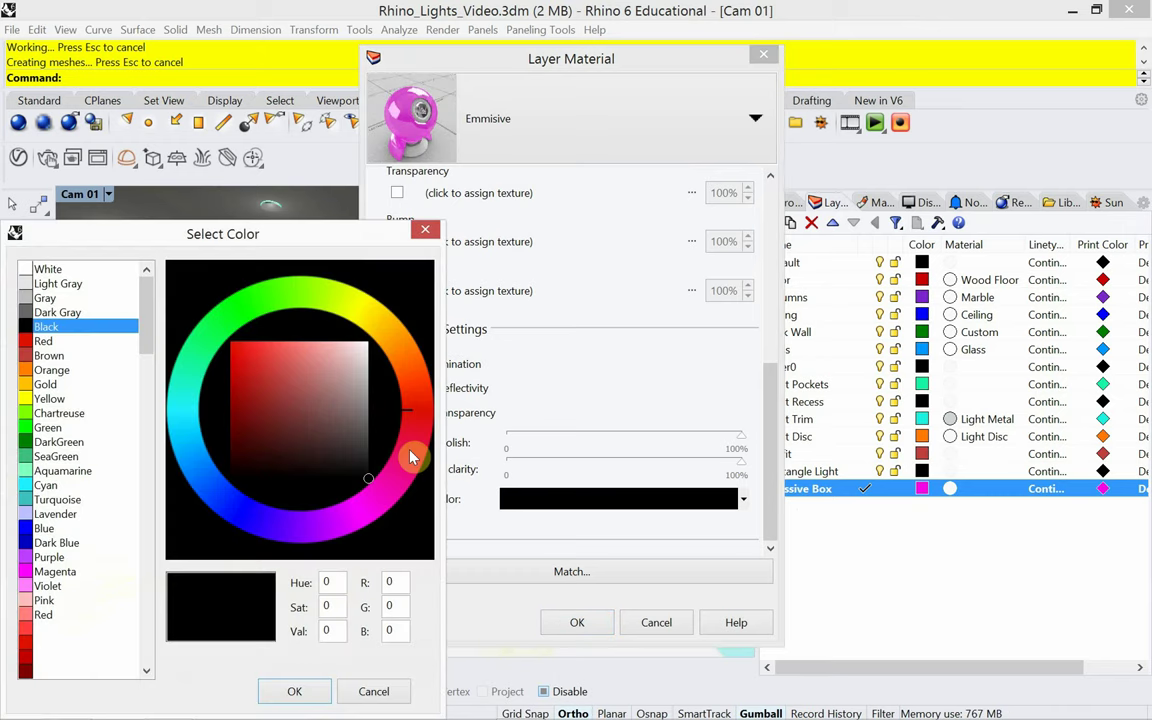
click(377, 508)
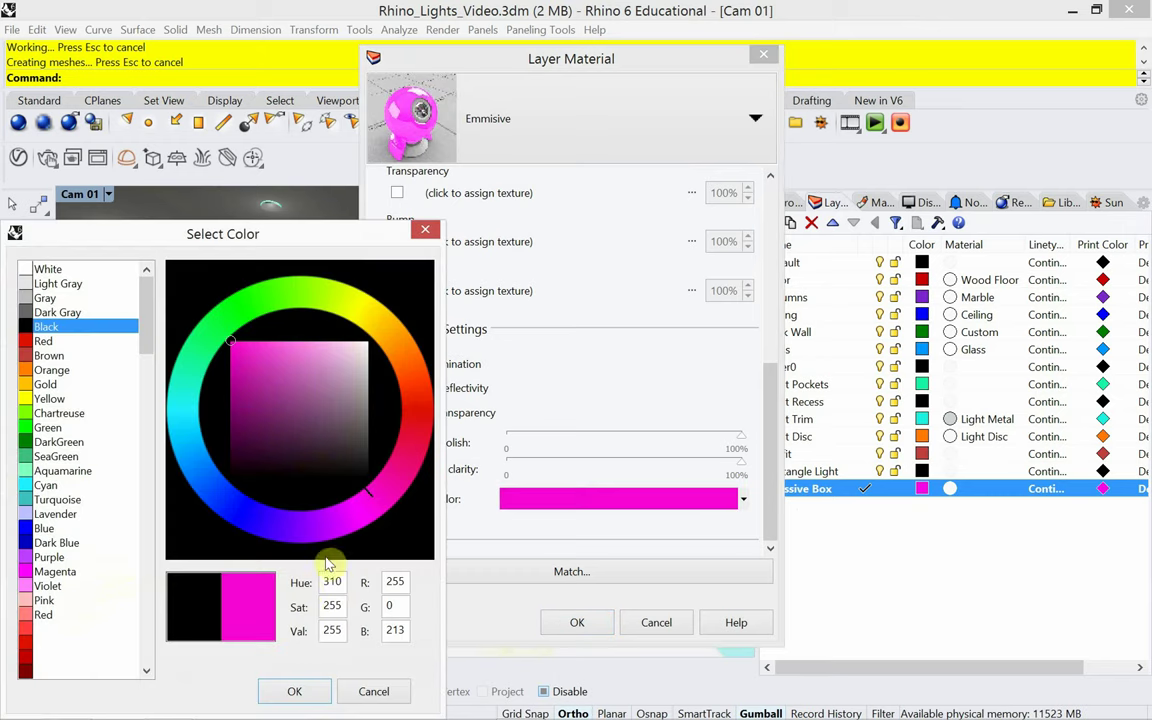
click(291, 691)
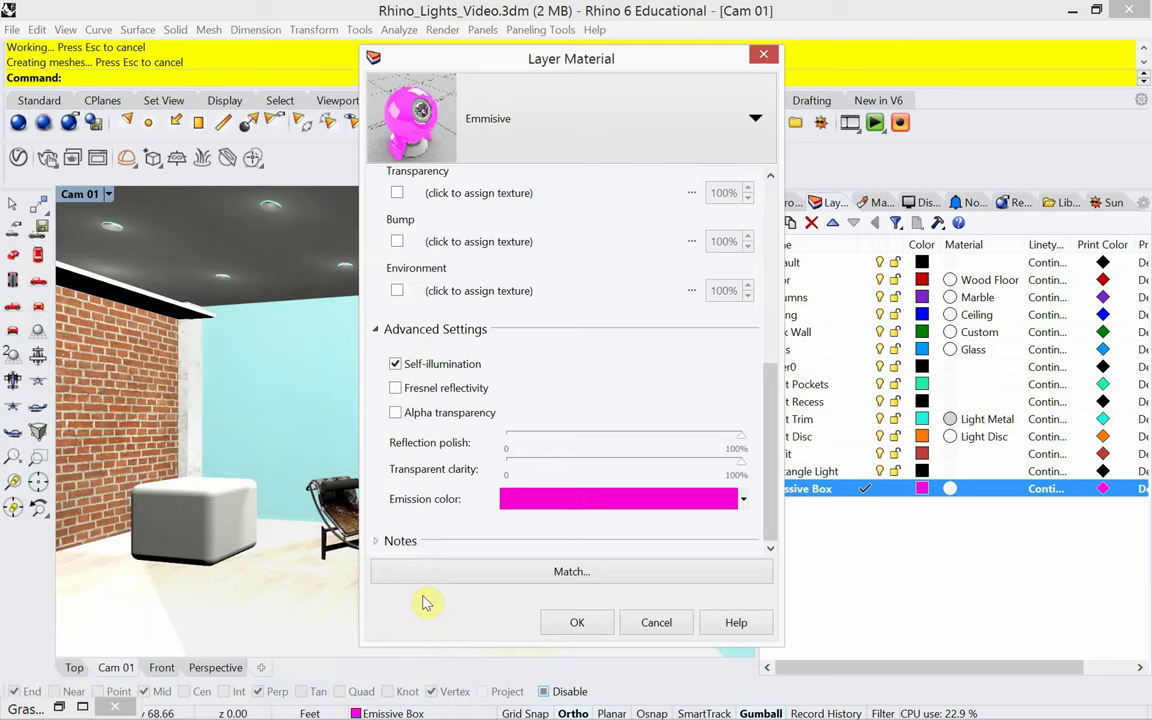
click(576, 624)
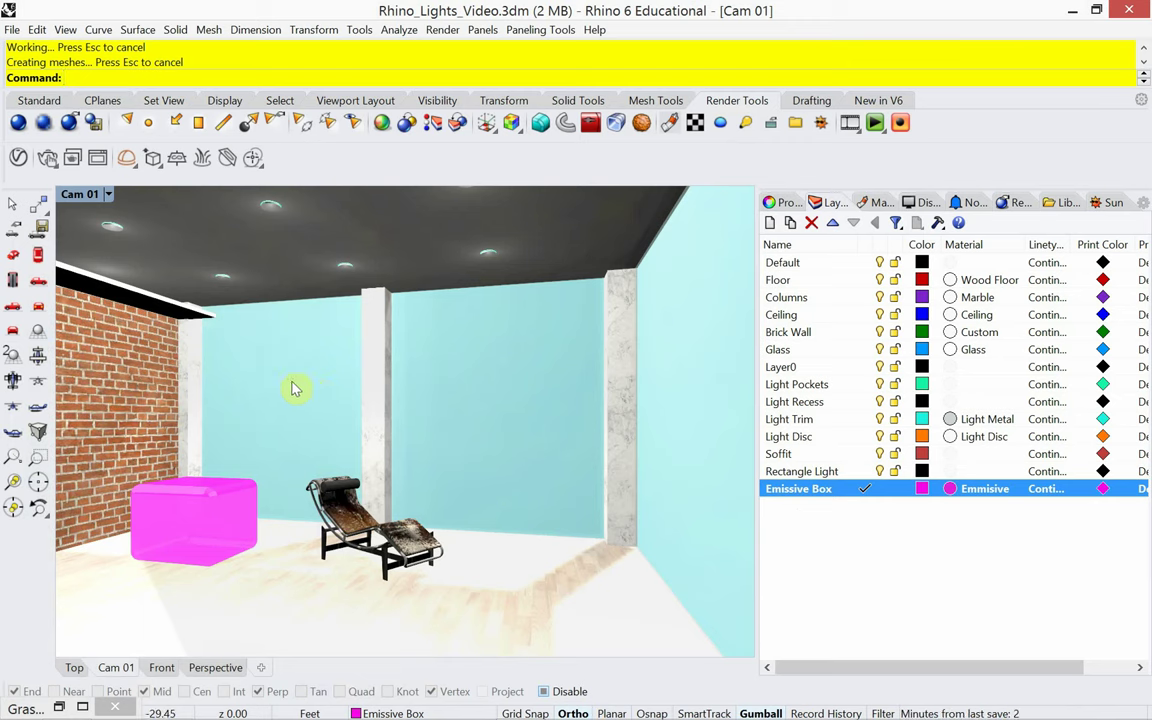
Step: Hide the Glass layer and test-render only the area around the magenta box with RenderInWindow, aborting and closing the render when the box has been checked
click(876, 350)
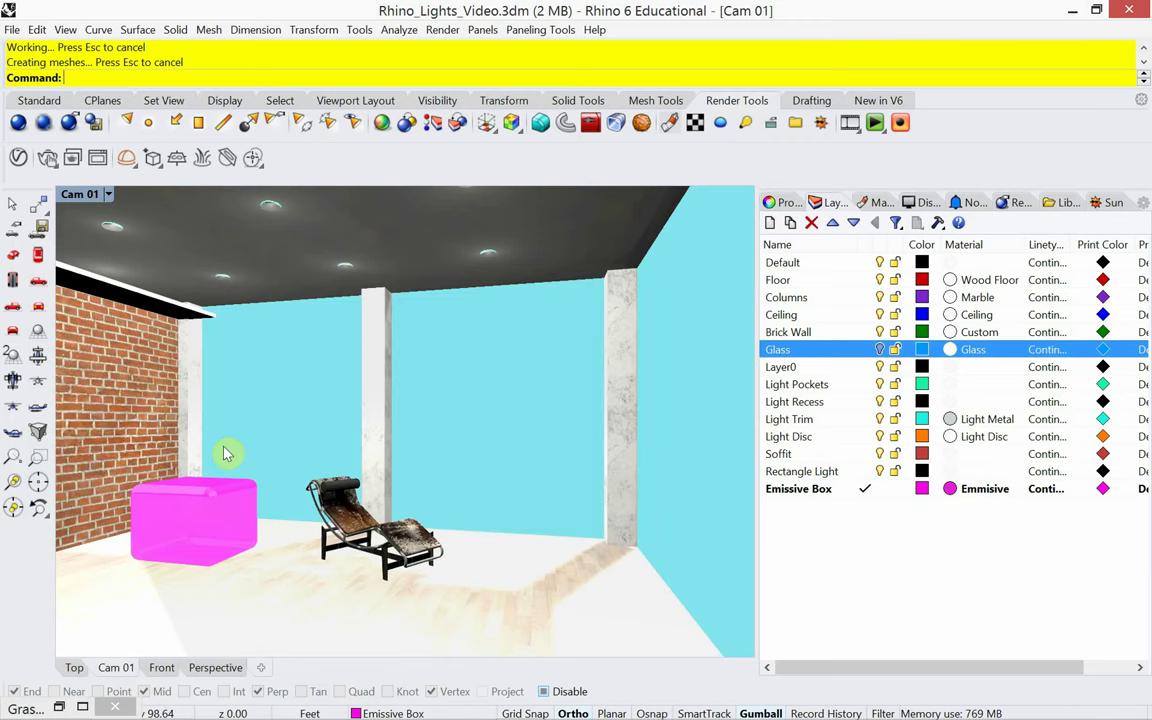
text(Render)
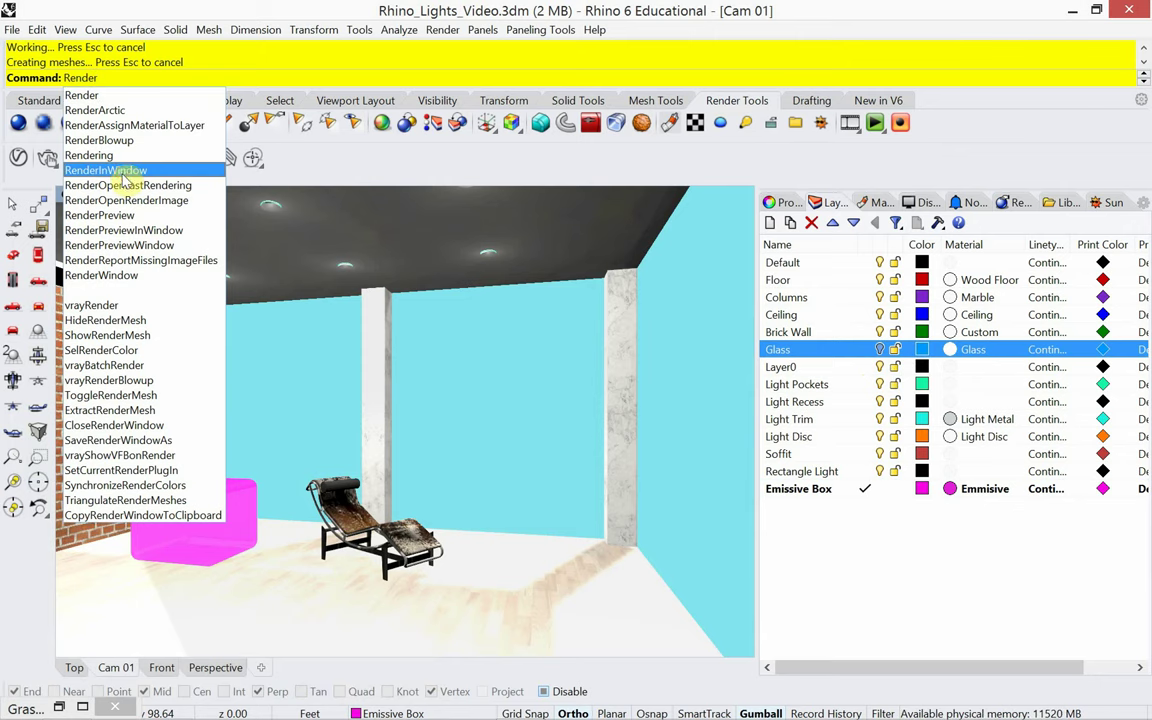
click(110, 170)
click(108, 432)
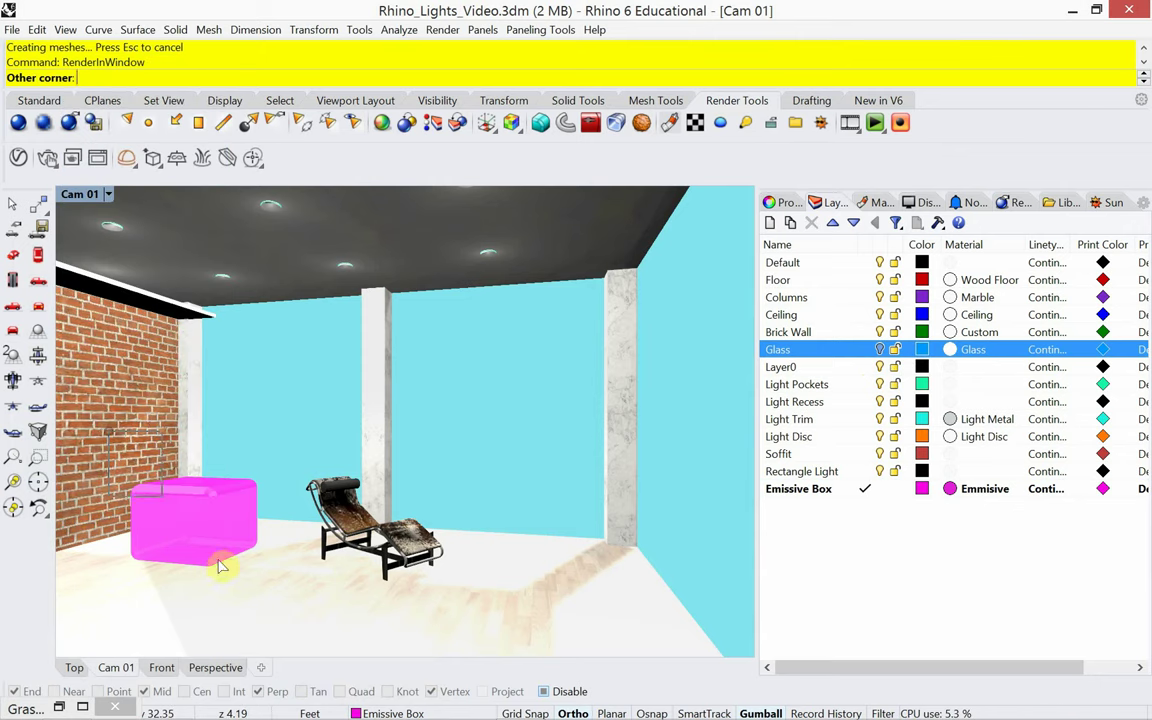
click(285, 604)
key(Return)
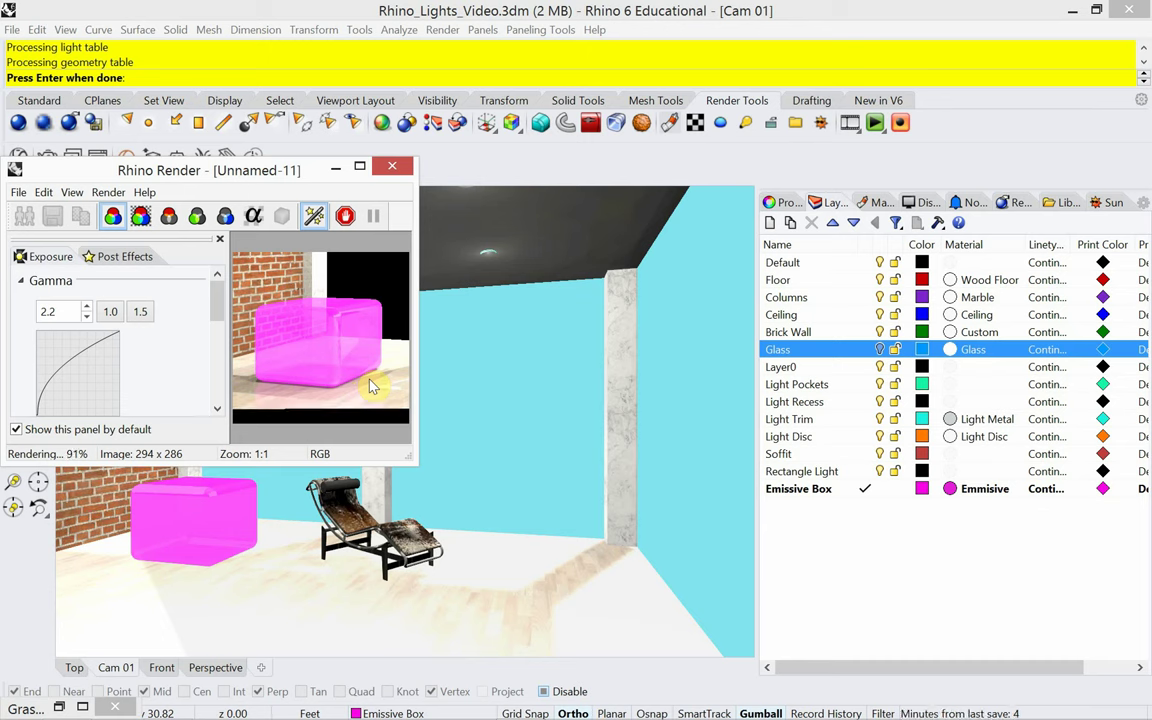
key(Escape)
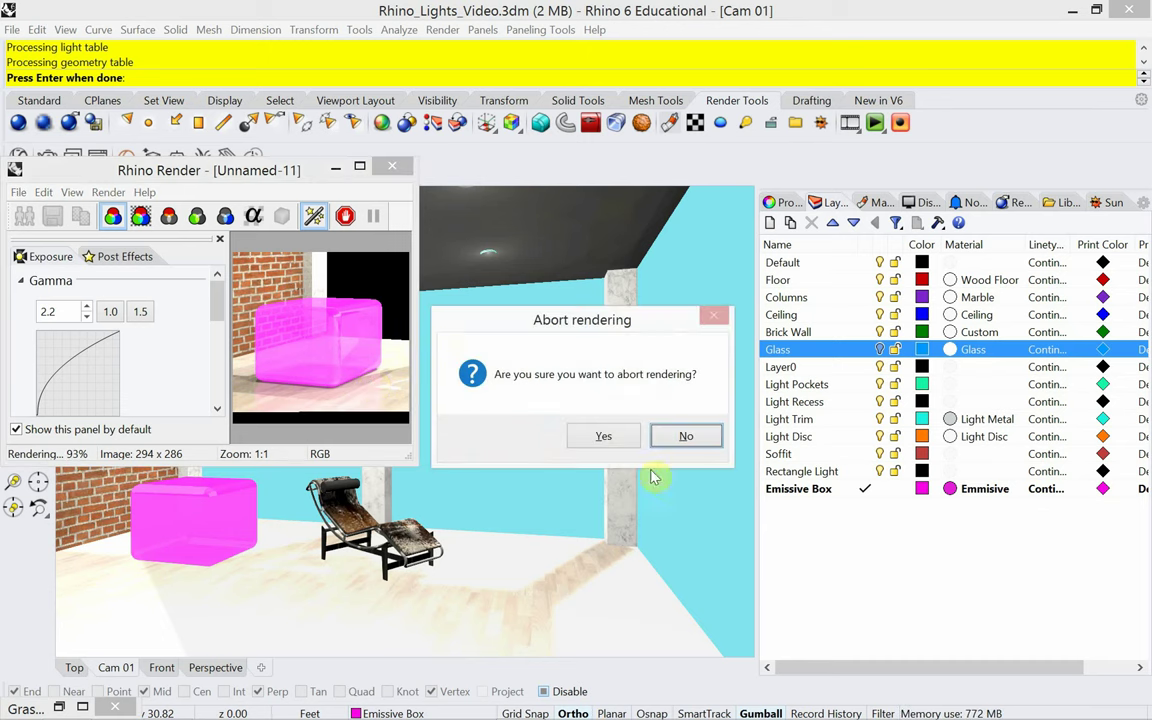
click(612, 437)
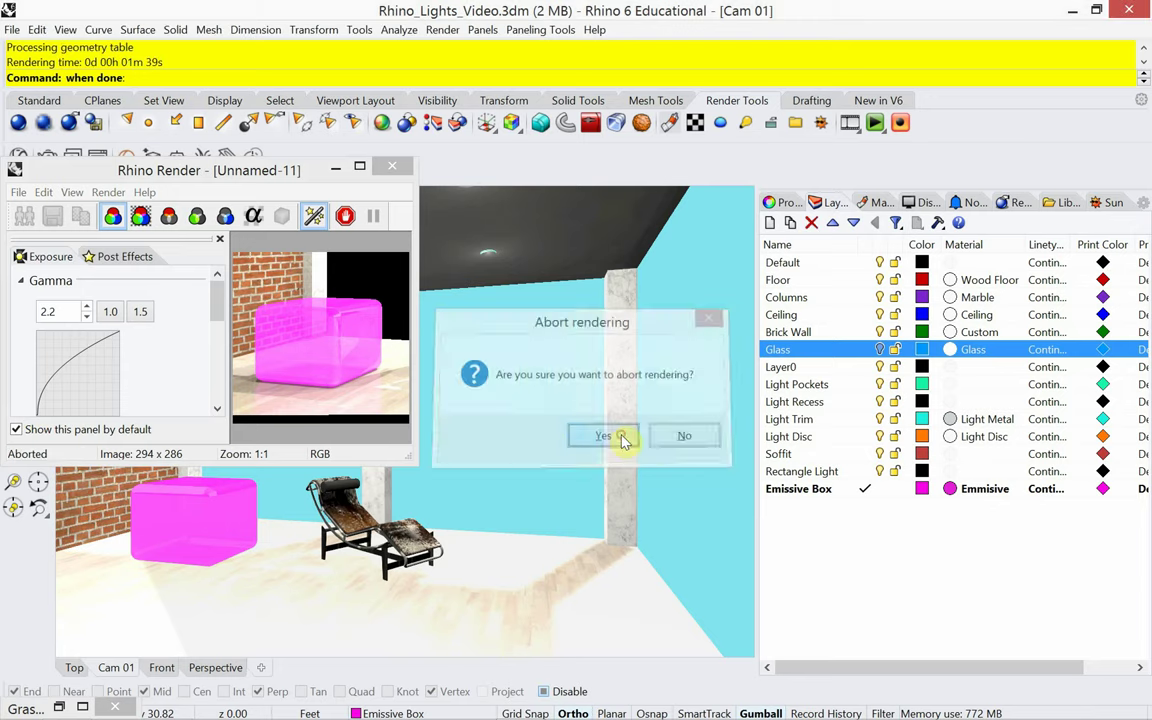
click(391, 166)
Step: Set the Emmisive material's gloss finish to 14% and reflectivity to 9%
click(946, 489)
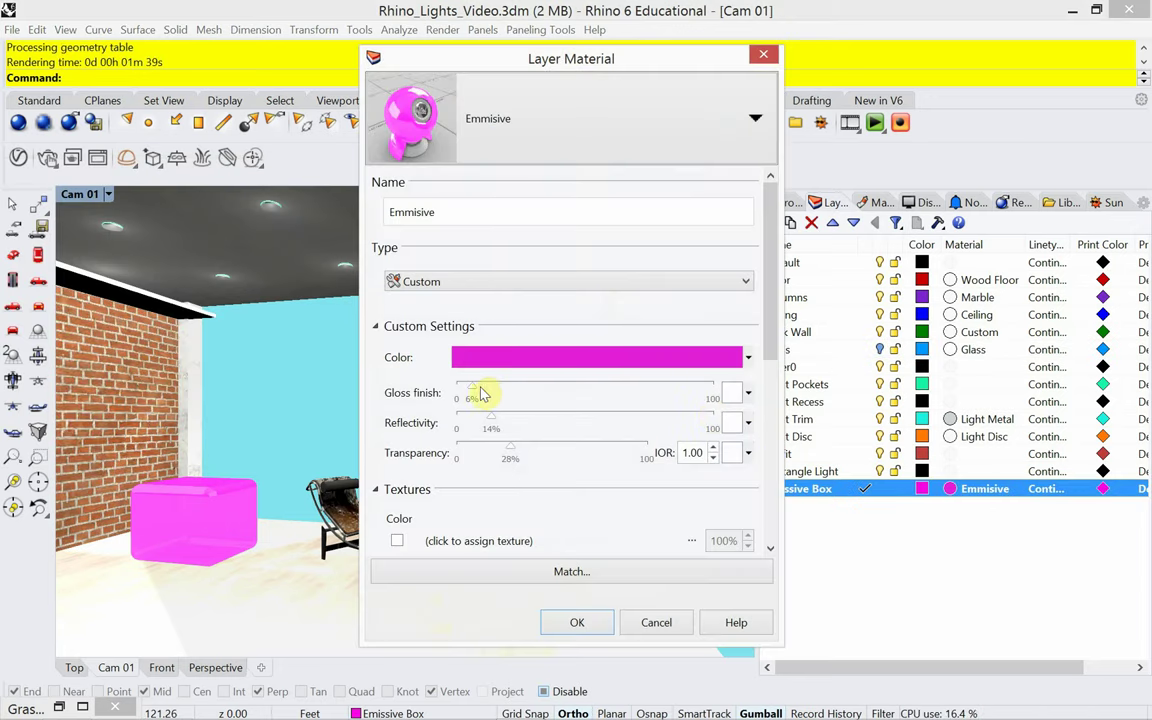
drag(474, 395, 494, 393)
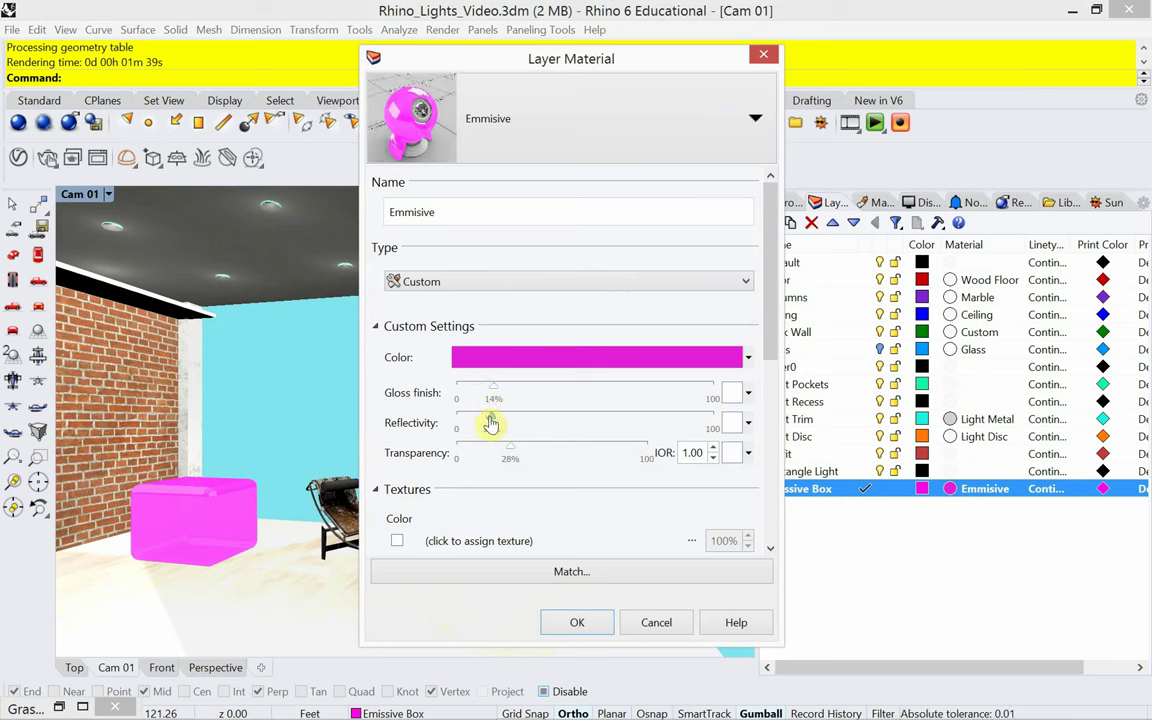
drag(490, 423, 478, 424)
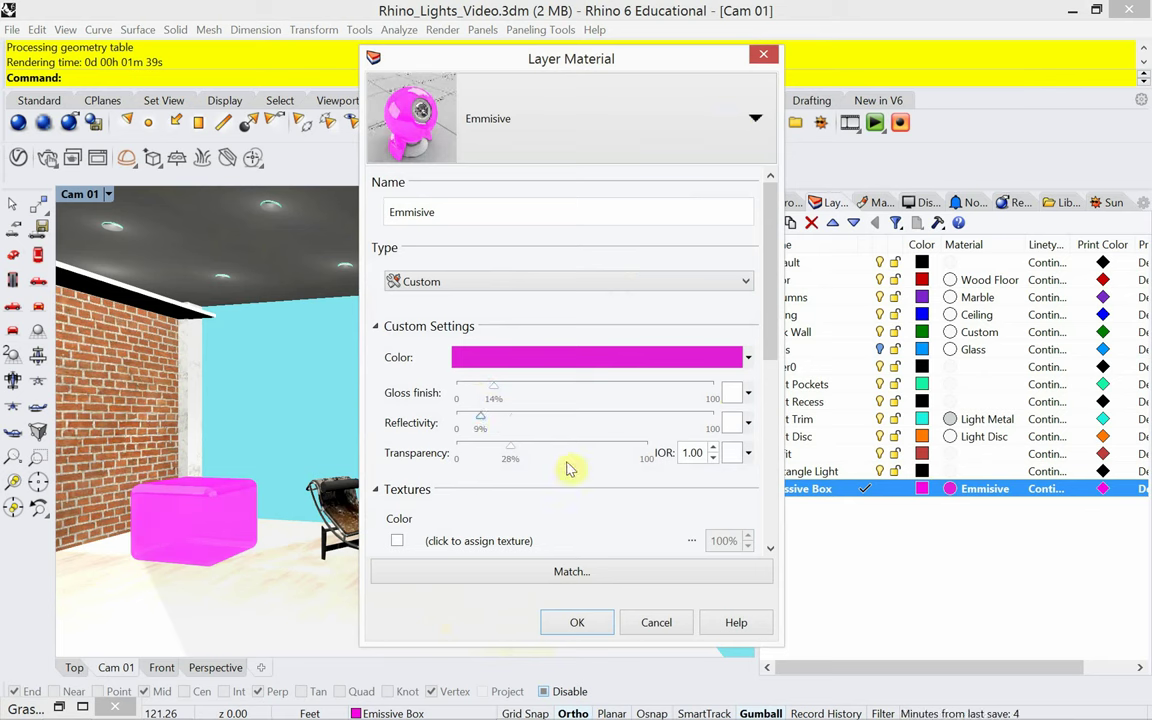
click(577, 622)
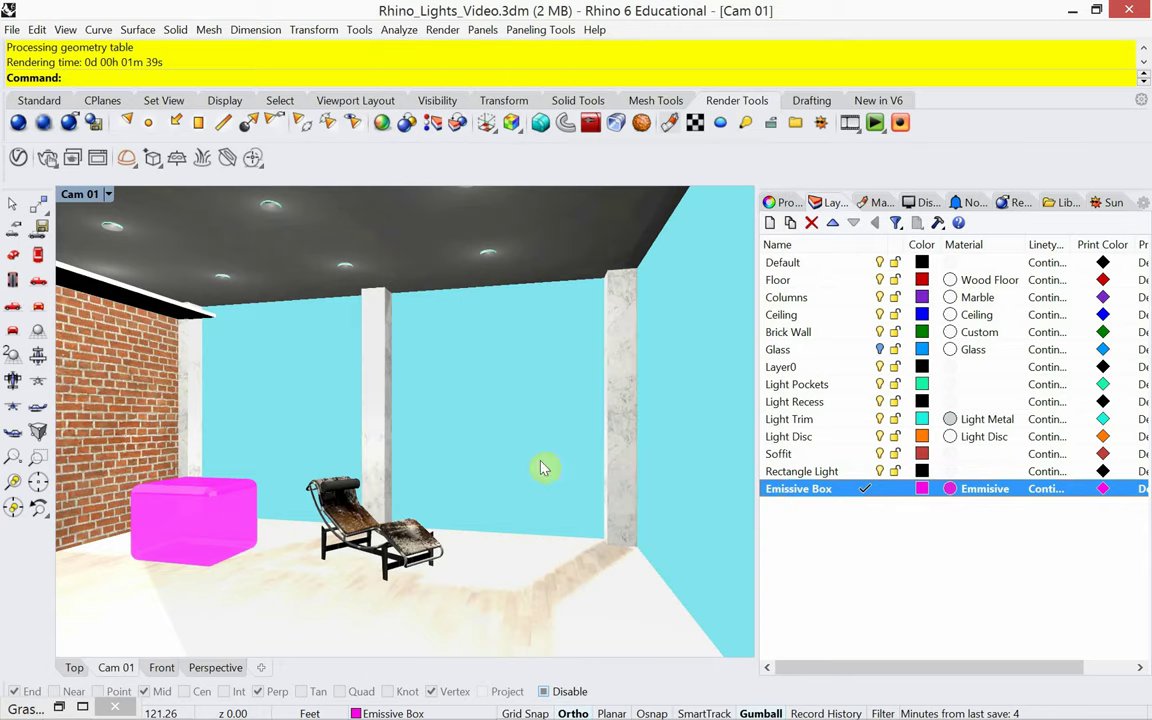
Step: Save the Rhino_Lights_Video.3dm file and turn the Glass layer back on
click(12, 29)
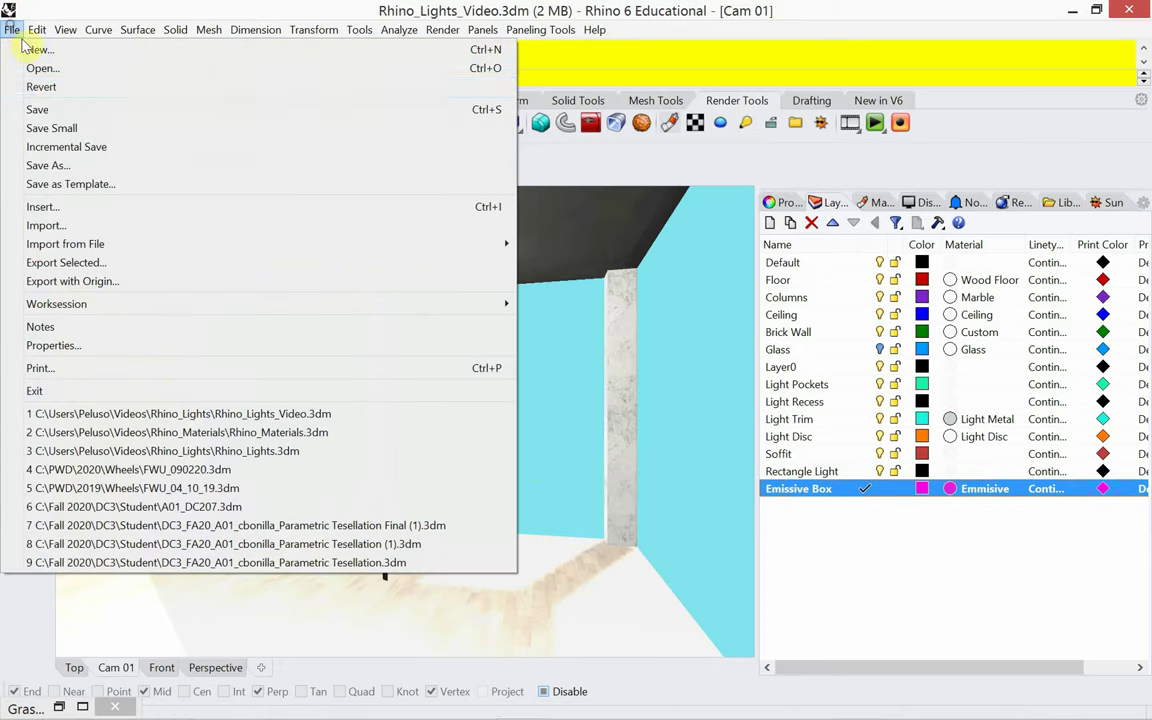
click(40, 110)
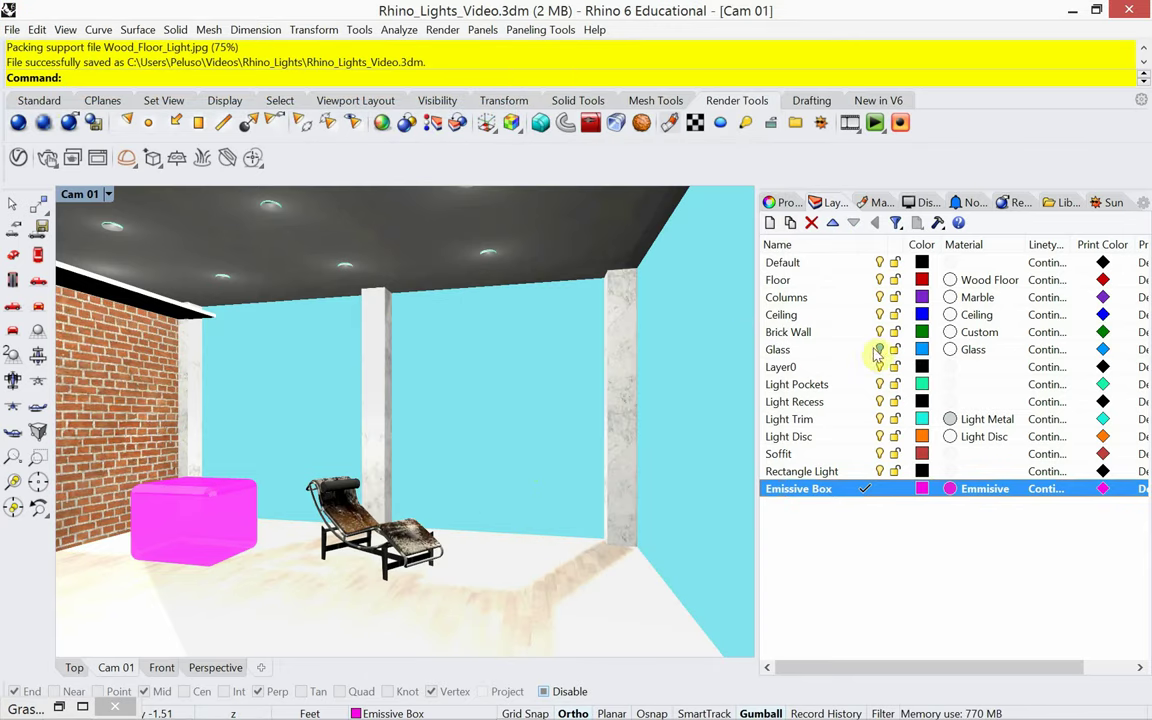
click(790, 349)
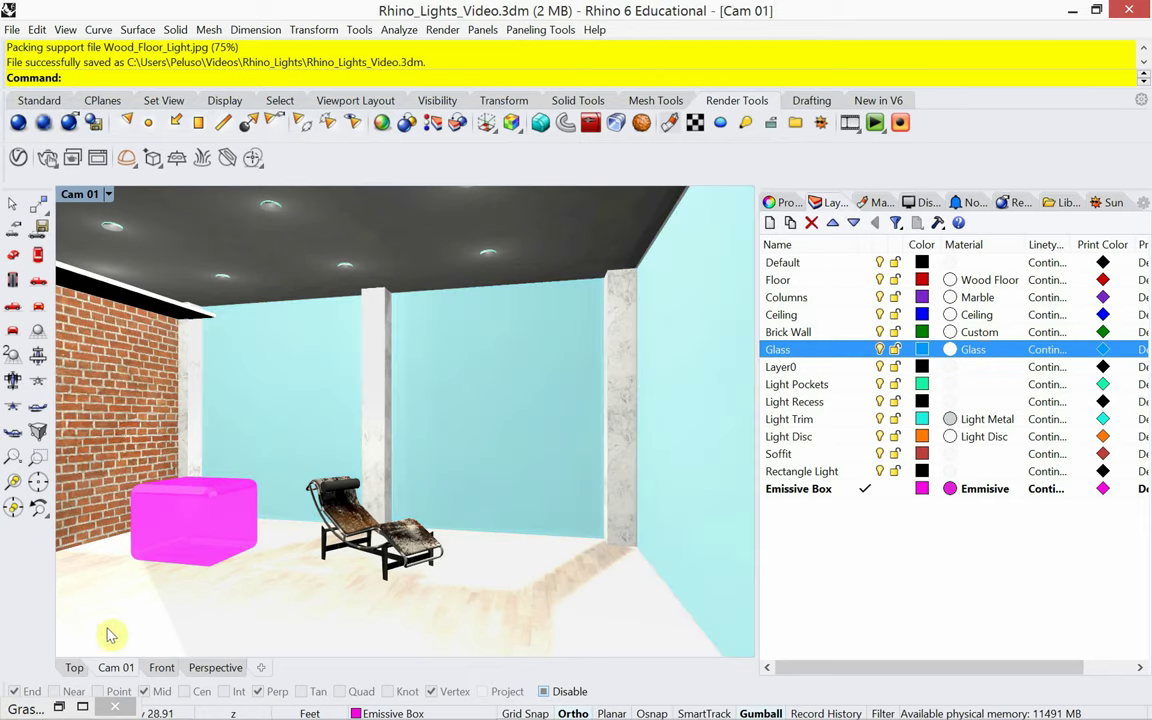
Step: Switch to Grasshopper to review the Rhino Lighting topic list beside the model, and return to Rhino
click(59, 707)
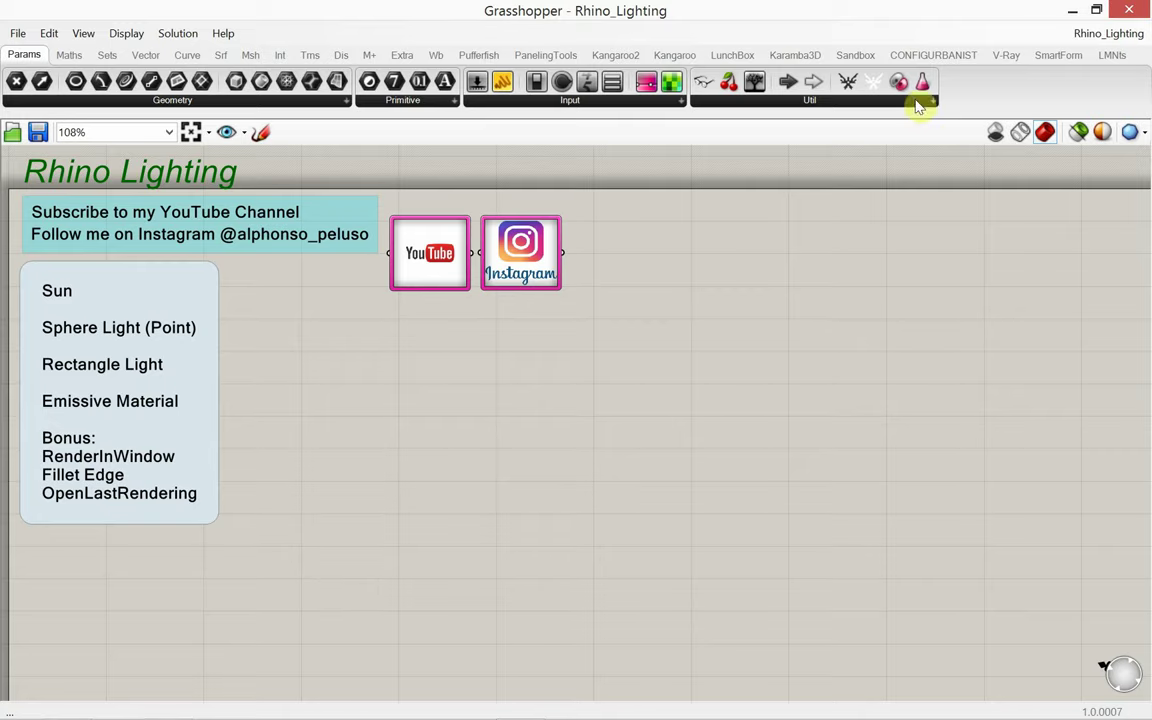
click(1096, 10)
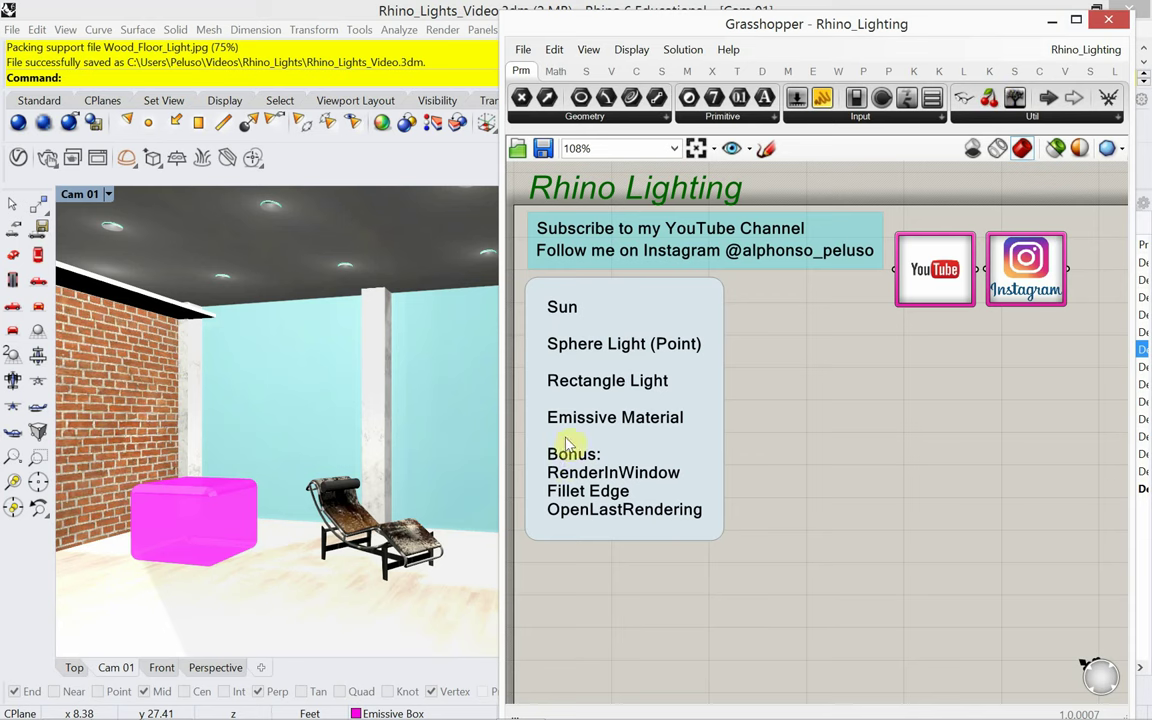
click(1049, 21)
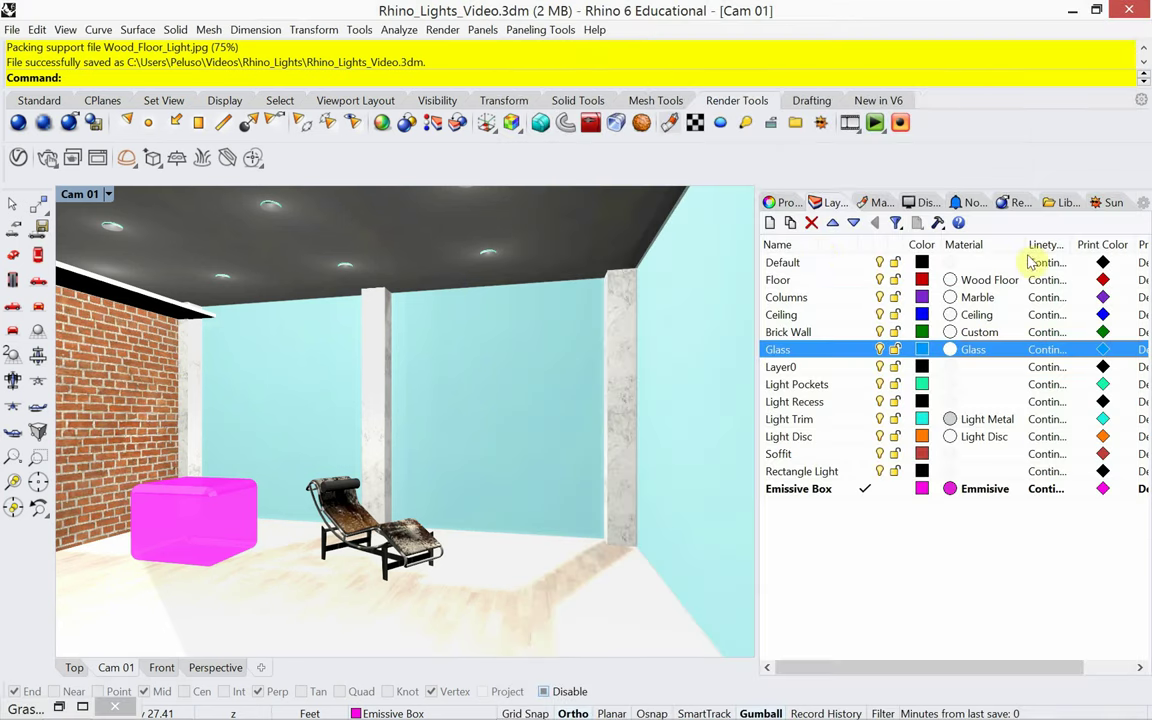
Step: Render the full Cam 01 view with Rhino Render at 960 x 640 and good quality, and close the finished render window
click(1018, 202)
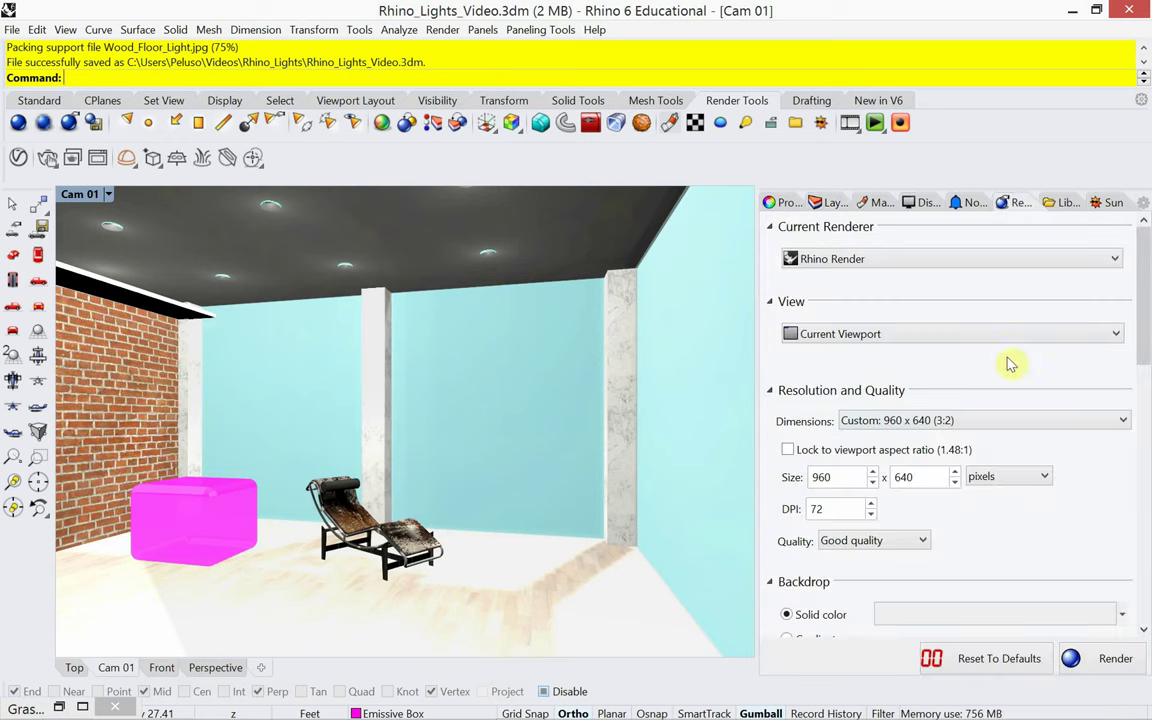
click(1098, 658)
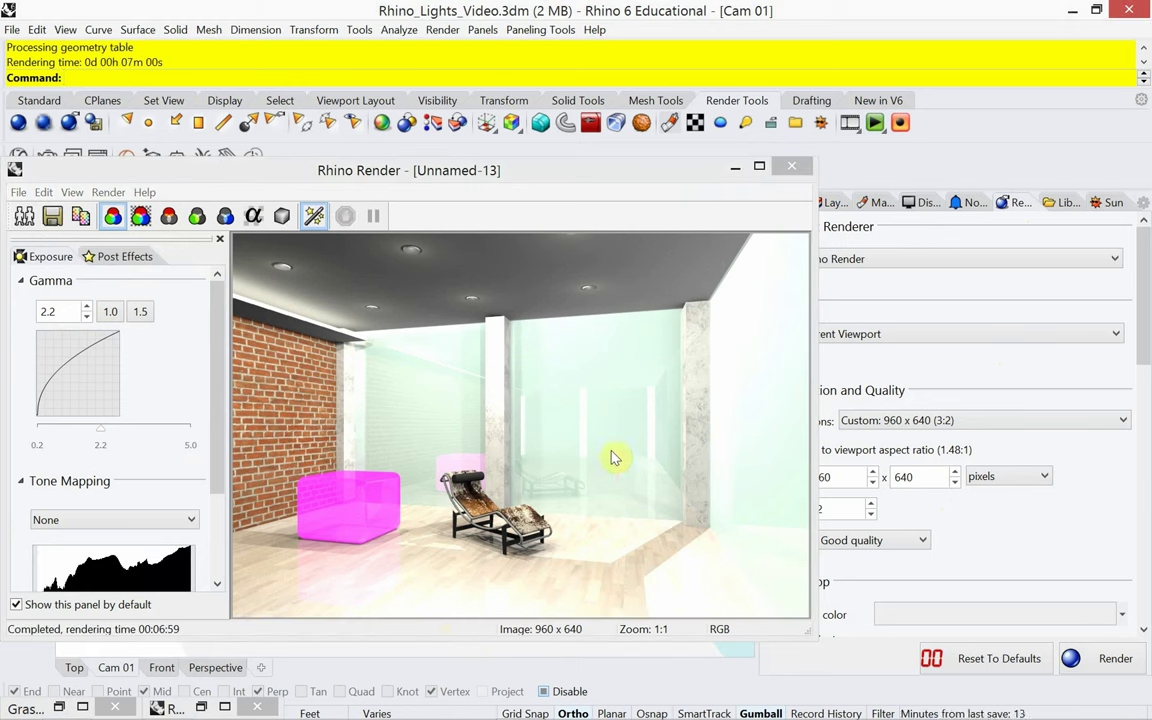
click(790, 170)
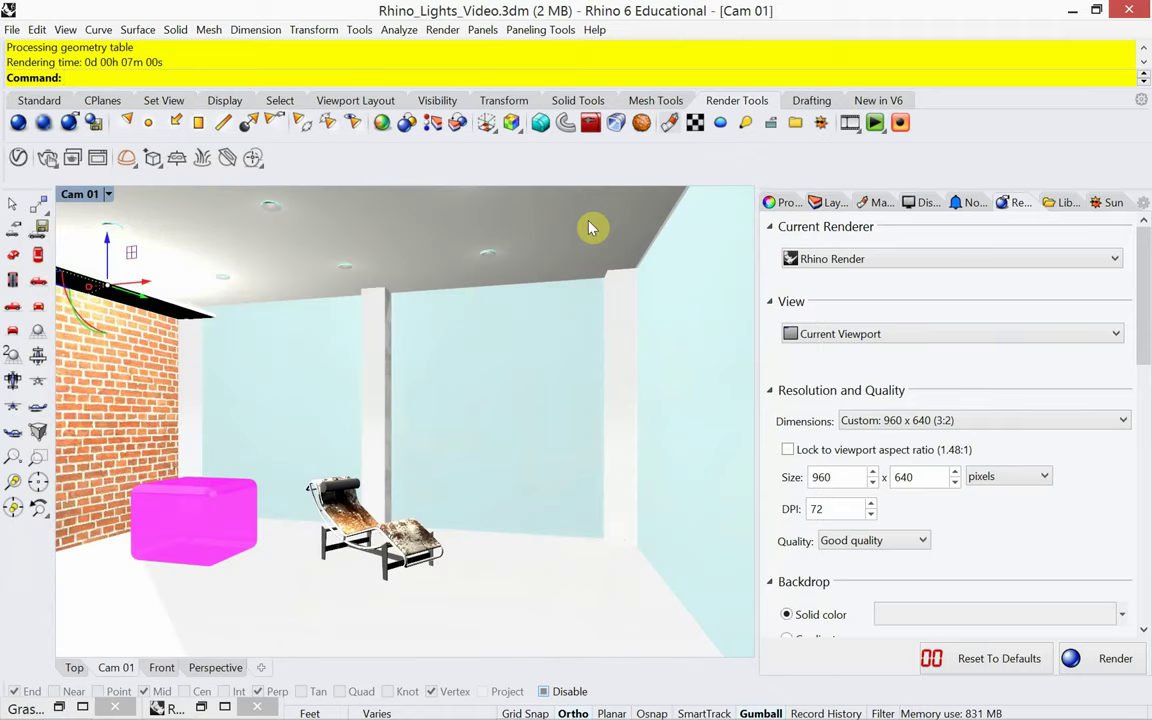
Step: Reopen the last finished rendering with RenderOpenLastRendering and move its window aside to inspect the image
text(Open)
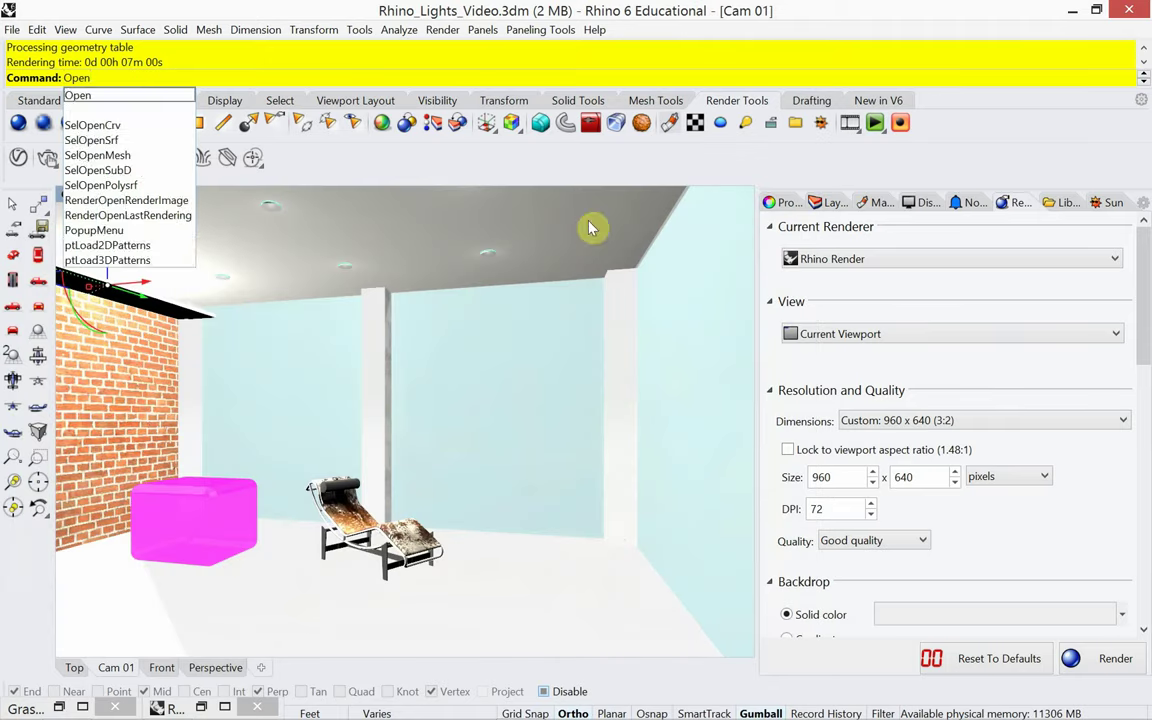
text(last)
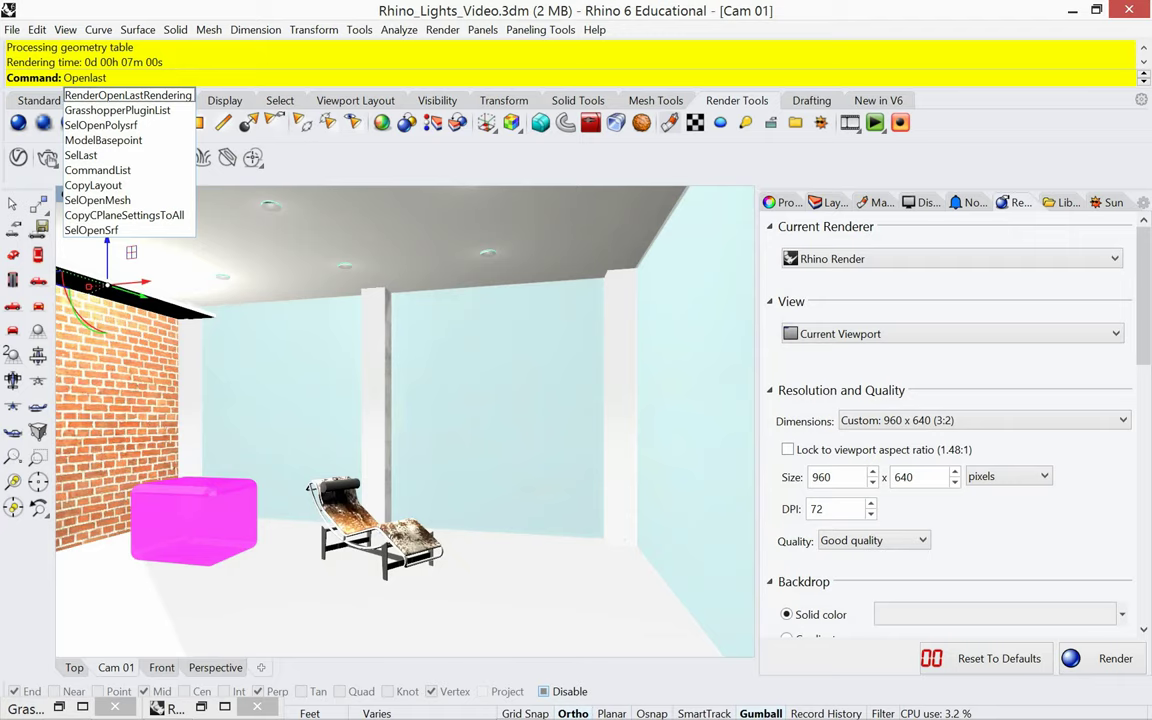
key(Return)
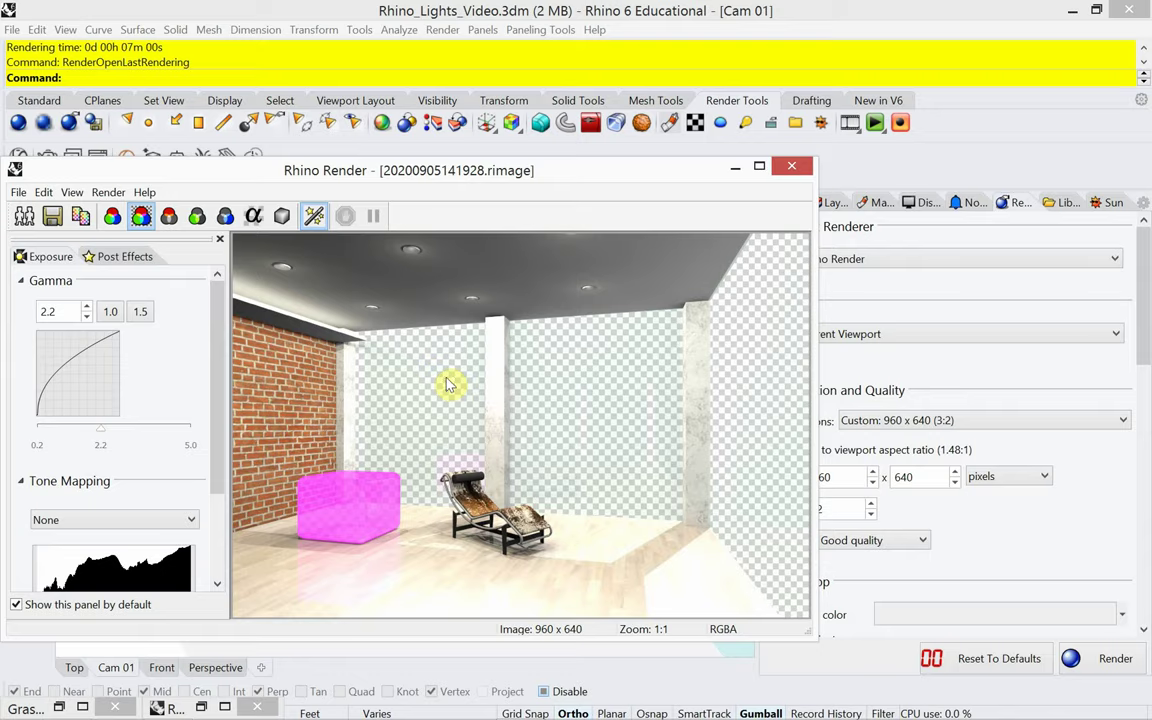
drag(609, 180, 405, 196)
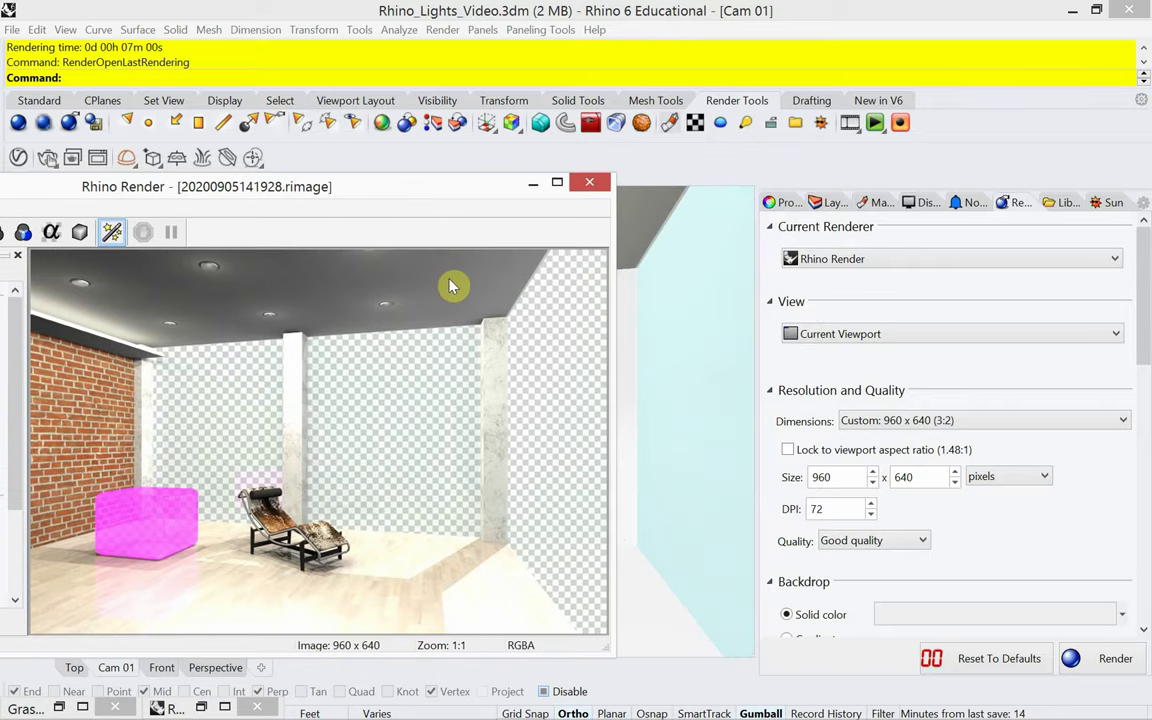